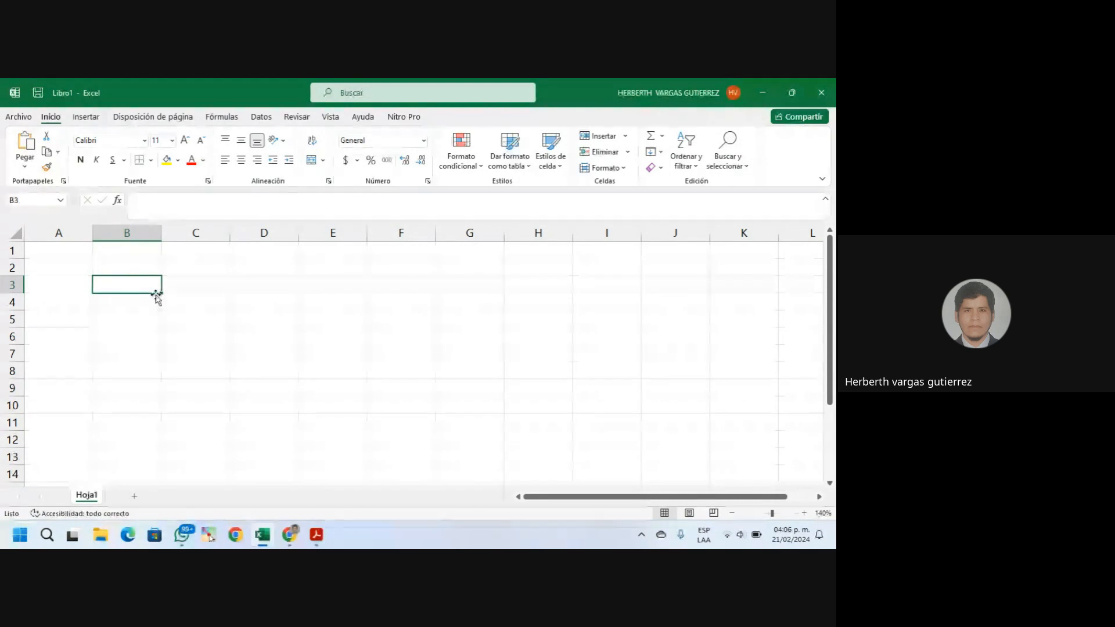
pyautogui.click(175, 281)
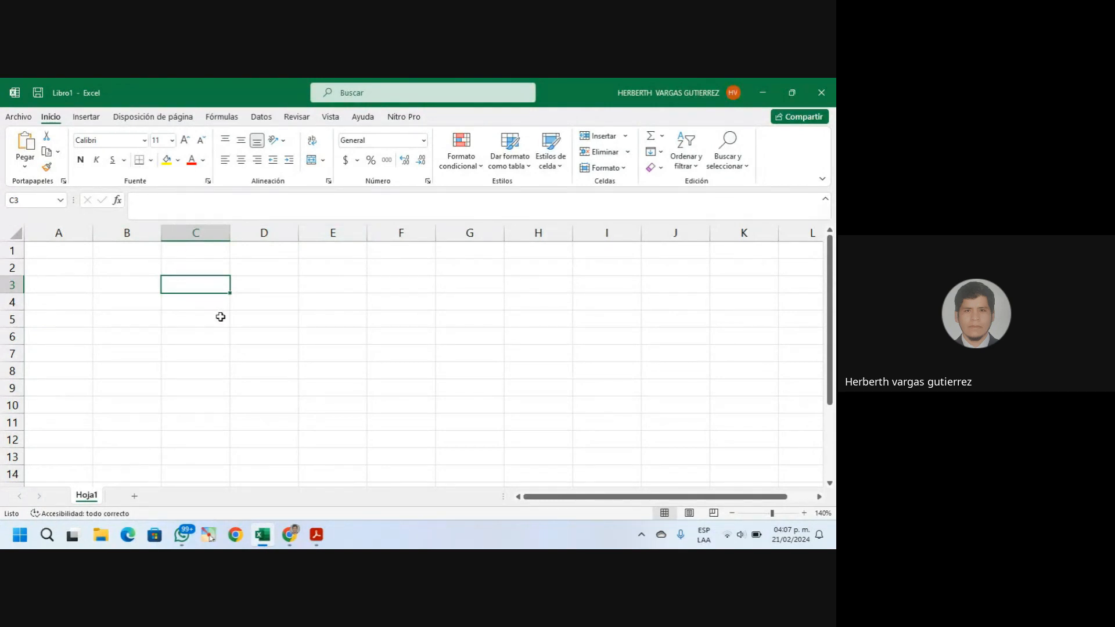
pyautogui.click(181, 305)
pyautogui.click(138, 284)
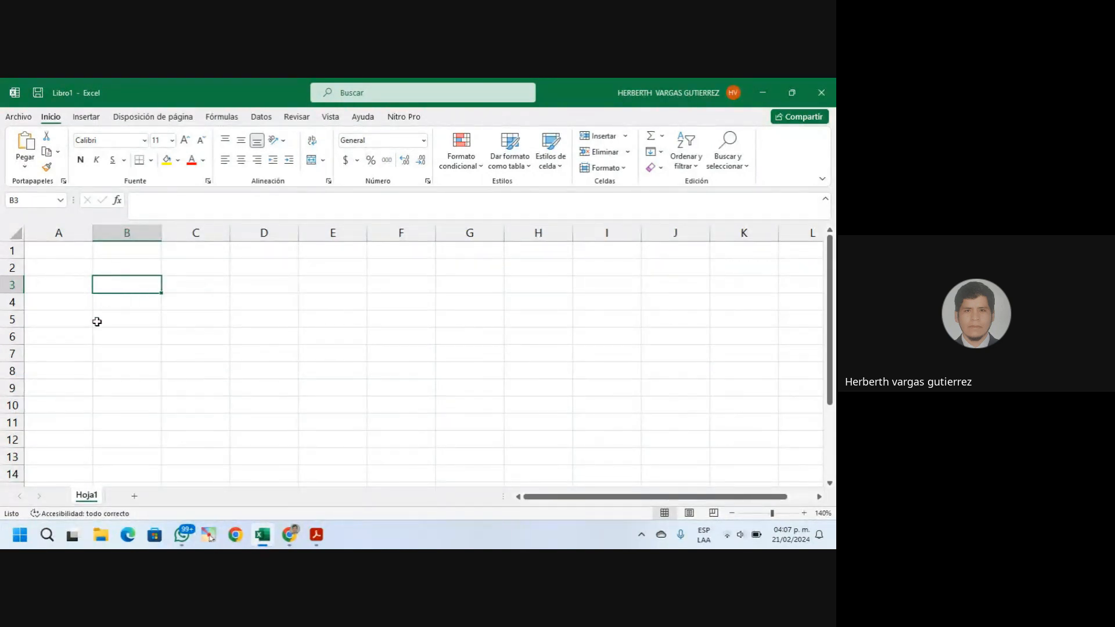
pyautogui.click(132, 300)
pyautogui.click(130, 281)
pyautogui.click(176, 285)
pyautogui.click(140, 285)
pyautogui.click(176, 284)
# Enter the number 123 in cell B3
pyautogui.click(125, 292)
pyautogui.write('123')
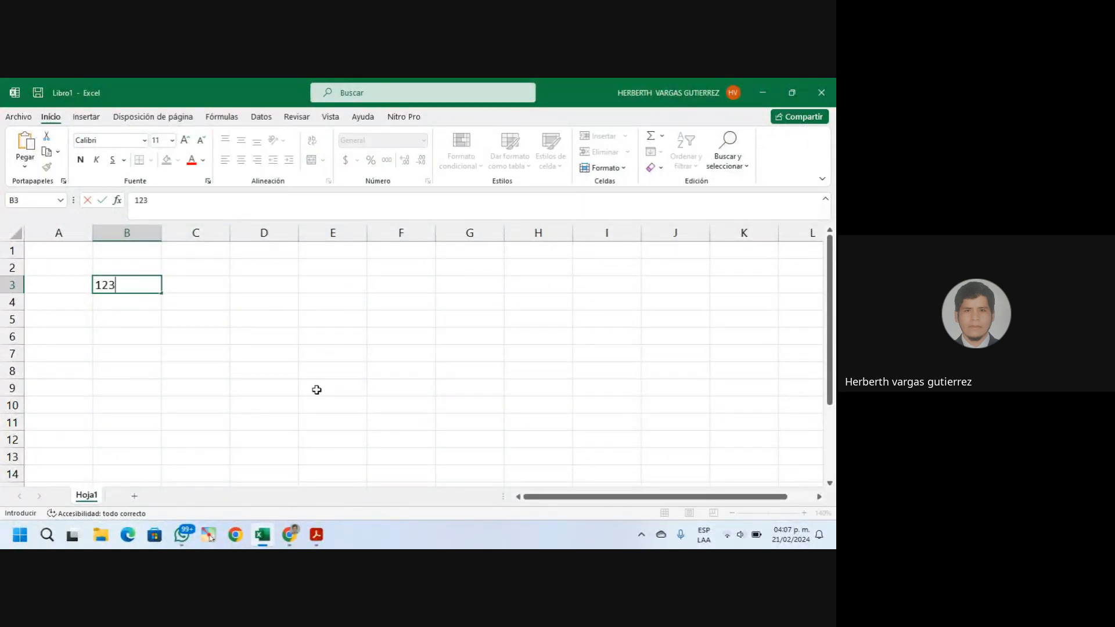
pyautogui.click(208, 289)
pyautogui.write('H')
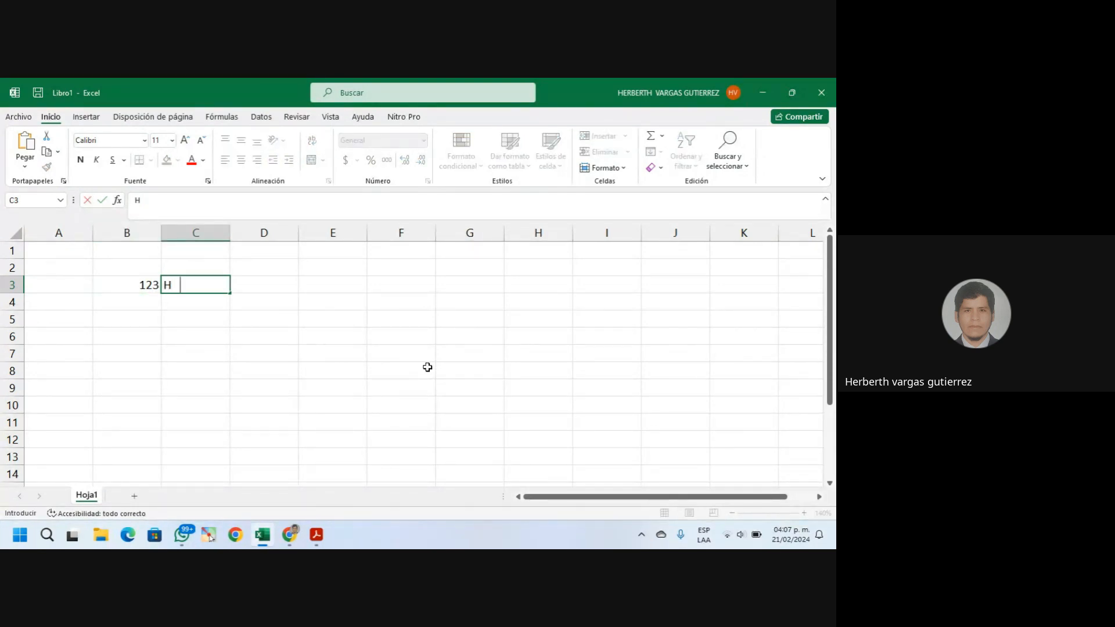
pyautogui.press('BackSpace')
pyautogui.press('BackSpace')
# Enter the text HOLA in cell D3
pyautogui.click(273, 287)
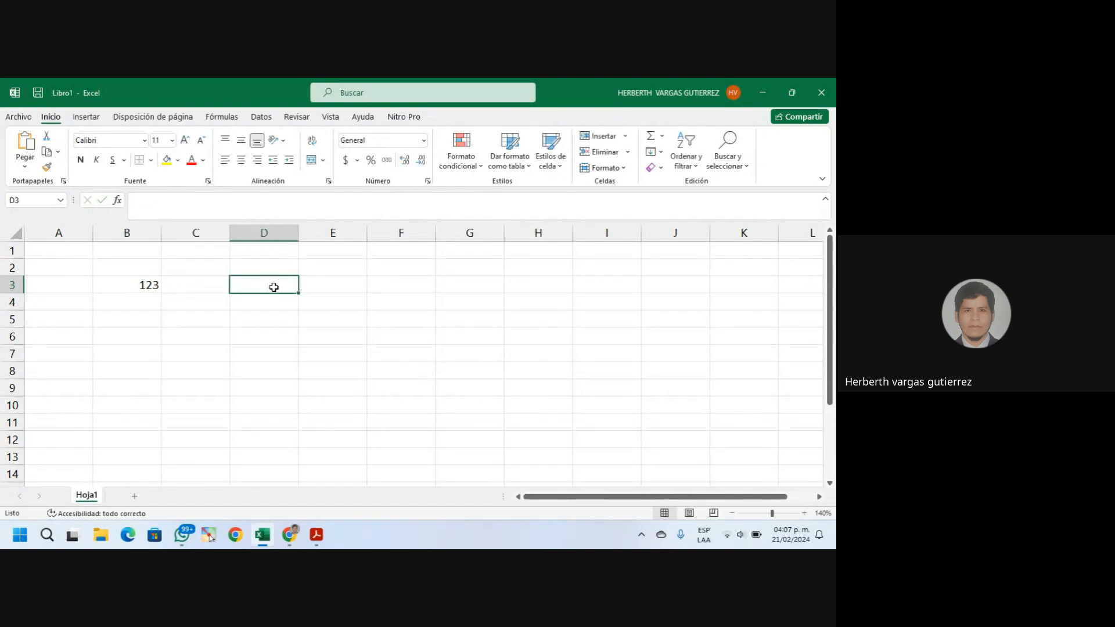
pyautogui.write('HOLA')
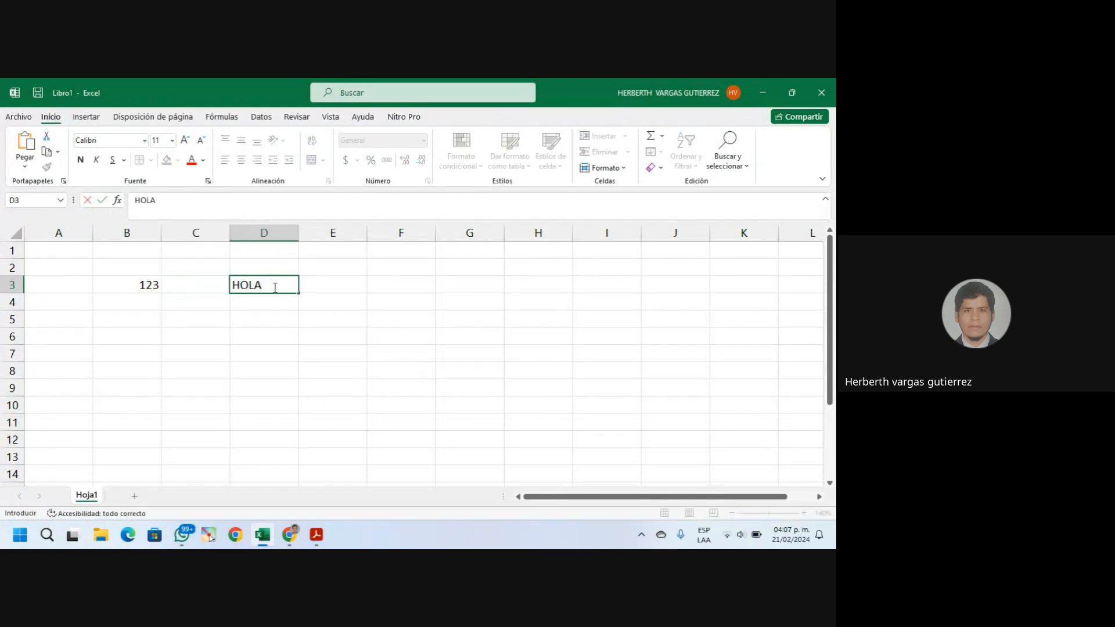
pyautogui.click(262, 341)
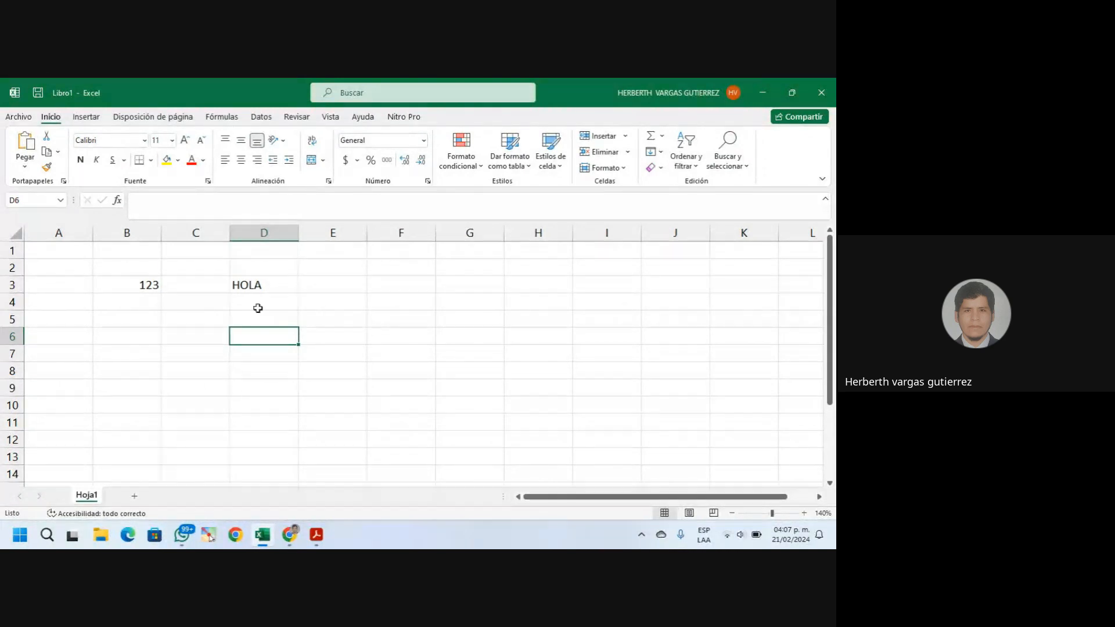
pyautogui.click(143, 283)
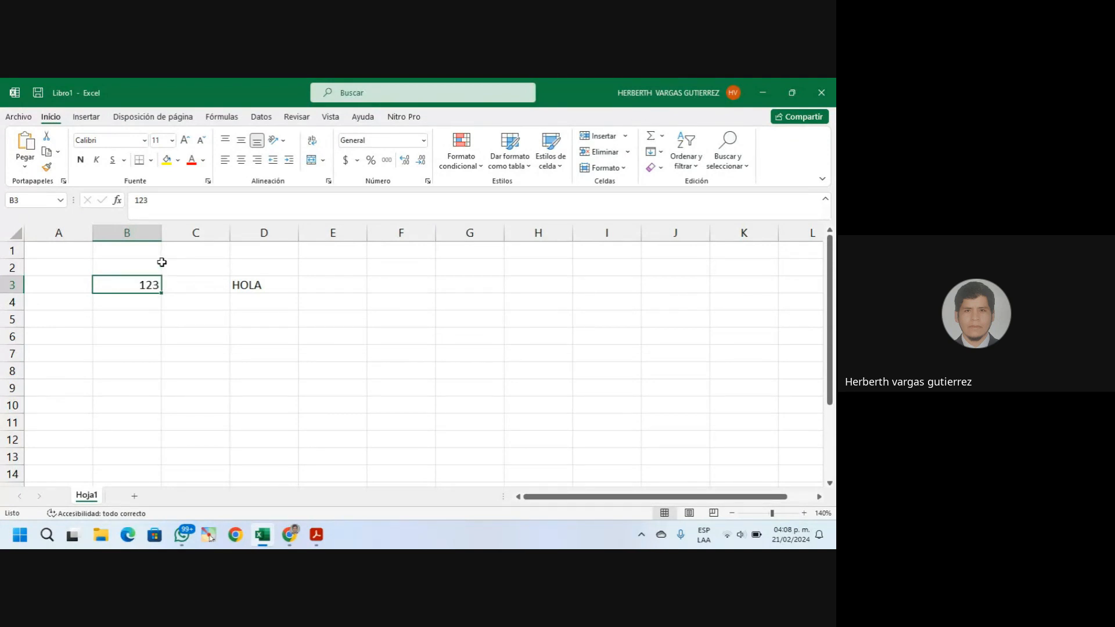
pyautogui.click(159, 315)
pyautogui.click(160, 286)
pyautogui.click(272, 284)
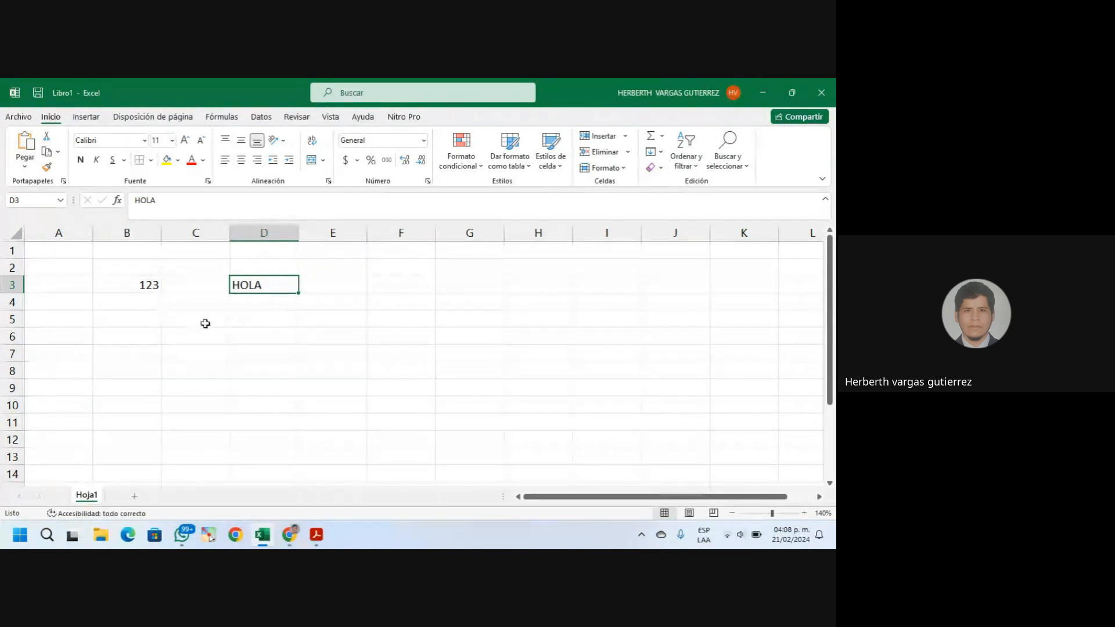
pyautogui.click(194, 304)
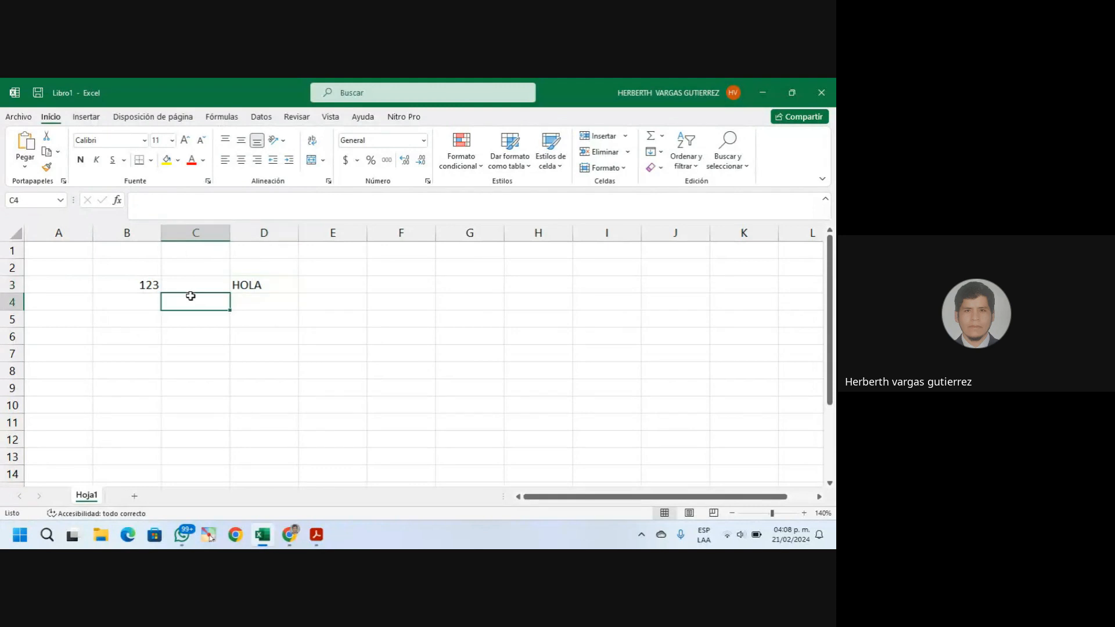
pyautogui.click(137, 283)
pyautogui.click(238, 283)
pyautogui.click(126, 284)
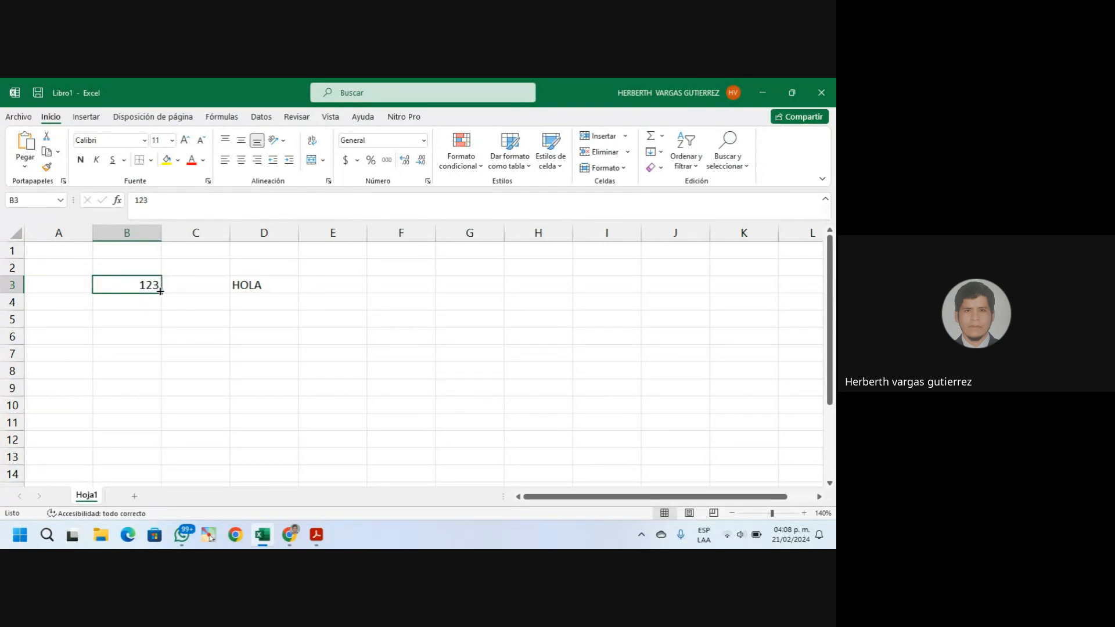
pyautogui.click(257, 285)
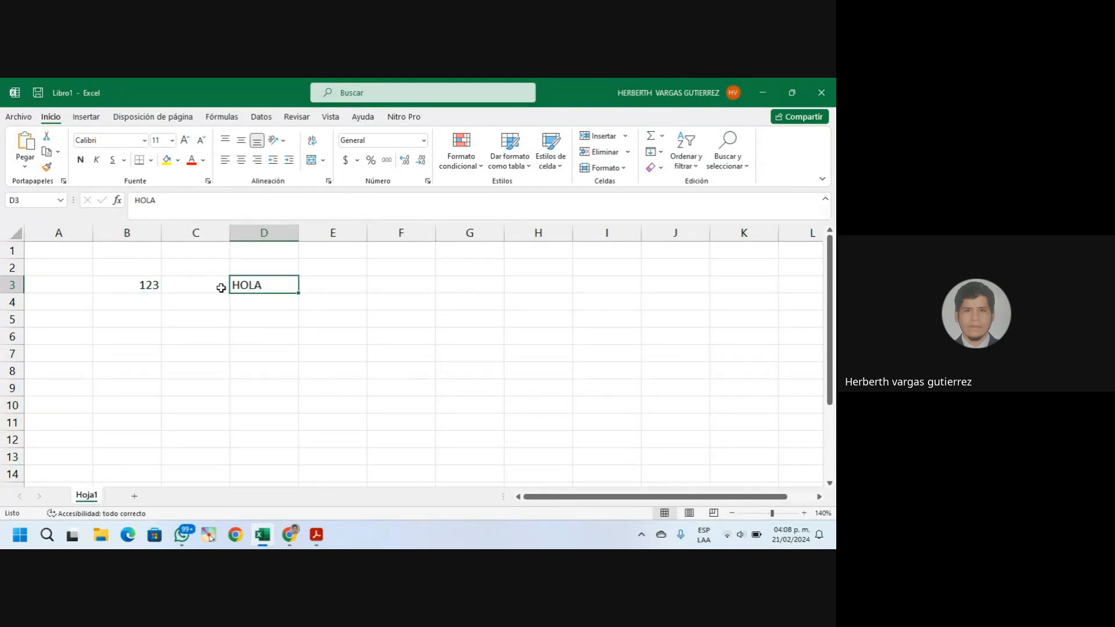
pyautogui.click(147, 286)
pyautogui.click(256, 283)
pyautogui.click(124, 286)
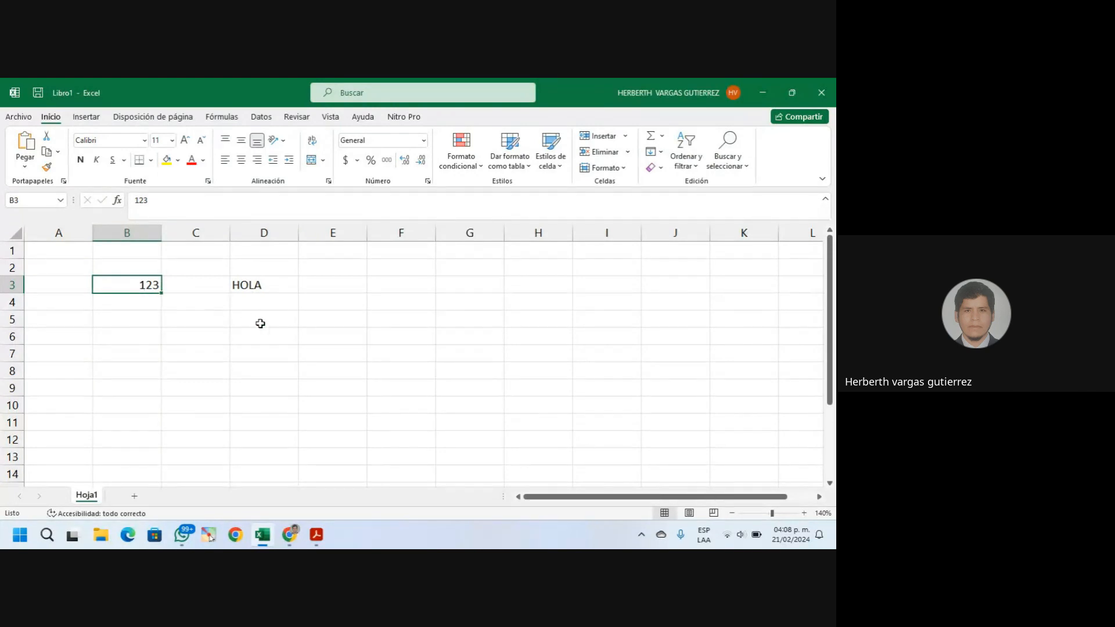
pyautogui.click(146, 297)
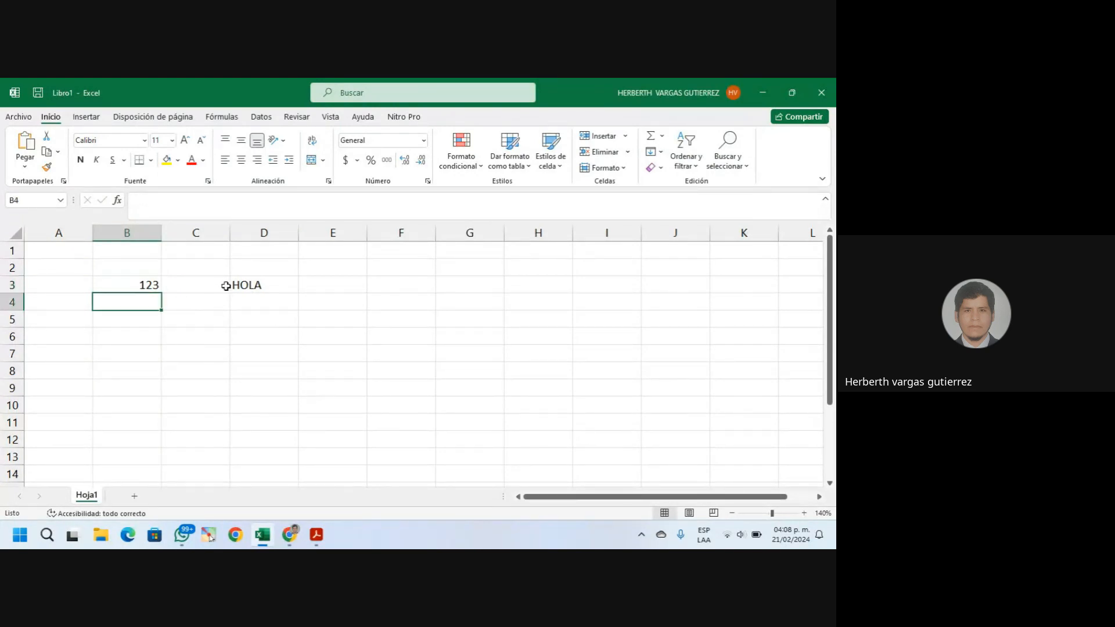
pyautogui.click(258, 284)
pyautogui.click(153, 286)
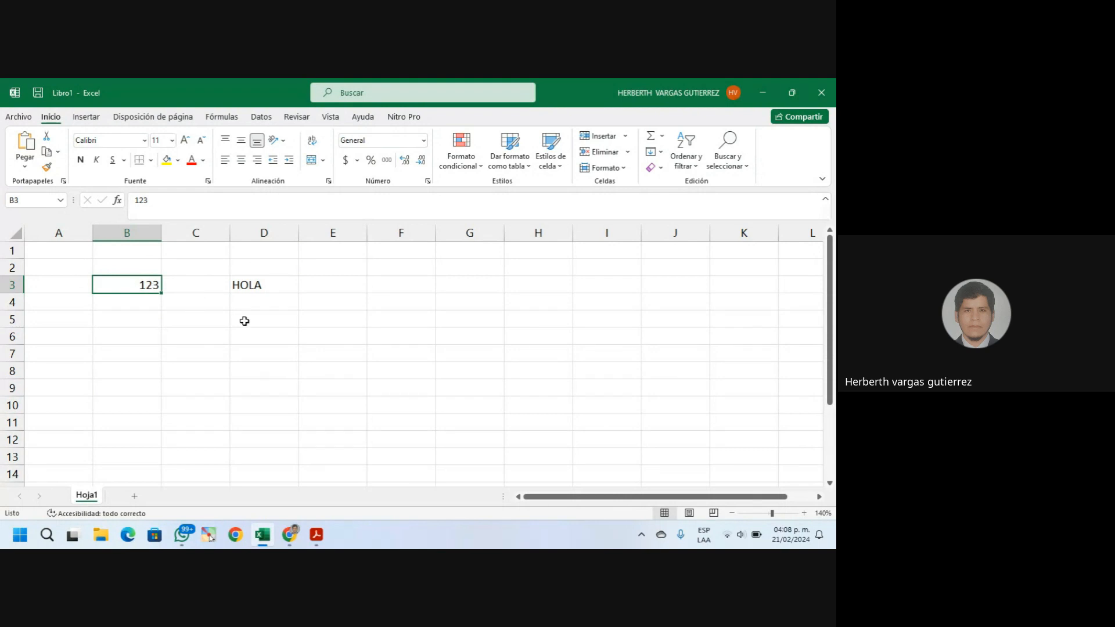
pyautogui.click(268, 287)
pyautogui.click(132, 285)
pyautogui.click(261, 281)
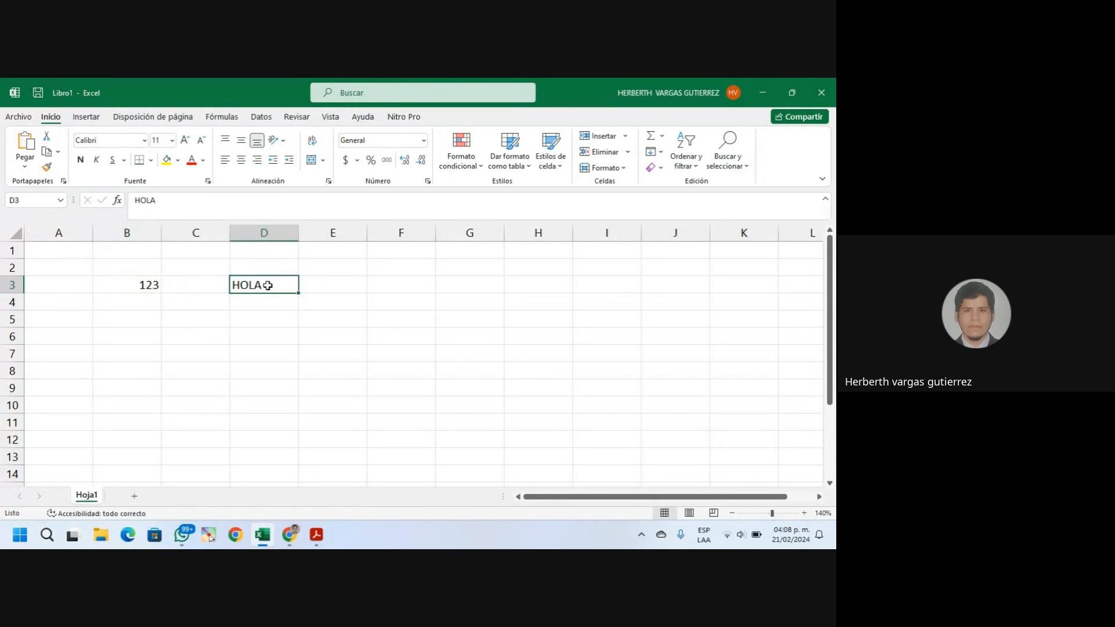
pyautogui.click(137, 289)
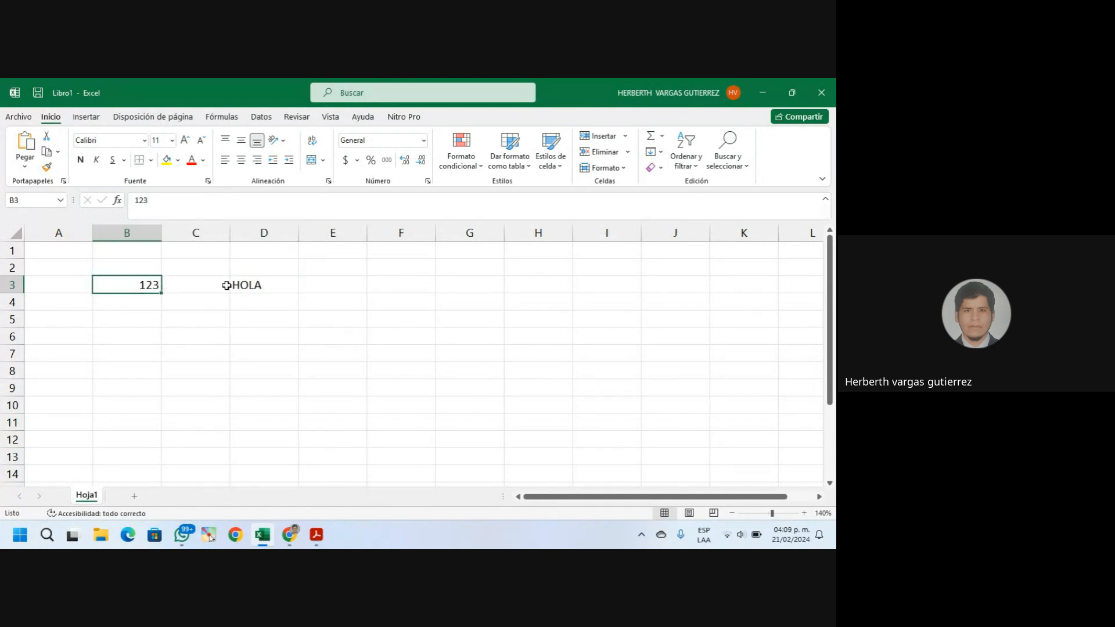
pyautogui.click(249, 285)
# Format the number in cell B3 with the Albertus Medium font at size 12
pyautogui.click(142, 286)
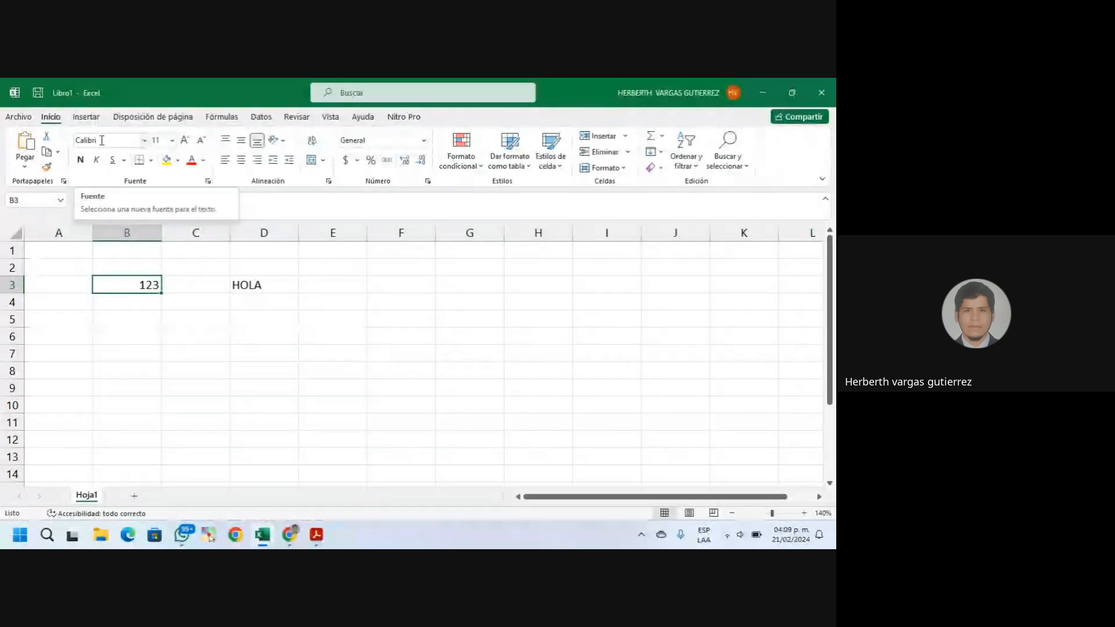
pyautogui.click(144, 140)
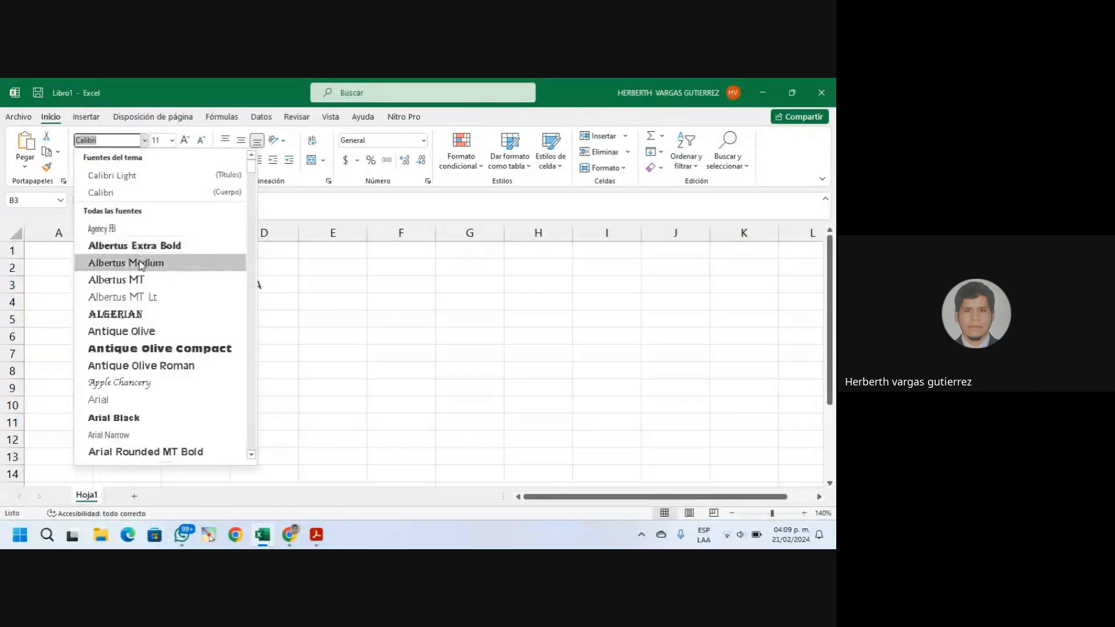
pyautogui.click(143, 265)
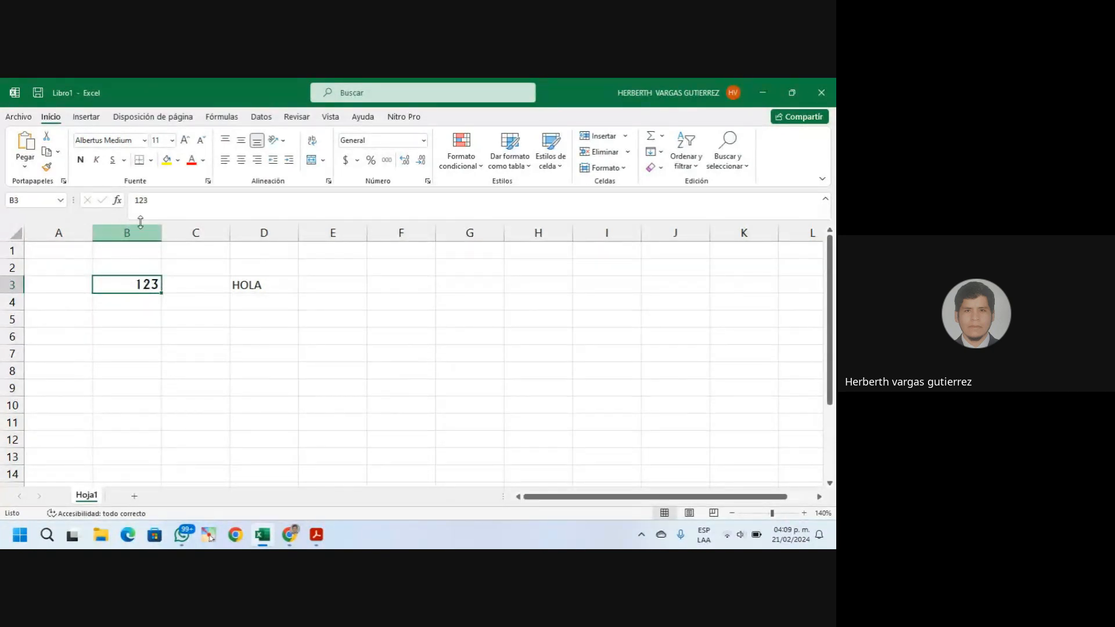
pyautogui.click(184, 140)
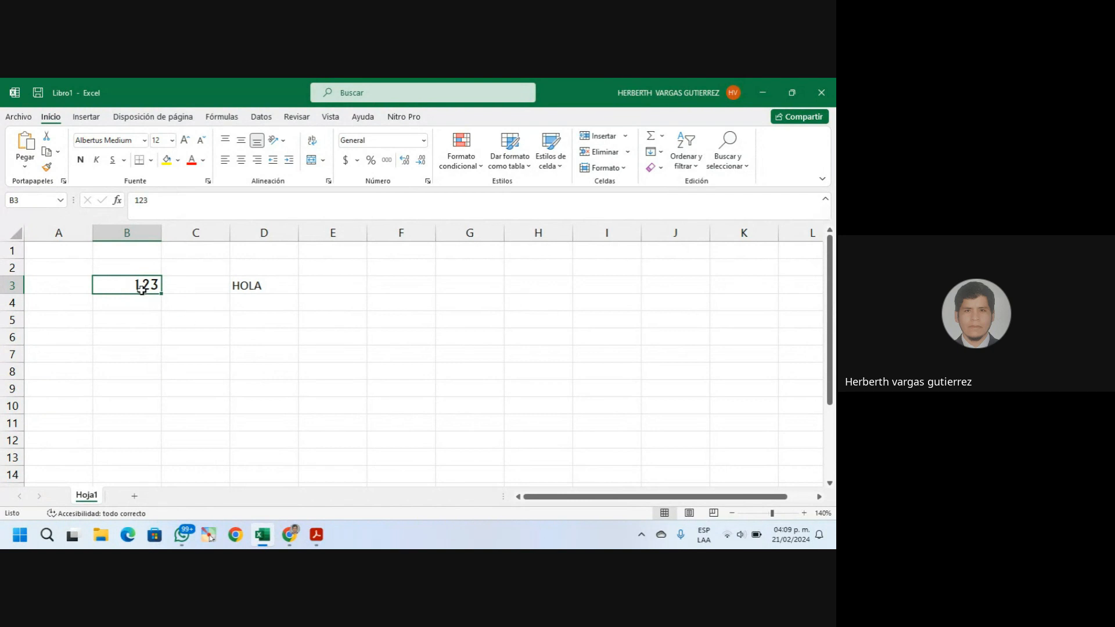
# Format the HOLA text in cell D3 with the Albertus MT font at size 12
pyautogui.click(244, 284)
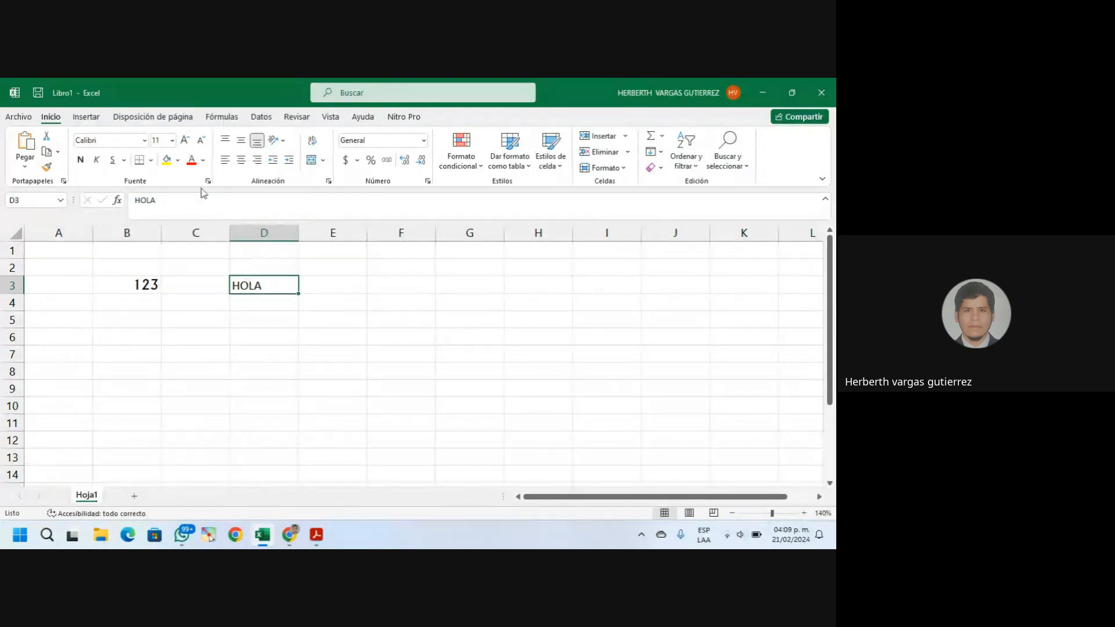
pyautogui.click(144, 140)
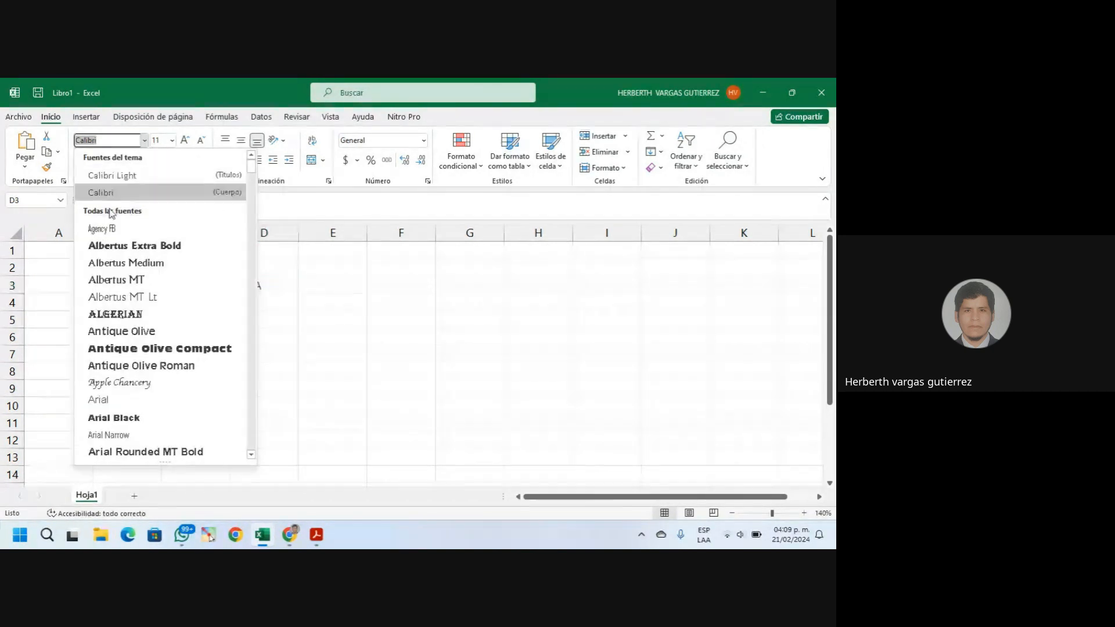
pyautogui.click(149, 280)
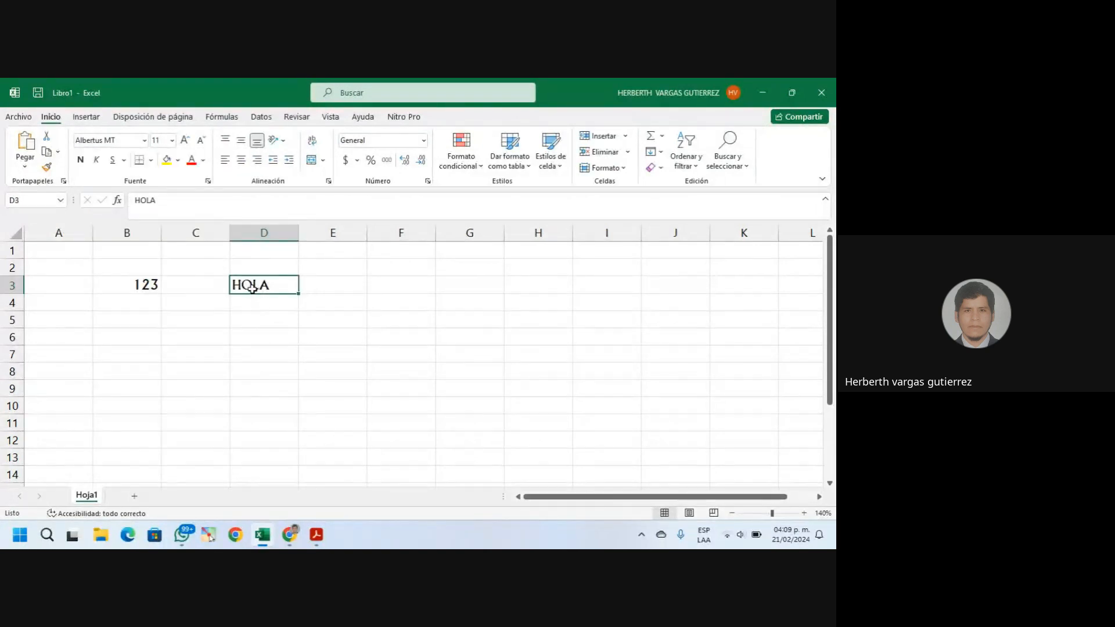
pyautogui.click(186, 141)
# Try font size 20 on the HOLA text in cell D3, and reduce it back to 12
pyautogui.click(173, 141)
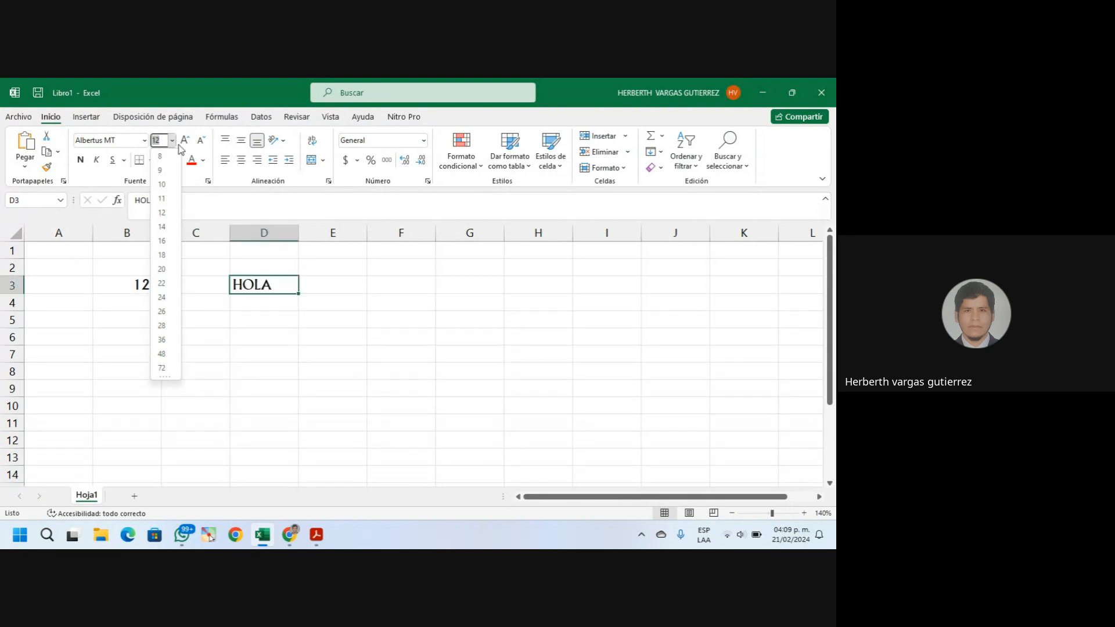
pyautogui.click(185, 141)
pyautogui.click(186, 141)
pyautogui.click(186, 141)
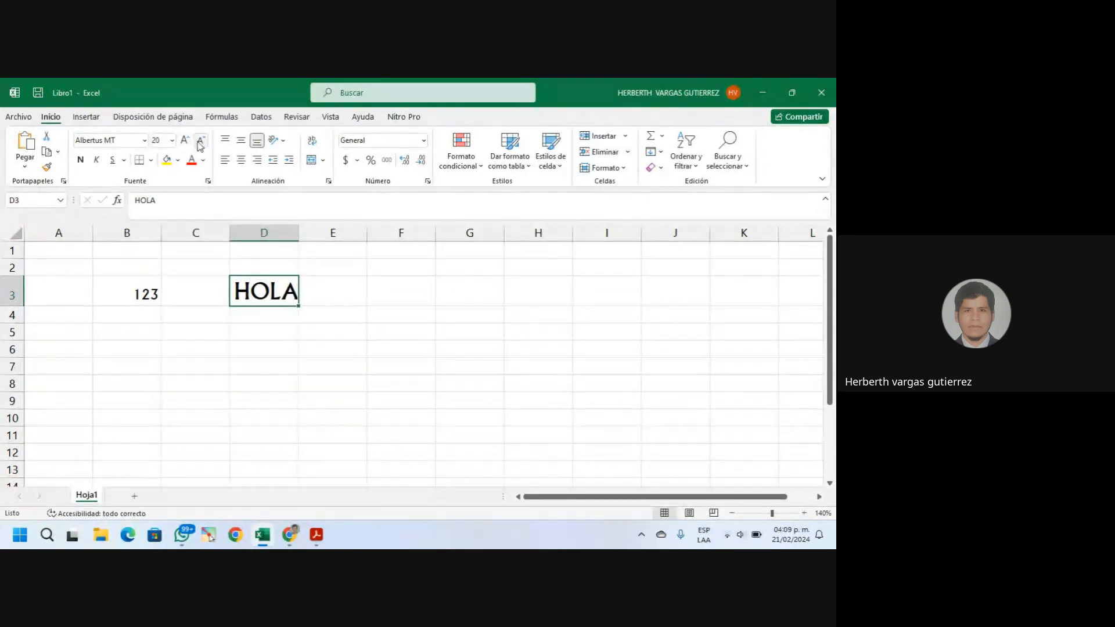
pyautogui.click(201, 142)
pyautogui.click(201, 141)
pyautogui.click(201, 141)
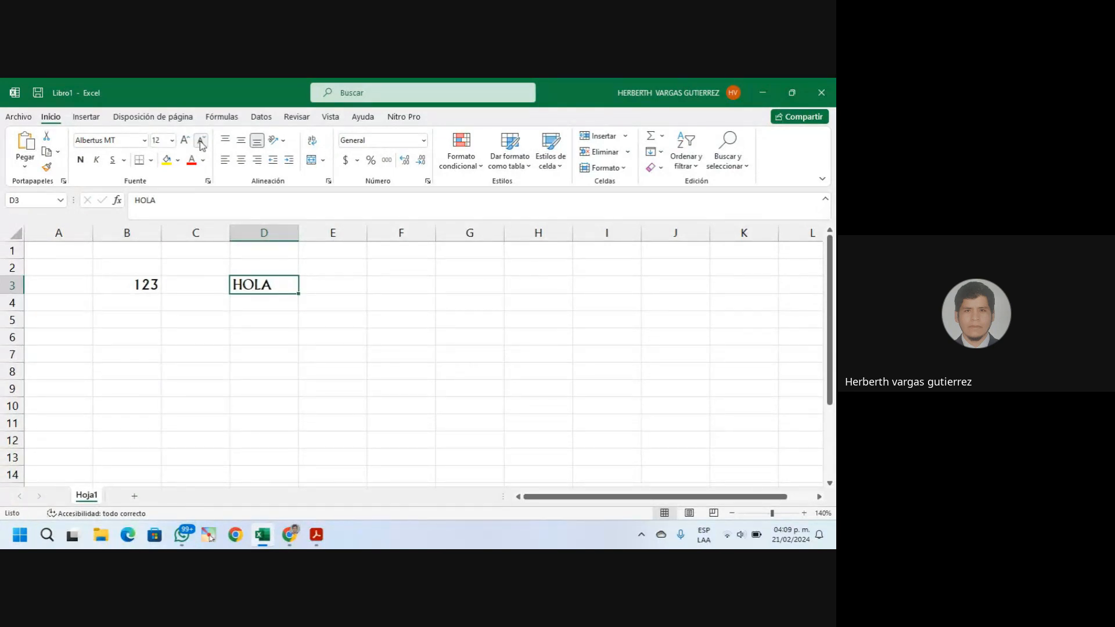
# Make the number in cell B3 bold and the HOLA text in cell D3 italic
pyautogui.click(129, 288)
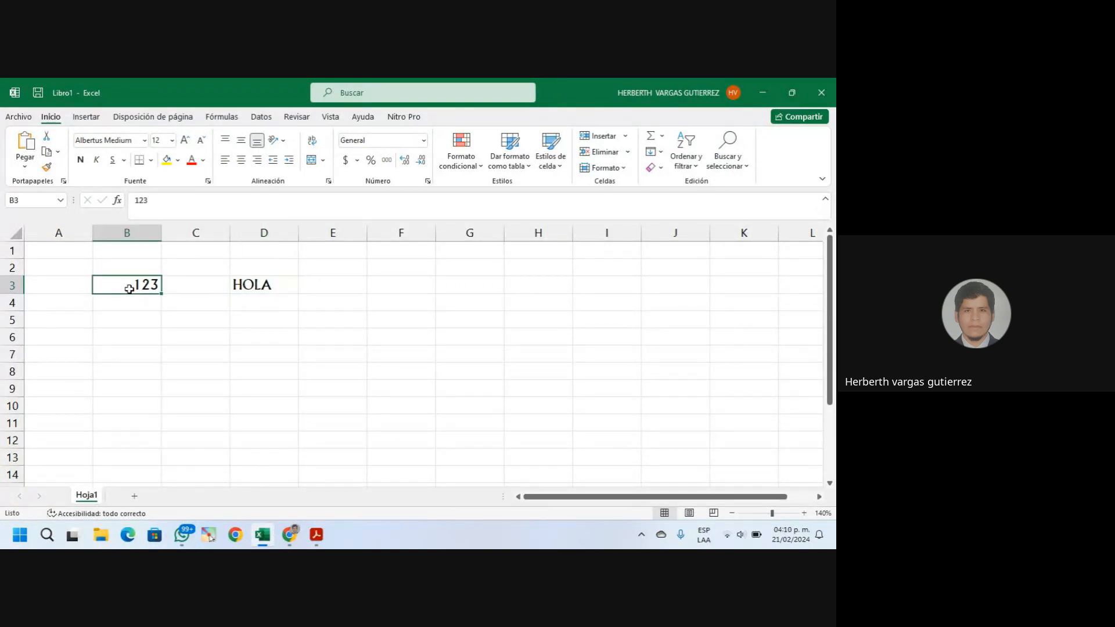
pyautogui.click(82, 162)
pyautogui.click(249, 284)
pyautogui.click(97, 159)
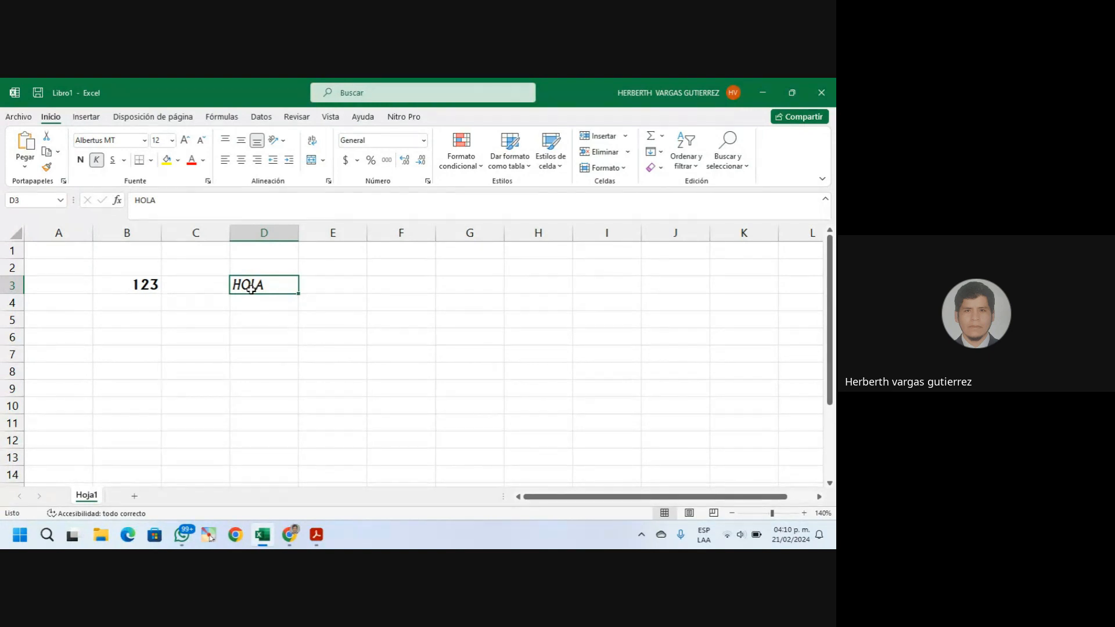
pyautogui.click(281, 300)
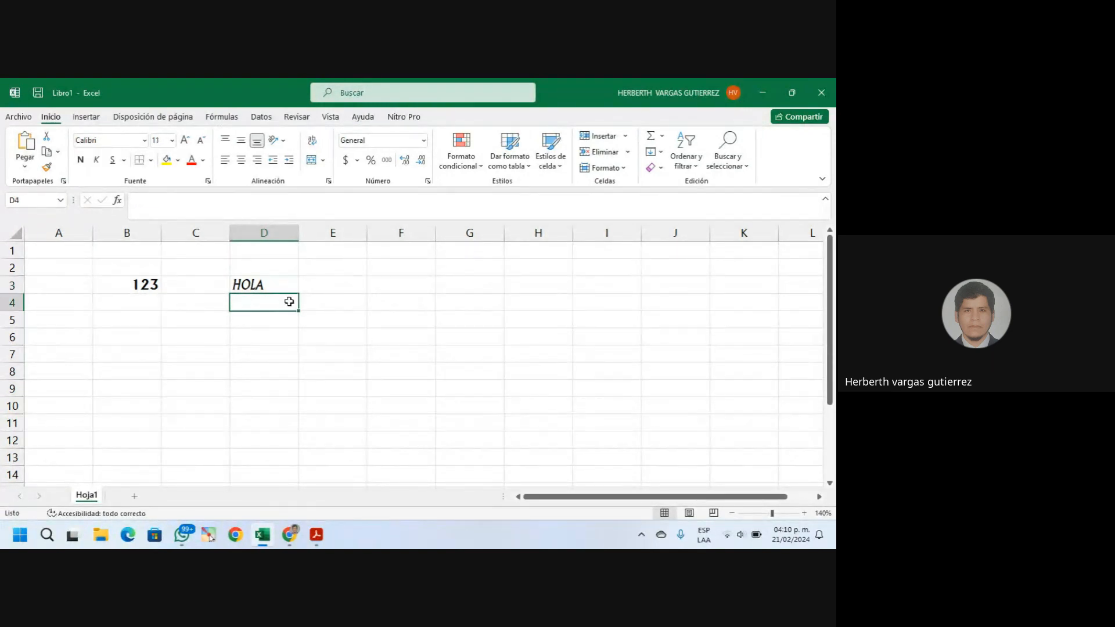
pyautogui.click(262, 286)
pyautogui.click(146, 284)
pyautogui.click(246, 283)
# Fill the contents of B3 down to B5 and those of D3 down to D5
pyautogui.click(140, 283)
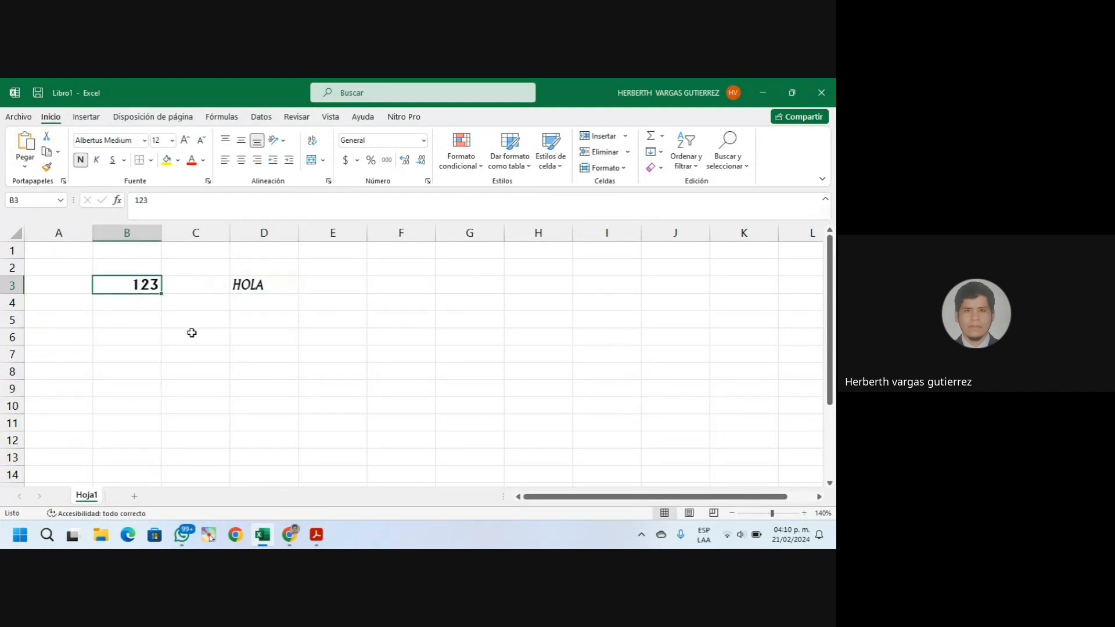
pyautogui.moveTo(160, 295); pyautogui.dragTo(165, 328)
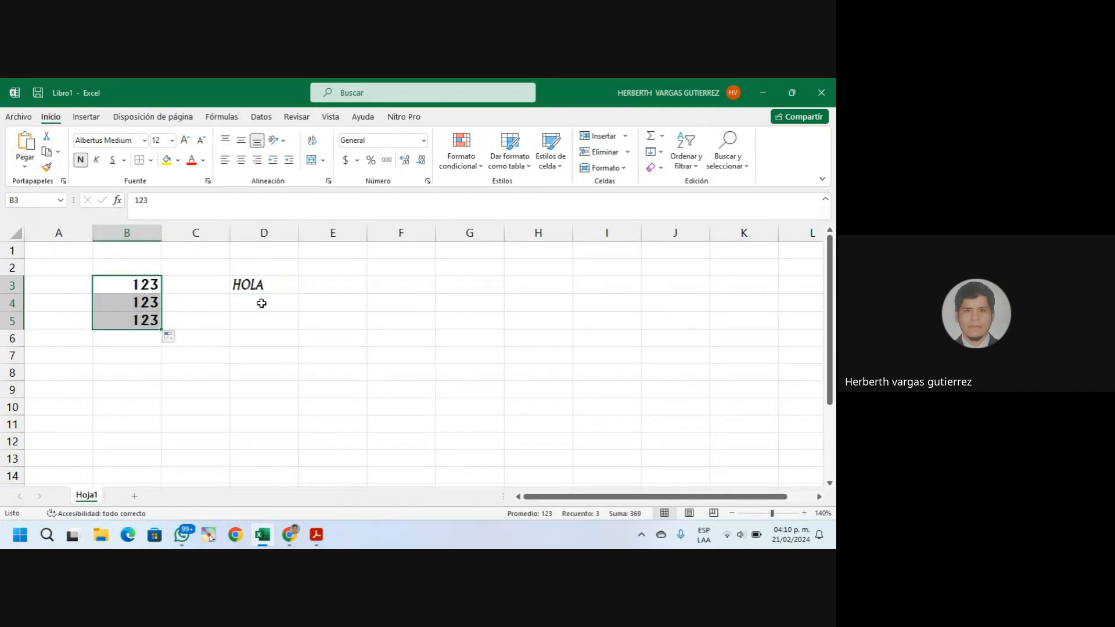
pyautogui.click(272, 288)
pyautogui.moveTo(291, 293); pyautogui.dragTo(268, 320)
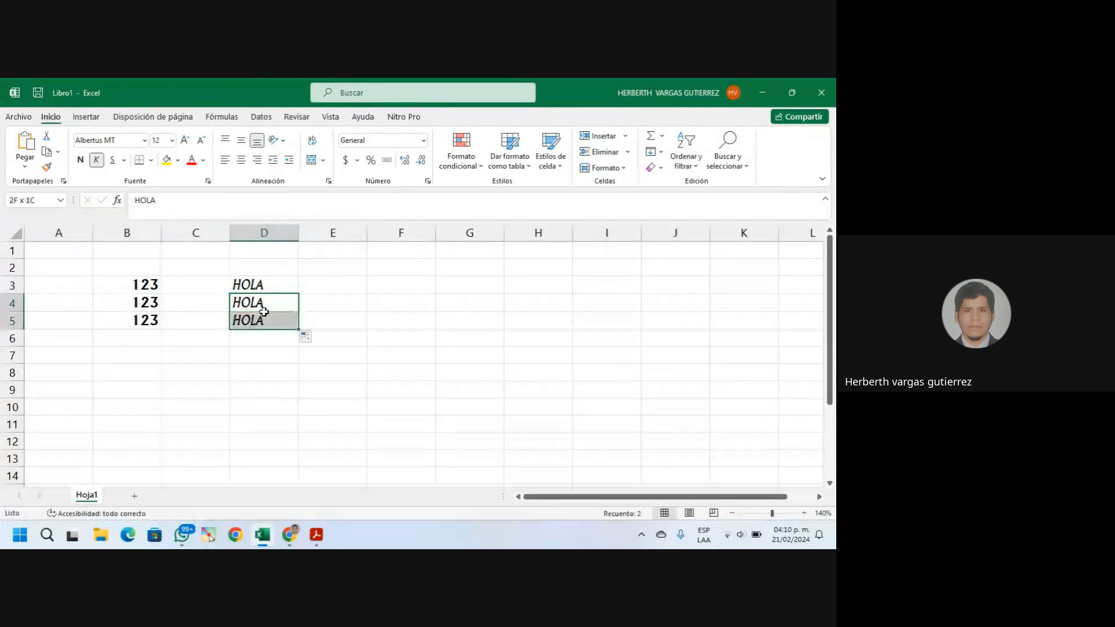
# Remove the italics from cells D4:D5 and the bold from cells B4:B5
pyautogui.click(97, 160)
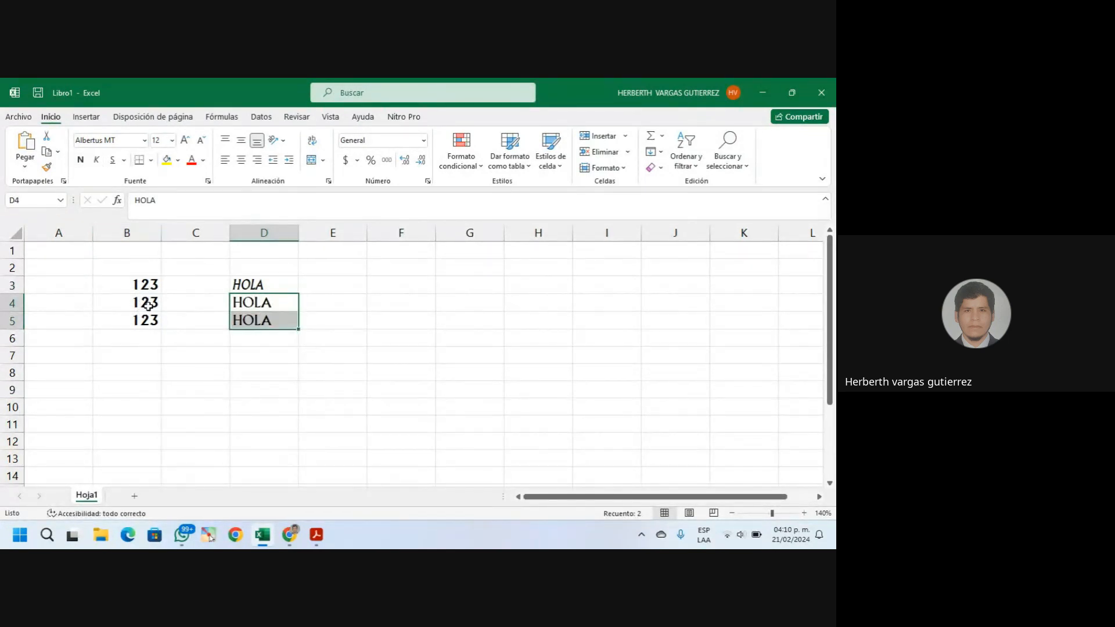
pyautogui.moveTo(147, 307); pyautogui.dragTo(148, 320)
pyautogui.click(237, 308)
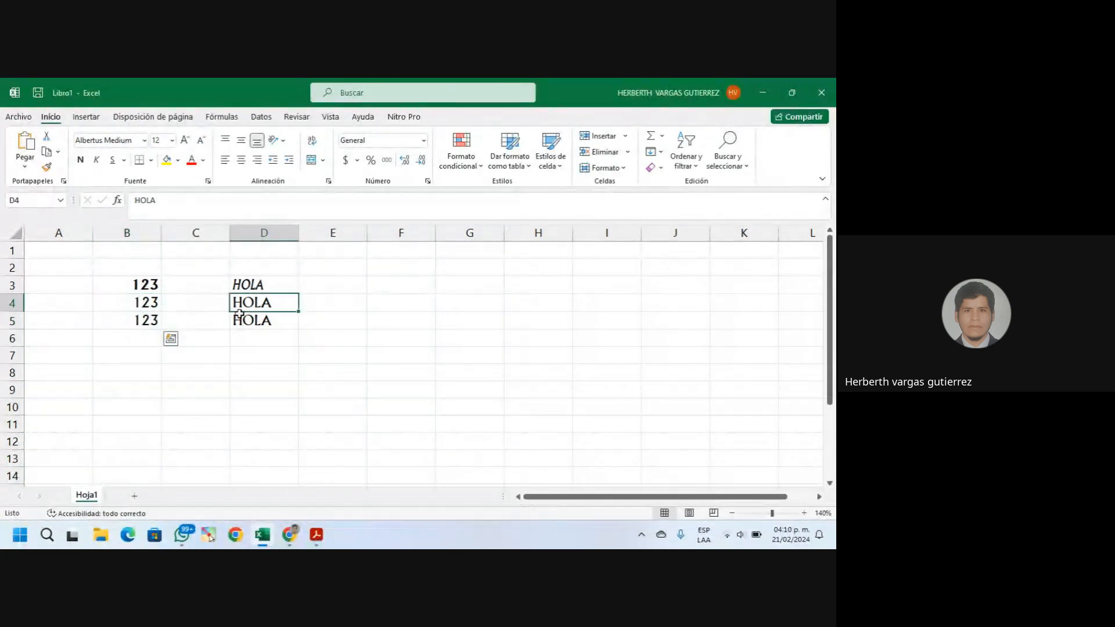
# Apply a single underline to the number 123 in cell B4
pyautogui.click(348, 373)
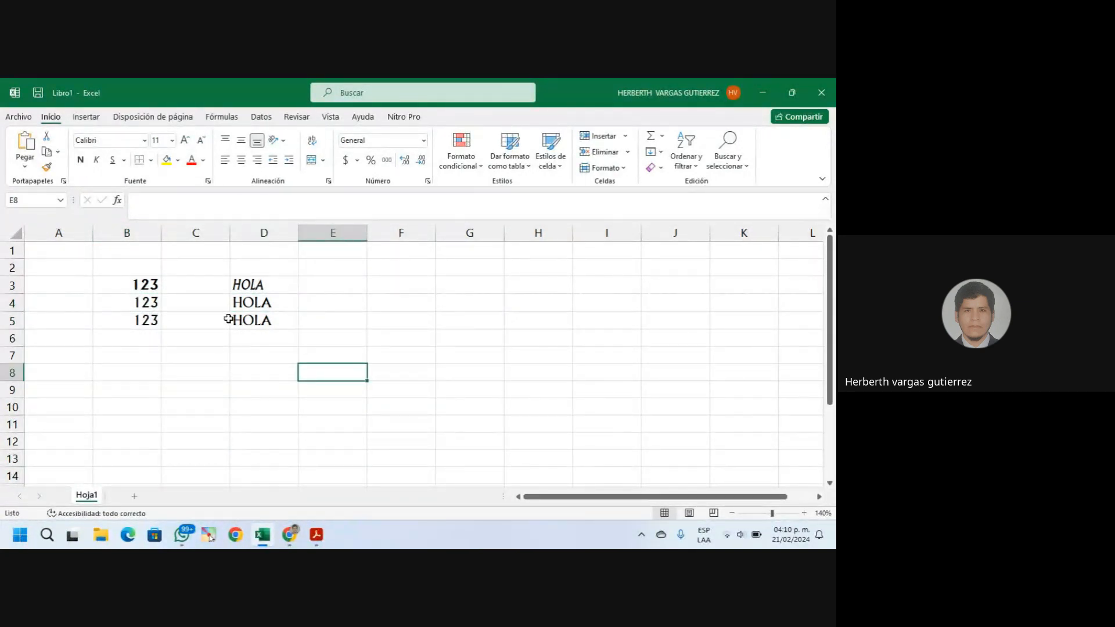
pyautogui.click(146, 300)
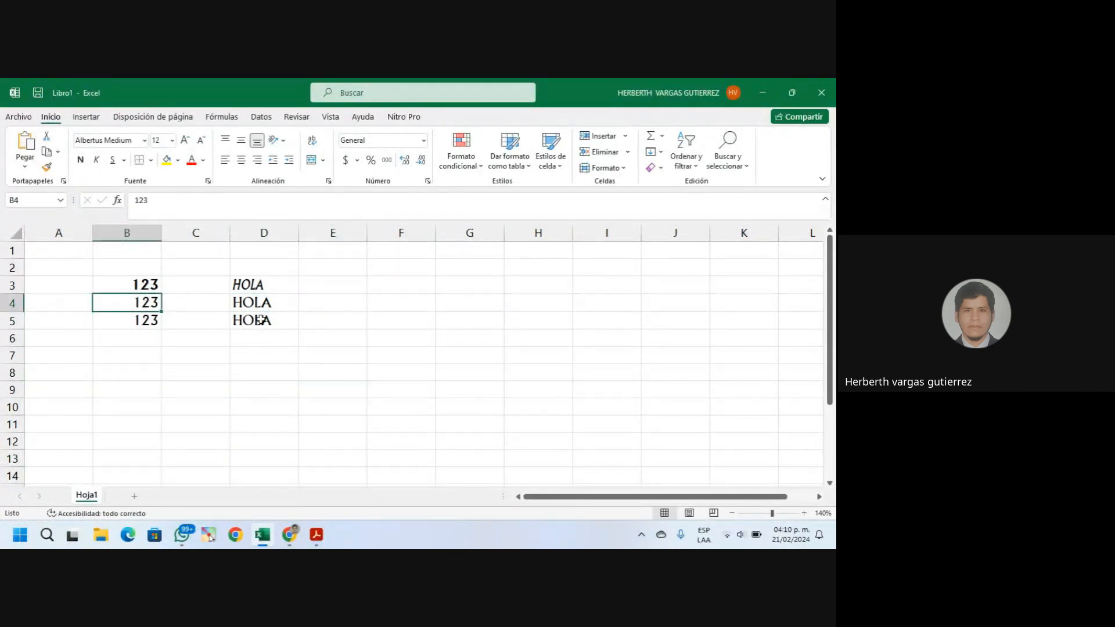
pyautogui.click(123, 161)
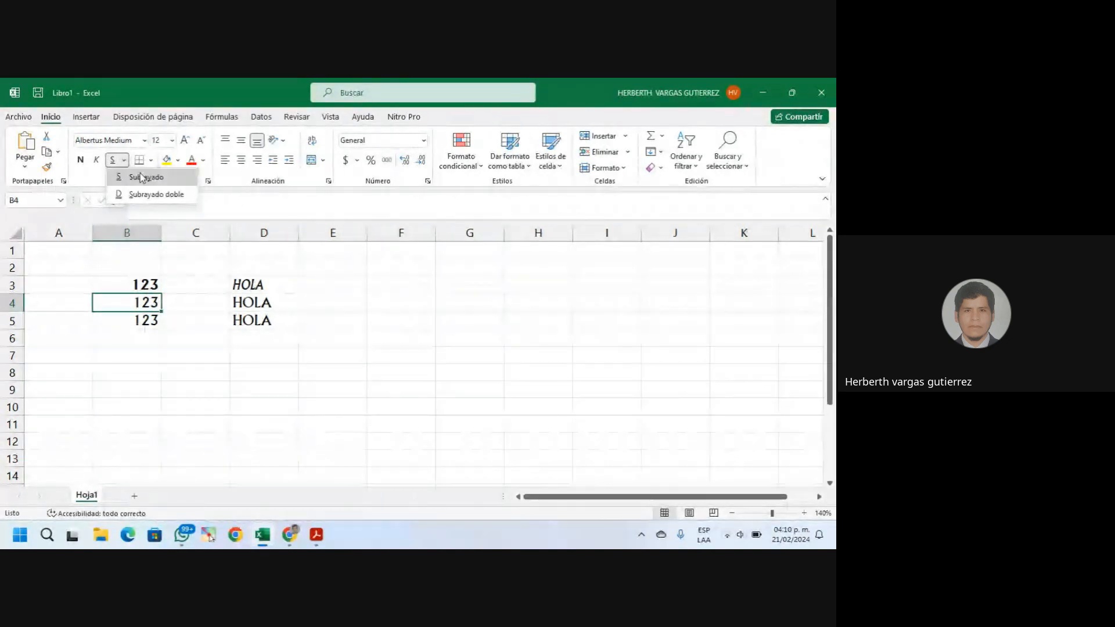
pyautogui.click(142, 177)
pyautogui.click(159, 329)
# Apply a double underline to the HOLA text in cell D4
pyautogui.click(249, 303)
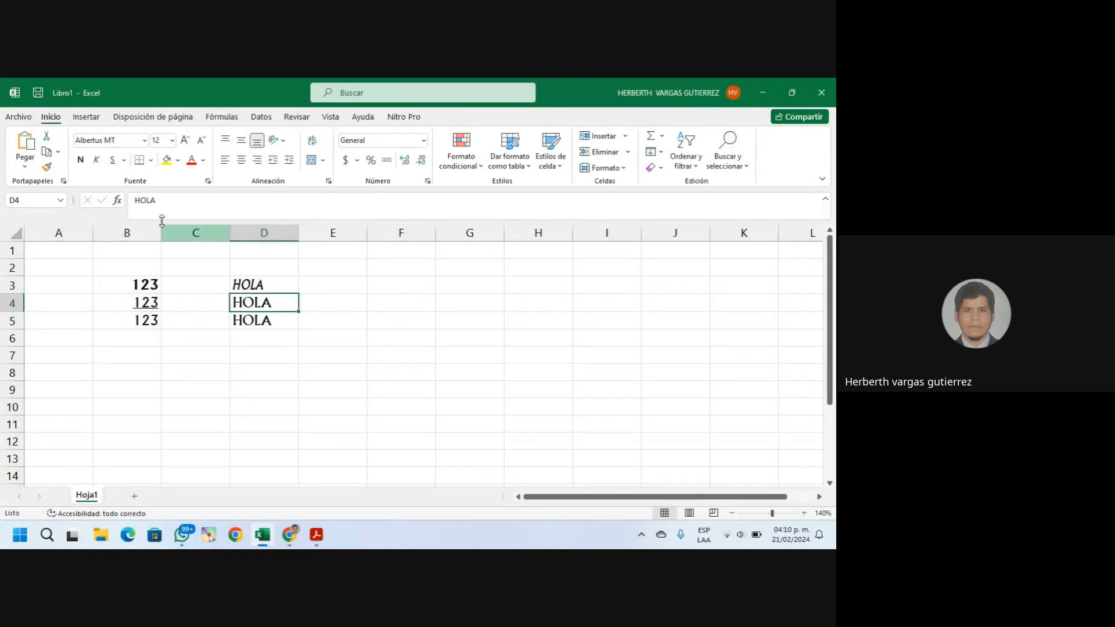
pyautogui.click(124, 160)
pyautogui.click(151, 196)
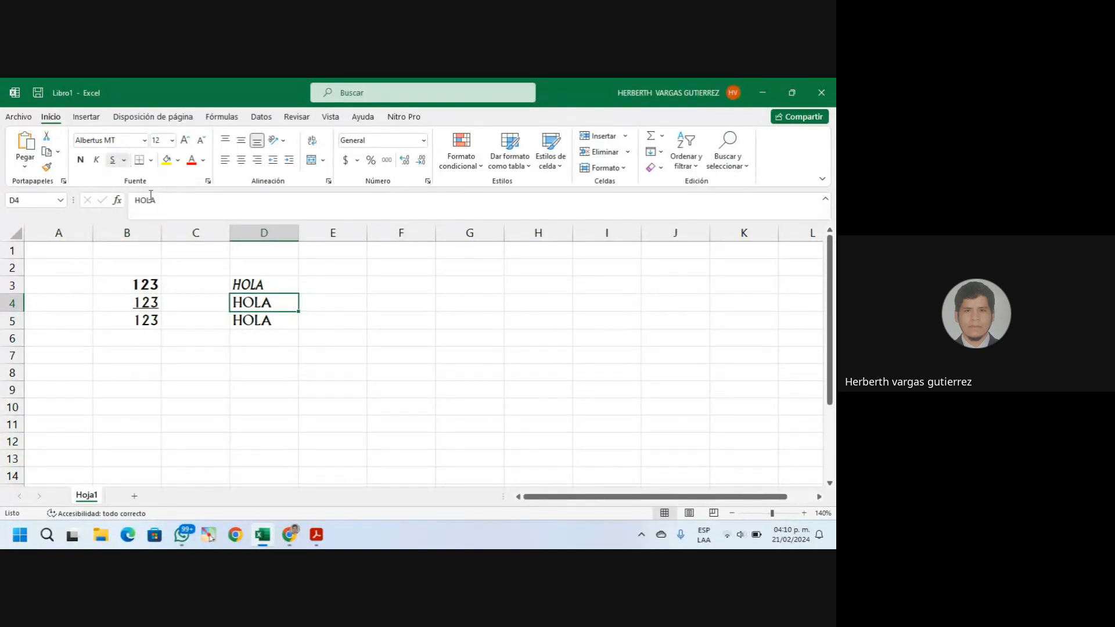
pyautogui.click(278, 357)
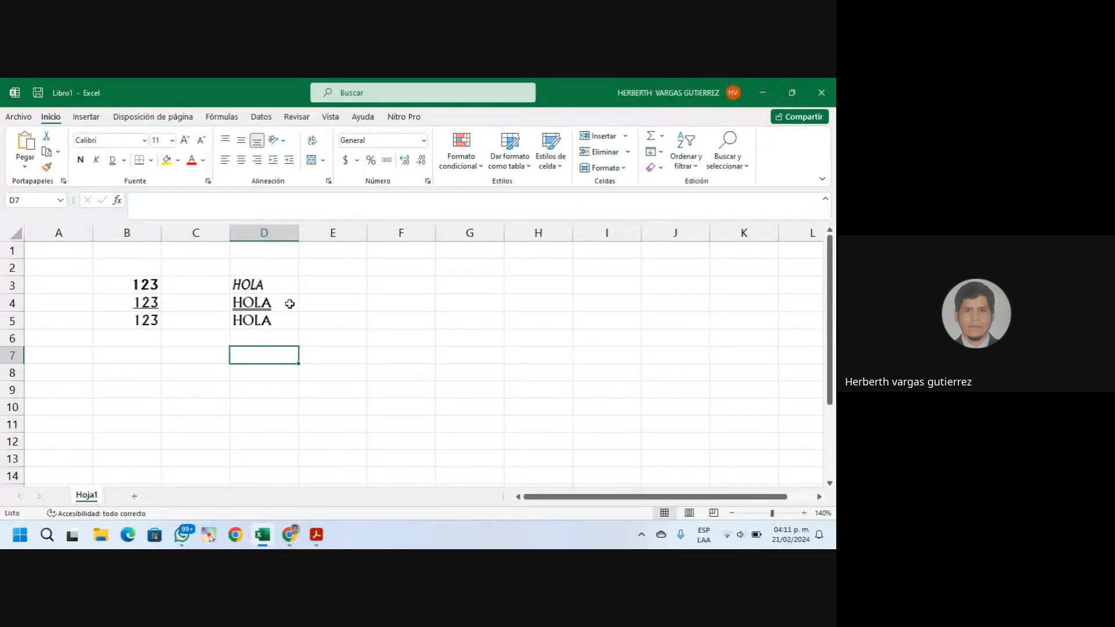
pyautogui.click(254, 302)
pyautogui.click(343, 306)
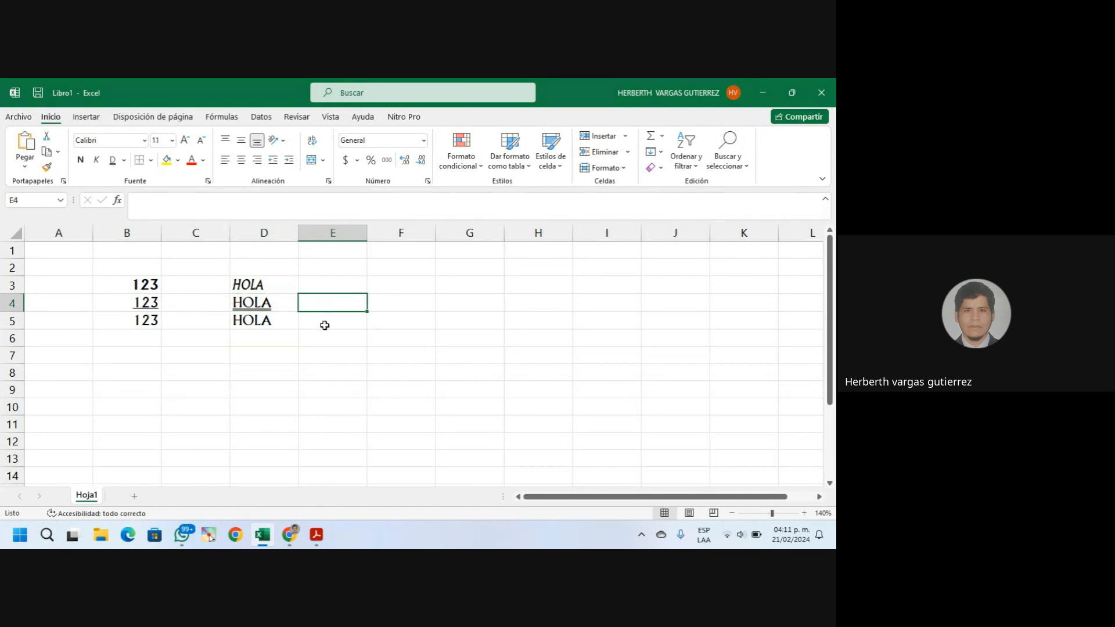
pyautogui.click(262, 305)
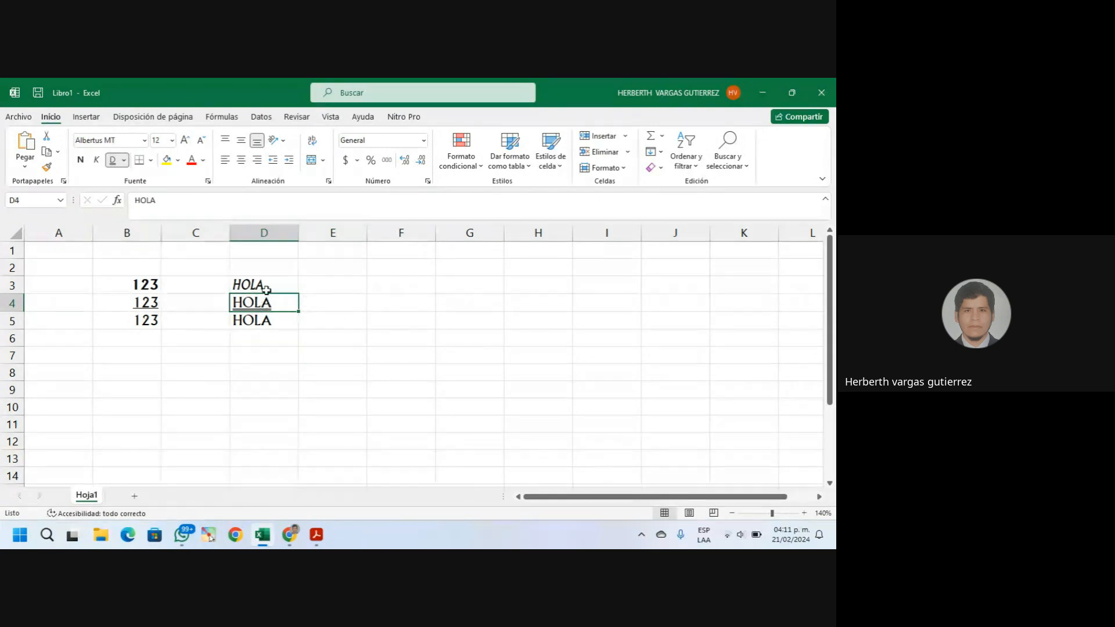
pyautogui.moveTo(256, 285); pyautogui.dragTo(255, 303)
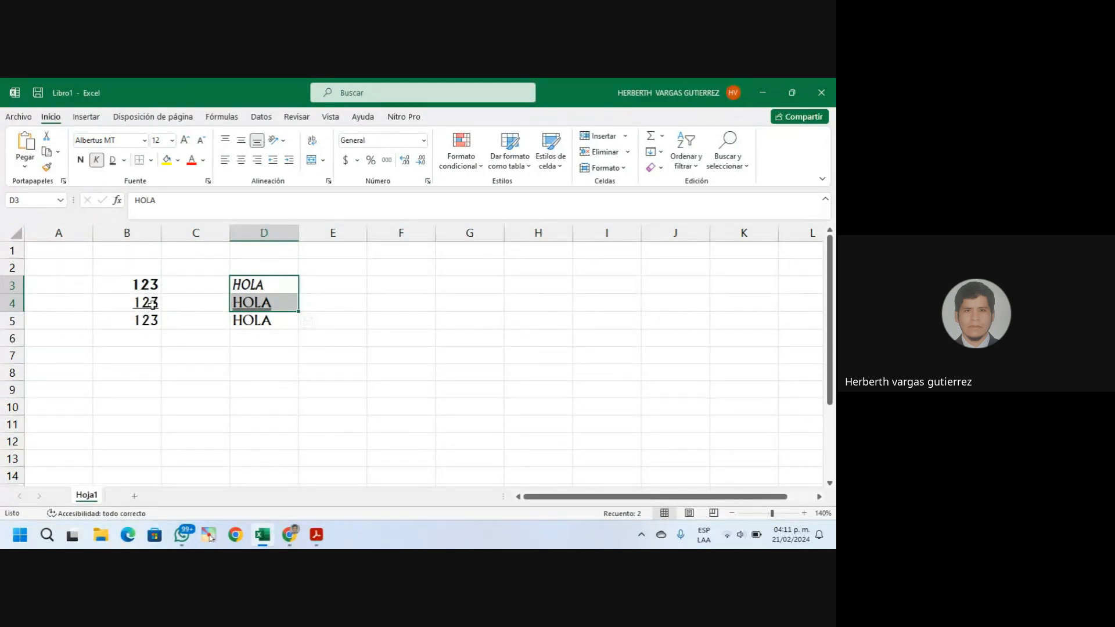
pyautogui.click(143, 278)
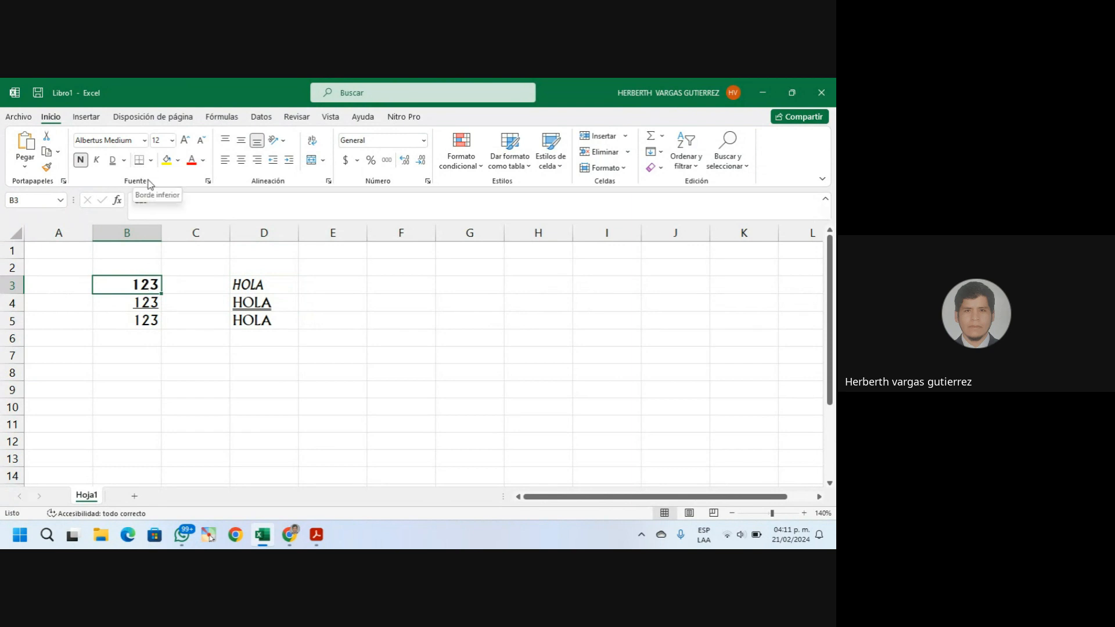
pyautogui.click(191, 335)
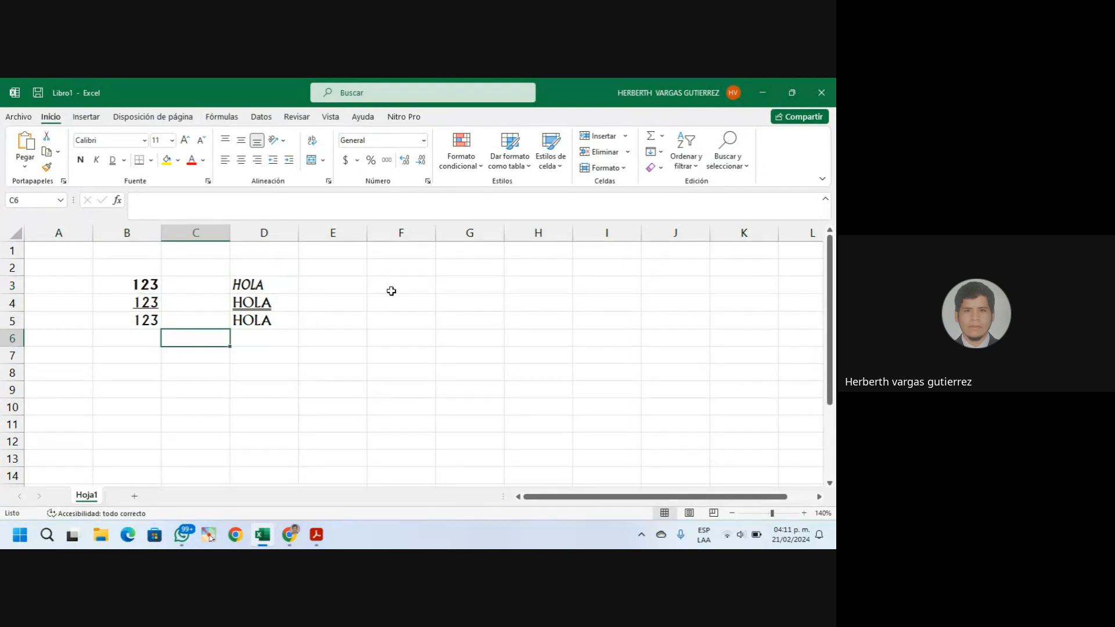
pyautogui.click(422, 280)
pyautogui.click(466, 284)
pyautogui.click(384, 372)
pyautogui.click(107, 411)
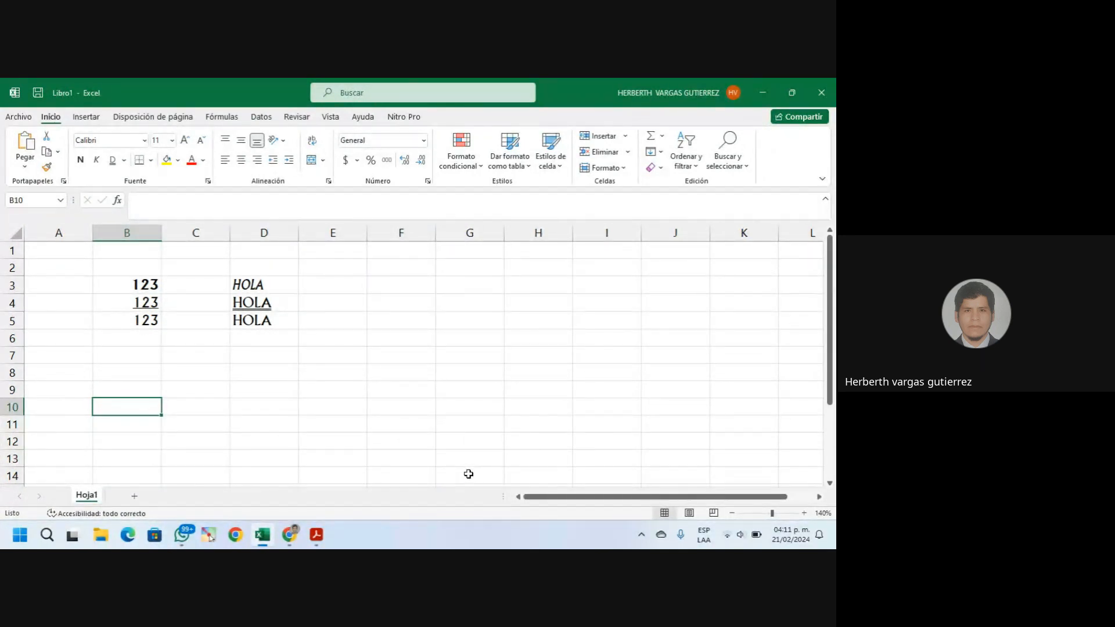
pyautogui.click(419, 336)
pyautogui.click(423, 317)
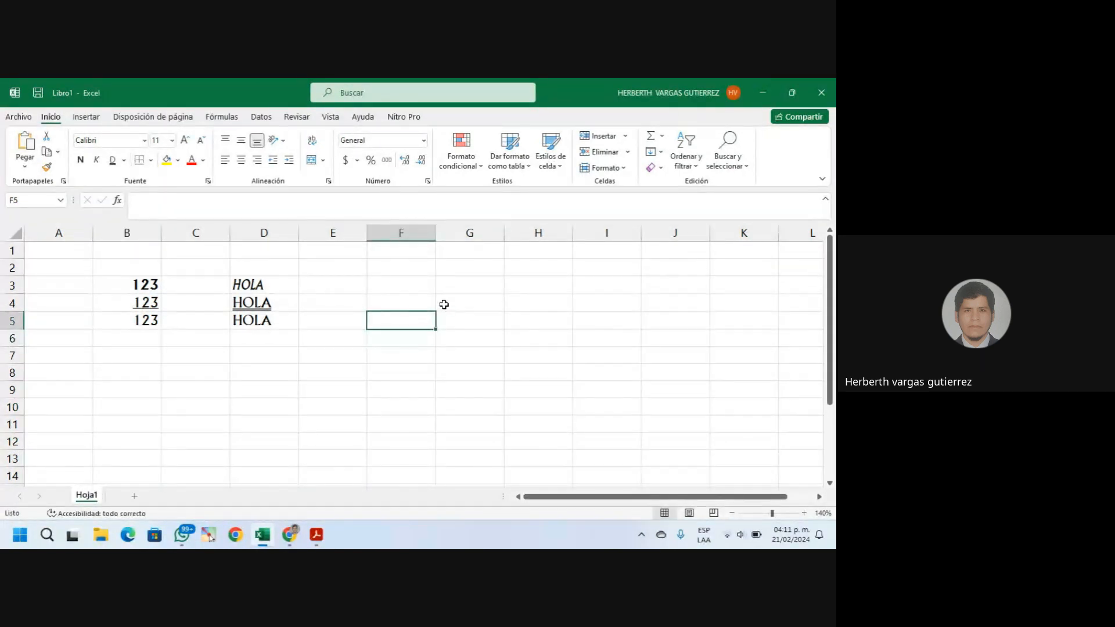
pyautogui.click(443, 305)
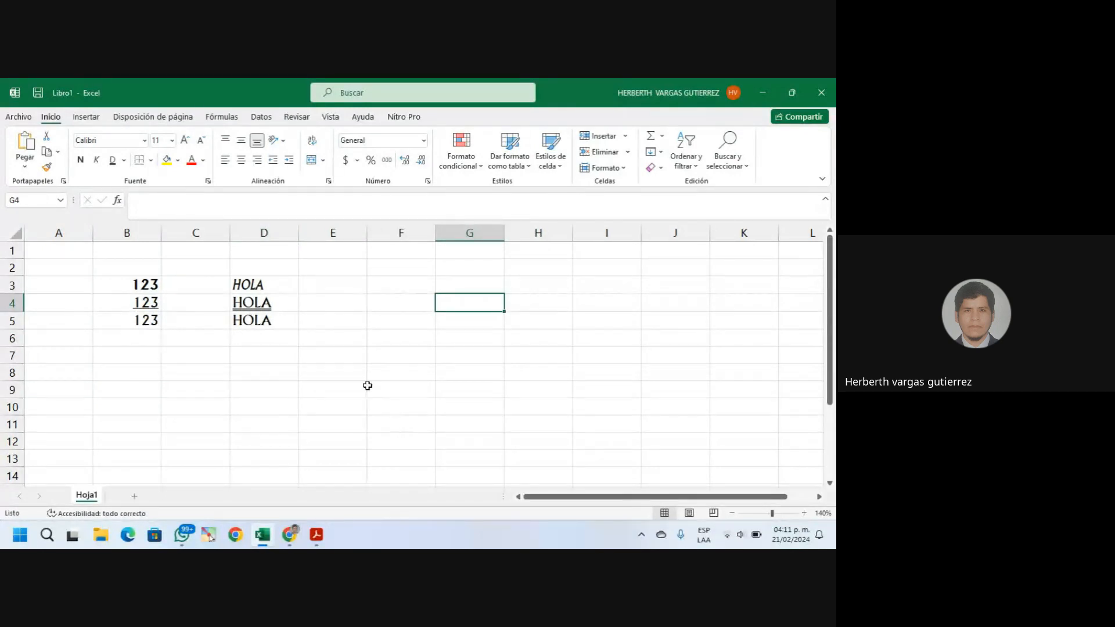
pyautogui.click(266, 357)
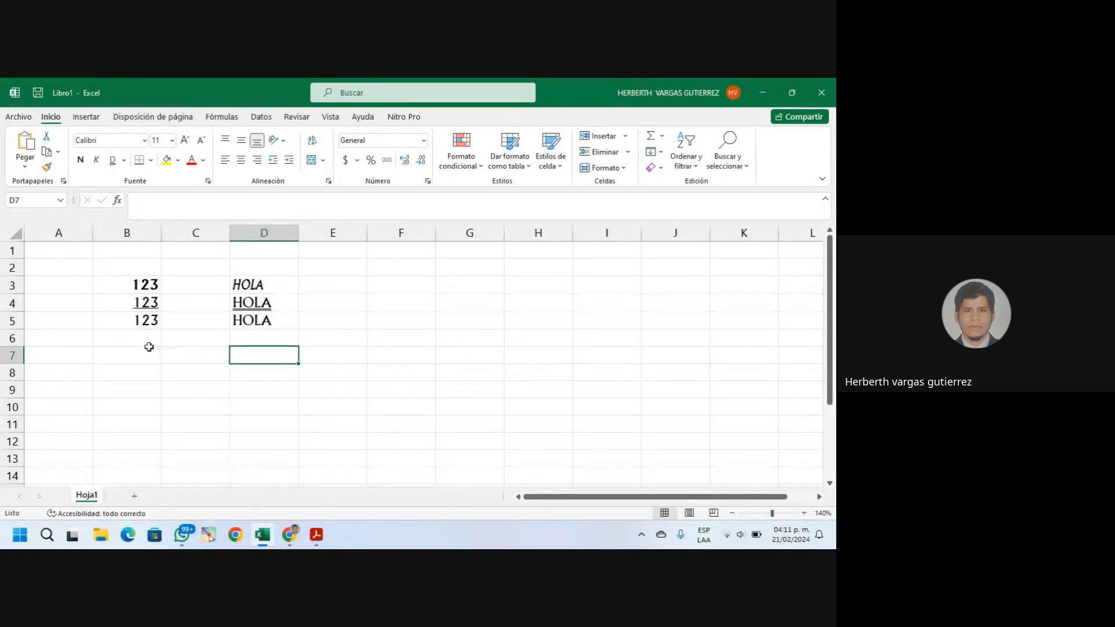
pyautogui.moveTo(236, 372); pyautogui.dragTo(298, 372)
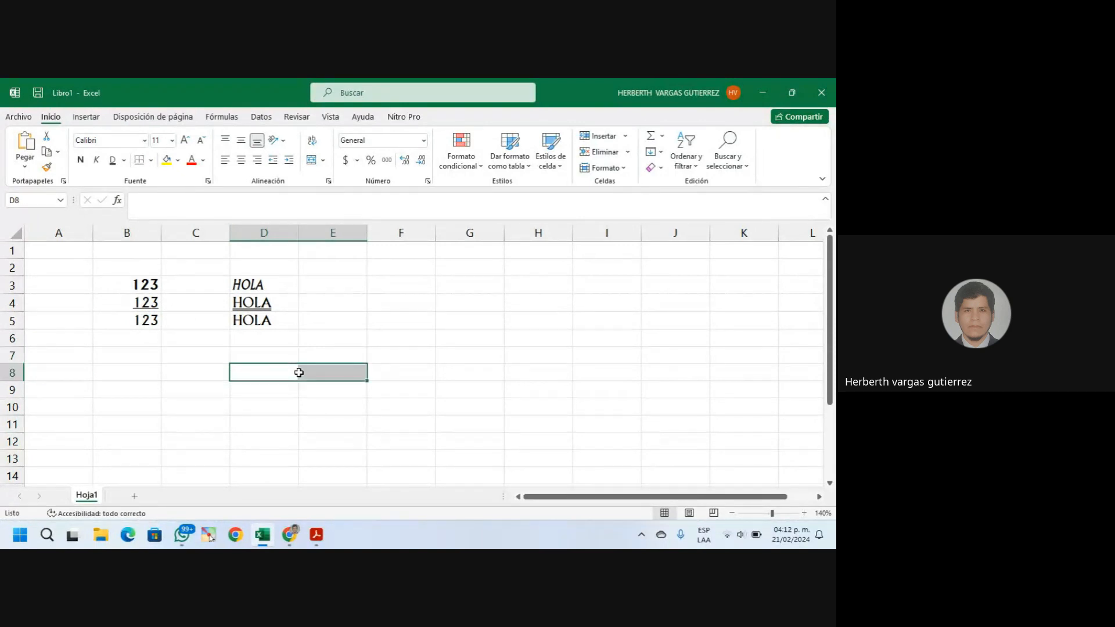
pyautogui.click(186, 389)
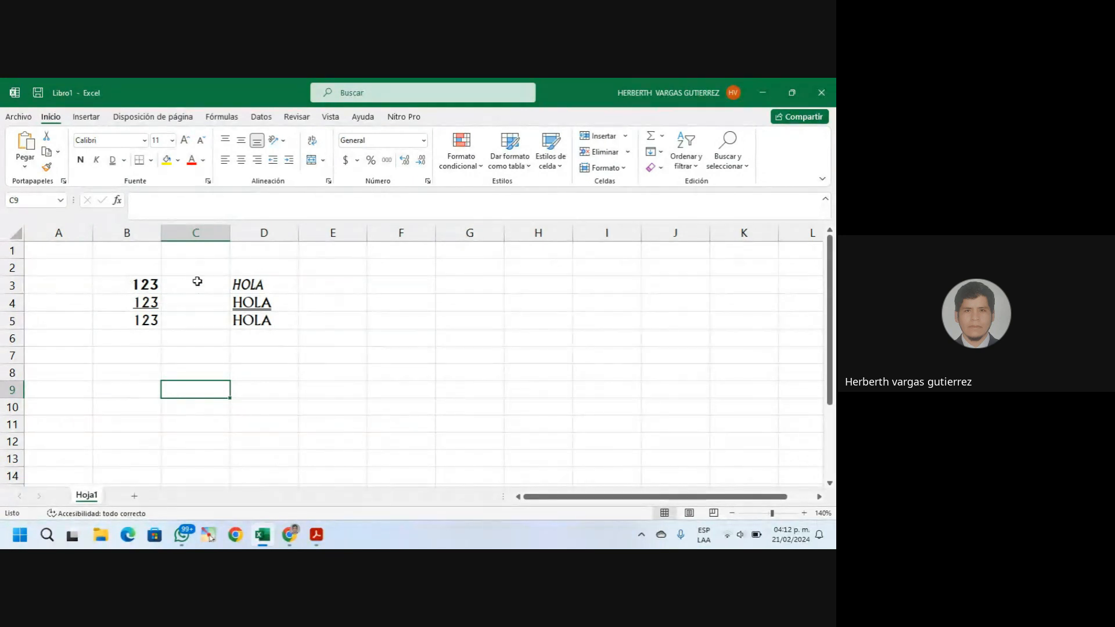
pyautogui.click(131, 266)
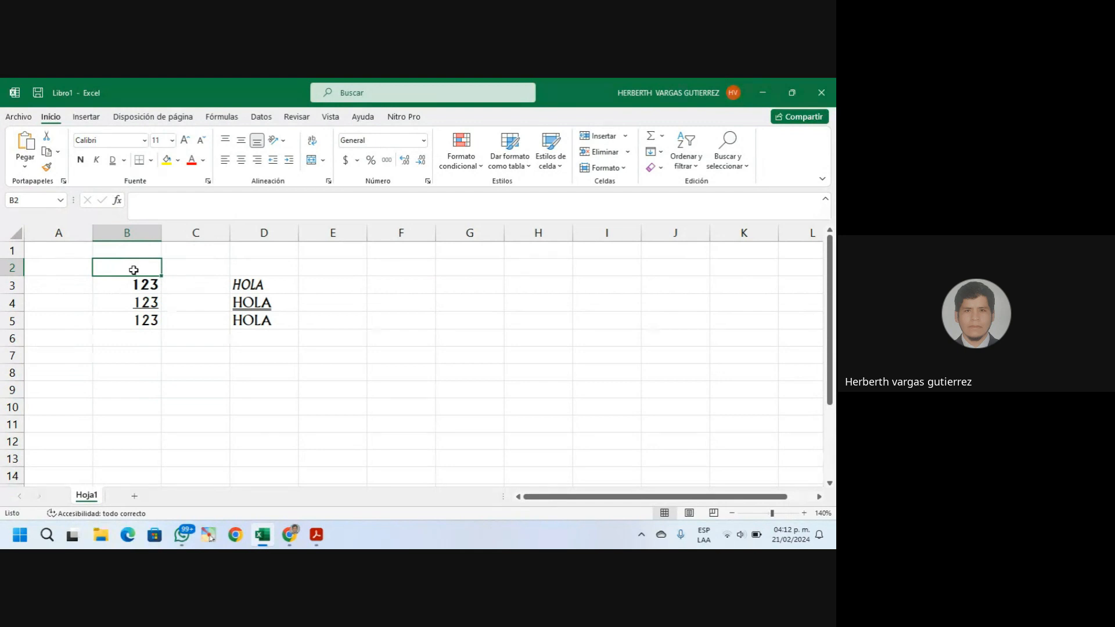
# Apply all borders to the empty cell B6 below the numbers
pyautogui.click(140, 341)
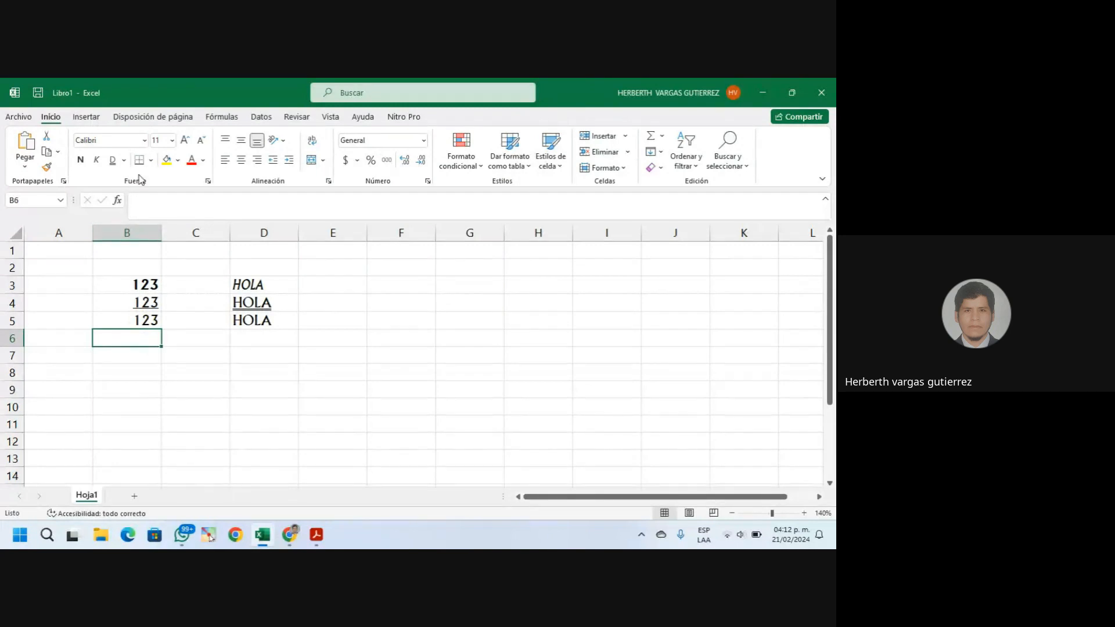
pyautogui.click(152, 160)
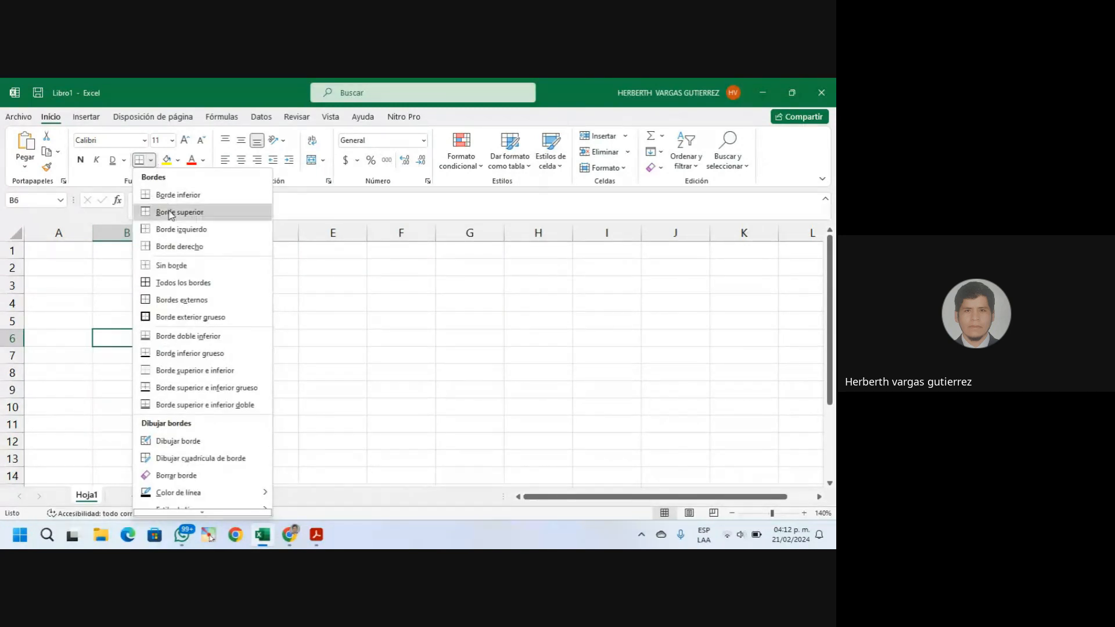
pyautogui.click(179, 282)
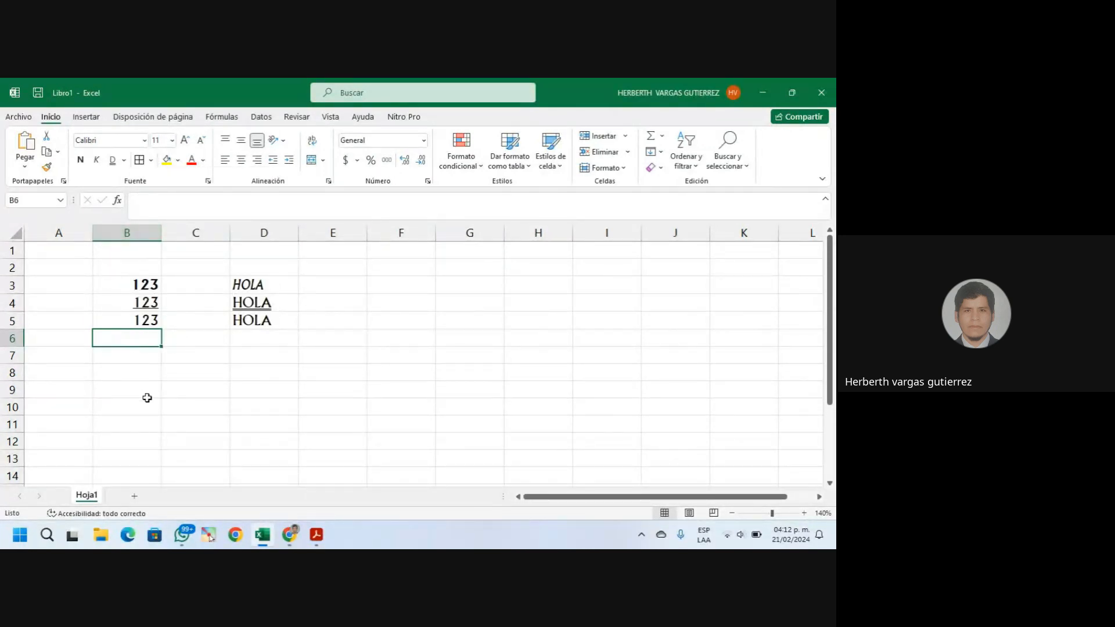
pyautogui.click(268, 393)
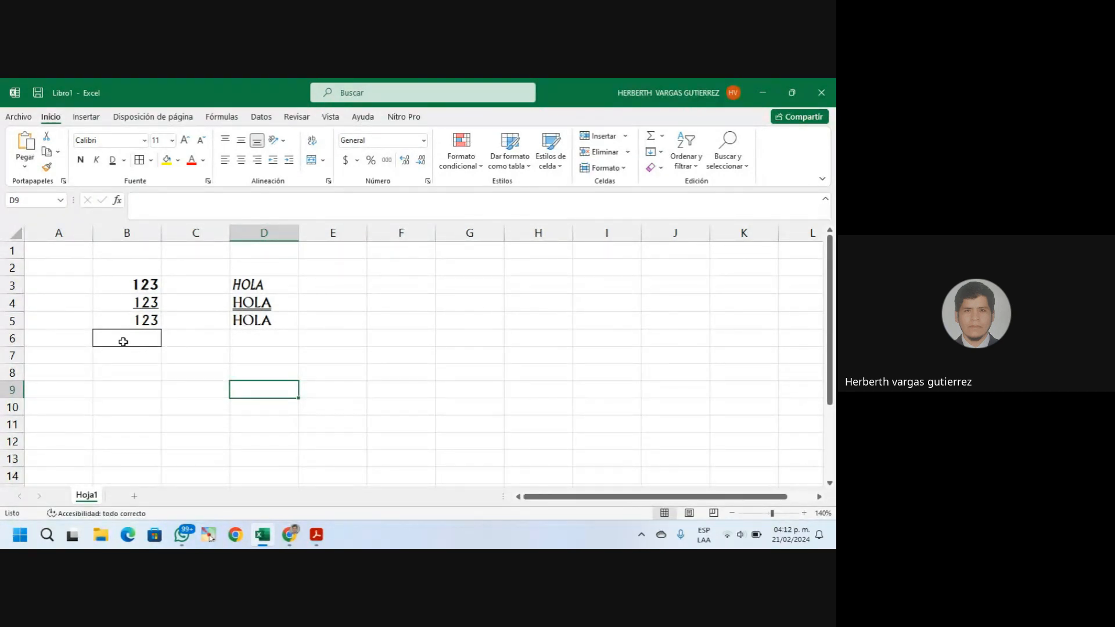
pyautogui.click(134, 370)
pyautogui.click(116, 299)
pyautogui.click(119, 321)
pyautogui.click(134, 365)
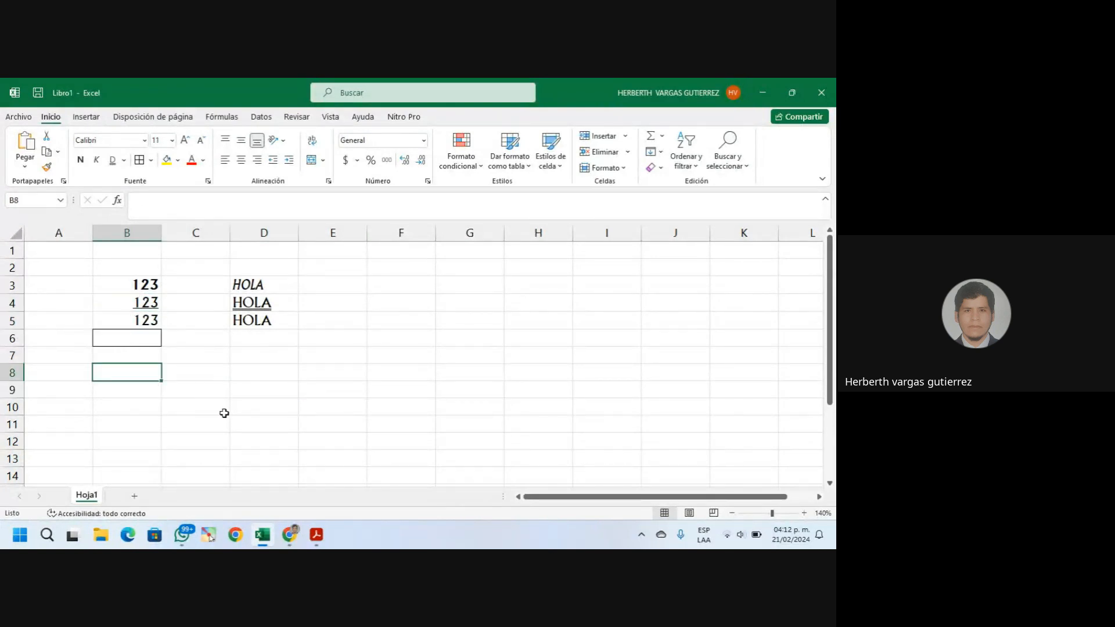
pyautogui.click(207, 375)
pyautogui.click(194, 343)
pyautogui.click(201, 355)
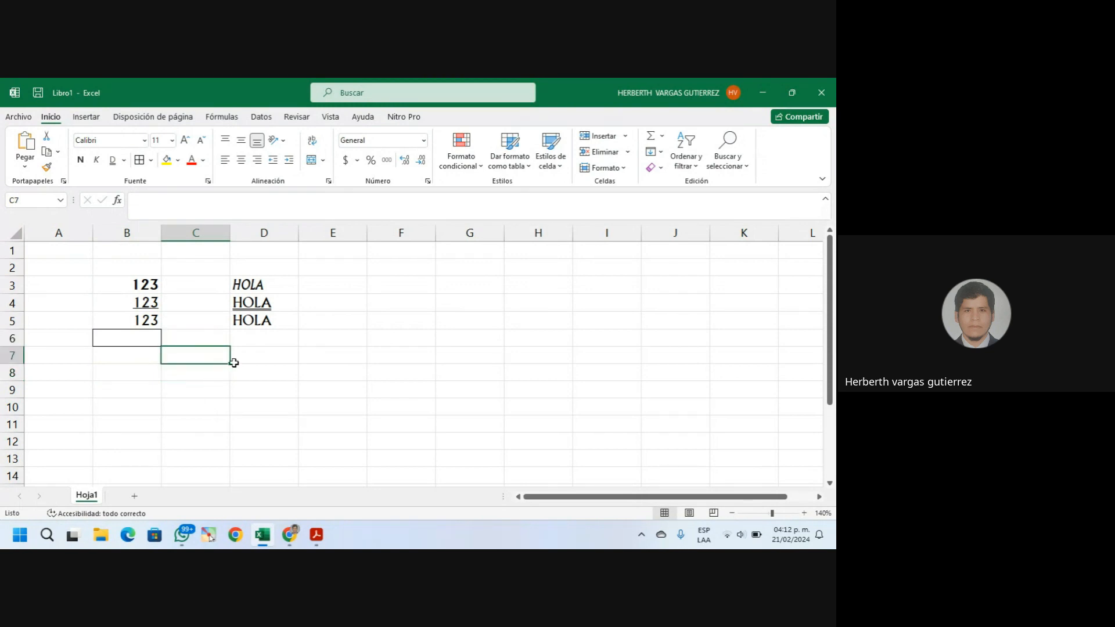
# Enter the text HOLA in cell C9 and select that cell
pyautogui.click(186, 389)
pyautogui.write('HOLA')
pyautogui.click(247, 376)
pyautogui.click(201, 394)
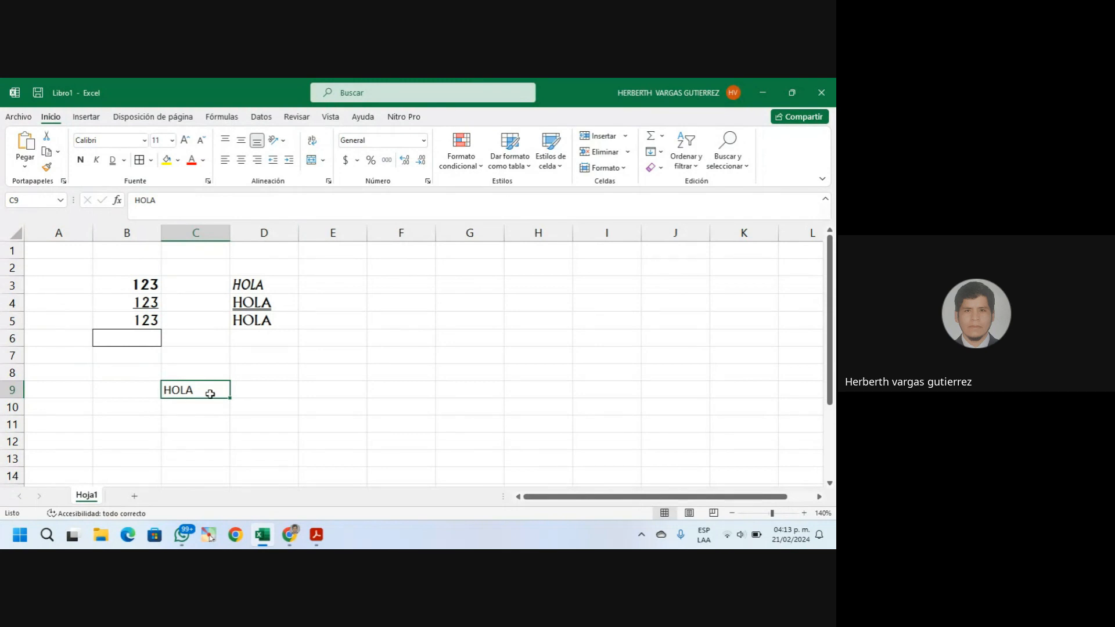
# Add a bottom border to the HOLA text cell C9
pyautogui.click(152, 162)
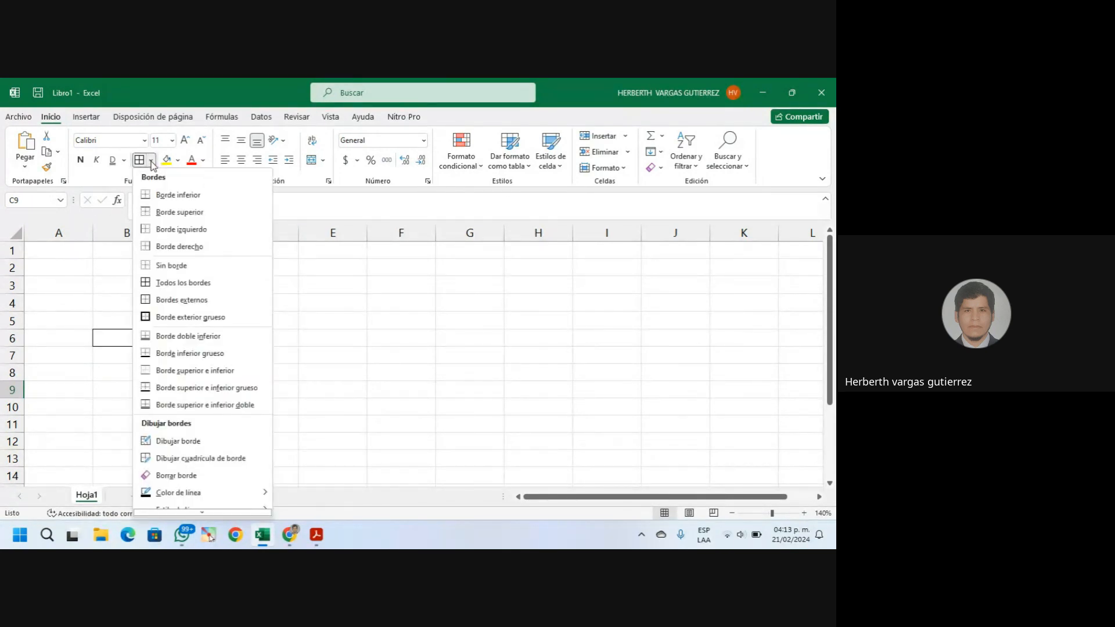
pyautogui.click(182, 197)
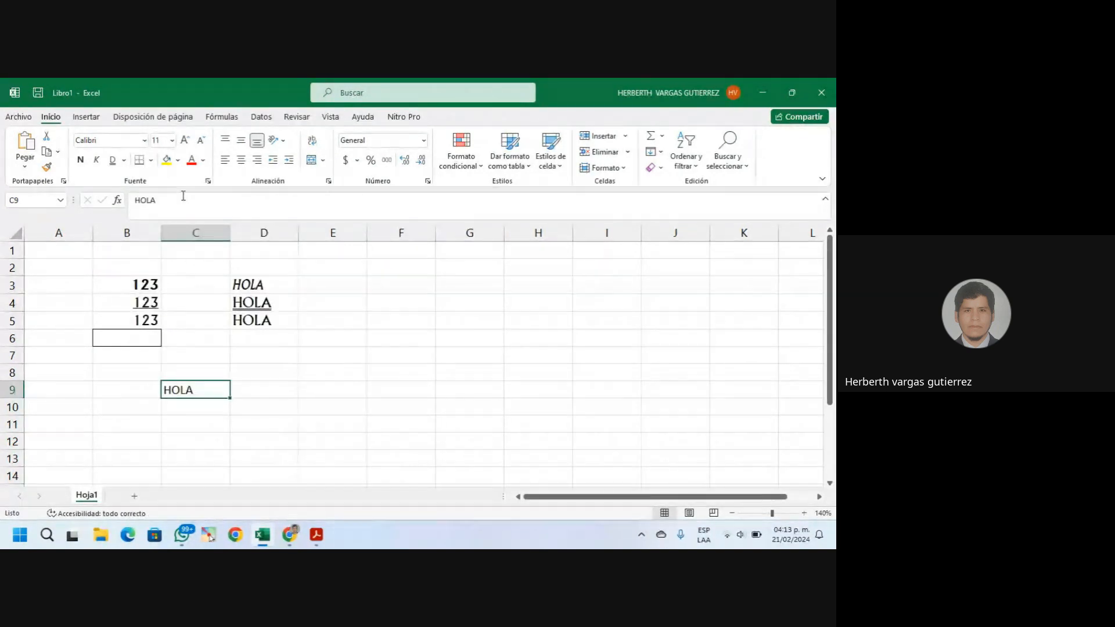
pyautogui.click(329, 337)
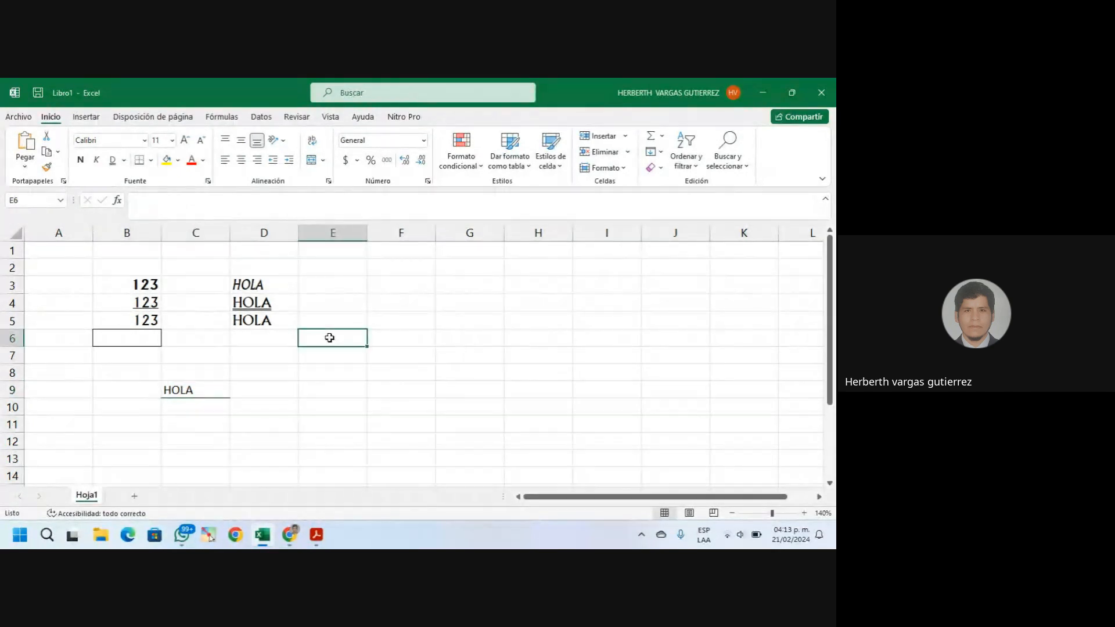
pyautogui.click(187, 390)
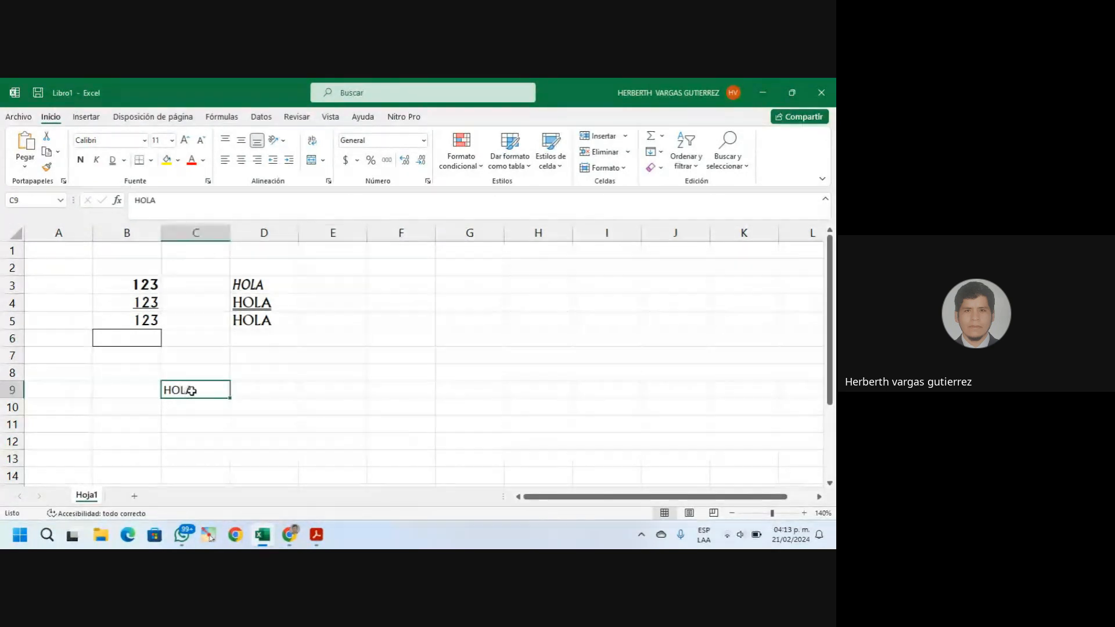
pyautogui.click(281, 375)
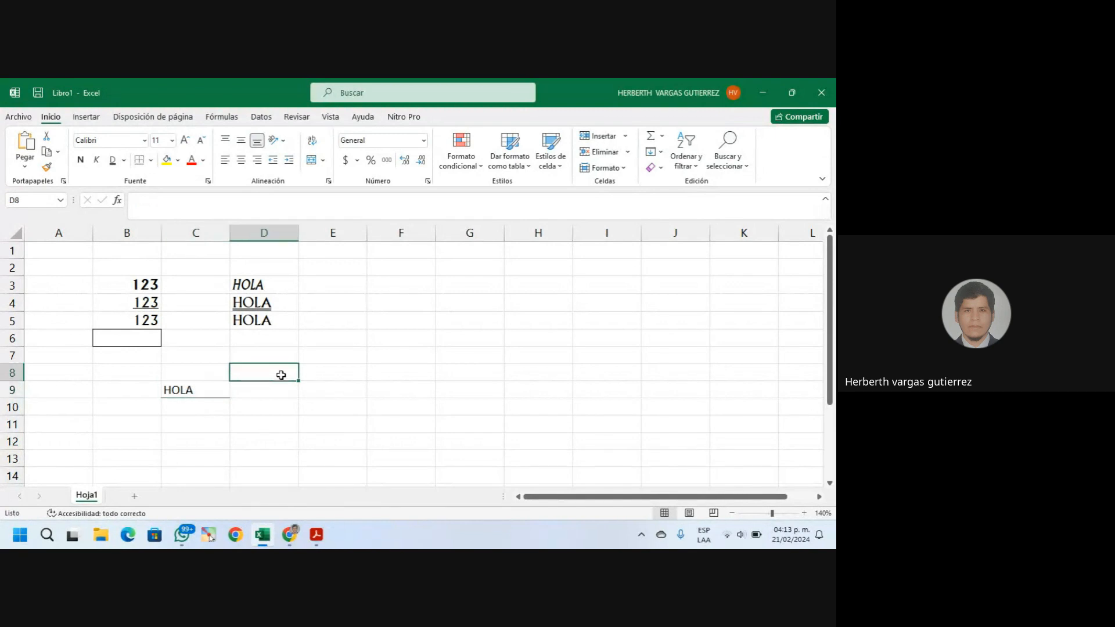
# Add a right border to the HOLA text cell C9
pyautogui.click(204, 393)
pyautogui.click(151, 161)
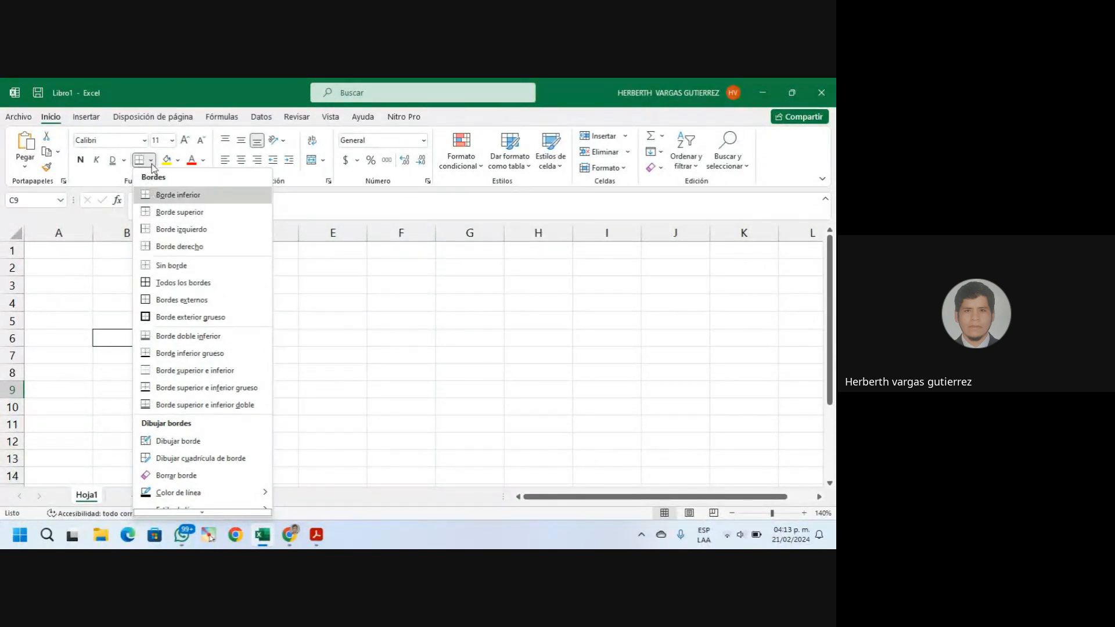
pyautogui.click(189, 250)
pyautogui.click(261, 369)
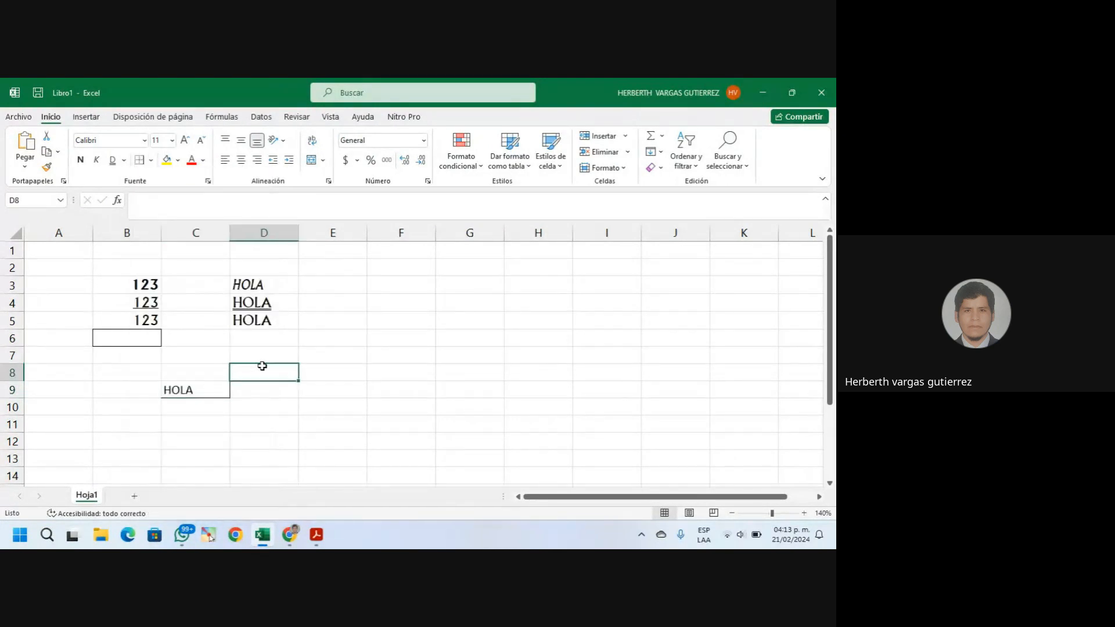
pyautogui.click(334, 409)
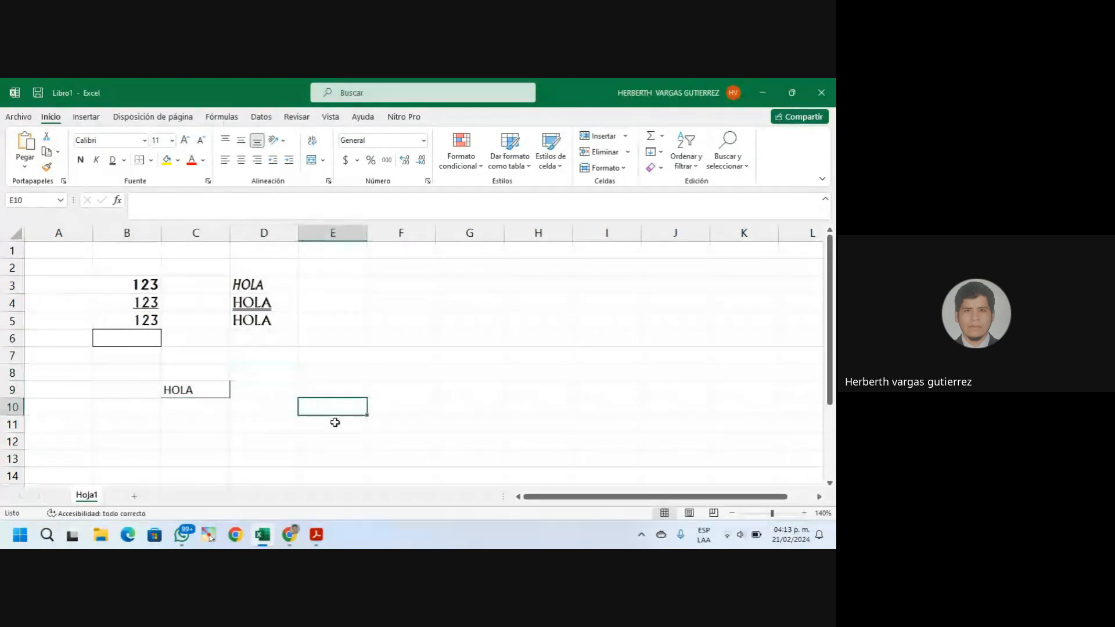
# Add a top border to the HOLA text cell C9
pyautogui.click(220, 388)
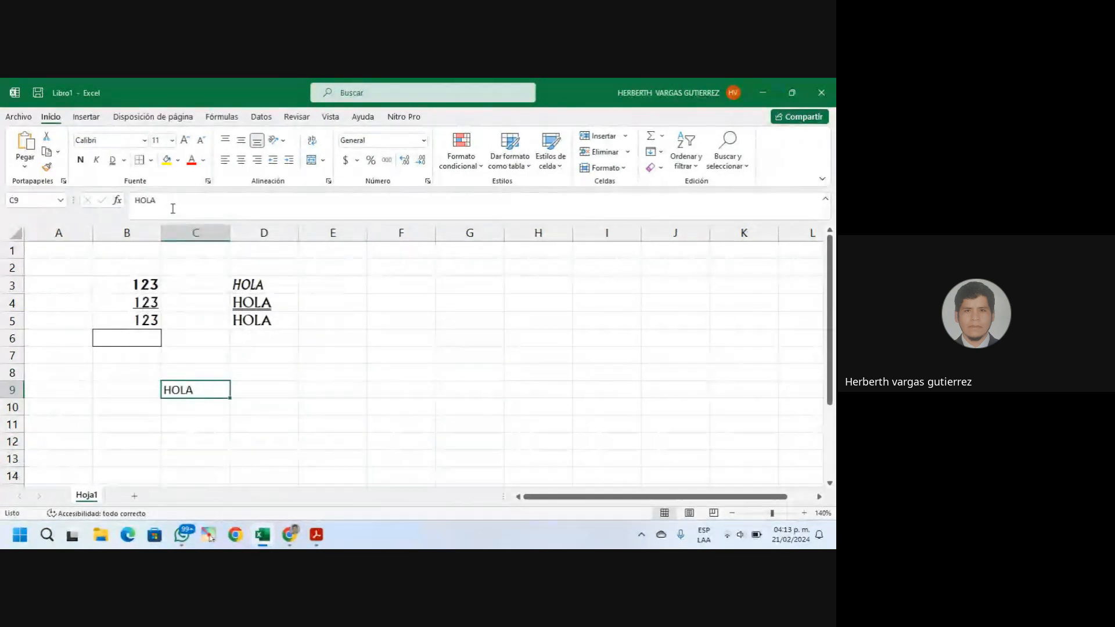
pyautogui.click(150, 160)
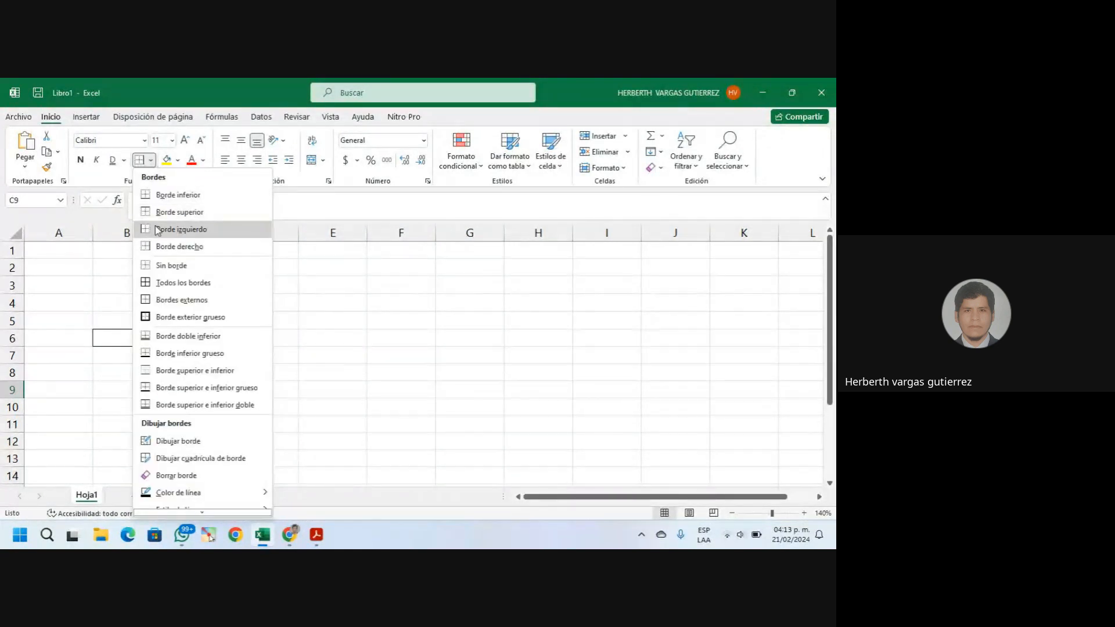
pyautogui.click(174, 211)
pyautogui.click(276, 430)
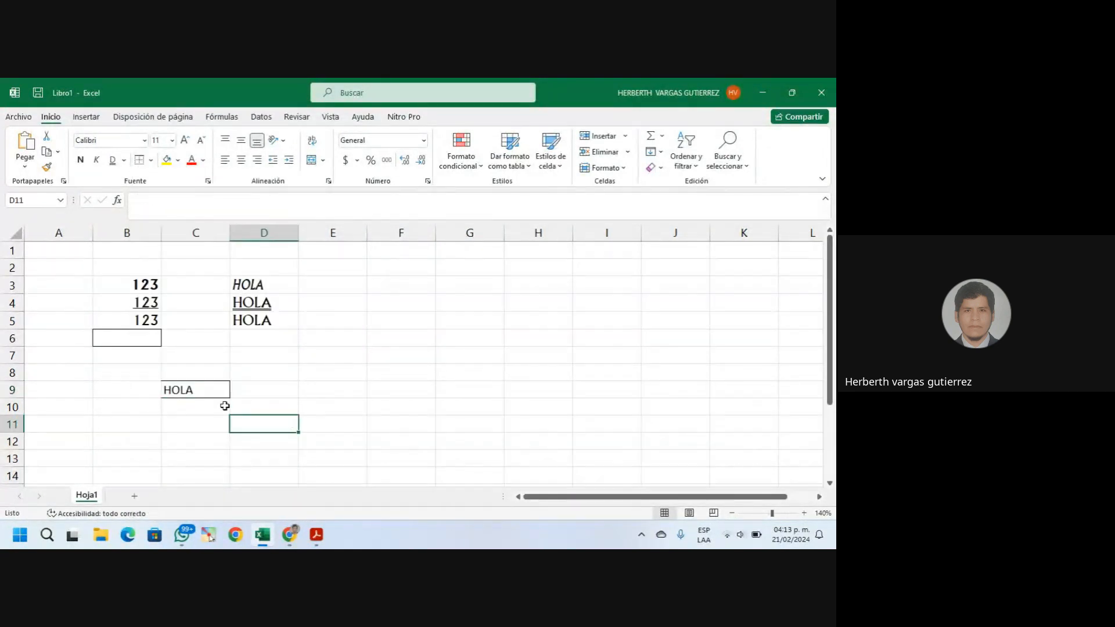
# Add a left border to the HOLA text cell C9
pyautogui.click(184, 391)
pyautogui.click(151, 160)
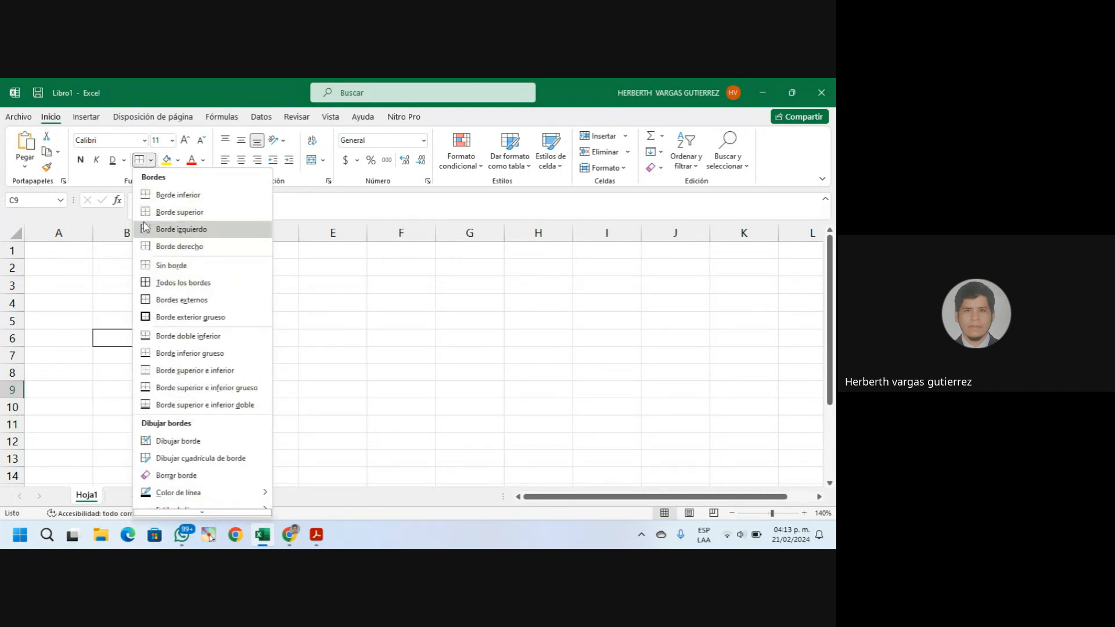
pyautogui.click(145, 227)
pyautogui.click(320, 356)
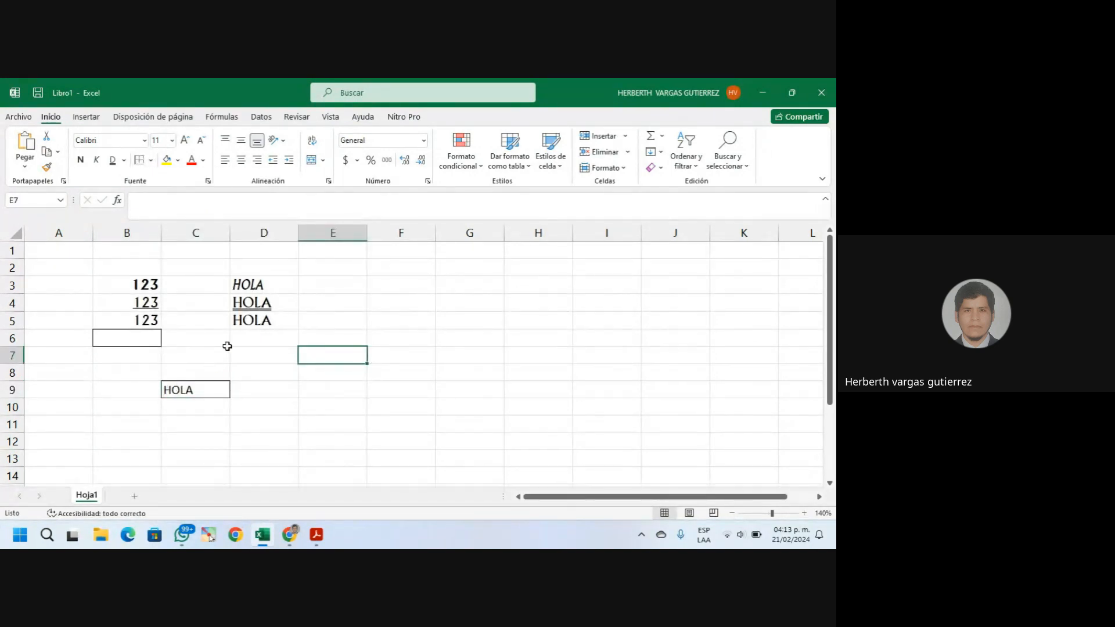
# Apply all borders to the range B3:D5 containing the 123 and HOLA entries
pyautogui.click(133, 284)
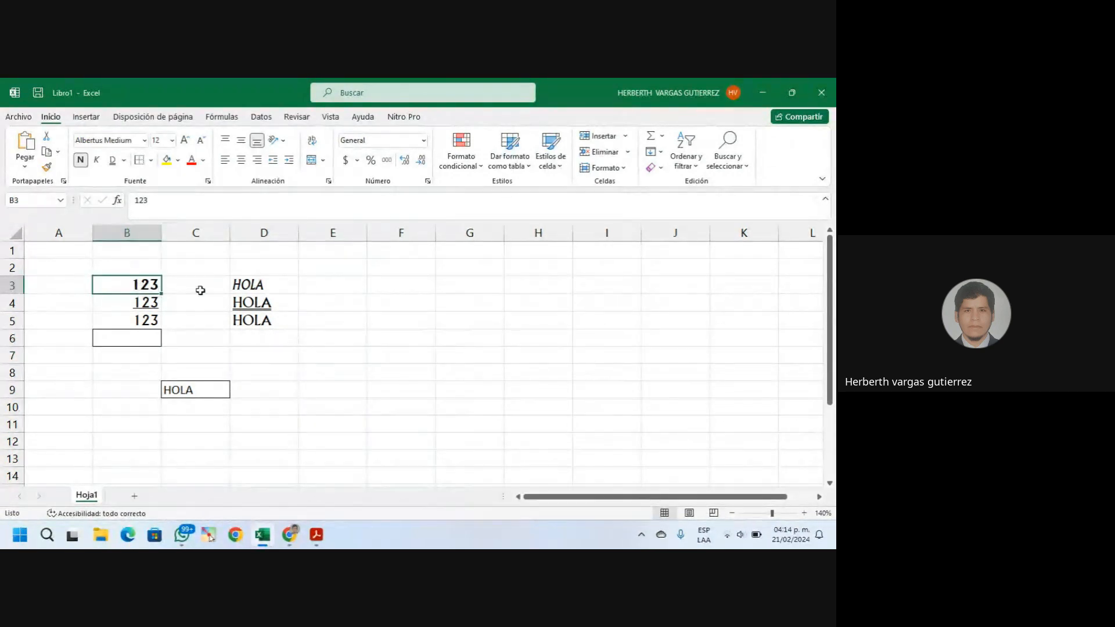
pyautogui.click(282, 290)
pyautogui.moveTo(131, 281); pyautogui.dragTo(263, 320)
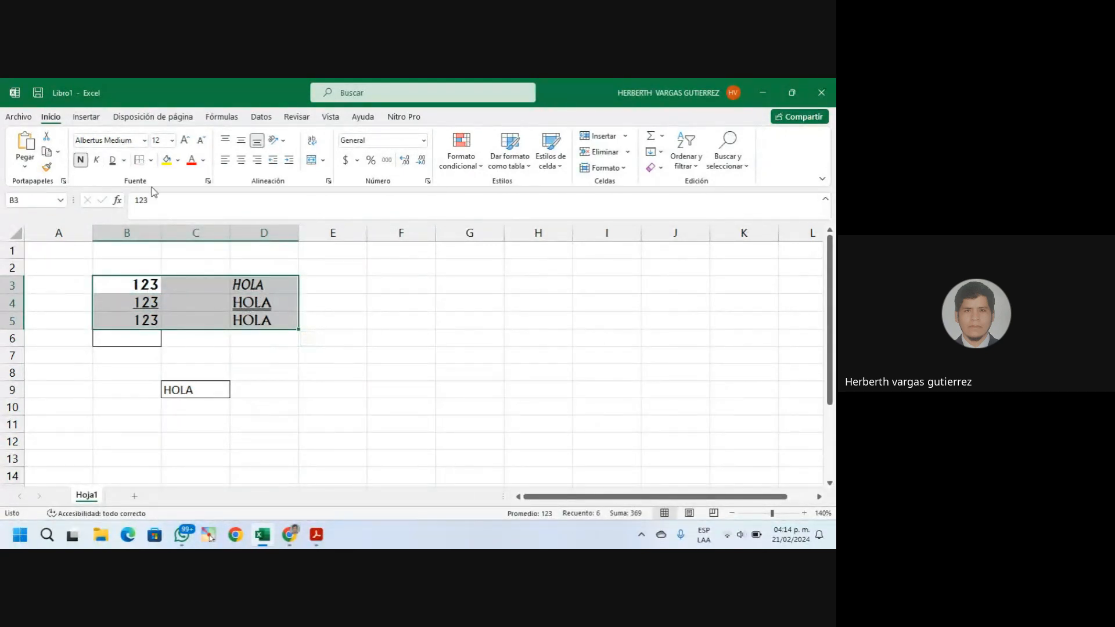
pyautogui.moveTo(119, 280); pyautogui.dragTo(259, 317)
pyautogui.click(151, 161)
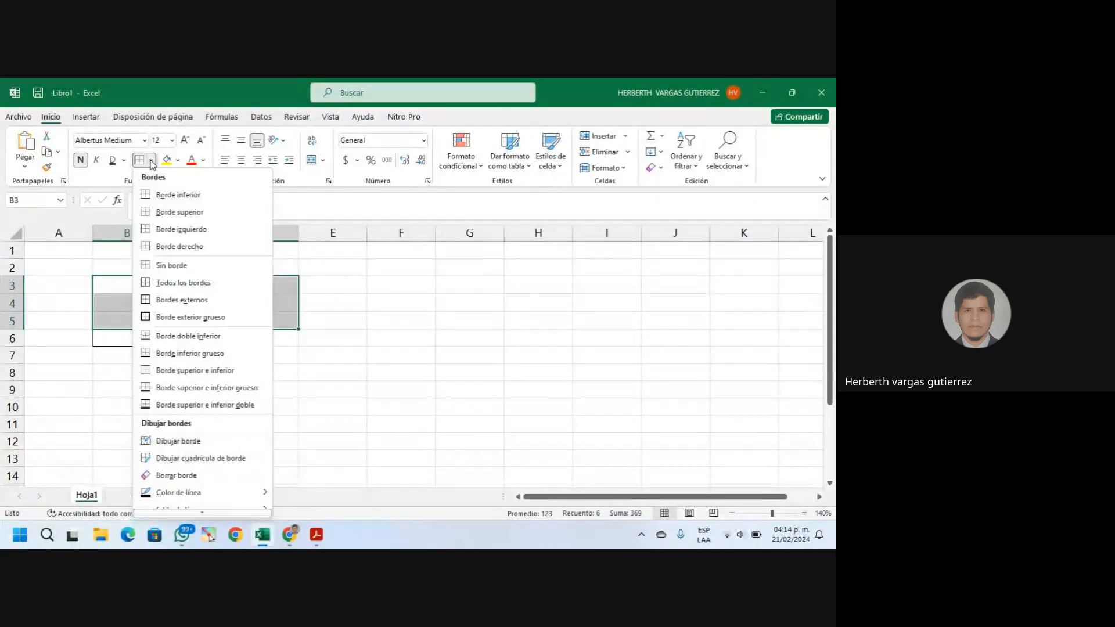
pyautogui.click(181, 284)
pyautogui.click(385, 335)
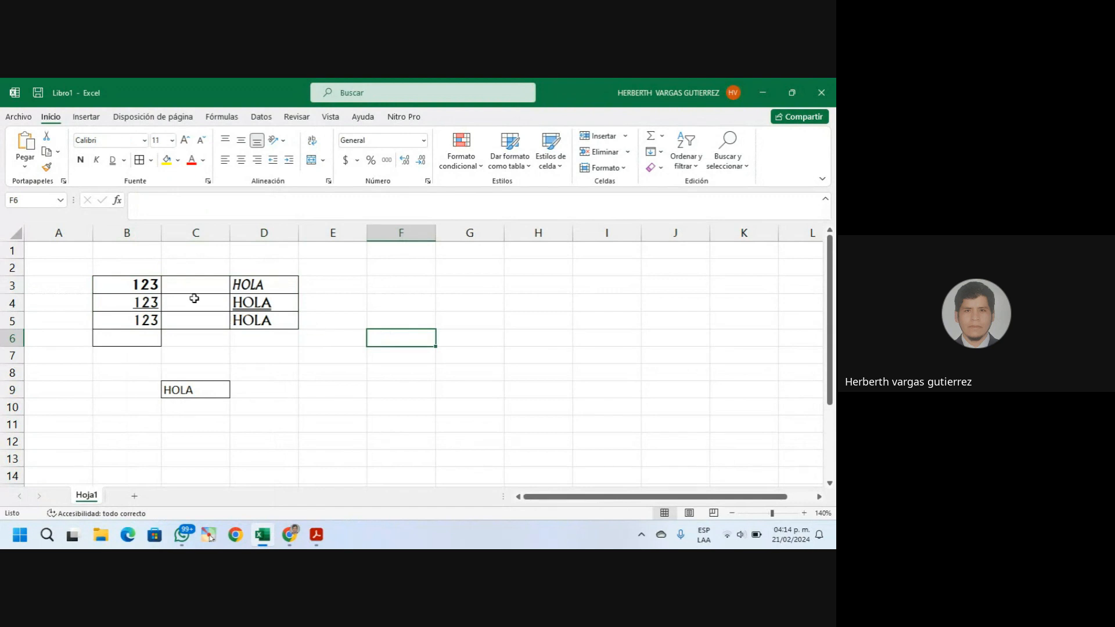
# Remove all borders from the HOLA text cell C9 and the empty cell B6
pyautogui.click(132, 339)
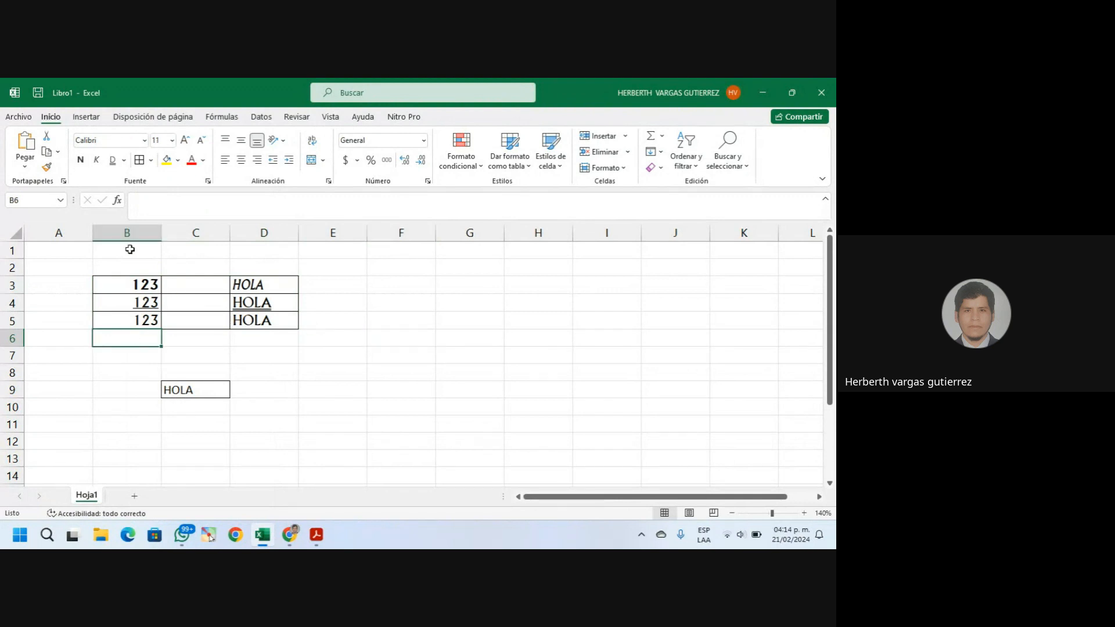
pyautogui.click(194, 390)
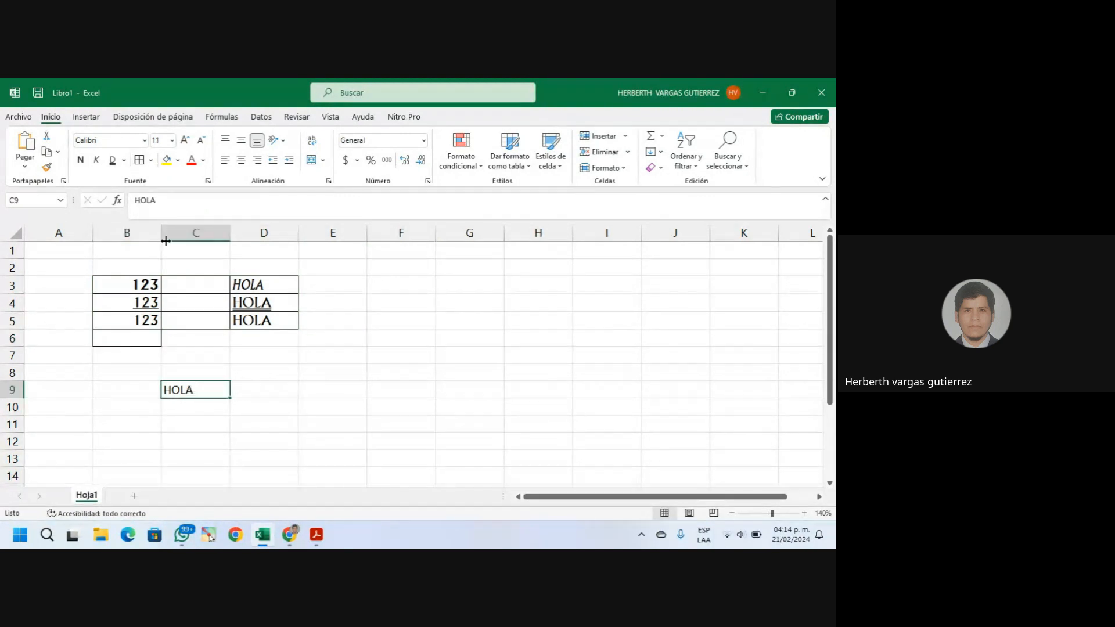
pyautogui.click(151, 161)
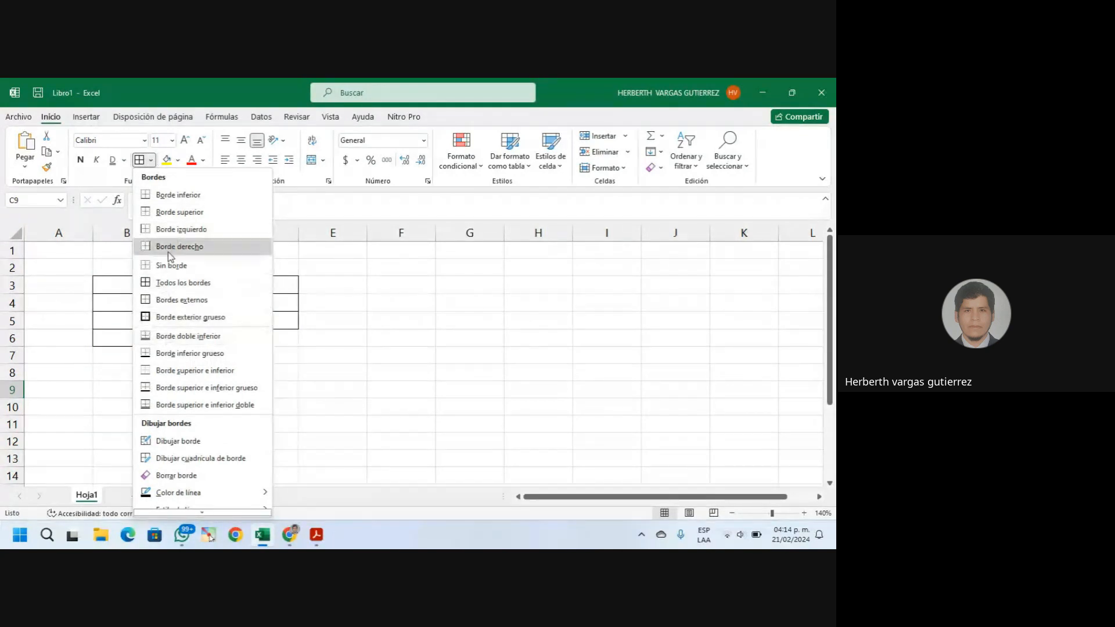
pyautogui.click(165, 266)
pyautogui.click(137, 339)
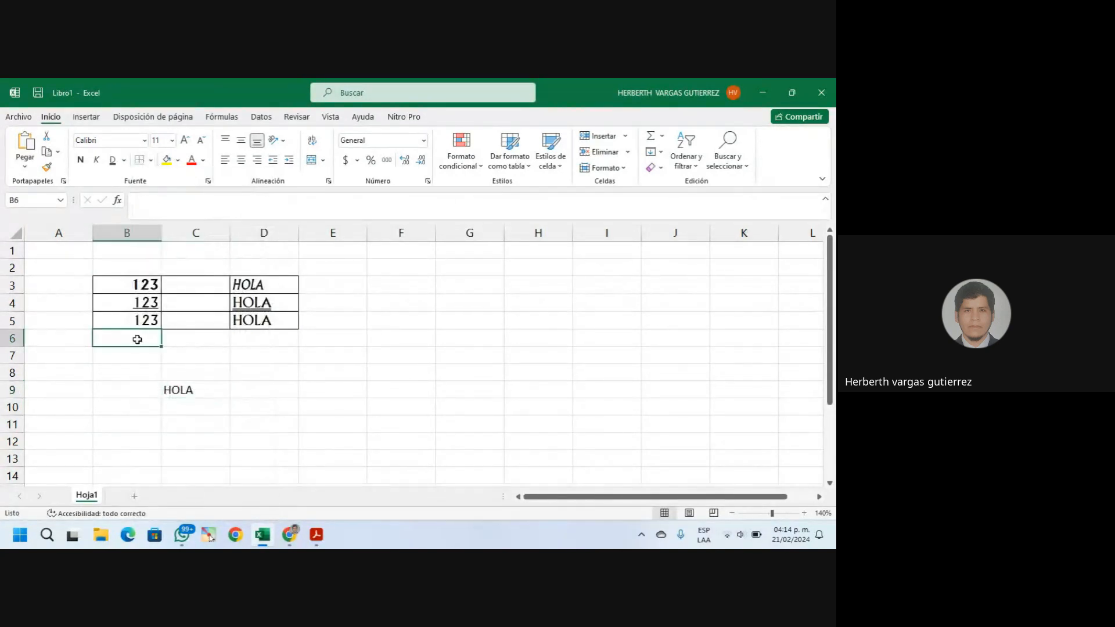
pyautogui.click(261, 409)
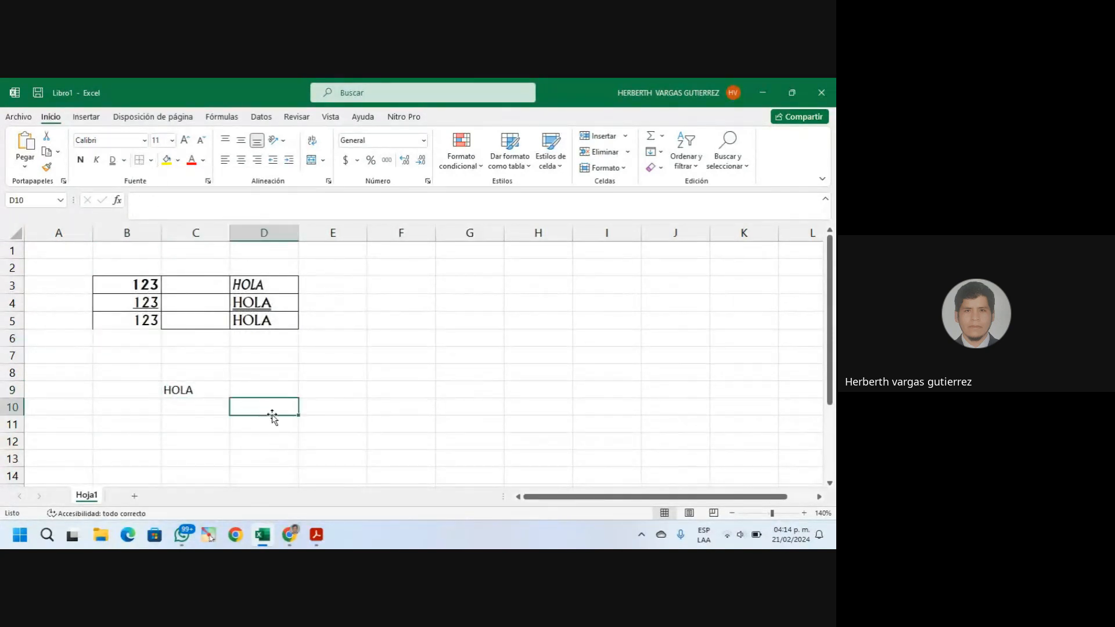
# Add the missing bottom border to the 123 cell B5
pyautogui.click(111, 323)
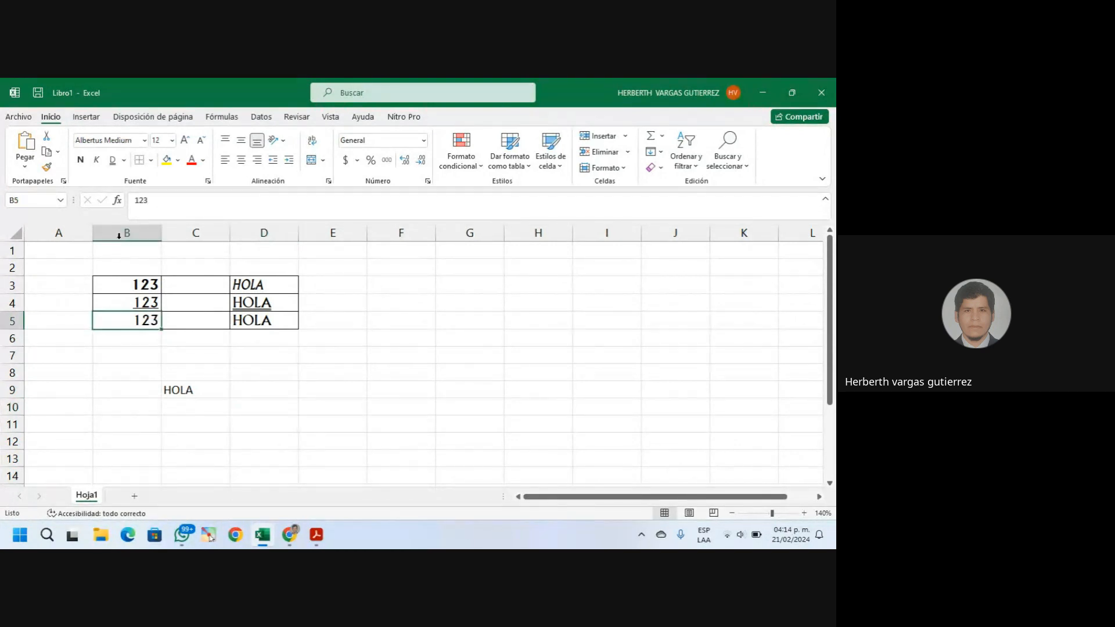
pyautogui.click(151, 160)
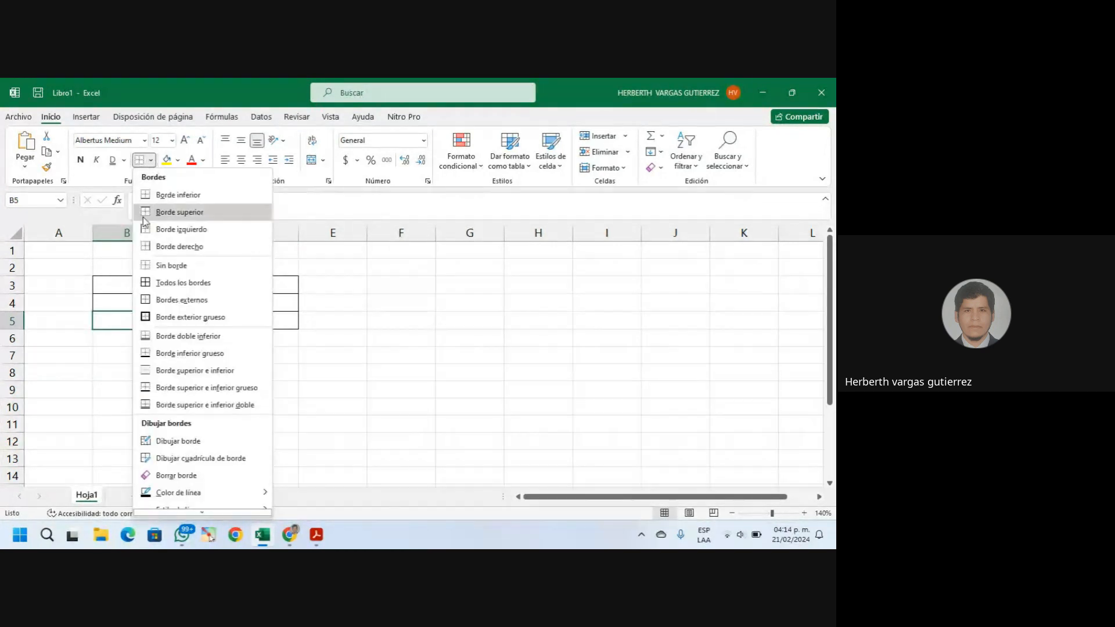
pyautogui.click(175, 210)
pyautogui.click(333, 338)
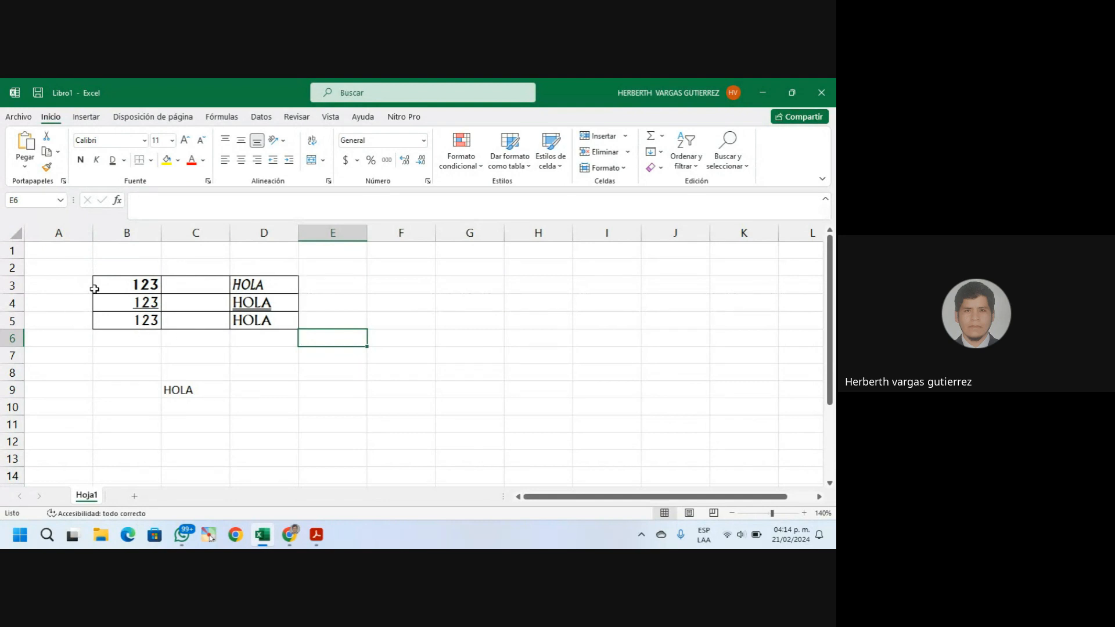
# Apply a thick outside border around the range B3:D5
pyautogui.moveTo(131, 285)
pyautogui.mouseDown()
pyautogui.moveTo(256, 303)
pyautogui.moveTo(253, 317)
pyautogui.mouseUp()
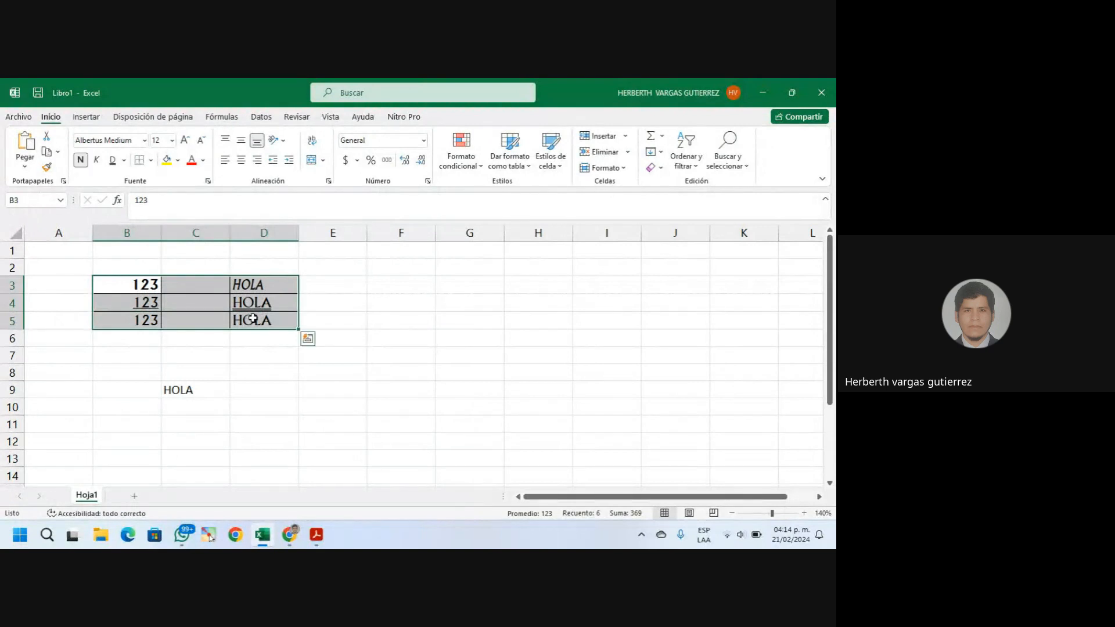
pyautogui.click(151, 161)
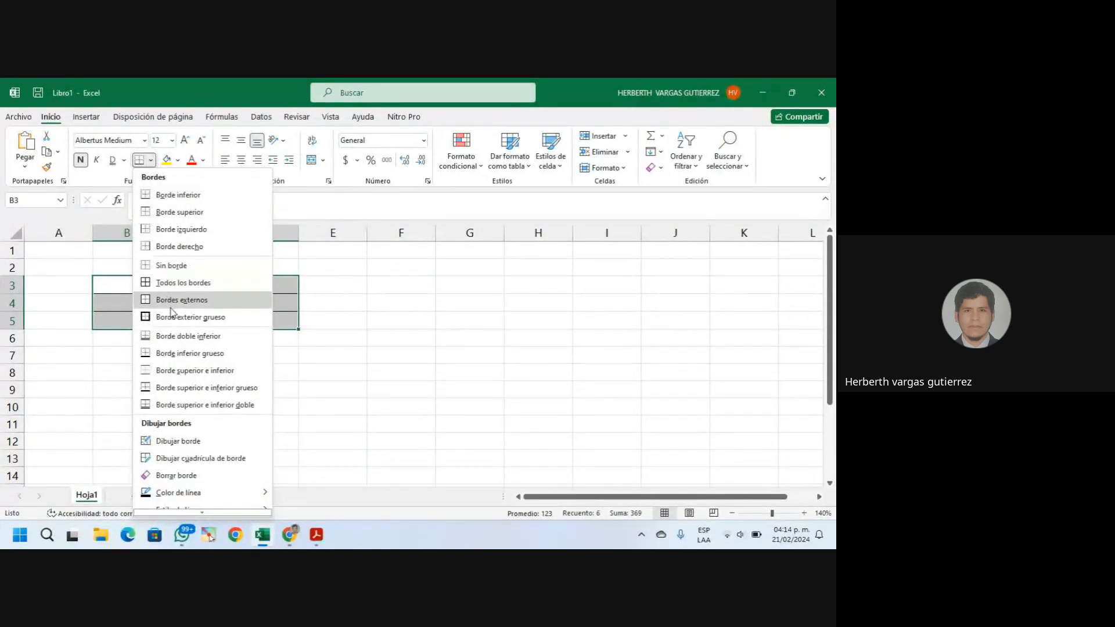
pyautogui.click(216, 323)
pyautogui.click(290, 376)
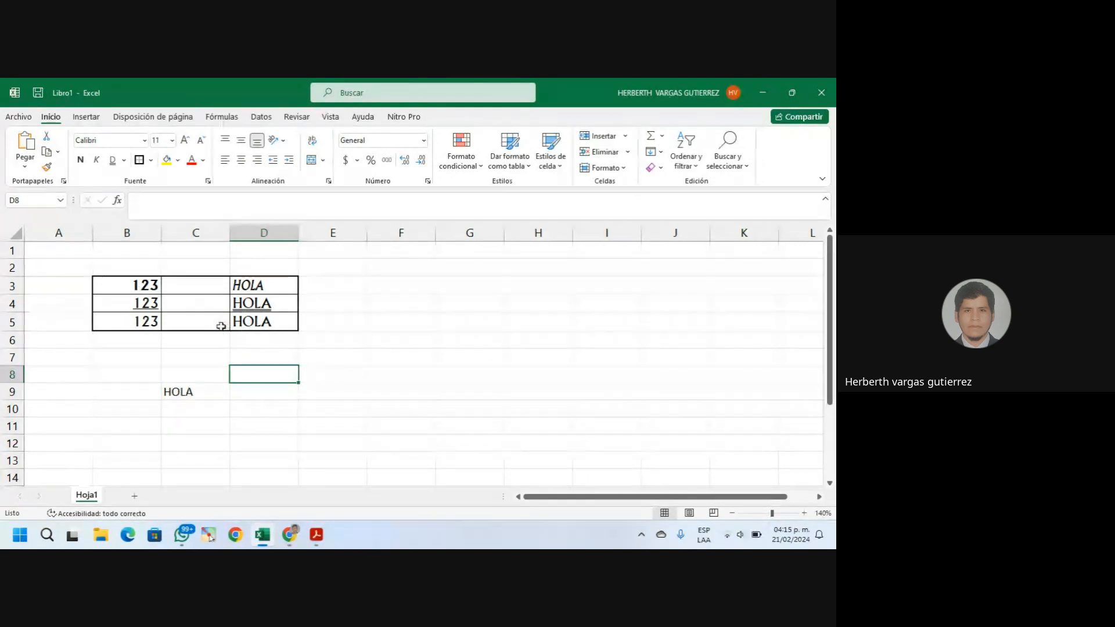
pyautogui.click(251, 343)
pyautogui.click(168, 342)
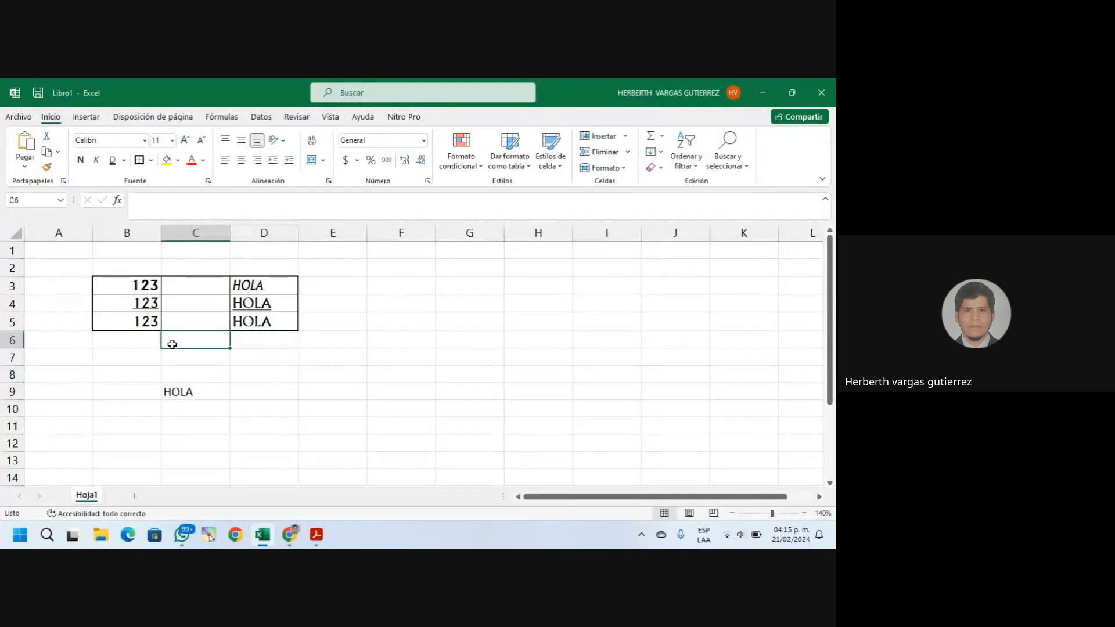
pyautogui.click(321, 379)
pyautogui.click(147, 357)
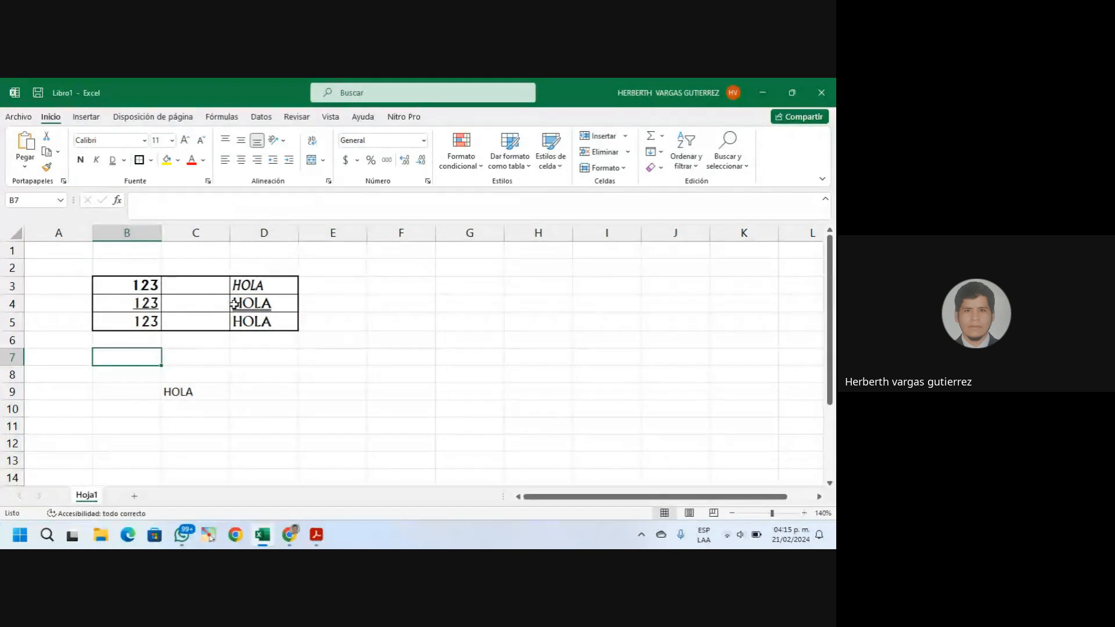
# Check how the bordered table looks in the print preview and return to the worksheet
pyautogui.hotkey('ctrl', 'p')
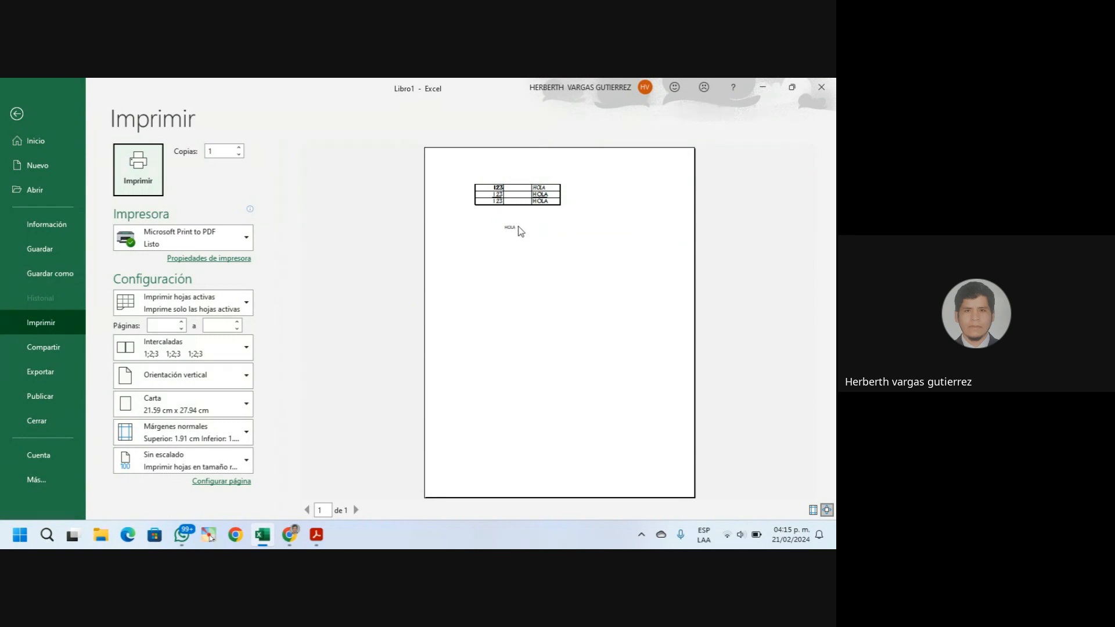
pyautogui.press('Escape')
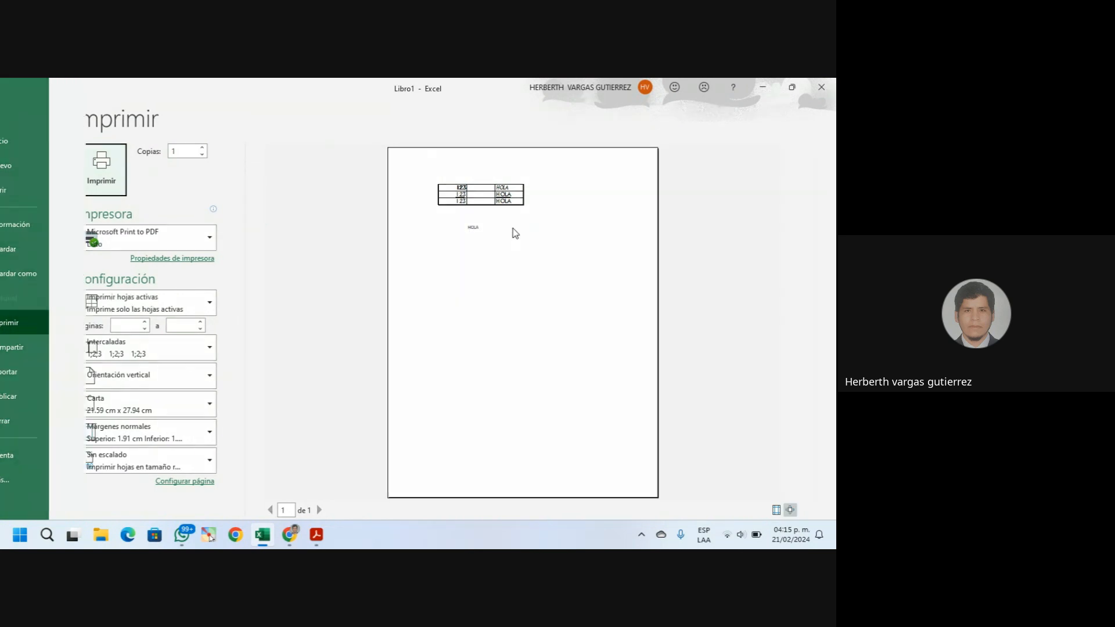
pyautogui.click(358, 285)
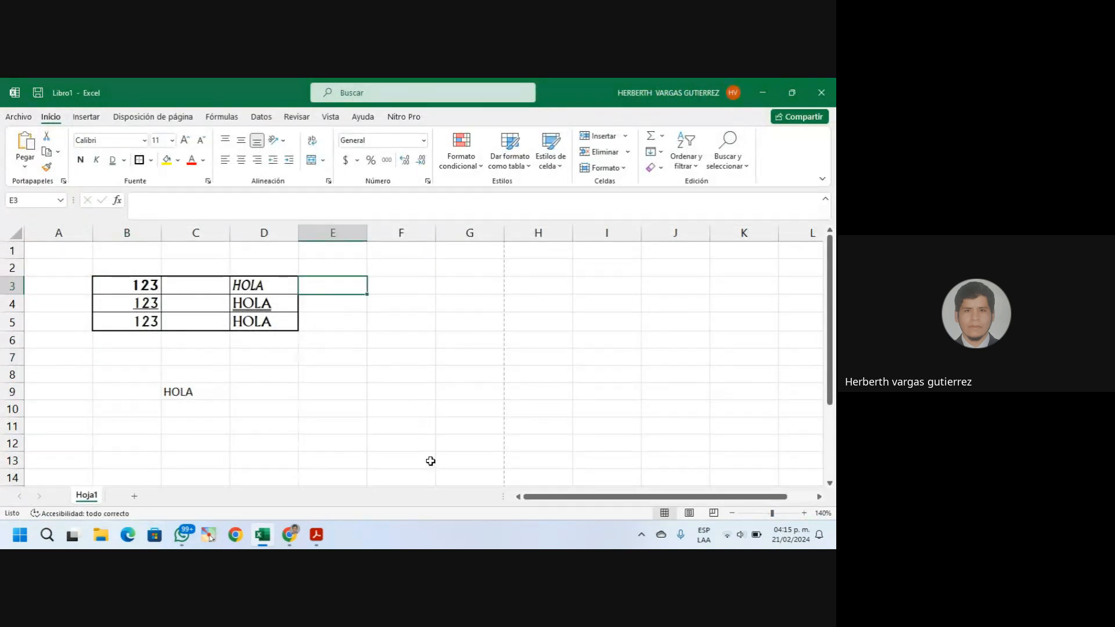
pyautogui.click(132, 443)
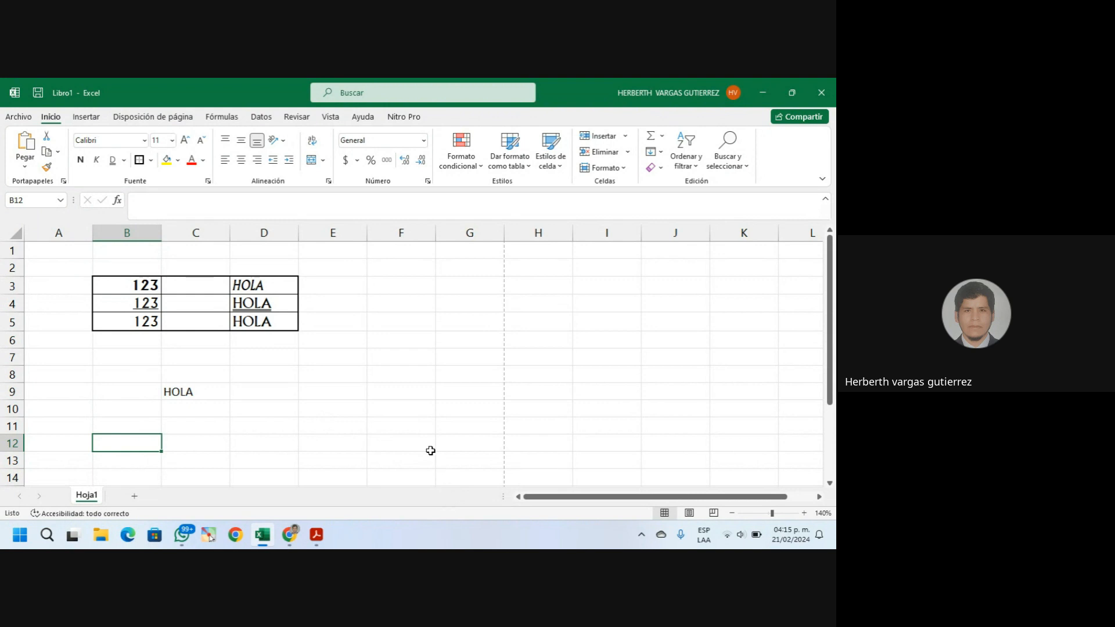
pyautogui.click(333, 410)
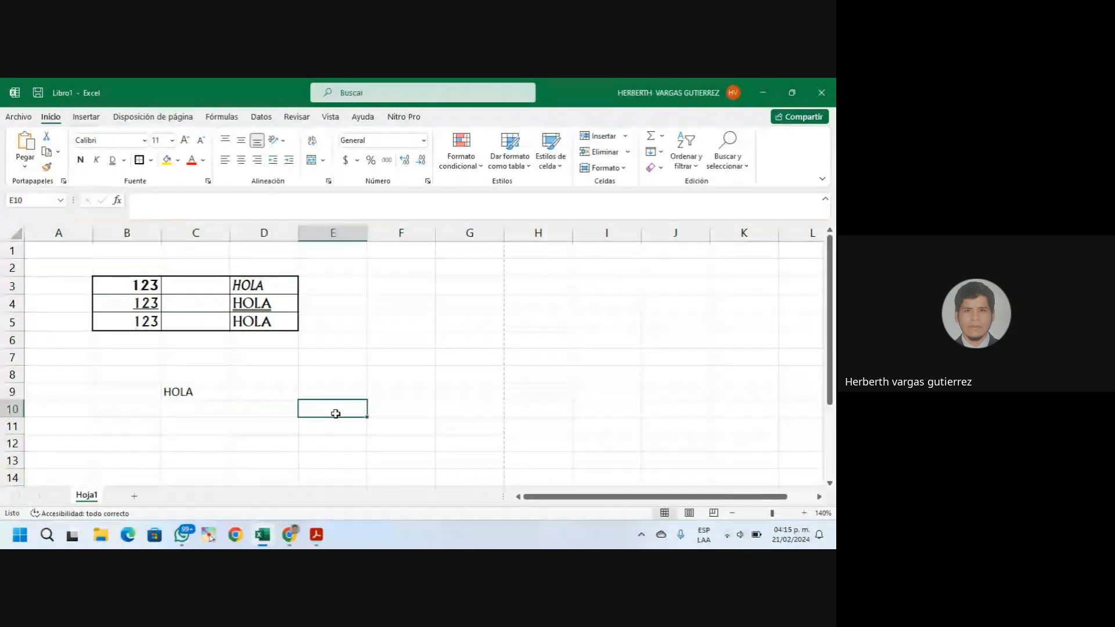
pyautogui.click(176, 385)
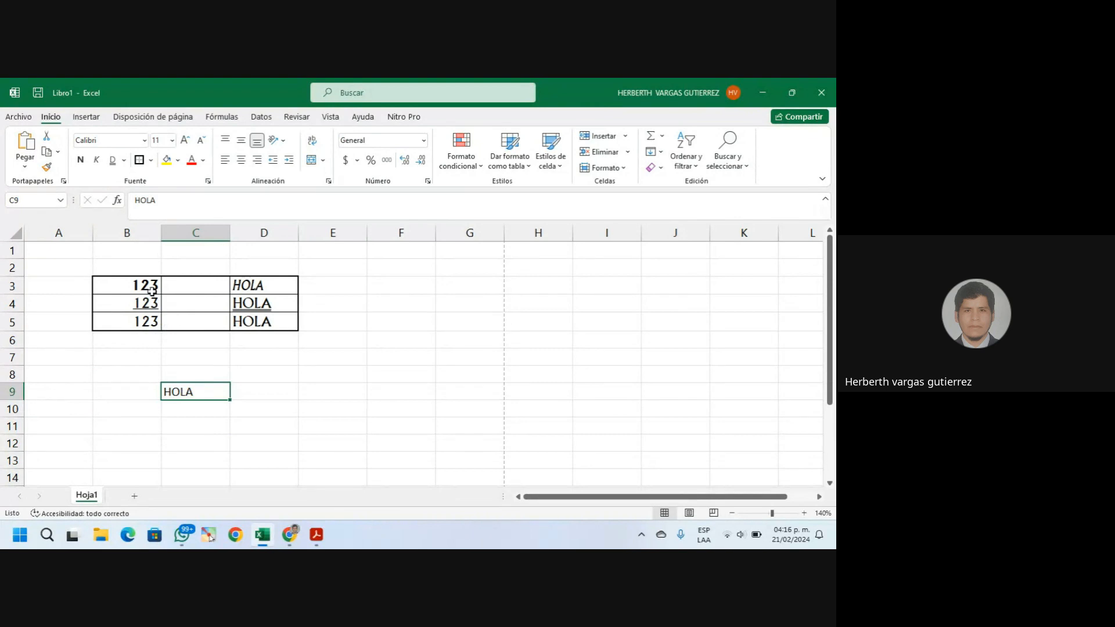
pyautogui.click(151, 290)
pyautogui.click(253, 284)
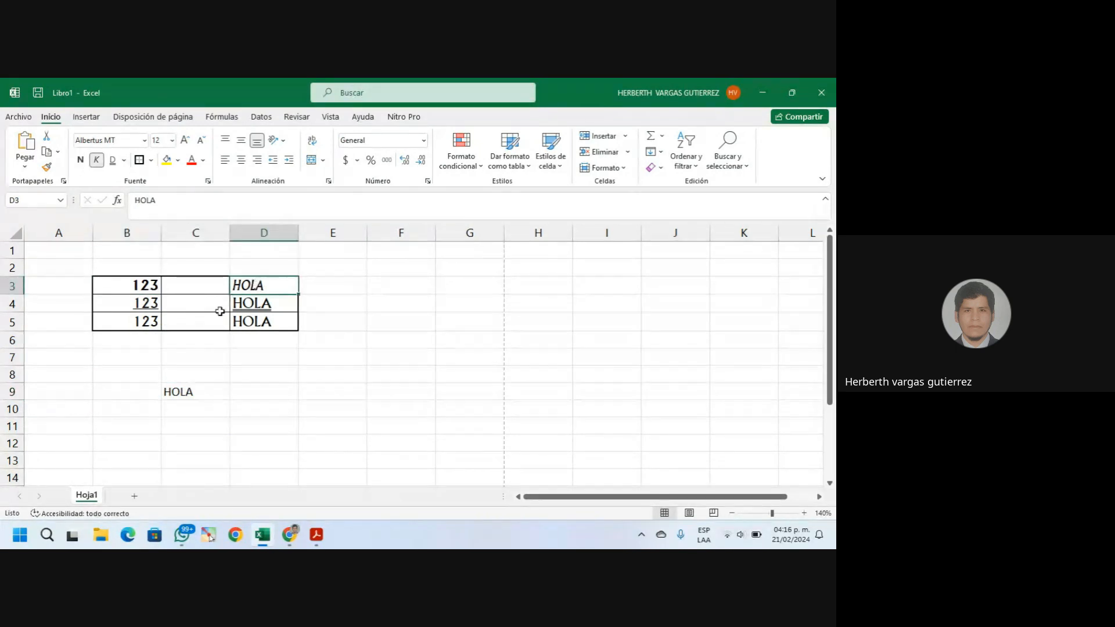
pyautogui.click(270, 306)
# Fill the underlined 123 cell B4 with yellow
pyautogui.click(130, 303)
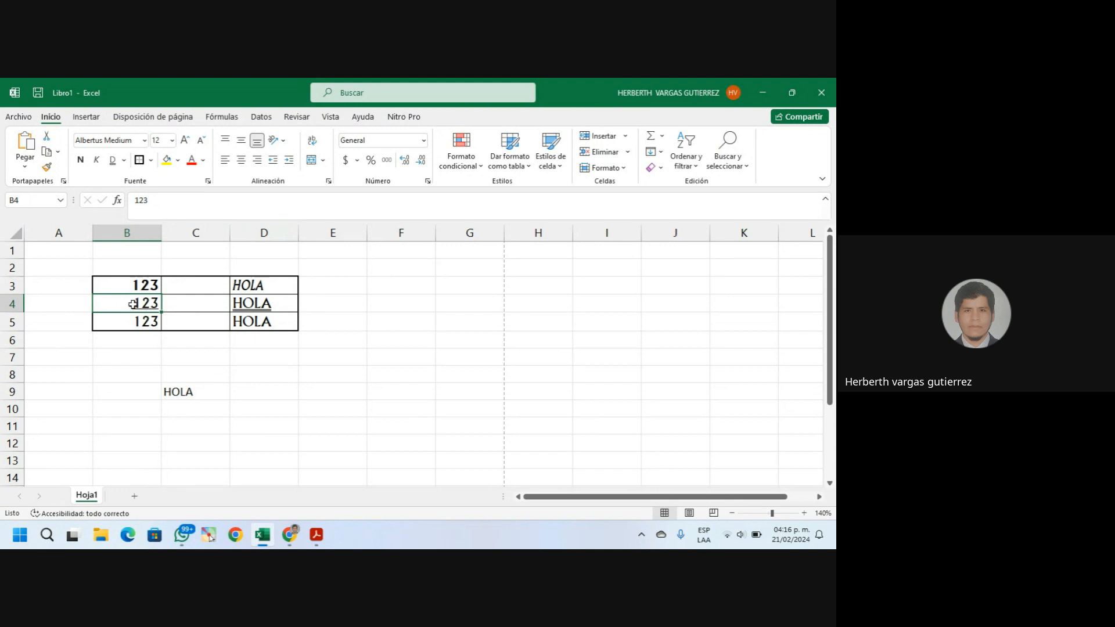
pyautogui.click(167, 159)
pyautogui.click(244, 317)
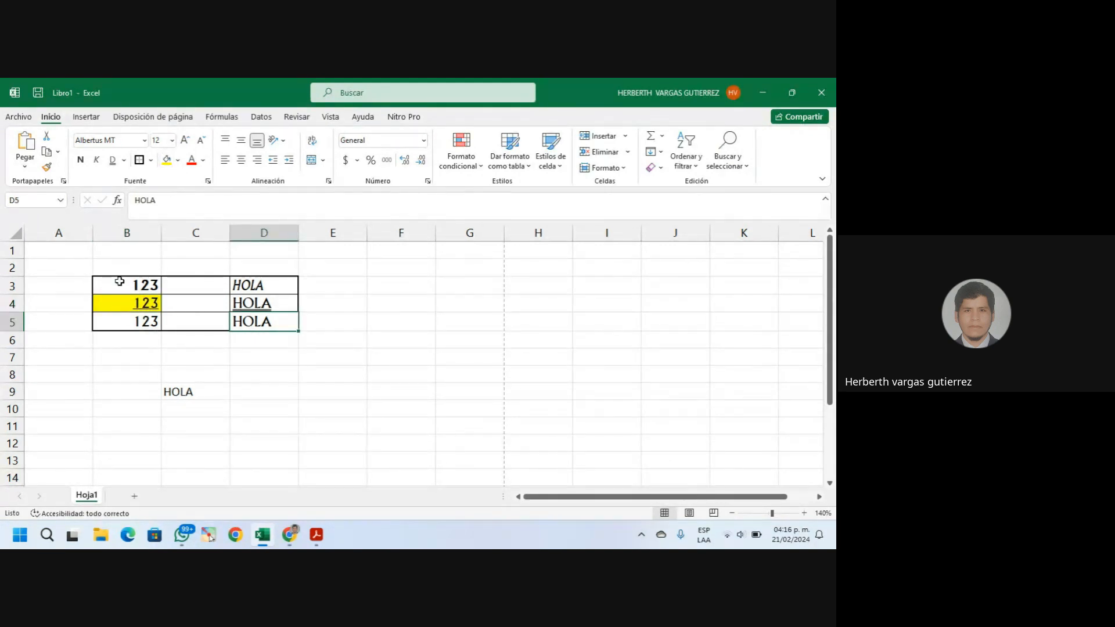
# Fill the bold 123 cell B3 with the green theme color
pyautogui.click(152, 286)
pyautogui.click(178, 162)
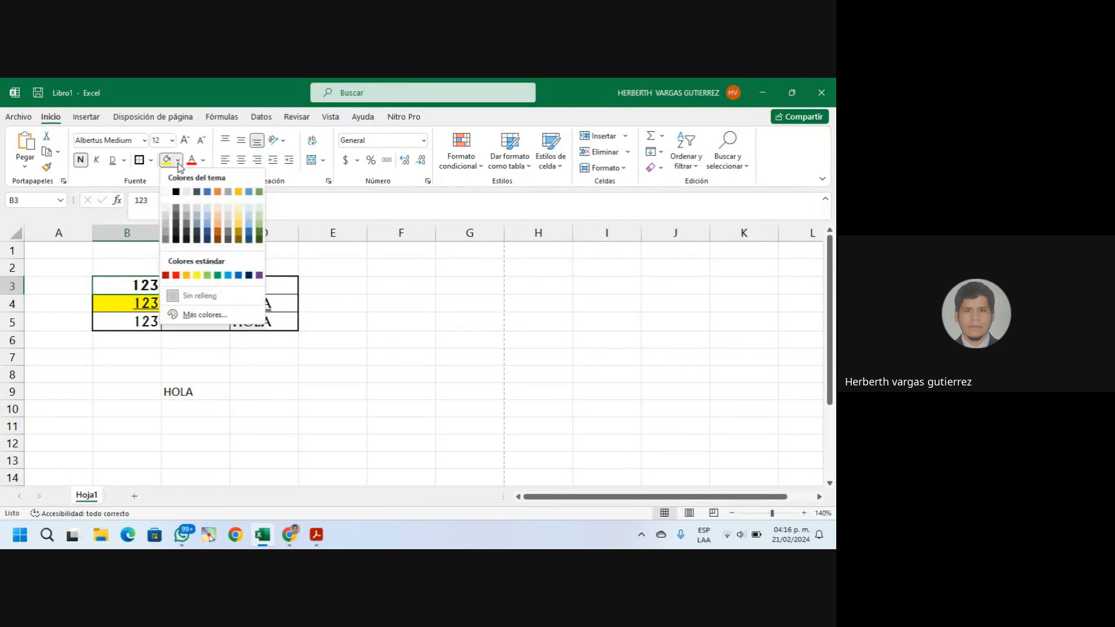
pyautogui.click(259, 192)
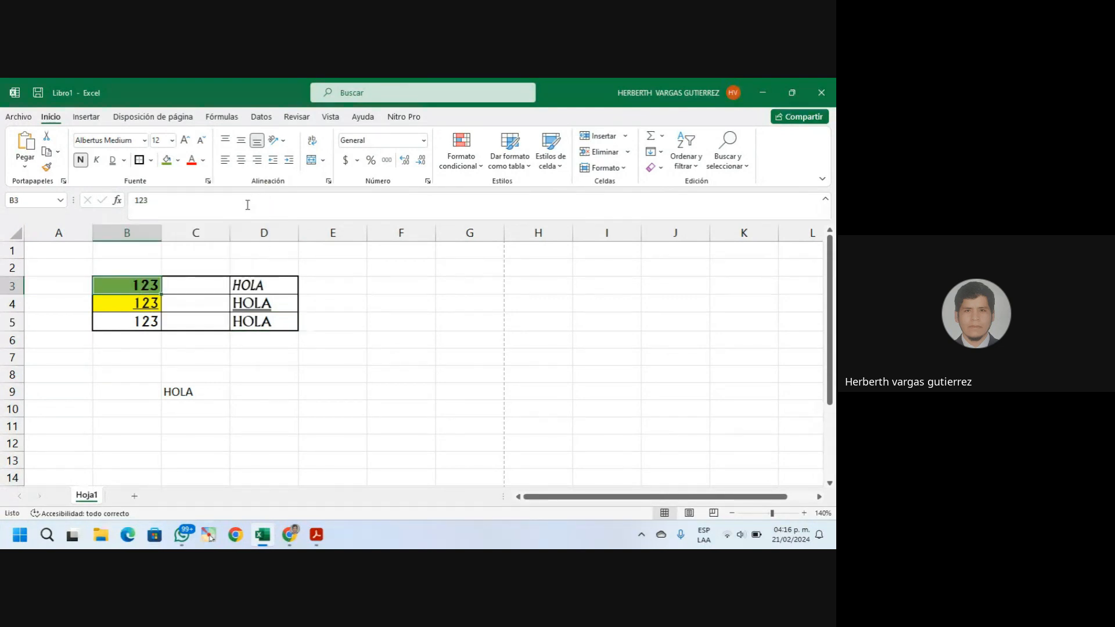
# Fill the 123 cell B5 with black
pyautogui.click(139, 328)
pyautogui.click(179, 162)
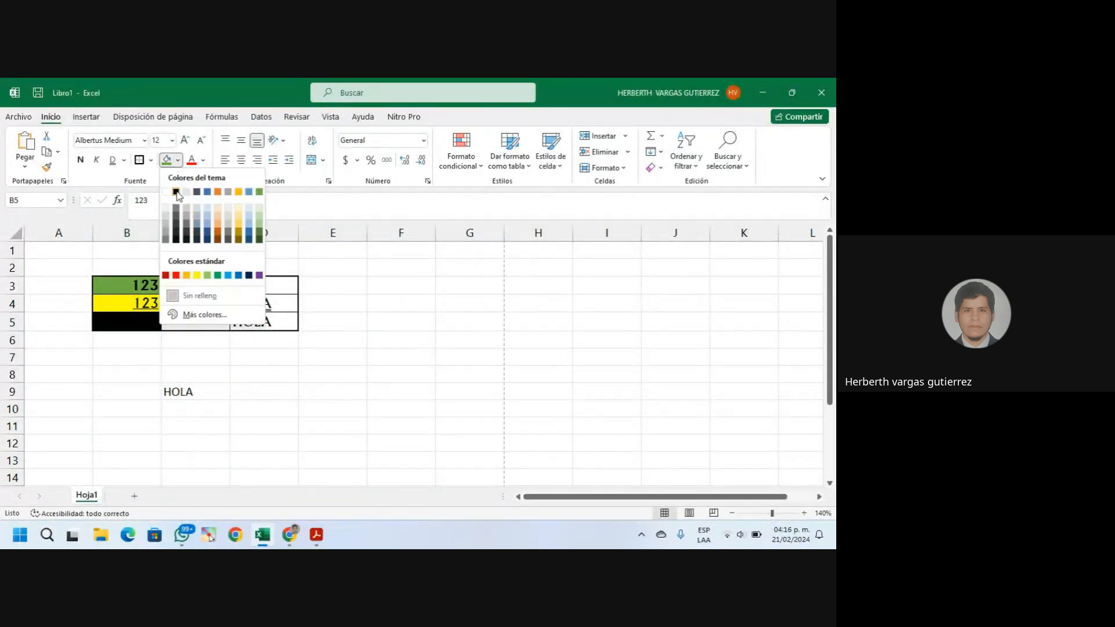
pyautogui.click(176, 192)
# Fill the italic HOLA cell D3 with the standard light blue color
pyautogui.click(260, 286)
pyautogui.hotkey('ctrl', 'k')
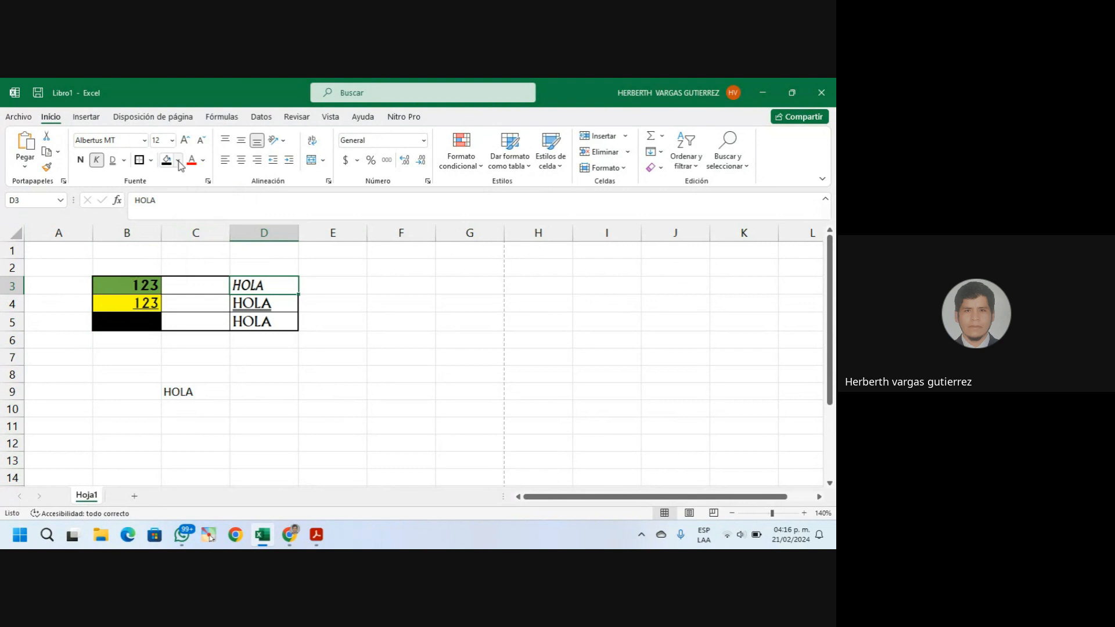
pyautogui.click(178, 161)
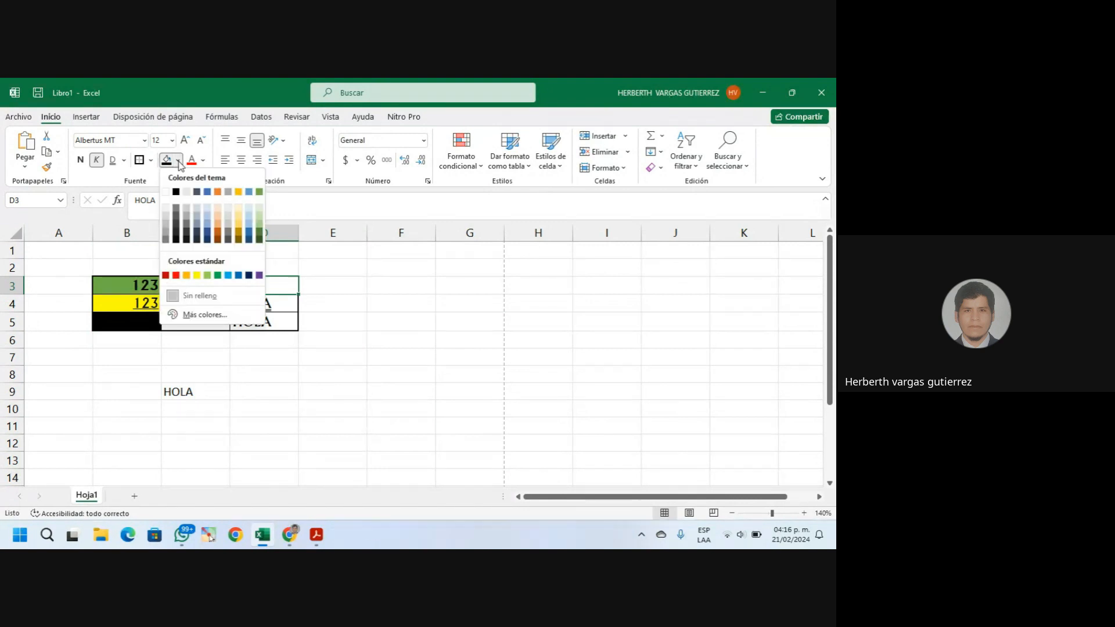
pyautogui.click(227, 275)
# Fill the underlined HOLA cell D4 with a light orange theme shade
pyautogui.click(254, 303)
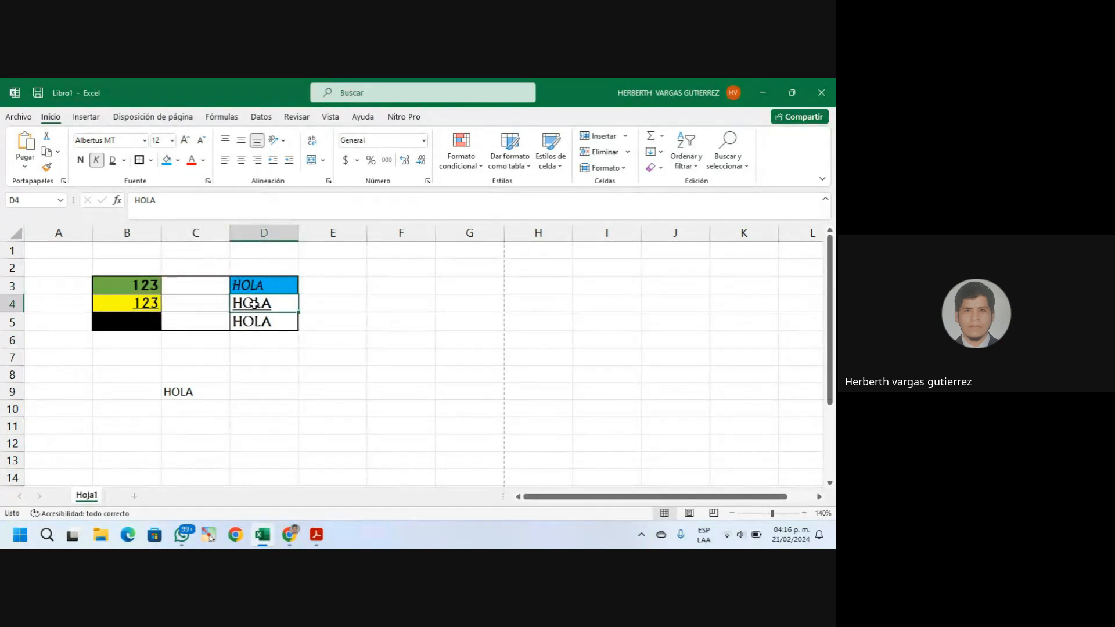
pyautogui.click(178, 161)
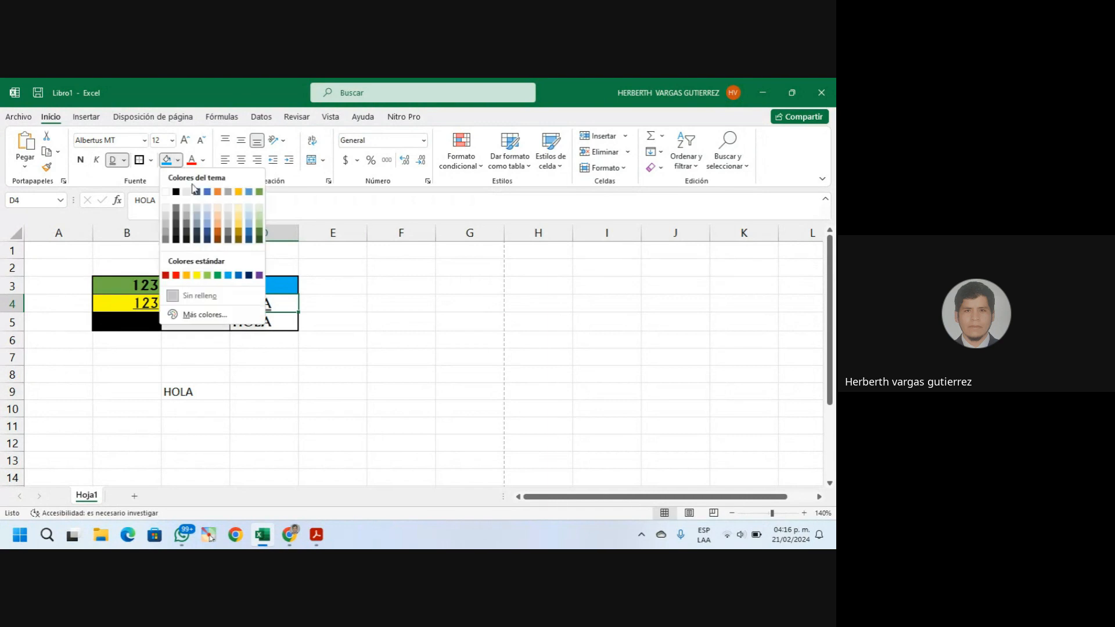
pyautogui.click(218, 229)
# Fill the HOLA cell D5 with a dark gold theme shade
pyautogui.click(268, 320)
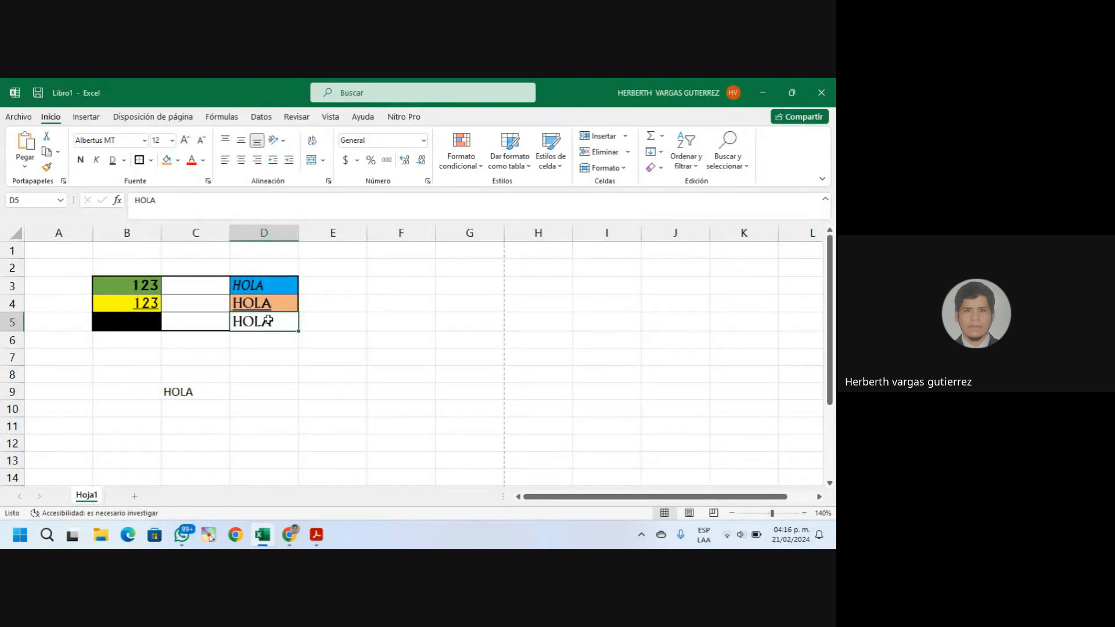
pyautogui.click(178, 161)
pyautogui.click(236, 231)
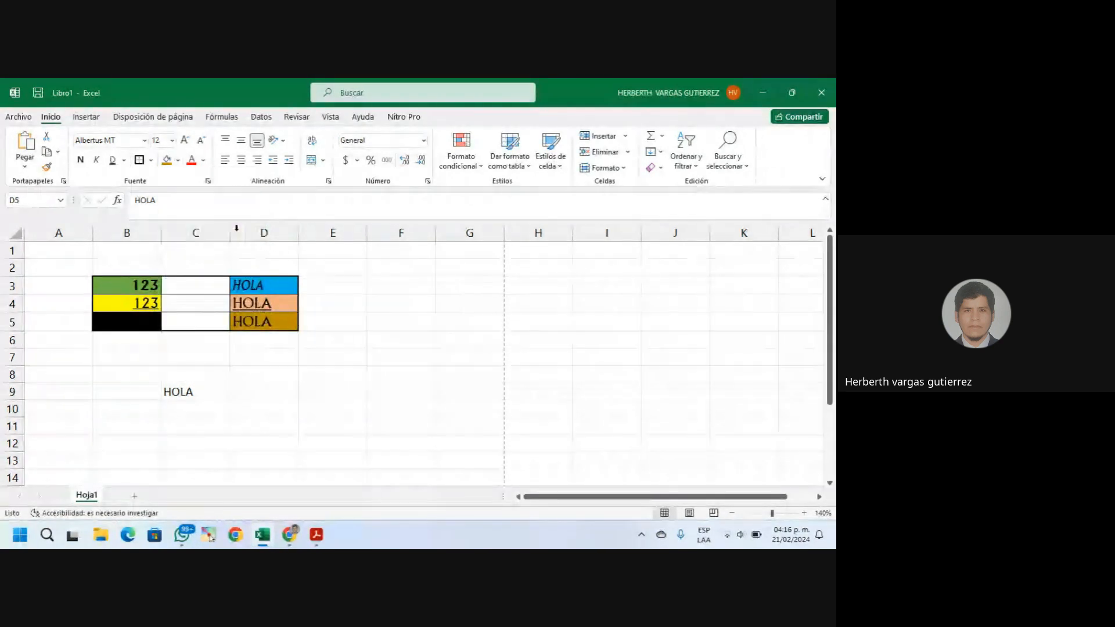
pyautogui.click(325, 287)
pyautogui.click(199, 337)
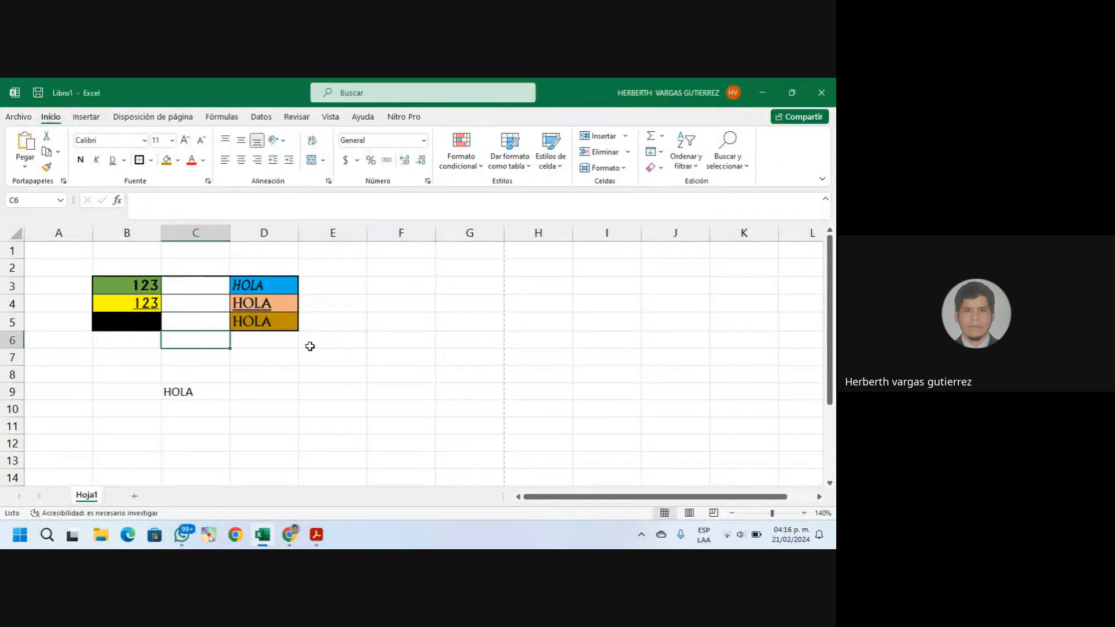
pyautogui.click(421, 352)
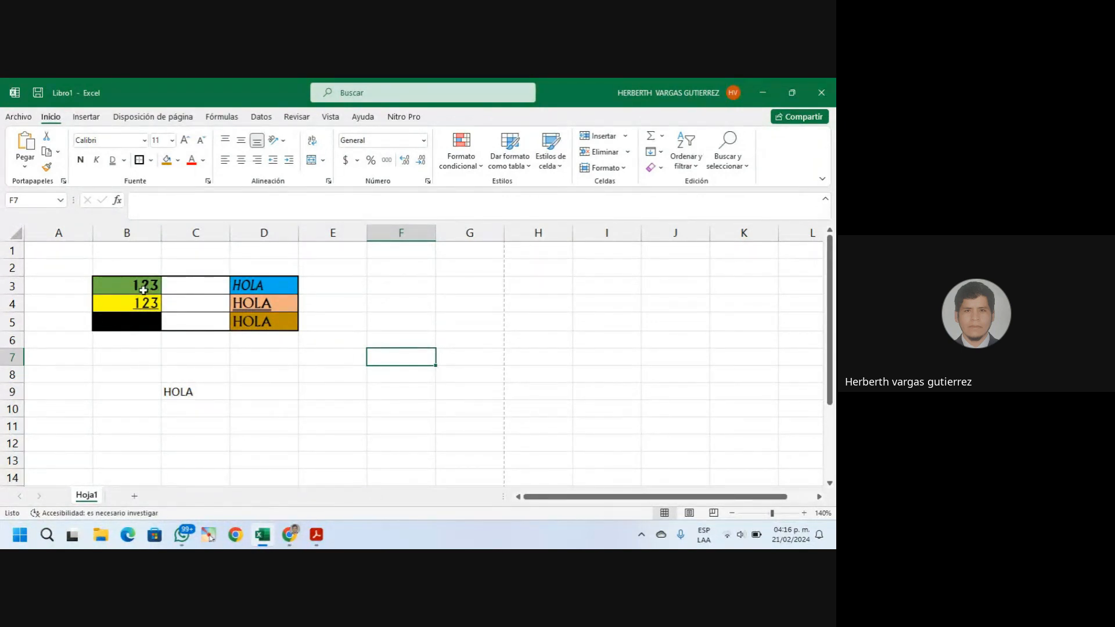
# Set the font color of the black-filled cell B5 to white
pyautogui.click(134, 322)
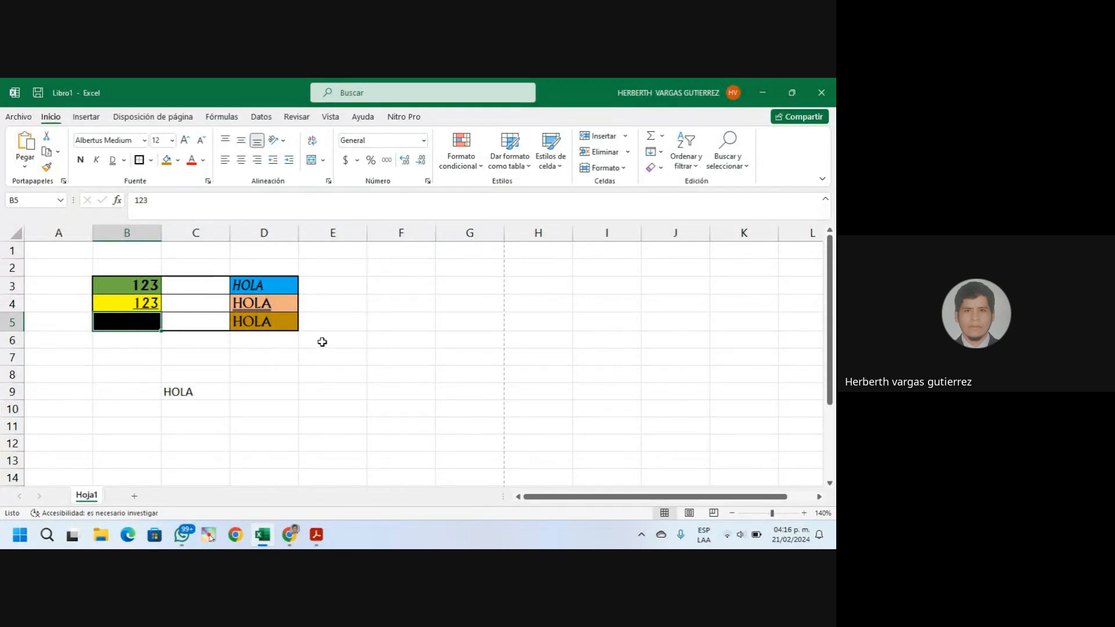
pyautogui.click(202, 161)
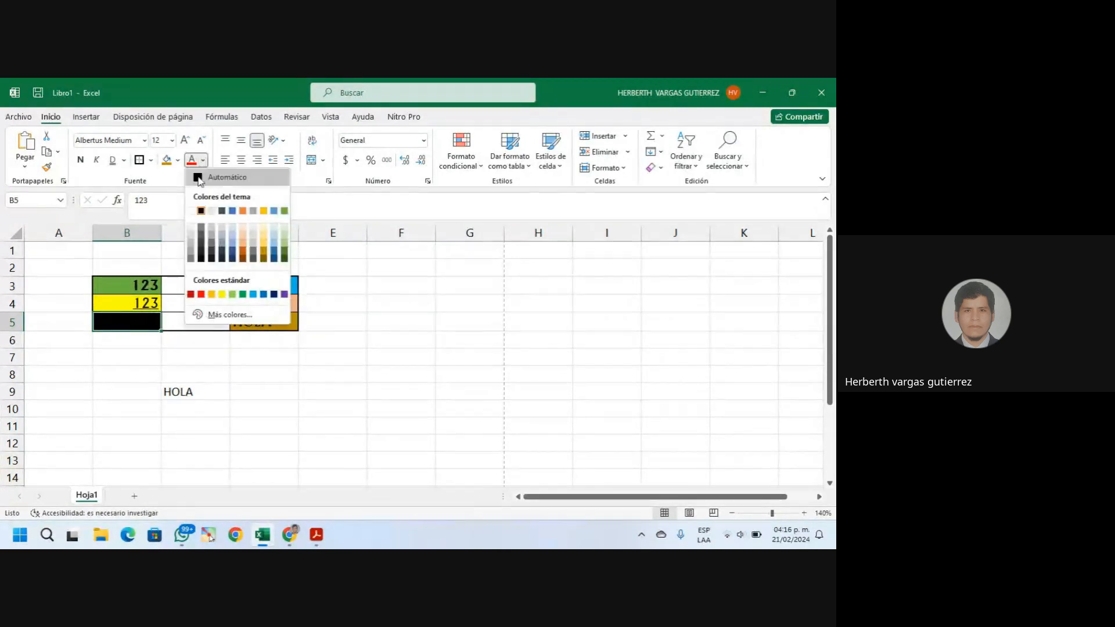
pyautogui.click(191, 211)
pyautogui.click(333, 356)
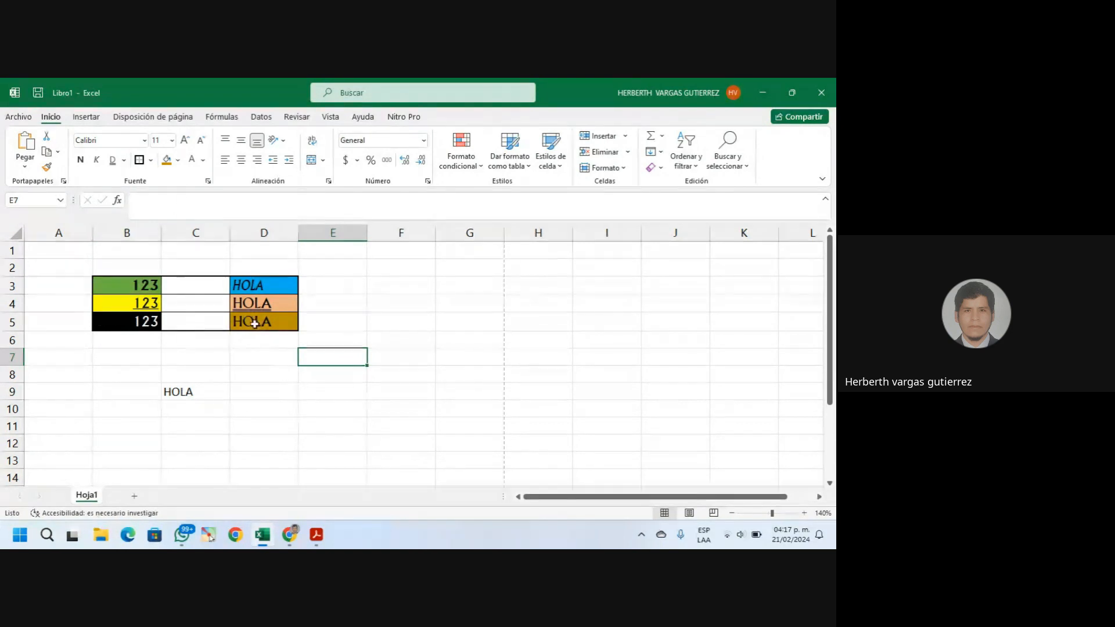
# Set the font color of the underlined HOLA in cell D4 to standard red
pyautogui.click(259, 302)
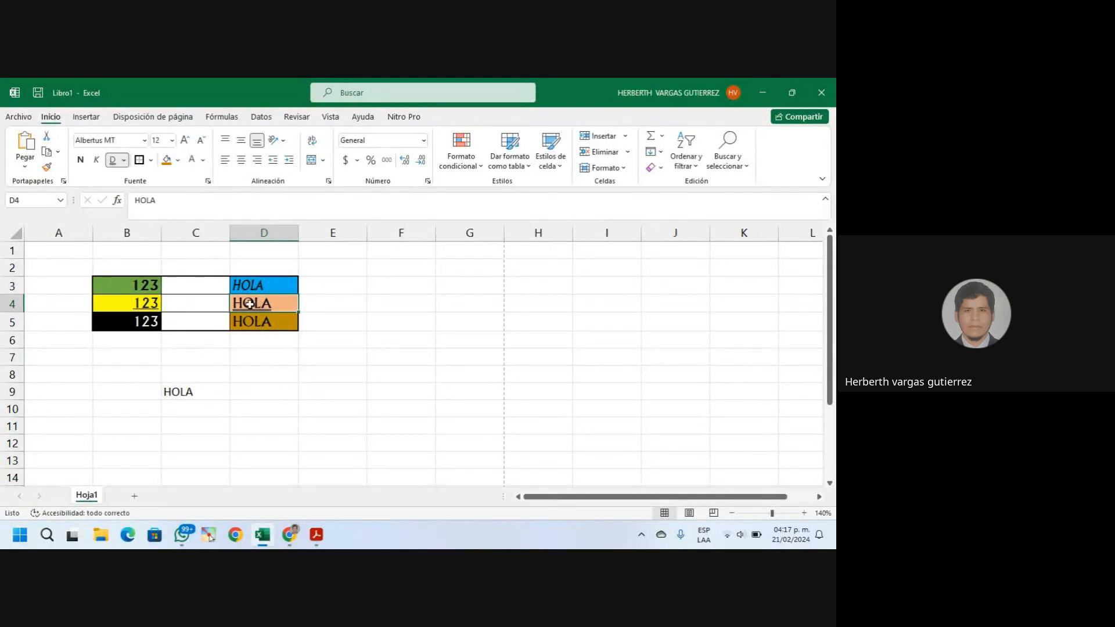
pyautogui.click(202, 160)
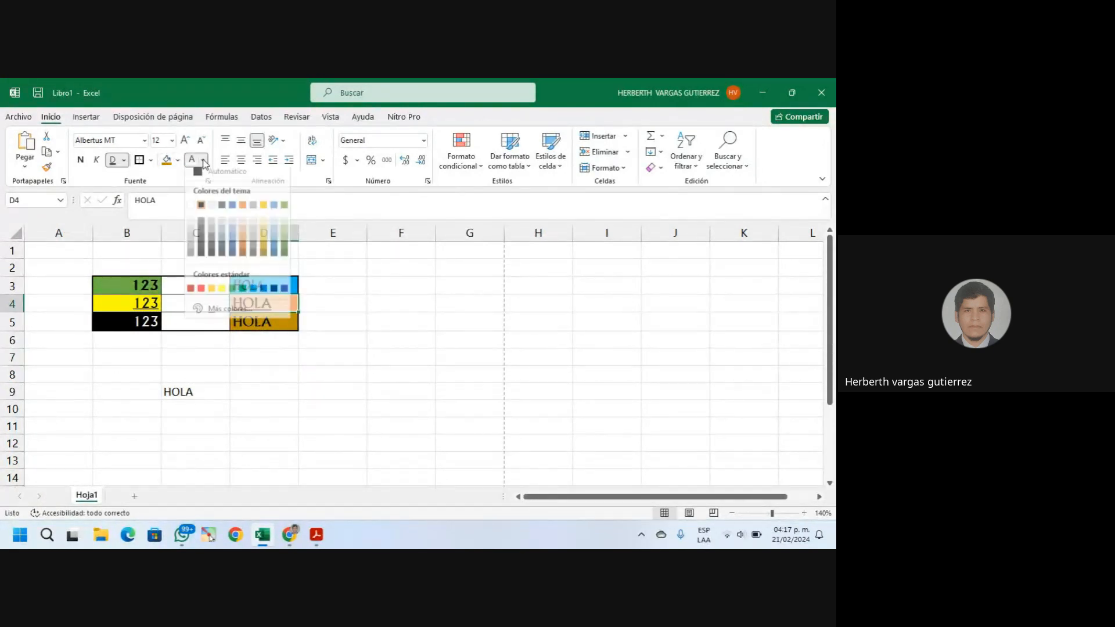
pyautogui.click(201, 294)
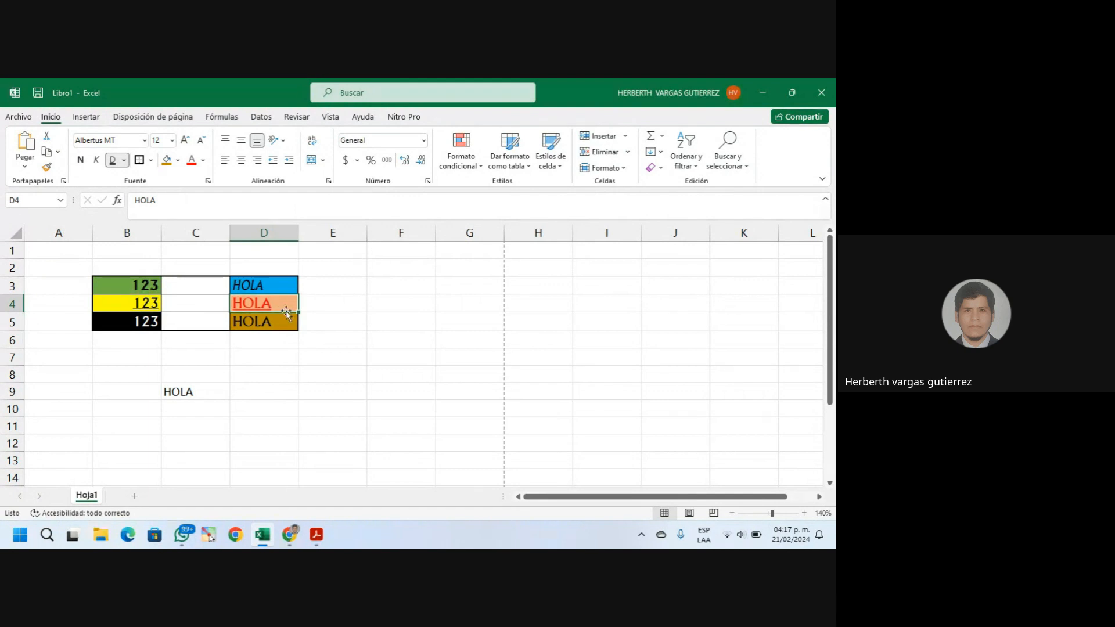
pyautogui.click(294, 354)
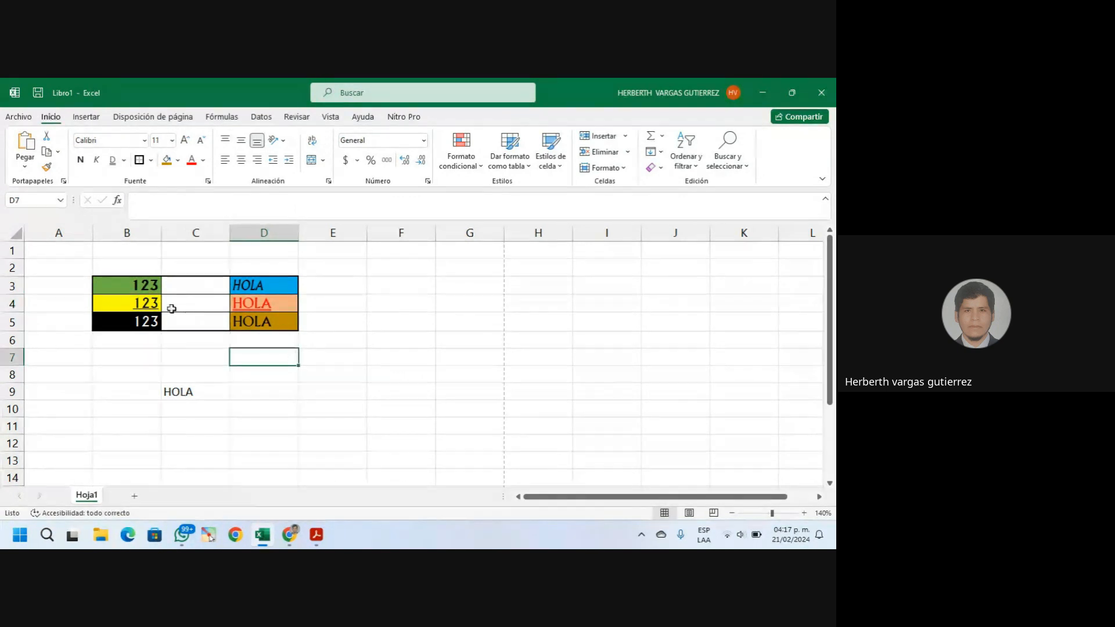
# Set the font color of the bold 123 in the green cell B3 to yellow
pyautogui.click(141, 283)
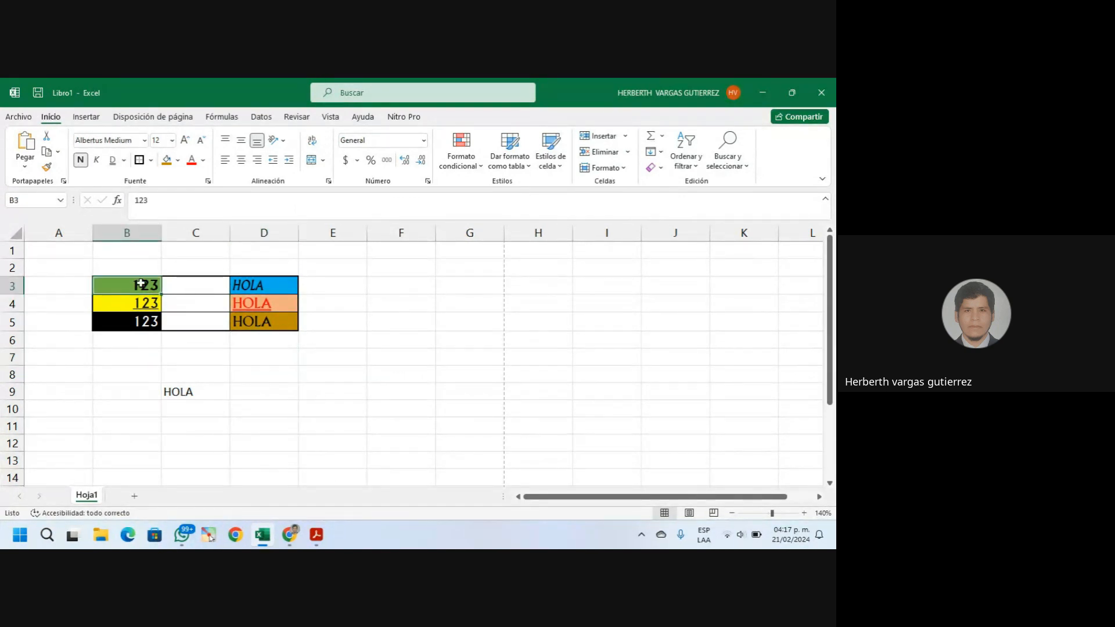
pyautogui.click(203, 160)
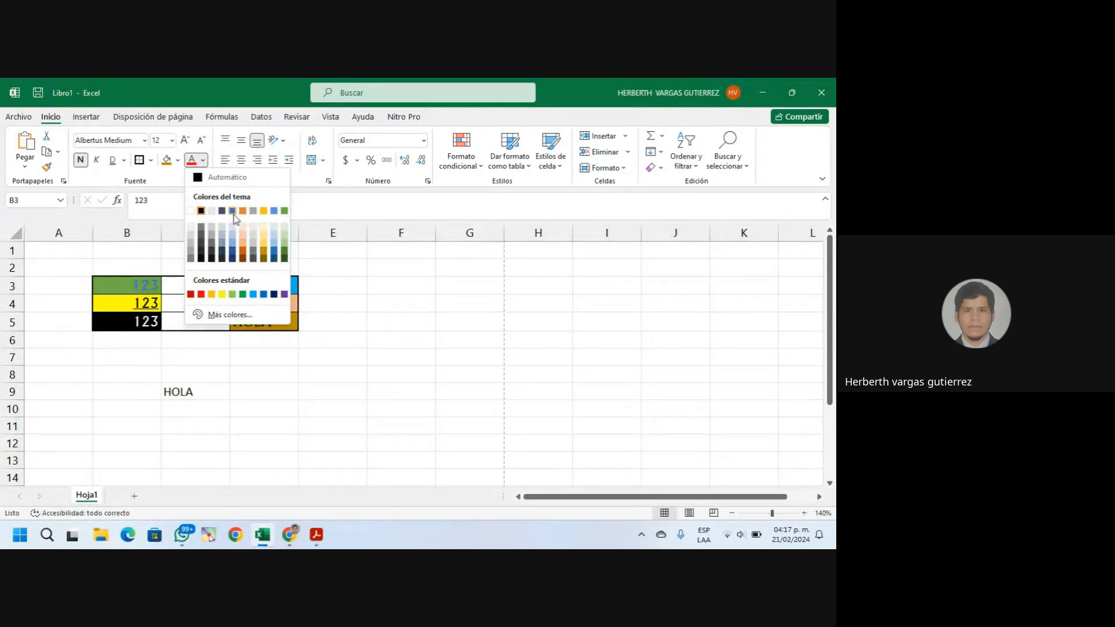
pyautogui.click(224, 295)
# Set the font color of the underlined 123 in the yellow cell B4 to standard green
pyautogui.click(145, 306)
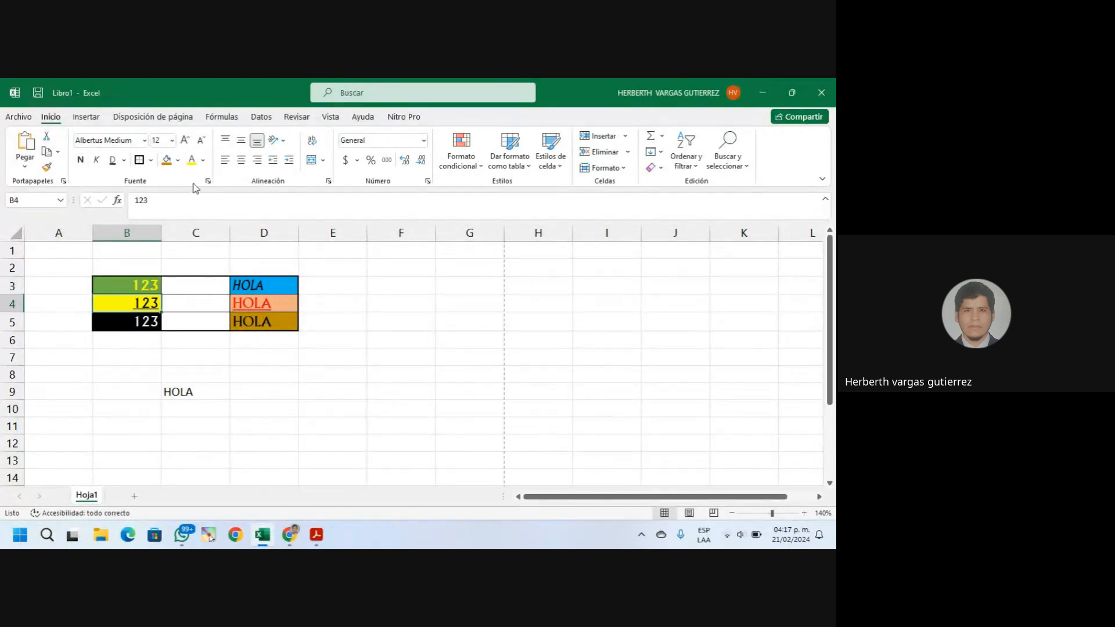
pyautogui.click(203, 160)
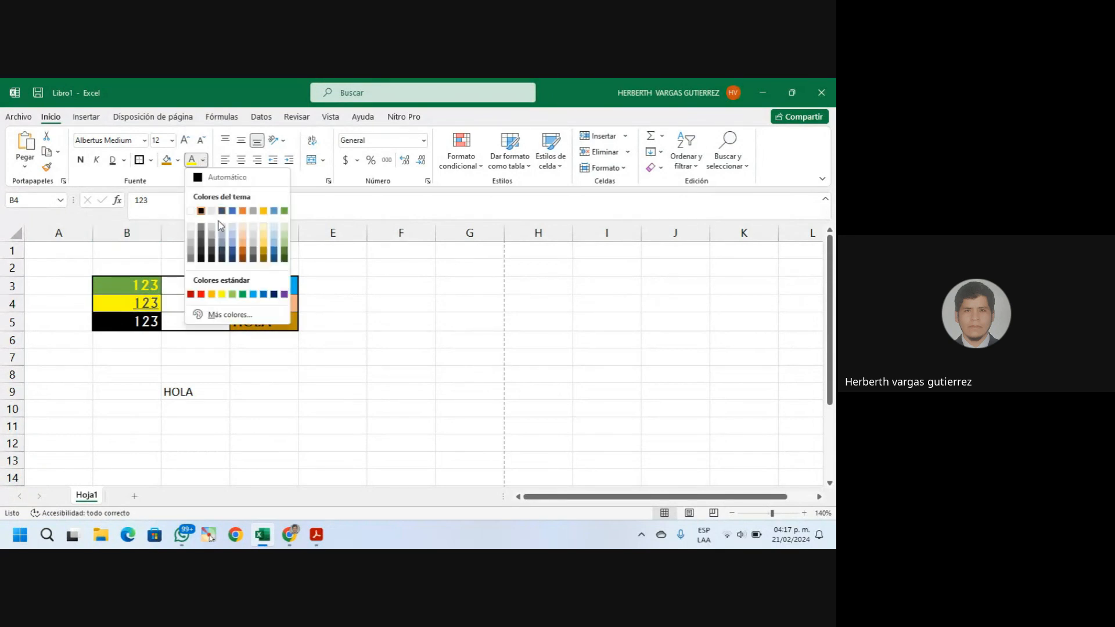
pyautogui.click(243, 295)
pyautogui.click(372, 299)
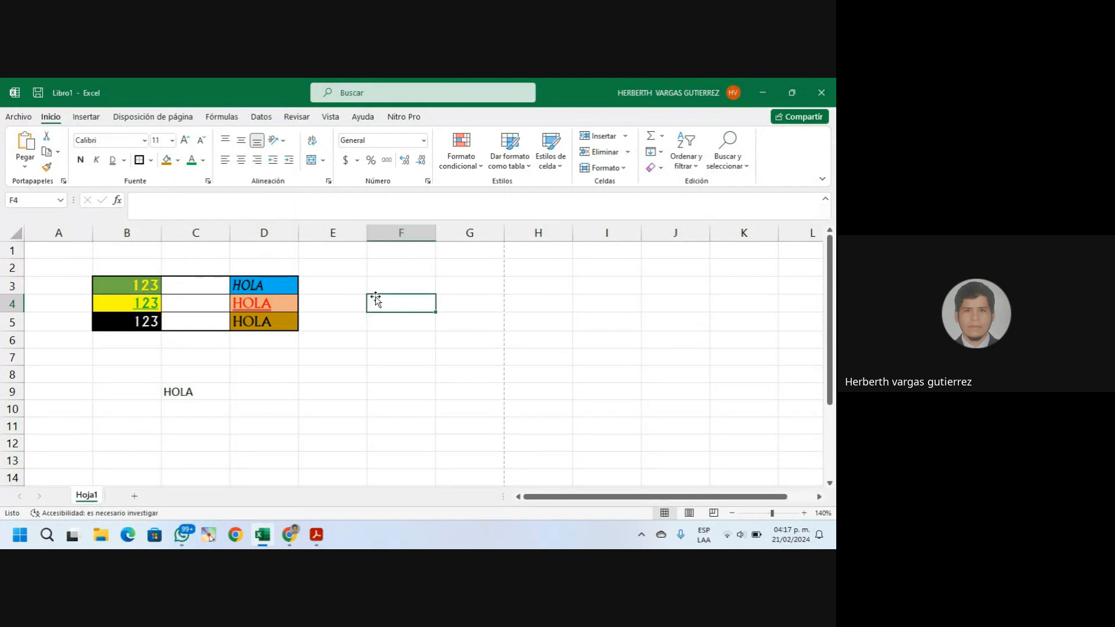
pyautogui.click(349, 372)
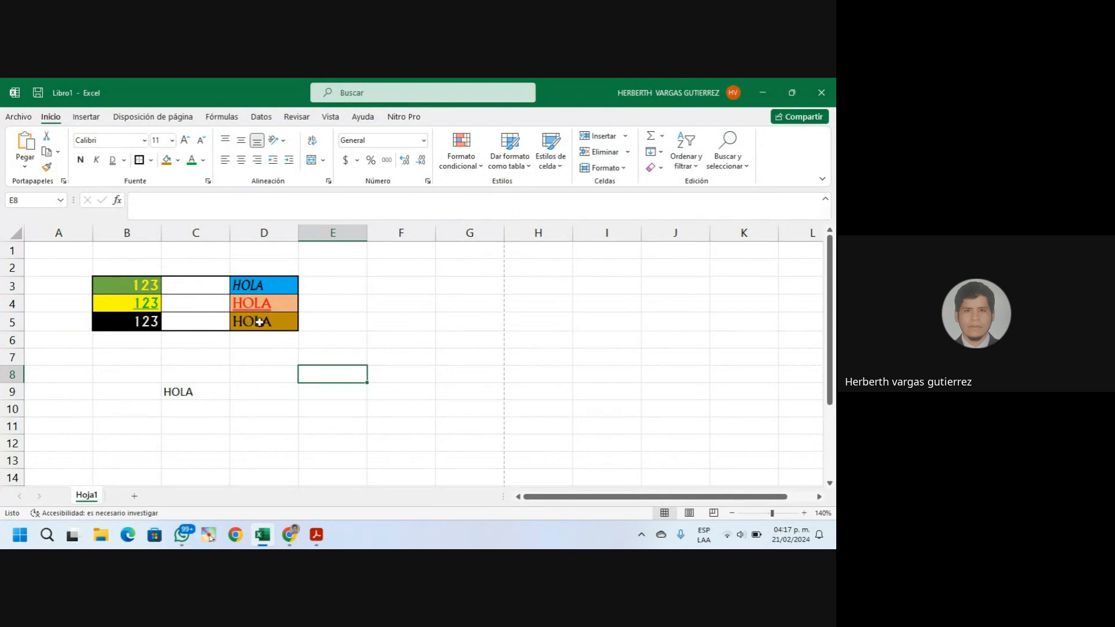
# Color only the letter H of HOLA in cell C9 light blue
pyautogui.click(253, 286)
pyautogui.doubleClick(177, 391)
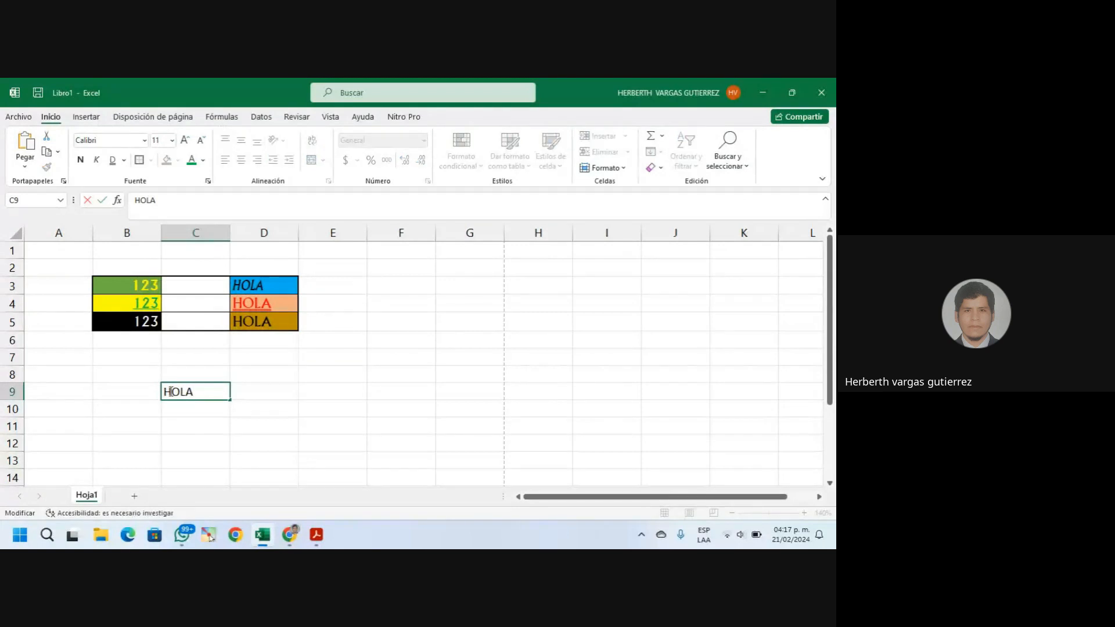
pyautogui.moveTo(164, 391); pyautogui.dragTo(171, 392)
pyautogui.click(202, 160)
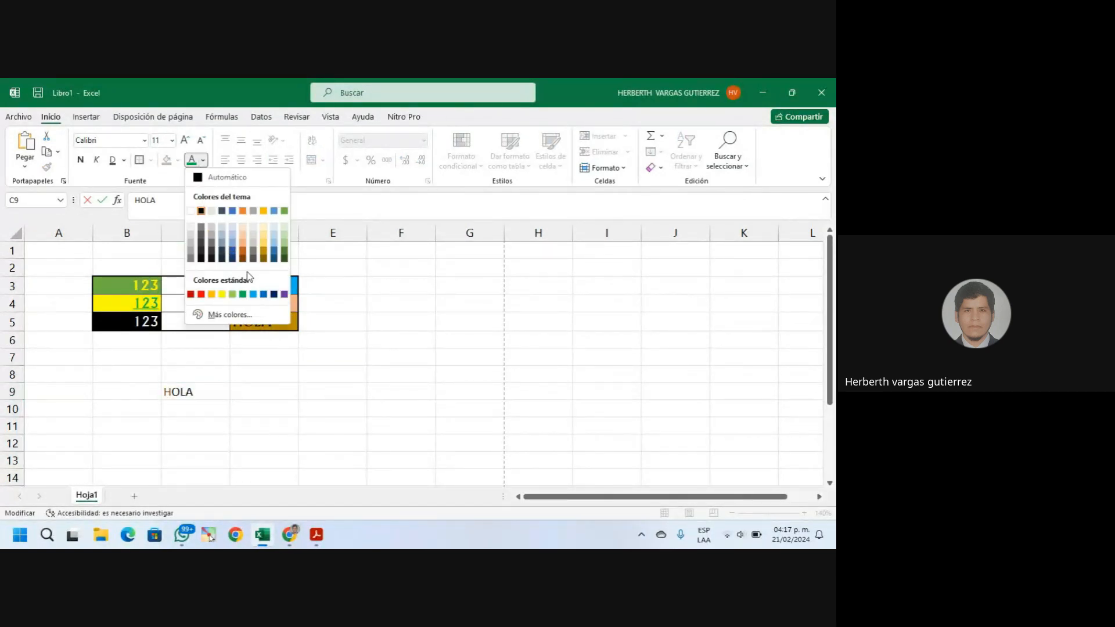
pyautogui.click(254, 294)
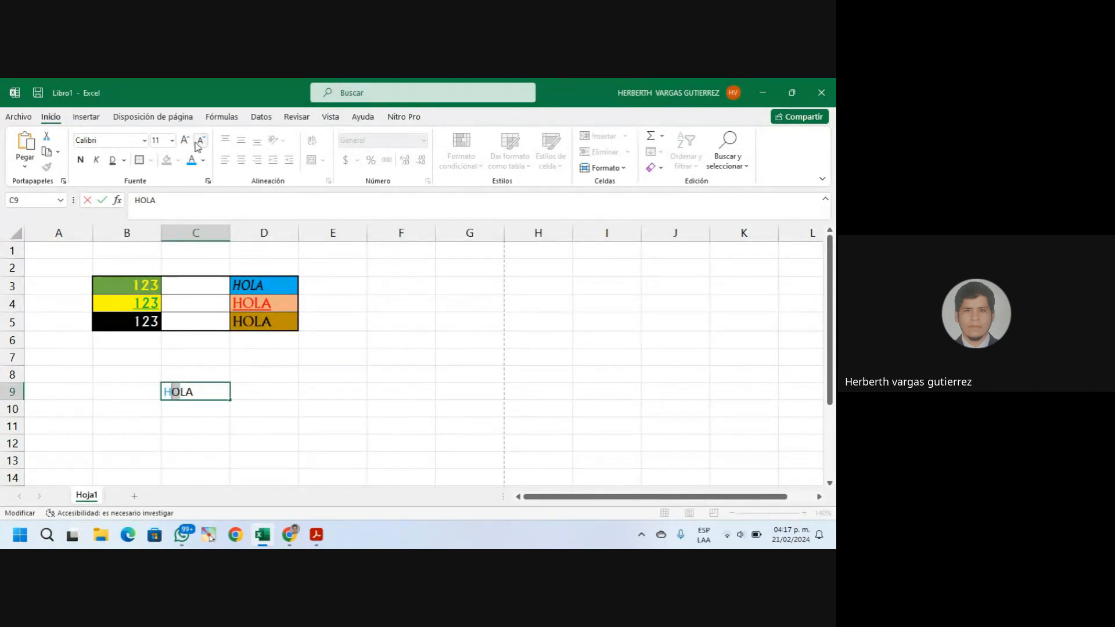
# Color only the letter O of HOLA in cell C9 red
pyautogui.click(202, 162)
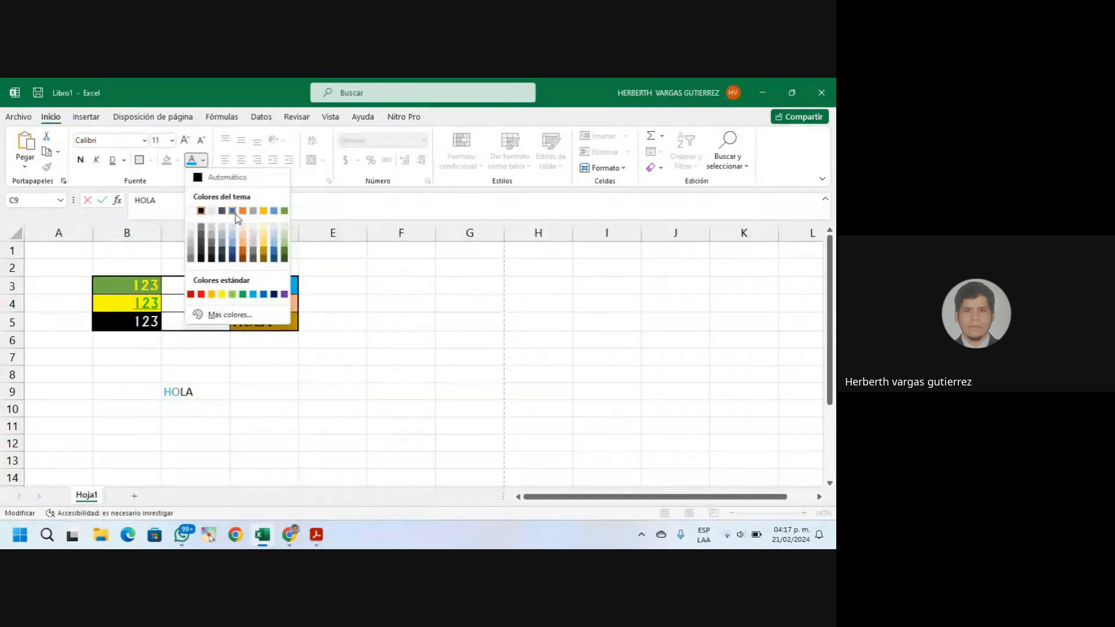
pyautogui.click(275, 294)
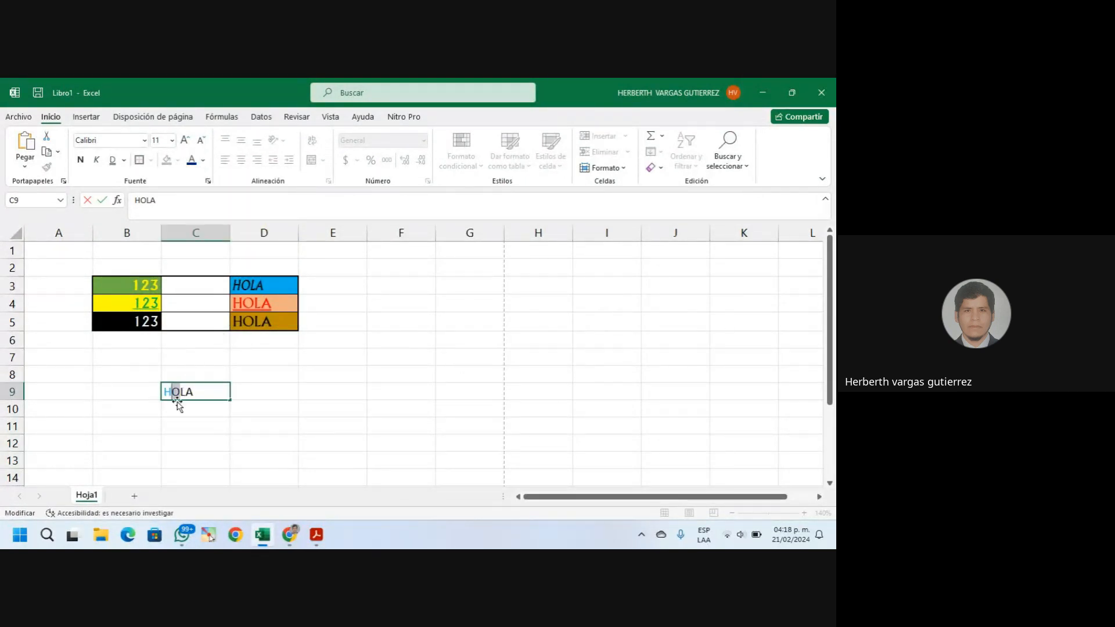
pyautogui.click(202, 162)
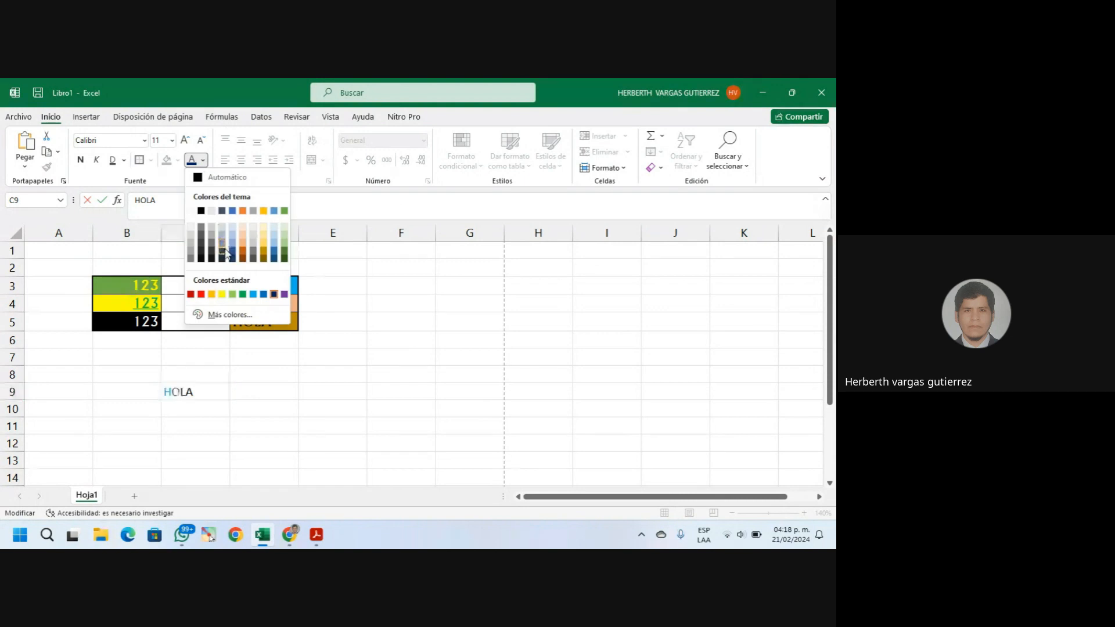
pyautogui.click(201, 294)
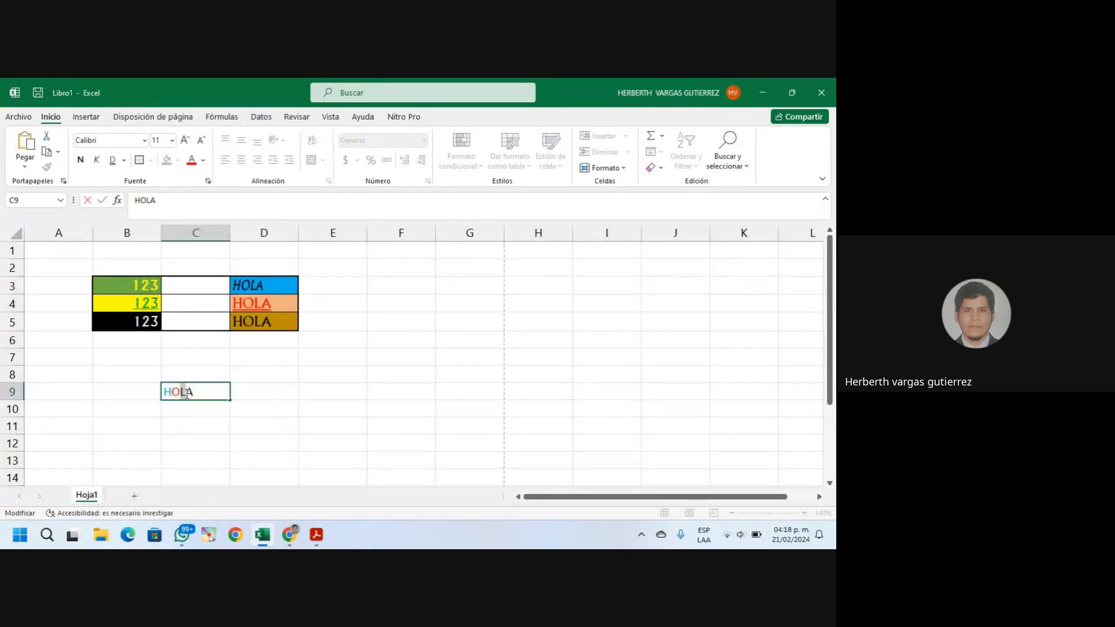
# Color only the letter L of HOLA in cell C9 green and finish editing the cell
pyautogui.click(203, 161)
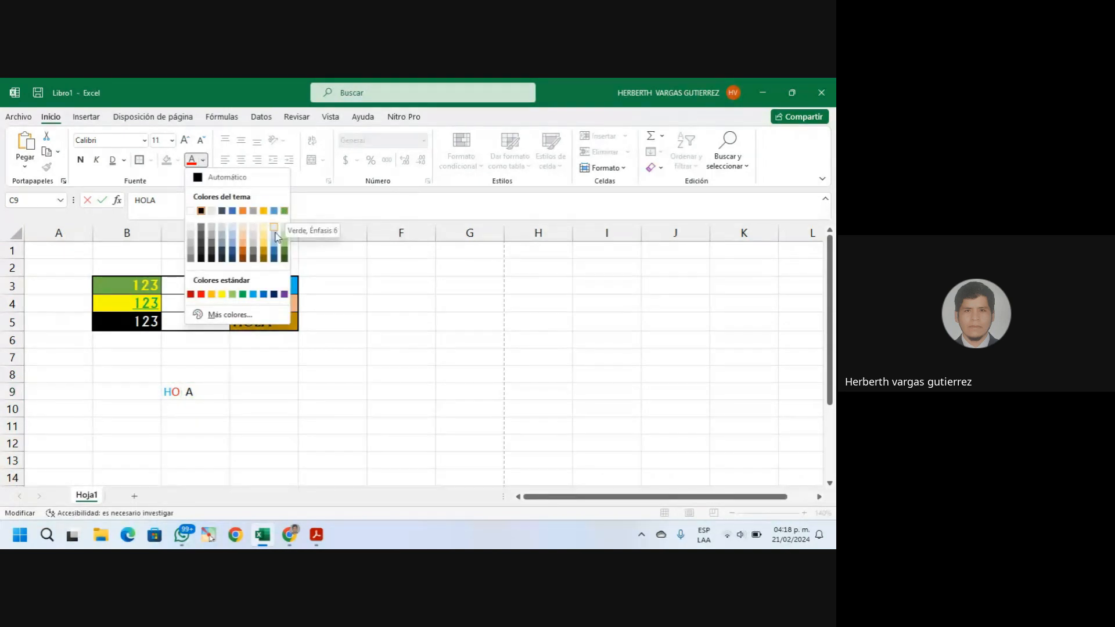
pyautogui.click(242, 294)
pyautogui.click(263, 285)
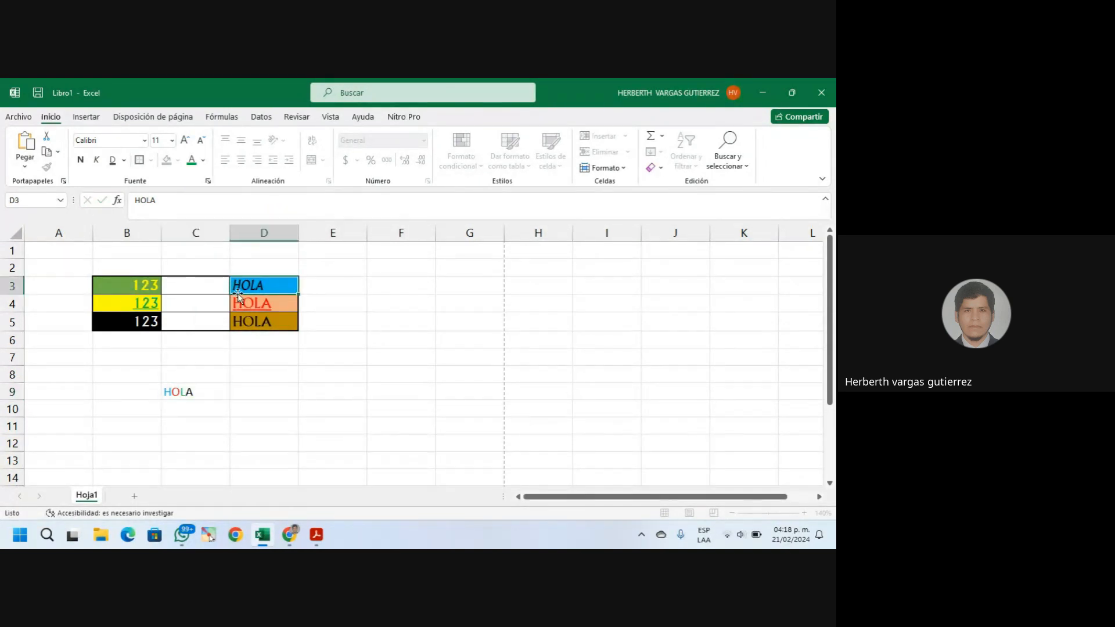
pyautogui.click(198, 395)
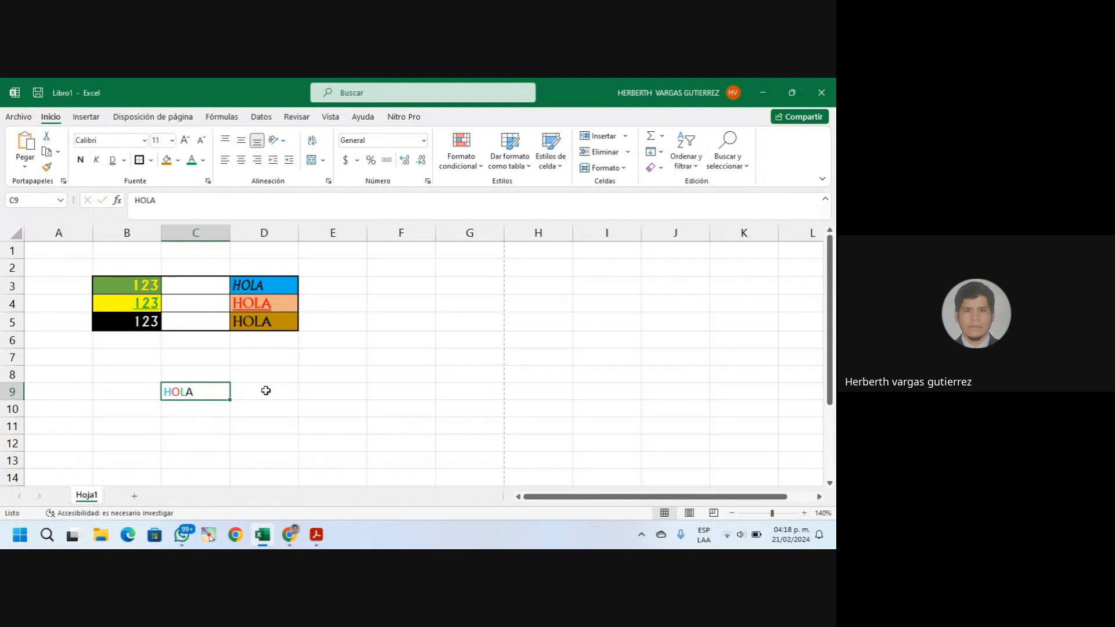
# Increase the font size of the multicolored HOLA in cell C9 to 22
pyautogui.click(185, 140)
pyautogui.click(185, 141)
pyautogui.click(185, 141)
pyautogui.click(185, 141)
pyautogui.click(185, 140)
pyautogui.click(185, 140)
# Enlarge only the red letter O of HOLA in cell C9 by five font size increments
pyautogui.doubleClick(197, 399)
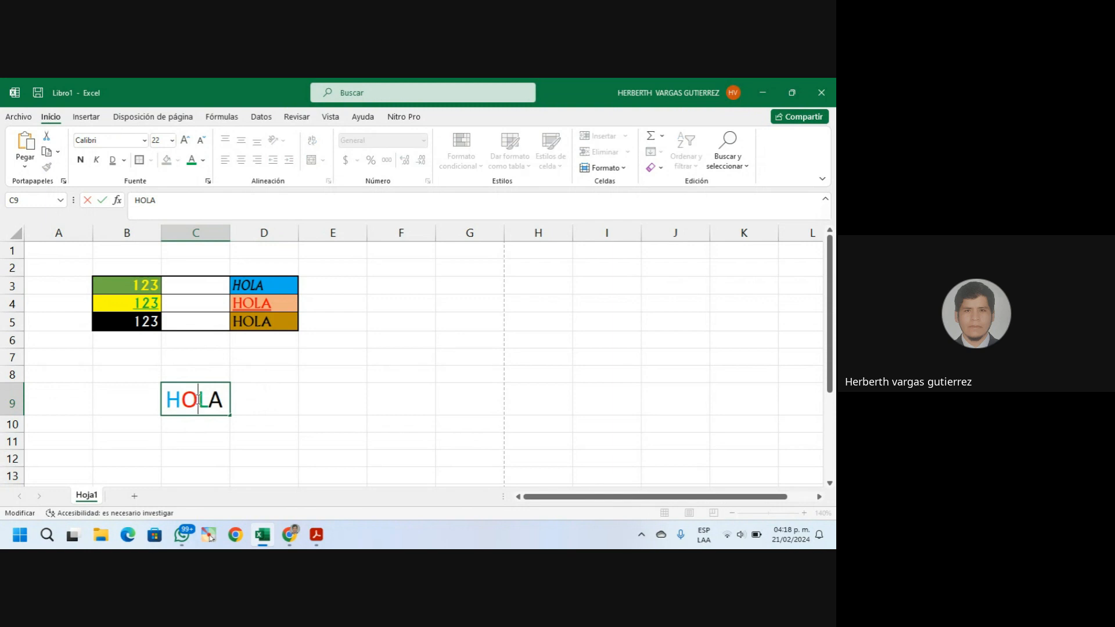
pyautogui.moveTo(181, 399); pyautogui.dragTo(198, 400)
pyautogui.click(185, 140)
pyautogui.click(185, 140)
pyautogui.click(186, 140)
pyautogui.click(185, 141)
pyautogui.click(186, 140)
pyautogui.click(375, 409)
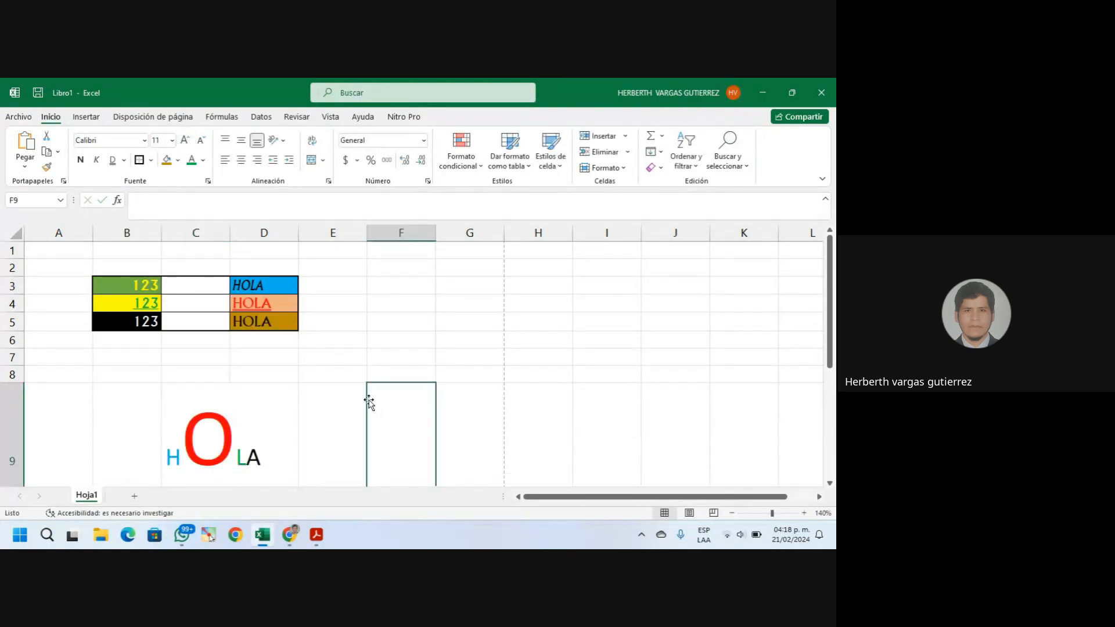
pyautogui.click(426, 305)
pyautogui.scroll(-1, 256, 428)
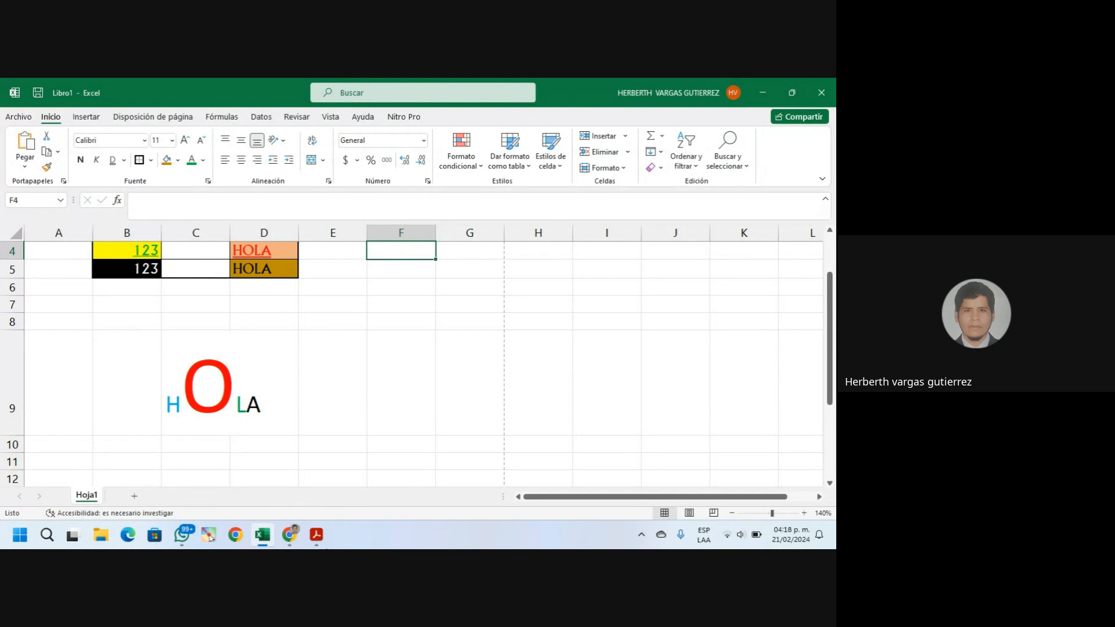
pyautogui.moveTo(294, 537)
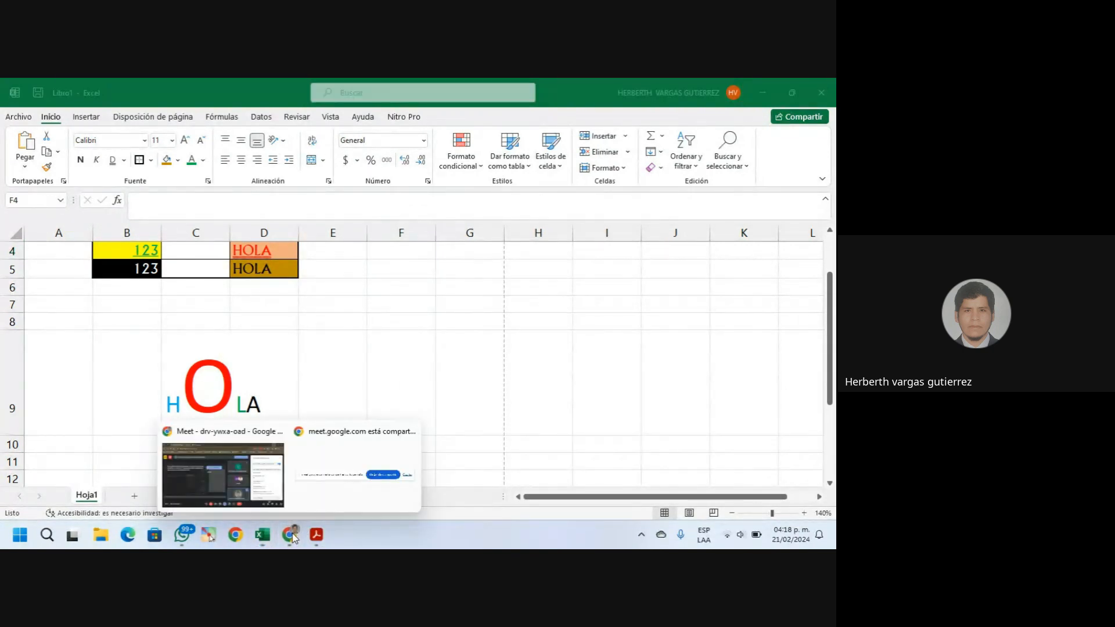
# Switch to the Google Meet call, admit the waiting participant, read the chat messages and return to the Excel sheet
pyautogui.click(276, 483)
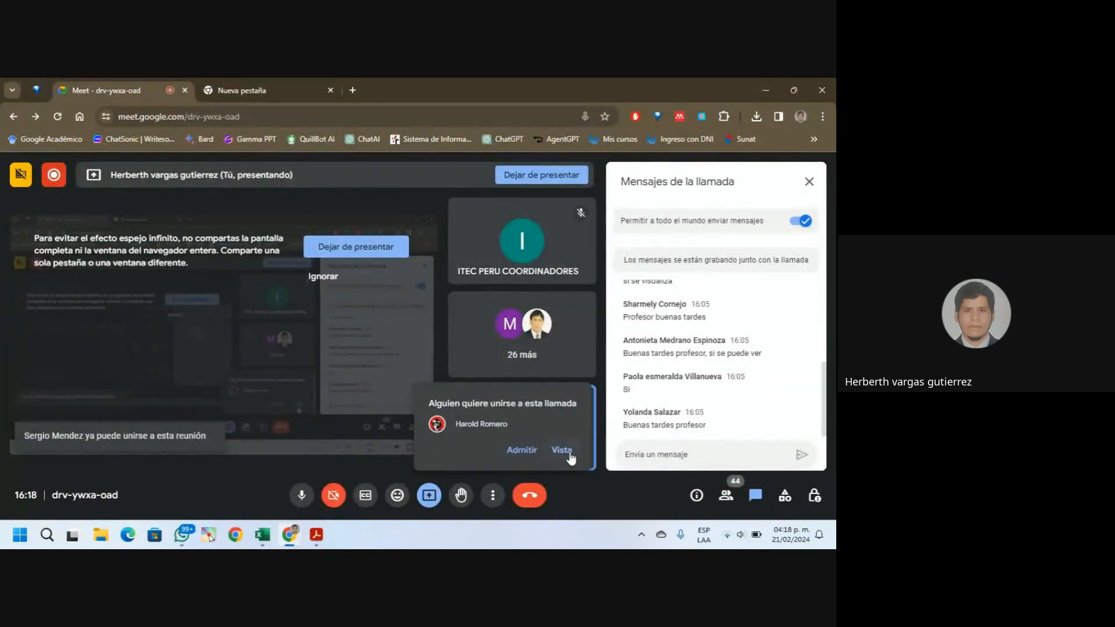
pyautogui.click(521, 451)
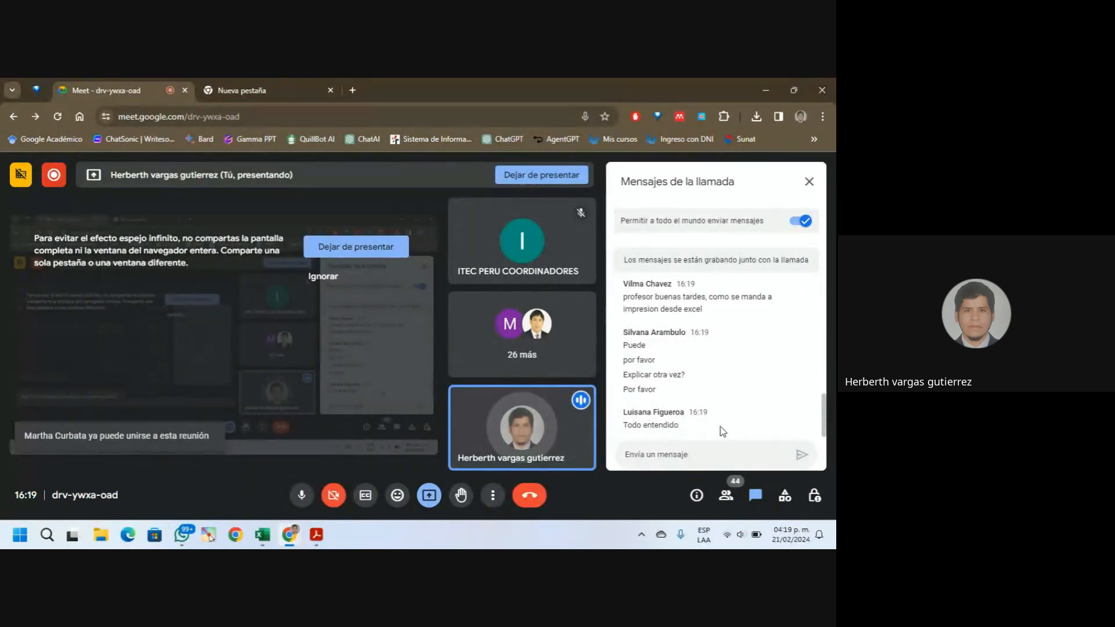
pyautogui.click(767, 91)
pyautogui.click(386, 333)
pyautogui.scroll(2, 385, 325)
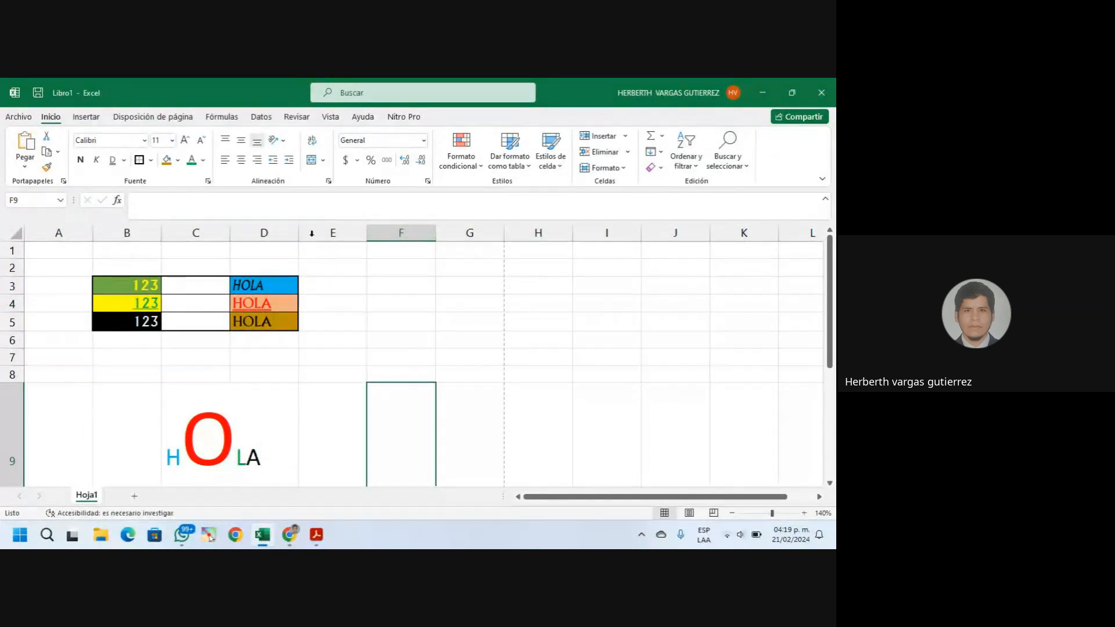
pyautogui.click(260, 380)
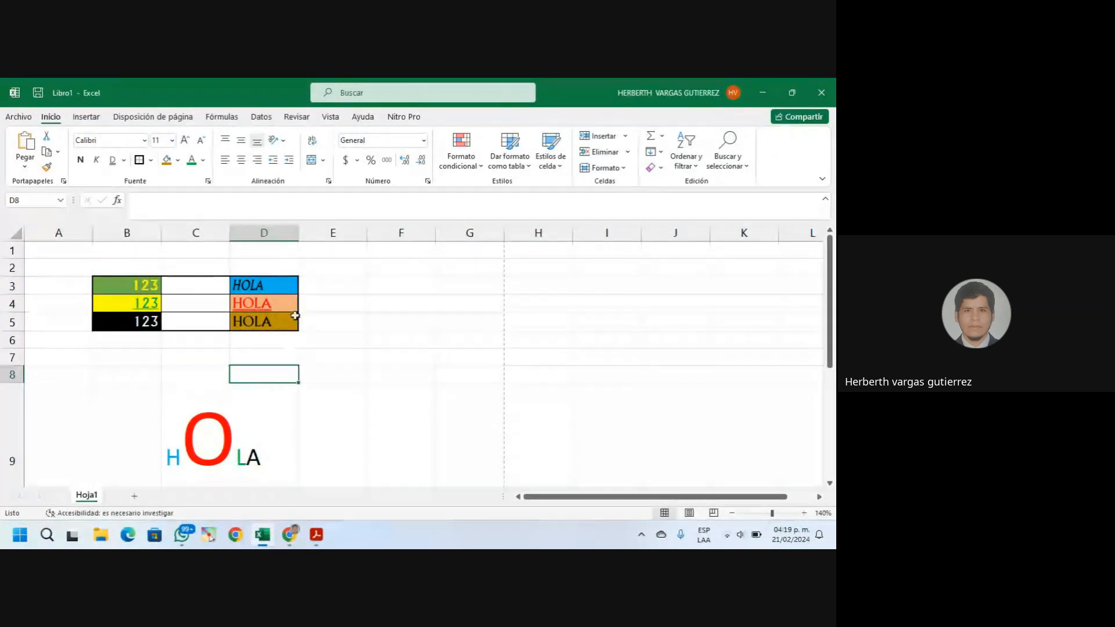
pyautogui.moveTo(45, 252); pyautogui.dragTo(391, 465)
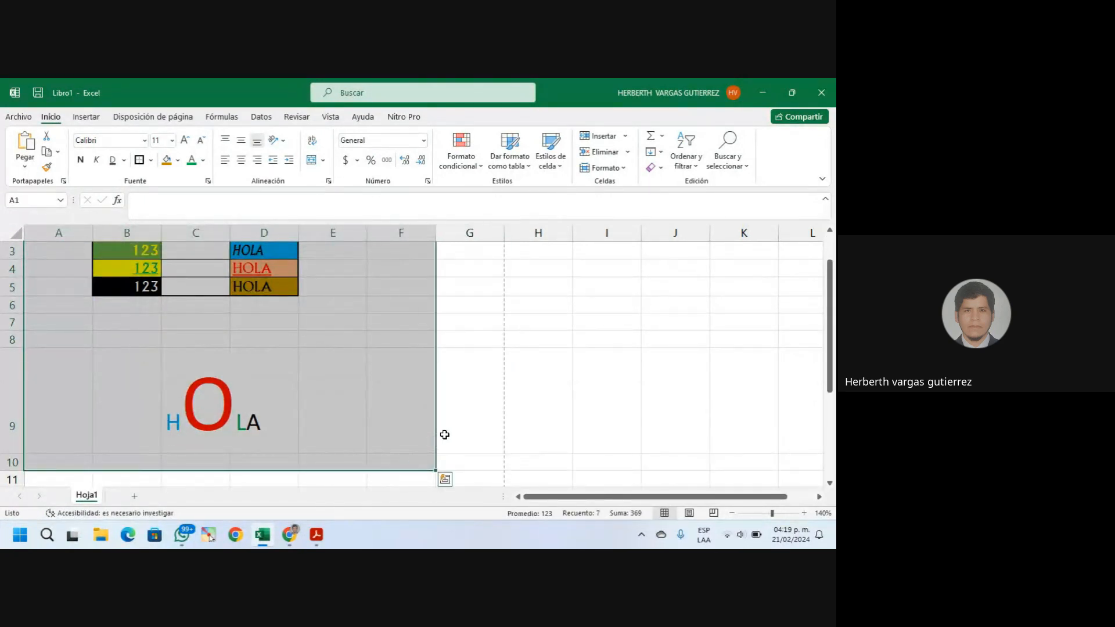
pyautogui.click(445, 434)
pyautogui.click(284, 416)
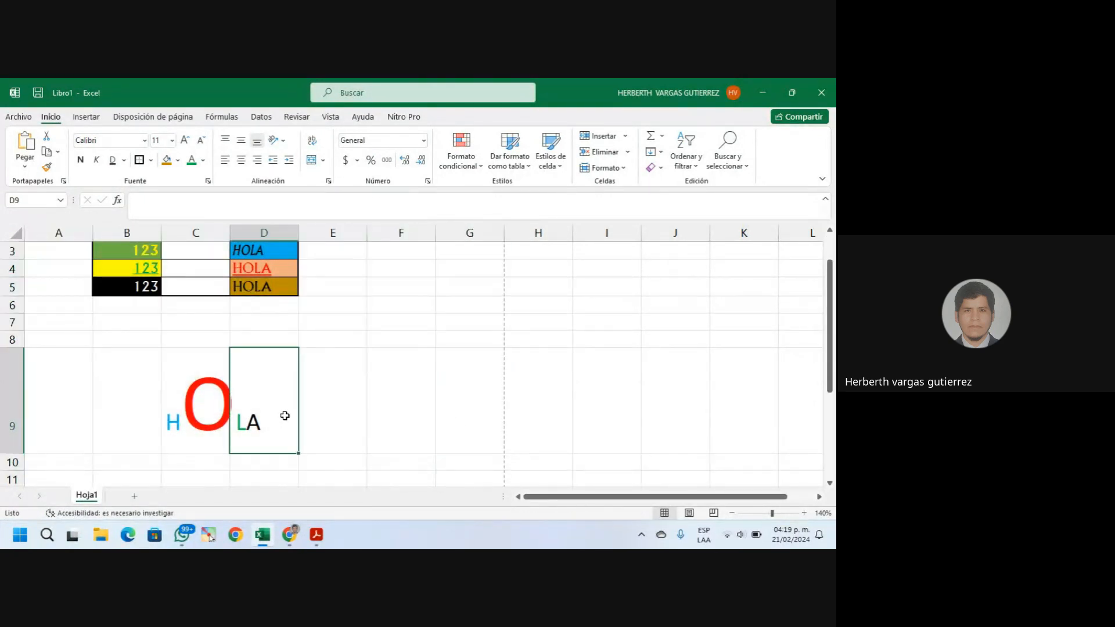
pyautogui.click(417, 394)
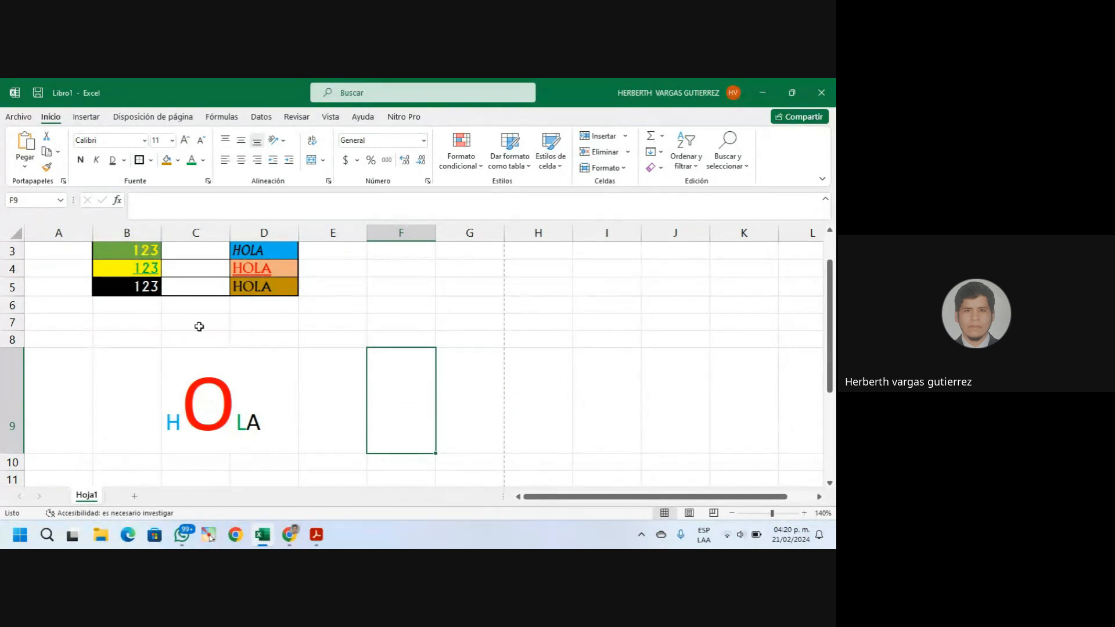
pyautogui.scroll(1, 182, 324)
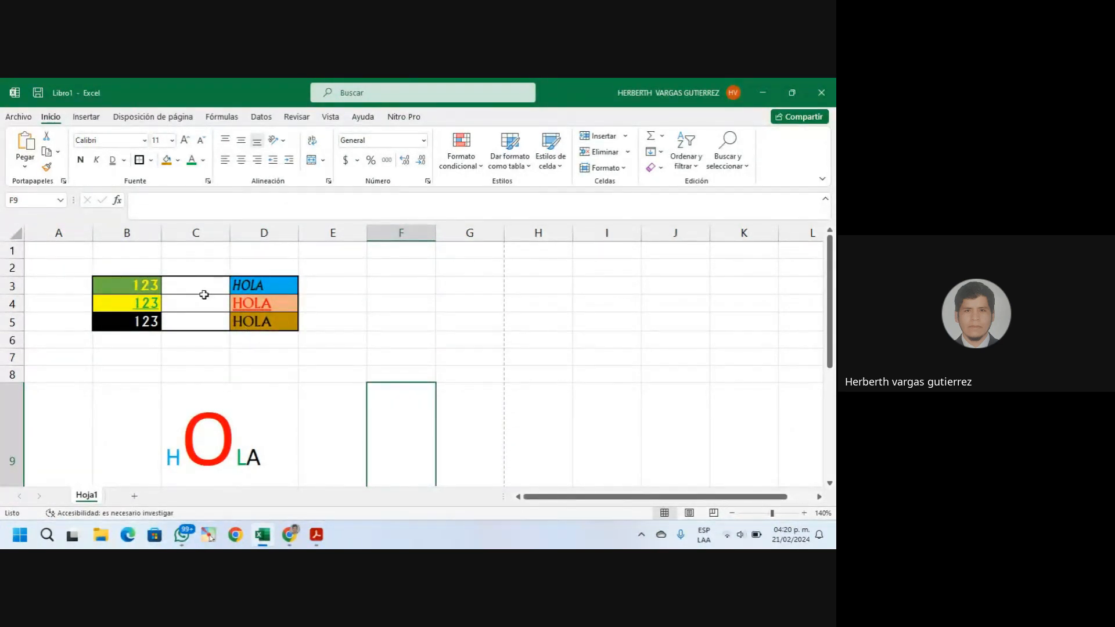
# View the sheet's print preview twice, returning to the worksheet each time
pyautogui.click(19, 116)
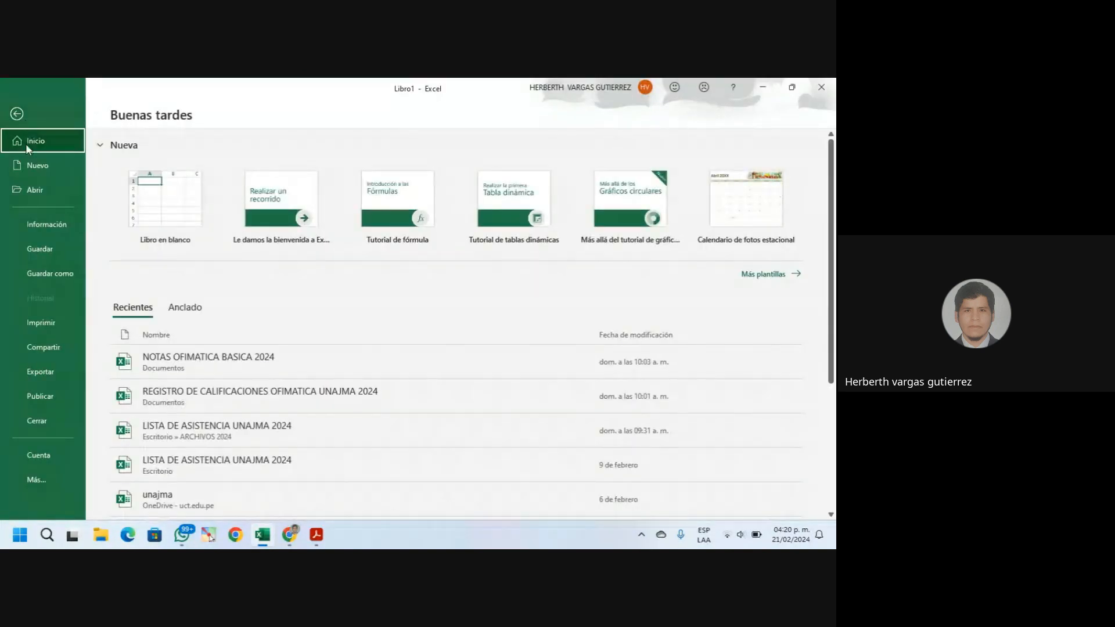
pyautogui.click(50, 323)
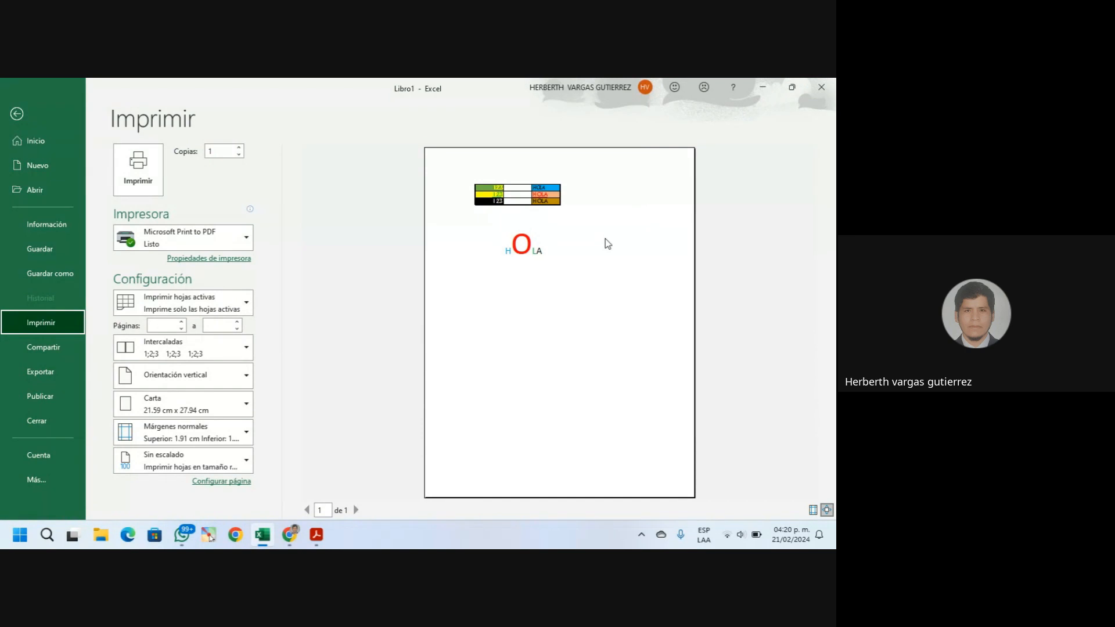
pyautogui.press('Escape')
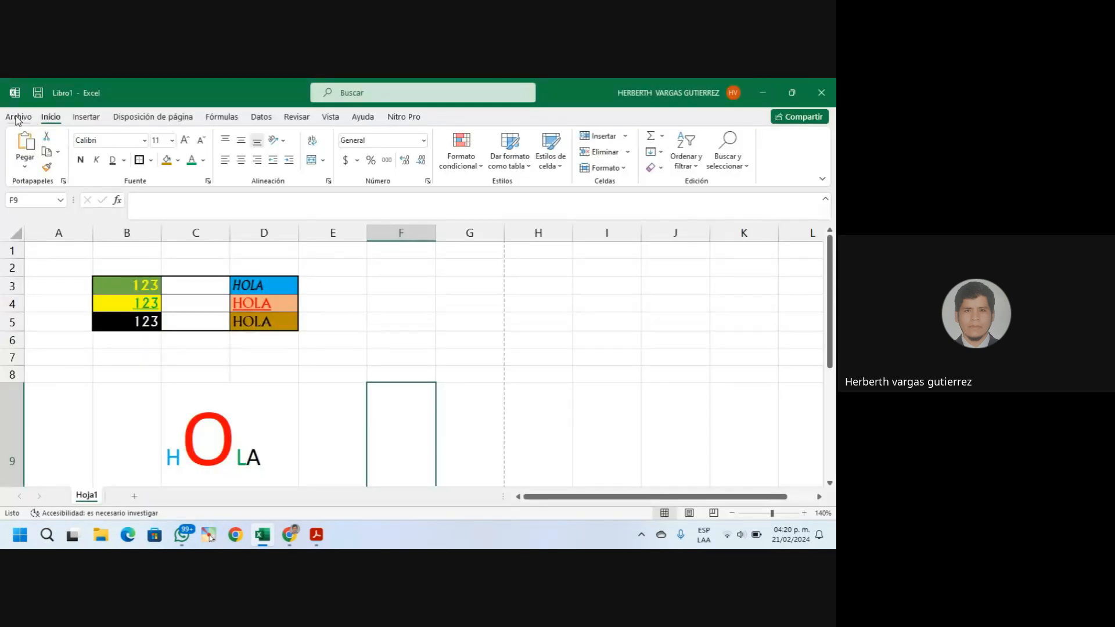
pyautogui.click(18, 118)
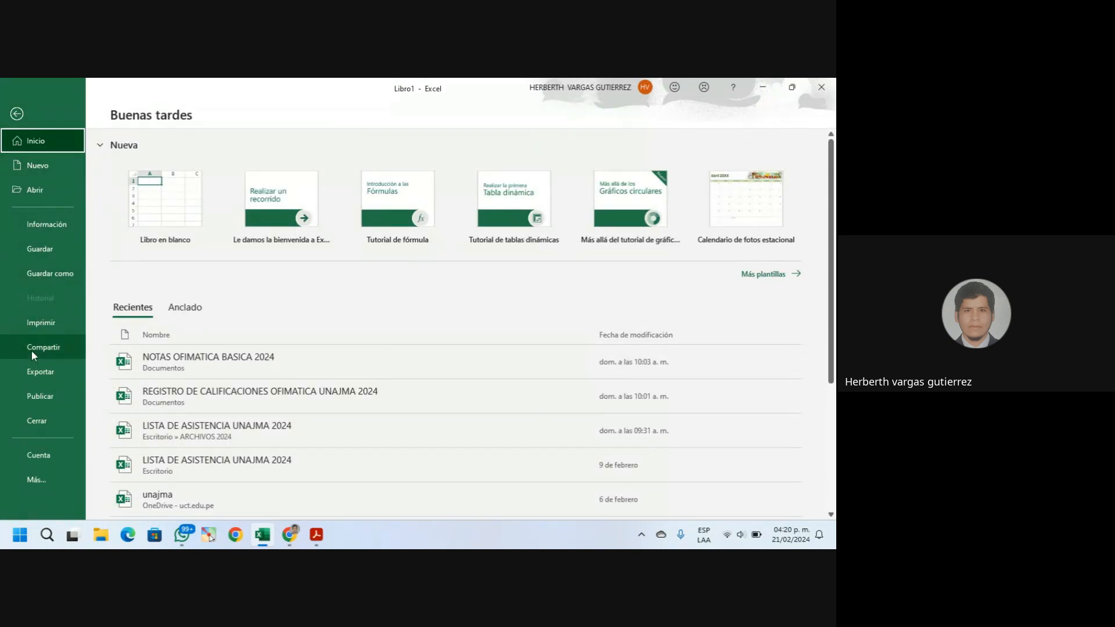
pyautogui.click(49, 326)
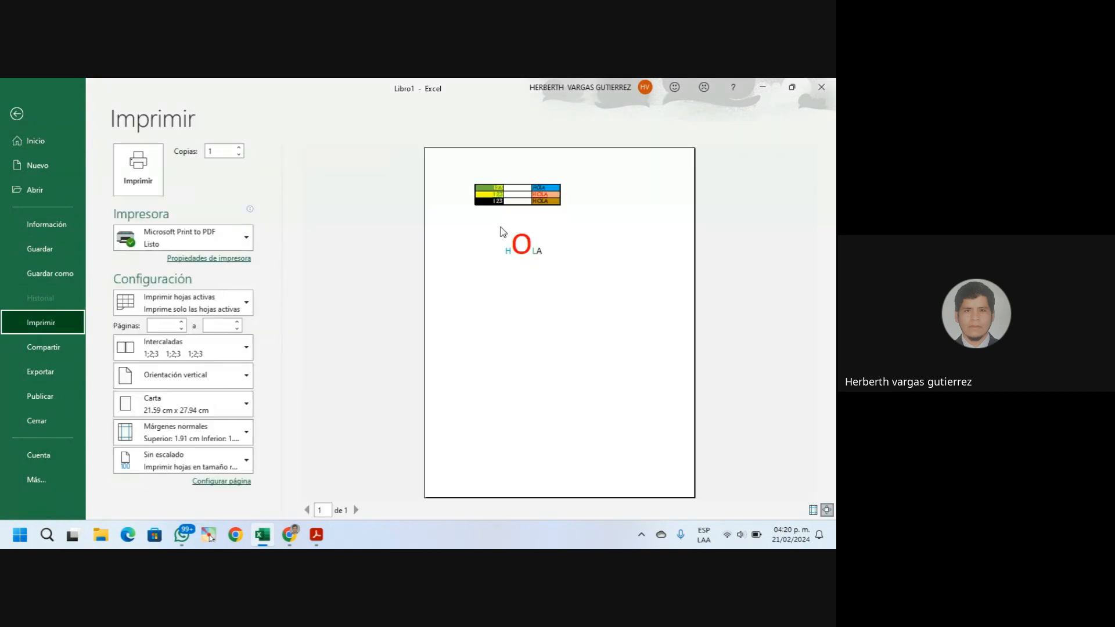
pyautogui.press('Escape')
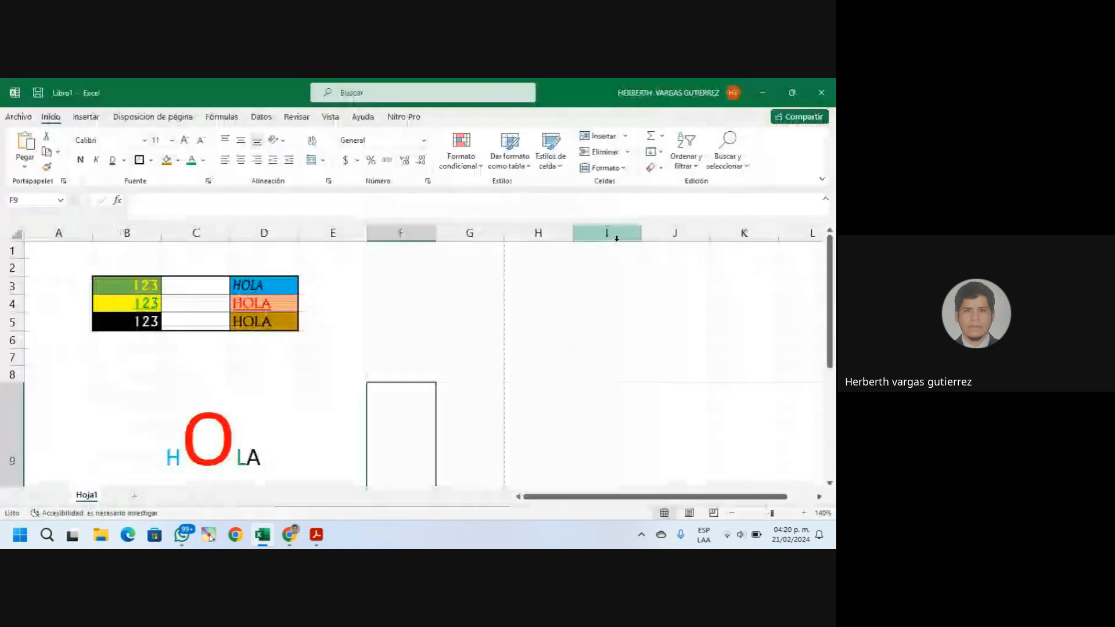
# Launch the Windows on-screen keyboard (Teclado en pantalla) and place it below the 123 and HOLA table
pyautogui.press('super')
pyautogui.write('TE')
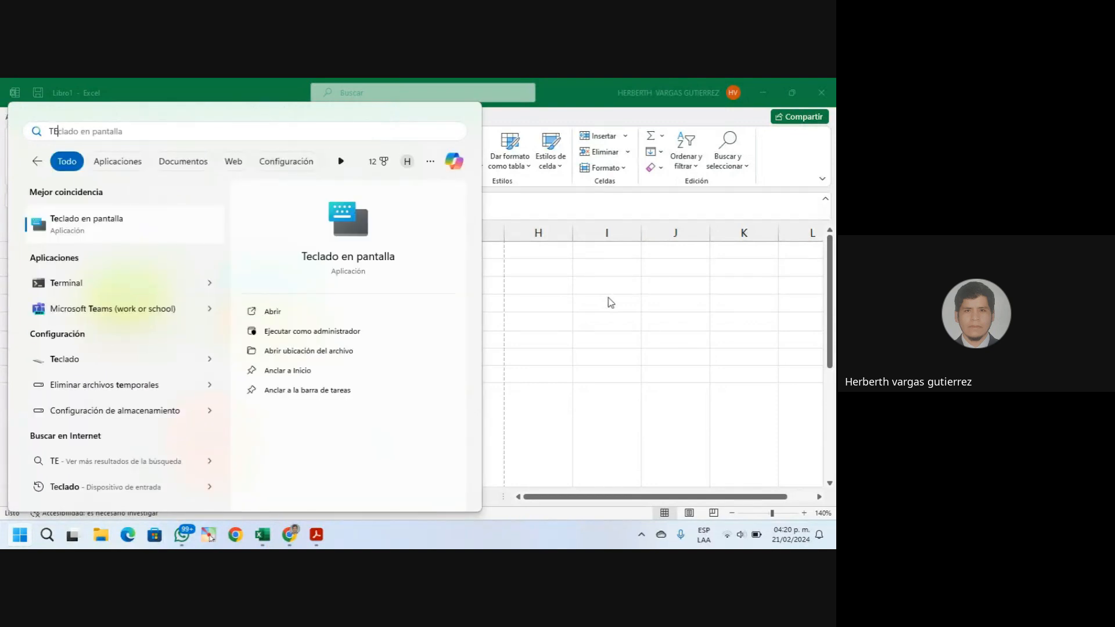
pyautogui.write('C')
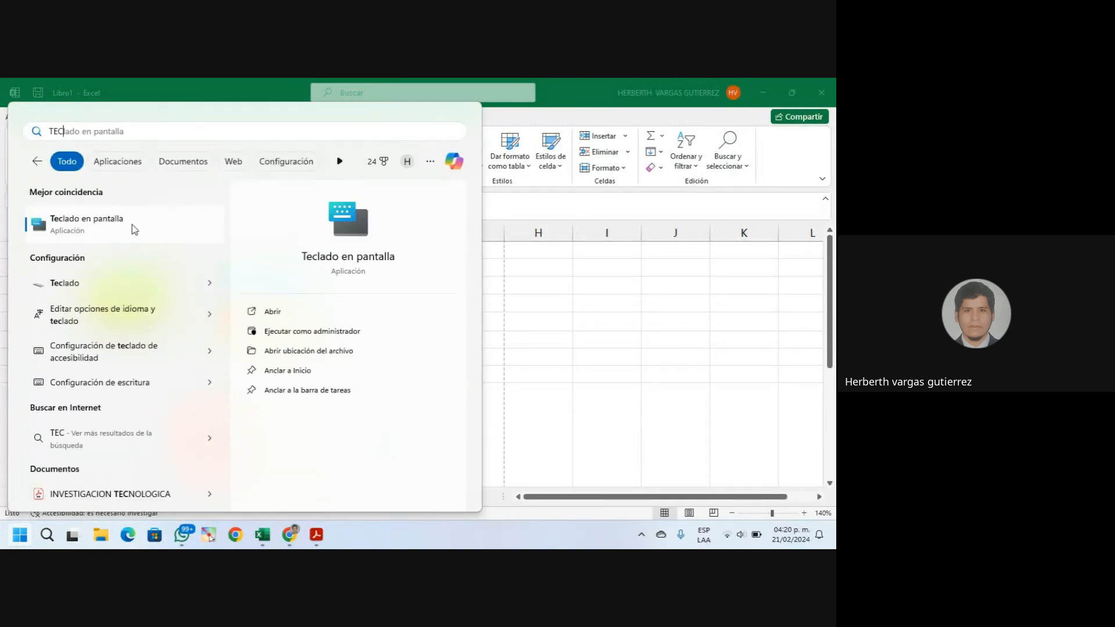
pyautogui.click(134, 222)
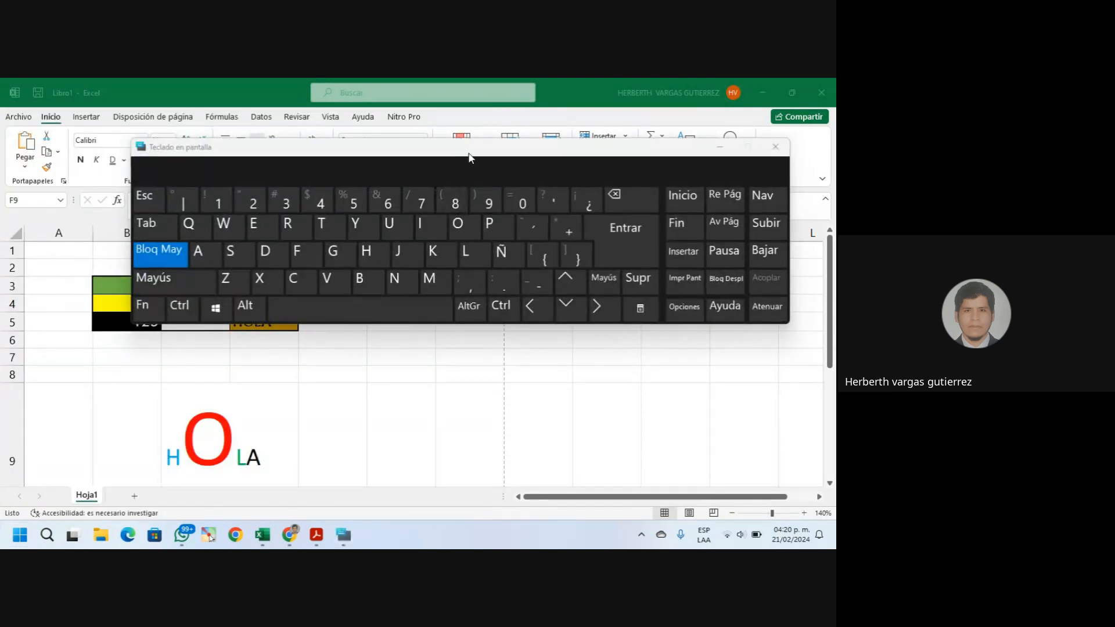
pyautogui.moveTo(469, 162); pyautogui.dragTo(476, 307)
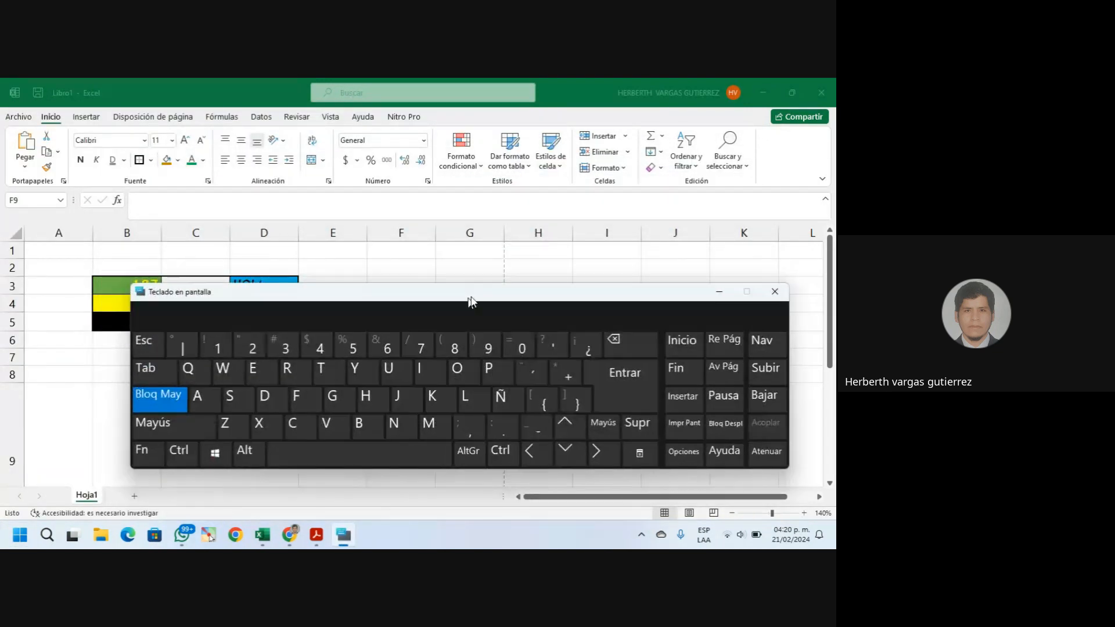
pyautogui.click(253, 264)
pyautogui.click(124, 280)
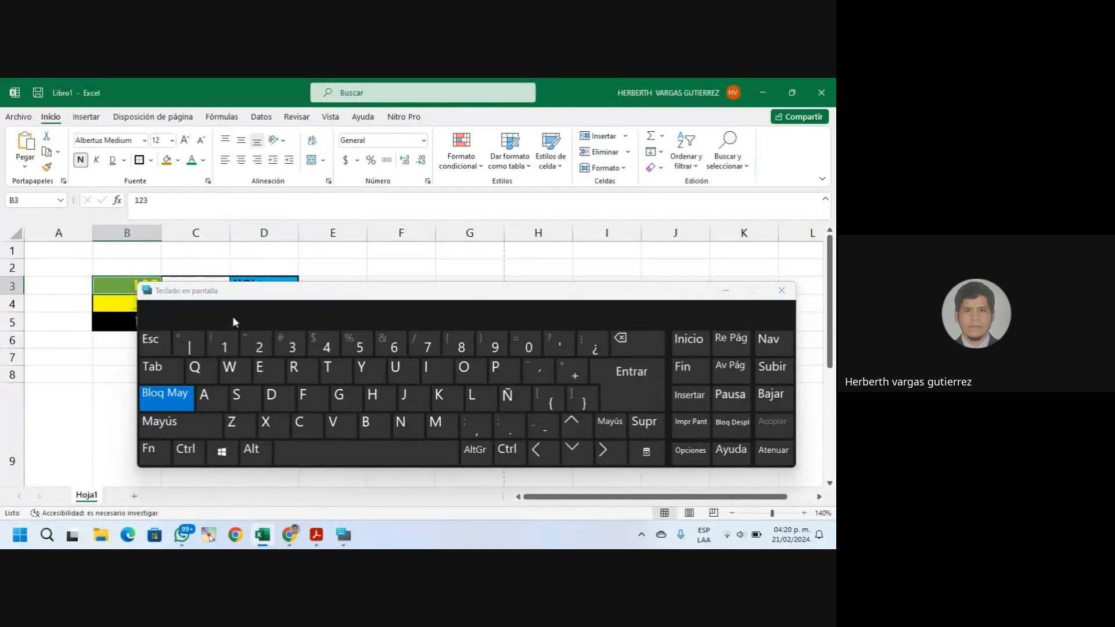
pyautogui.moveTo(275, 297); pyautogui.dragTo(226, 341)
pyautogui.click(235, 290)
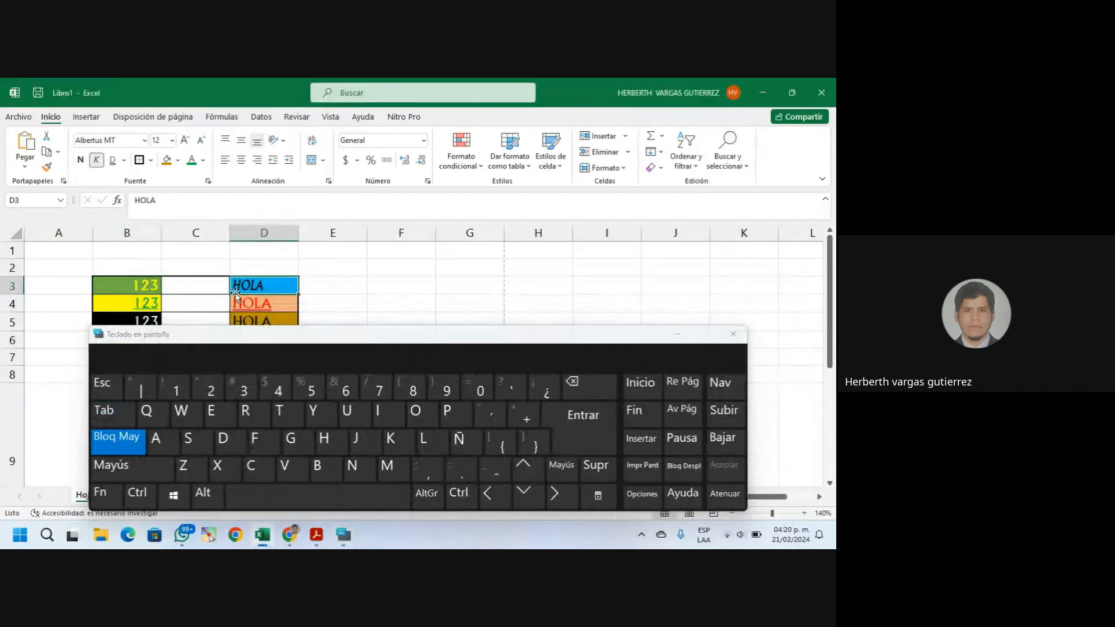
# Open the print preview twice using the on-screen keyboard, return to the sheet each time and close the keyboard
pyautogui.click(140, 495)
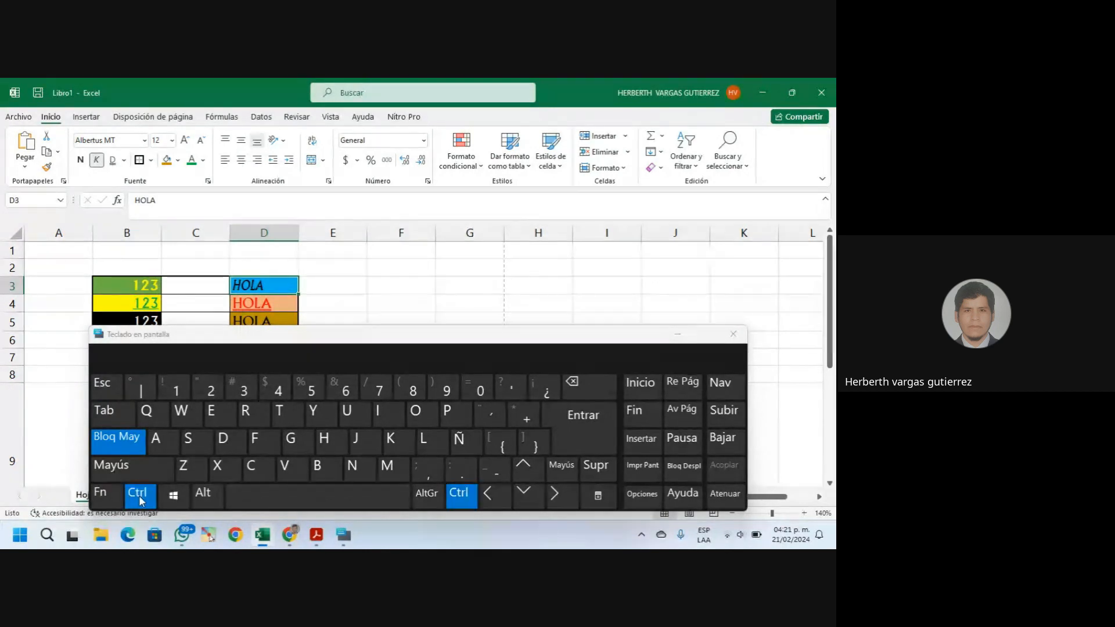
pyautogui.click(456, 413)
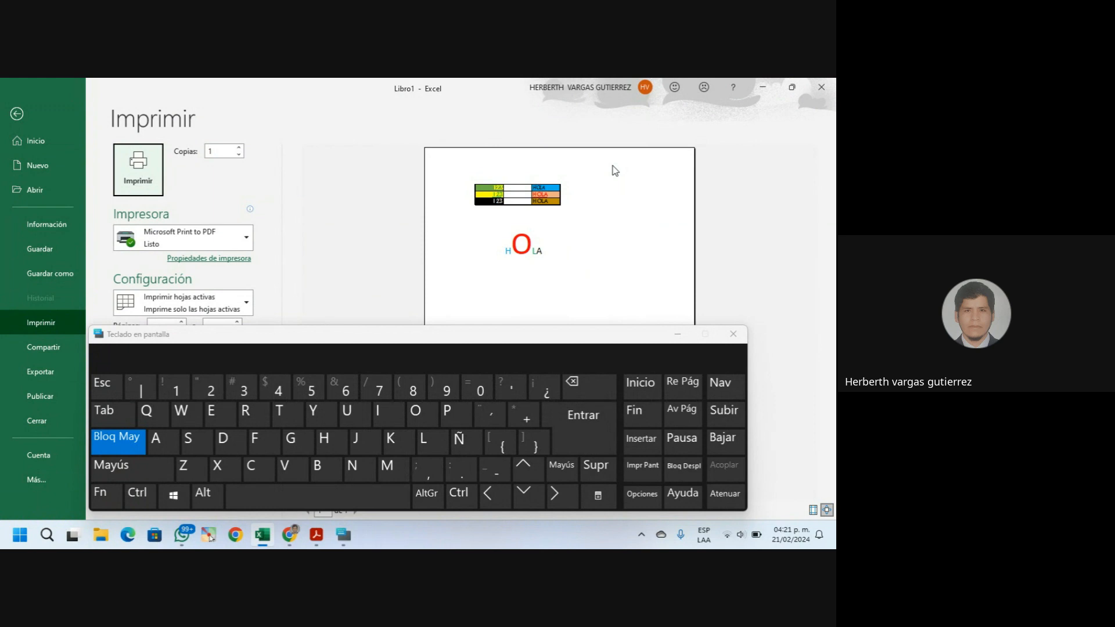
pyautogui.press('Escape')
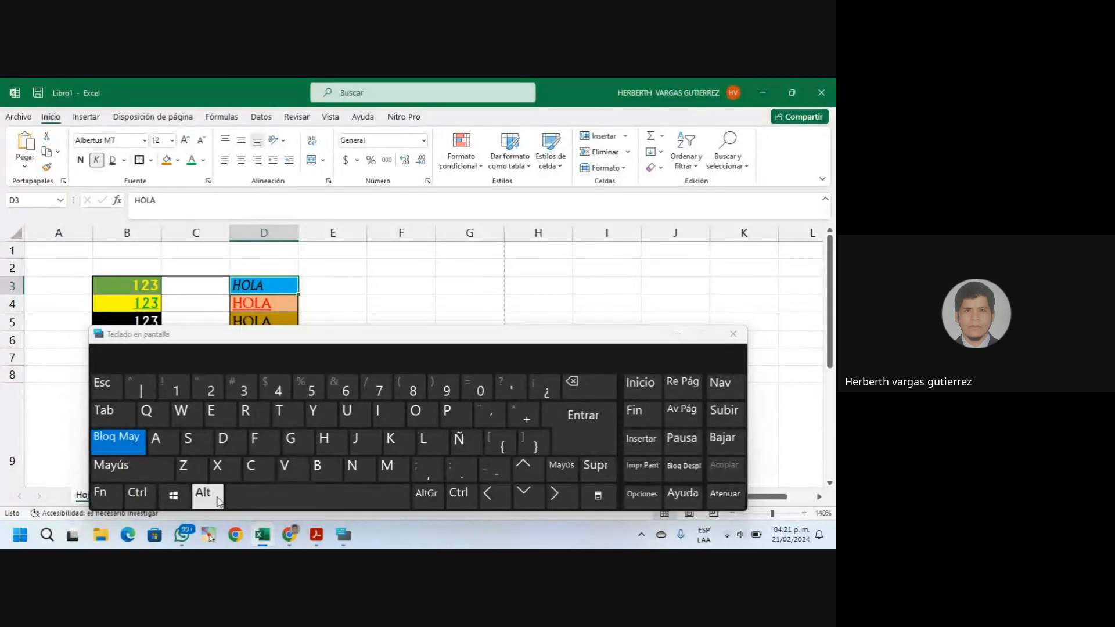
pyautogui.click(140, 504)
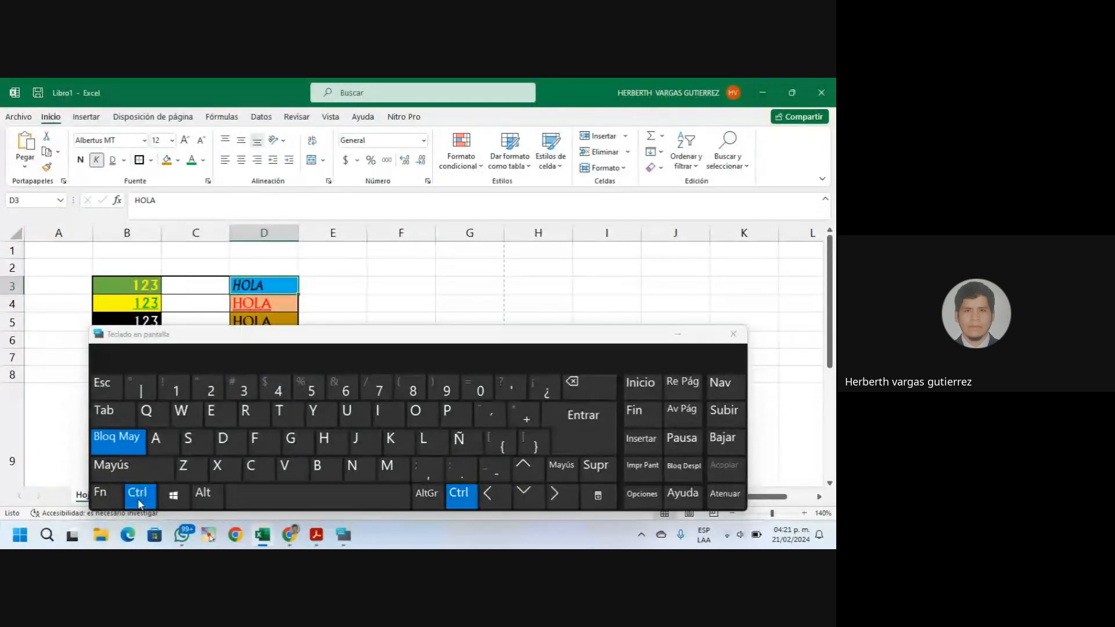
pyautogui.click(455, 414)
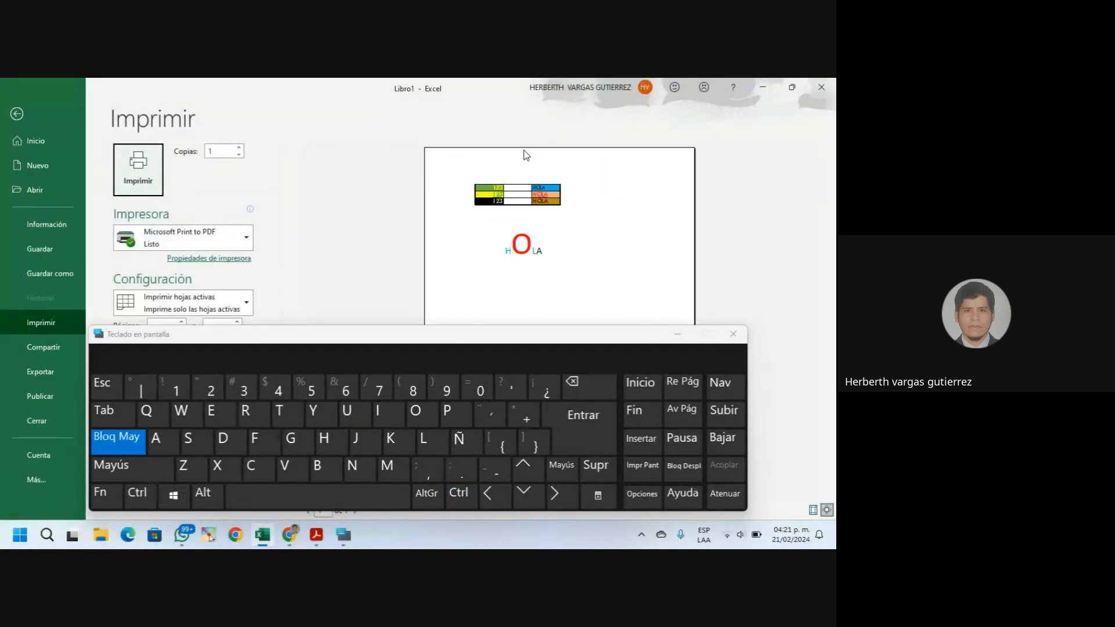
pyautogui.press('Escape')
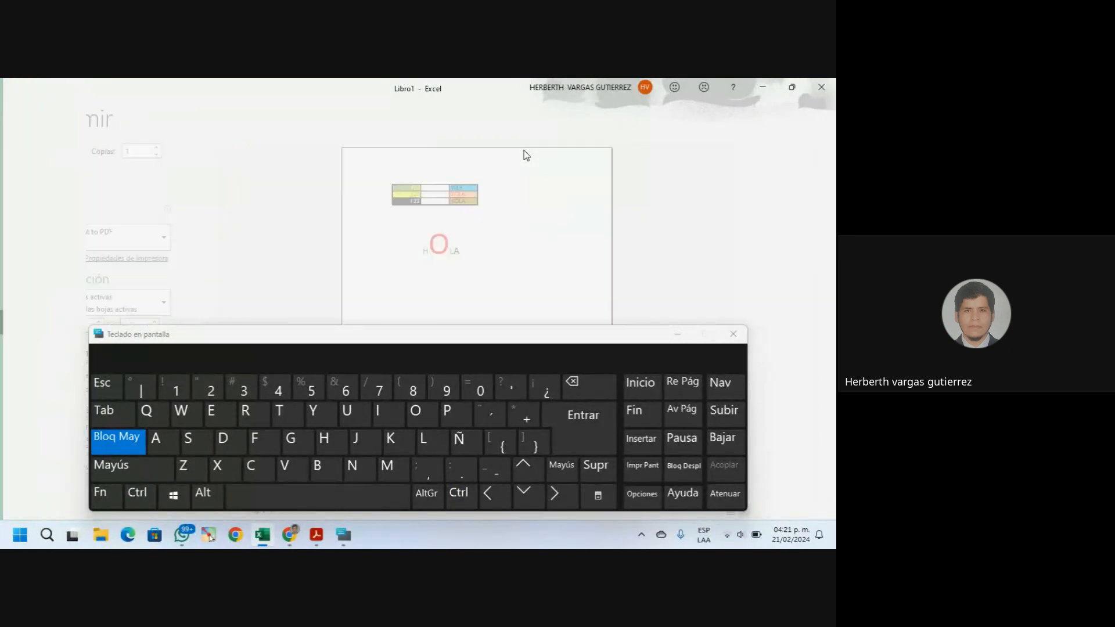
pyautogui.click(731, 334)
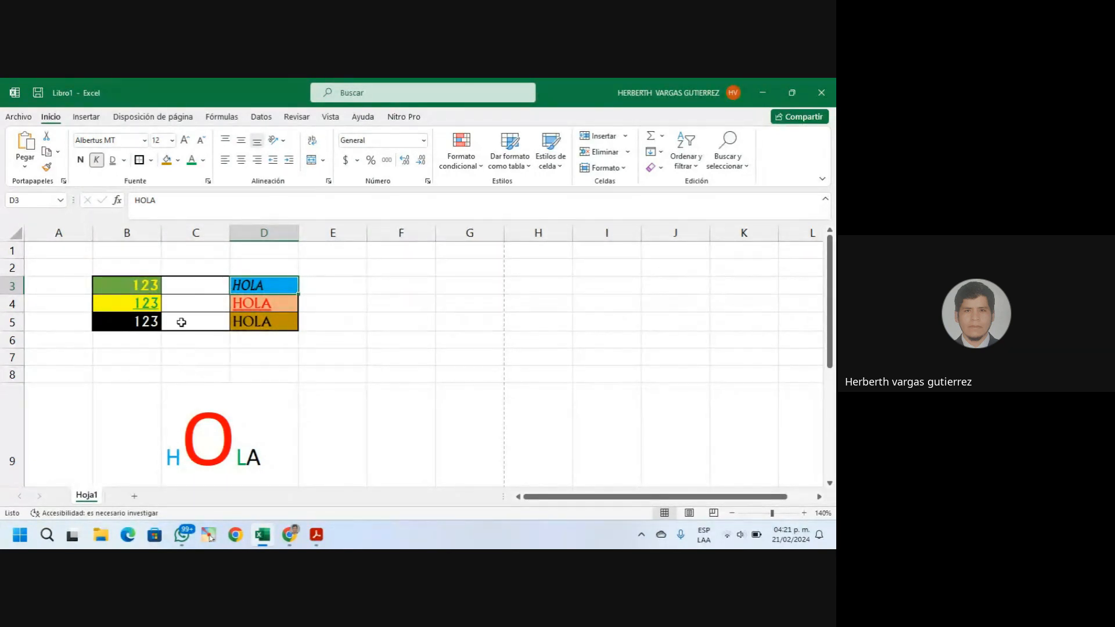
# Switch to the Google Meet call, review the recent chat messages, admit the waiting participant and return to Excel
pyautogui.click(351, 319)
pyautogui.moveTo(296, 537)
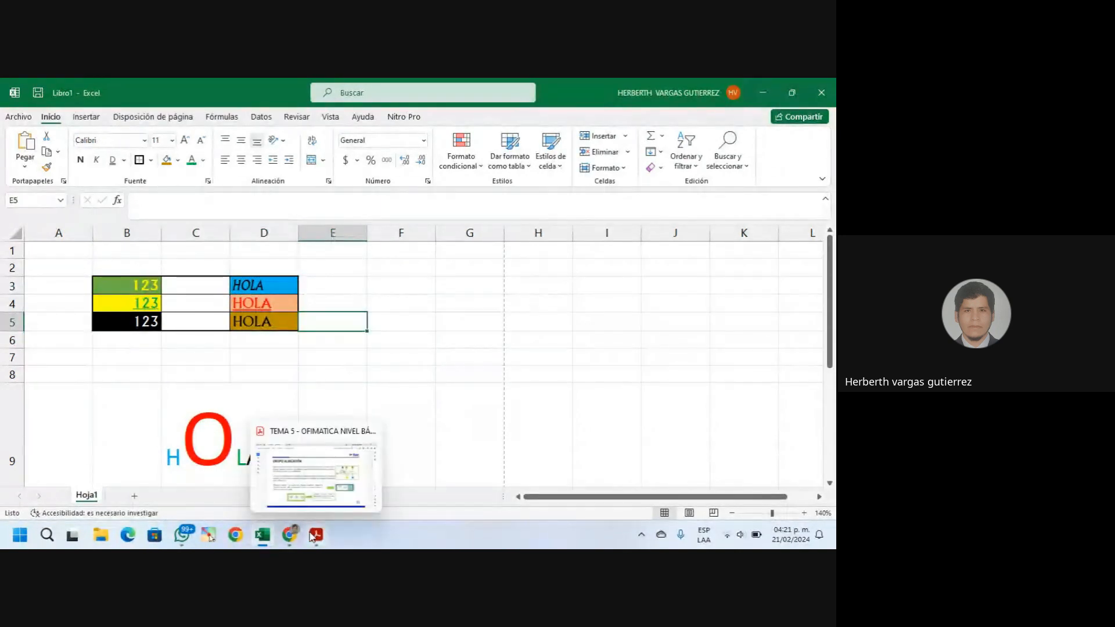
pyautogui.click(229, 491)
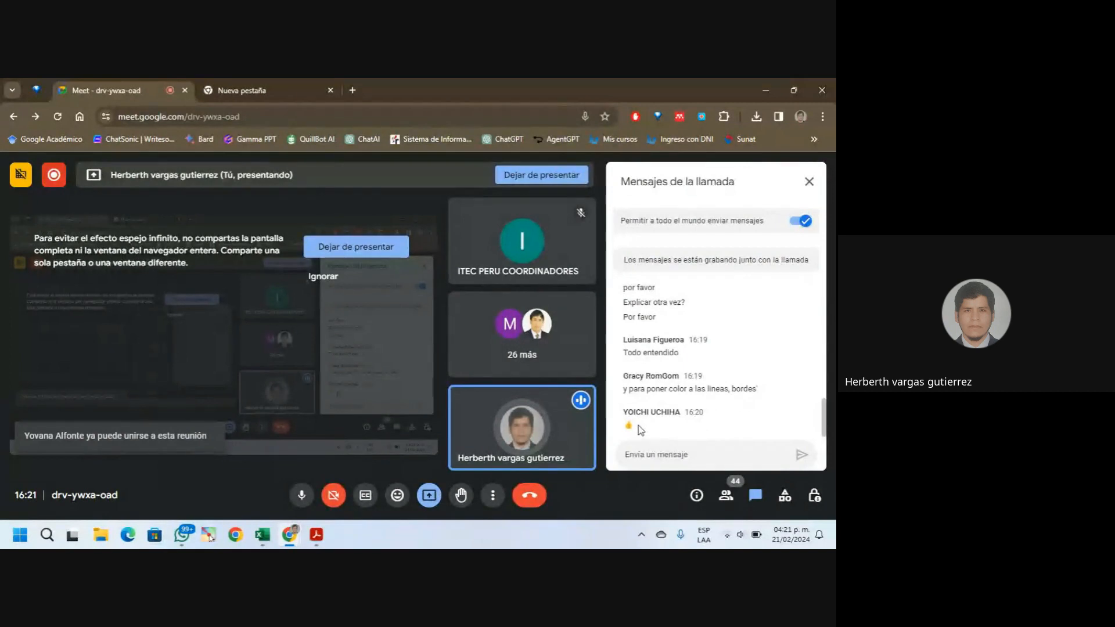
pyautogui.scroll(2, 696, 360)
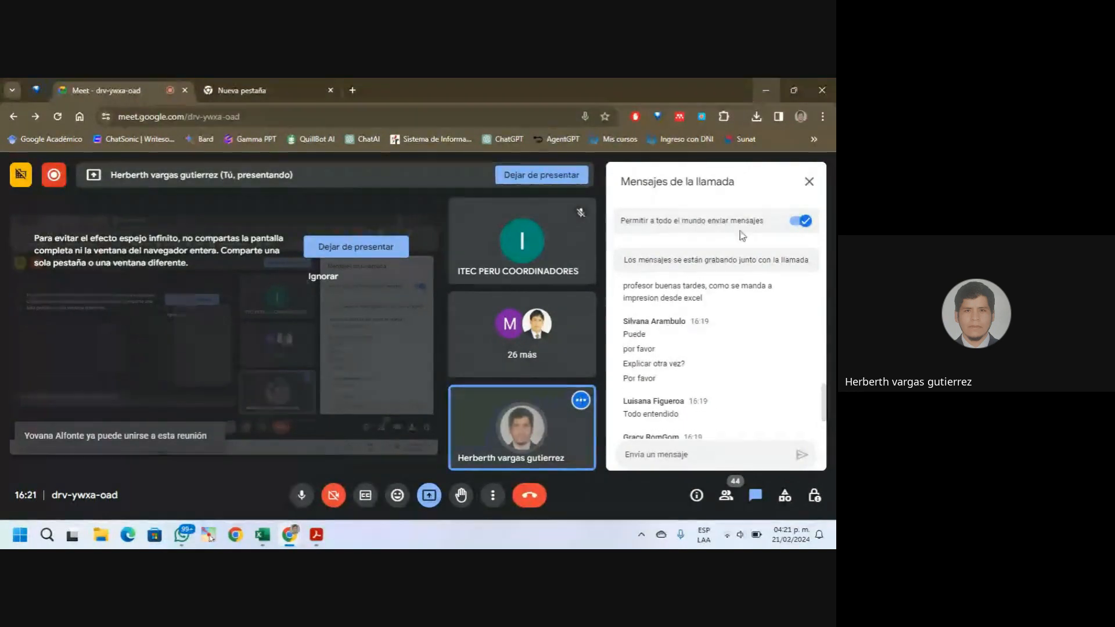
pyautogui.scroll(-2, 734, 311)
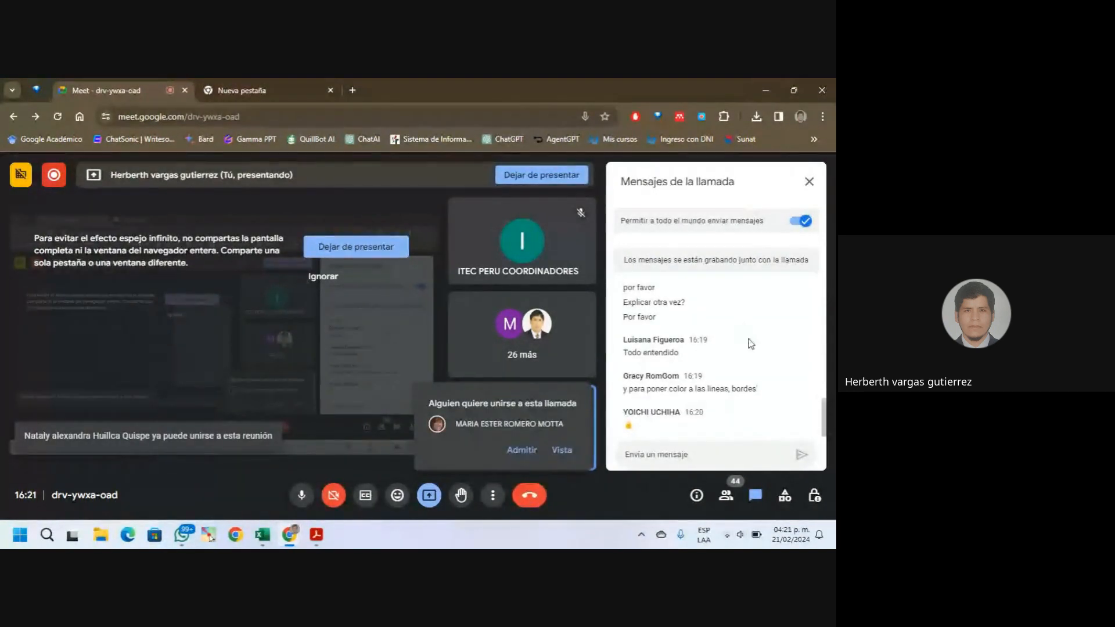
pyautogui.click(522, 449)
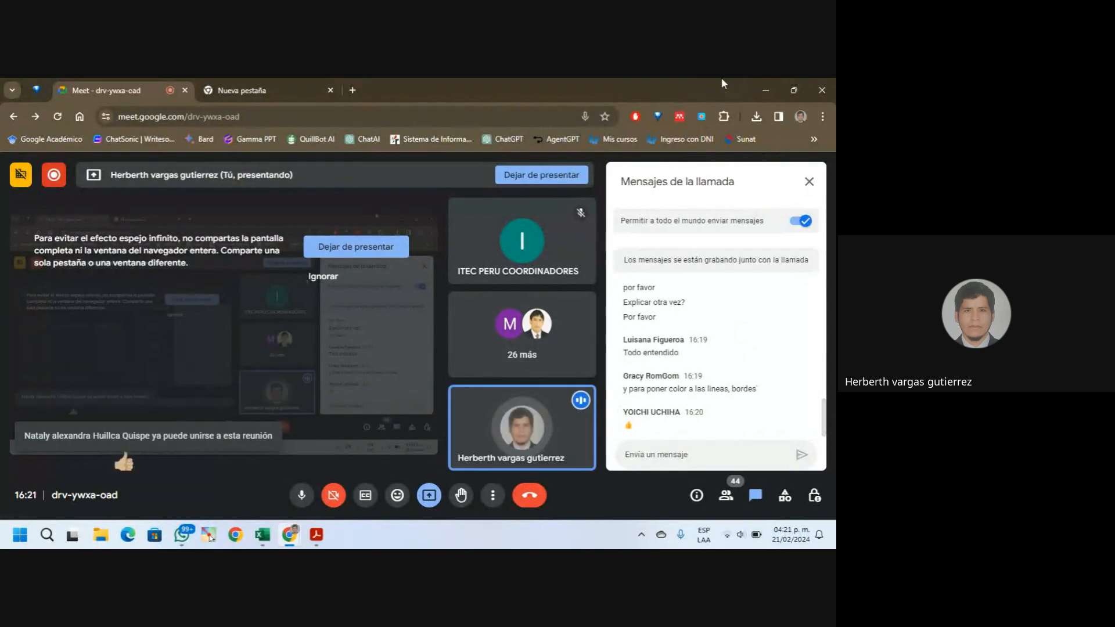
pyautogui.click(764, 90)
# Enter the number 123 in cell B19 and the text HOLA in cell D19
pyautogui.click(305, 374)
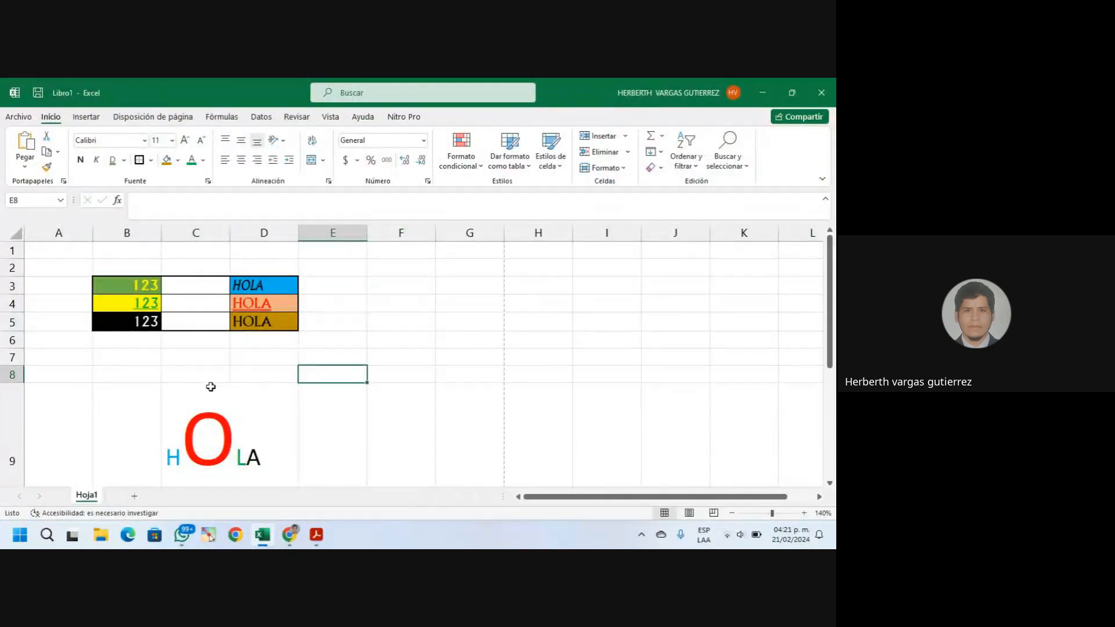
pyautogui.click(125, 377)
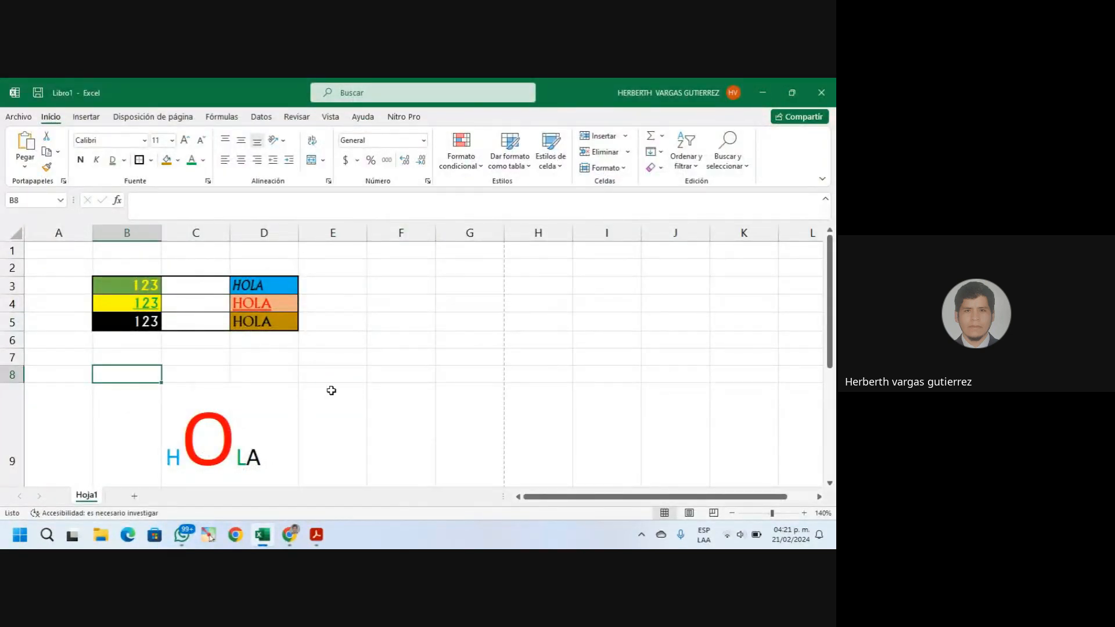
pyautogui.scroll(-5, 331, 390)
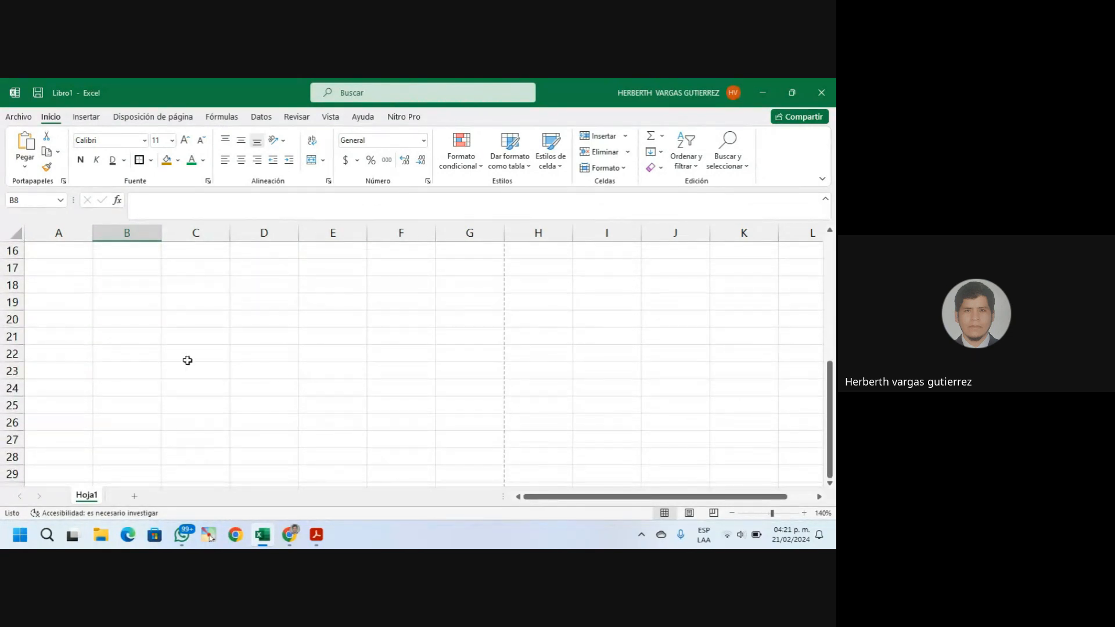
pyautogui.click(118, 296)
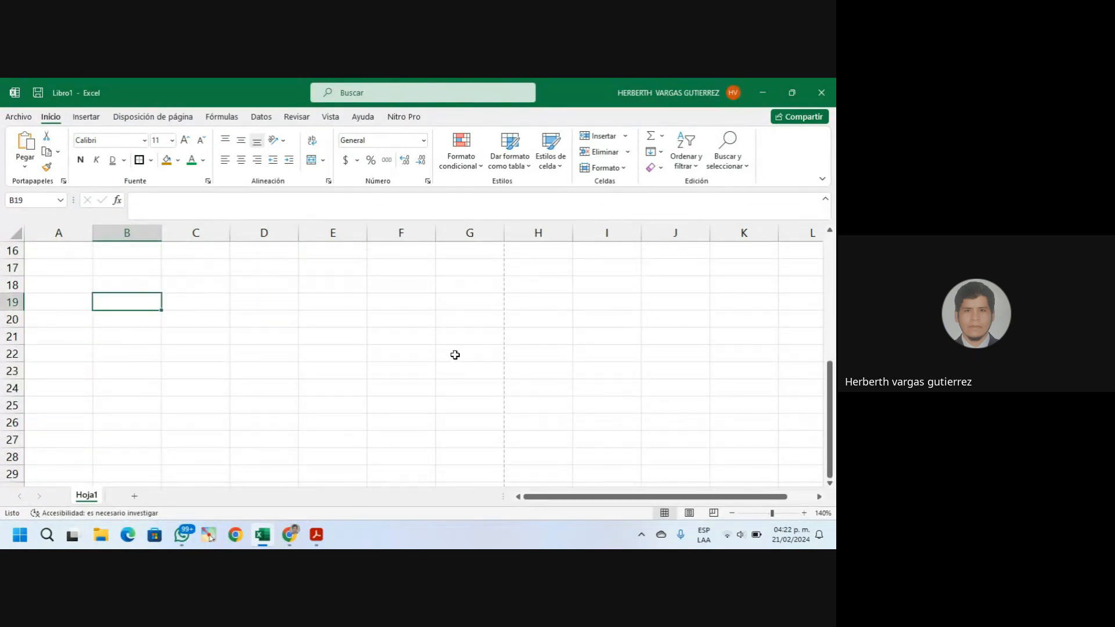
pyautogui.write('123')
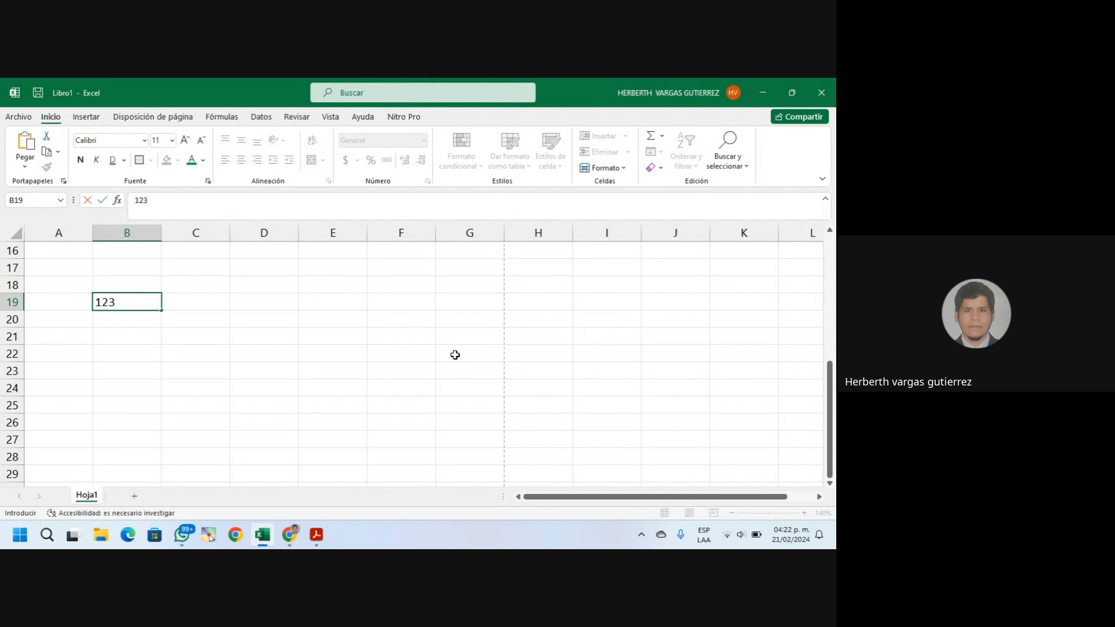
pyautogui.press('Tab')
pyautogui.press('Tab')
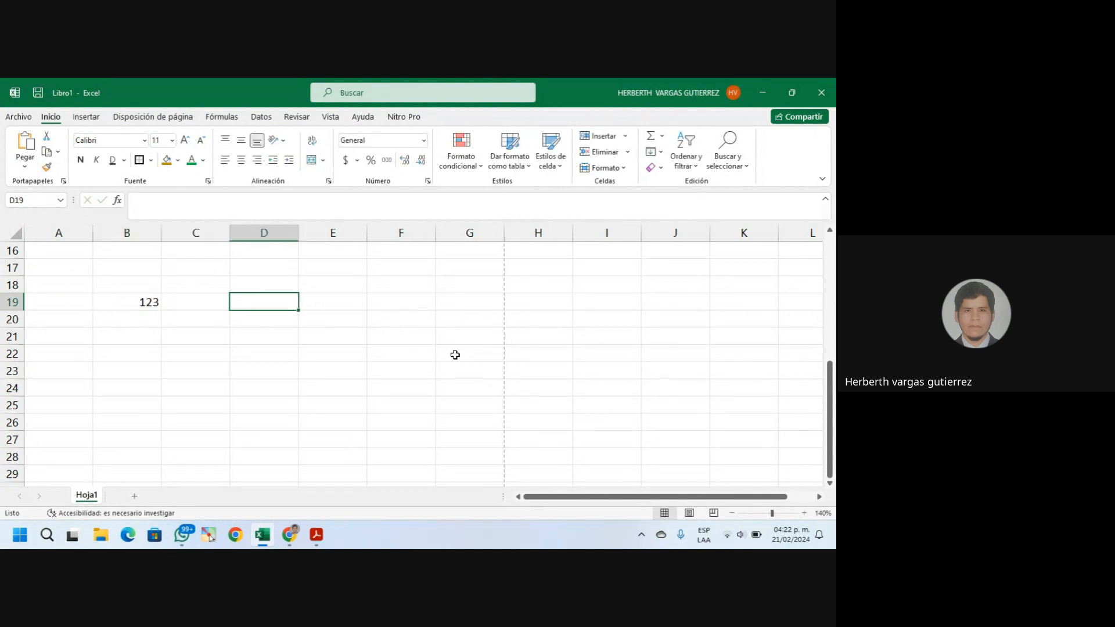
pyautogui.write('HOLA')
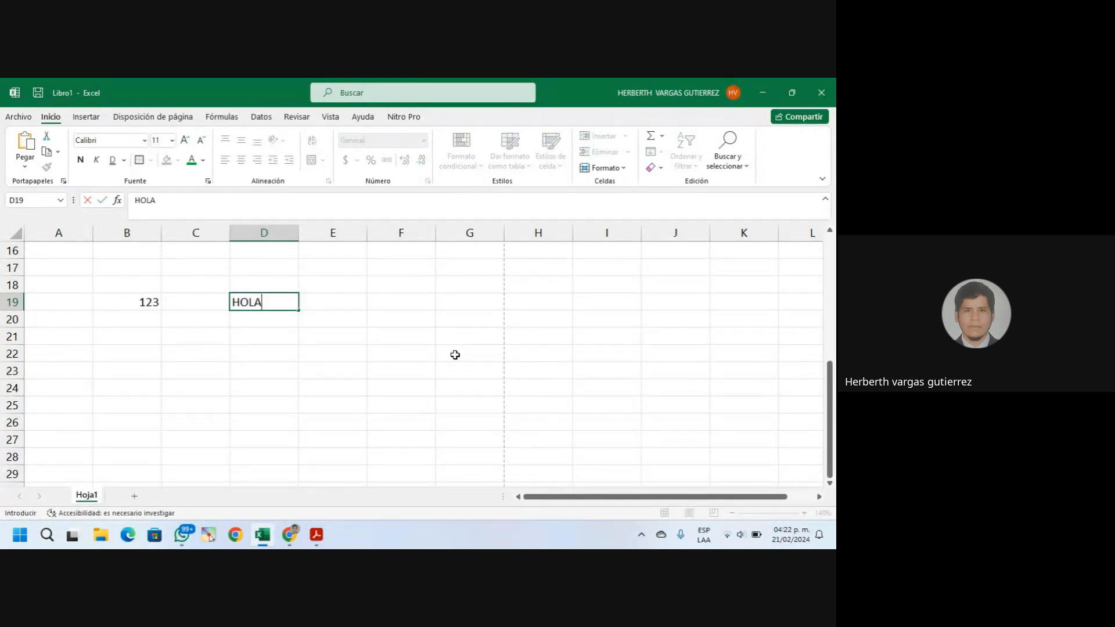
pyautogui.press('Return')
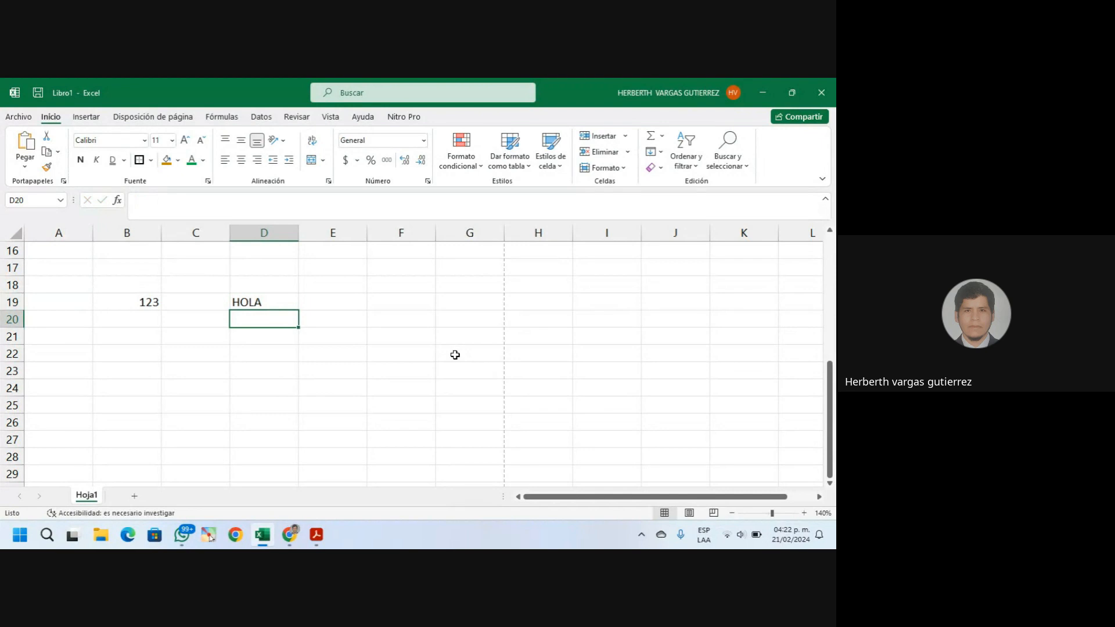
# Set the font of 123 in B19 to Antique Olive Compact and of HOLA in D19 to Antique Olive Roman
pyautogui.click(150, 295)
pyautogui.click(258, 296)
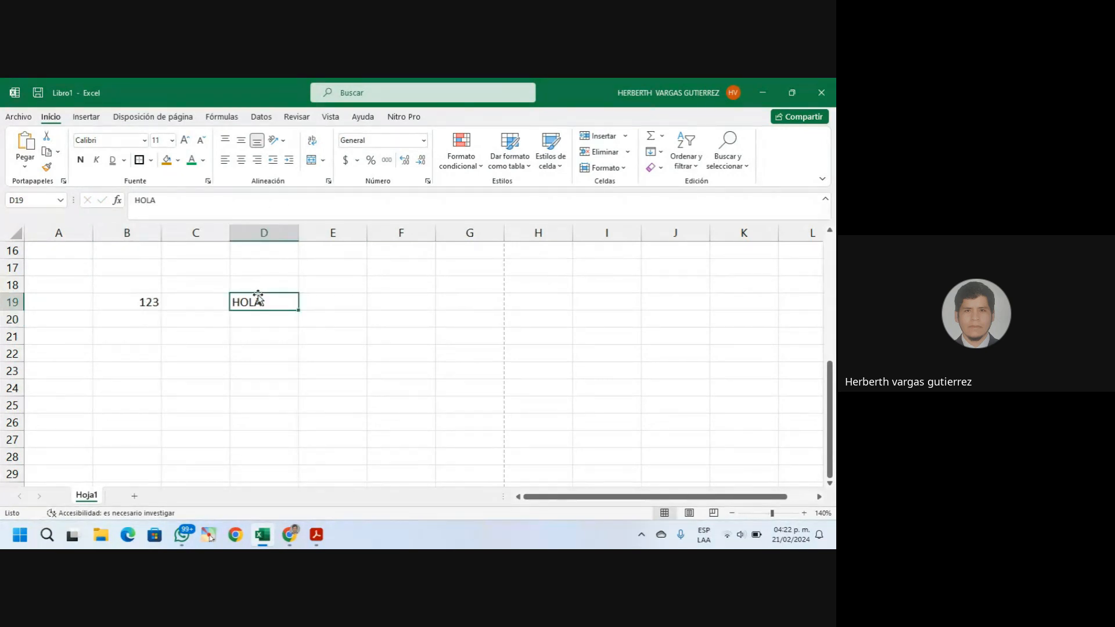
pyautogui.click(142, 304)
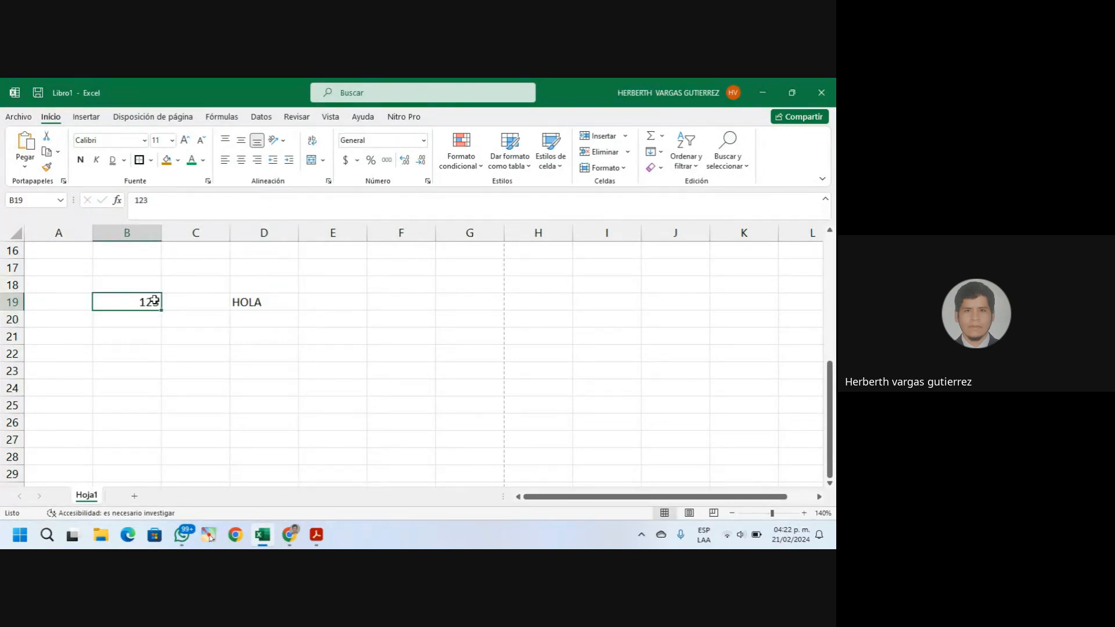
pyautogui.click(252, 302)
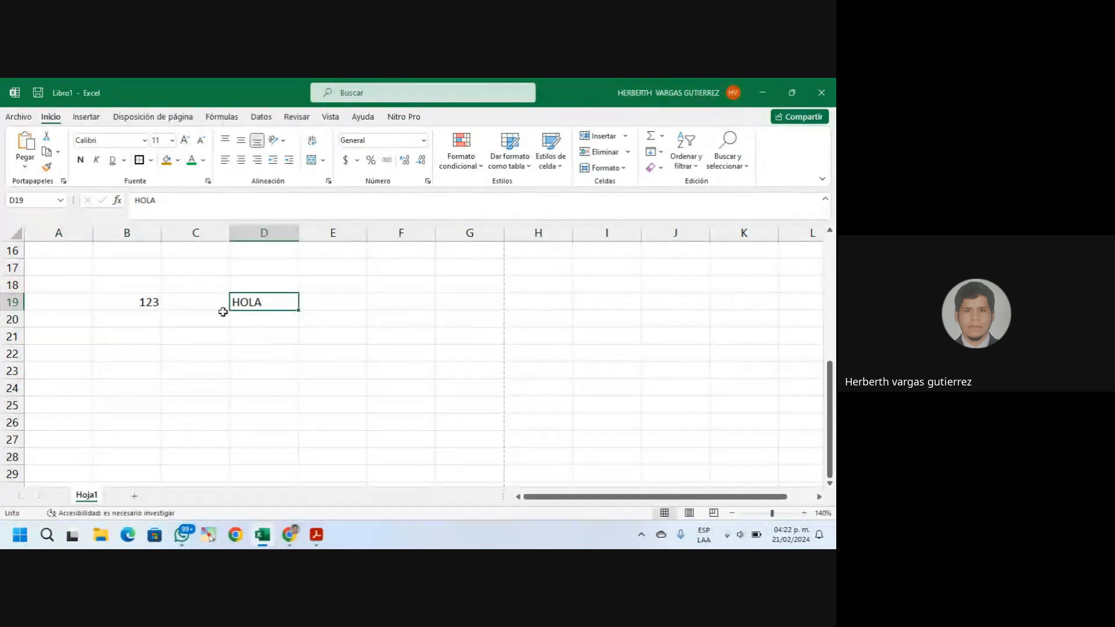
pyautogui.click(142, 302)
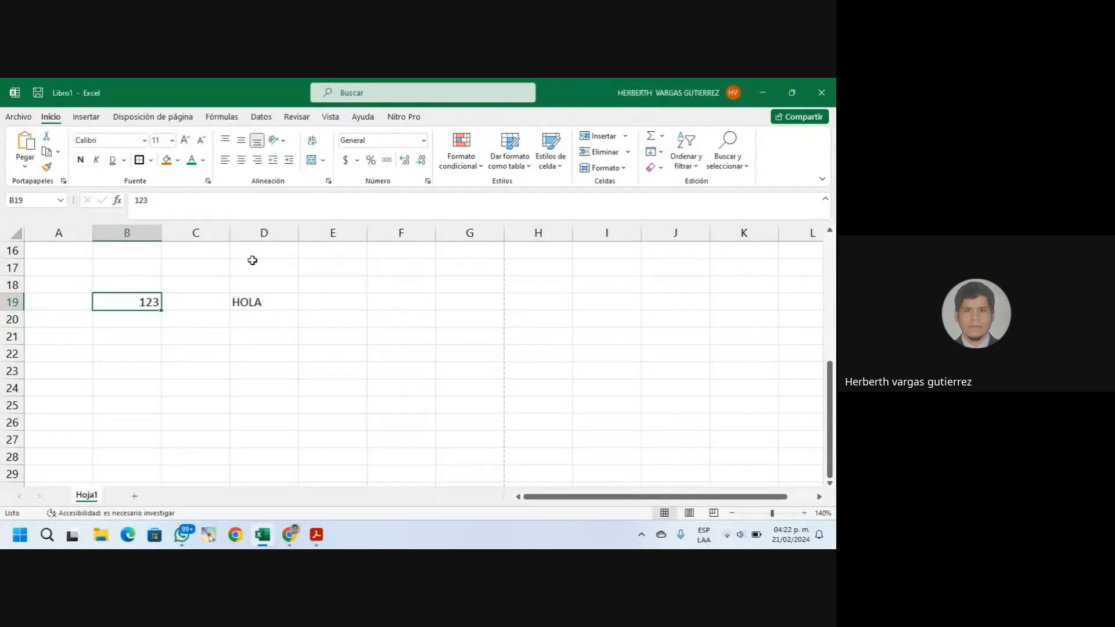
pyautogui.click(144, 142)
pyautogui.click(152, 349)
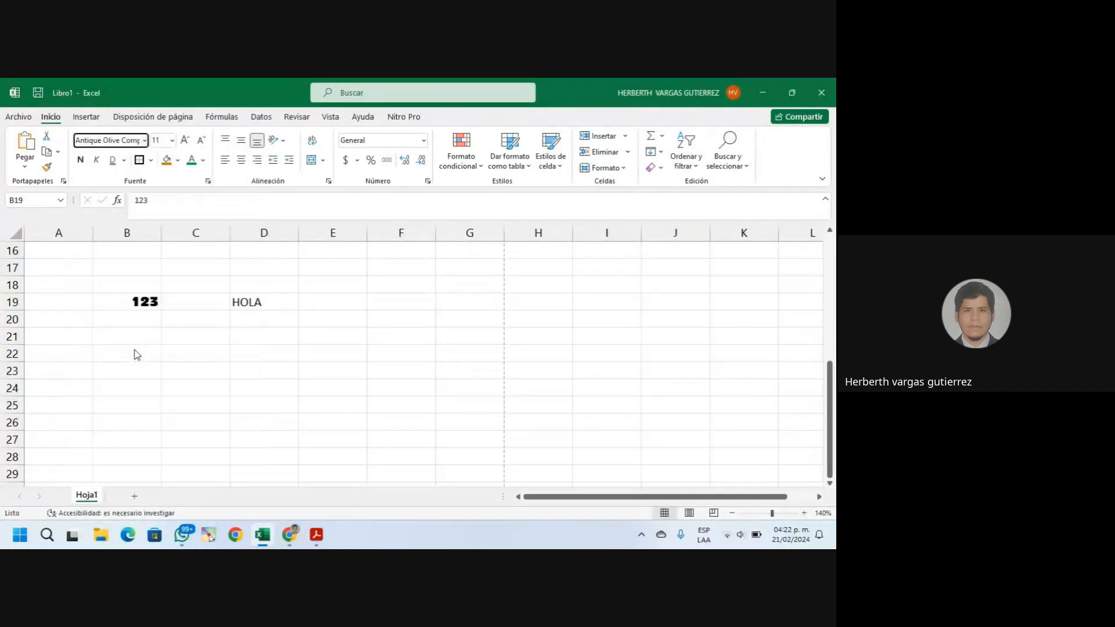
pyautogui.click(244, 301)
pyautogui.click(145, 142)
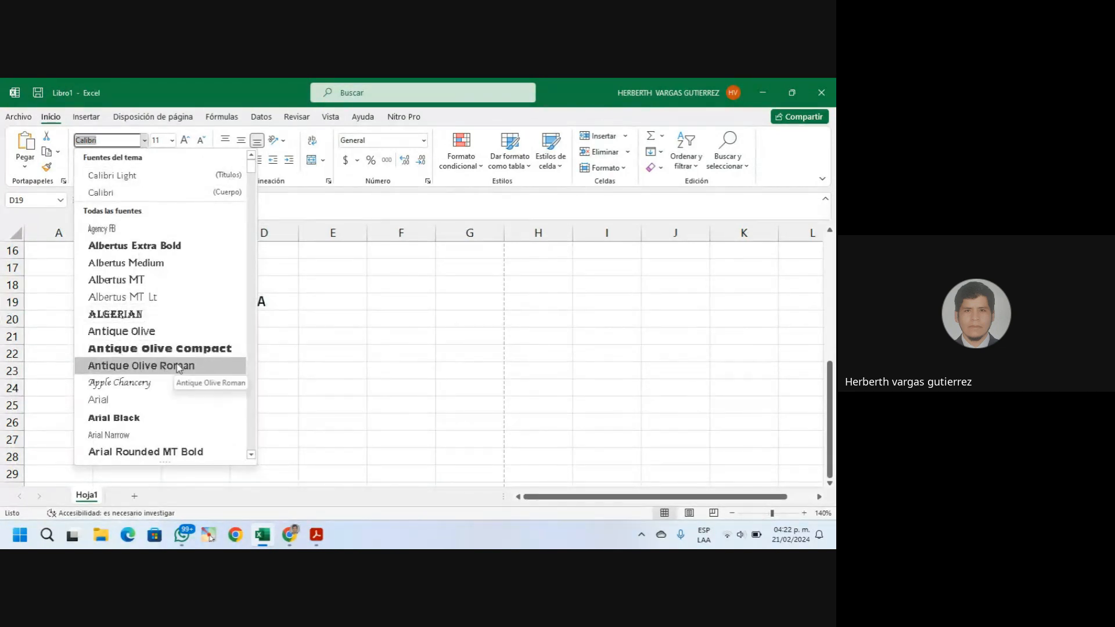
pyautogui.click(151, 365)
pyautogui.click(203, 319)
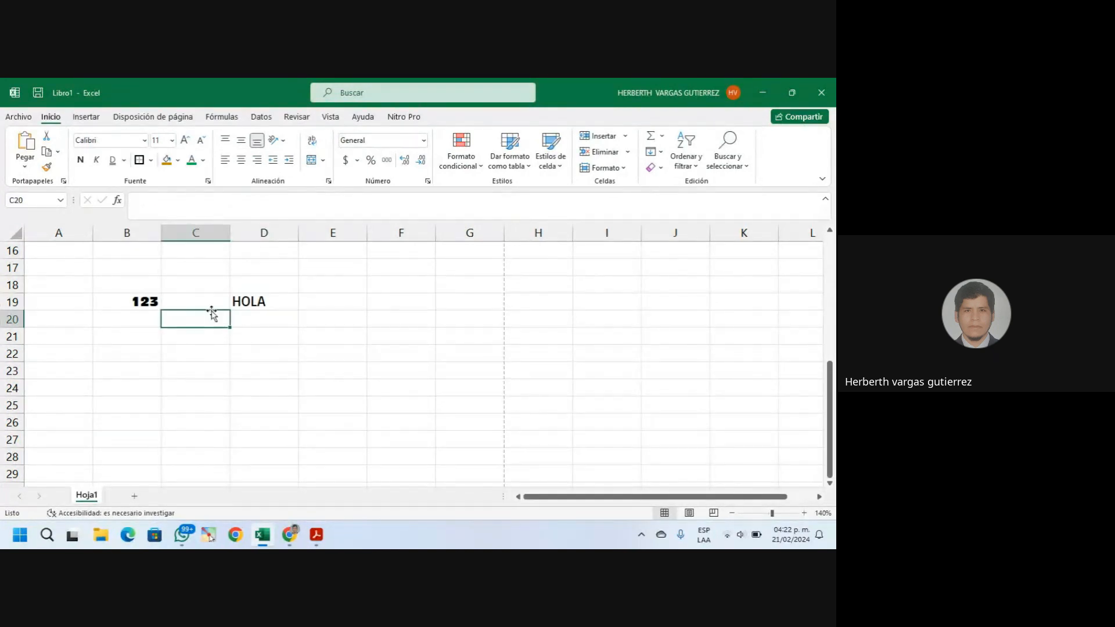
# Increase the font size of 123 in B19 and HOLA in D19 to 12
pyautogui.click(145, 301)
pyautogui.click(185, 140)
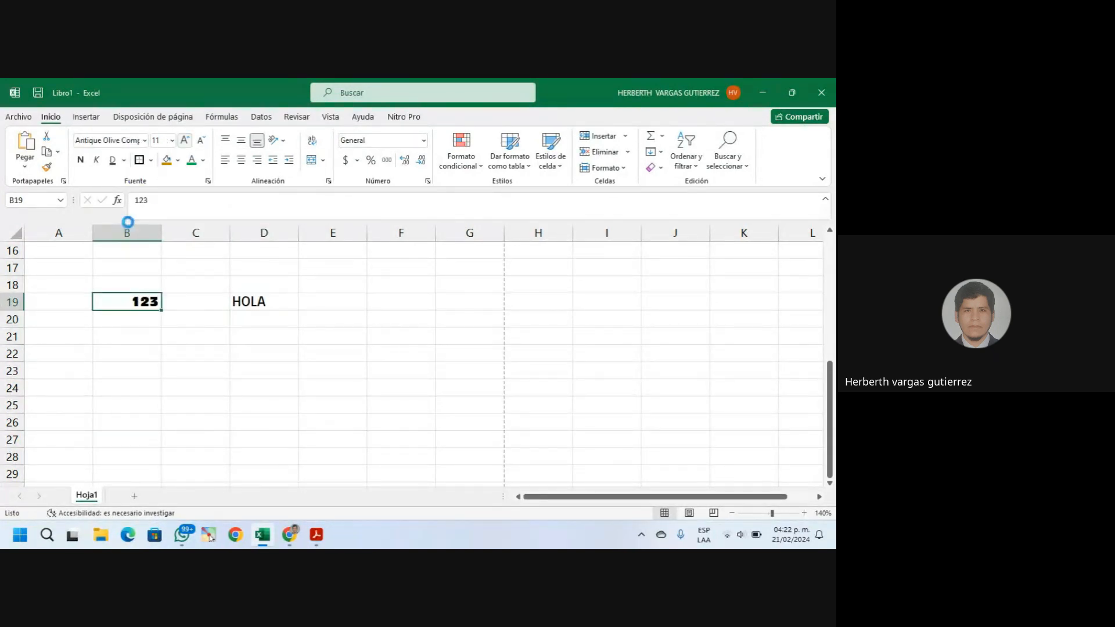
pyautogui.click(253, 301)
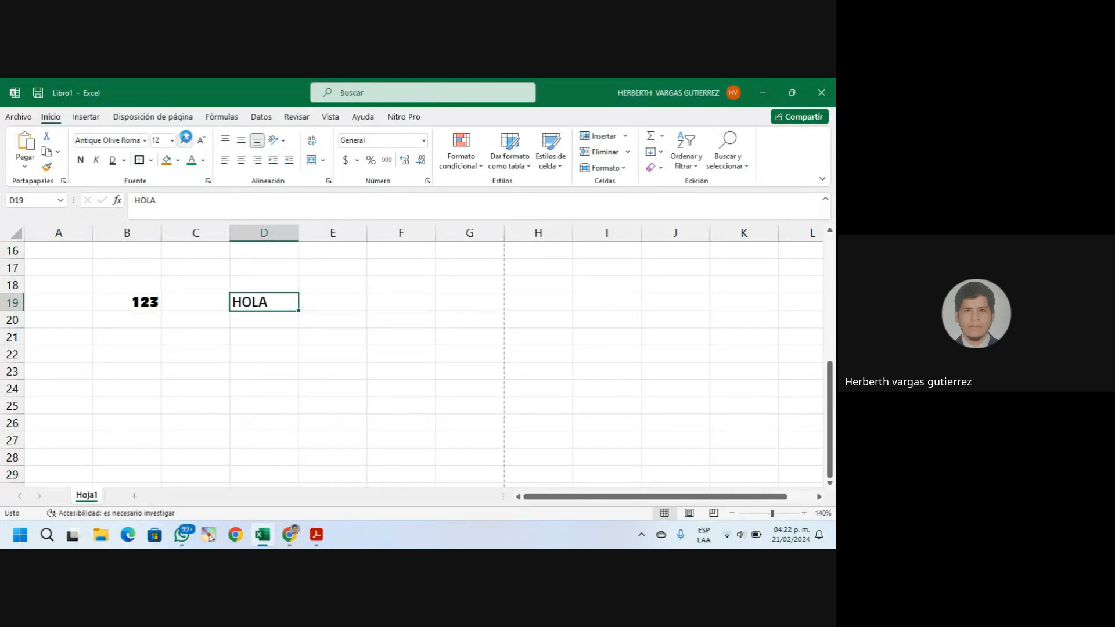
pyautogui.click(187, 141)
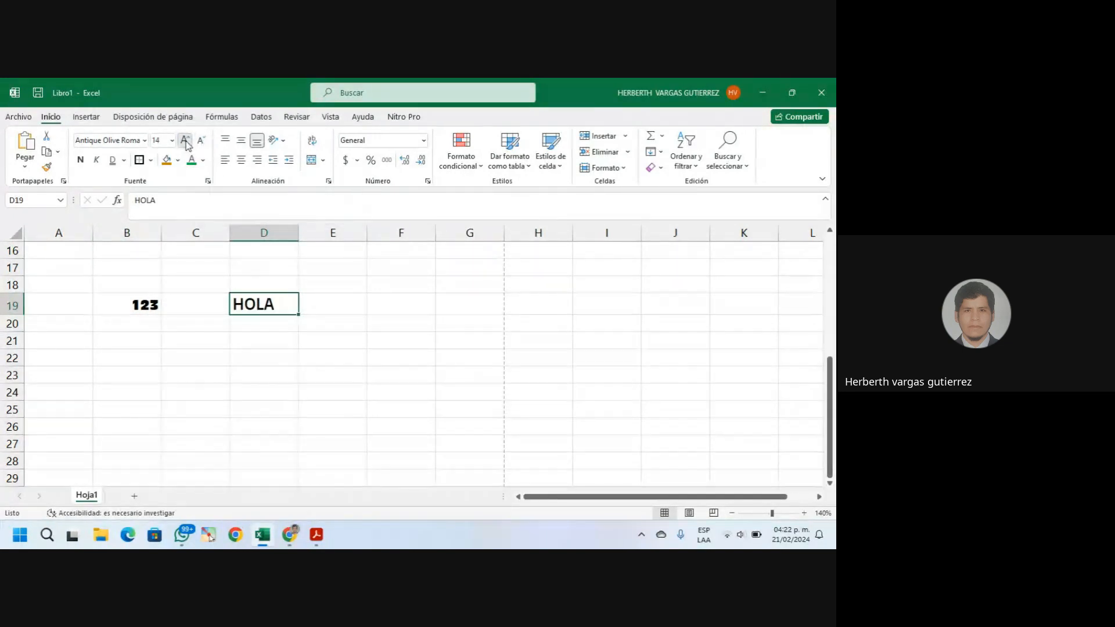
pyautogui.click(187, 141)
pyautogui.click(201, 142)
pyautogui.click(201, 142)
pyautogui.click(201, 142)
pyautogui.click(184, 140)
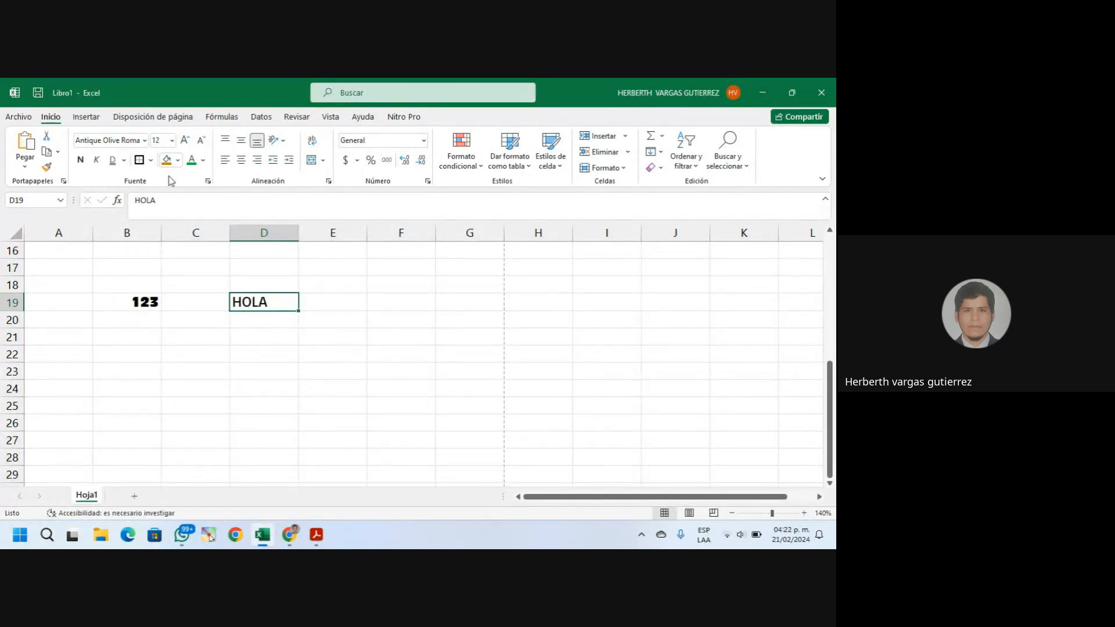
# Fill 123 down from B19 to B23 and HOLA down from D19 to D23
pyautogui.click(148, 302)
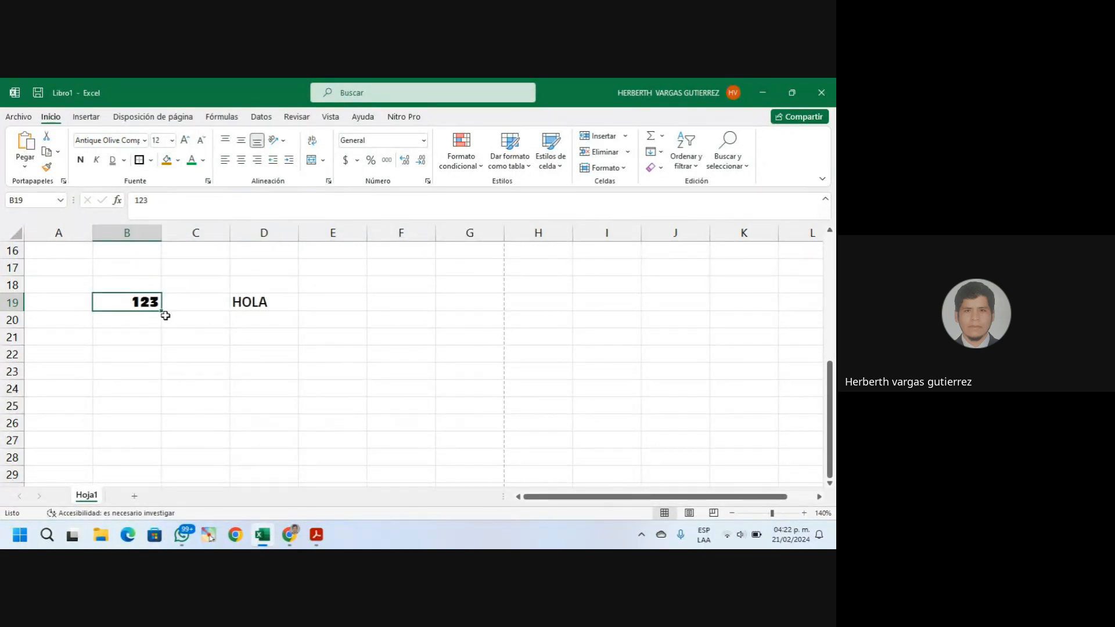
pyautogui.moveTo(163, 311); pyautogui.dragTo(162, 374)
pyautogui.click(262, 303)
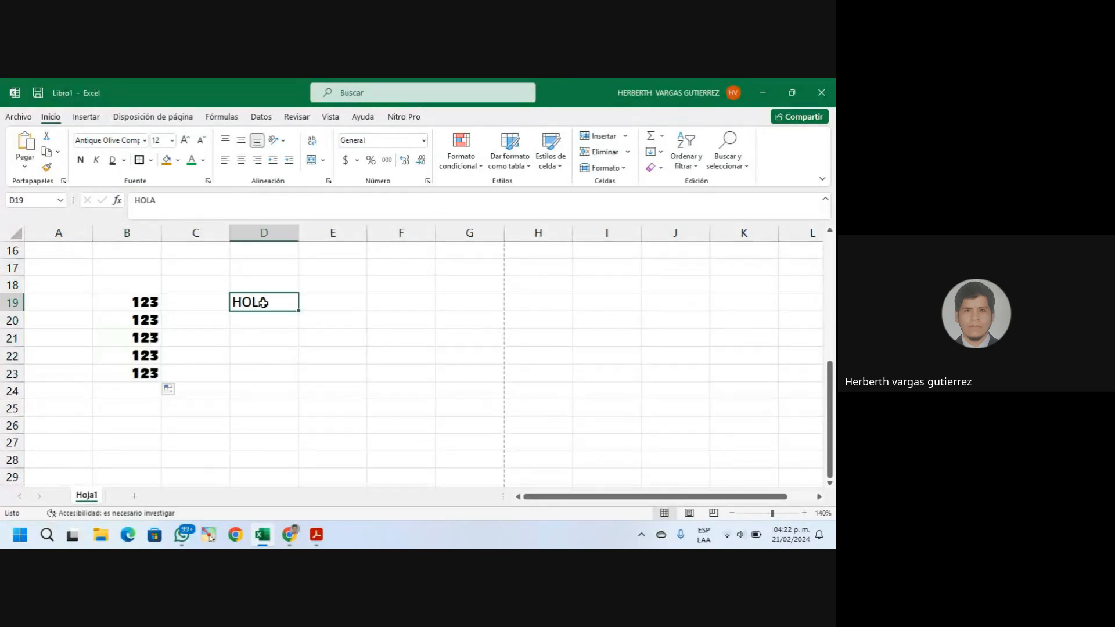
pyautogui.moveTo(299, 313); pyautogui.dragTo(301, 378)
# Make 123 in B19 bold and HOLA in D19 italic
pyautogui.click(144, 305)
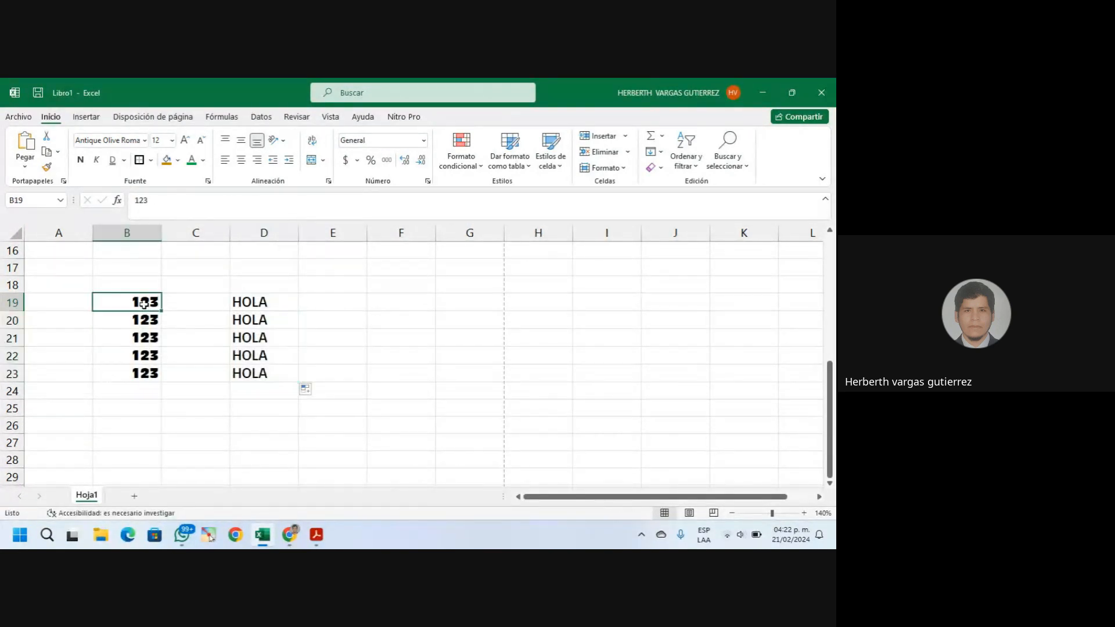
pyautogui.click(81, 160)
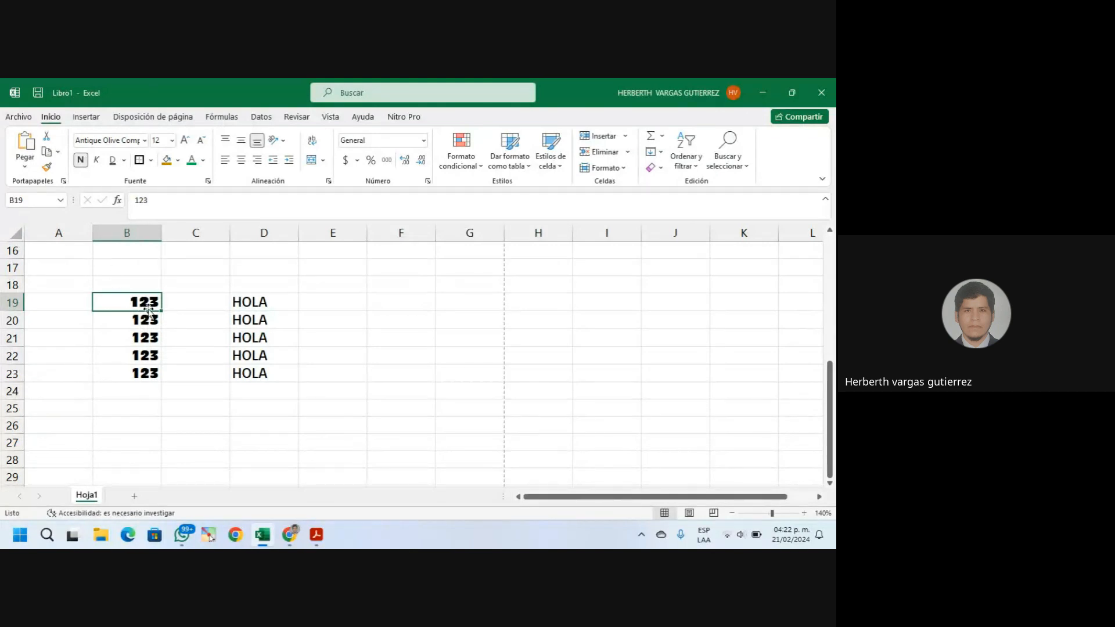
pyautogui.click(249, 298)
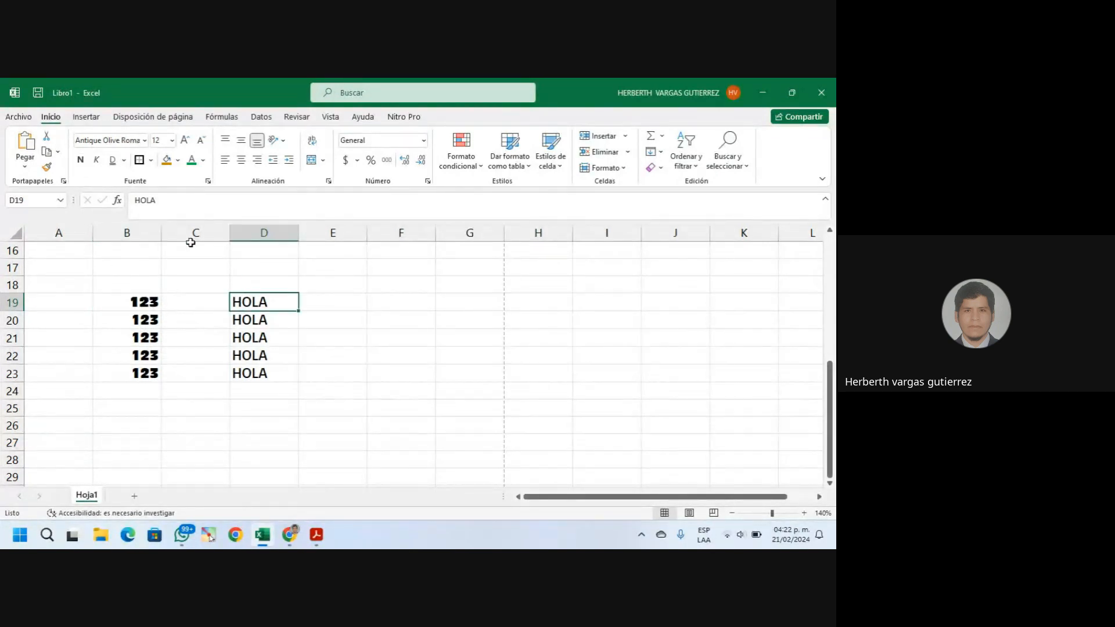
pyautogui.click(97, 161)
# Apply a single underline to 123 in B20 and a double underline to HOLA in D20
pyautogui.click(130, 319)
pyautogui.click(124, 160)
pyautogui.click(139, 177)
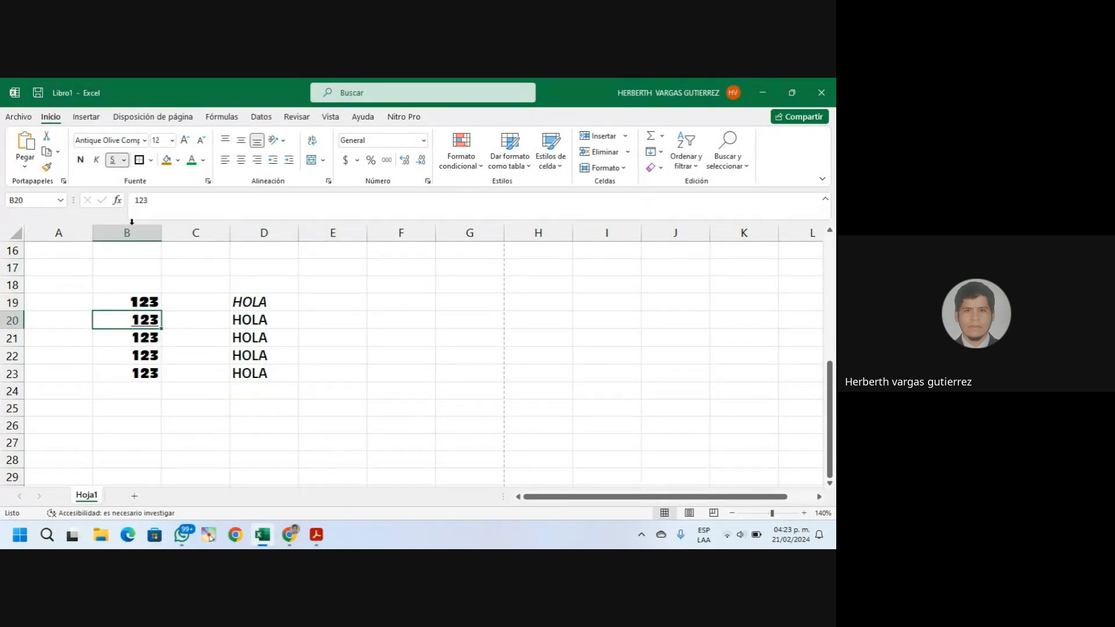
pyautogui.click(228, 320)
pyautogui.click(124, 161)
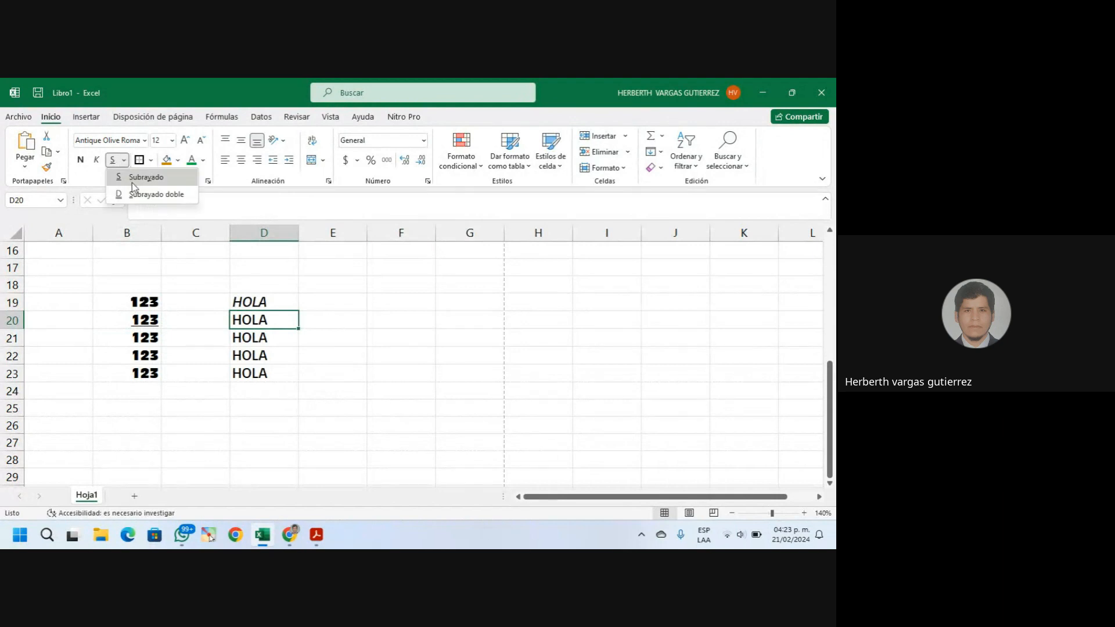
pyautogui.click(143, 193)
pyautogui.click(288, 360)
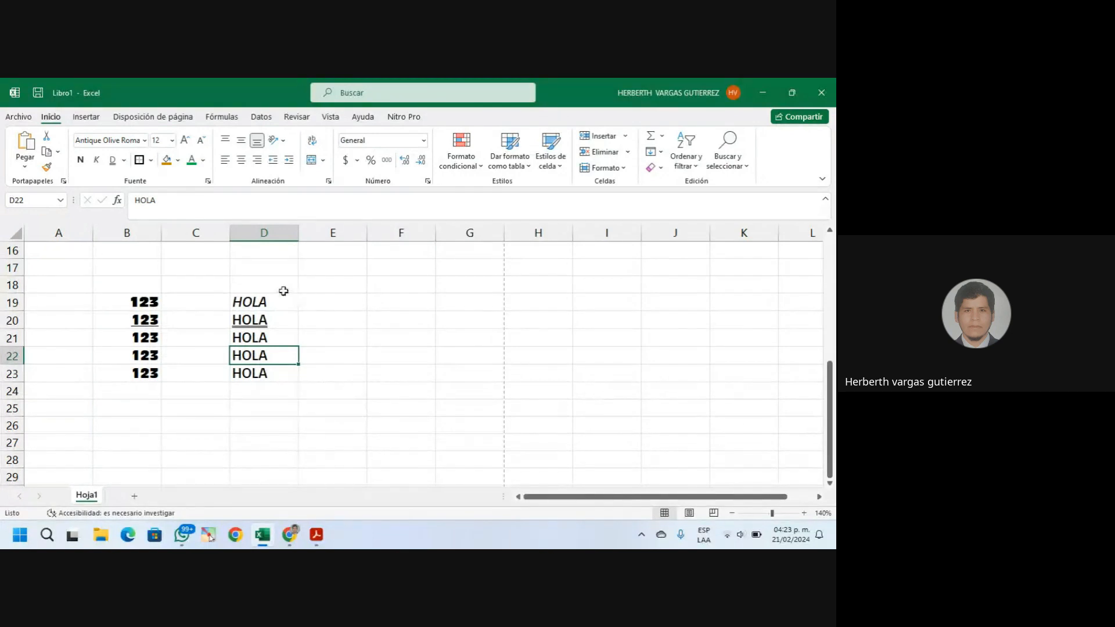
pyautogui.click(149, 287)
pyautogui.moveTo(142, 303); pyautogui.dragTo(149, 363)
pyautogui.click(179, 335)
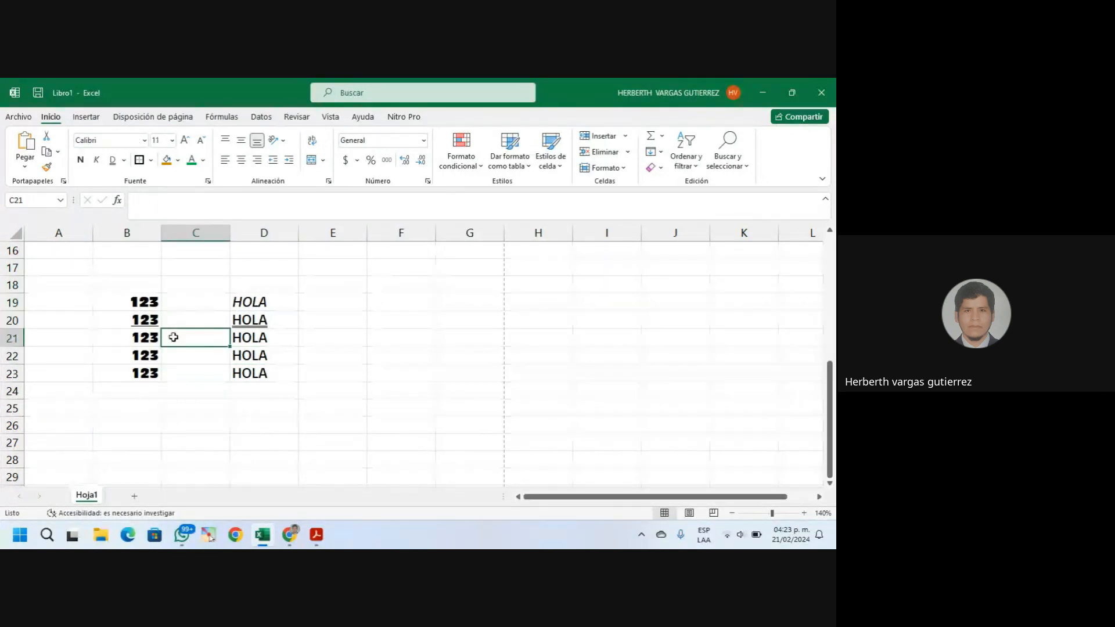
pyautogui.click(113, 302)
pyautogui.click(257, 300)
pyautogui.click(146, 346)
pyautogui.click(142, 387)
# Apply all borders (Todos los bordes) to the 123 cells B19:B23
pyautogui.moveTo(144, 302); pyautogui.dragTo(117, 367)
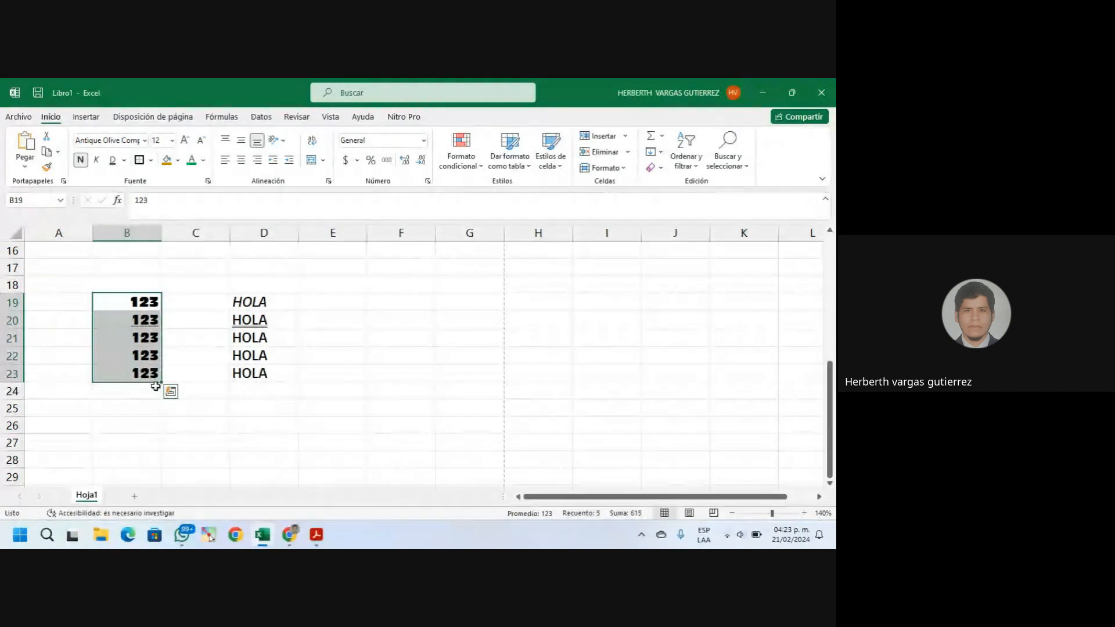
pyautogui.click(151, 161)
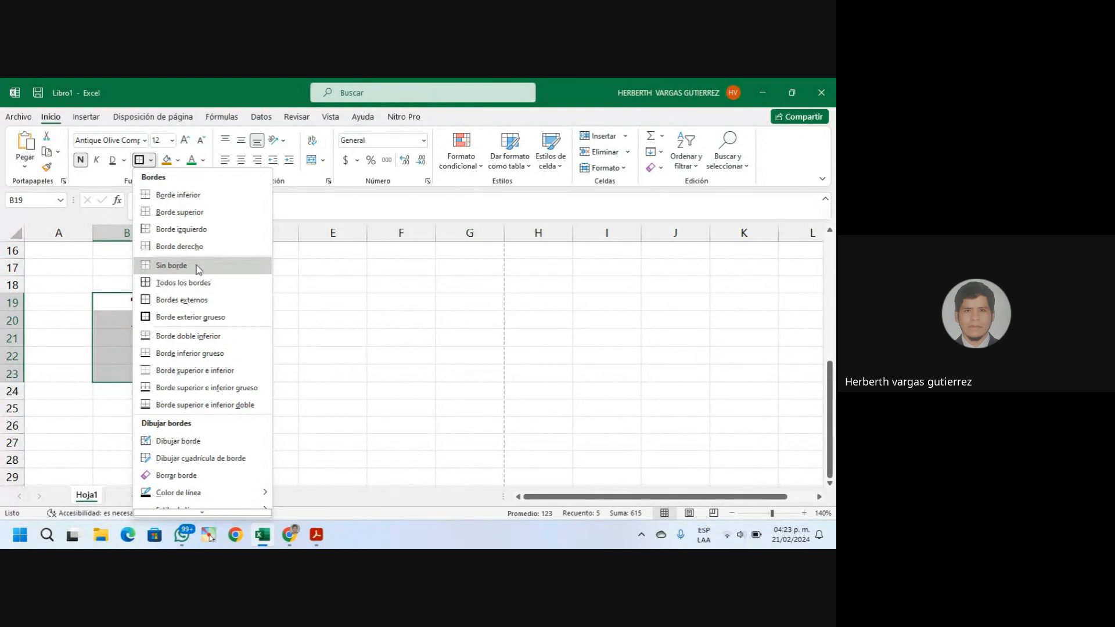
pyautogui.click(181, 283)
pyautogui.click(179, 298)
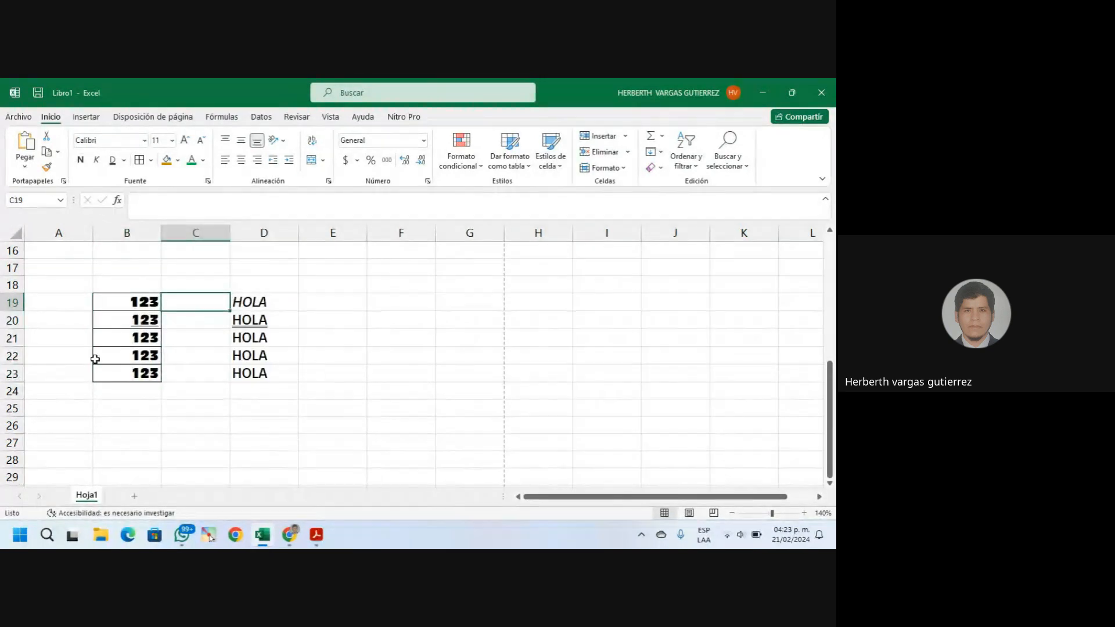
pyautogui.click(152, 422)
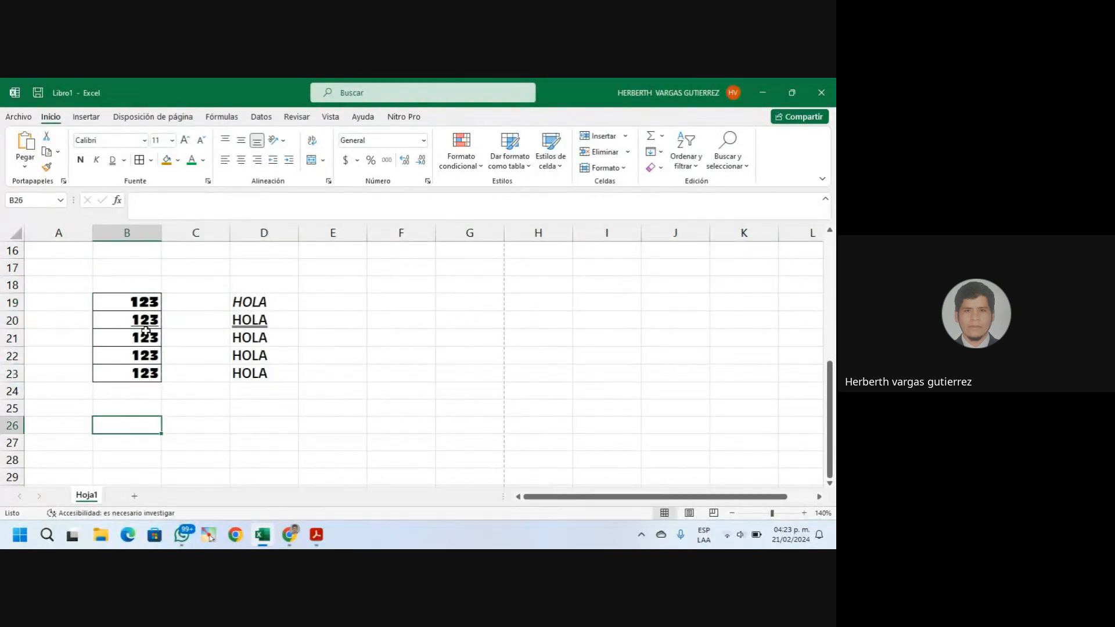
# Remove all borders from the 123 cells B19:B23 with Sin borde
pyautogui.moveTo(123, 301); pyautogui.dragTo(124, 373)
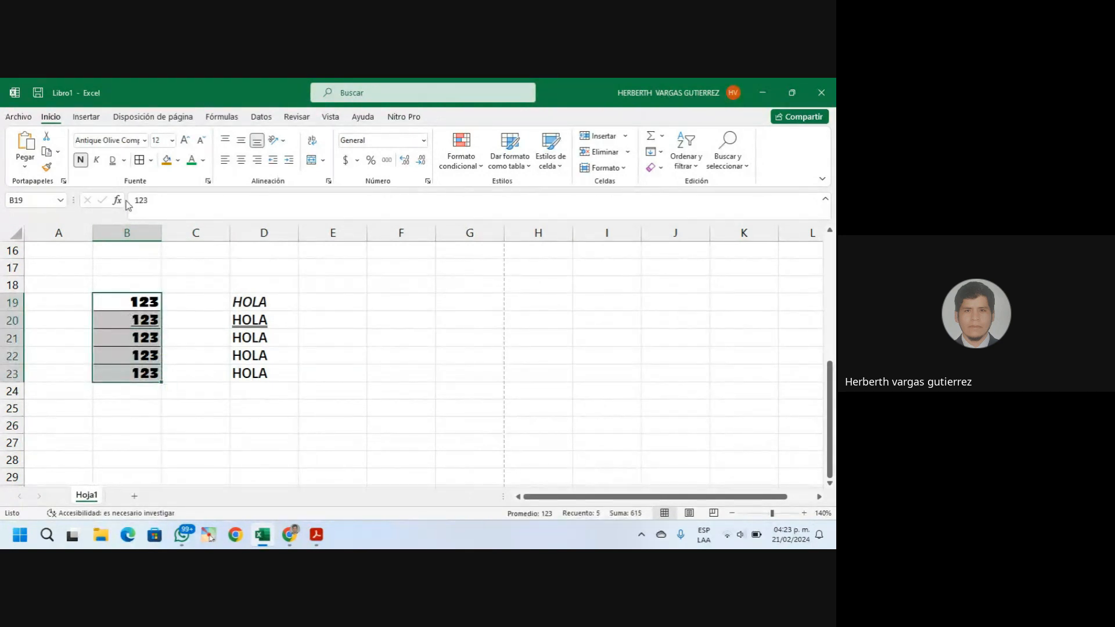
pyautogui.click(152, 164)
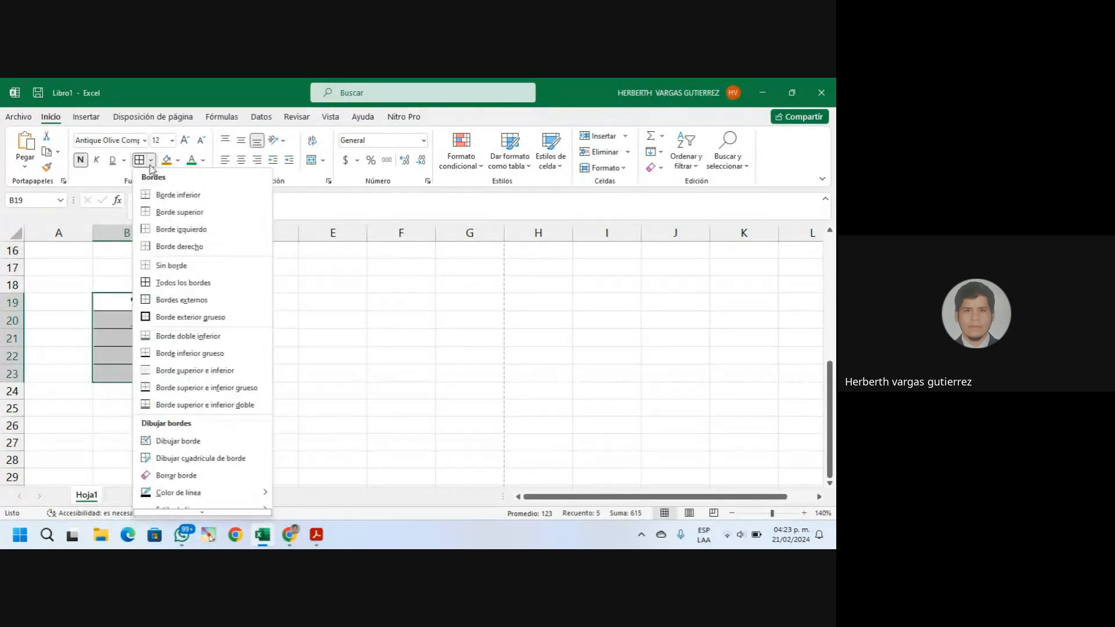
pyautogui.click(158, 267)
pyautogui.click(187, 338)
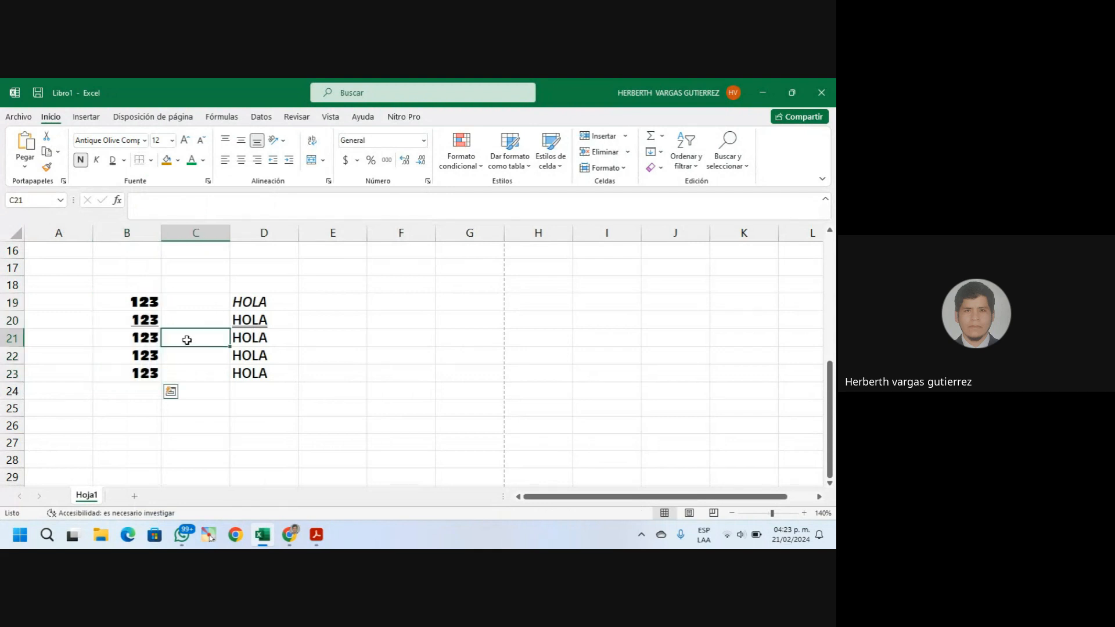
pyautogui.click(124, 355)
pyautogui.click(121, 278)
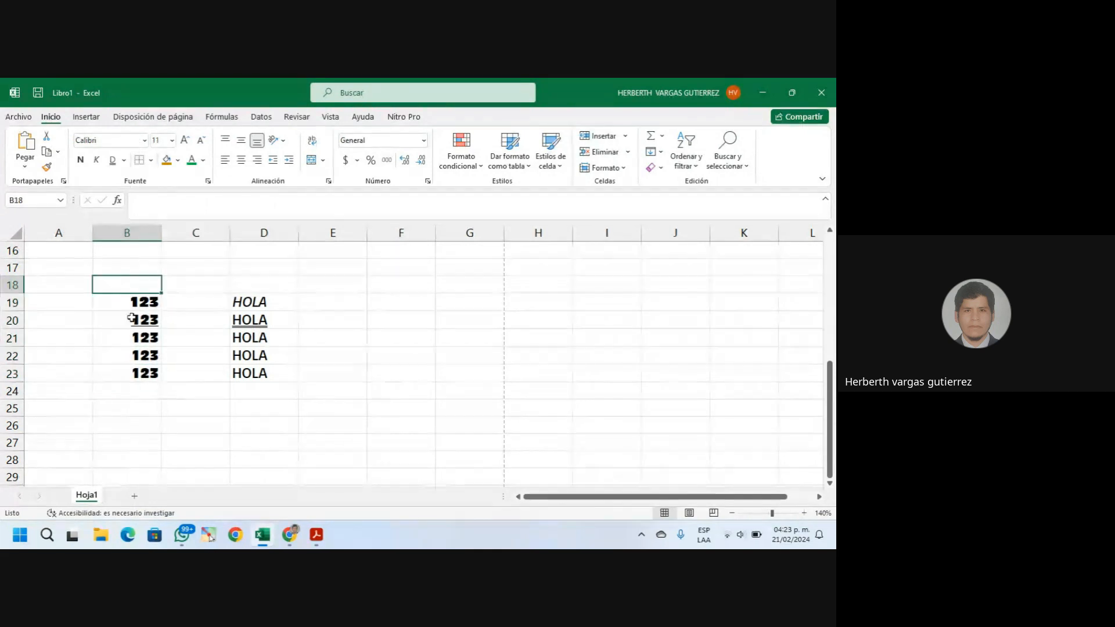
pyautogui.click(105, 316)
pyautogui.click(112, 299)
pyautogui.click(133, 288)
pyautogui.click(113, 302)
pyautogui.click(142, 289)
pyautogui.click(129, 301)
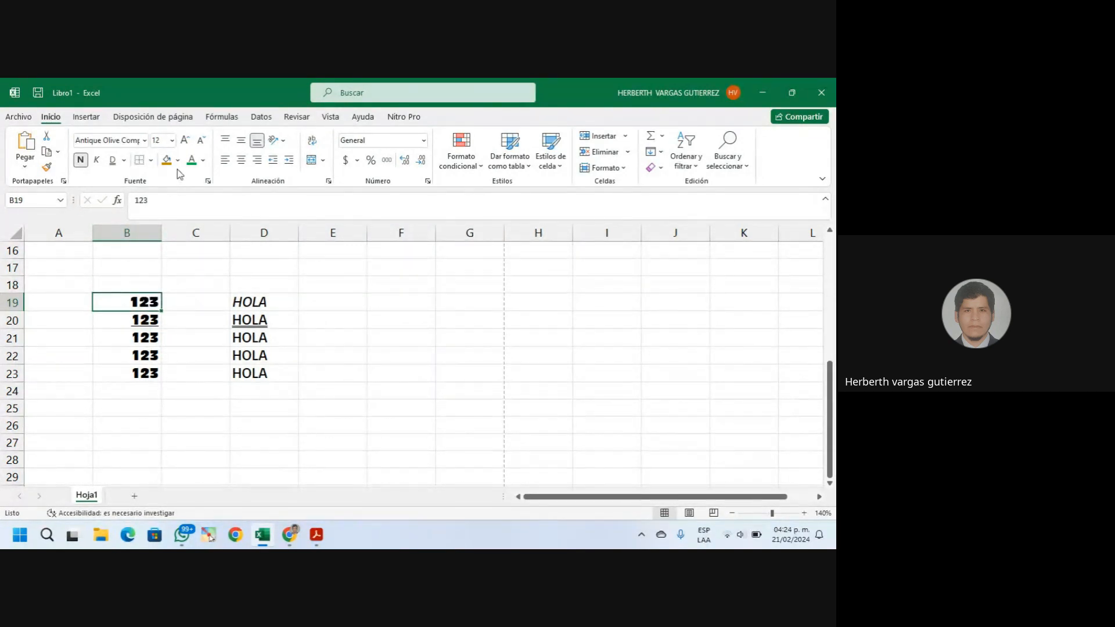
# Set the border line color (Color de línea) to standard red
pyautogui.click(151, 161)
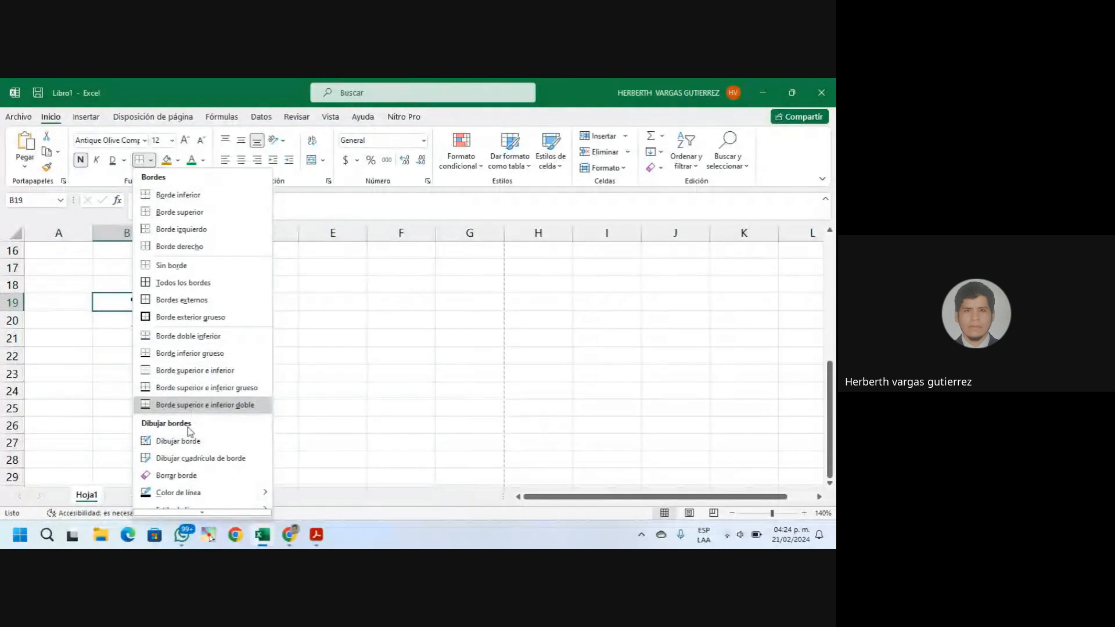
pyautogui.moveTo(174, 497)
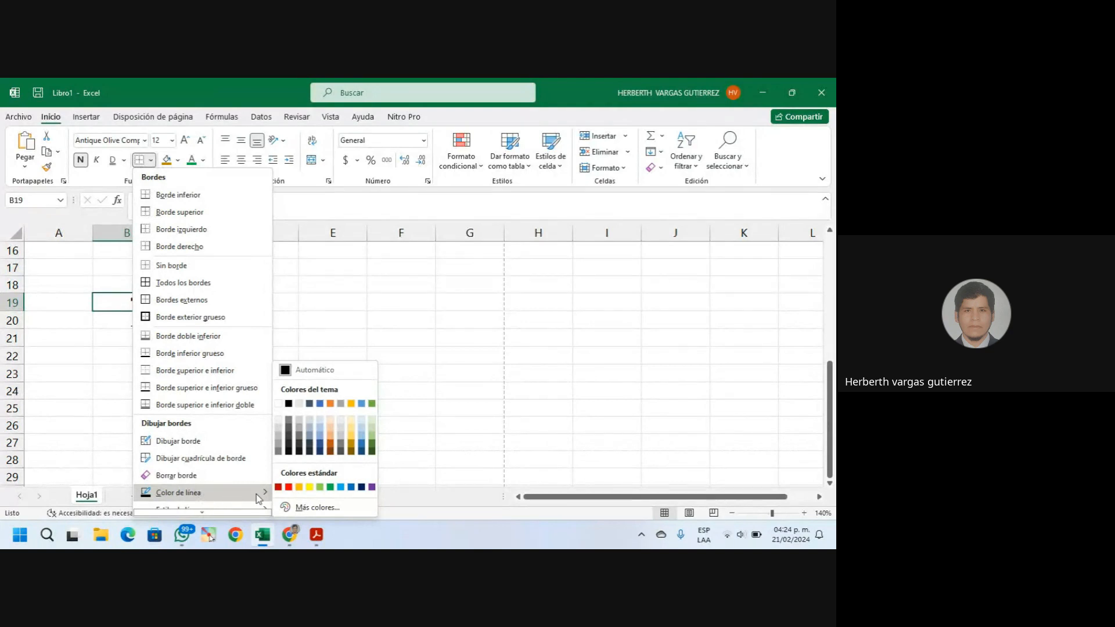
pyautogui.click(289, 487)
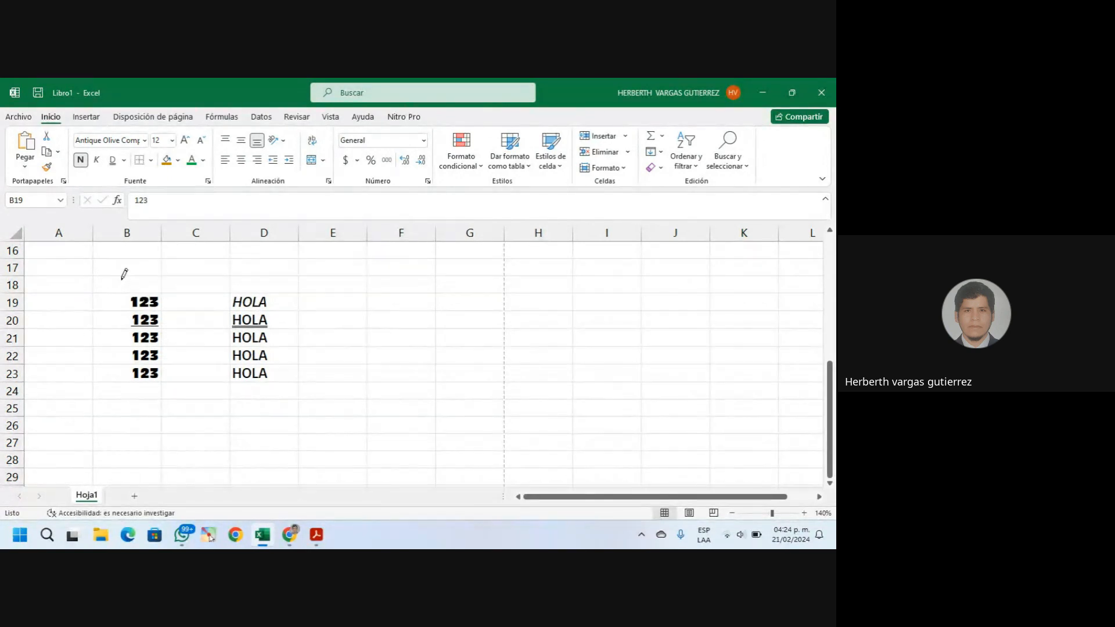
# Draw a red outline around the 123 cells B19:B23 and undo it
pyautogui.moveTo(124, 294); pyautogui.dragTo(119, 367)
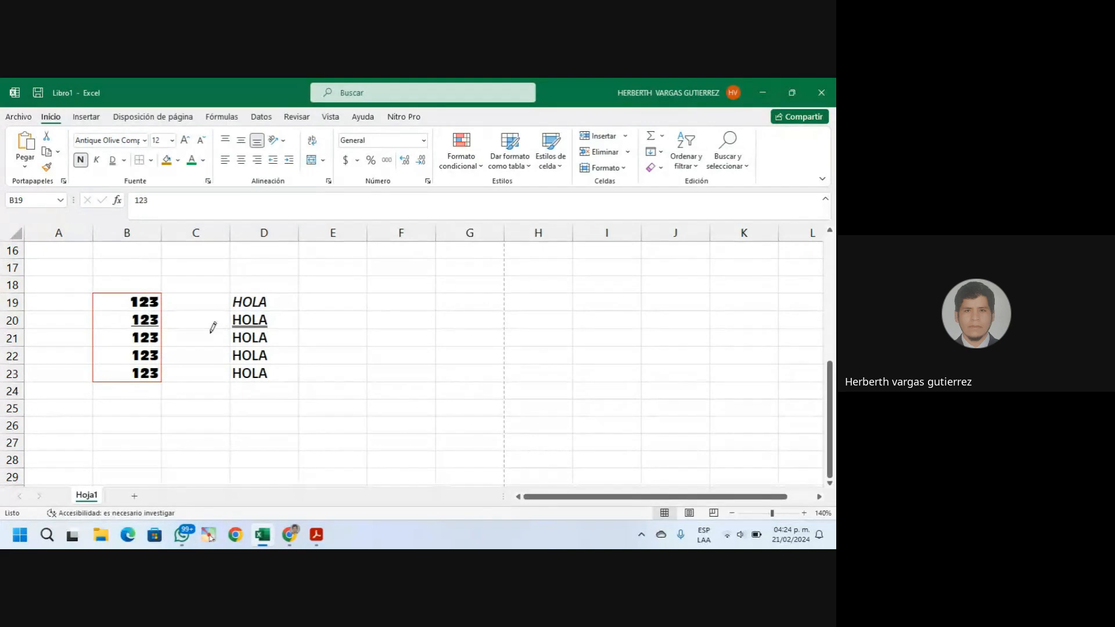
pyautogui.click(176, 366)
pyautogui.click(135, 302)
pyautogui.hotkey('ctrl', 'n')
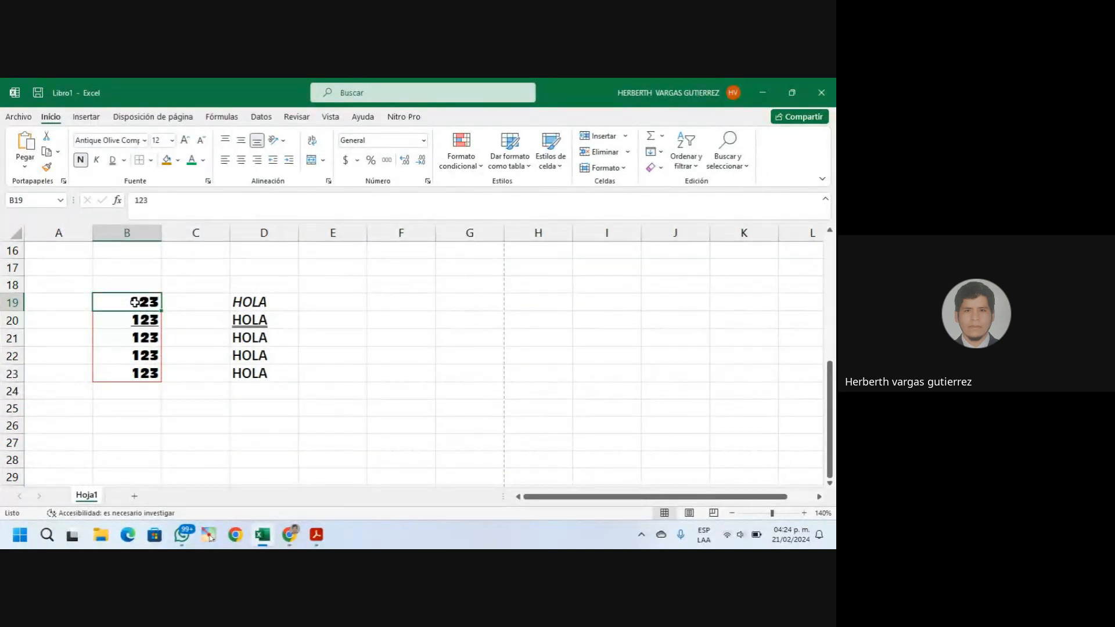
pyautogui.click(178, 315)
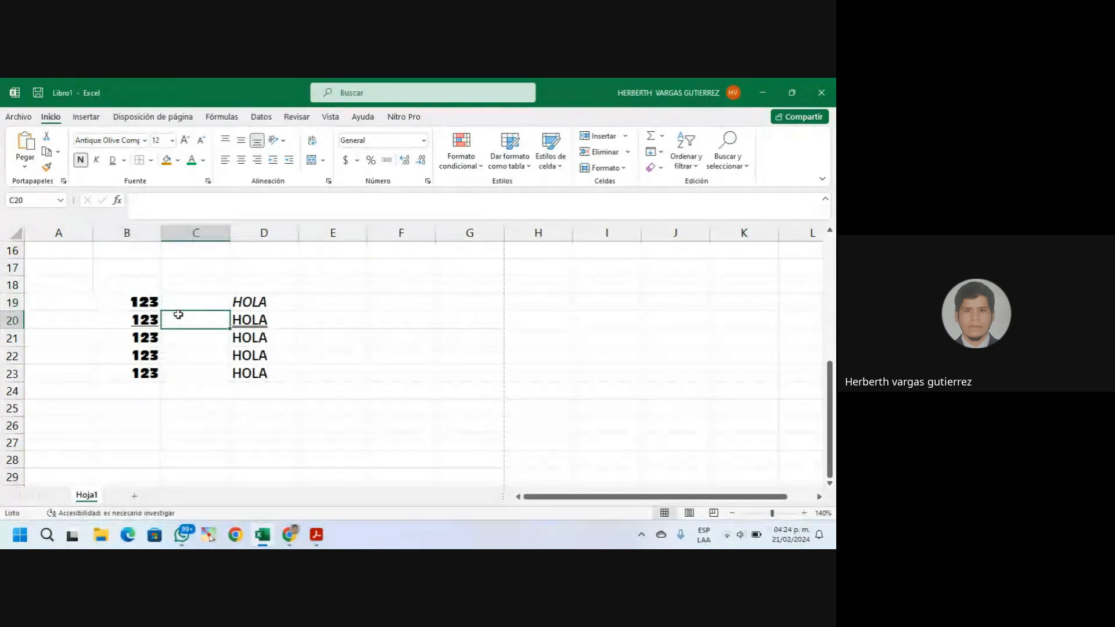
pyautogui.click(151, 160)
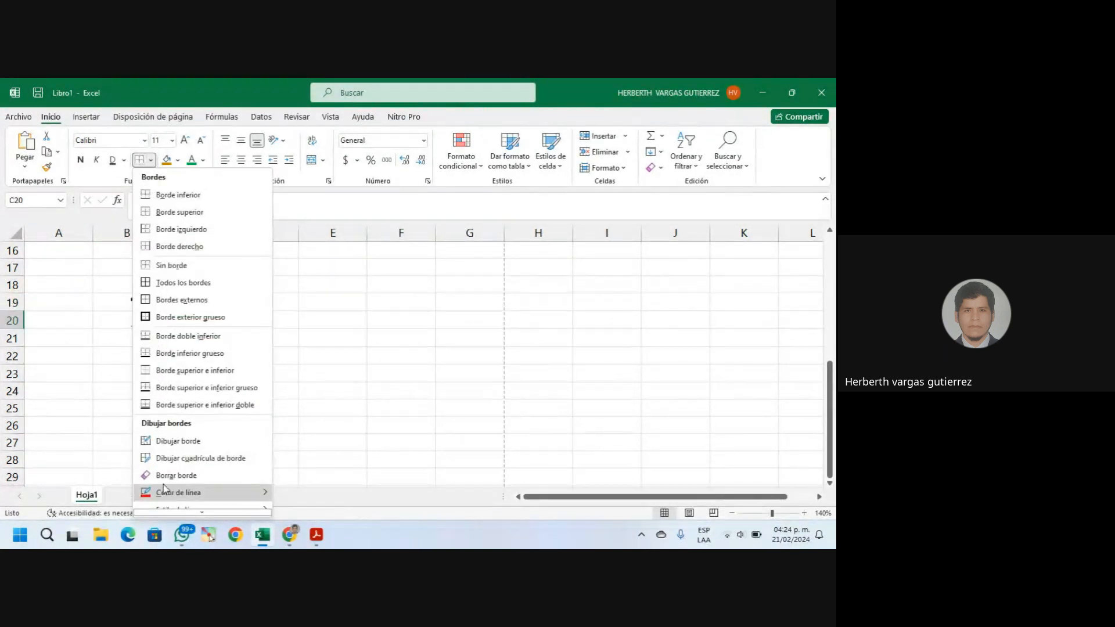
pyautogui.click(61, 368)
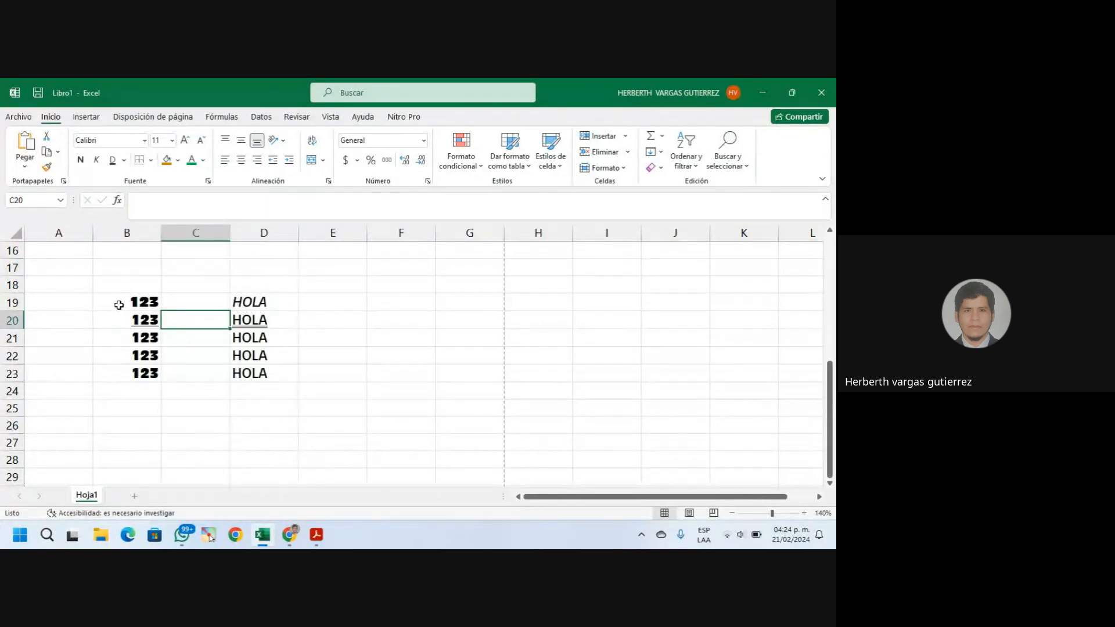
# Apply all borders (Todos los bordes) in red to the 123 cells B19:B23
pyautogui.moveTo(119, 301); pyautogui.dragTo(124, 374)
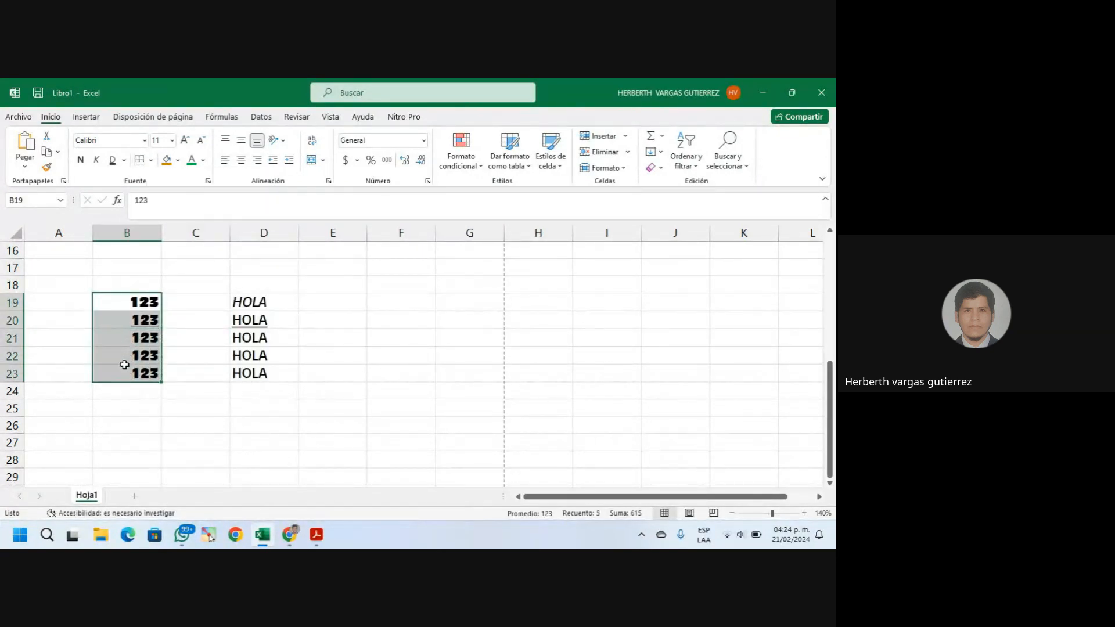
pyautogui.click(150, 160)
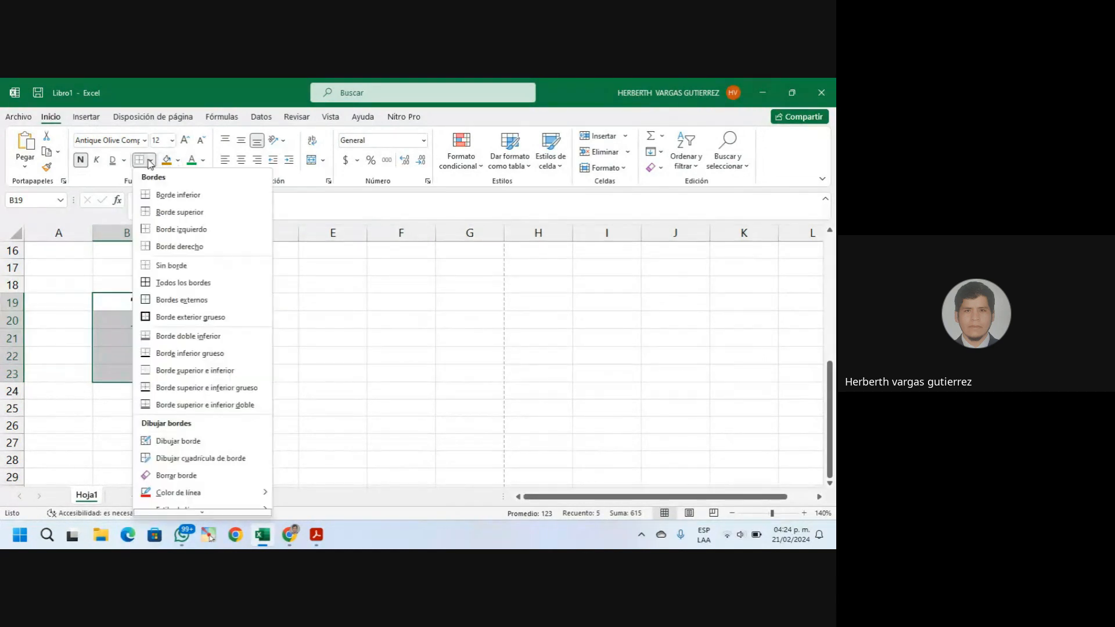
pyautogui.click(173, 284)
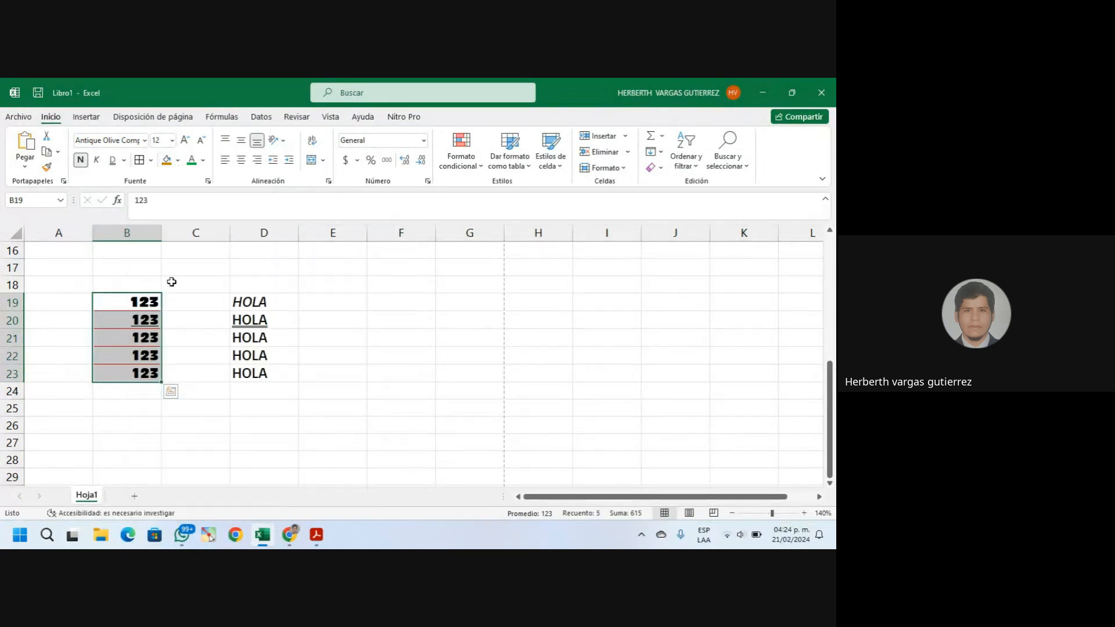
pyautogui.click(185, 425)
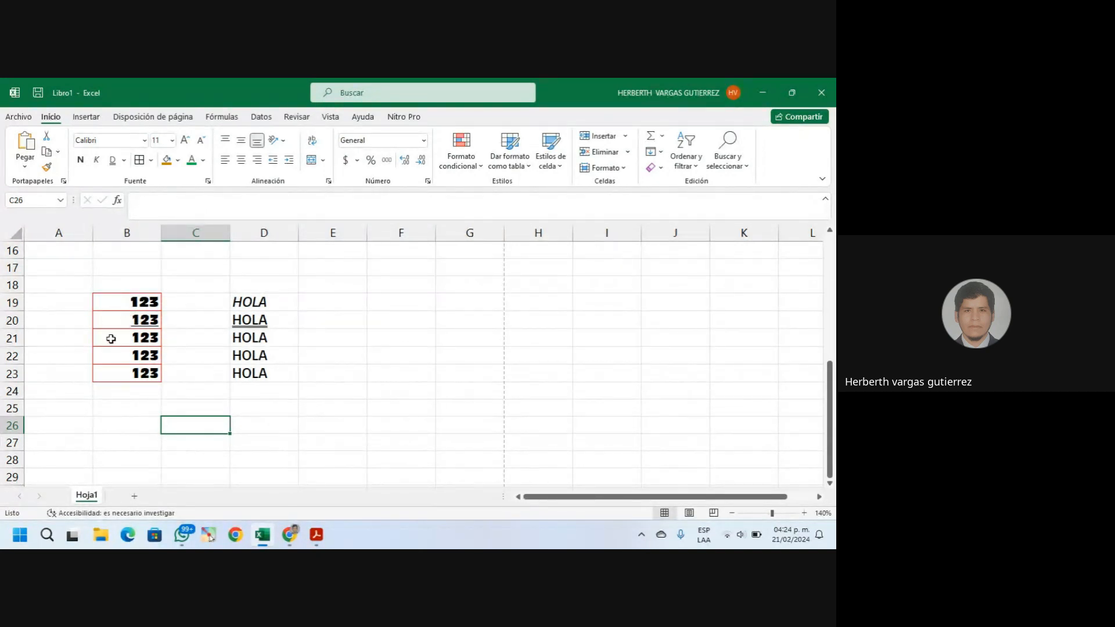
# Set the border line color to standard blue and apply all borders (Todos los bordes) to the HOLA cells D19:D23
pyautogui.click(150, 160)
pyautogui.scroll(-1, 197, 354)
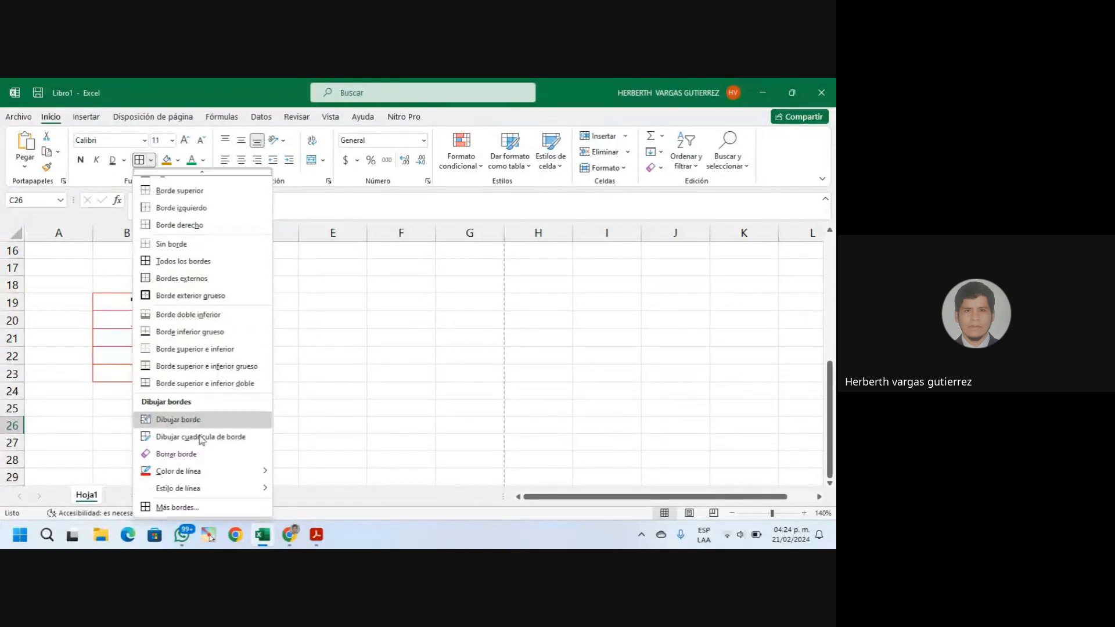
pyautogui.moveTo(237, 476)
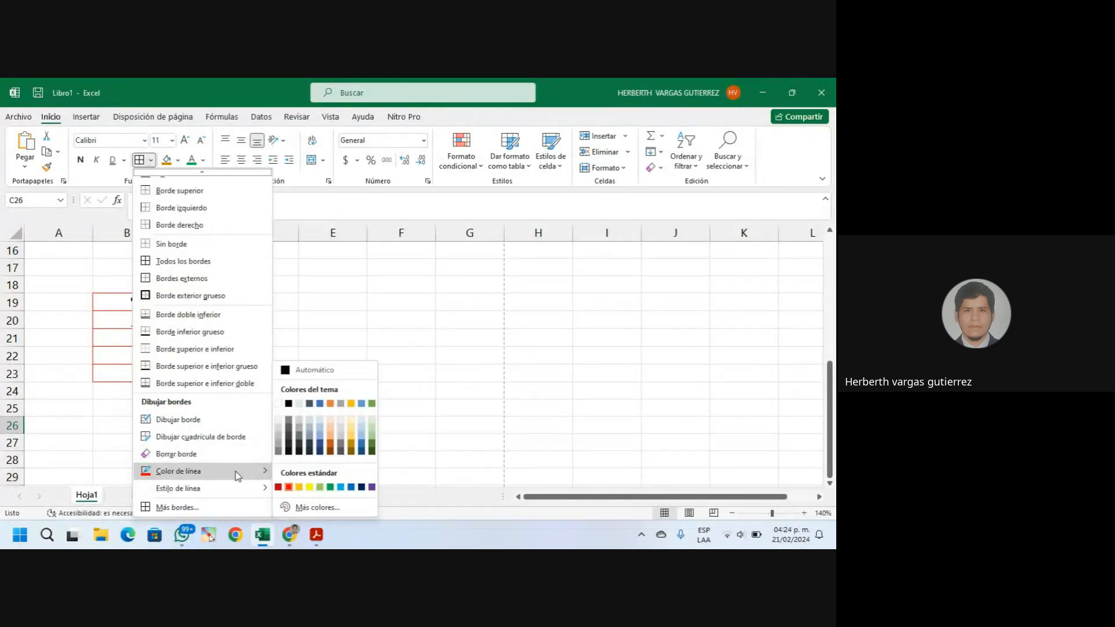
pyautogui.click(352, 487)
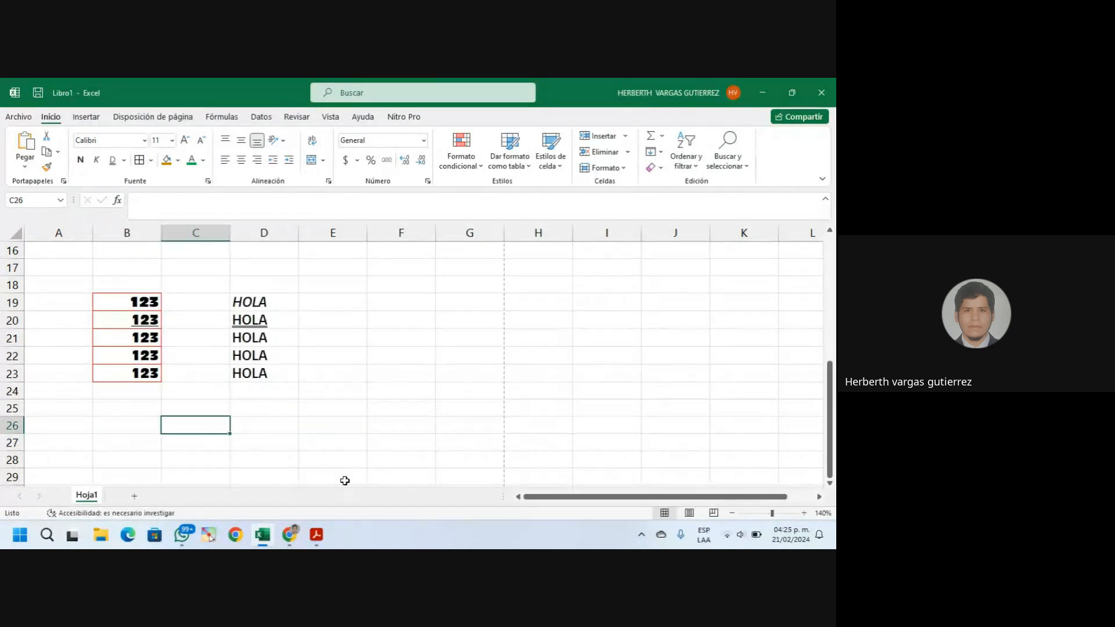
pyautogui.click(260, 302)
pyautogui.moveTo(260, 302); pyautogui.dragTo(256, 367)
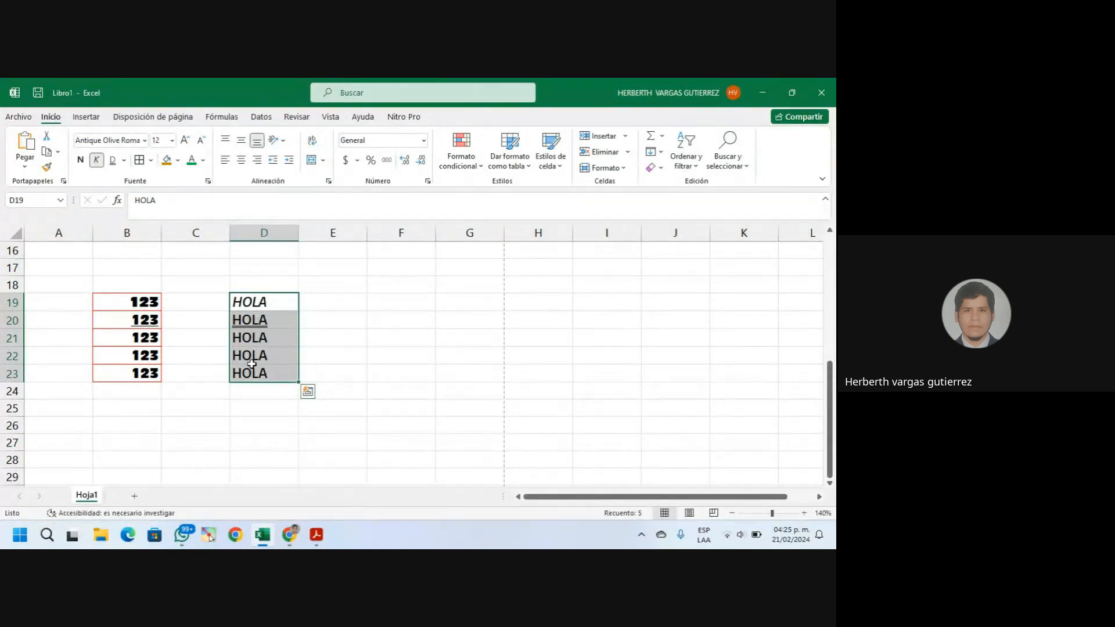
pyautogui.click(151, 160)
pyautogui.click(165, 284)
pyautogui.click(416, 425)
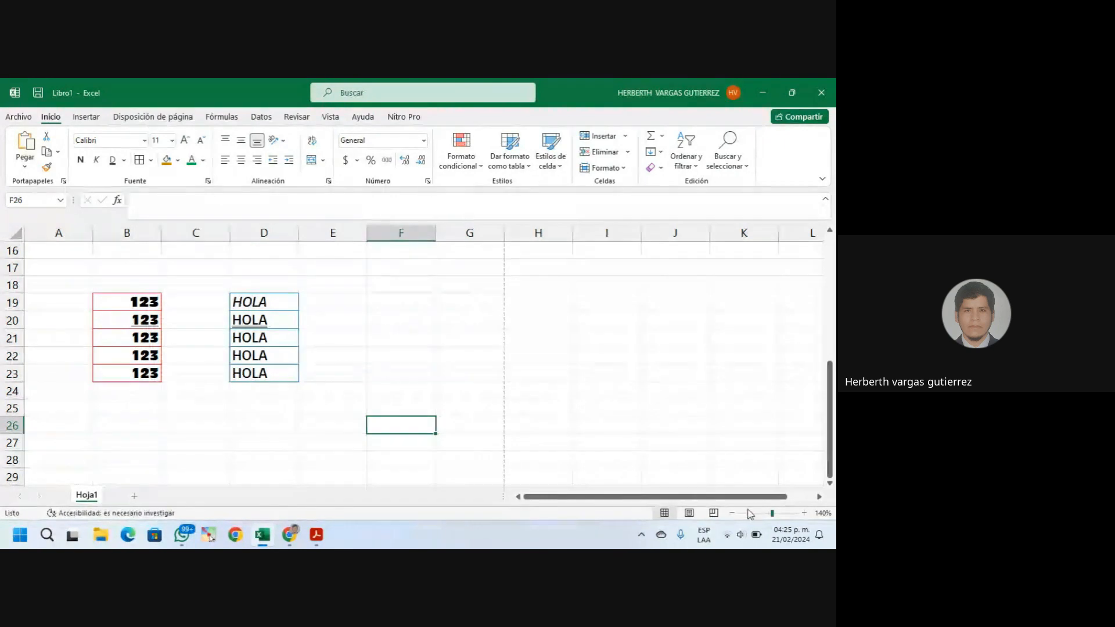
# Zoom the sheet to 160% and point out the bordered ranges B19:B23 and D19:D23
pyautogui.click(804, 513)
pyautogui.click(804, 513)
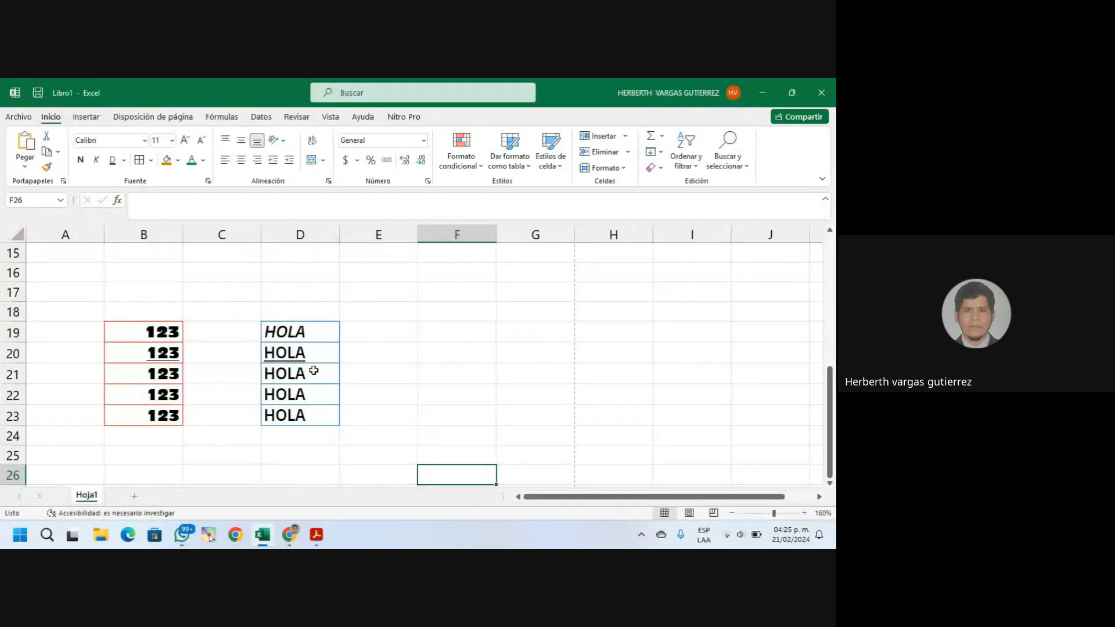
pyautogui.moveTo(135, 331); pyautogui.dragTo(137, 408)
pyautogui.moveTo(287, 333); pyautogui.dragTo(293, 416)
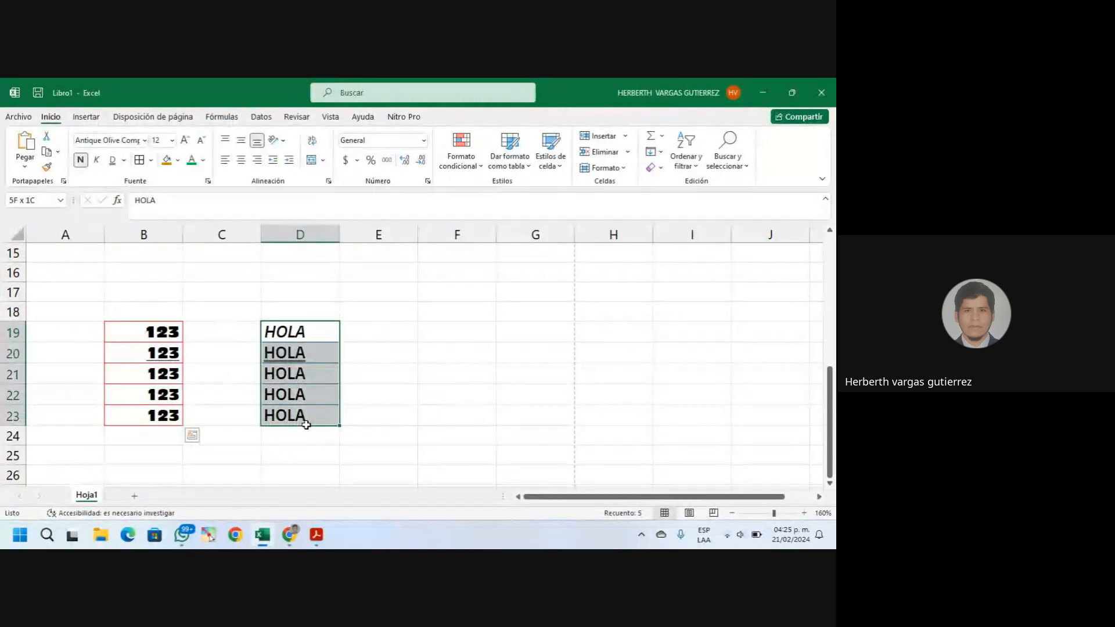
pyautogui.click(204, 399)
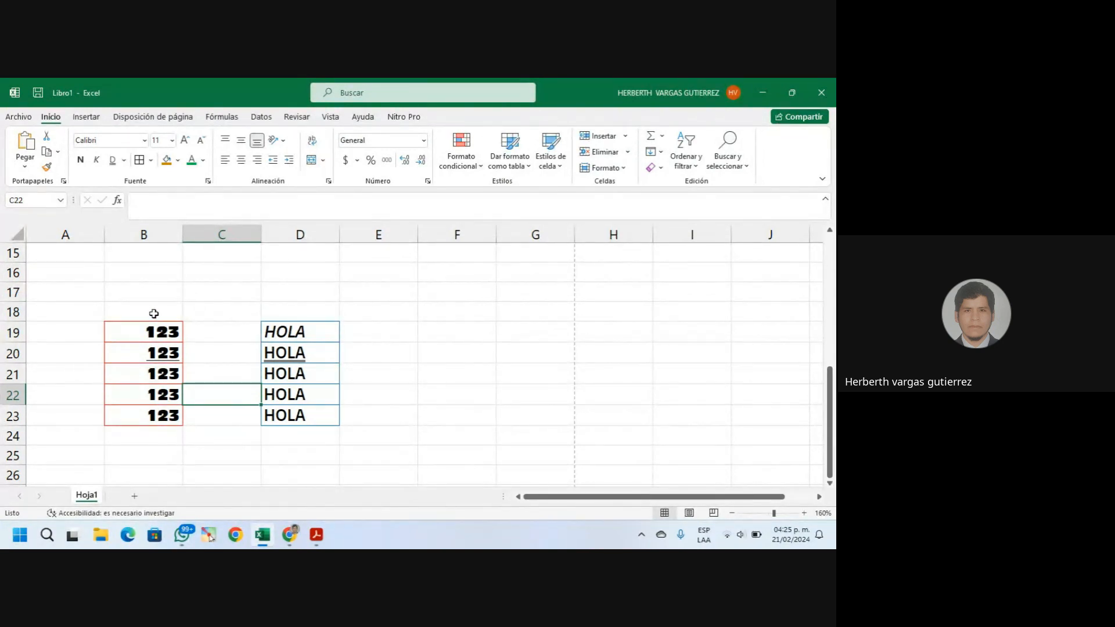
# Switch to the Google Meet call in Chrome, read through the participants' chat messages, and return to Excel
pyautogui.moveTo(289, 531)
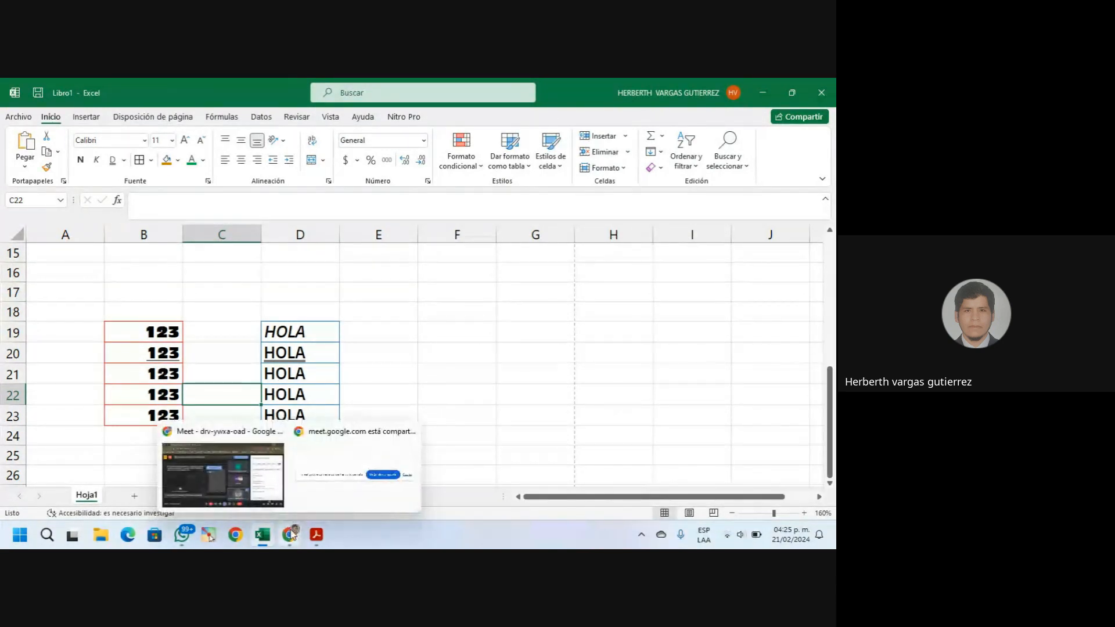
pyautogui.click(254, 485)
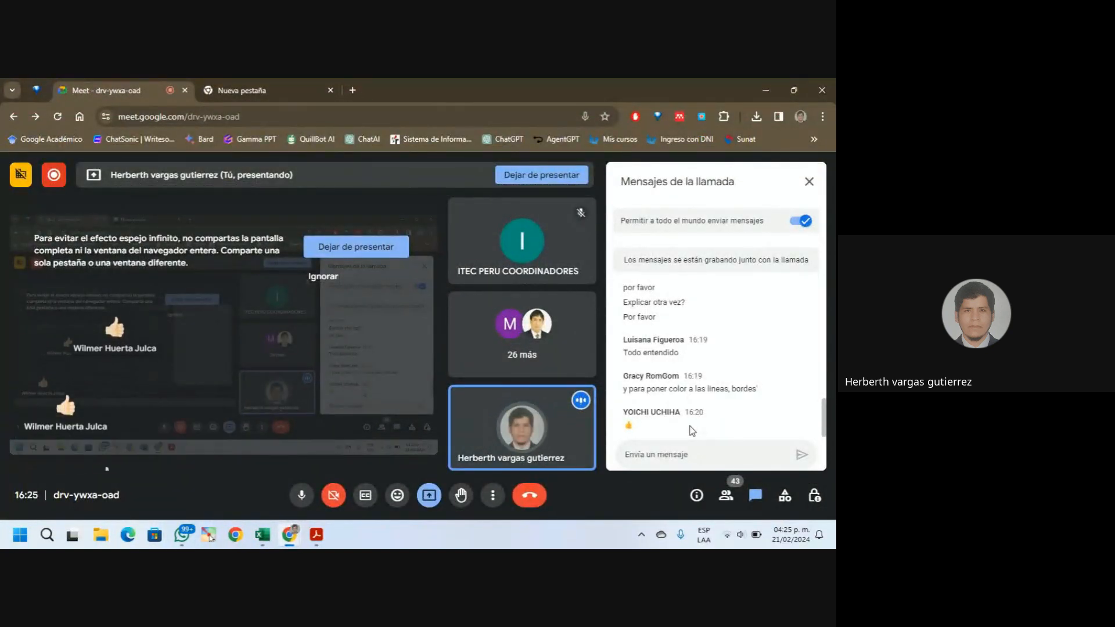
pyautogui.scroll(1, 690, 430)
pyautogui.scroll(3, 691, 431)
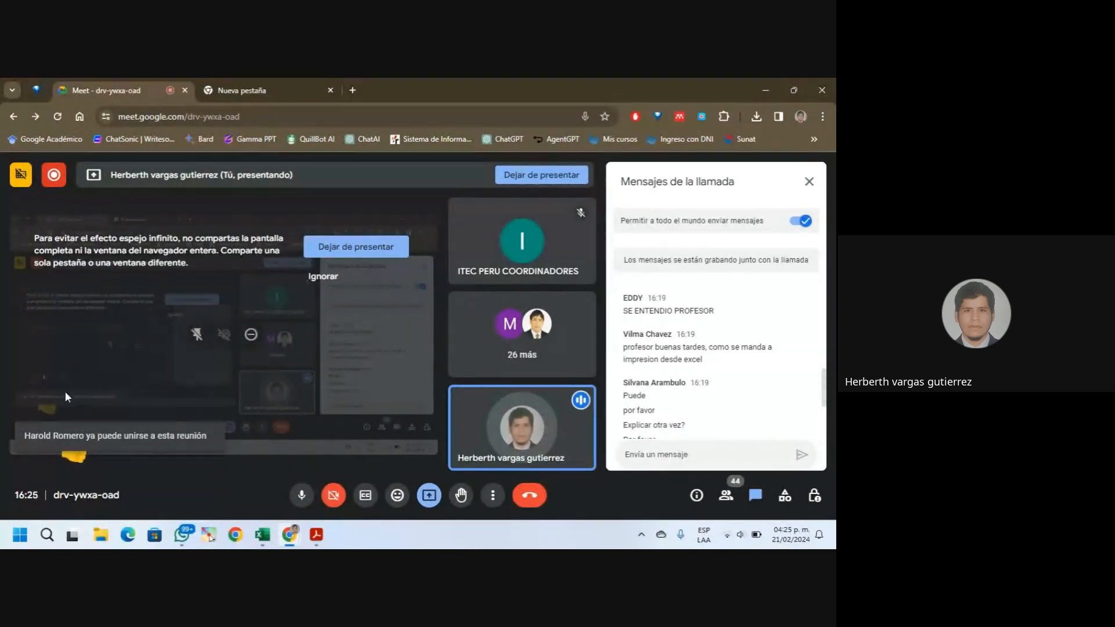
pyautogui.scroll(-3, 673, 356)
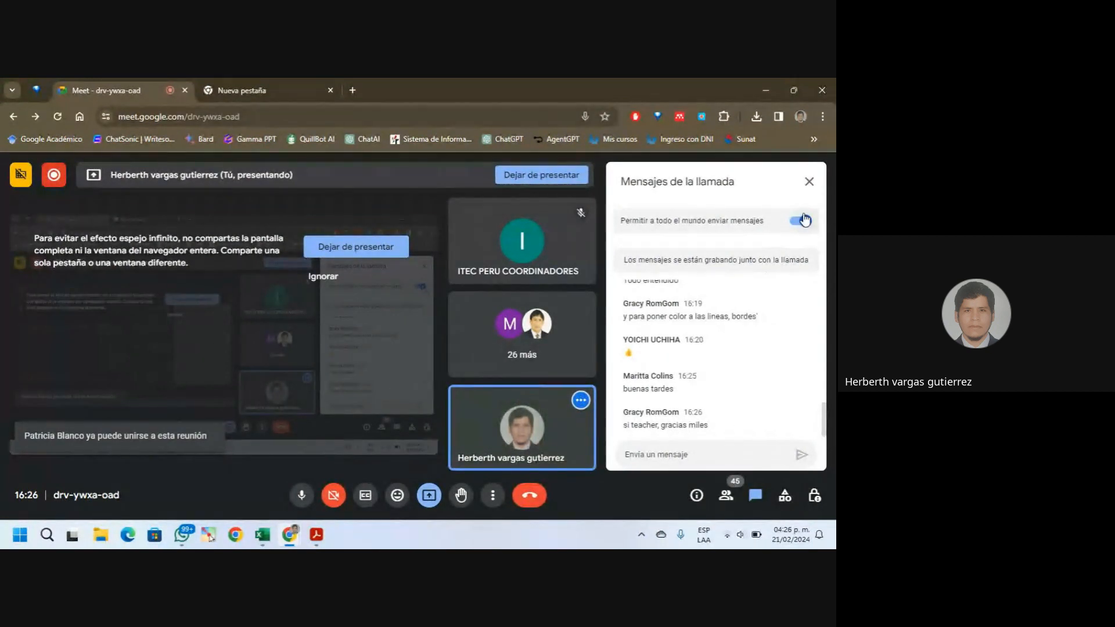
pyautogui.click(766, 90)
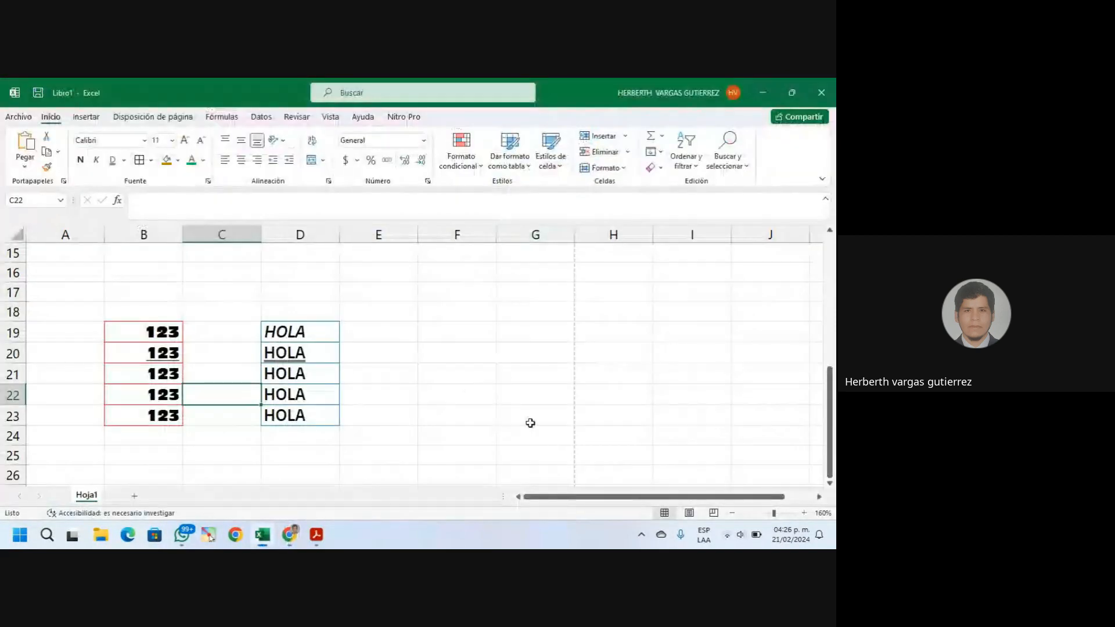
# Switch to the lesson PDF in Acrobat and select the heading GRUPO ALINEACIÓN
pyautogui.click(274, 415)
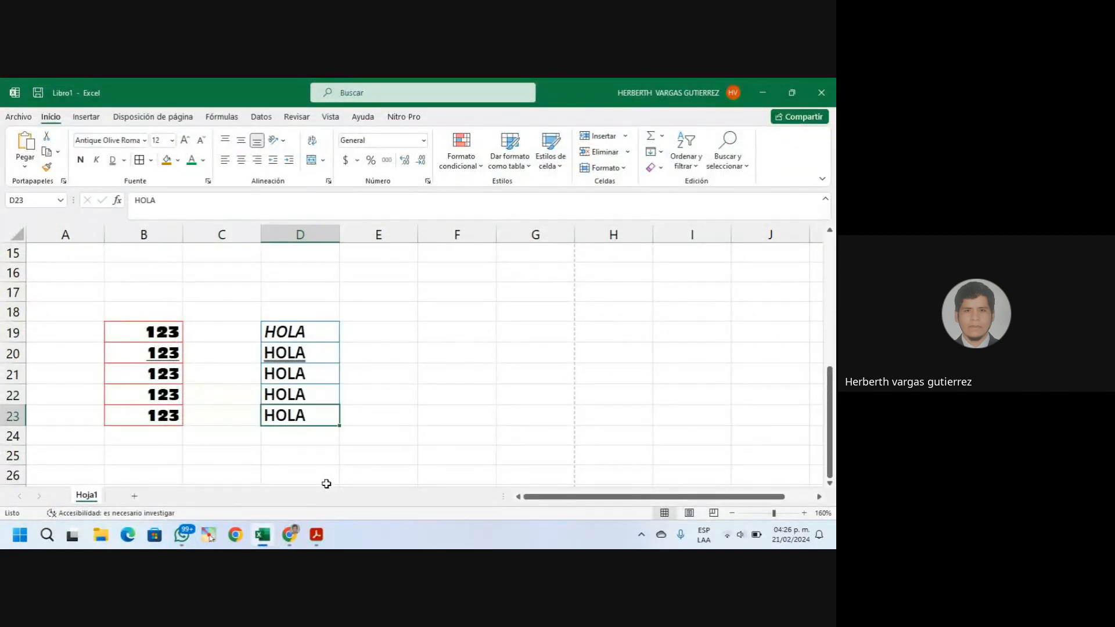
pyautogui.click(317, 534)
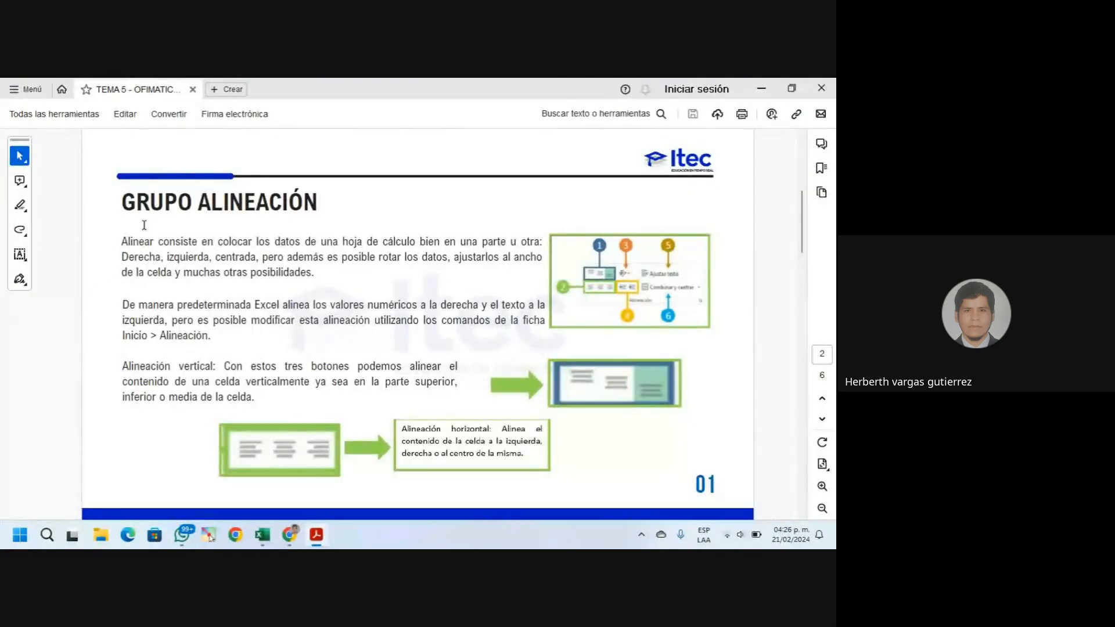
pyautogui.tripleClick(136, 202)
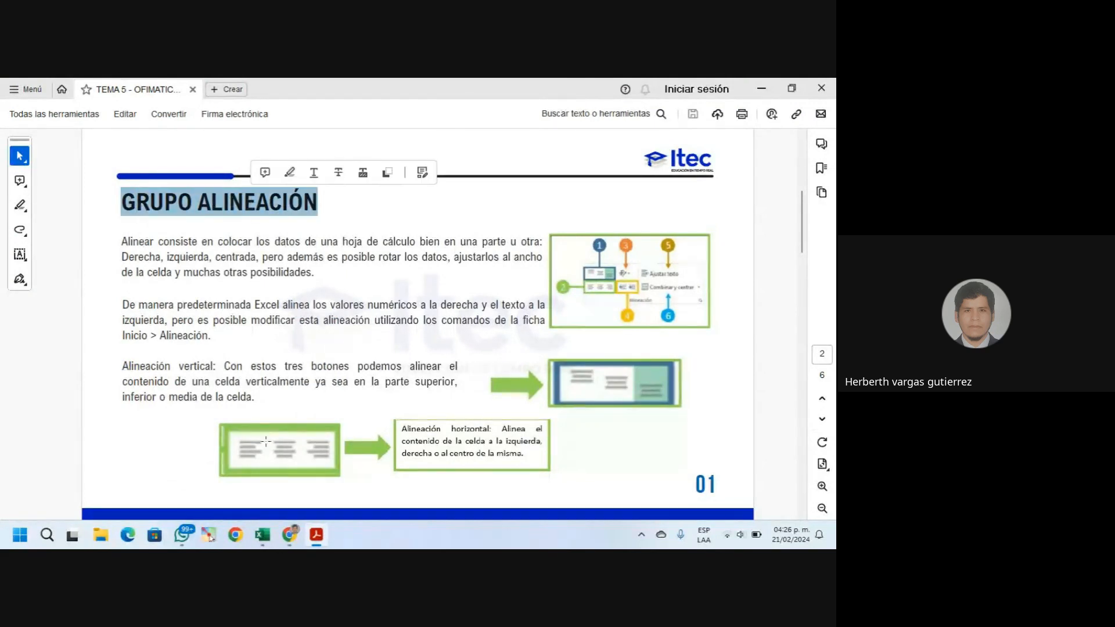
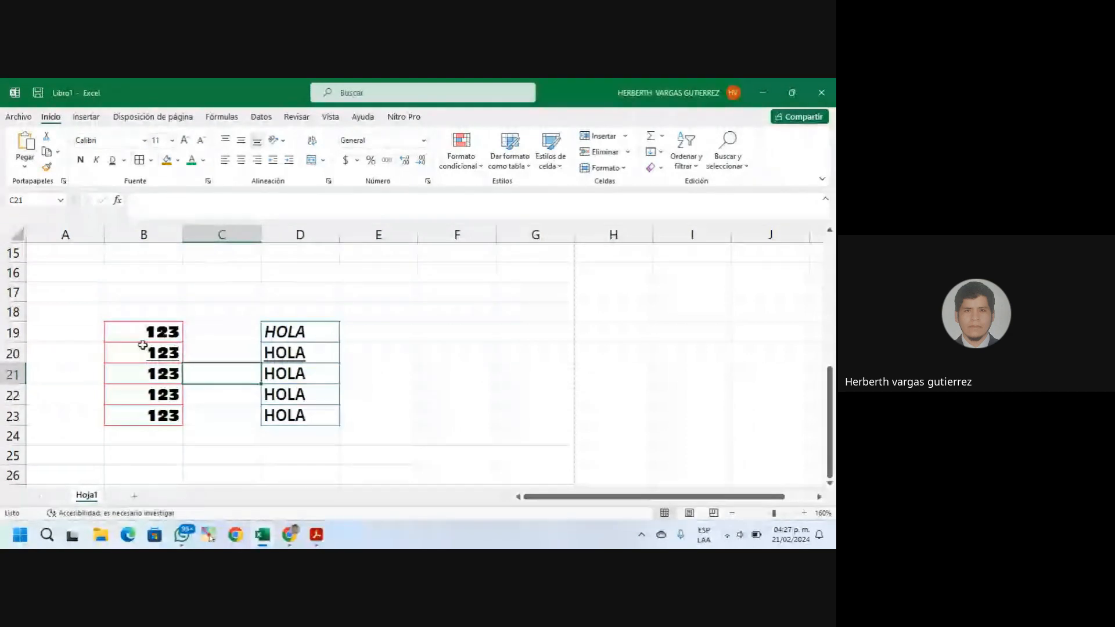
# Left-align the 123 in cell B19 and select the 123 in B20
pyautogui.click(138, 329)
pyautogui.click(134, 390)
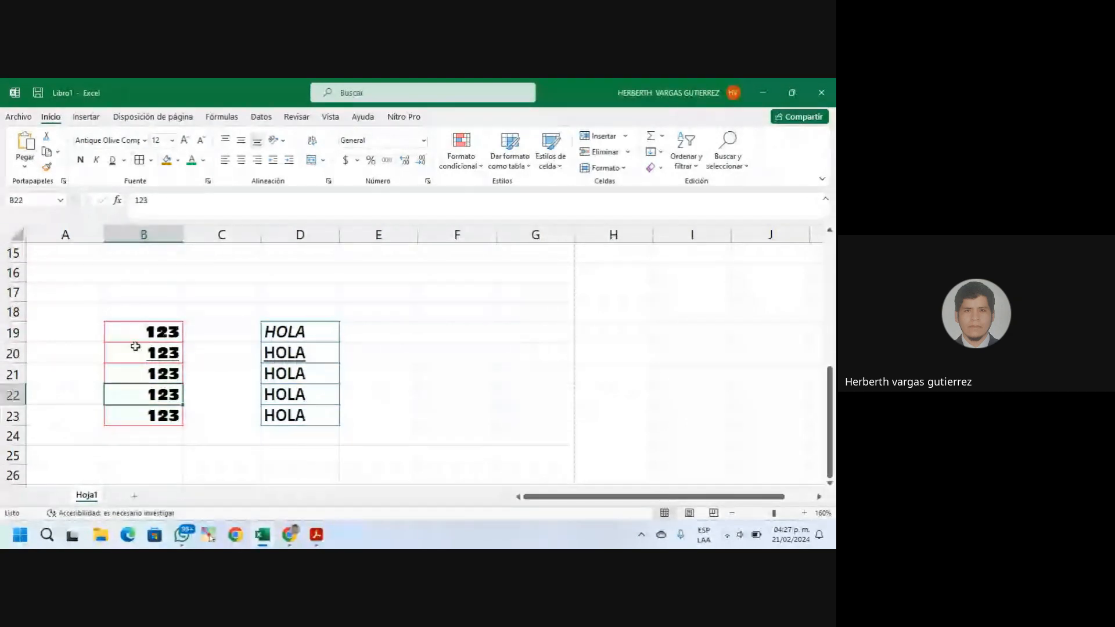
pyautogui.click(126, 329)
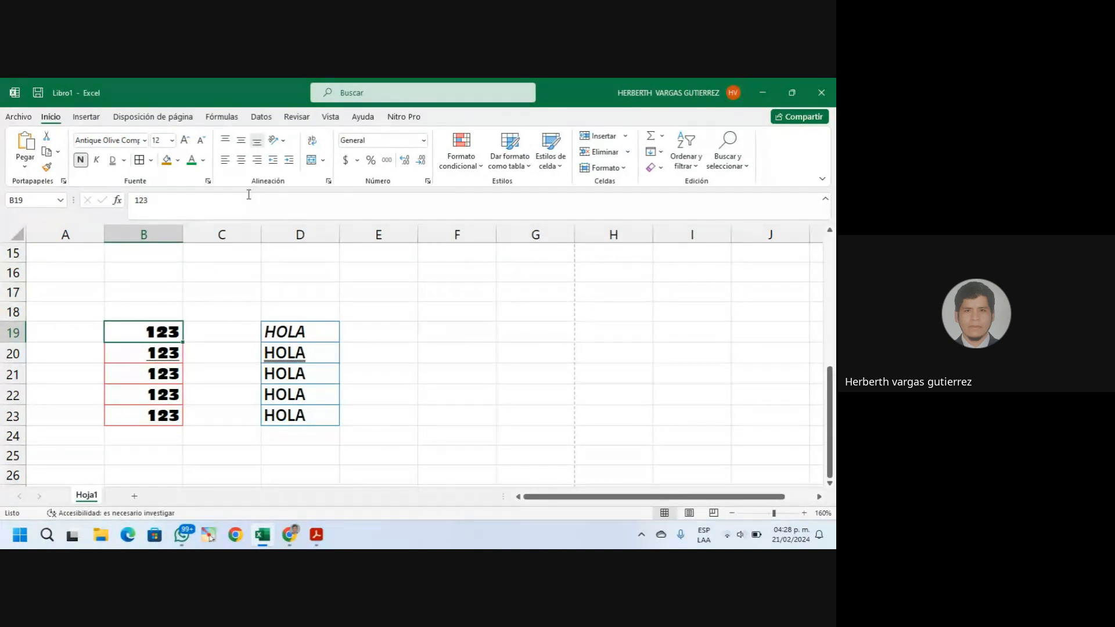
pyautogui.click(225, 163)
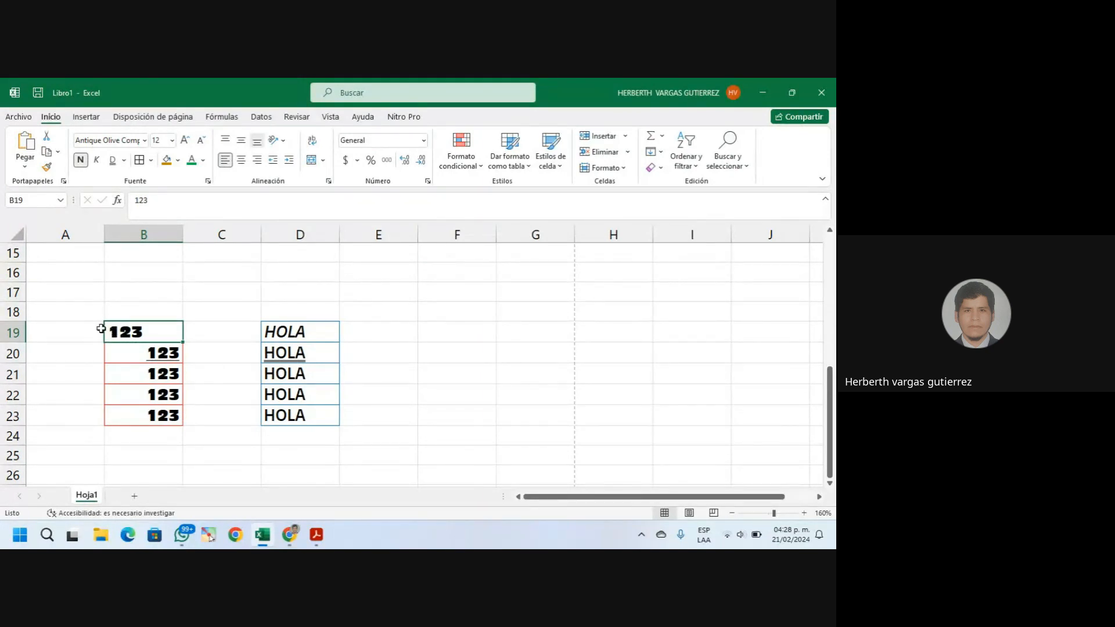
pyautogui.click(174, 352)
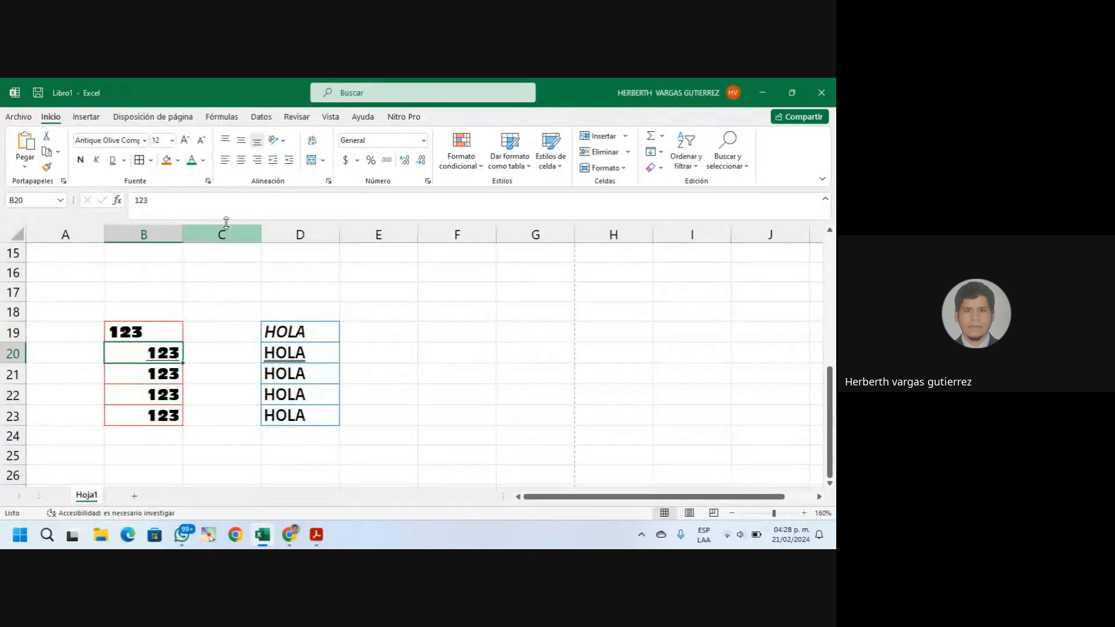
# Center the 123 in cell B20 and right-align the 123 in B21
pyautogui.click(241, 162)
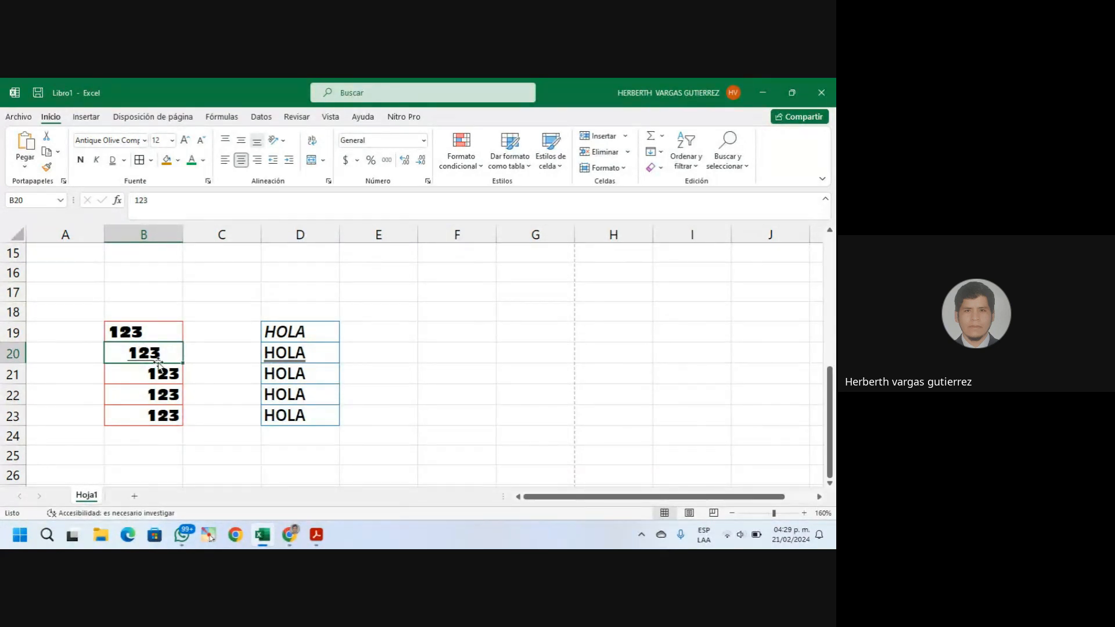
pyautogui.click(170, 372)
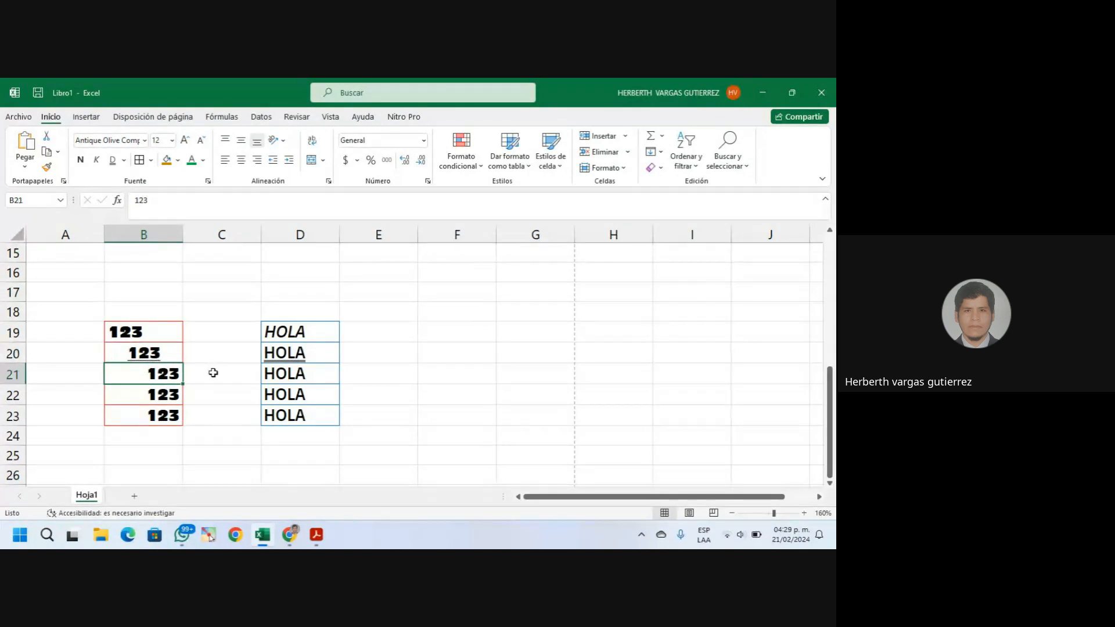
pyautogui.click(258, 165)
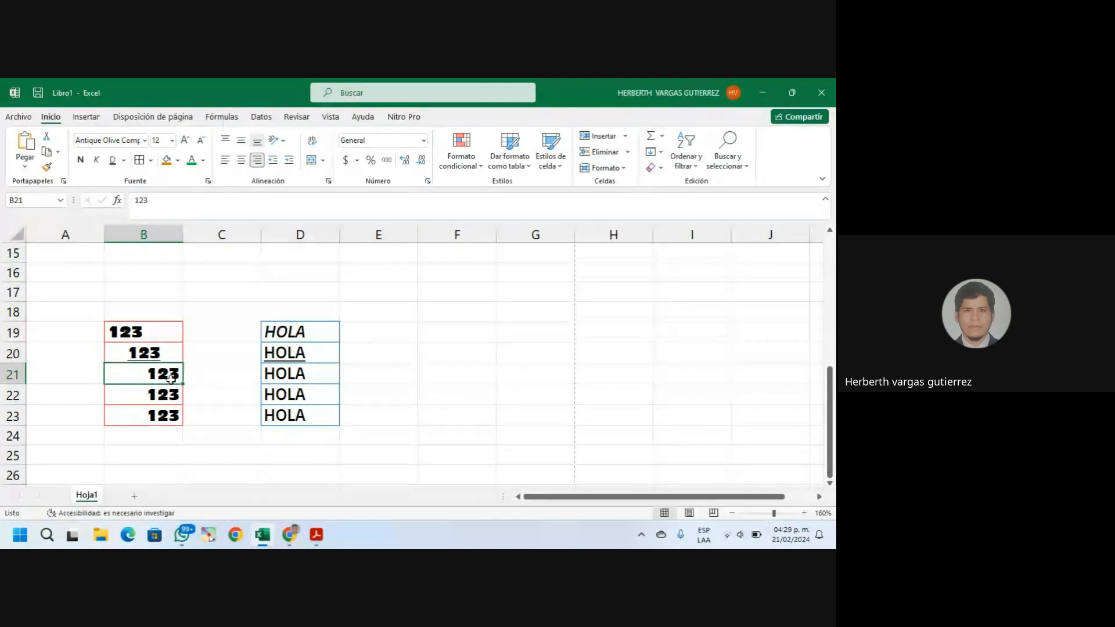
pyautogui.click(164, 400)
pyautogui.click(172, 378)
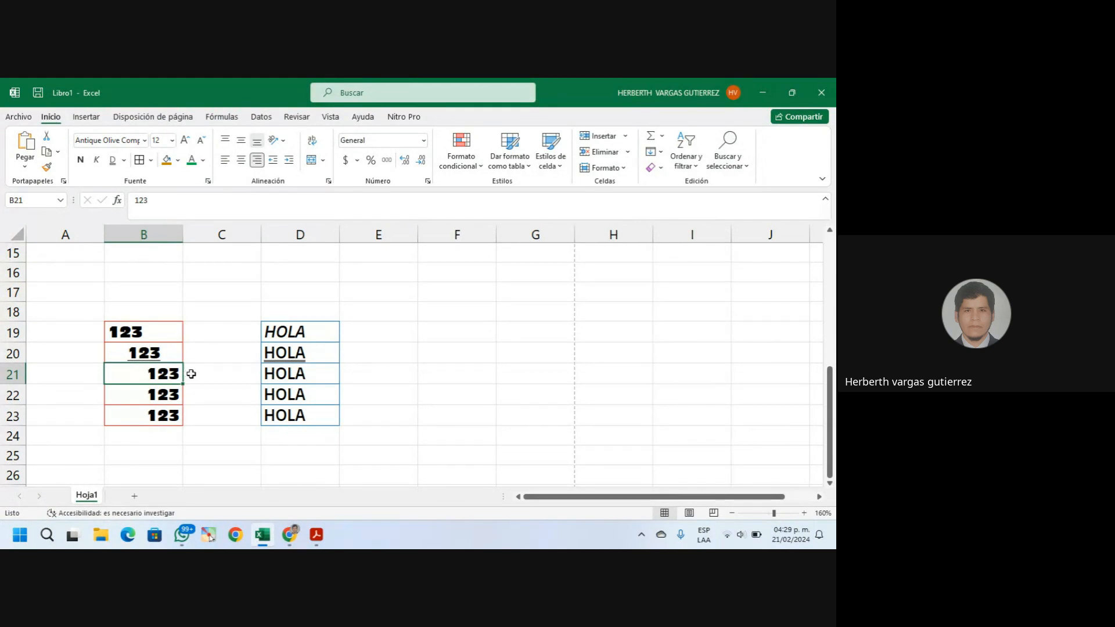
pyautogui.click(168, 390)
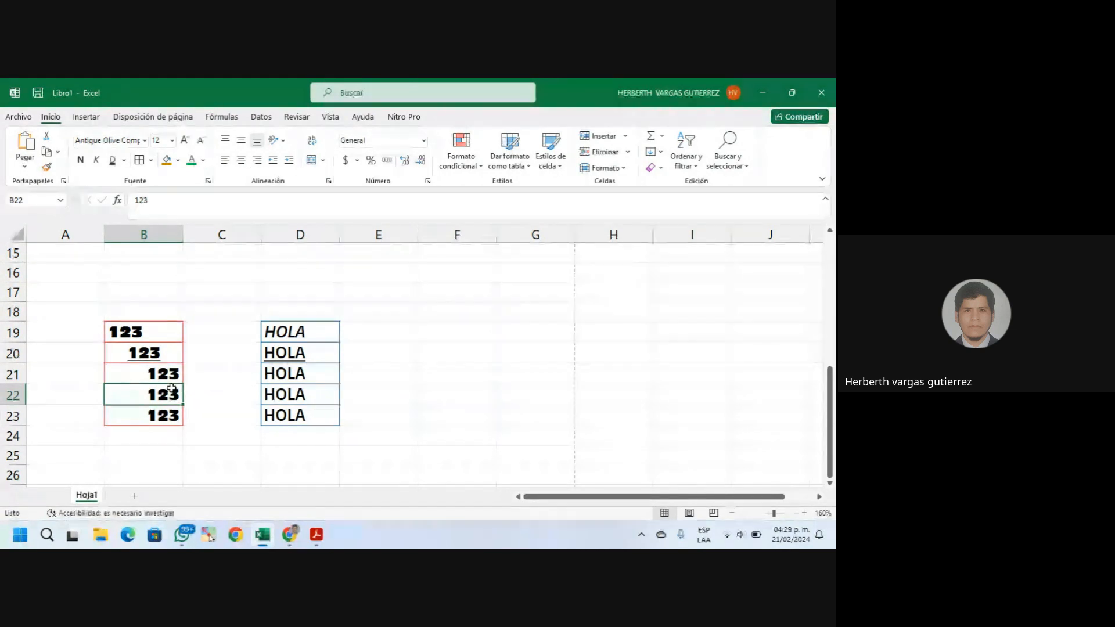
# Right-align the HOLA in D19, center the HOLA in D20, and highlight the example cells B19:D21
pyautogui.moveTo(259, 238)
pyautogui.mouseDown()
pyautogui.moveTo(189, 237)
pyautogui.moveTo(258, 236)
pyautogui.mouseUp()
pyautogui.click(287, 332)
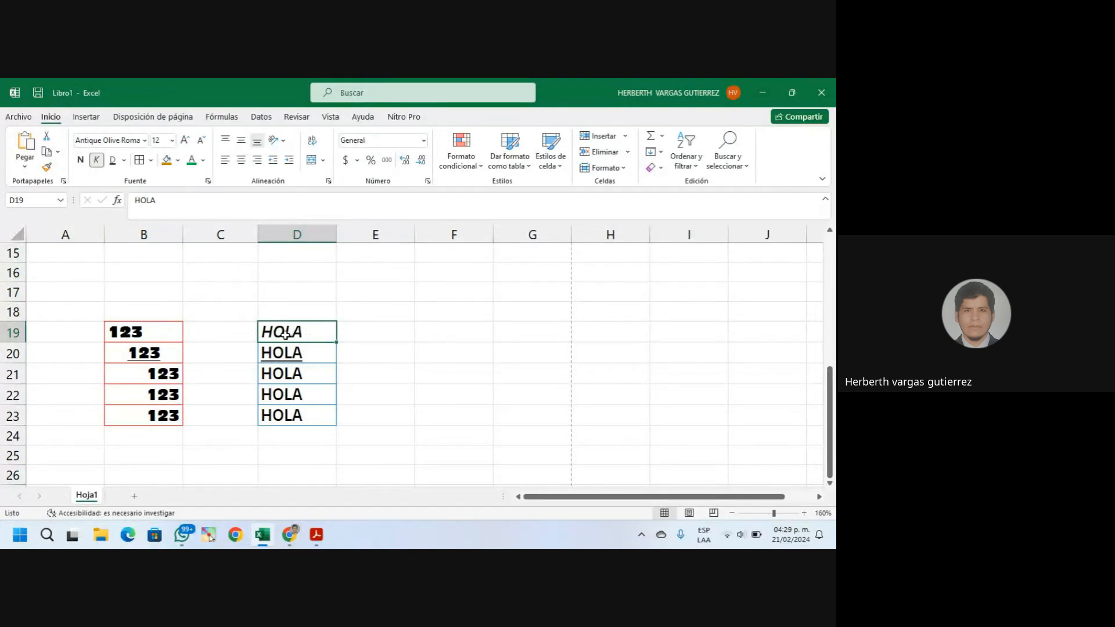
pyautogui.click(257, 162)
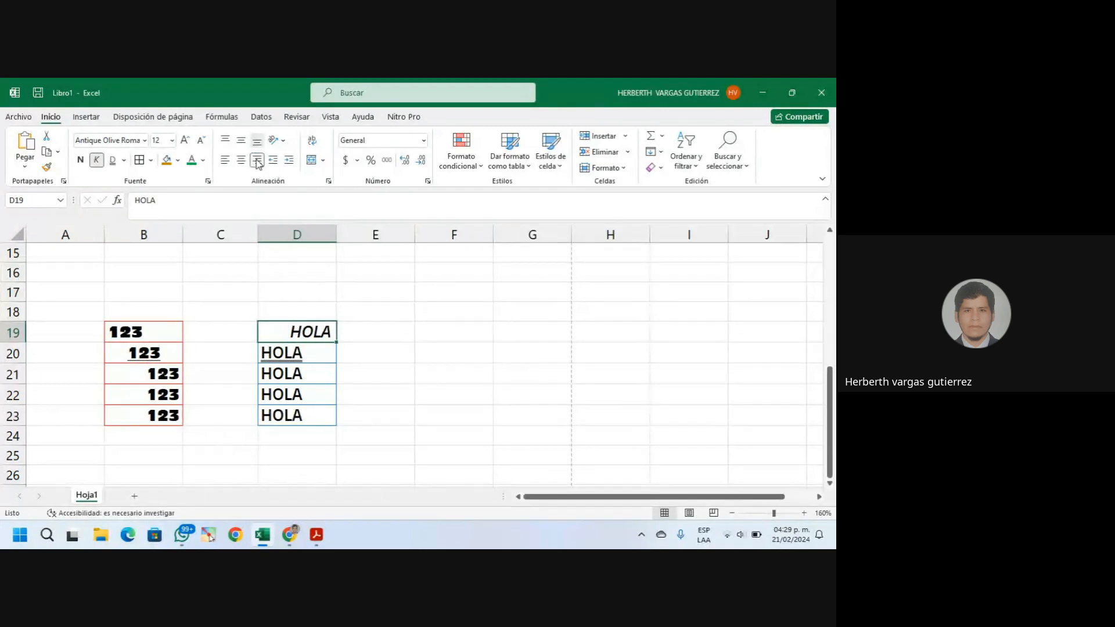
pyautogui.click(292, 356)
pyautogui.click(241, 161)
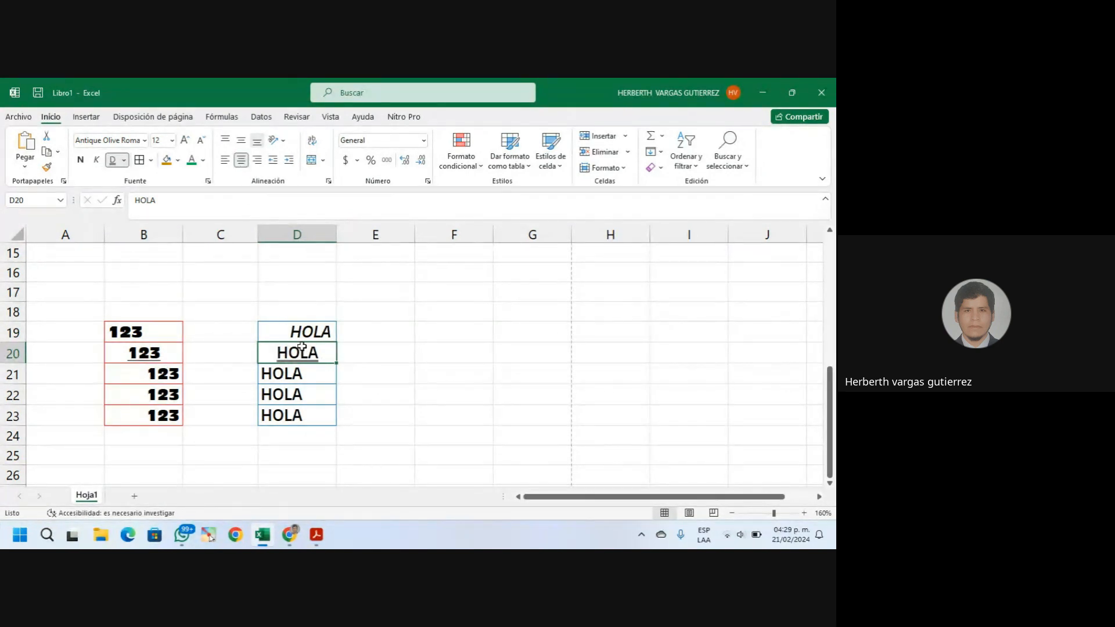
pyautogui.click(284, 378)
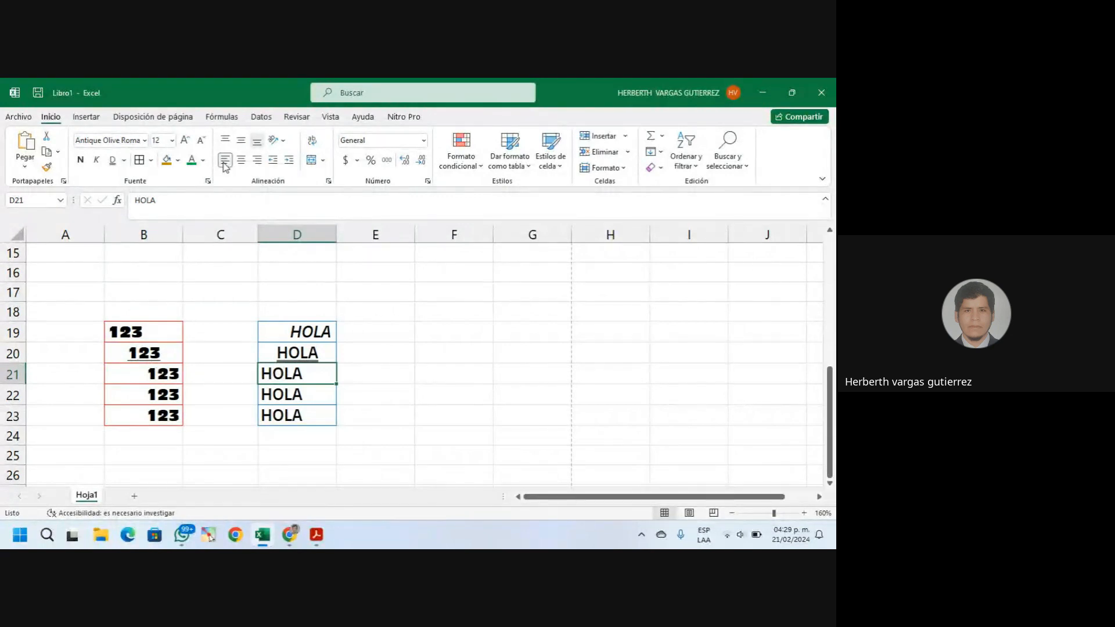
pyautogui.click(300, 394)
pyautogui.click(303, 376)
pyautogui.click(146, 331)
pyautogui.moveTo(146, 331); pyautogui.dragTo(299, 374)
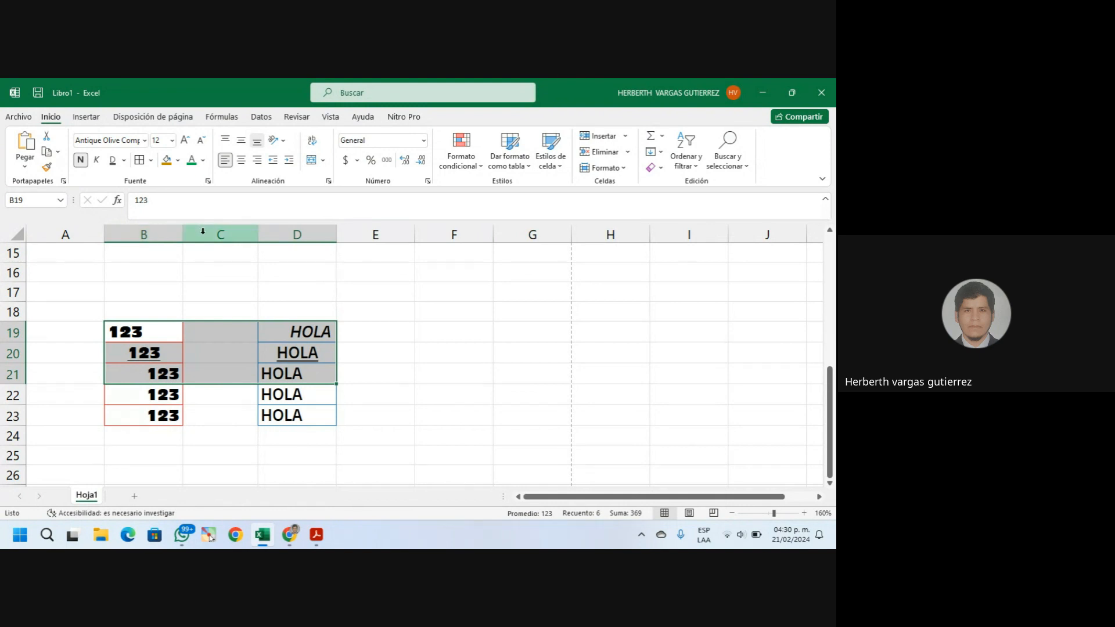
# Resize column B by widening it, narrowing it, and widening it again to somewhat wider than column A
pyautogui.click(160, 231)
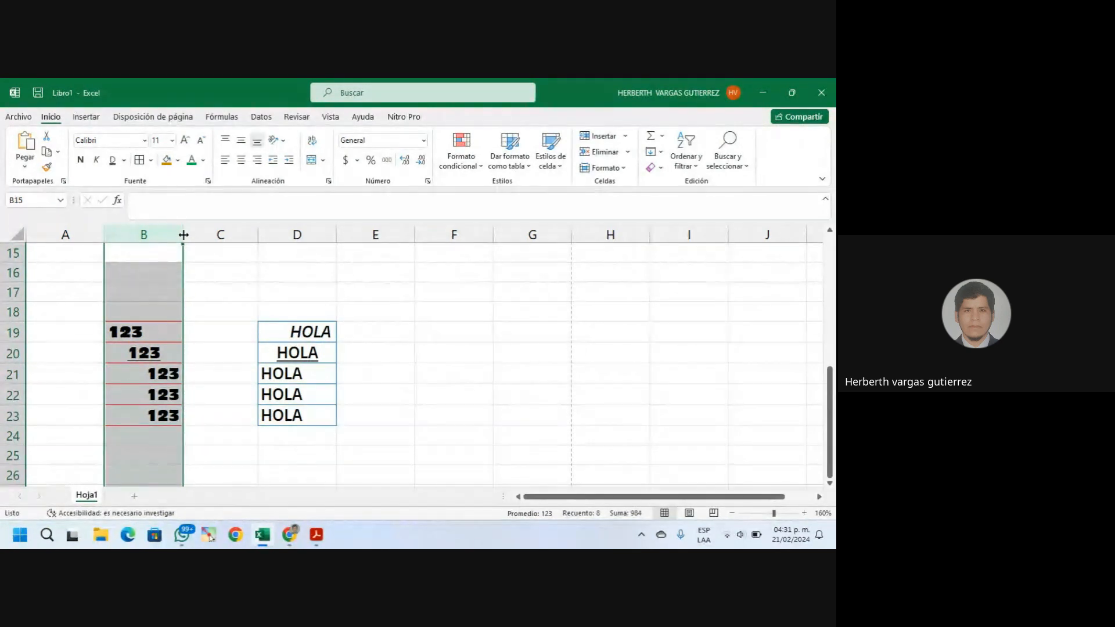
pyautogui.moveTo(183, 235); pyautogui.dragTo(236, 243)
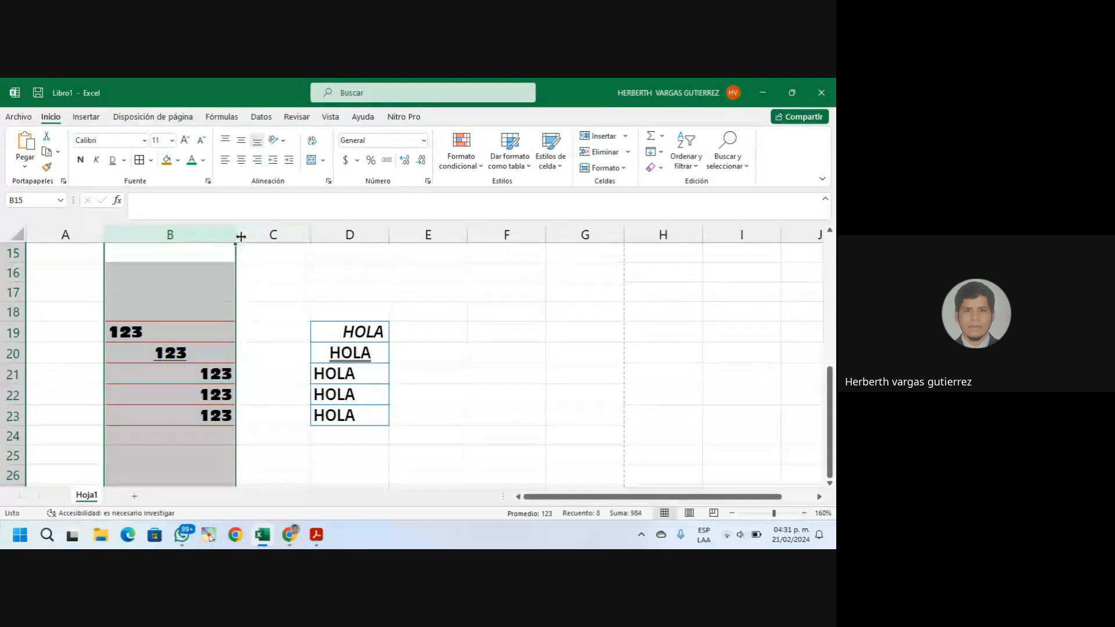
pyautogui.moveTo(235, 241); pyautogui.dragTo(155, 249)
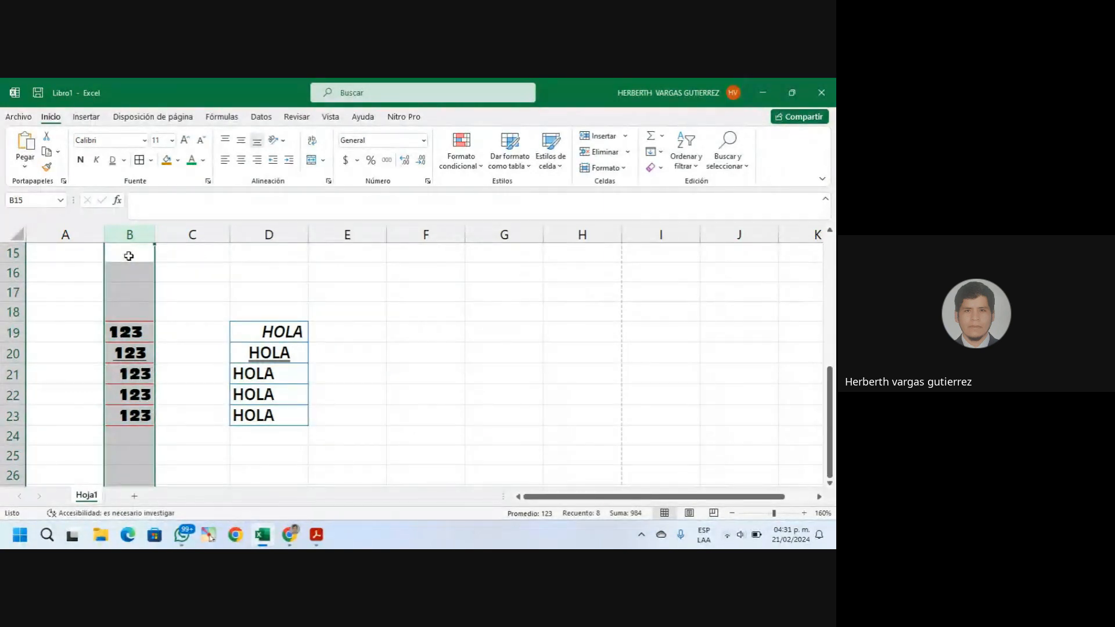
pyautogui.moveTo(154, 241); pyautogui.dragTo(205, 240)
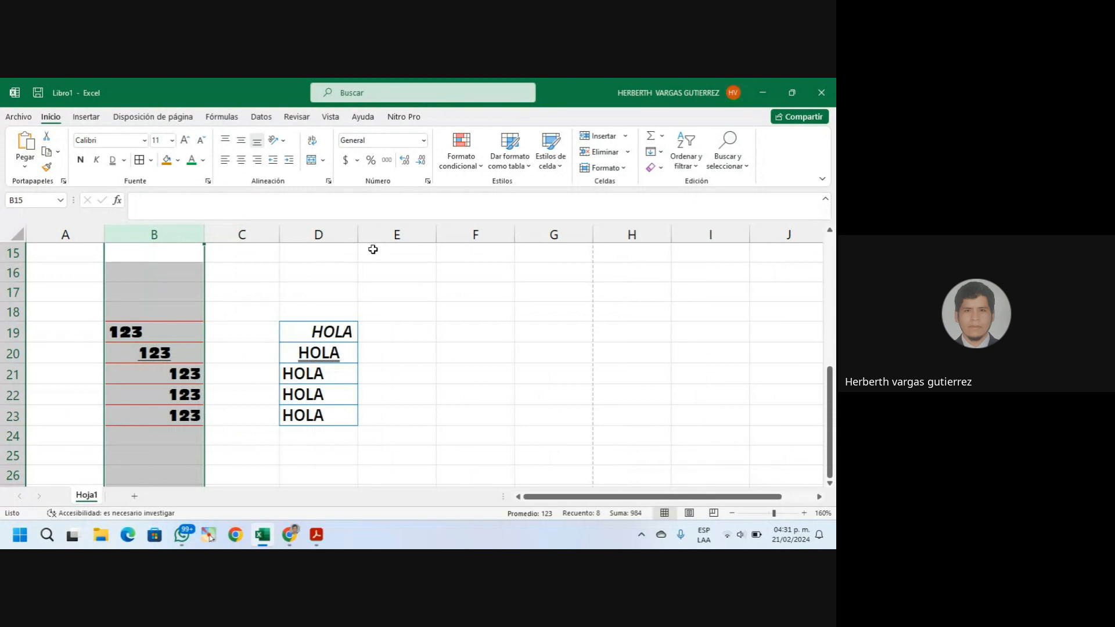
# Widen column D and shrink column C to a thin gap between the two bordered ranges
pyautogui.moveTo(356, 240); pyautogui.dragTo(385, 238)
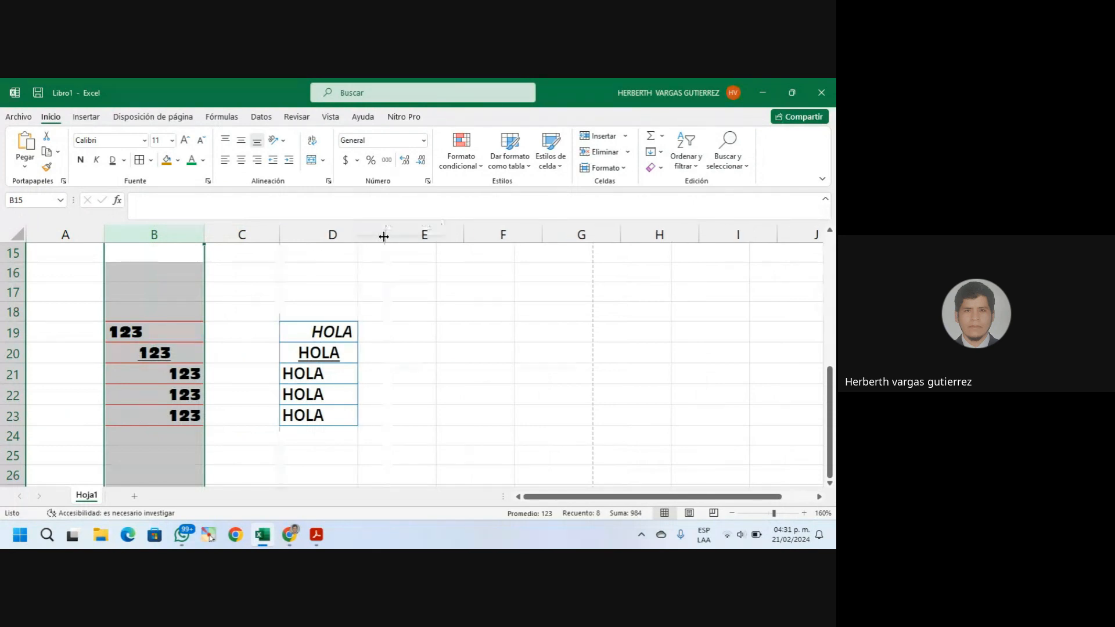
pyautogui.moveTo(279, 239); pyautogui.dragTo(212, 242)
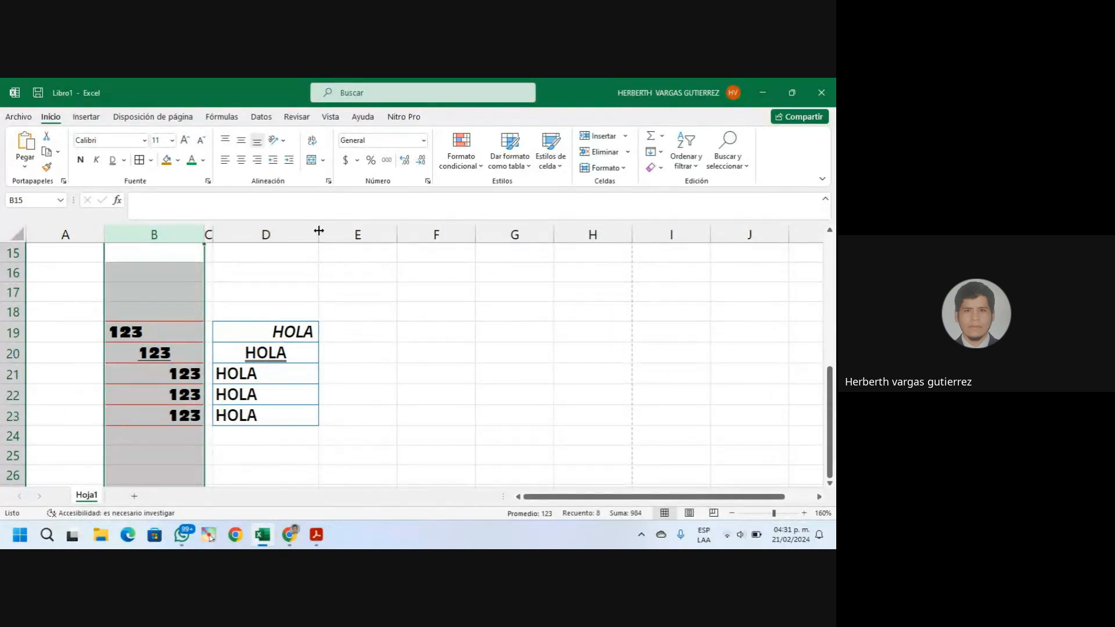
pyautogui.moveTo(319, 232); pyautogui.dragTo(327, 232)
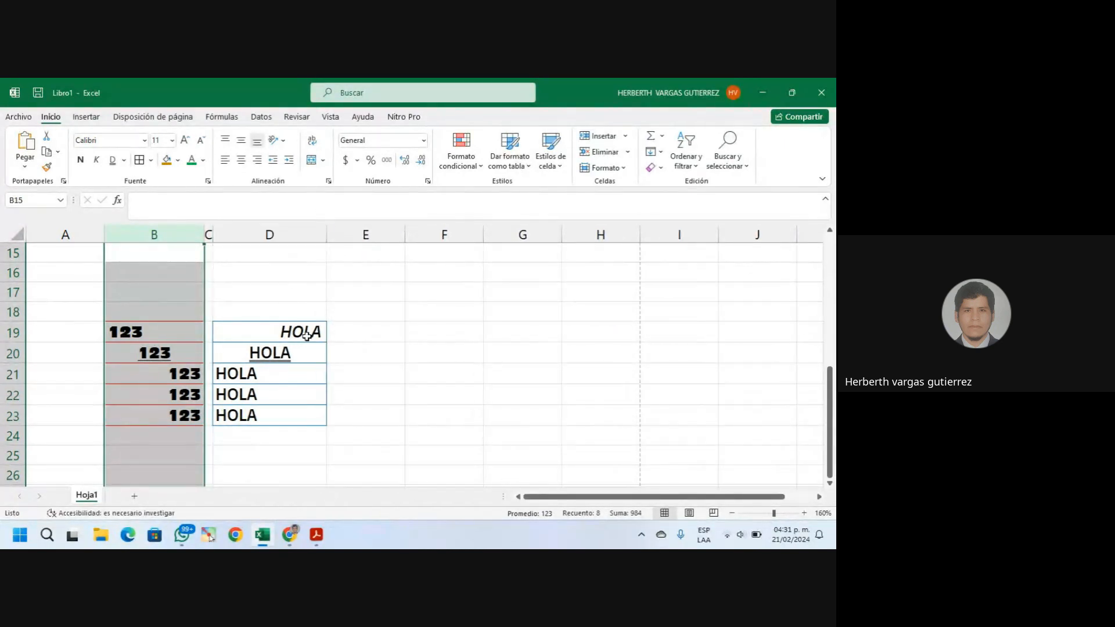
pyautogui.click(350, 379)
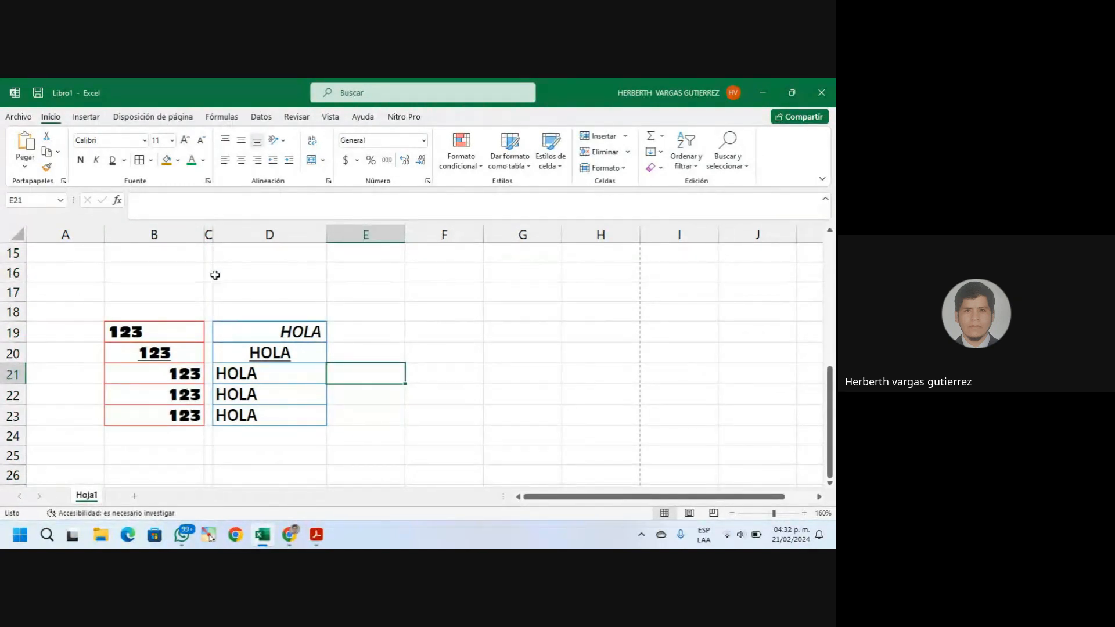
# Point out columns C, D and B and the differently aligned 123 cells in B19:B21
pyautogui.click(208, 234)
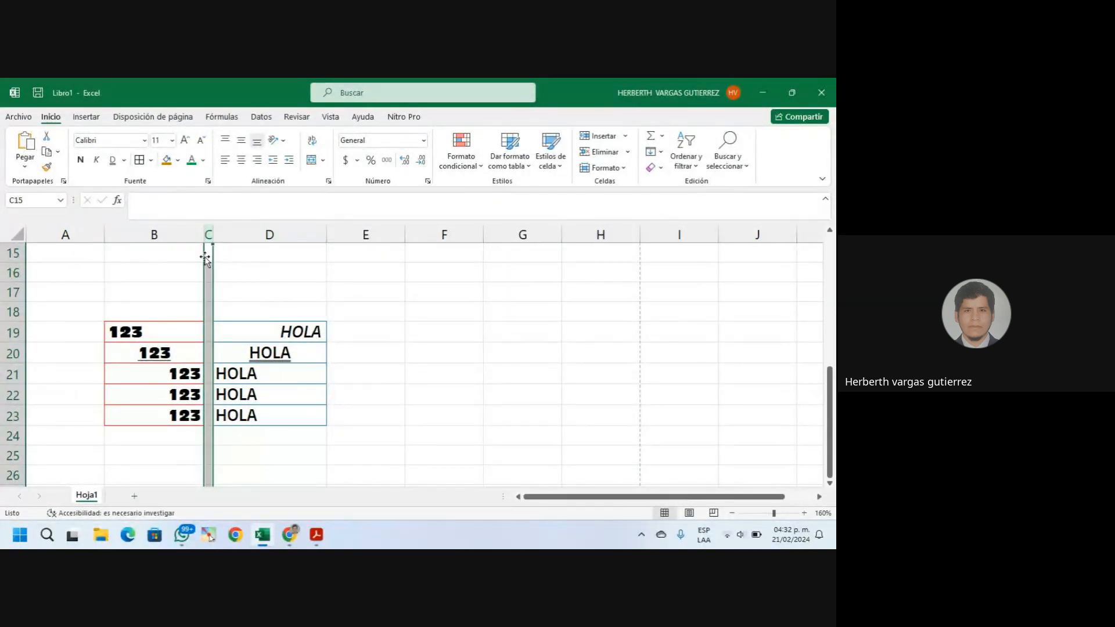
pyautogui.click(192, 234)
pyautogui.click(270, 234)
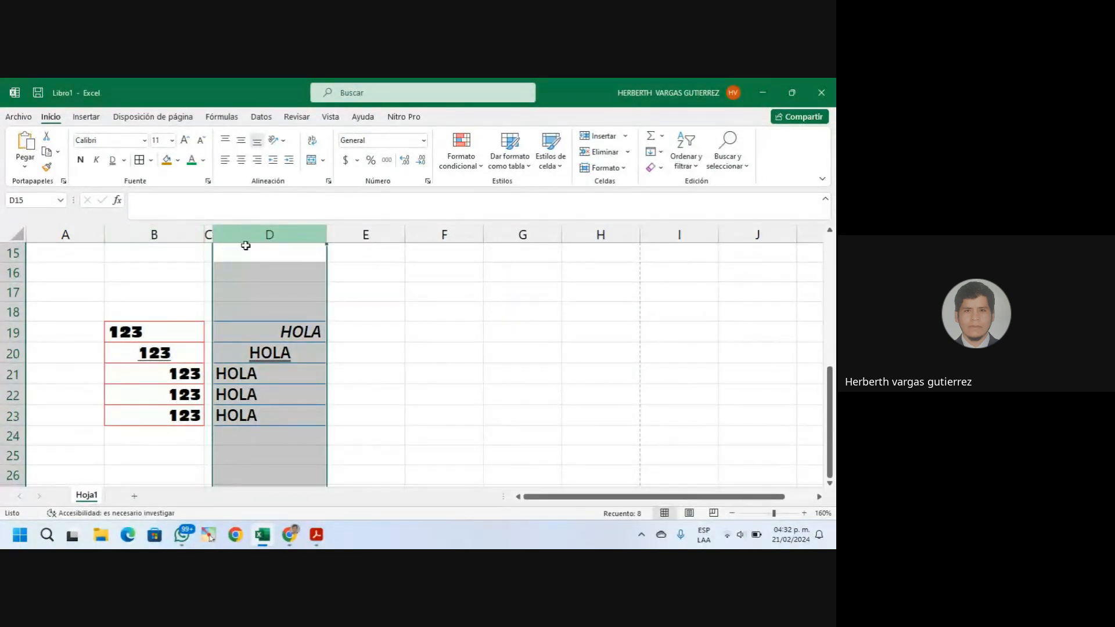
pyautogui.click(172, 233)
pyautogui.click(190, 373)
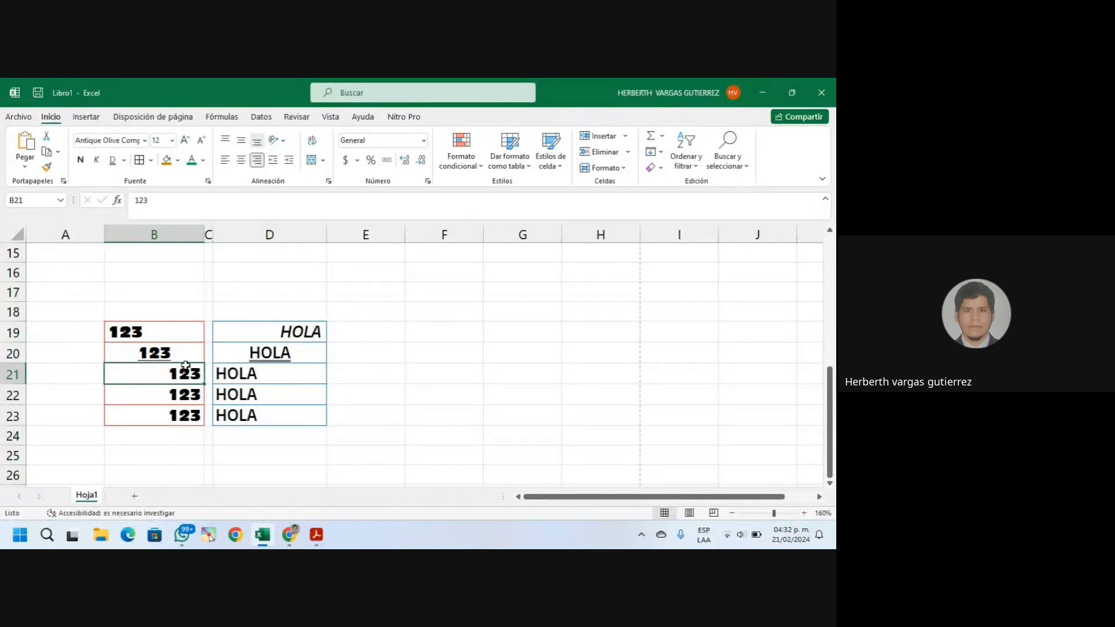
pyautogui.click(170, 347)
pyautogui.click(165, 328)
pyautogui.click(162, 350)
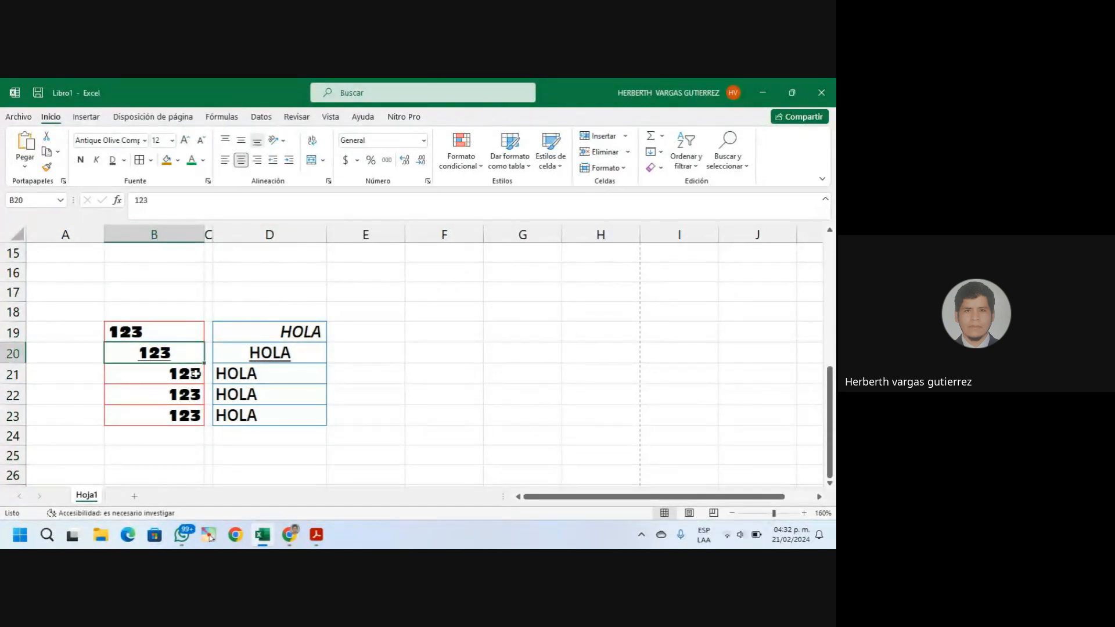
pyautogui.click(195, 380)
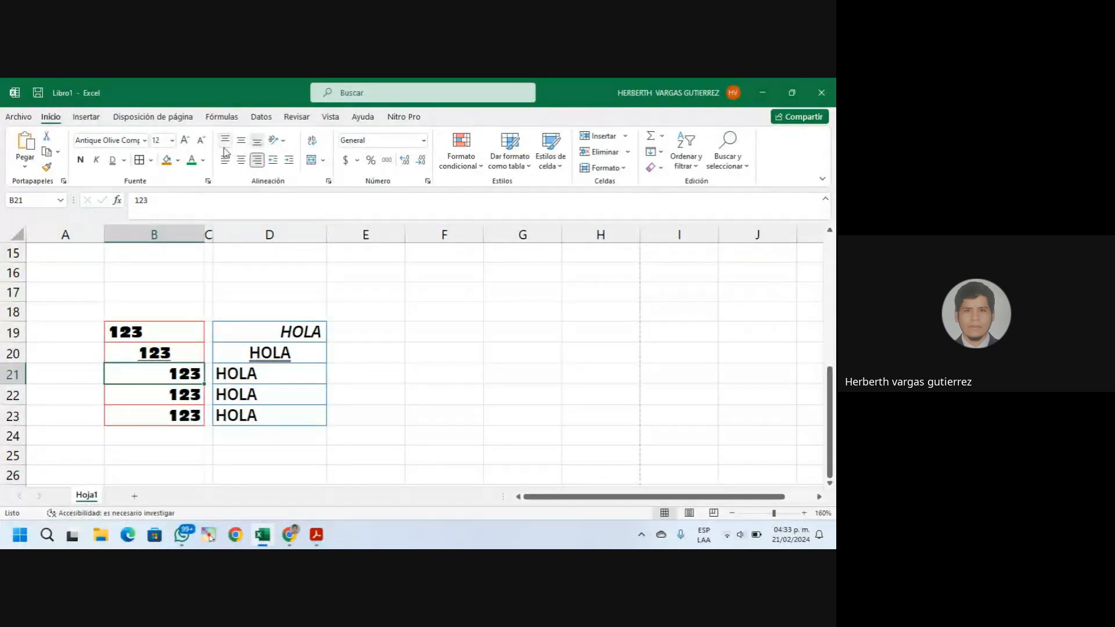
# Switch to the screen annotation tool, underline the vertical alignment commands with a straight red line, and end the annotation
pyautogui.click(214, 537)
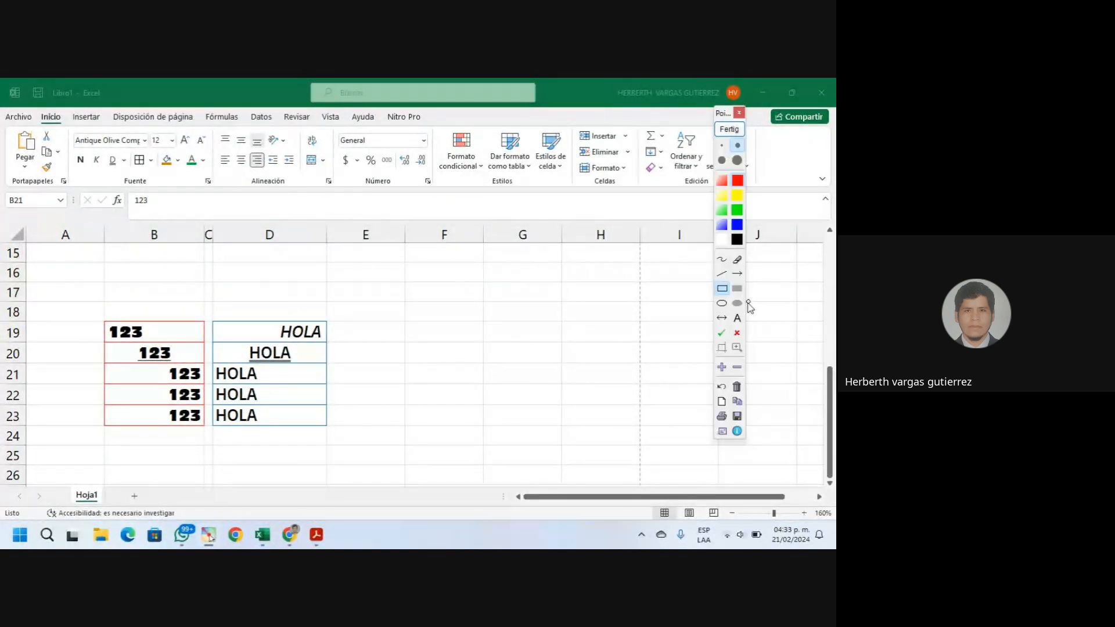
pyautogui.click(721, 274)
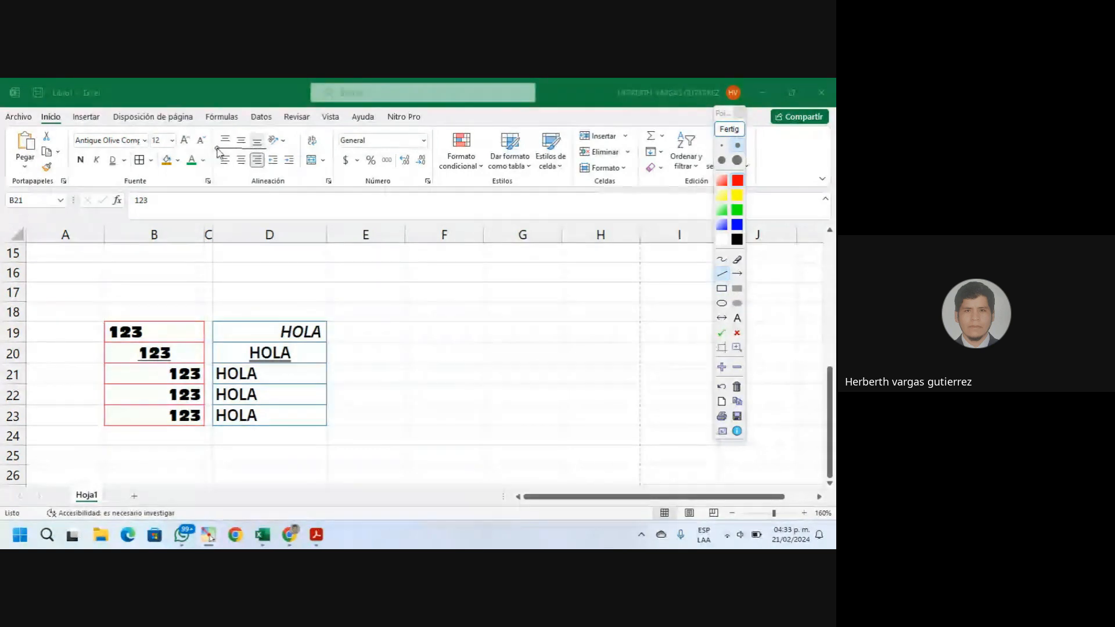
pyautogui.moveTo(214, 148); pyautogui.dragTo(258, 148)
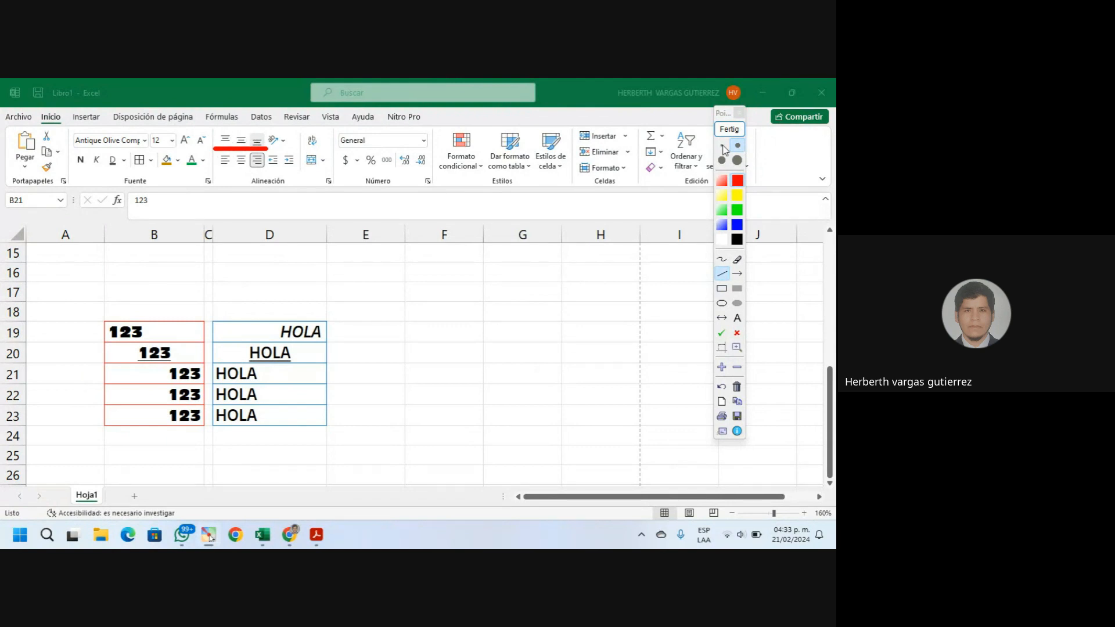
pyautogui.click(729, 129)
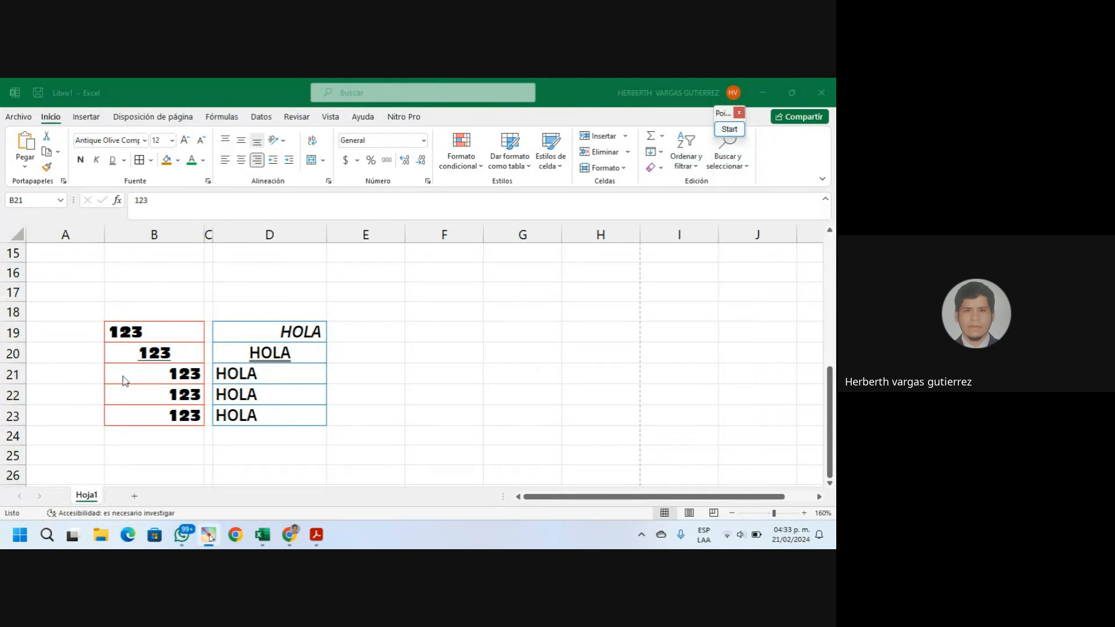
# Increase the heights of rows 19, 20 and 21 to about double
pyautogui.click(9, 332)
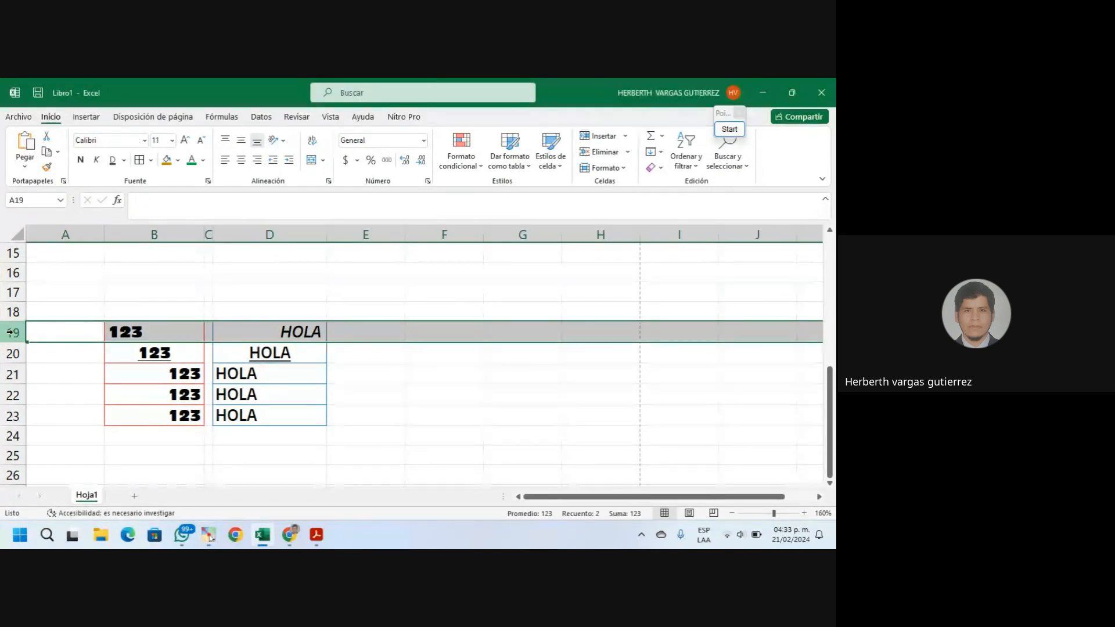
pyautogui.moveTo(13, 343); pyautogui.dragTo(21, 443)
pyautogui.click(180, 426)
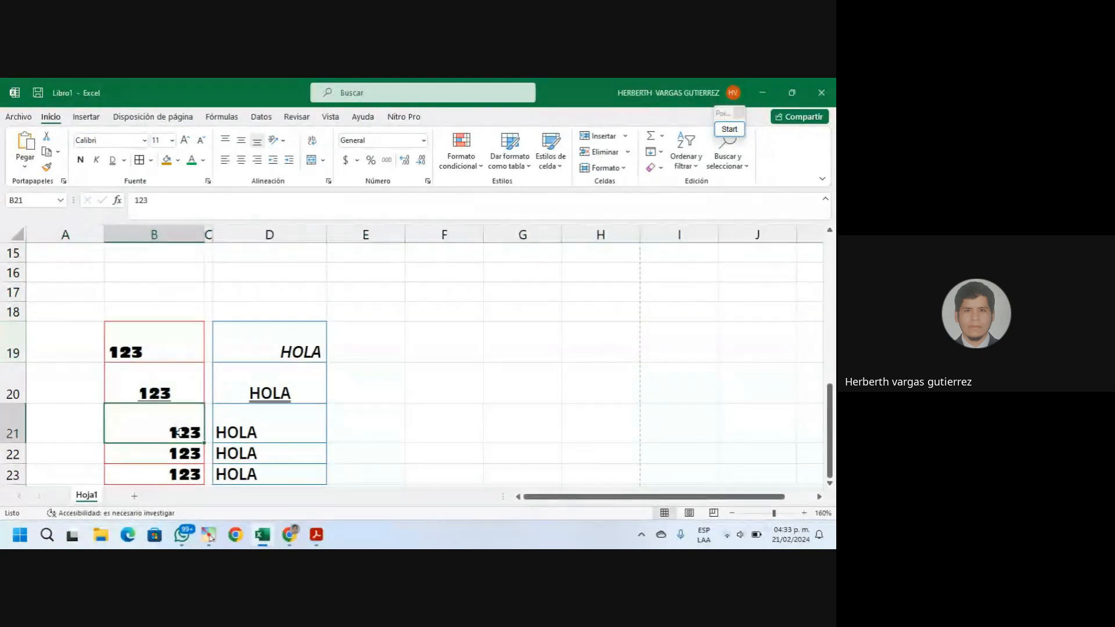
pyautogui.click(164, 397)
# Try top, middle and bottom alignment on the 123 in B19, leave it top-aligned, and select B20
pyautogui.click(125, 352)
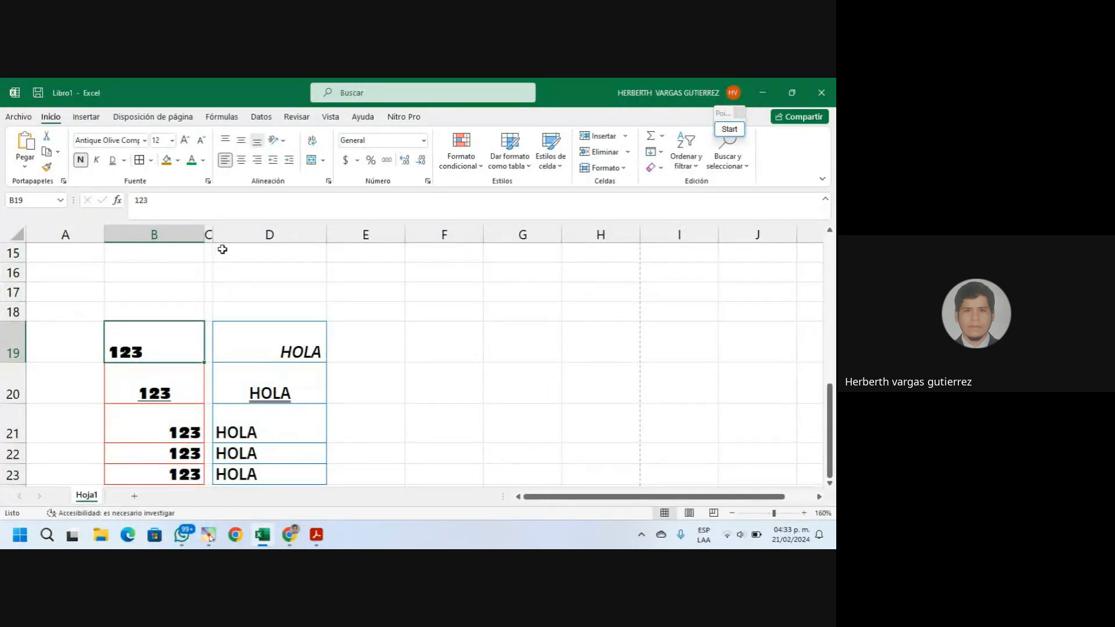
pyautogui.click(226, 141)
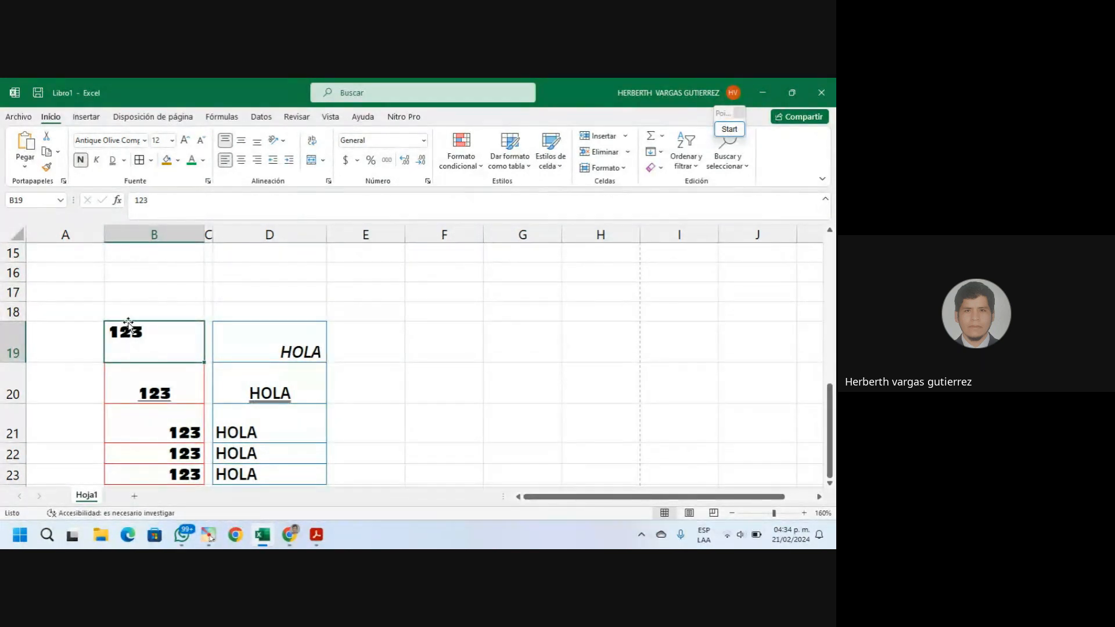
pyautogui.click(242, 143)
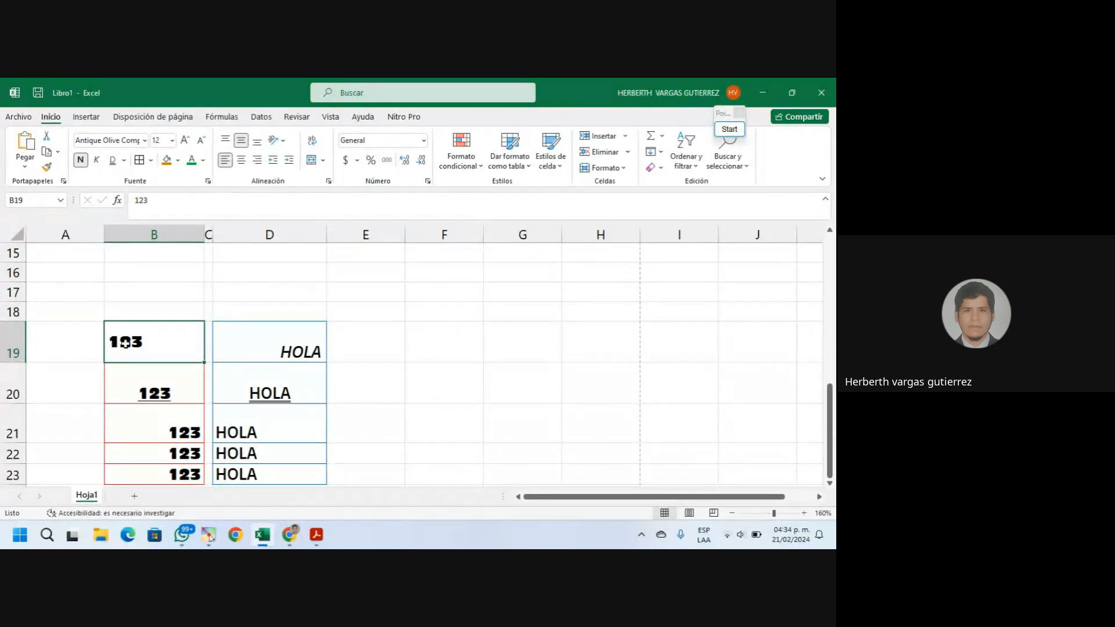
pyautogui.click(257, 143)
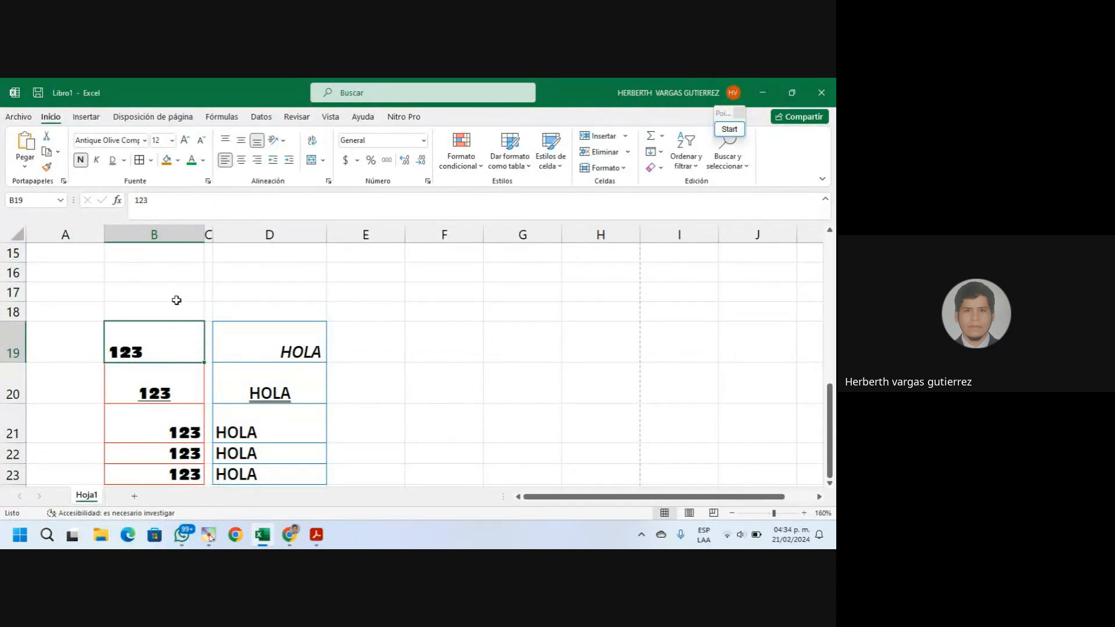
pyautogui.click(225, 140)
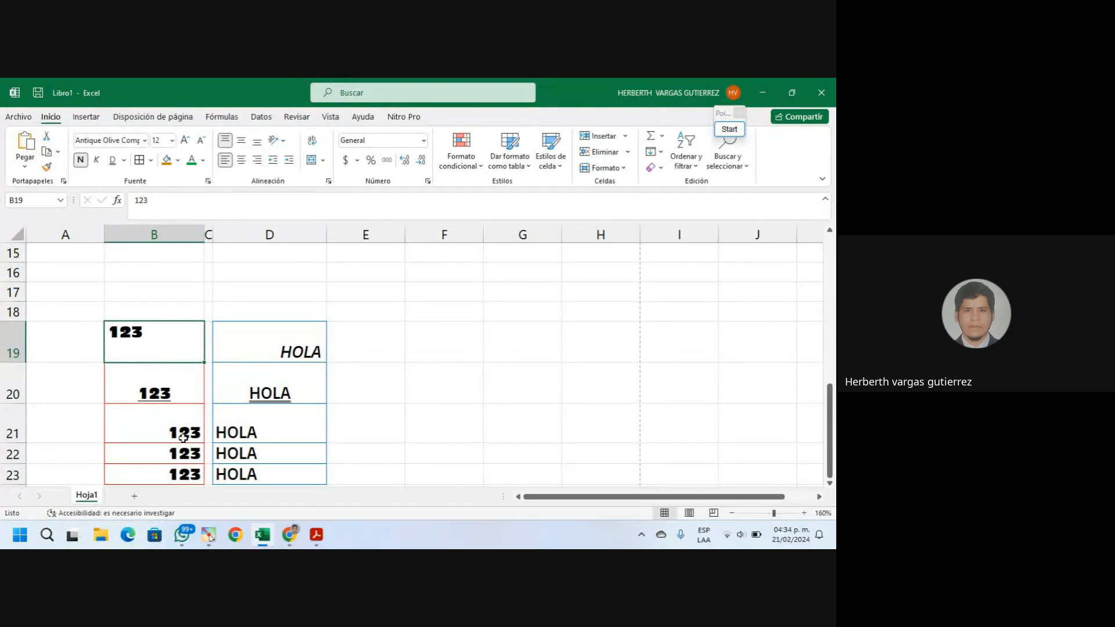
pyautogui.click(155, 390)
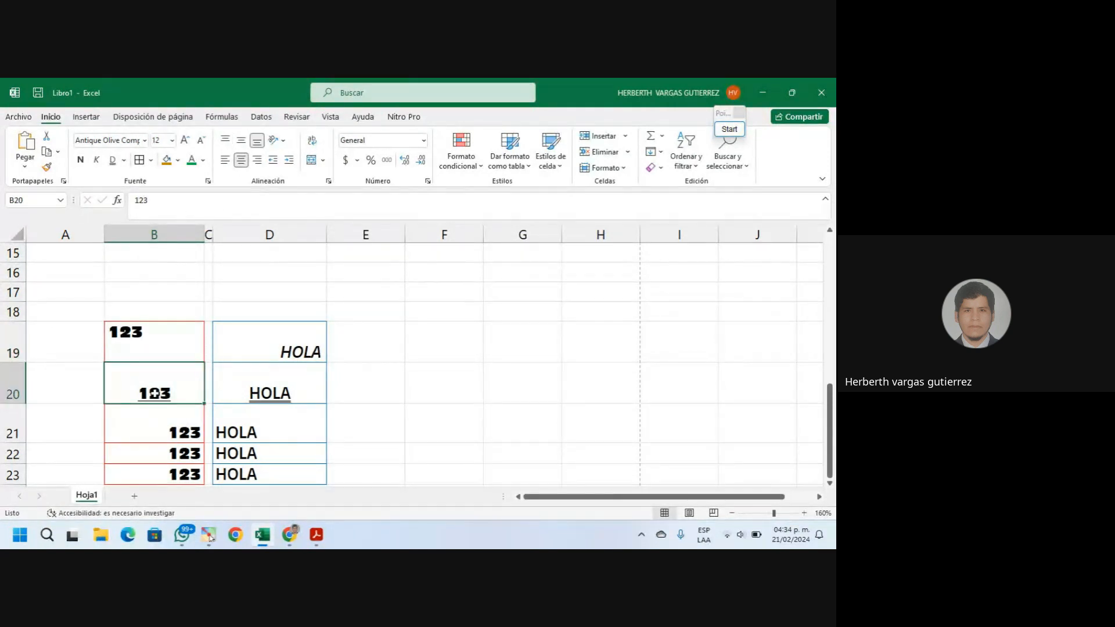
# Middle-align the 123 in B20 vertically and top-align the HOLA in D21
pyautogui.click(241, 140)
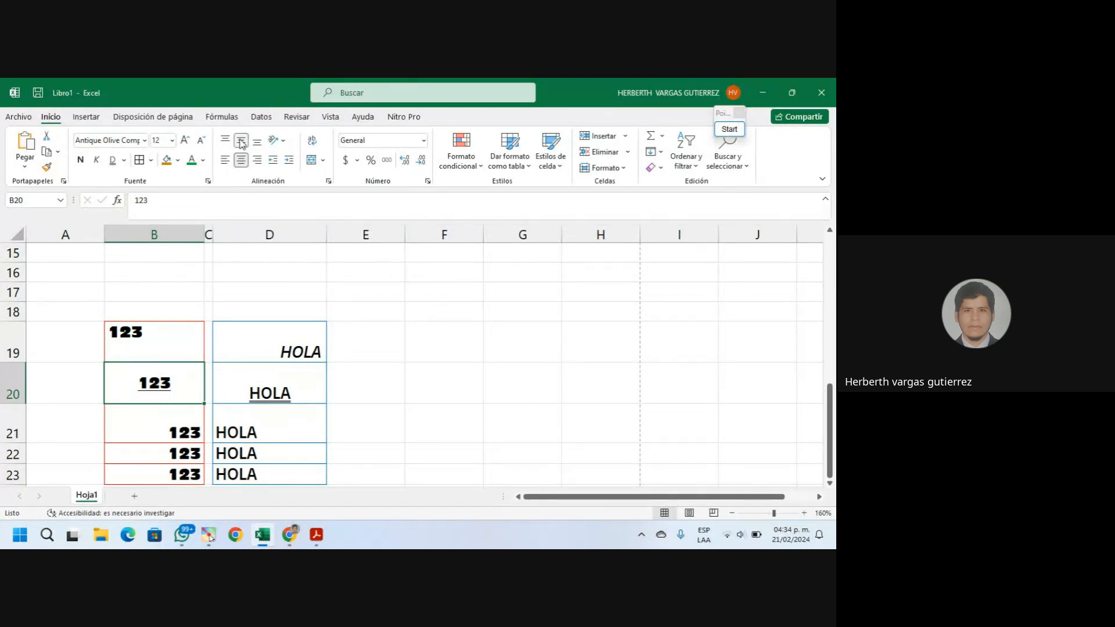
pyautogui.click(190, 437)
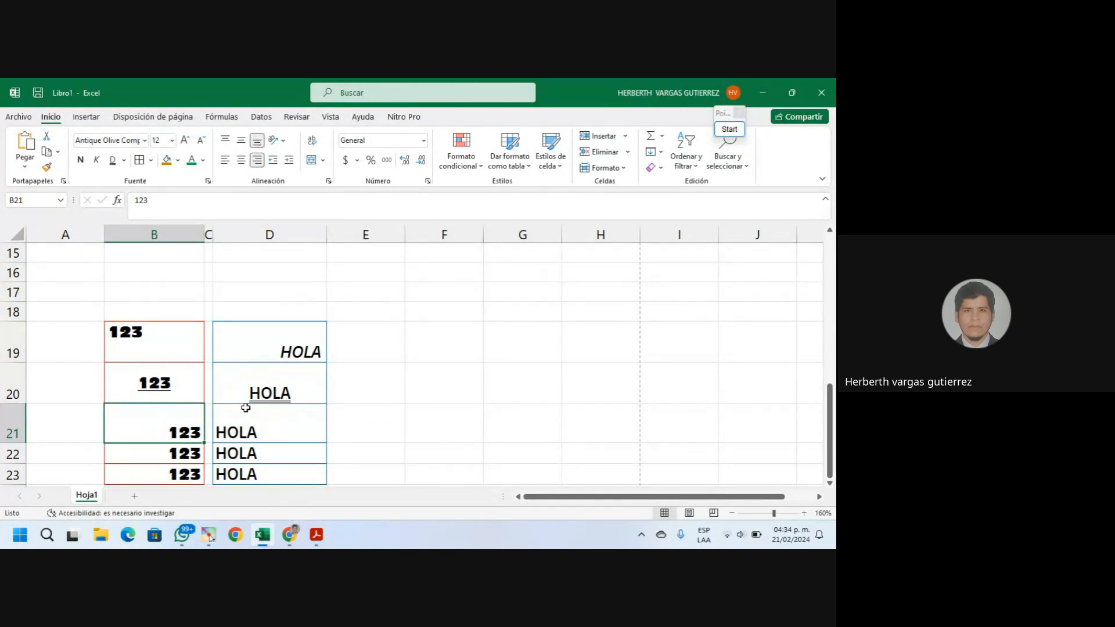
pyautogui.click(241, 435)
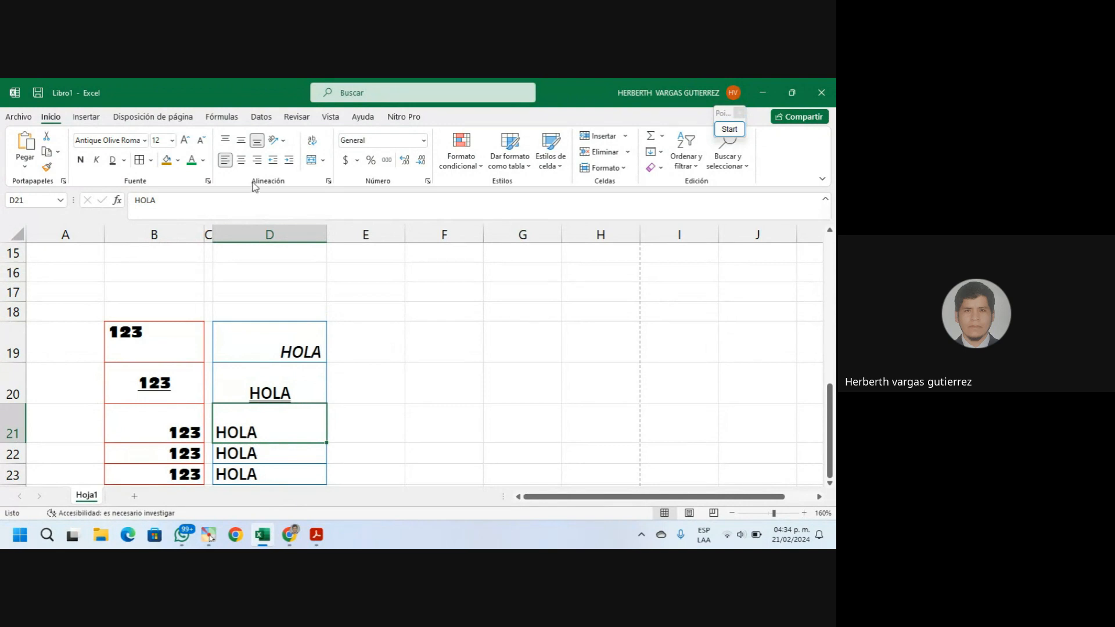
pyautogui.click(225, 141)
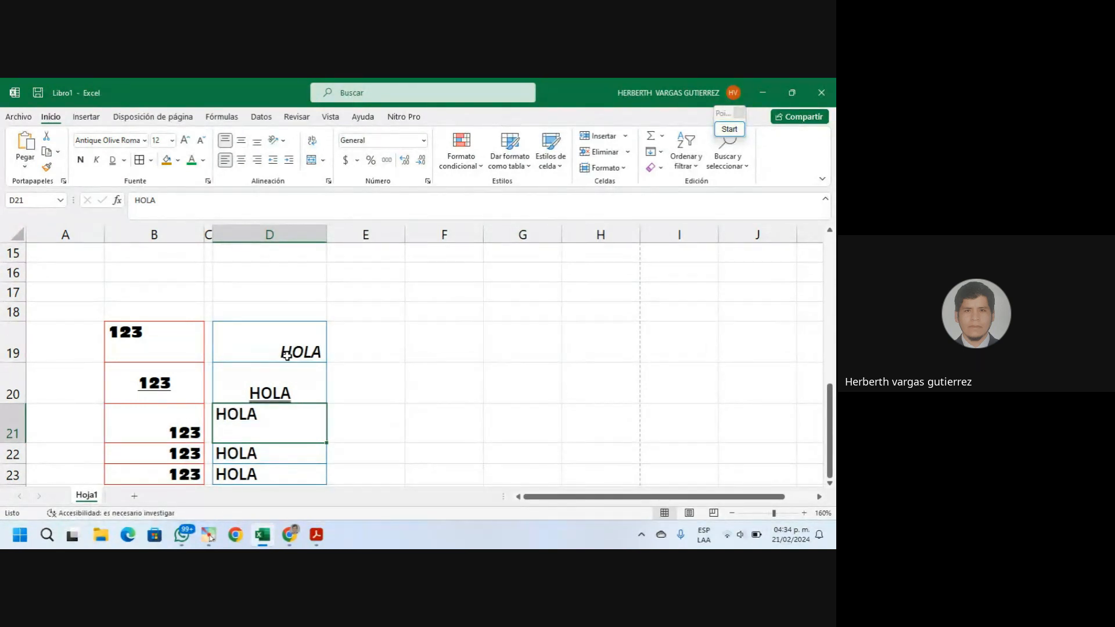
# Middle-align the HOLA in D20 vertically and top-align the HOLA in D19
pyautogui.click(279, 377)
pyautogui.click(241, 141)
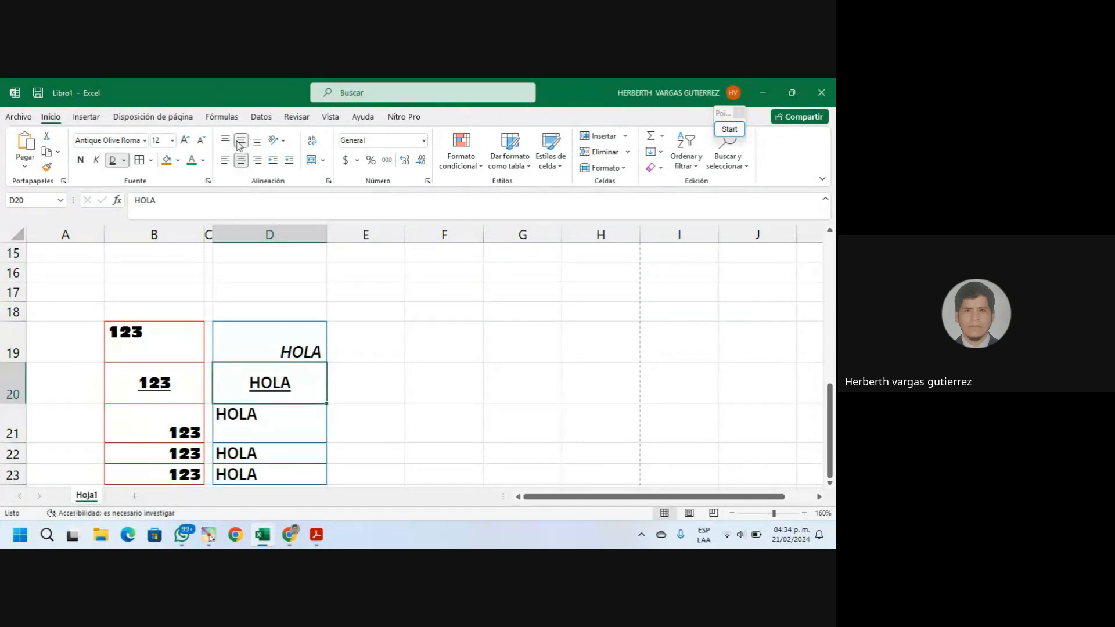
pyautogui.click(269, 334)
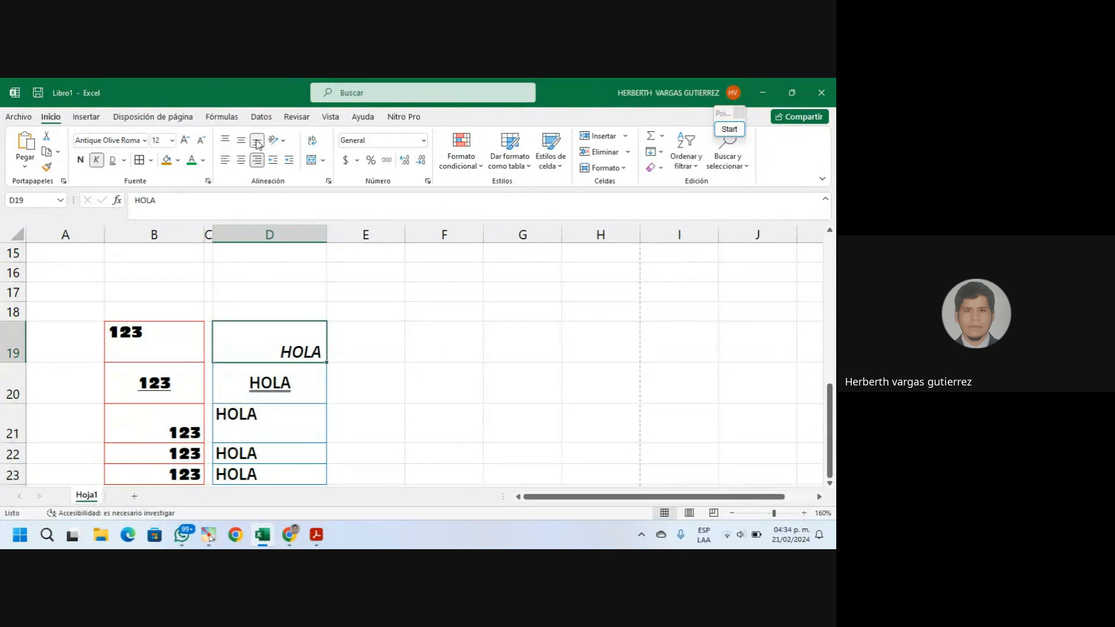
pyautogui.click(226, 142)
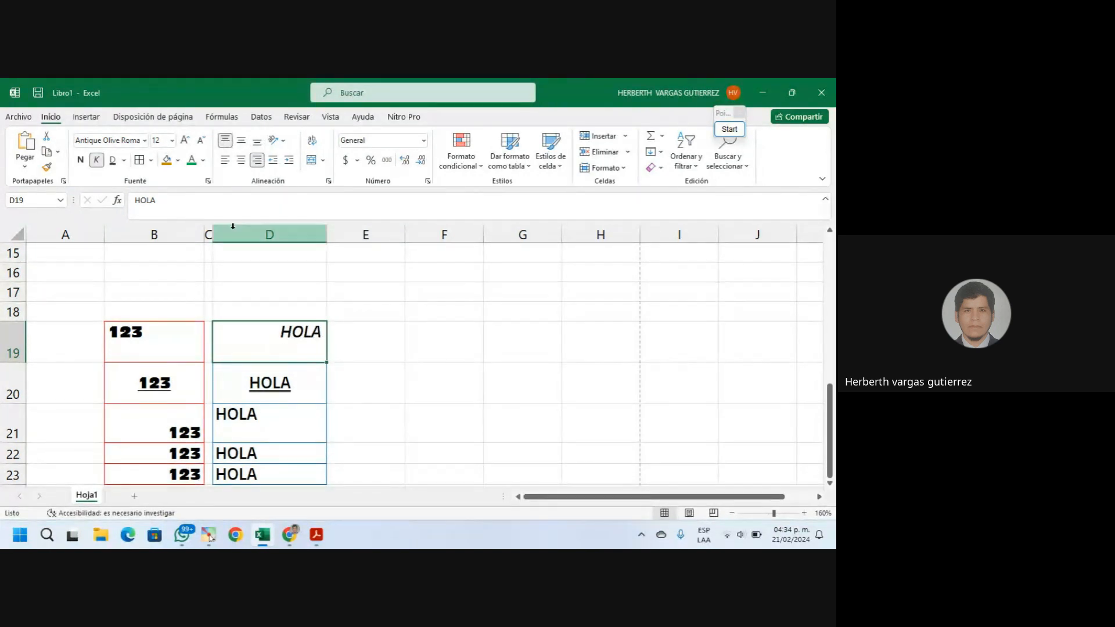
# Try right alignment on the HOLA in D21, return it to left alignment, and bottom-align it
pyautogui.click(250, 416)
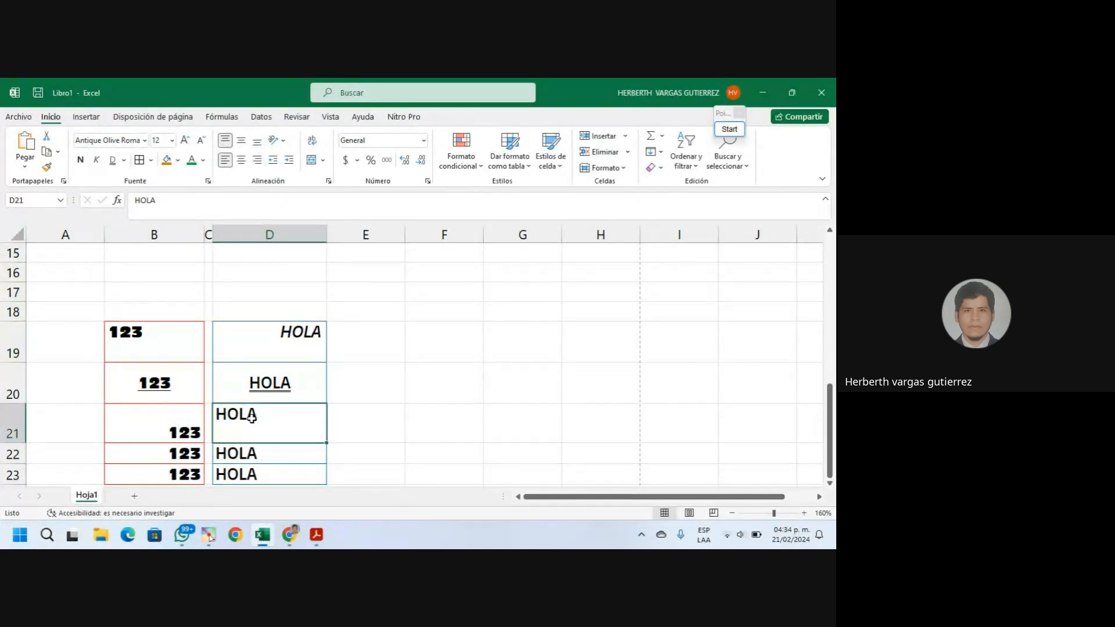
pyautogui.click(257, 162)
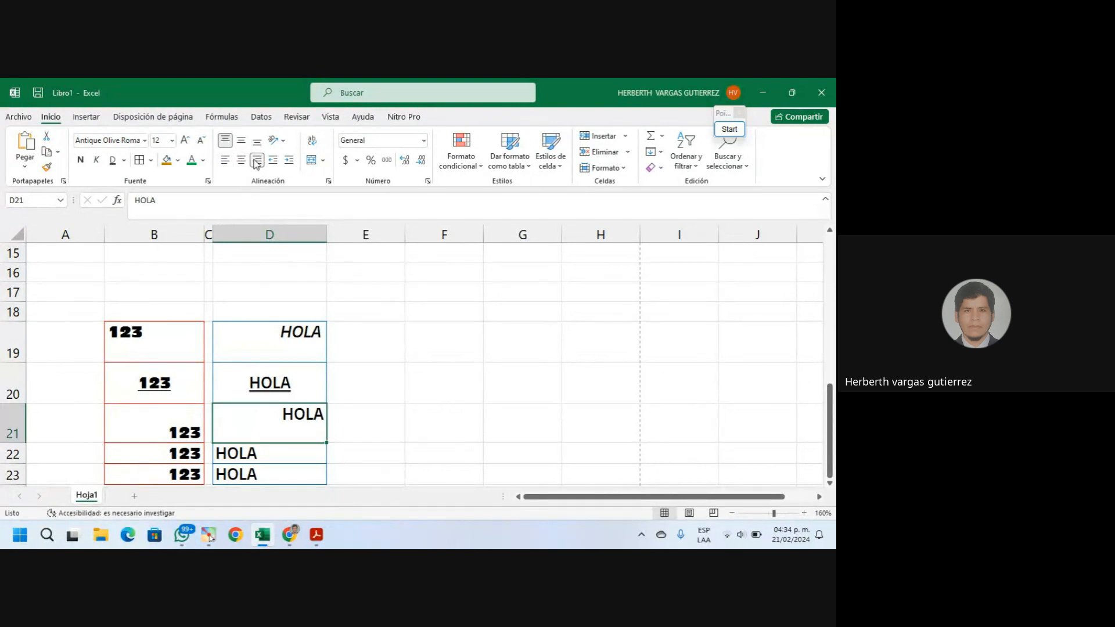
pyautogui.click(256, 162)
pyautogui.click(256, 141)
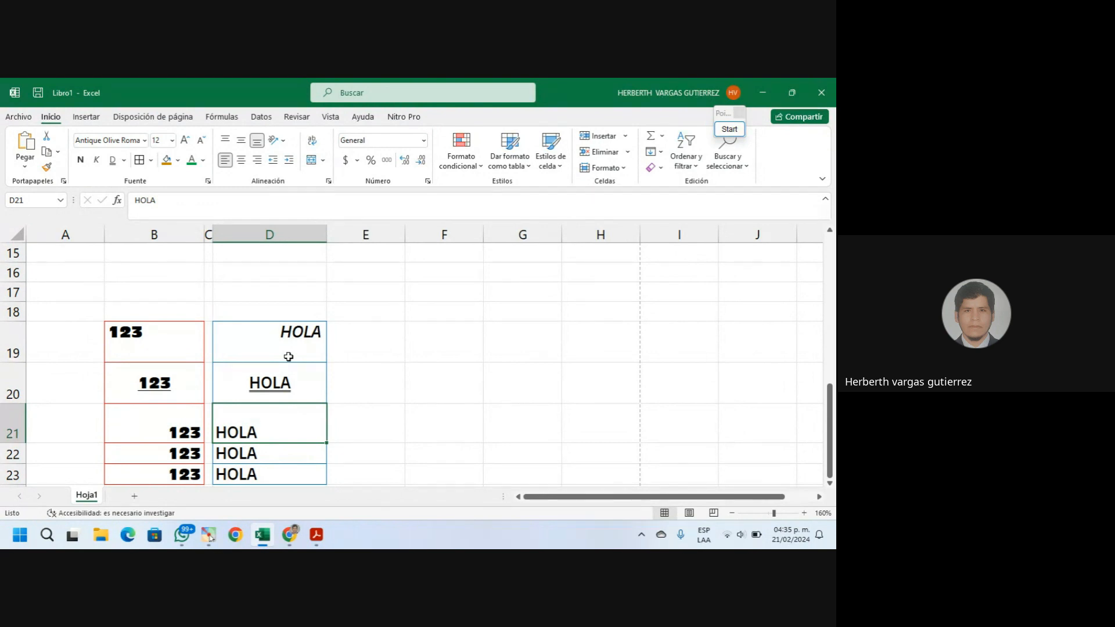
# Compare the horizontal and vertical alignments of the 123 and HOLA cells in rows 19 to 21
pyautogui.click(155, 382)
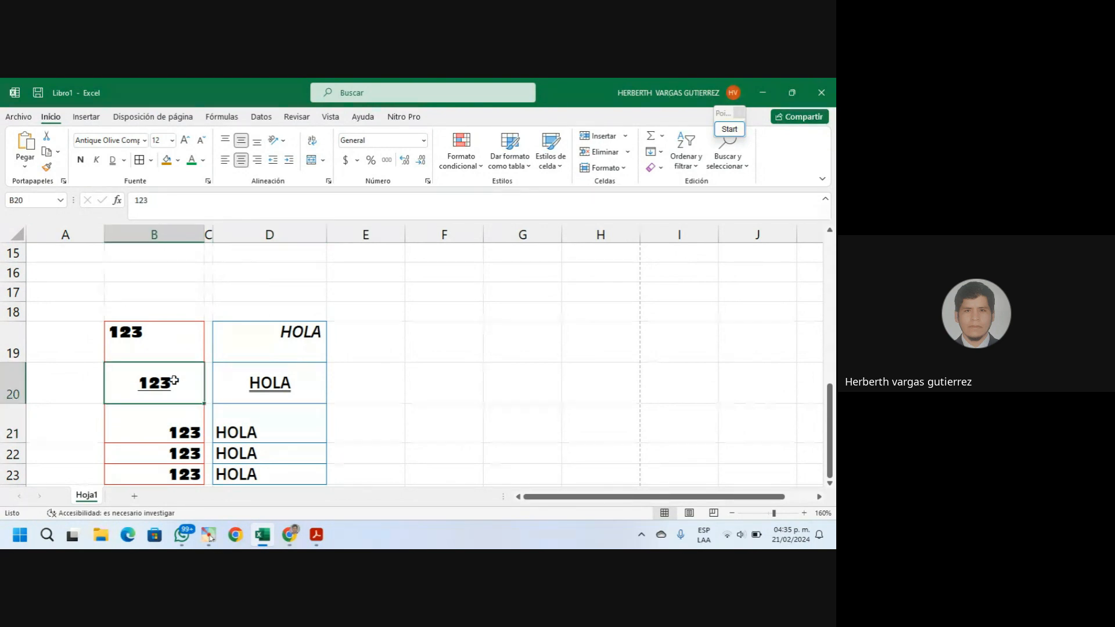
pyautogui.click(266, 381)
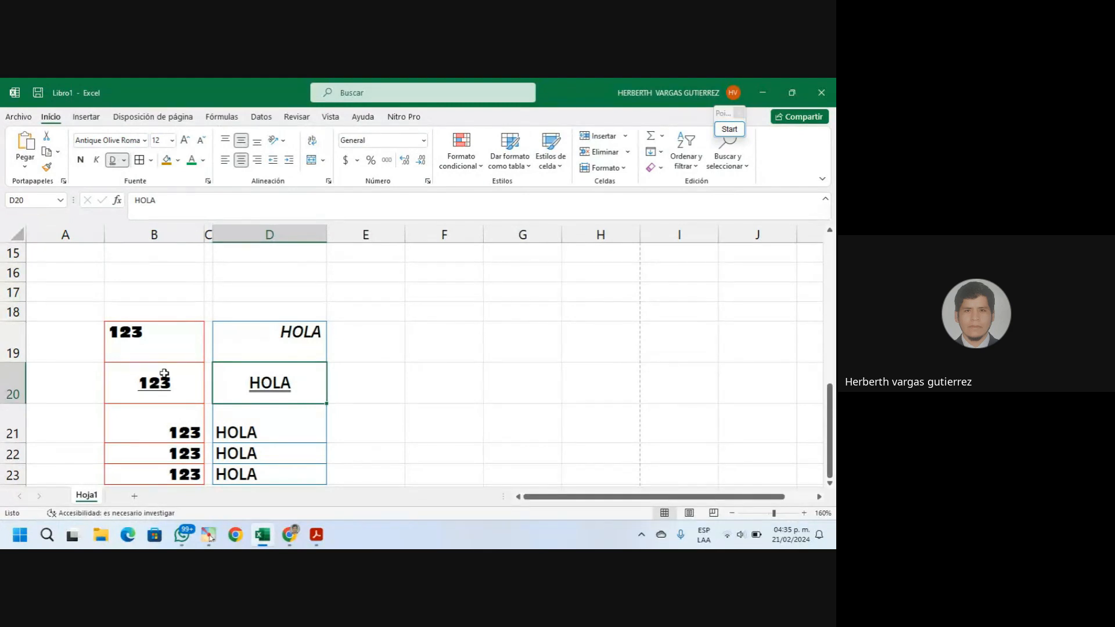
pyautogui.click(134, 335)
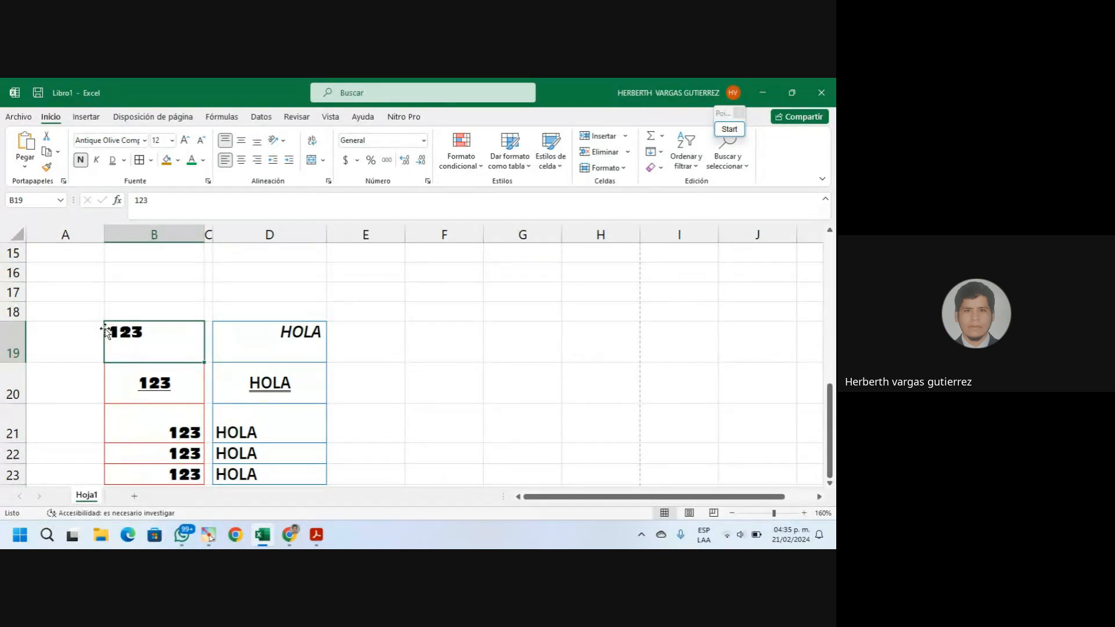
pyautogui.click(281, 338)
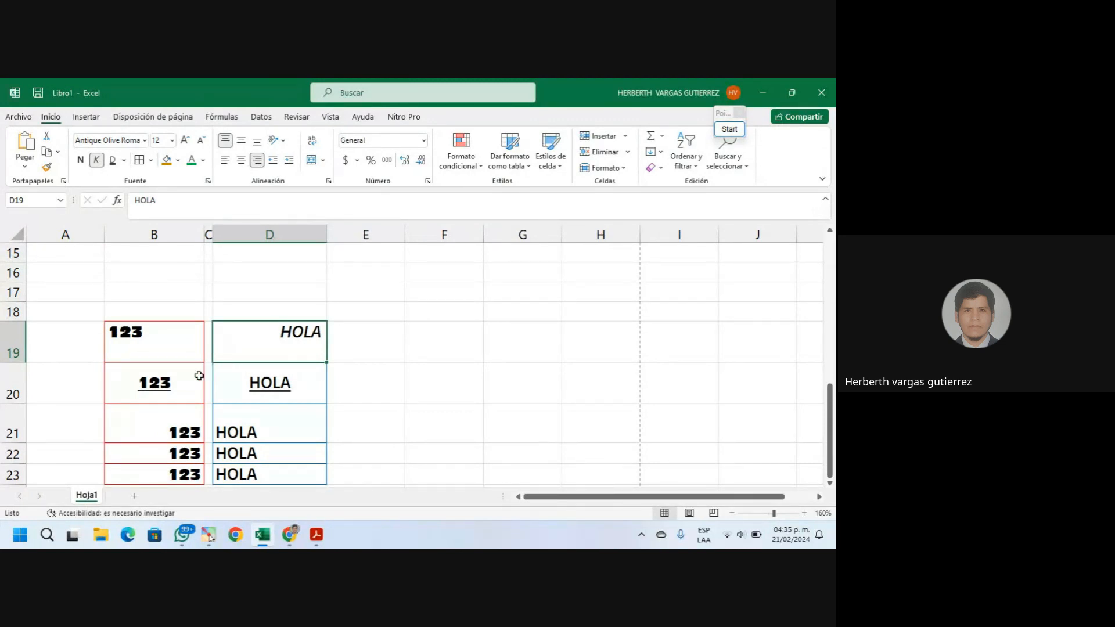
pyautogui.click(168, 384)
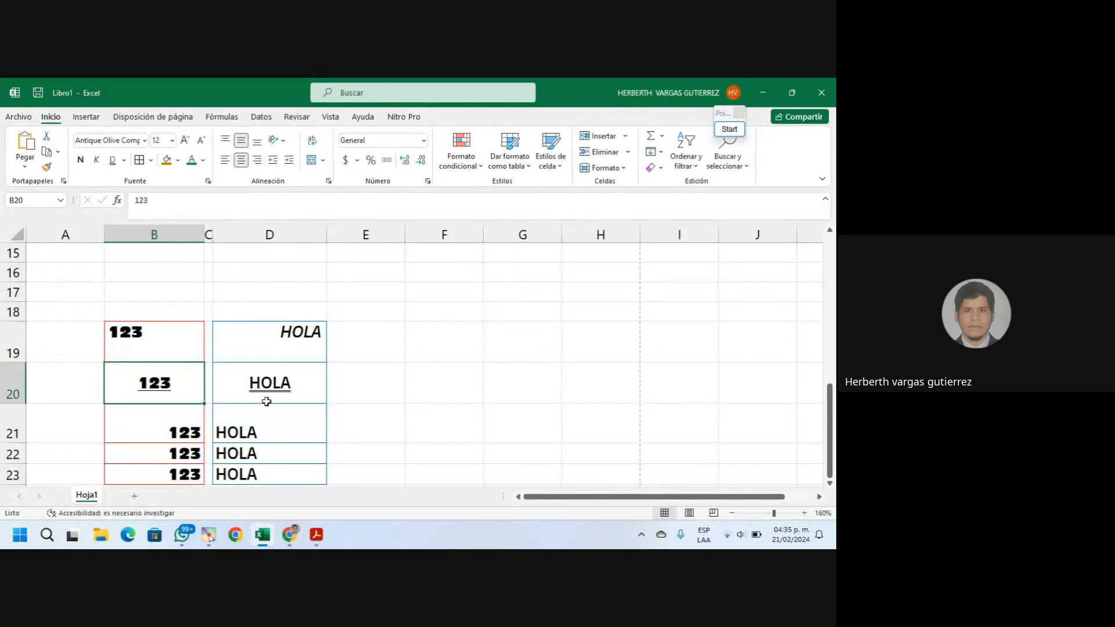
pyautogui.click(187, 428)
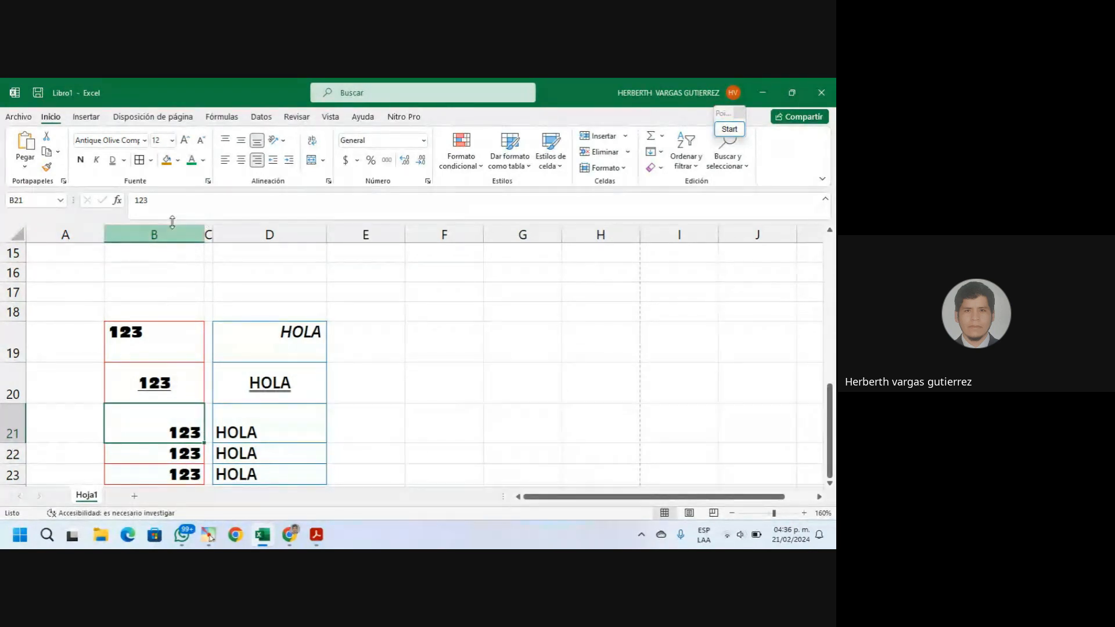
# Point out columns B and D and go through the aligned cells B19:B21 and D19:D21
pyautogui.click(164, 241)
pyautogui.click(269, 235)
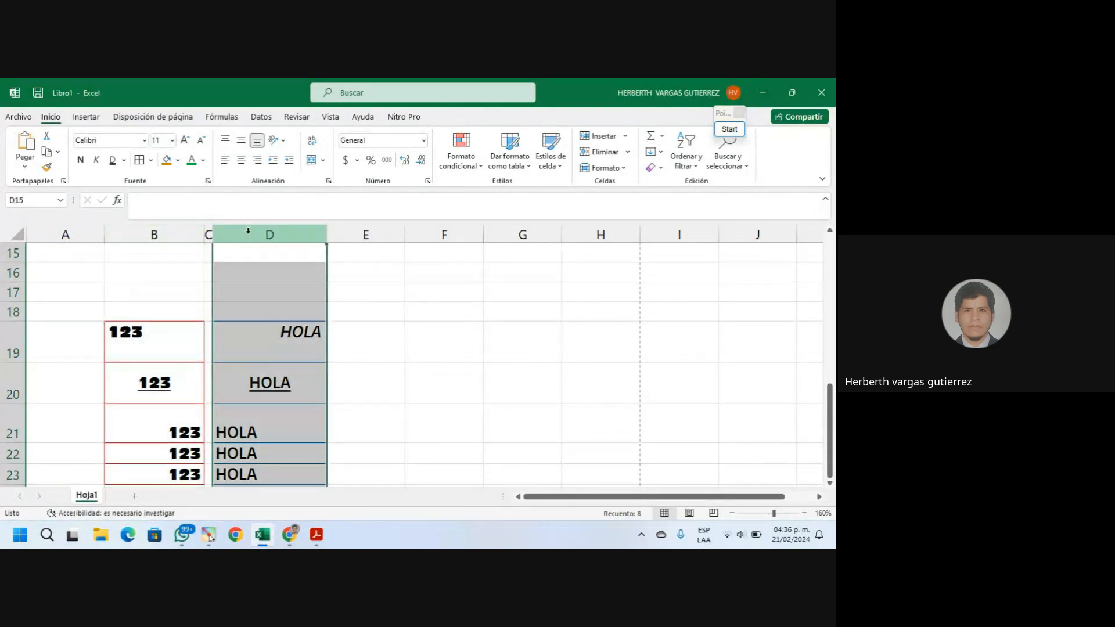
pyautogui.click(274, 439)
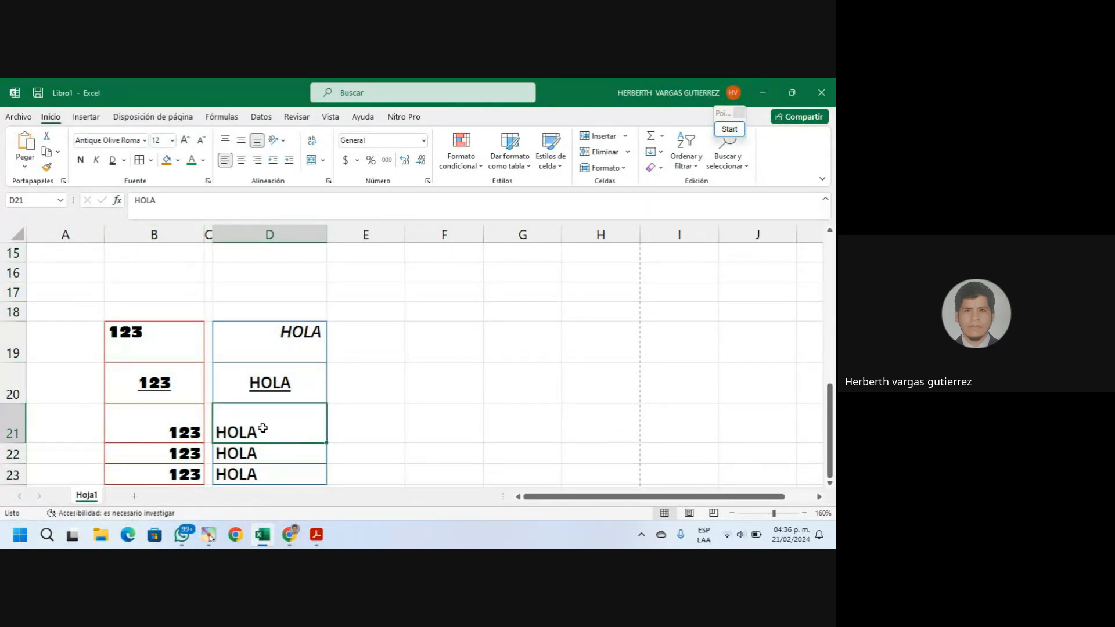
pyautogui.click(110, 407)
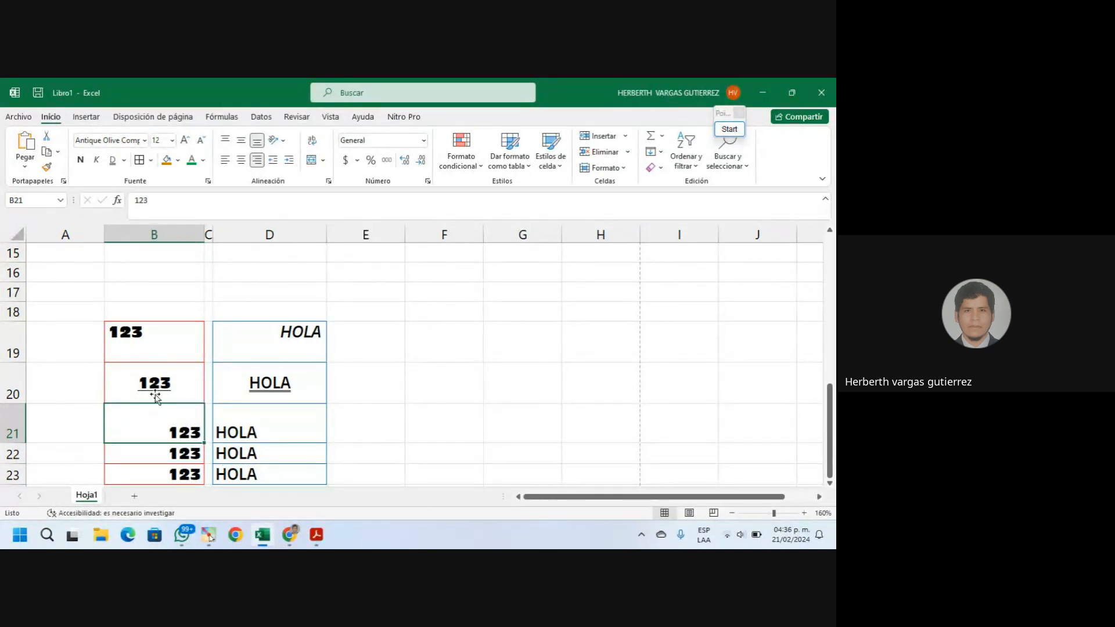
pyautogui.click(149, 335)
pyautogui.click(156, 372)
pyautogui.click(168, 423)
pyautogui.click(267, 424)
pyautogui.click(273, 386)
pyautogui.click(282, 353)
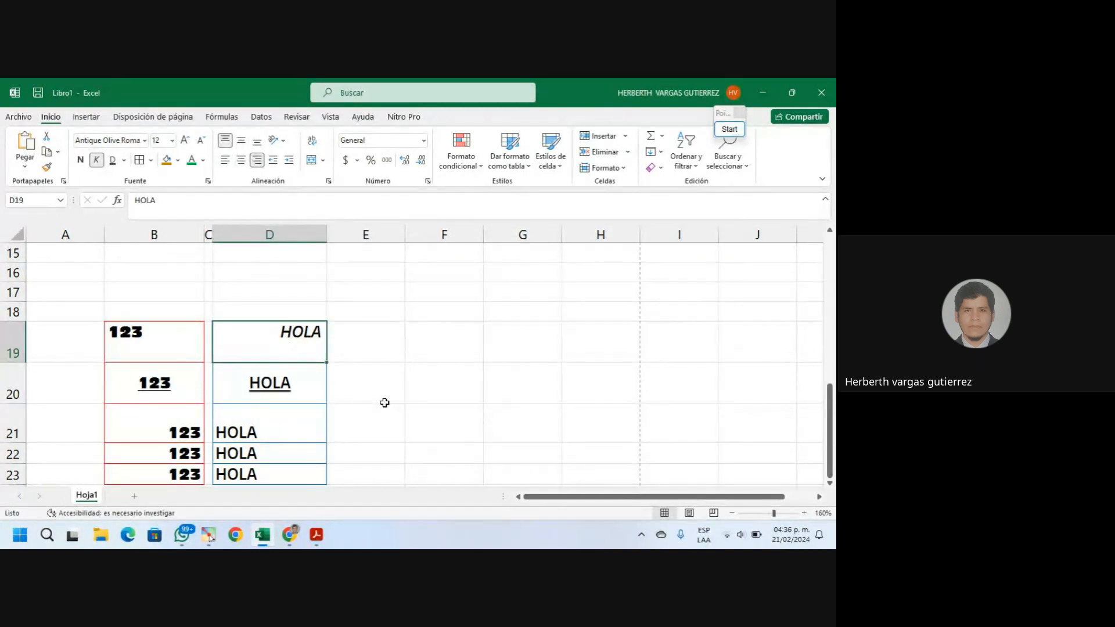
# Top-align the HOLA in D20, and set the HOLA in D21 to right and middle alignment
pyautogui.click(280, 392)
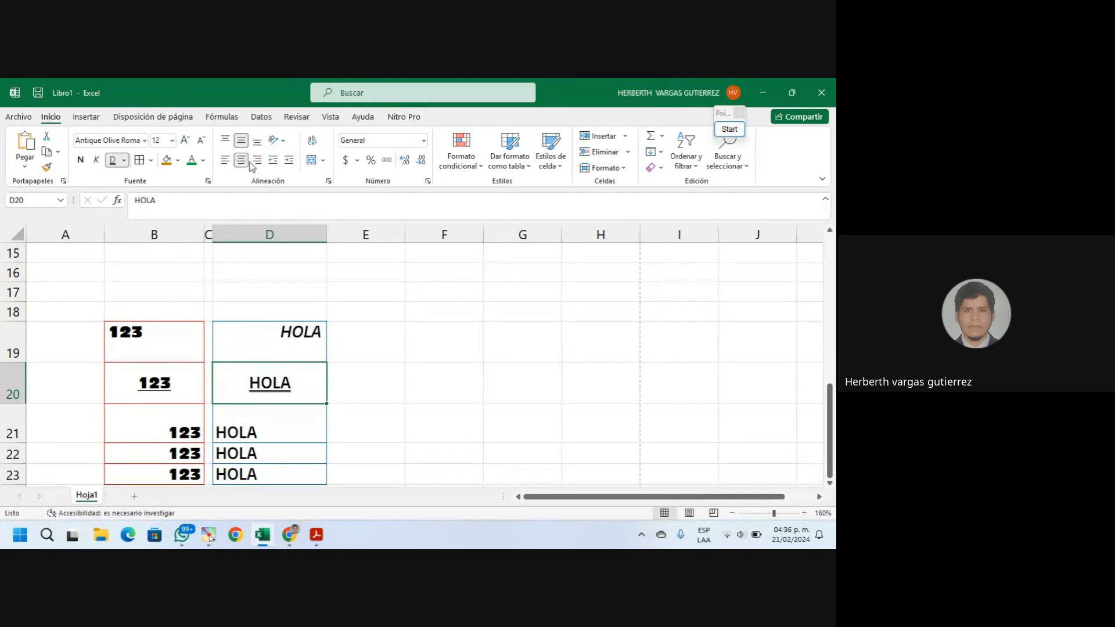
pyautogui.click(225, 141)
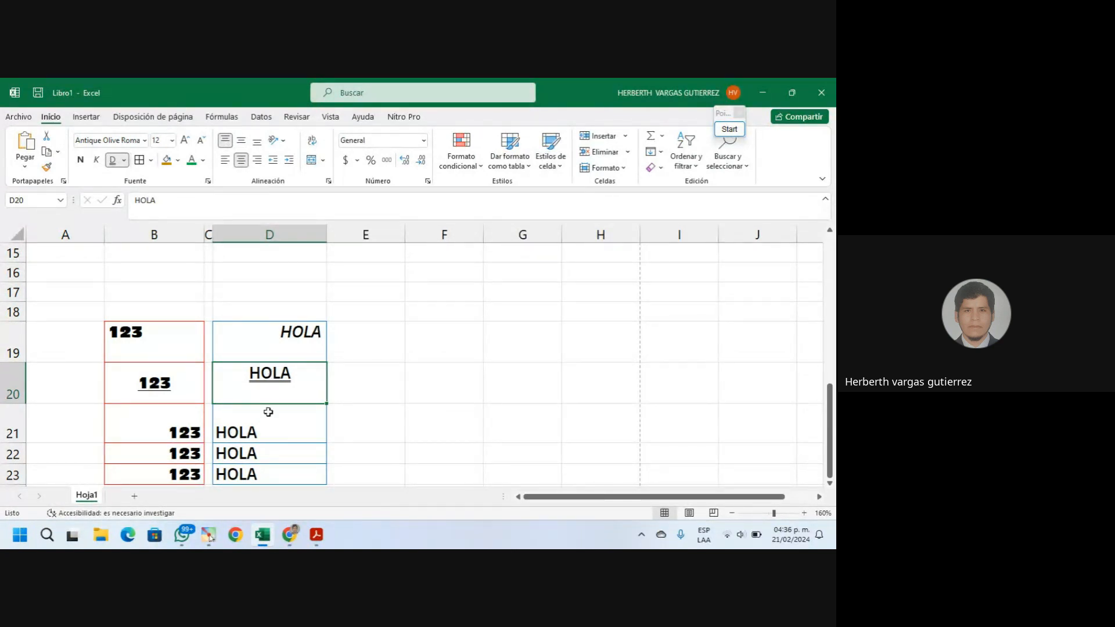
pyautogui.click(260, 433)
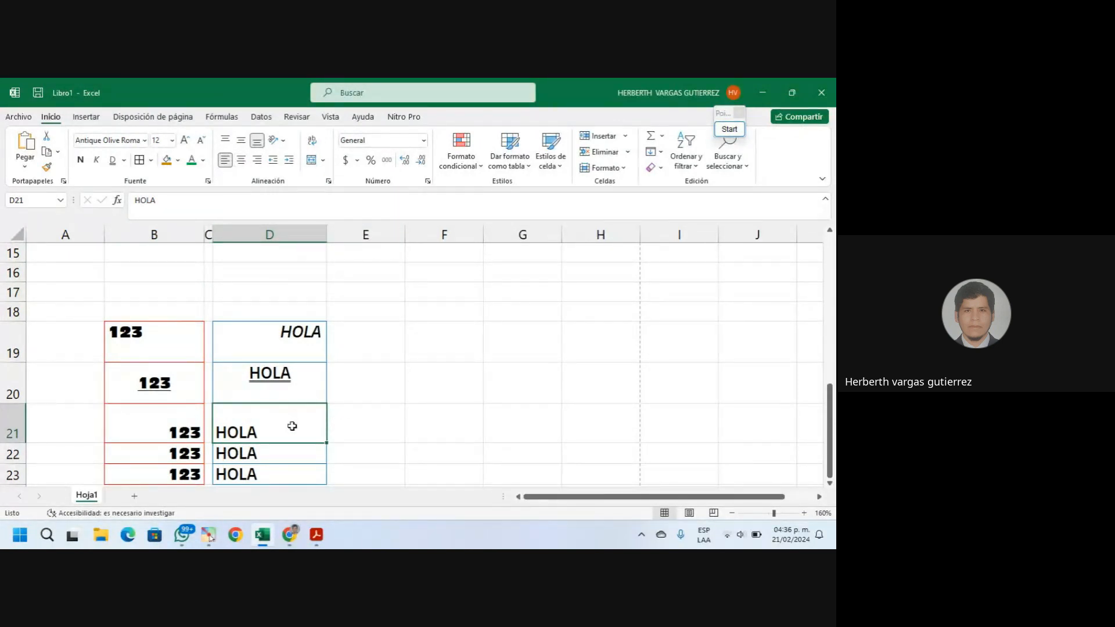
pyautogui.click(241, 160)
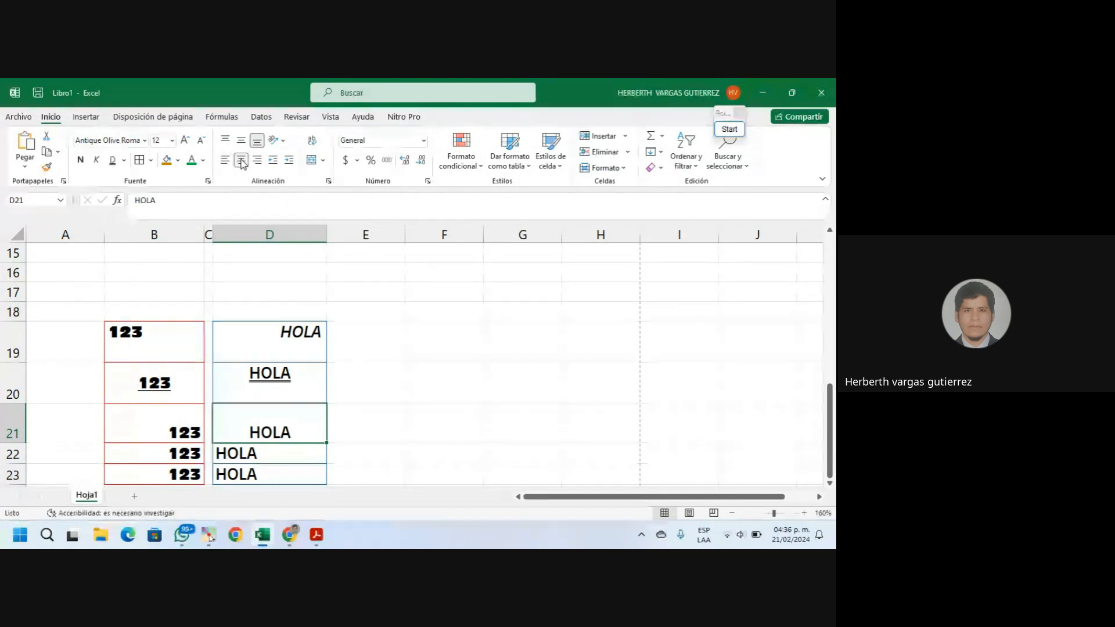
pyautogui.click(258, 161)
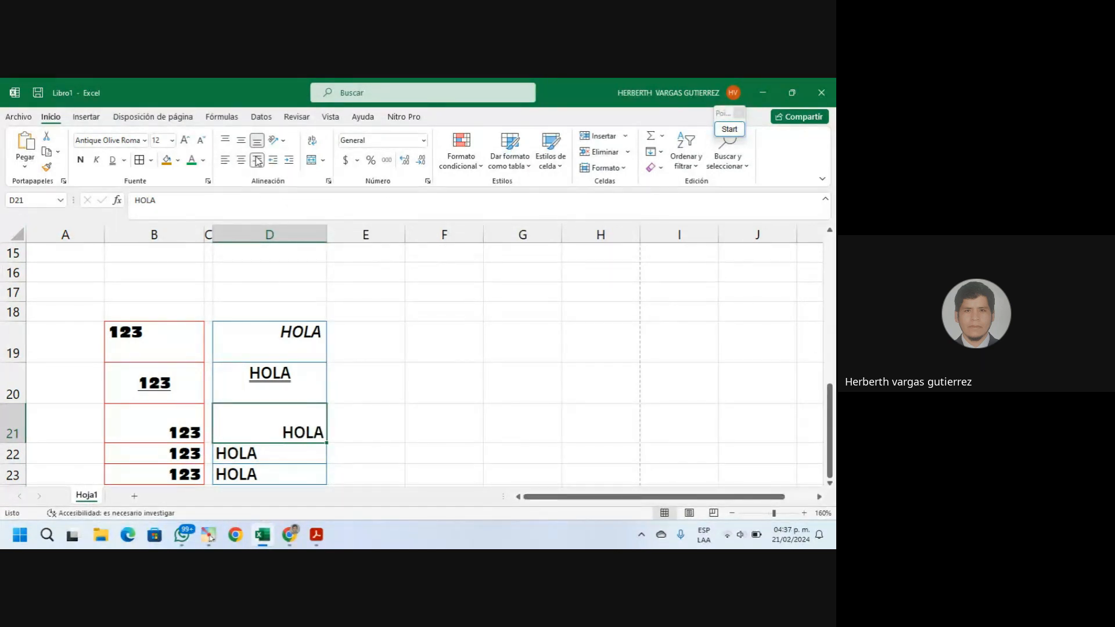
pyautogui.click(241, 140)
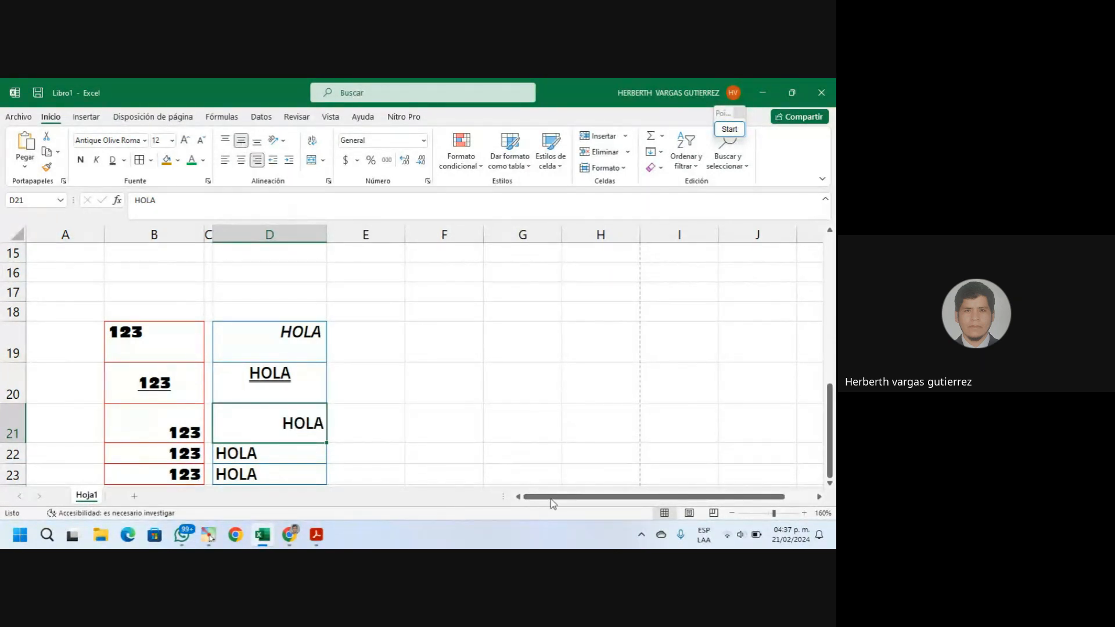
# Point out the alignments of the HOLA cells D20, D19 and D21 one by one
pyautogui.click(270, 389)
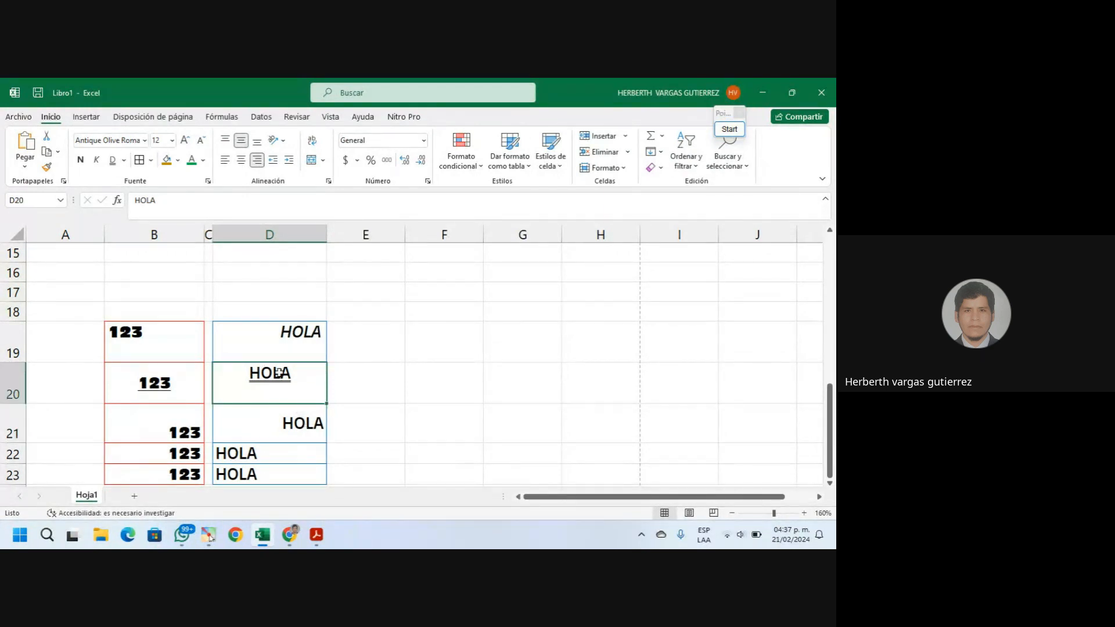
pyautogui.click(272, 343)
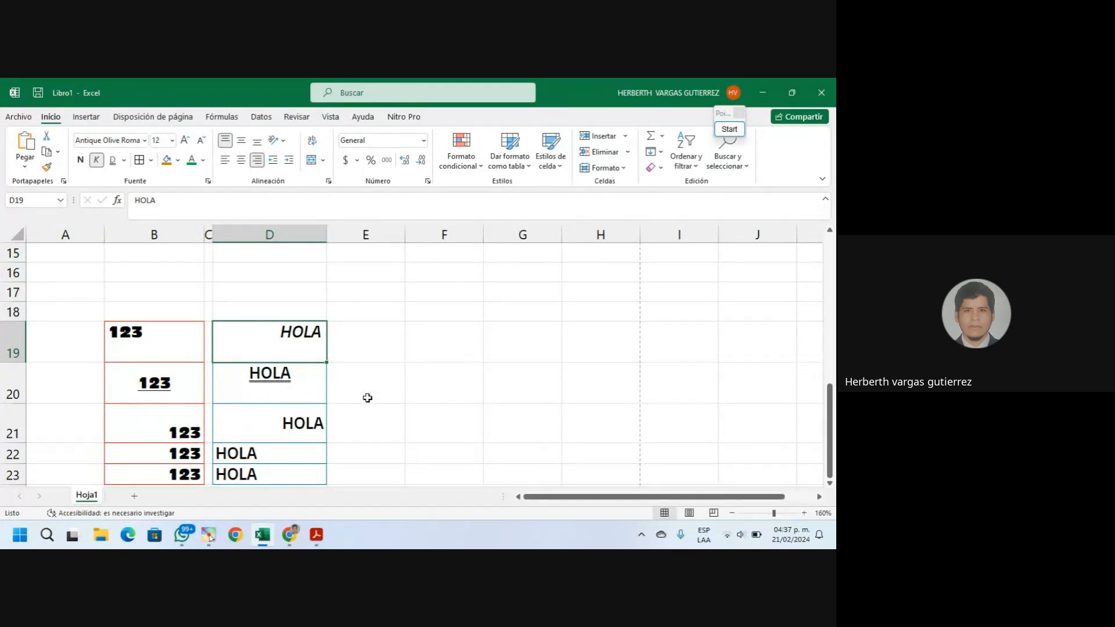
pyautogui.click(286, 423)
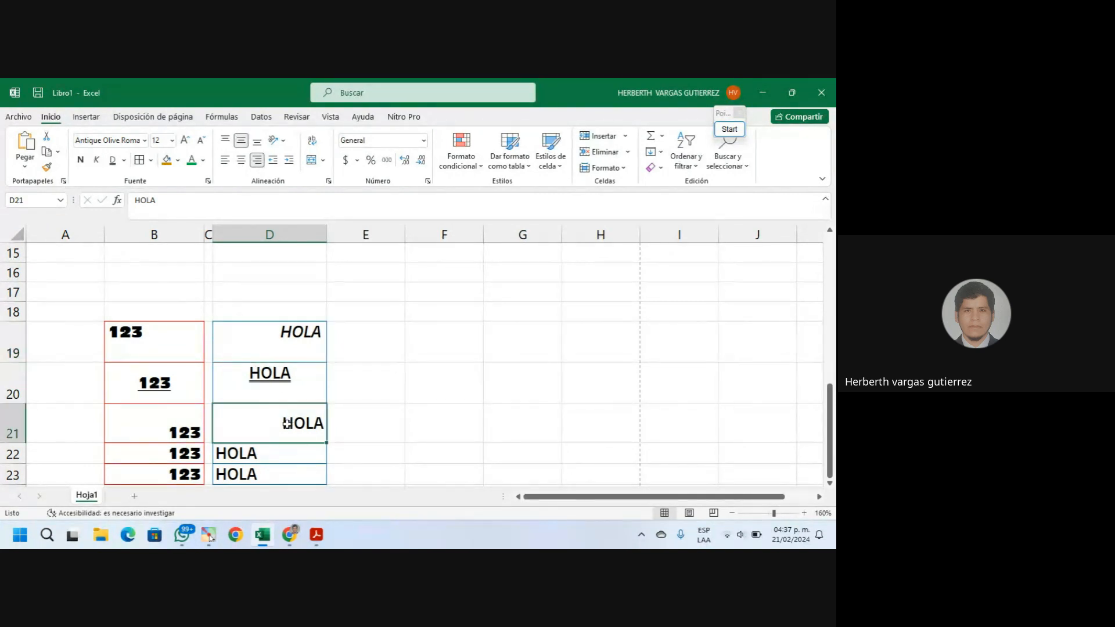
# Switch to the Google Meet call, read the participants' chat messages, and return to the Excel workbook
pyautogui.click(289, 535)
pyautogui.click(268, 485)
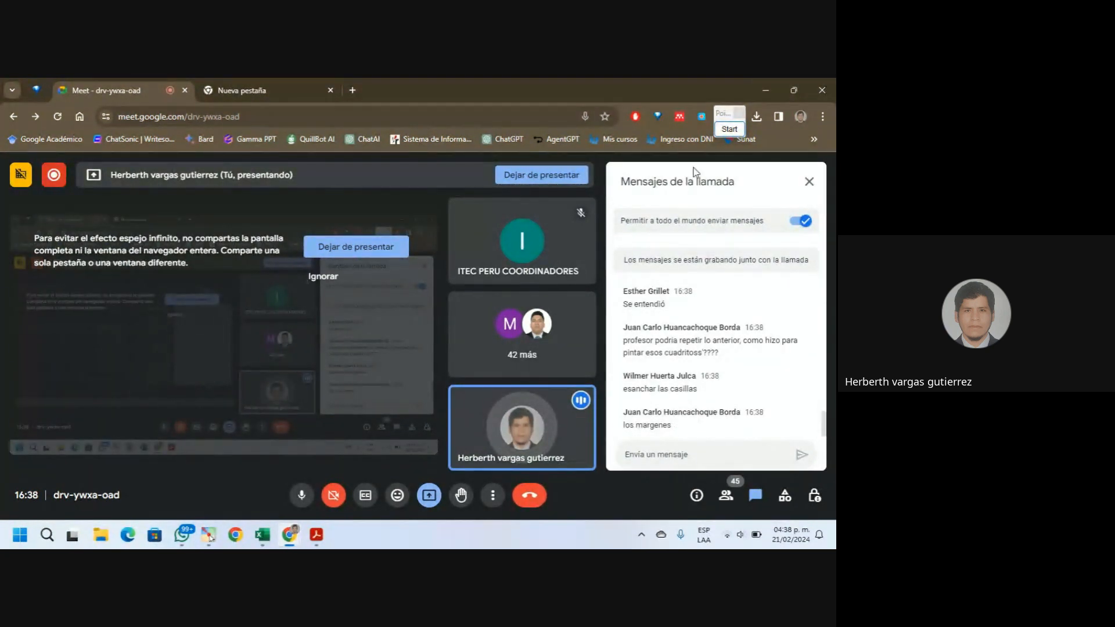
pyautogui.click(764, 88)
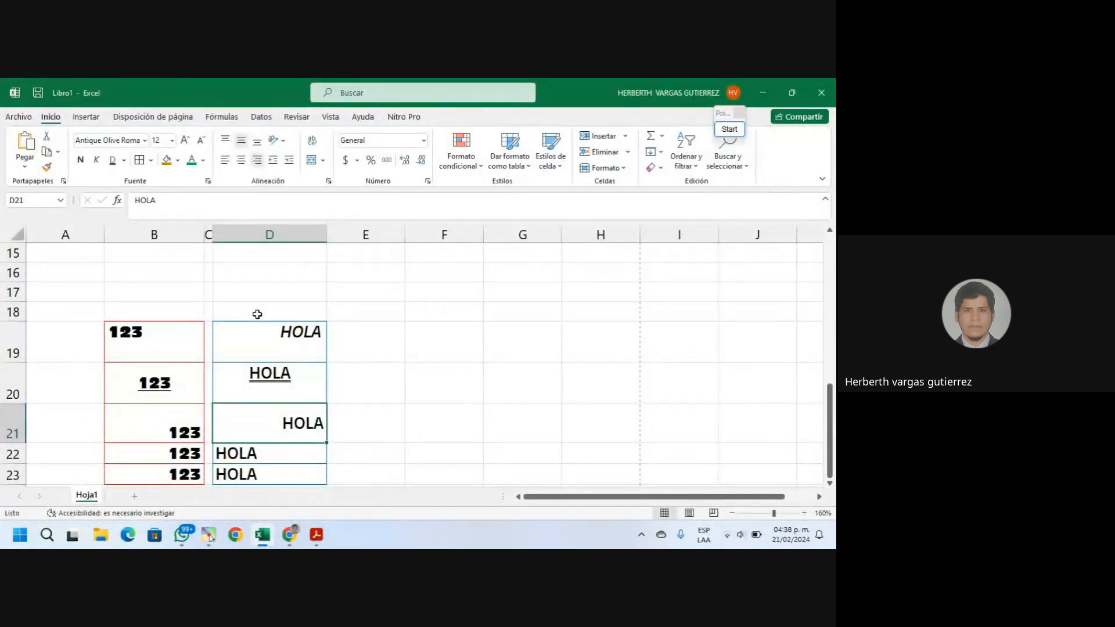
pyautogui.scroll(1, 259, 315)
pyautogui.scroll(3, 258, 315)
pyautogui.scroll(-7, 258, 315)
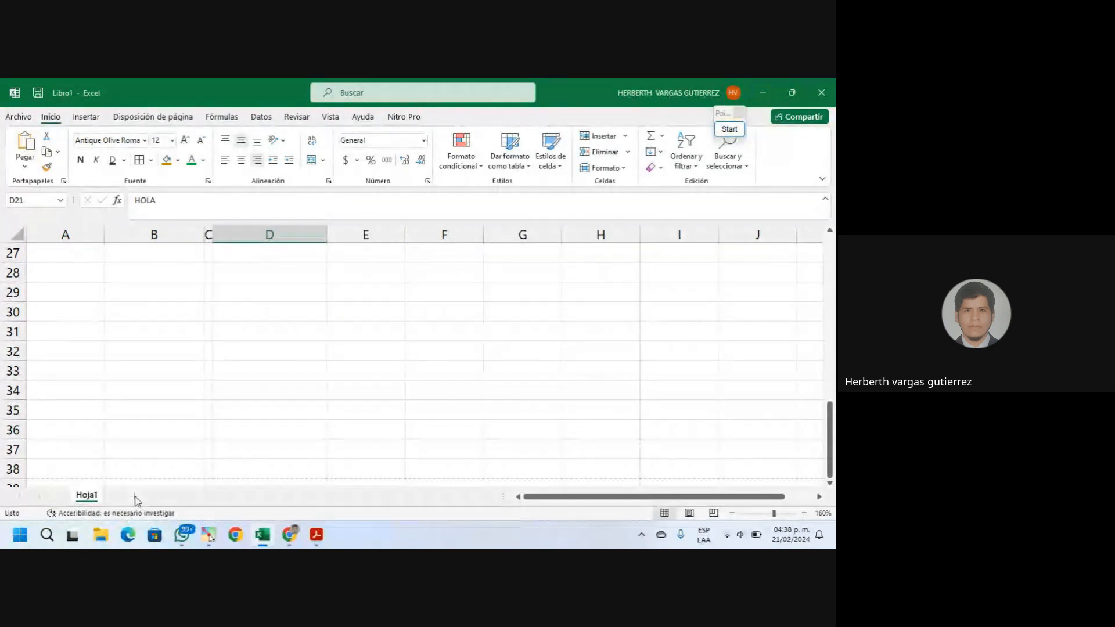
# Add a new sheet to the workbook and enlarge its view to 120%
pyautogui.click(134, 495)
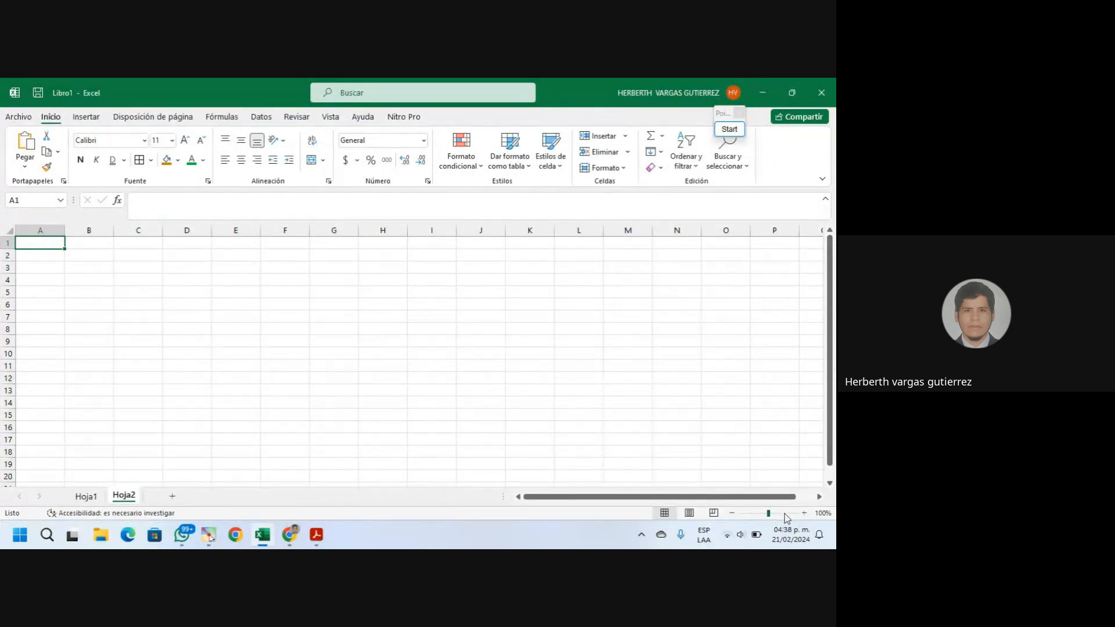
pyautogui.click(804, 513)
pyautogui.click(804, 513)
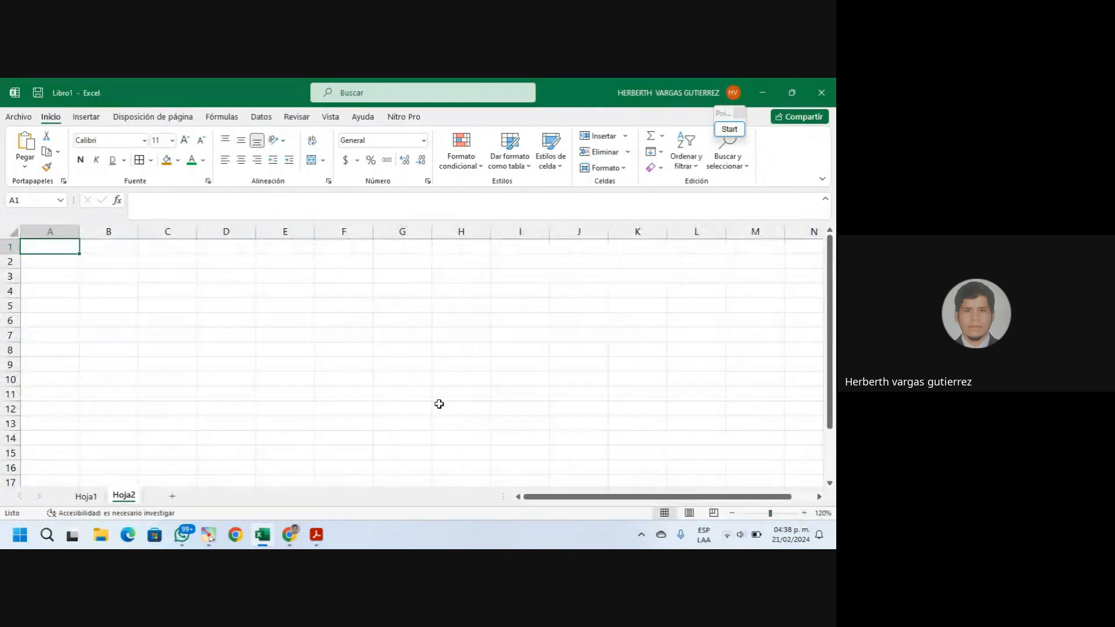
# Enter the number 12314 in cell C4 and the text HOLA in cell E4
pyautogui.click(169, 302)
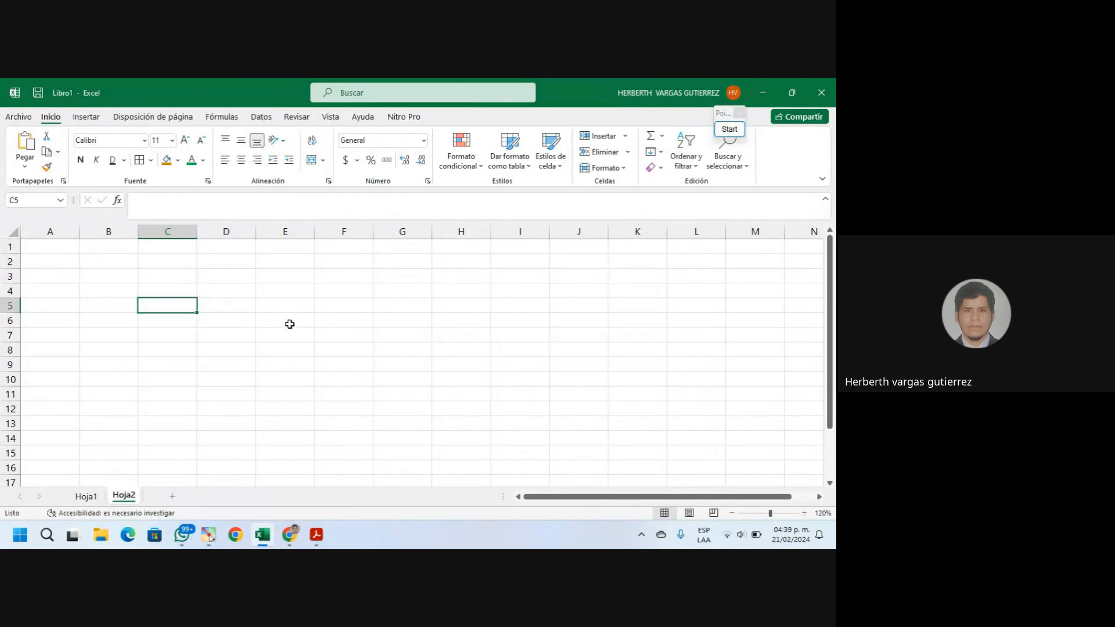
pyautogui.click(173, 287)
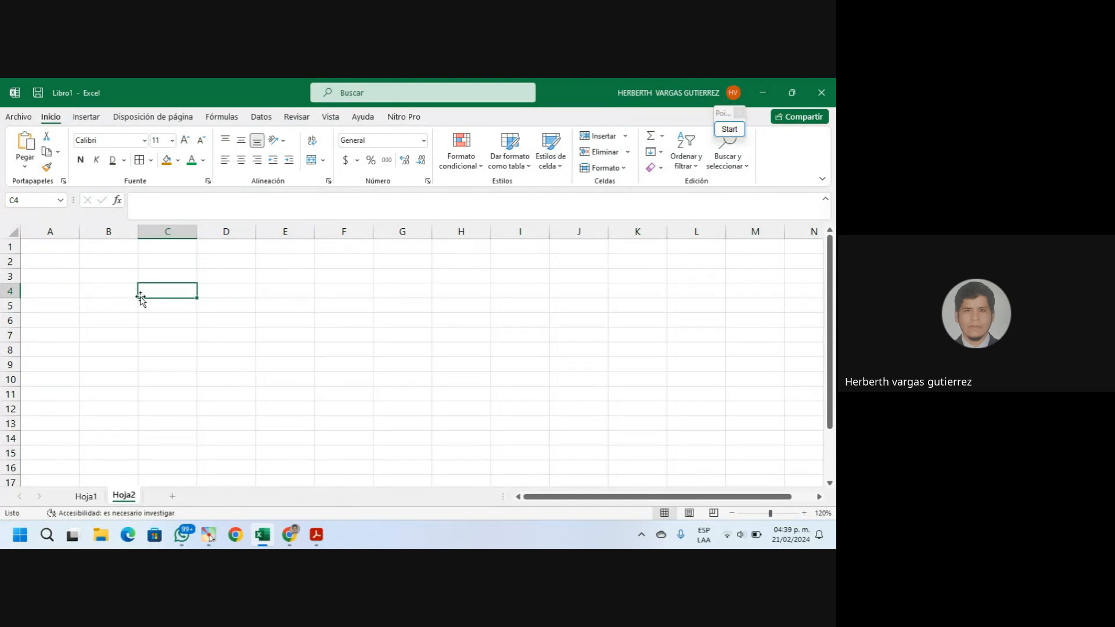
pyautogui.write('12314')
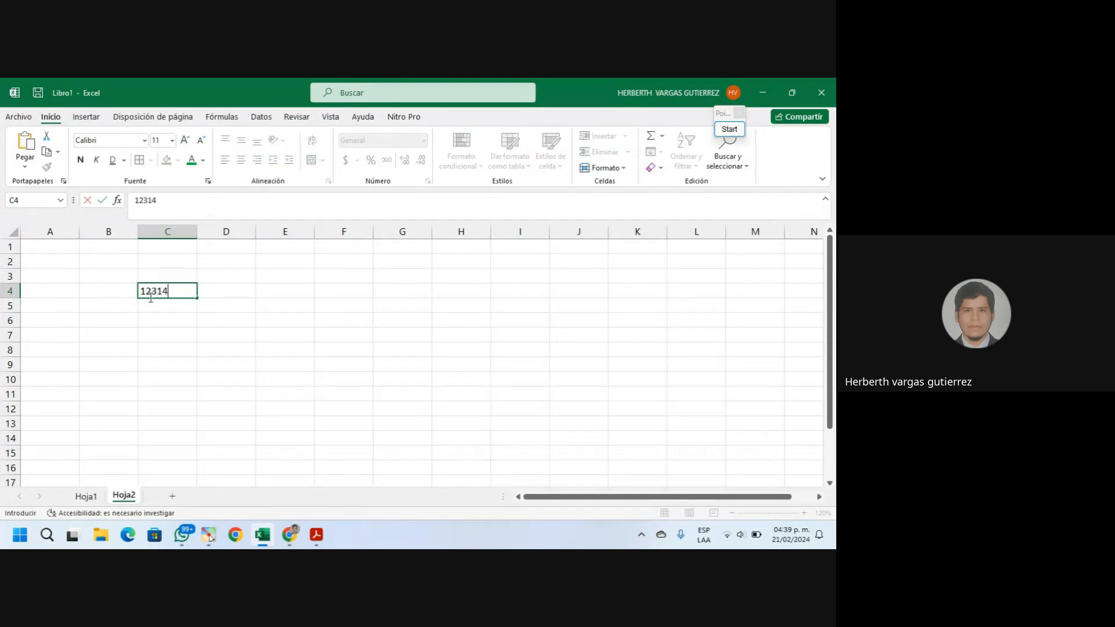
pyautogui.click(281, 292)
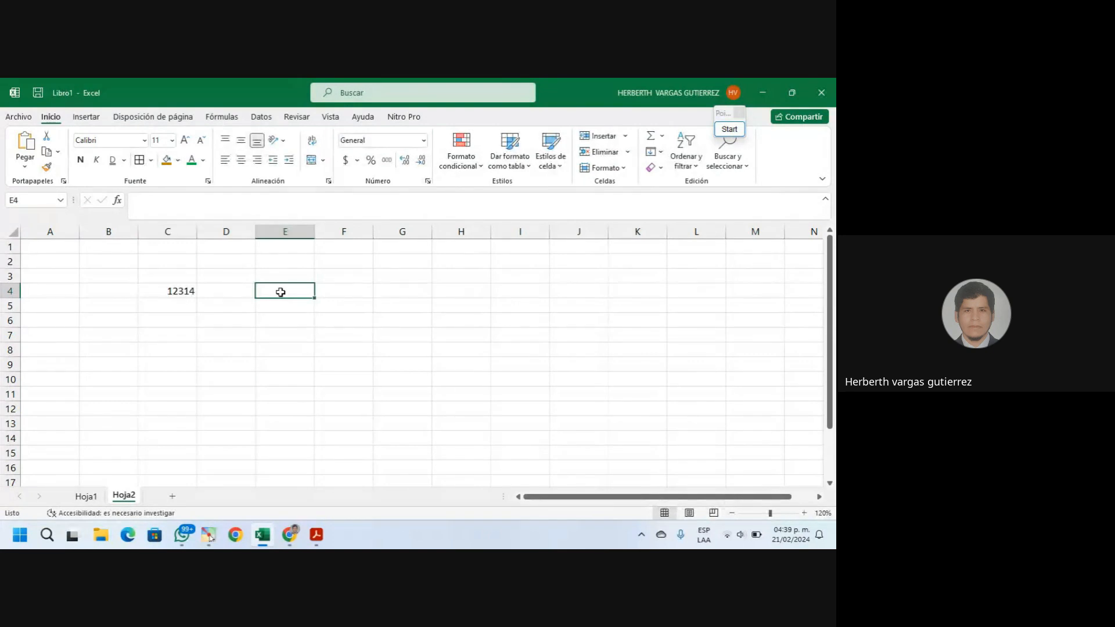
pyautogui.write('HOLA')
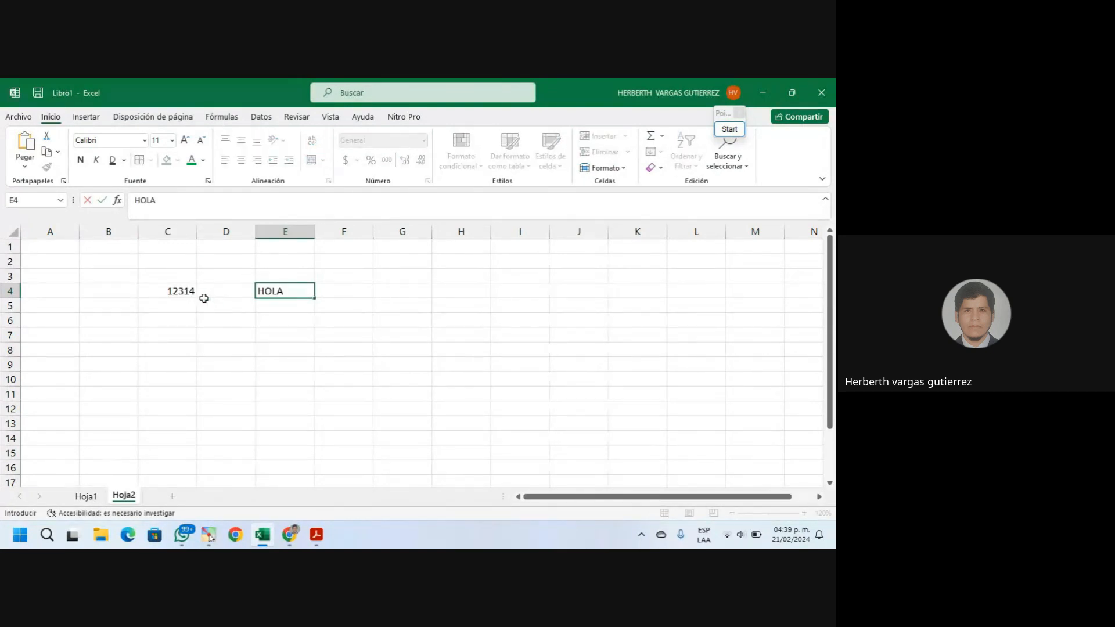
# Fill the contents of C4 and E4 down through row 8
pyautogui.click(192, 297)
pyautogui.moveTo(197, 298); pyautogui.dragTo(205, 349)
pyautogui.click(294, 288)
pyautogui.moveTo(315, 298); pyautogui.dragTo(315, 352)
pyautogui.click(196, 321)
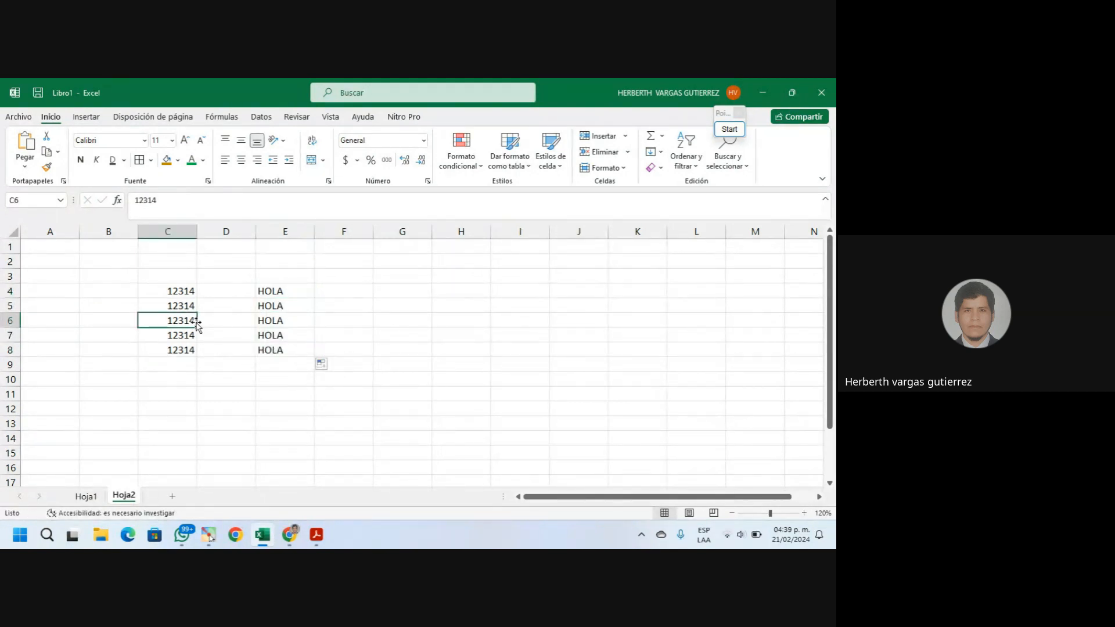
pyautogui.click(230, 308)
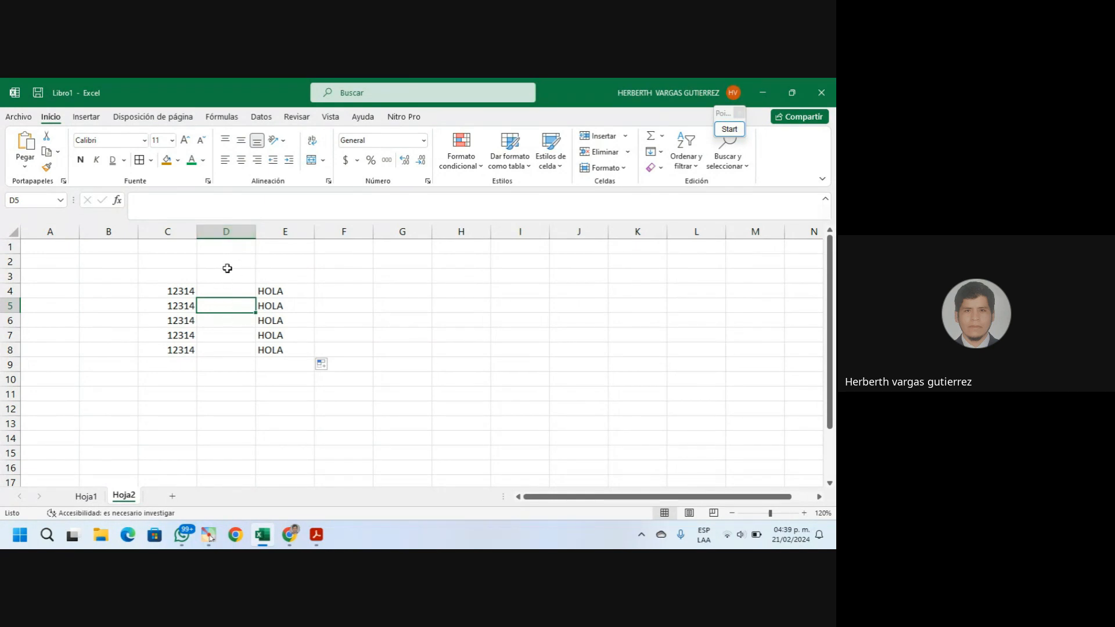
# Widen column D to about twice its default width
pyautogui.click(245, 231)
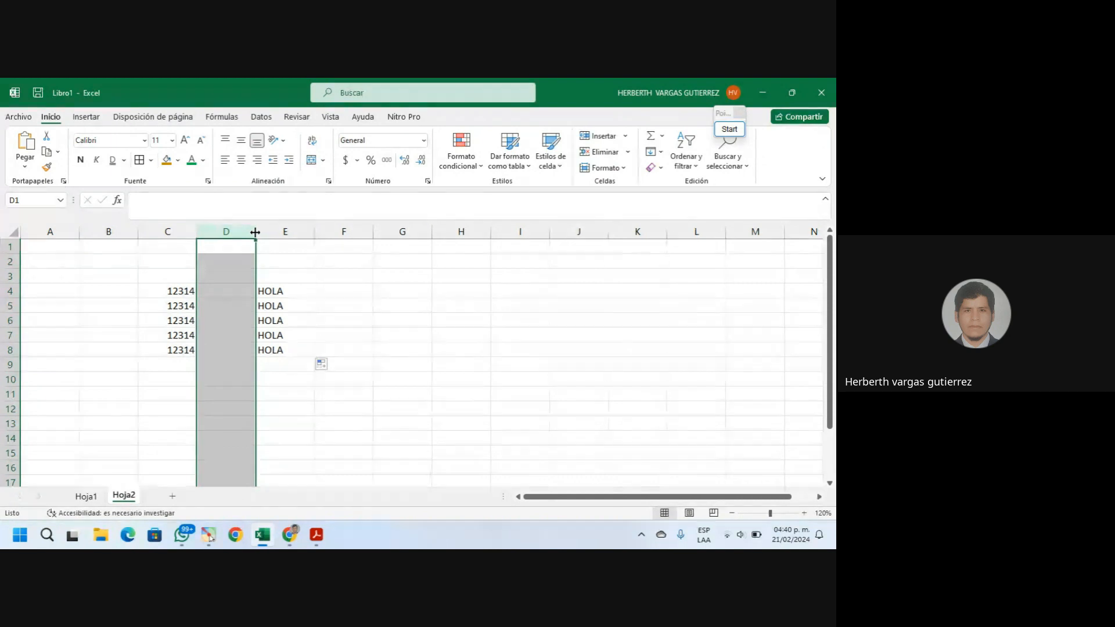
pyautogui.moveTo(255, 232); pyautogui.dragTo(255, 232)
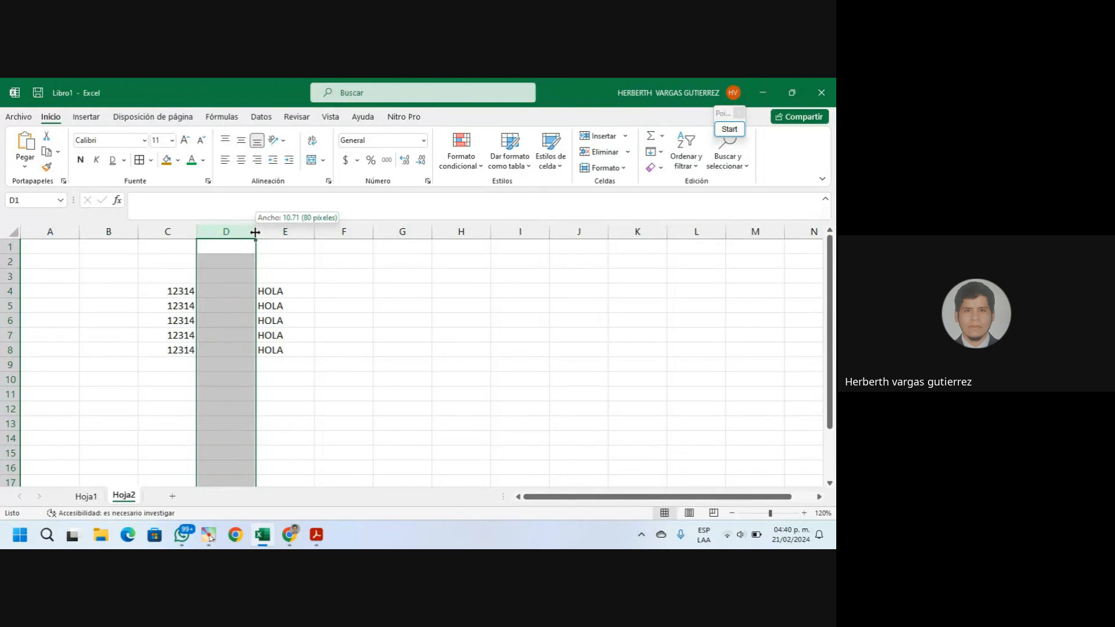
pyautogui.moveTo(255, 232); pyautogui.dragTo(315, 234)
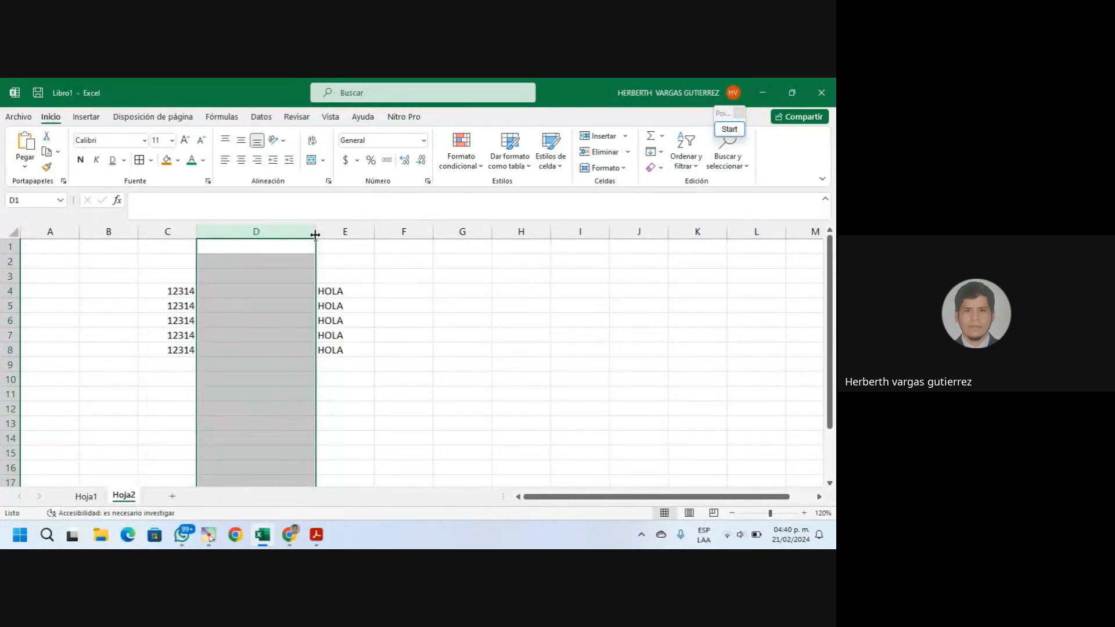
# Narrow column D to a thin strip between the numbers and the HOLA texts
pyautogui.moveTo(314, 235); pyautogui.dragTo(216, 234)
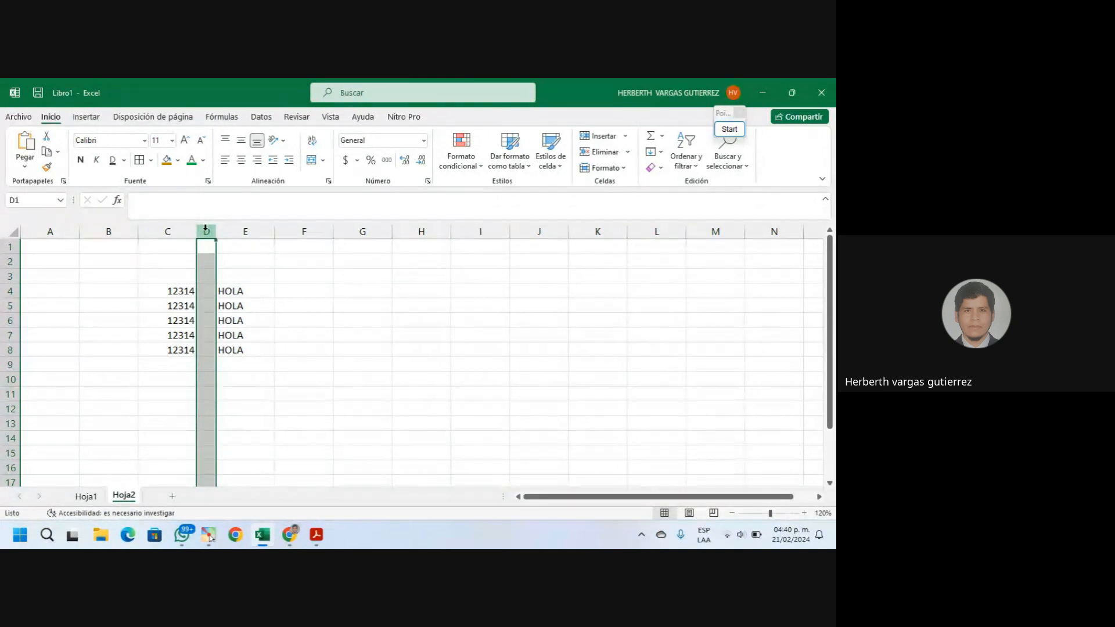
pyautogui.click(250, 291)
pyautogui.click(207, 232)
pyautogui.moveTo(216, 234)
pyautogui.mouseDown()
pyautogui.moveTo(274, 234)
pyautogui.moveTo(213, 234)
pyautogui.mouseUp()
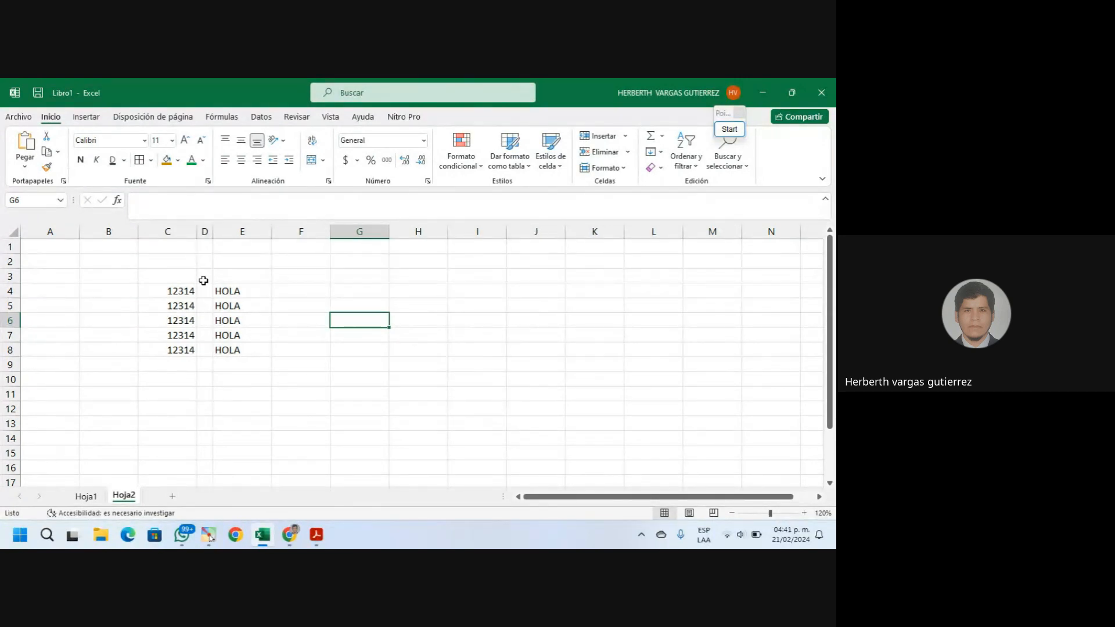
# Try out heights for row 4 on its own, ending at about twice the default height
pyautogui.click(10, 290)
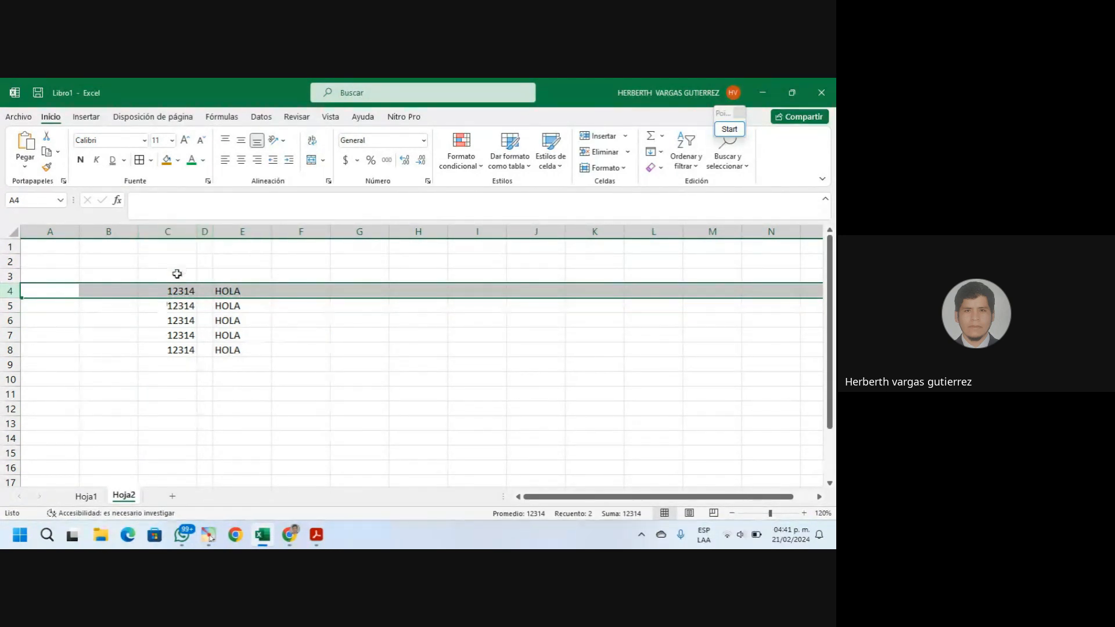
pyautogui.click(187, 231)
pyautogui.click(238, 231)
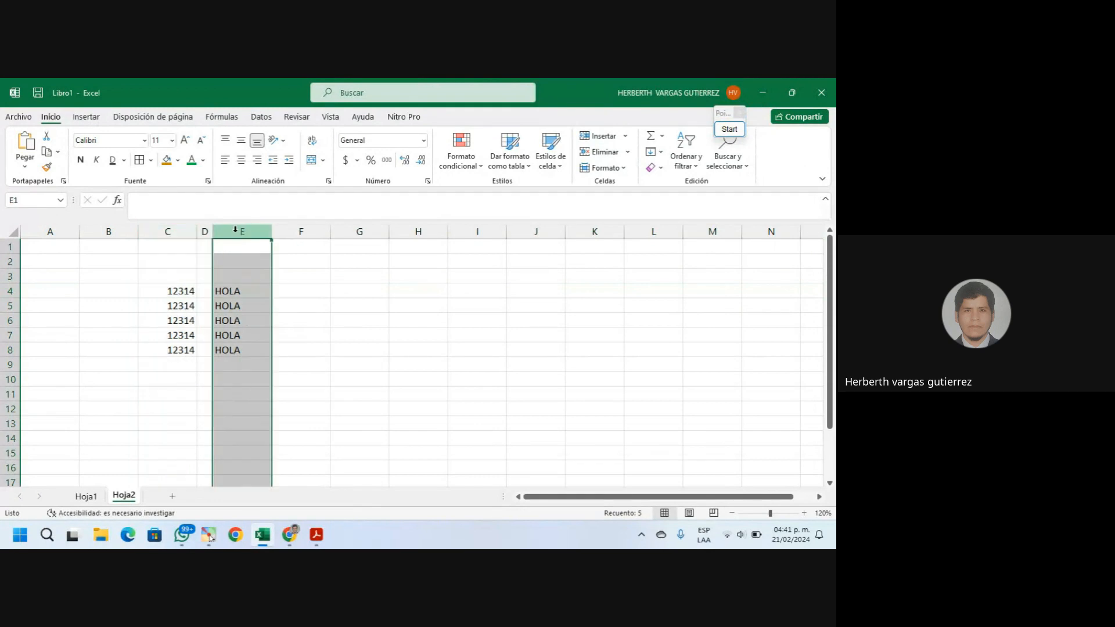
pyautogui.click(24, 291)
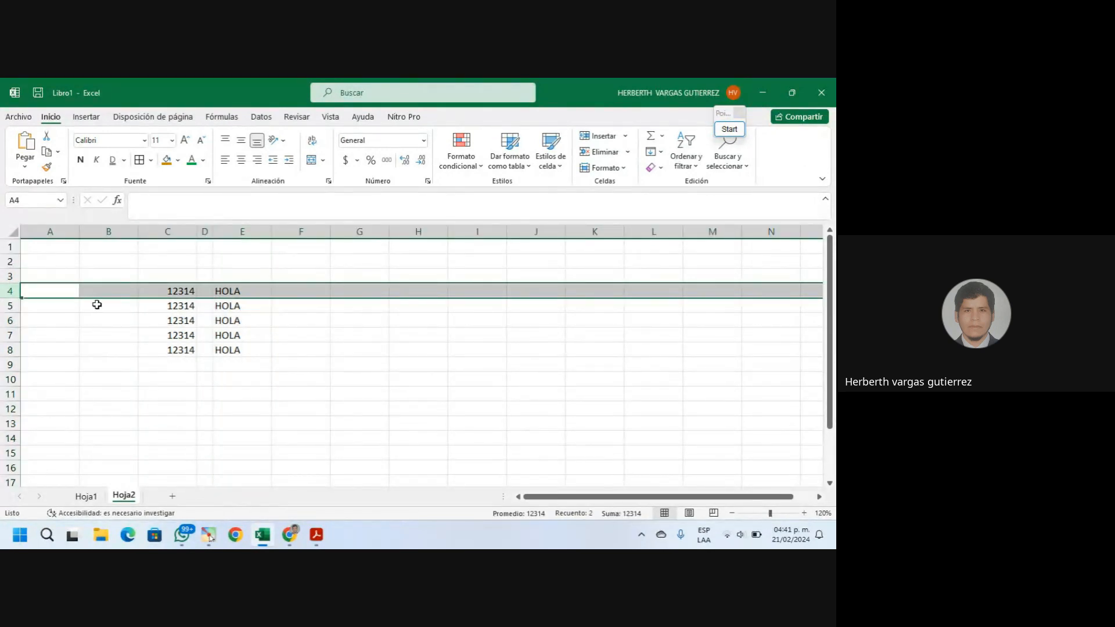
pyautogui.click(13, 297)
pyautogui.moveTo(12, 298); pyautogui.dragTo(9, 313)
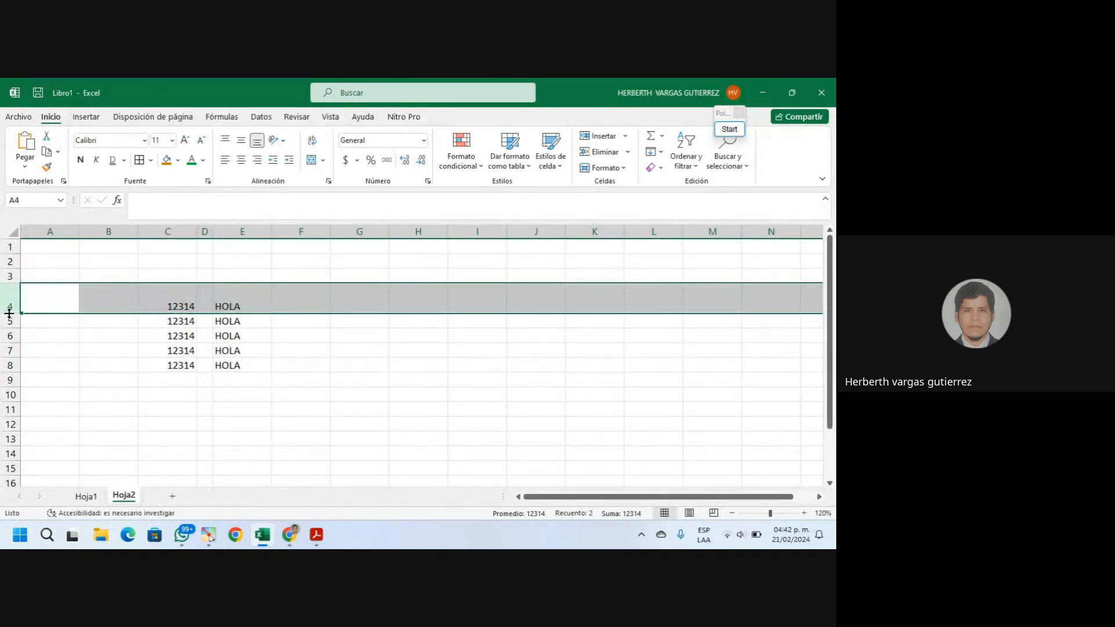
pyautogui.moveTo(9, 314); pyautogui.dragTo(14, 298)
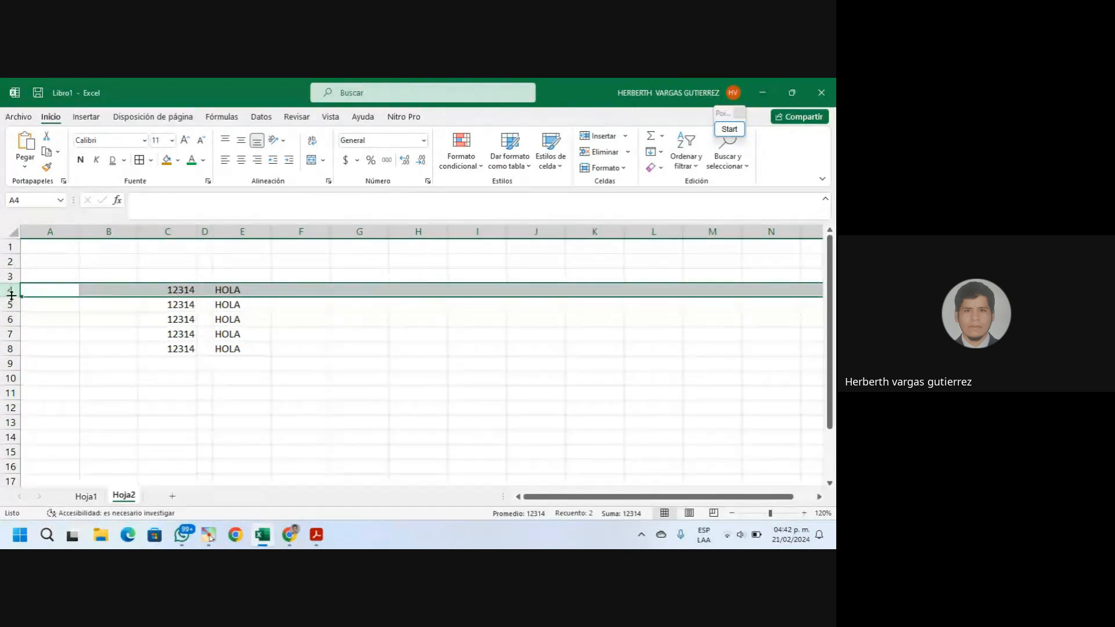
pyautogui.moveTo(13, 297); pyautogui.dragTo(12, 314)
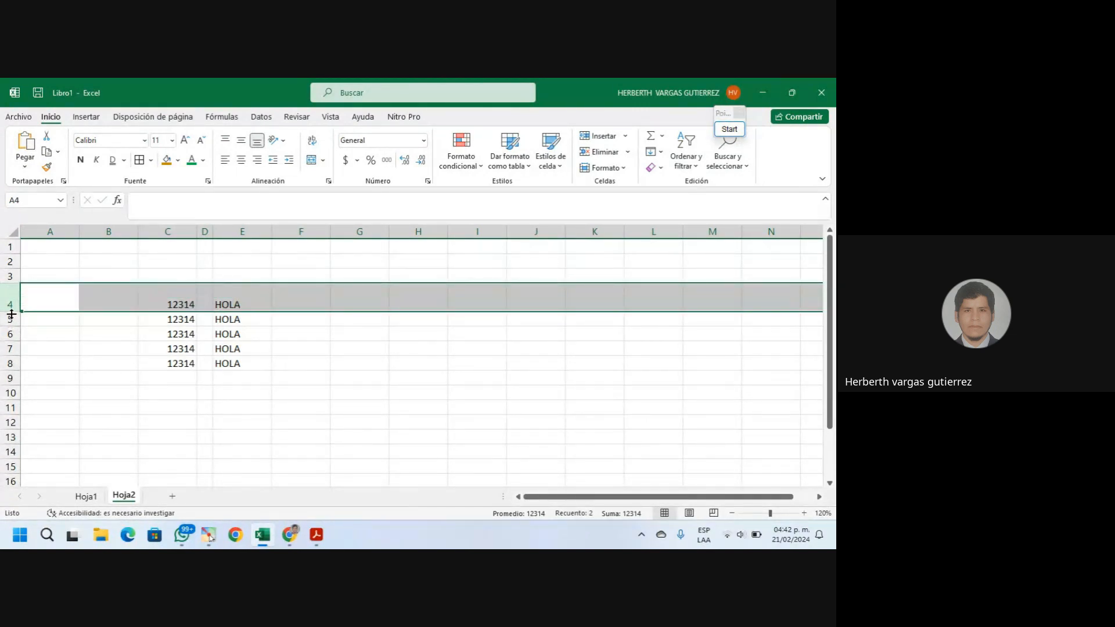
# Increase the heights of rows 5 and 6 one at a time to about match row 4
pyautogui.click(10, 320)
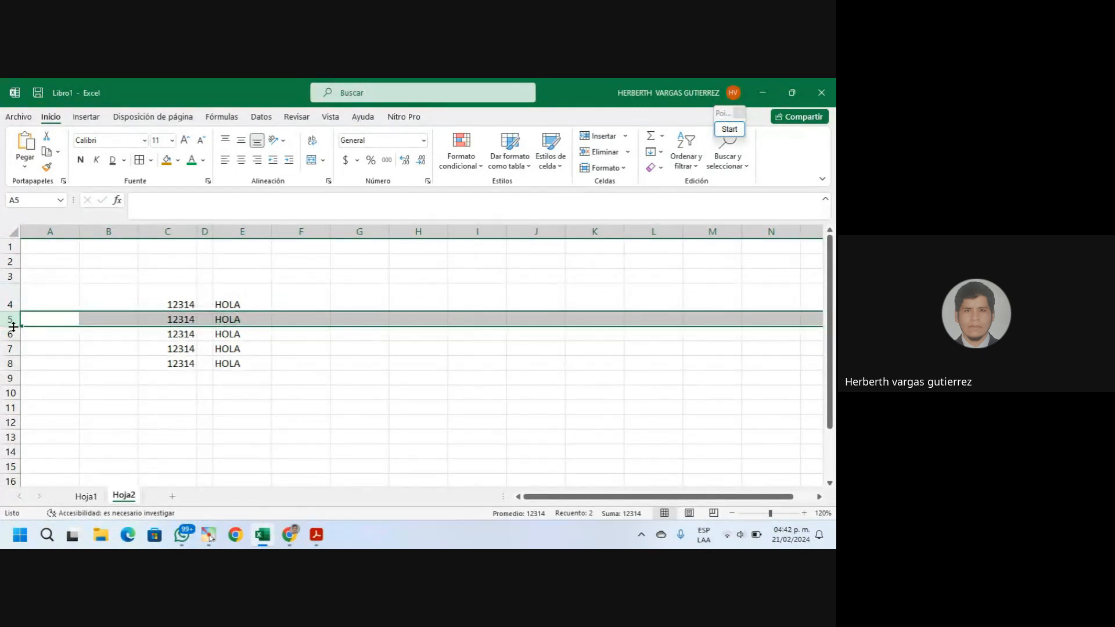
pyautogui.moveTo(12, 327); pyautogui.dragTo(9, 368)
pyautogui.click(10, 350)
pyautogui.click(294, 329)
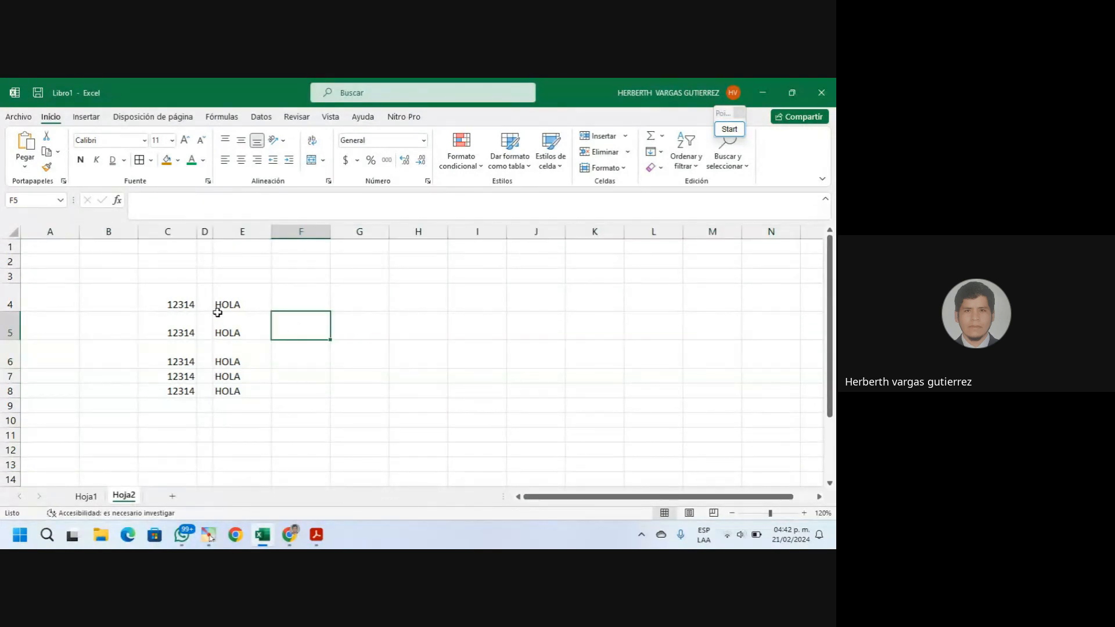
pyautogui.click(170, 294)
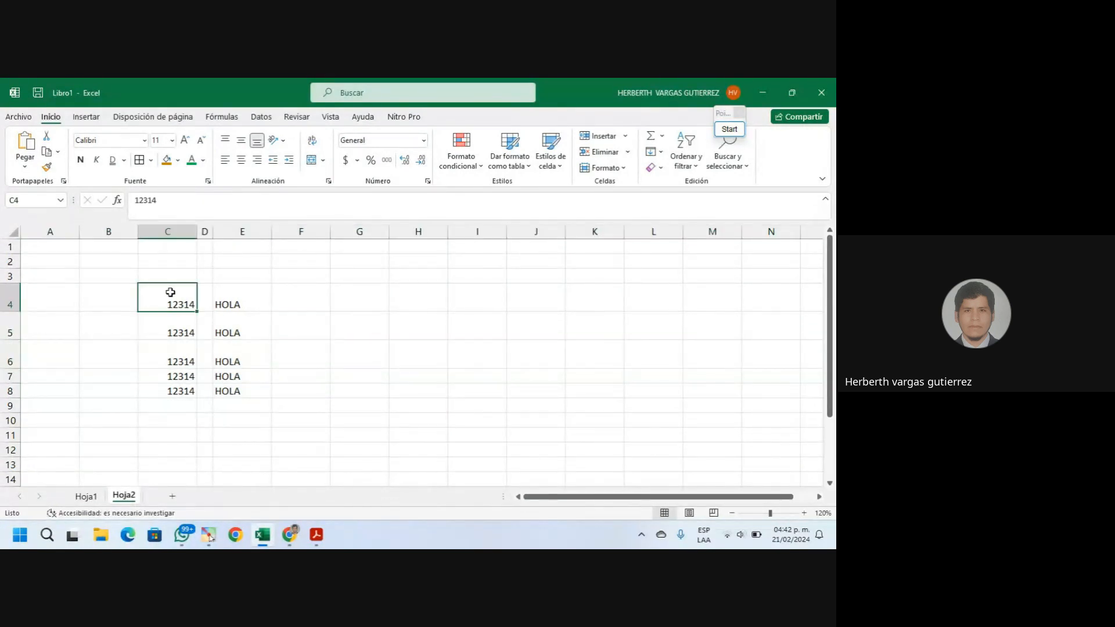
pyautogui.click(805, 513)
pyautogui.click(804, 513)
pyautogui.click(805, 513)
pyautogui.click(804, 513)
pyautogui.click(805, 513)
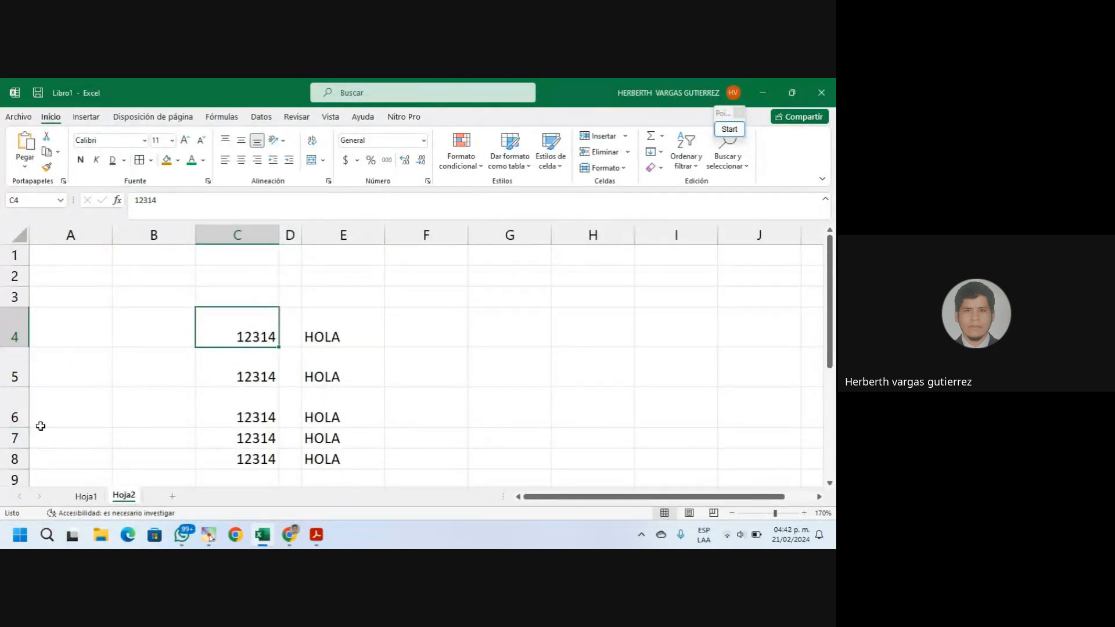
pyautogui.keyDown('ctrl'); pyautogui.scroll(-3, 40, 426); pyautogui.keyUp('ctrl')
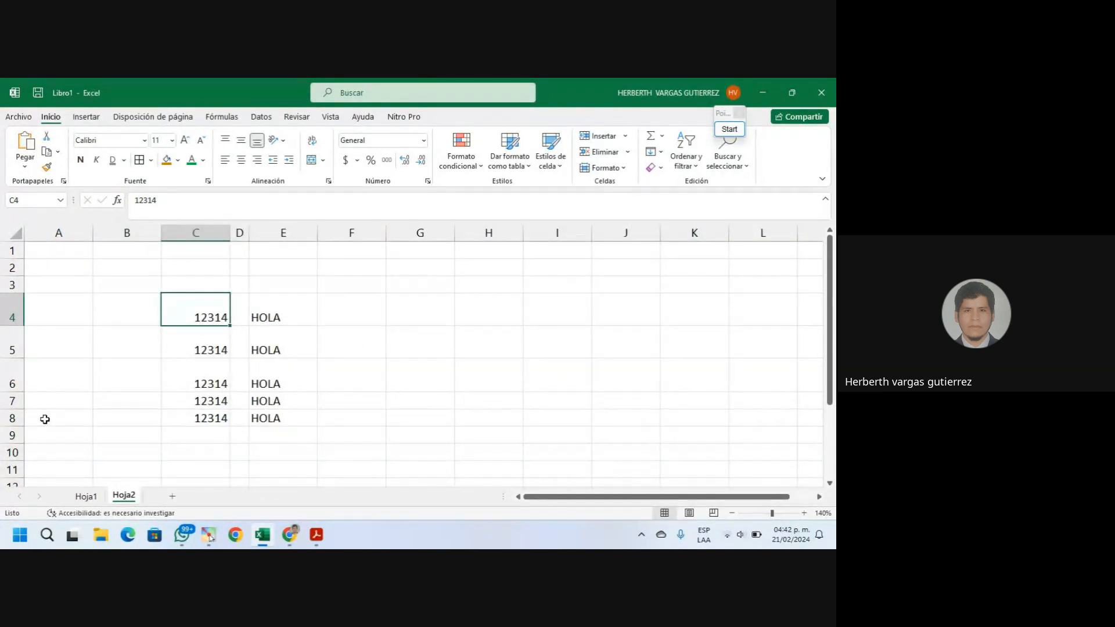
pyautogui.keyDown('ctrl'); pyautogui.scroll(-2, 44, 422); pyautogui.keyUp('ctrl')
# Undo the last individual height changes made to rows 6, 5 and 4
pyautogui.hotkey('ctrl', 'z')
pyautogui.hotkey('ctrl', 'z')
pyautogui.hotkey('ctrl', 'z')
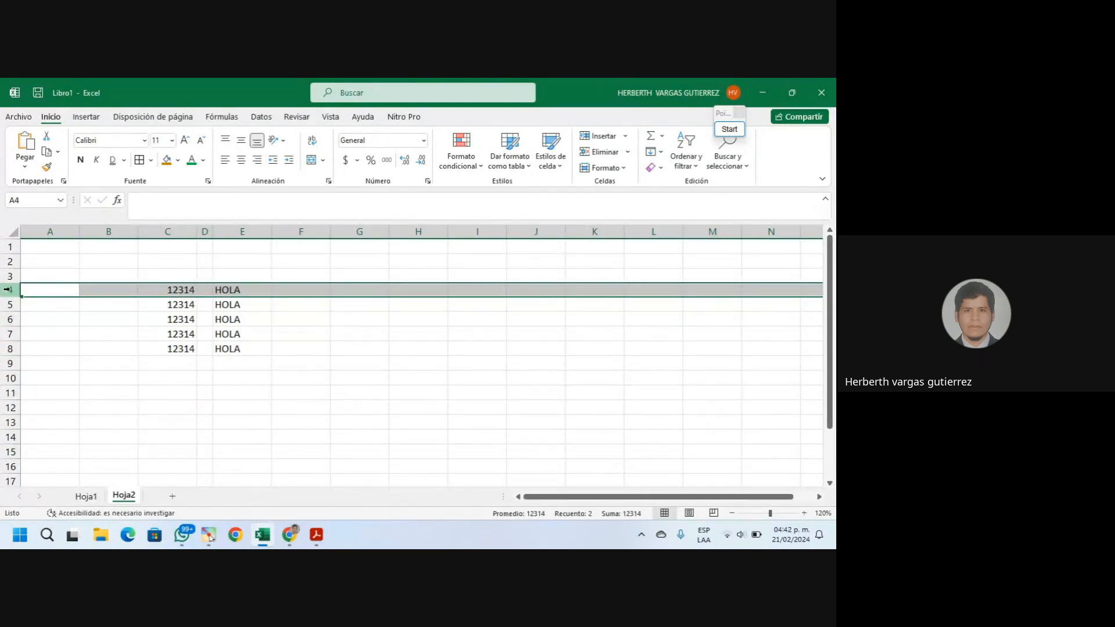
# Set the height of rows 4 to 8 together to 37.50 (50 pixels)
pyautogui.moveTo(9, 289); pyautogui.dragTo(2, 346)
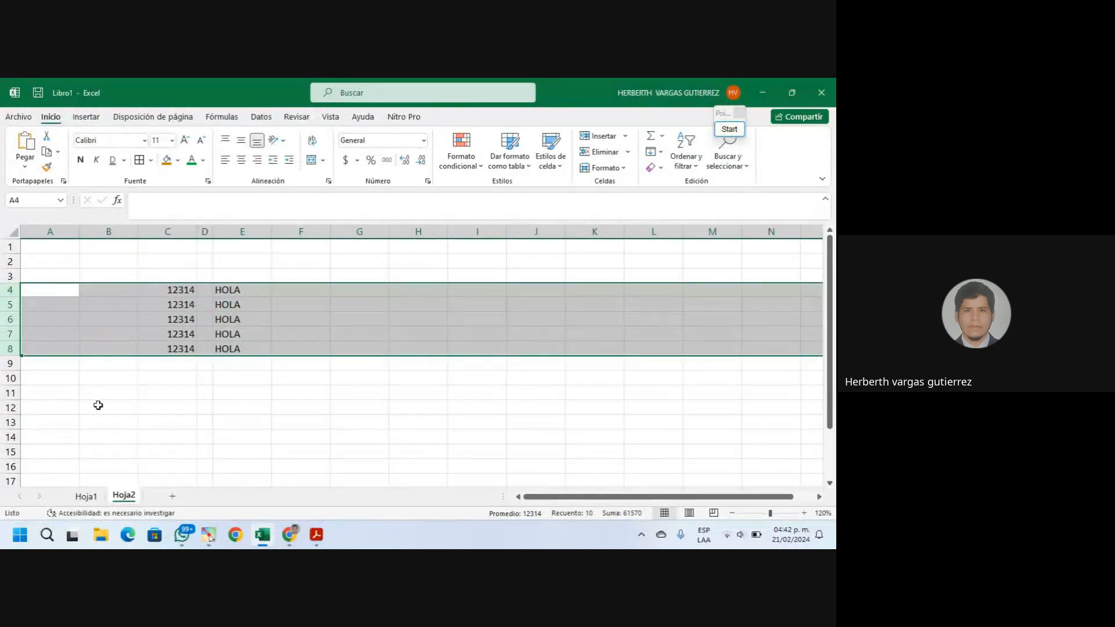
pyautogui.moveTo(7, 289); pyautogui.dragTo(2, 343)
pyautogui.moveTo(15, 297); pyautogui.dragTo(9, 320)
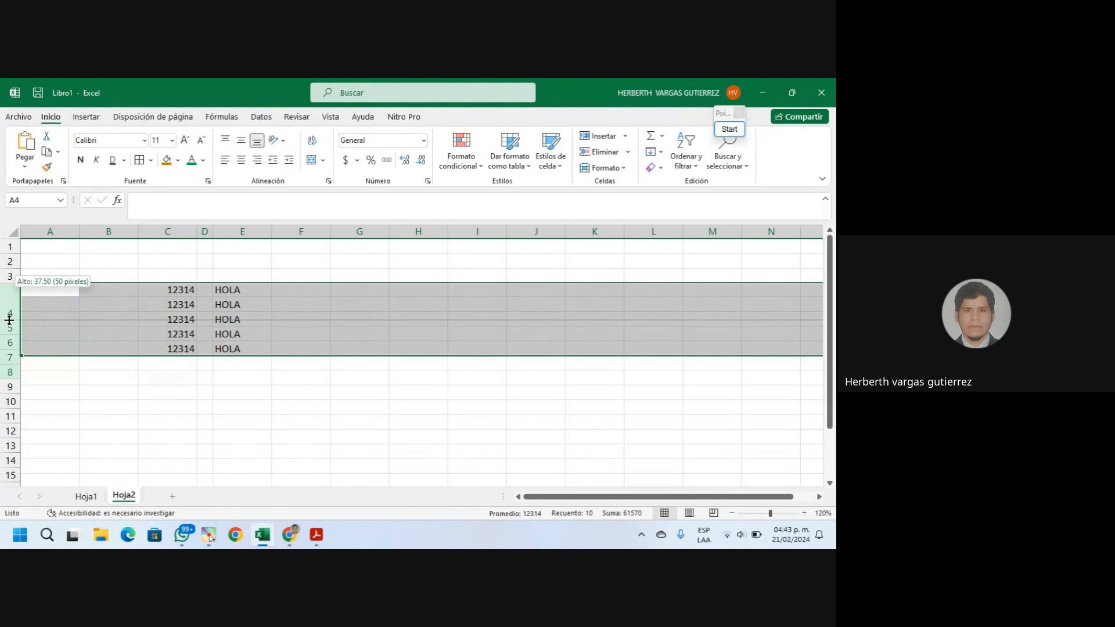
pyautogui.moveTo(9, 320); pyautogui.dragTo(9, 320)
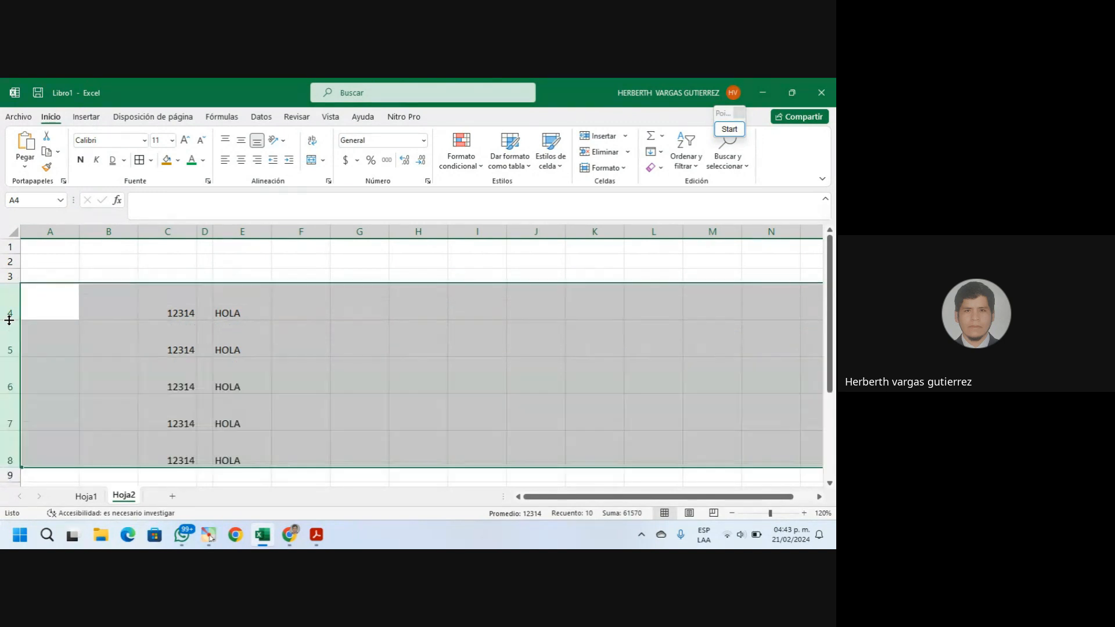
pyautogui.click(164, 297)
pyautogui.click(231, 351)
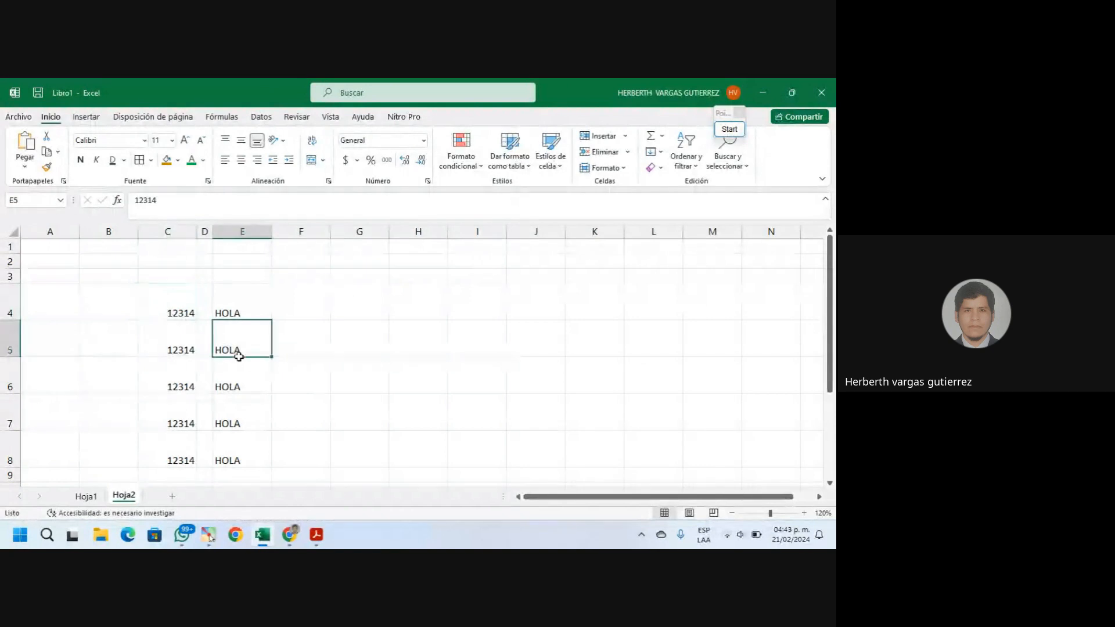
# Widen columns C, D and E together to the same larger width
pyautogui.click(10, 343)
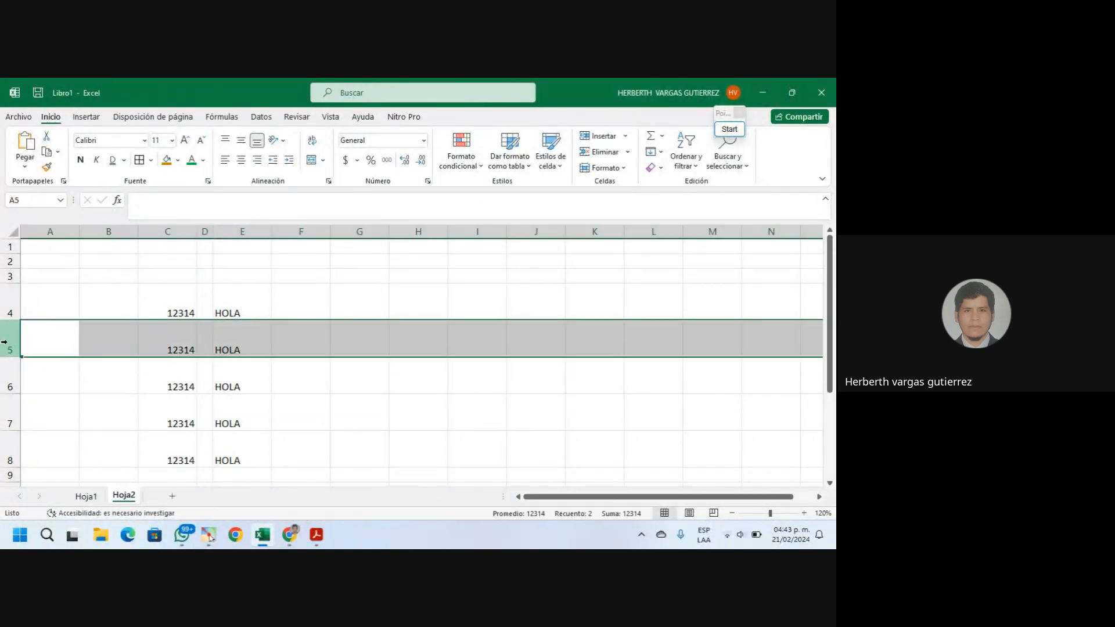
pyautogui.click(10, 384)
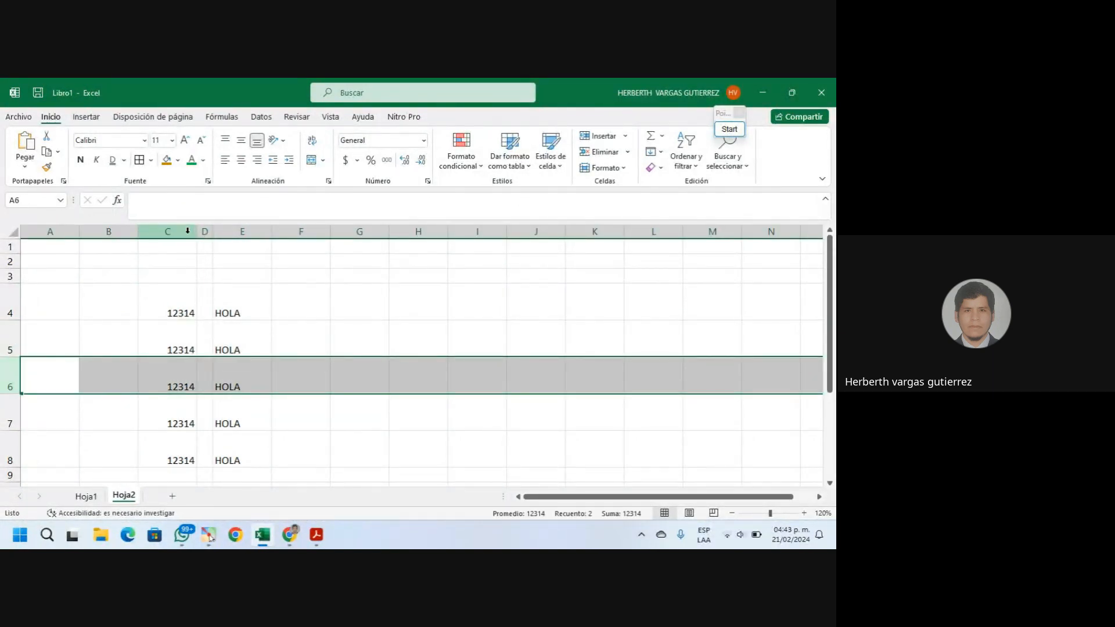
pyautogui.moveTo(171, 230); pyautogui.dragTo(232, 236)
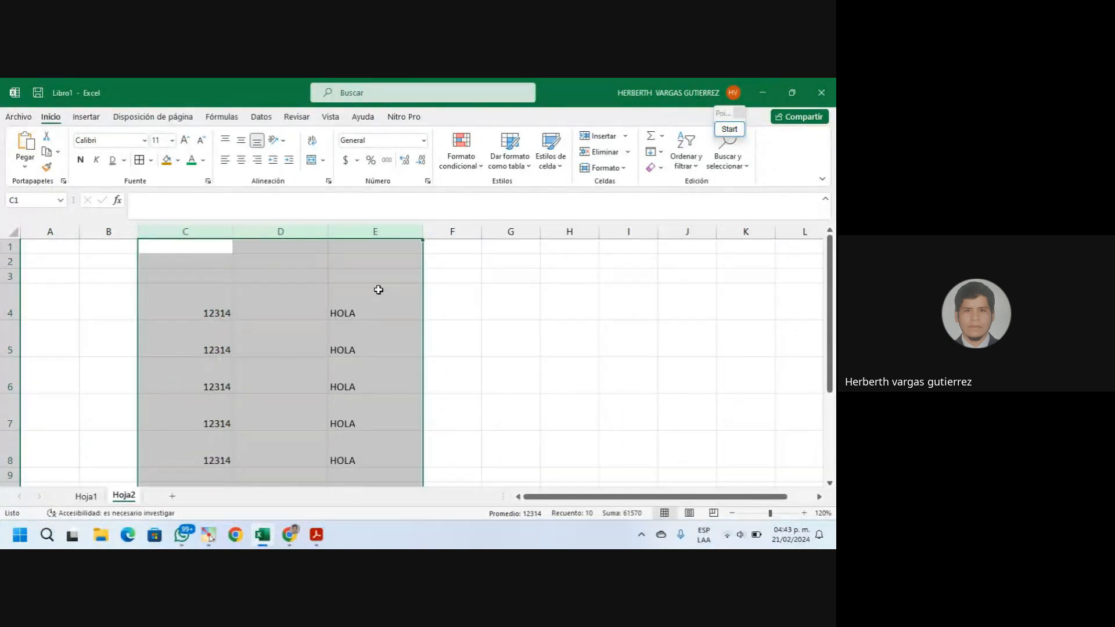
# Shrink column D alone to a narrow gap, keeping columns C and E wide
pyautogui.click(316, 232)
pyautogui.moveTo(327, 230); pyautogui.dragTo(252, 237)
pyautogui.moveTo(249, 238); pyautogui.dragTo(247, 238)
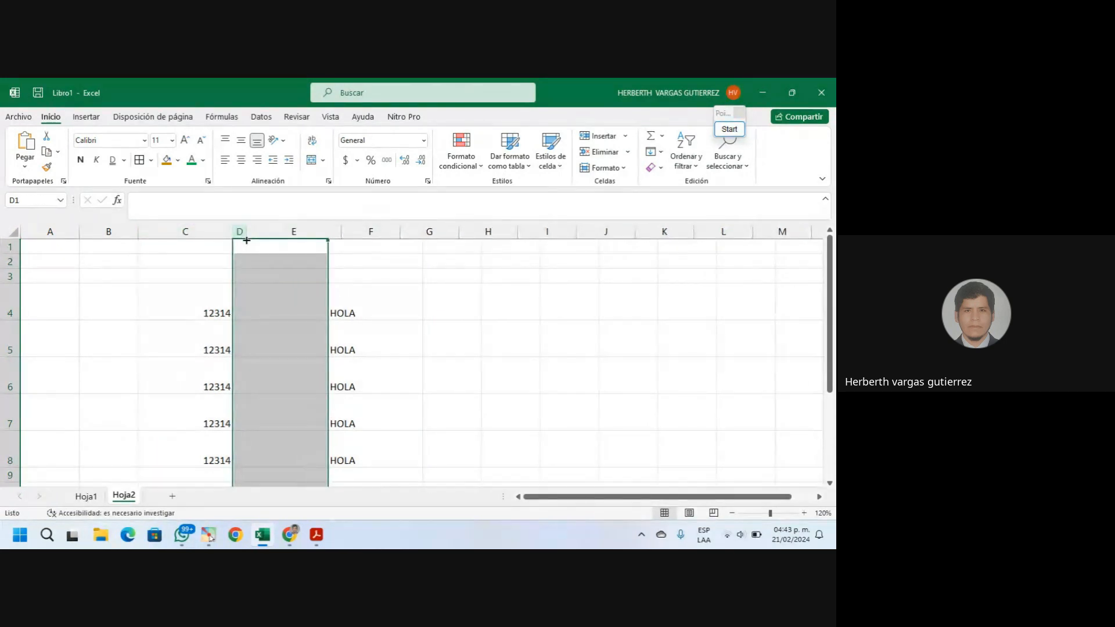
# Apply blue borders to all the cells of the data range C4:E8
pyautogui.click(378, 295)
pyautogui.moveTo(174, 288); pyautogui.dragTo(311, 458)
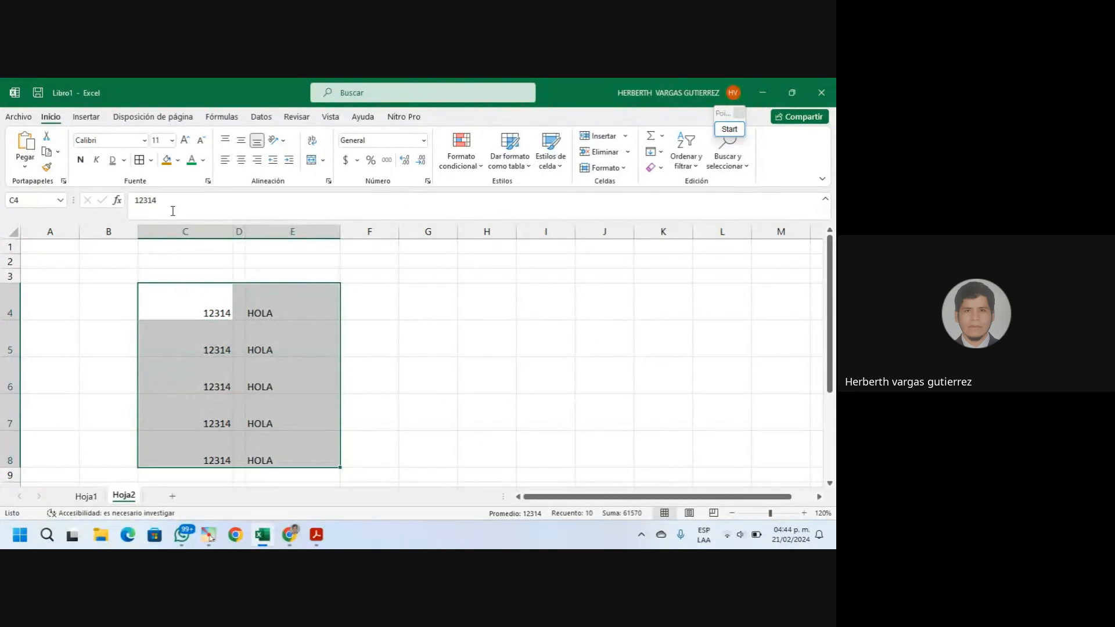
pyautogui.click(140, 162)
pyautogui.click(430, 424)
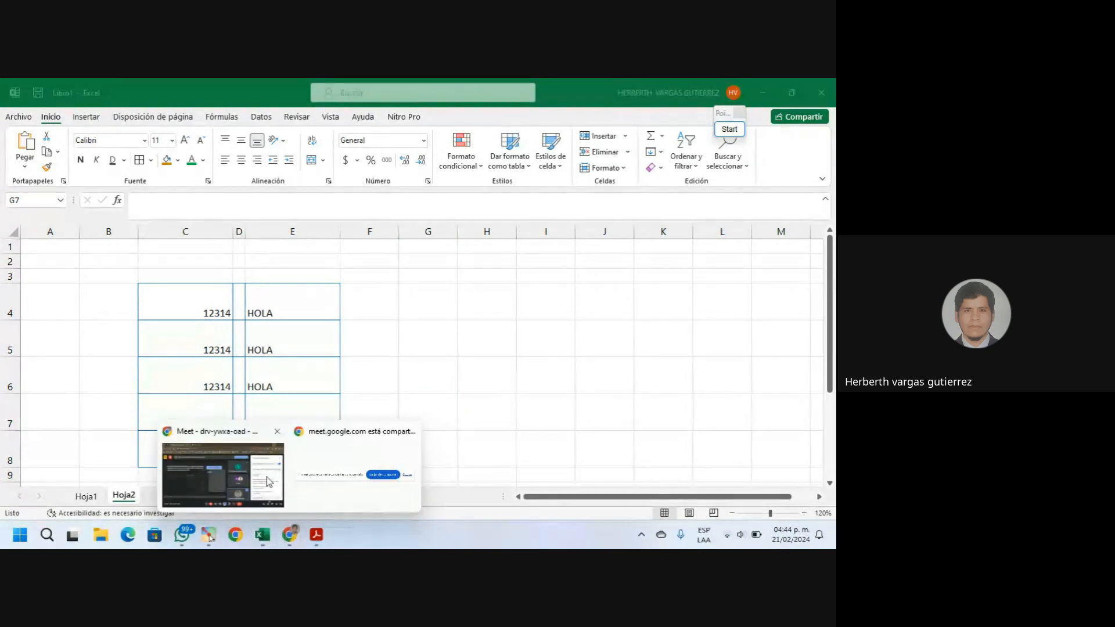
# Switch to the Google Meet call to check its chat messages, and return to the Excel workbook
pyautogui.click(223, 476)
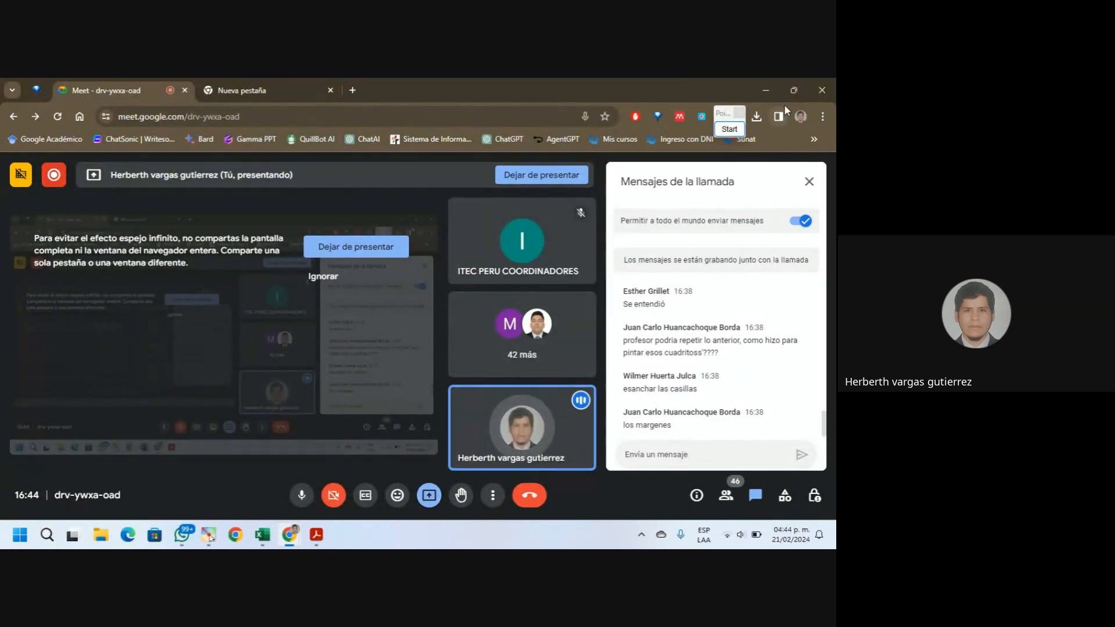
pyautogui.click(764, 92)
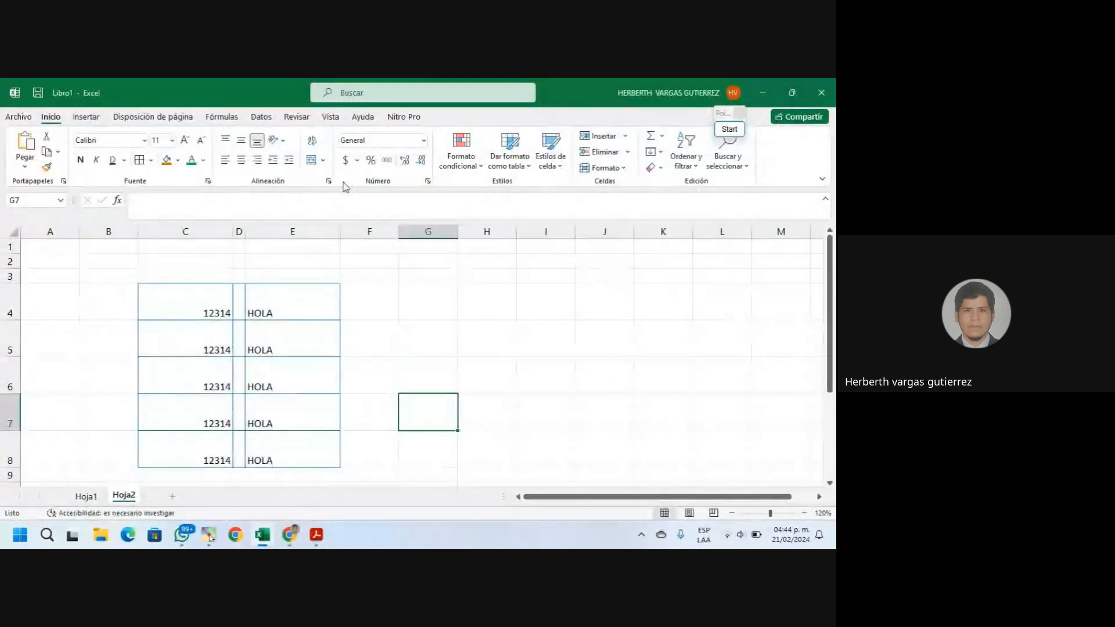
# Examine the default horizontal alignment of the numbers in C4:C8 and of the text in E4:E8
pyautogui.click(205, 312)
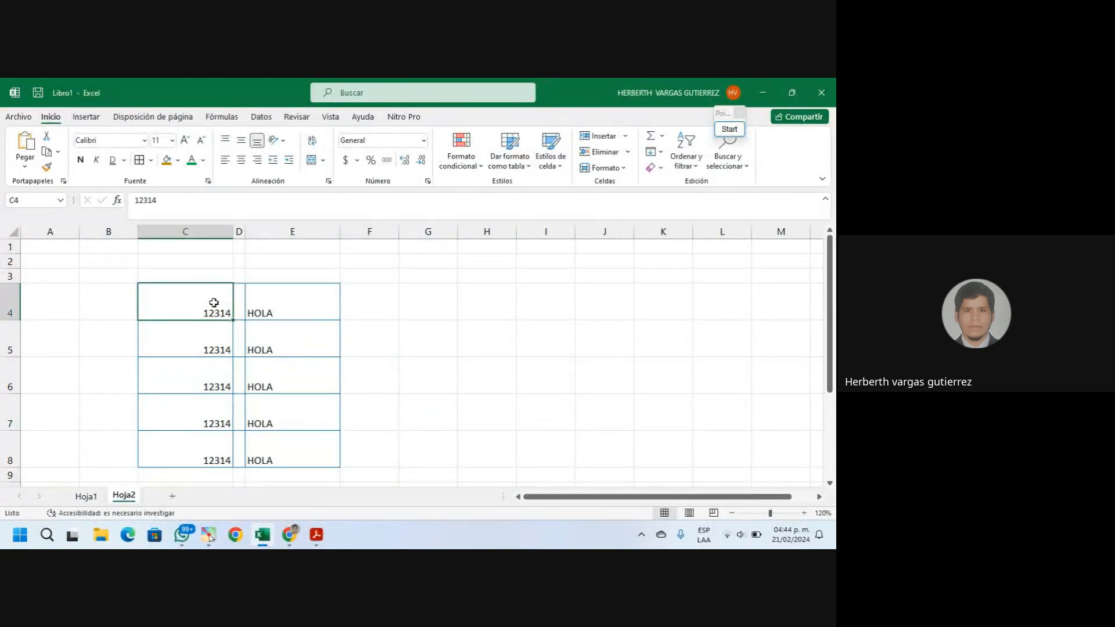
pyautogui.moveTo(214, 301); pyautogui.dragTo(199, 451)
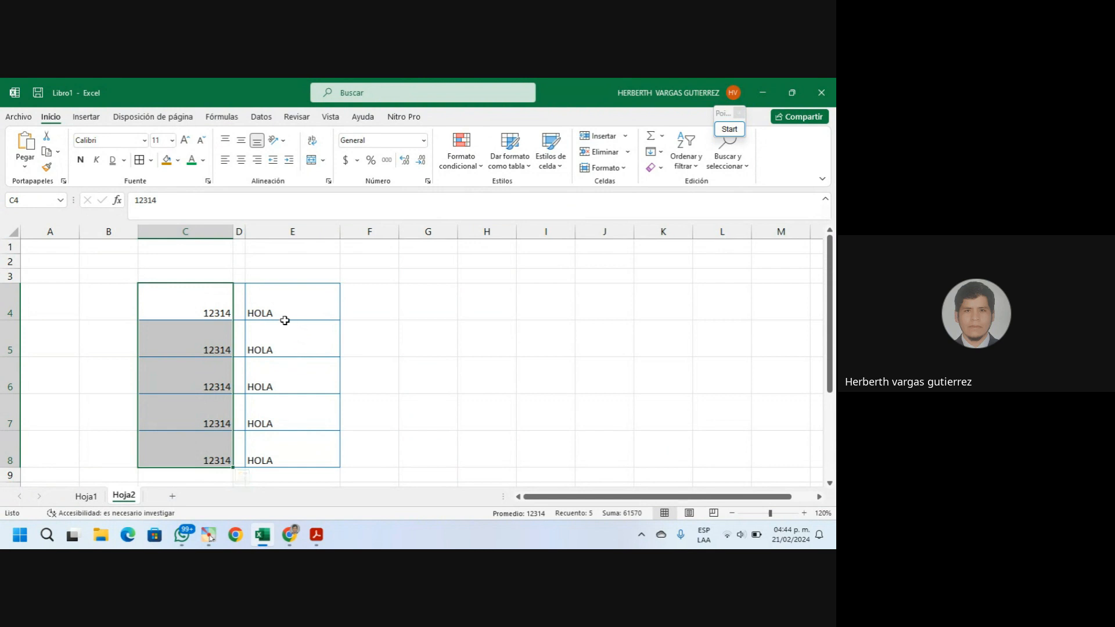
pyautogui.click(204, 306)
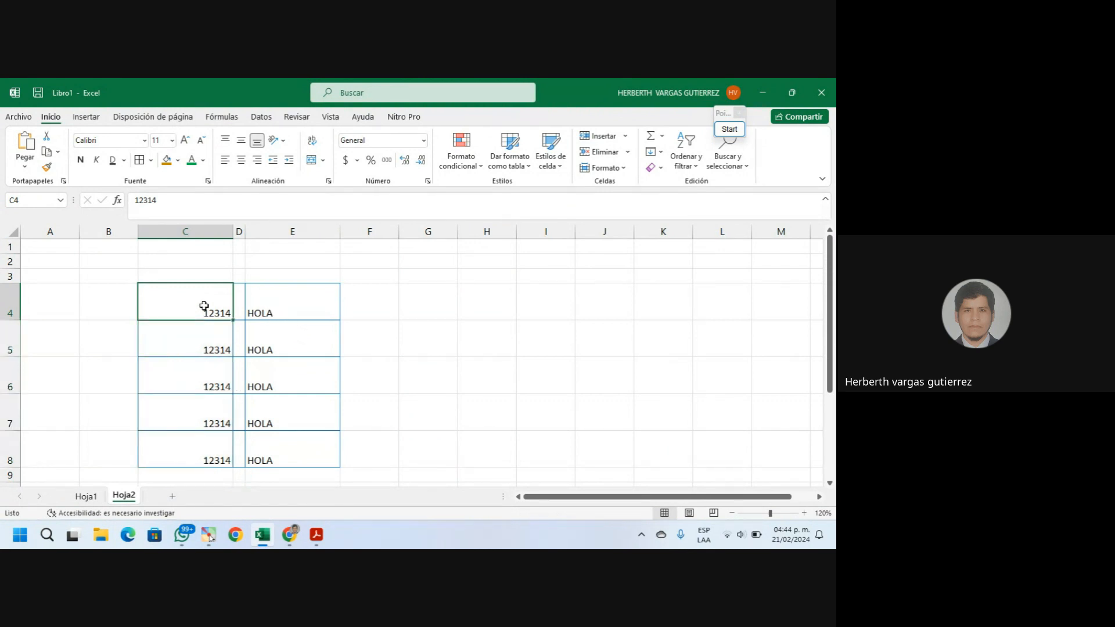
pyautogui.click(223, 349)
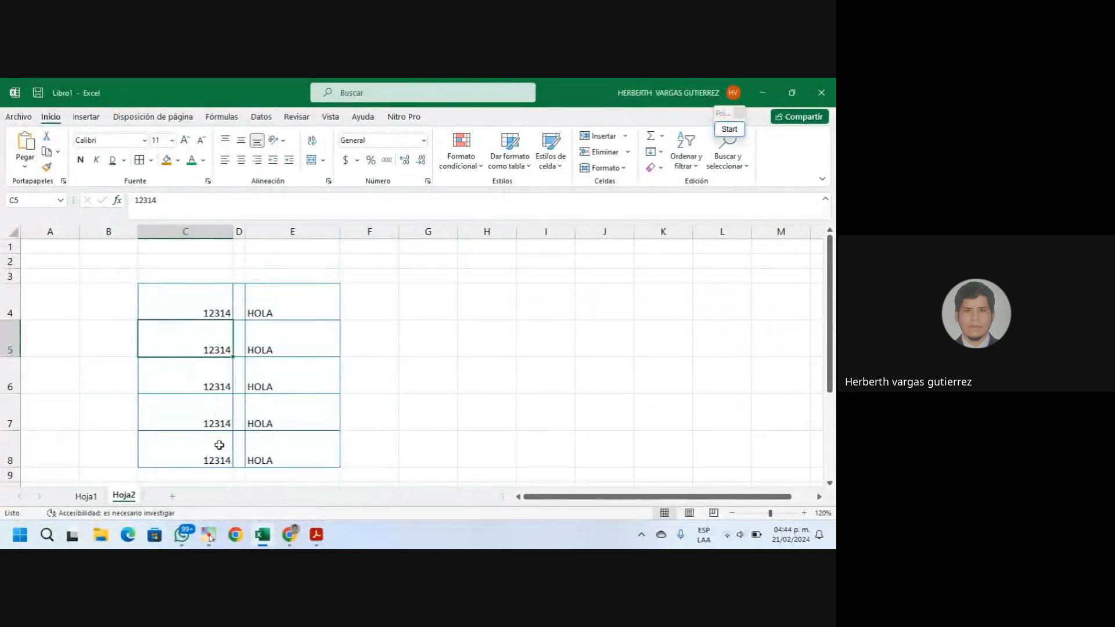
pyautogui.moveTo(273, 311); pyautogui.dragTo(270, 458)
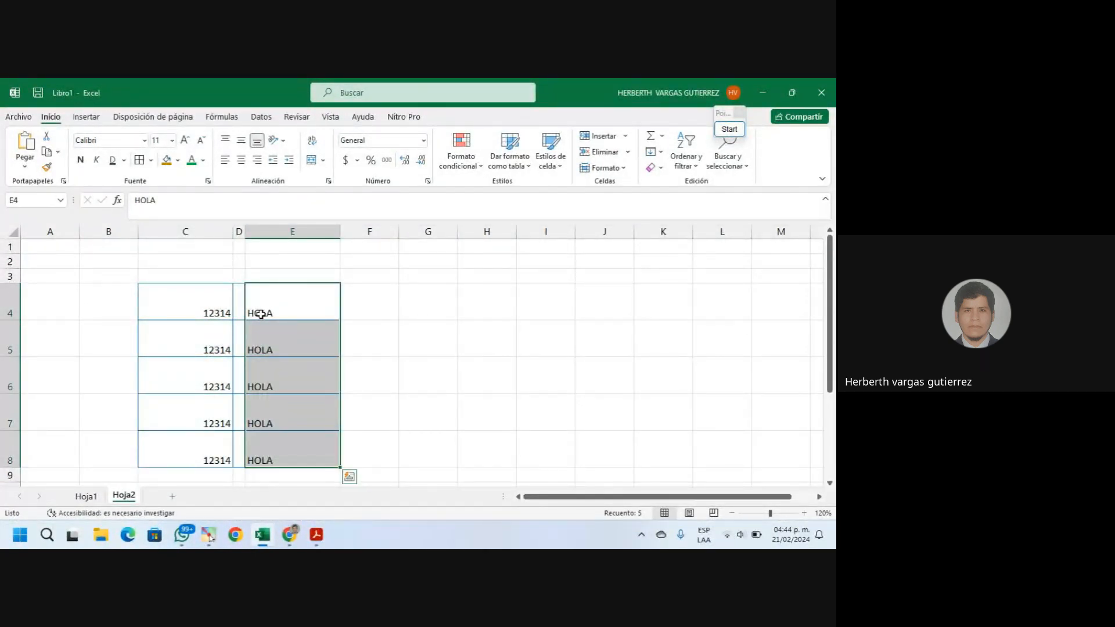
pyautogui.click(255, 312)
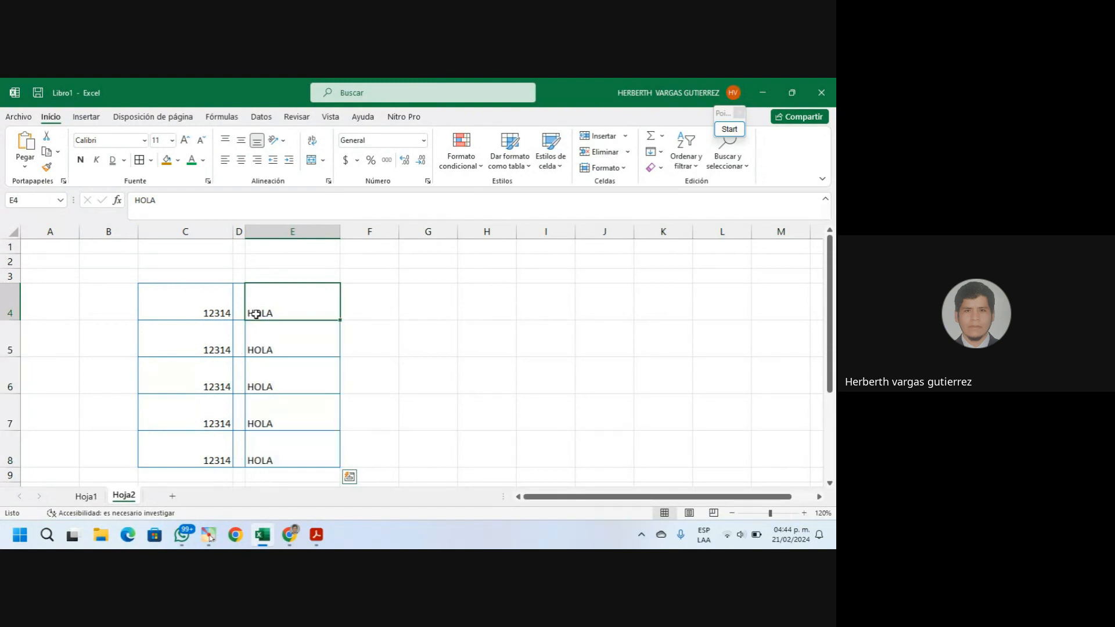
pyautogui.moveTo(311, 310); pyautogui.dragTo(301, 458)
pyautogui.moveTo(204, 295); pyautogui.dragTo(210, 449)
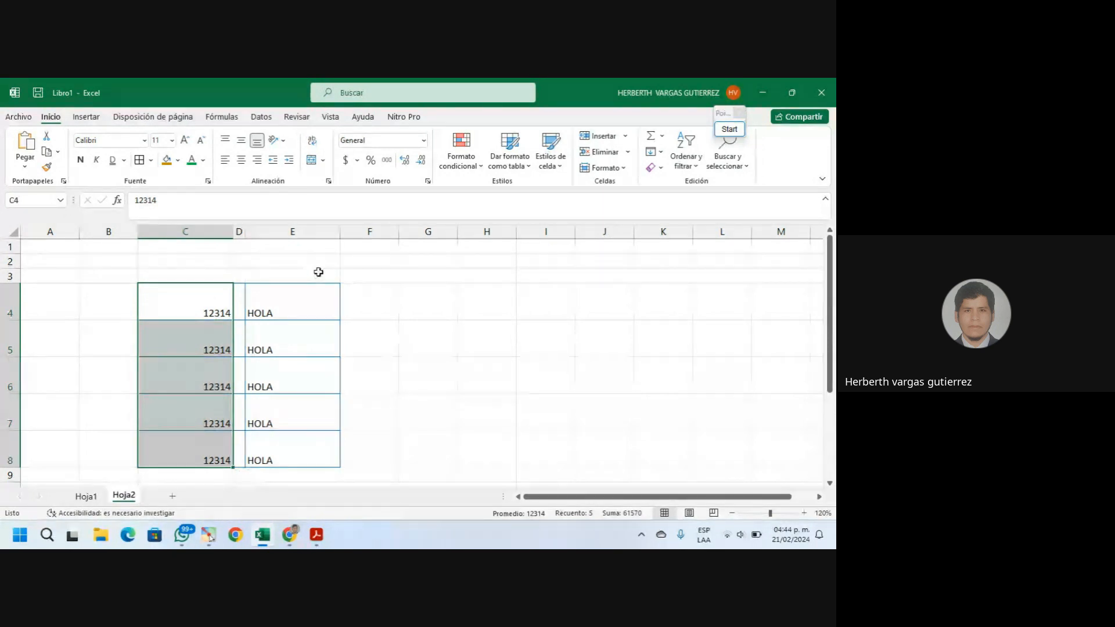
pyautogui.click(331, 293)
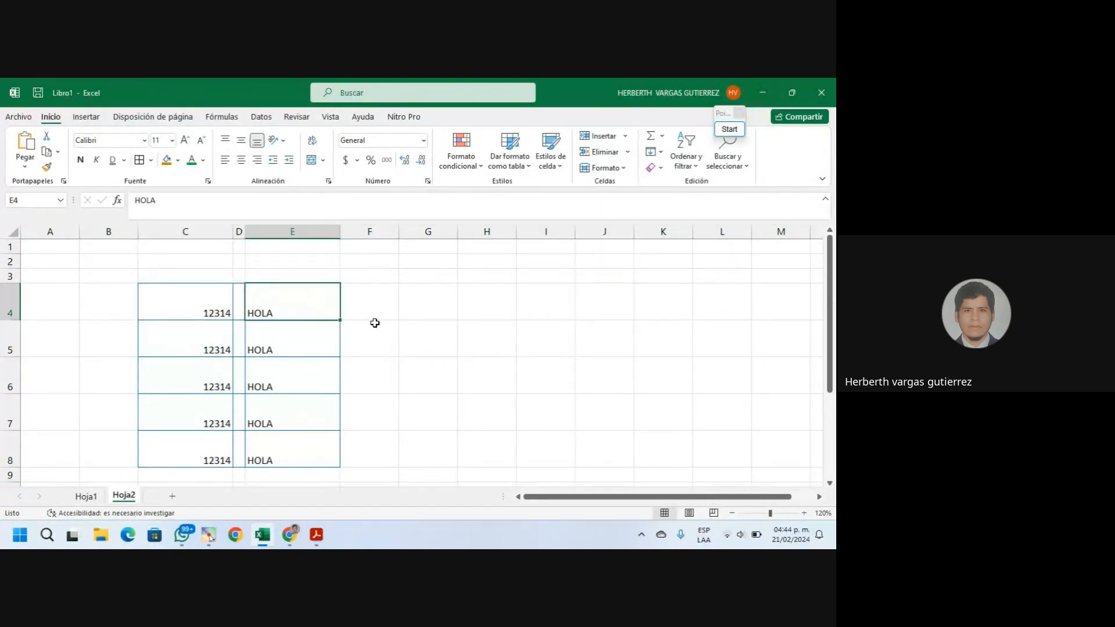
pyautogui.click(208, 303)
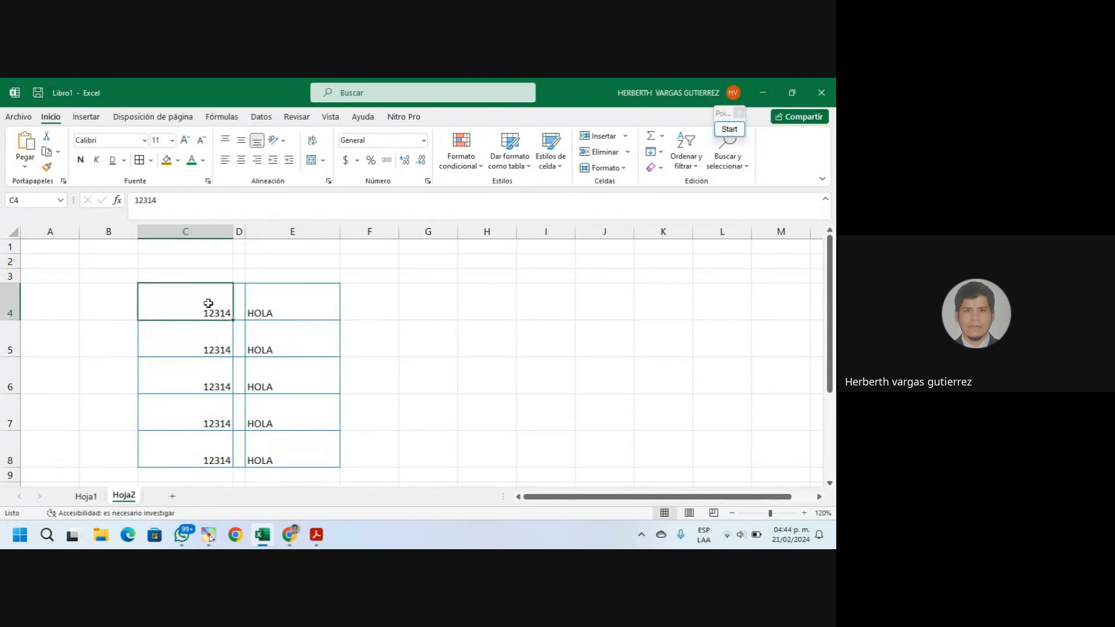
# Align the column C numbers horizontally: center C5, left-align C6 and center C7
pyautogui.click(215, 348)
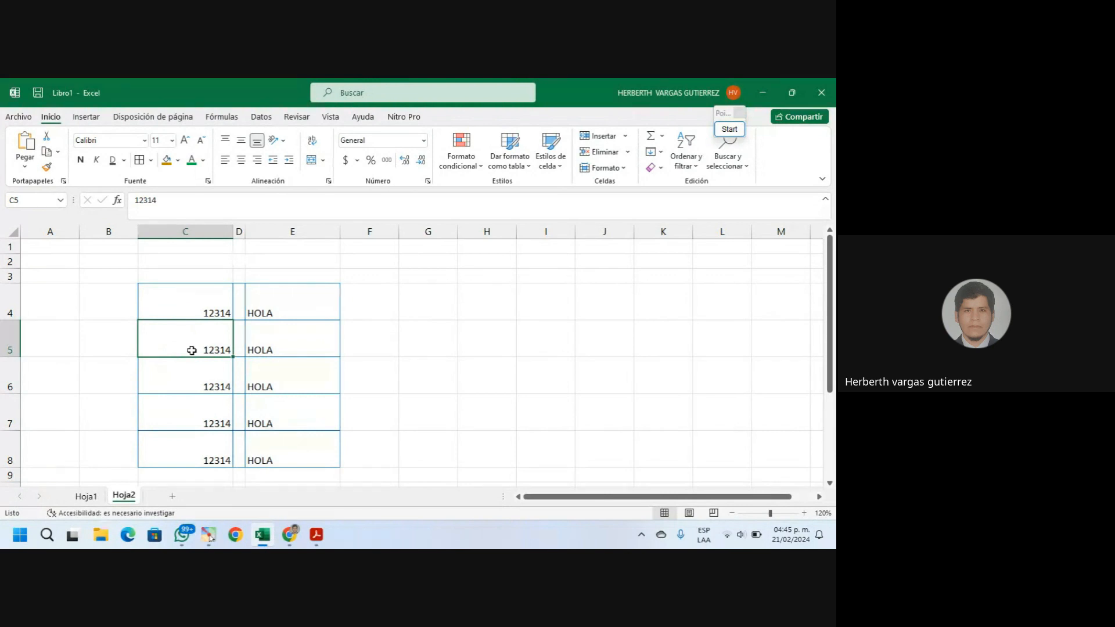
pyautogui.click(240, 163)
pyautogui.click(204, 383)
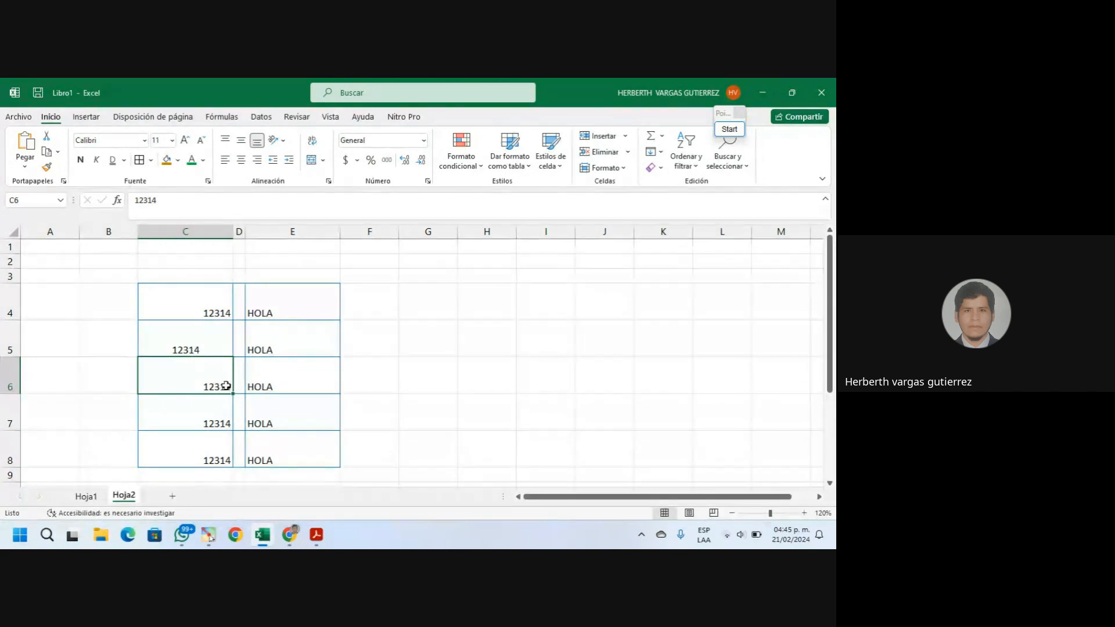
pyautogui.click(228, 162)
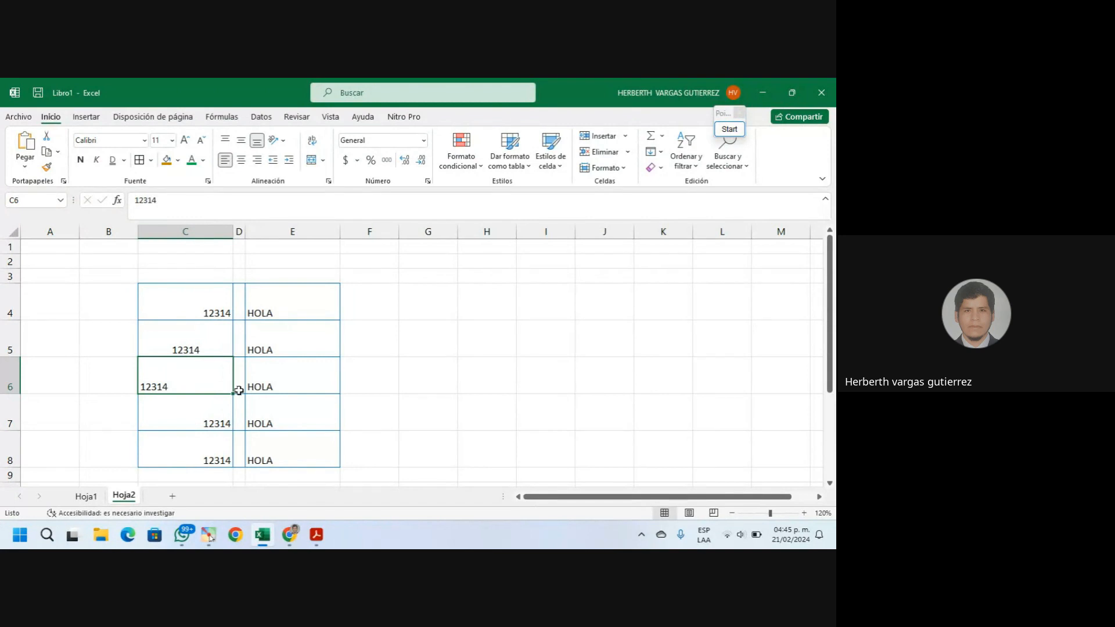
pyautogui.click(215, 423)
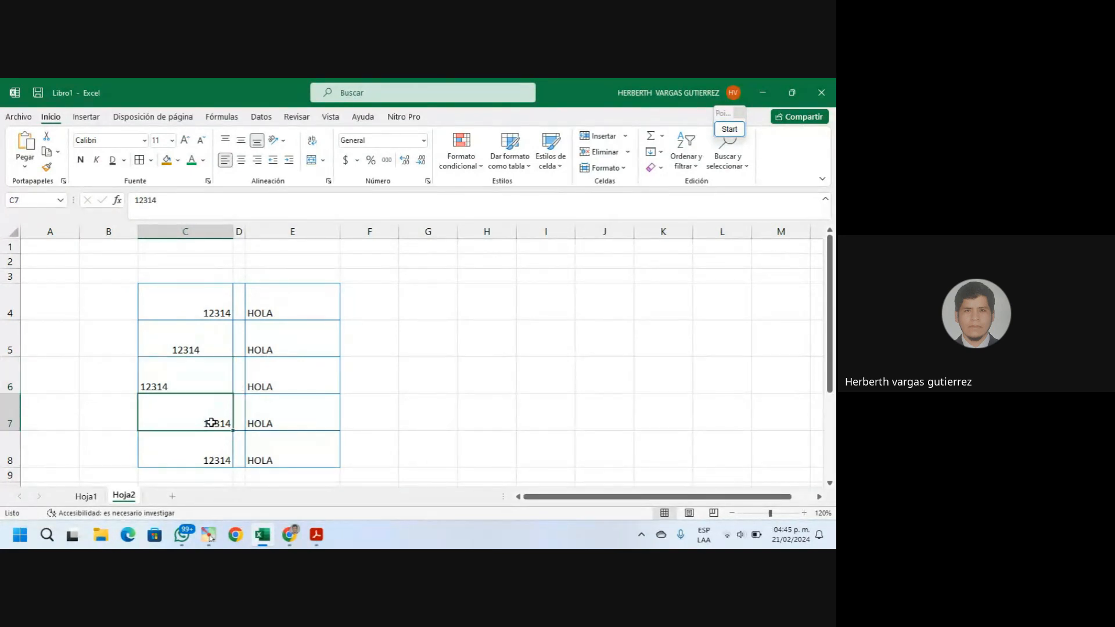
pyautogui.click(241, 161)
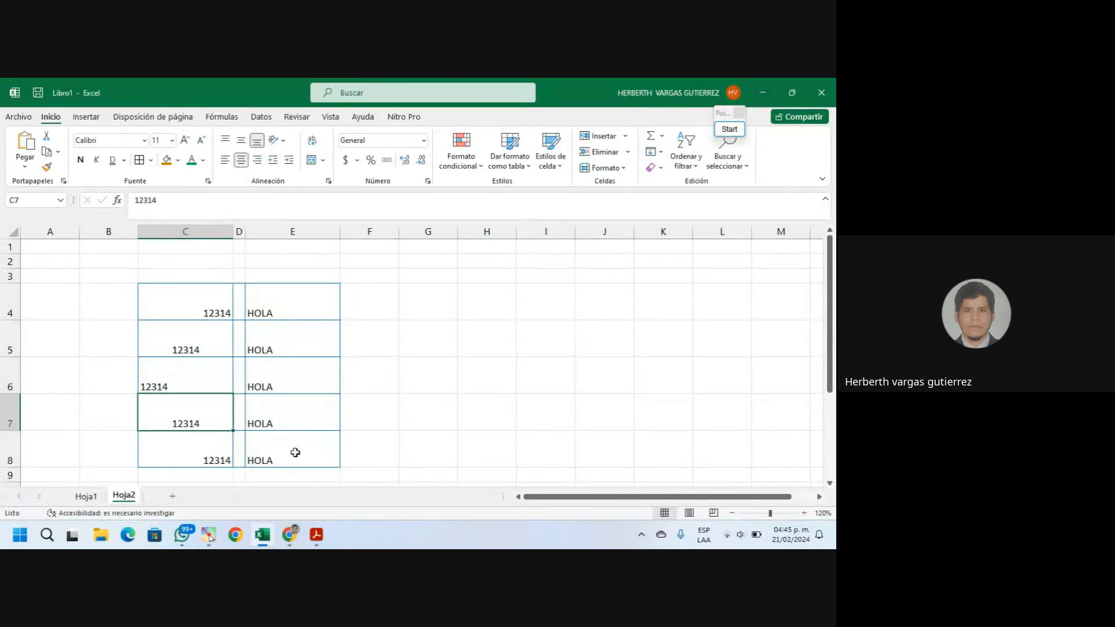
# Align the HOLA texts in column E horizontally: center E5, right-align E6 and center E7
pyautogui.click(204, 230)
pyautogui.click(271, 350)
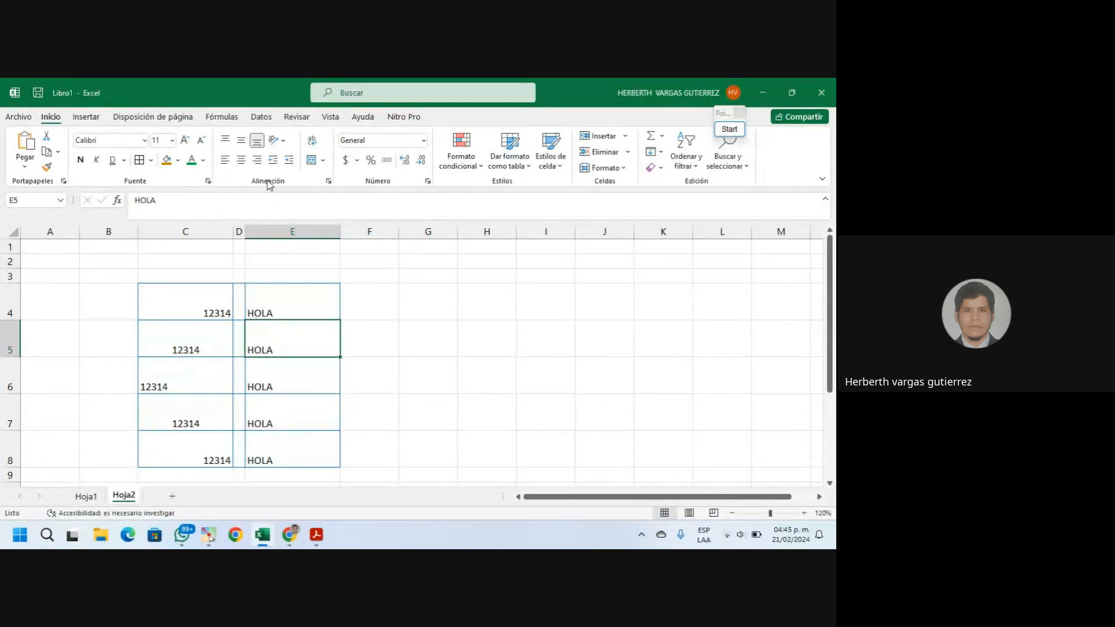
pyautogui.click(241, 160)
pyautogui.click(278, 381)
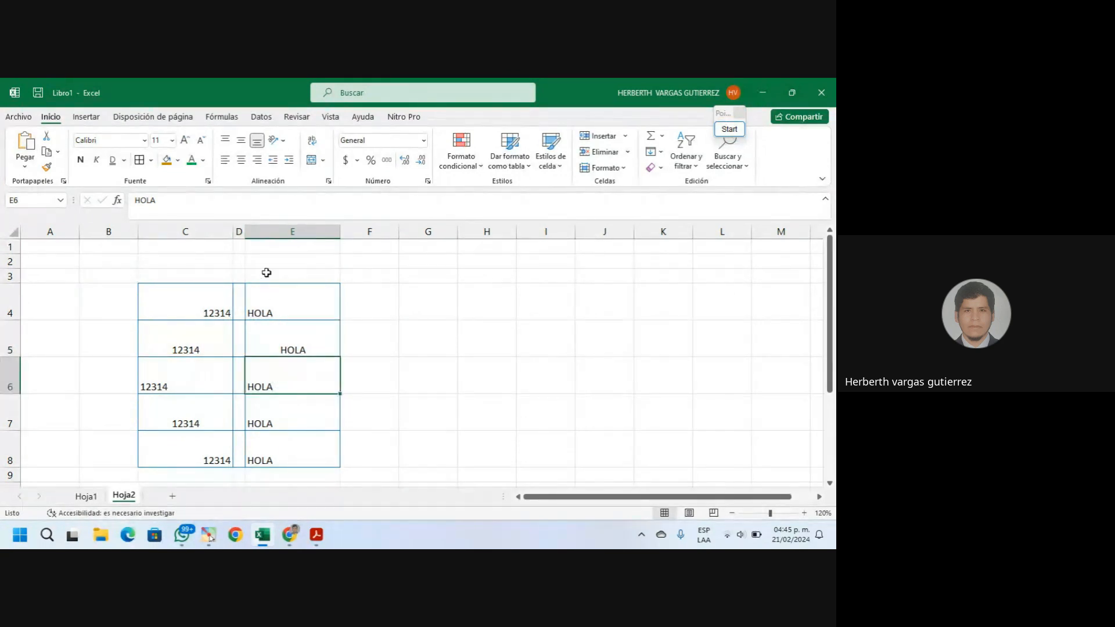
pyautogui.click(255, 161)
pyautogui.click(294, 422)
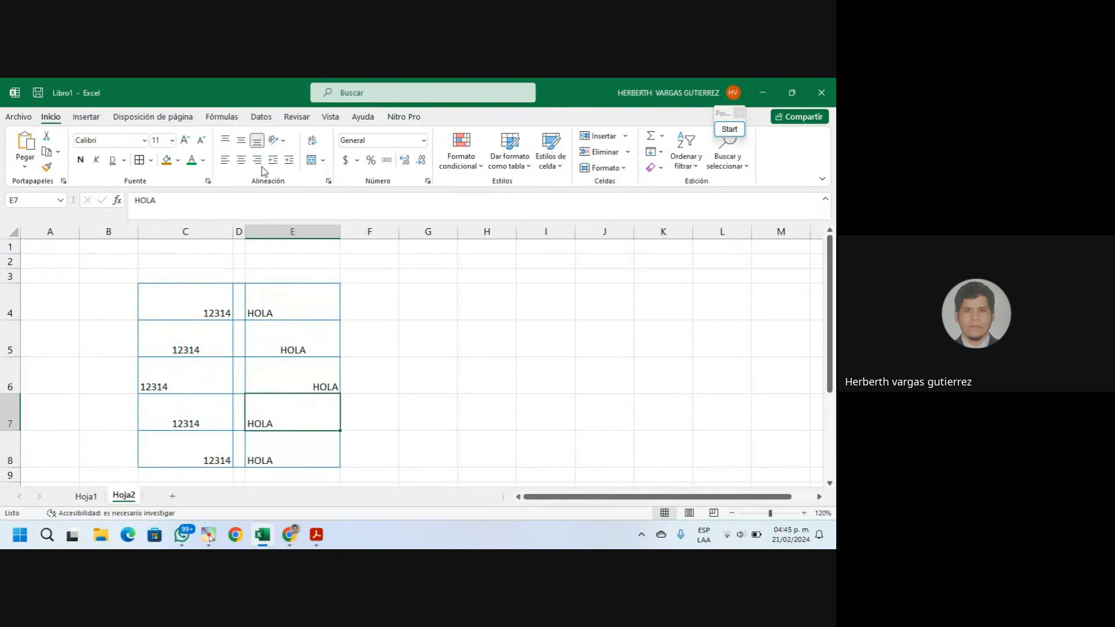
pyautogui.click(242, 160)
pyautogui.click(436, 413)
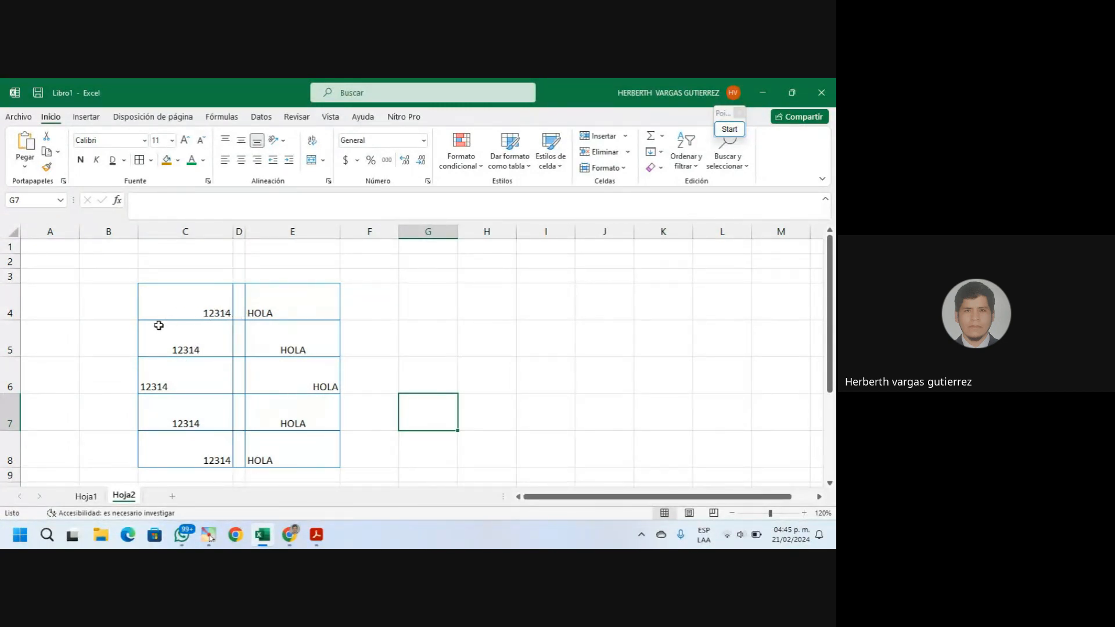
# Compare the horizontal alignments across the cells of columns C and E in rows 4 to 8
pyautogui.click(279, 316)
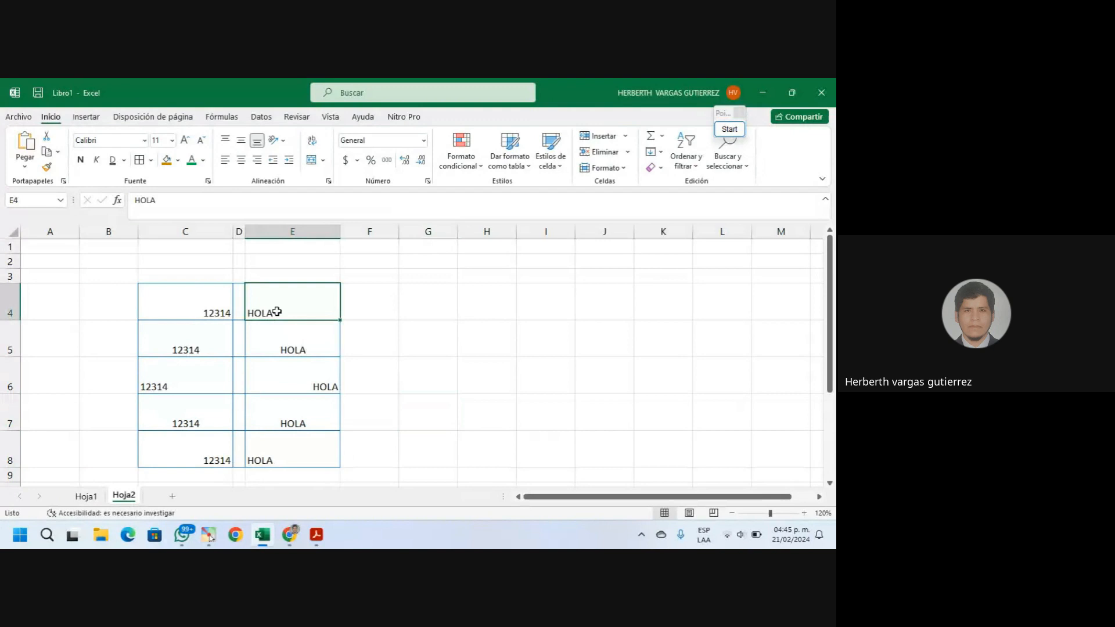
pyautogui.click(200, 311)
pyautogui.click(282, 309)
pyautogui.click(201, 311)
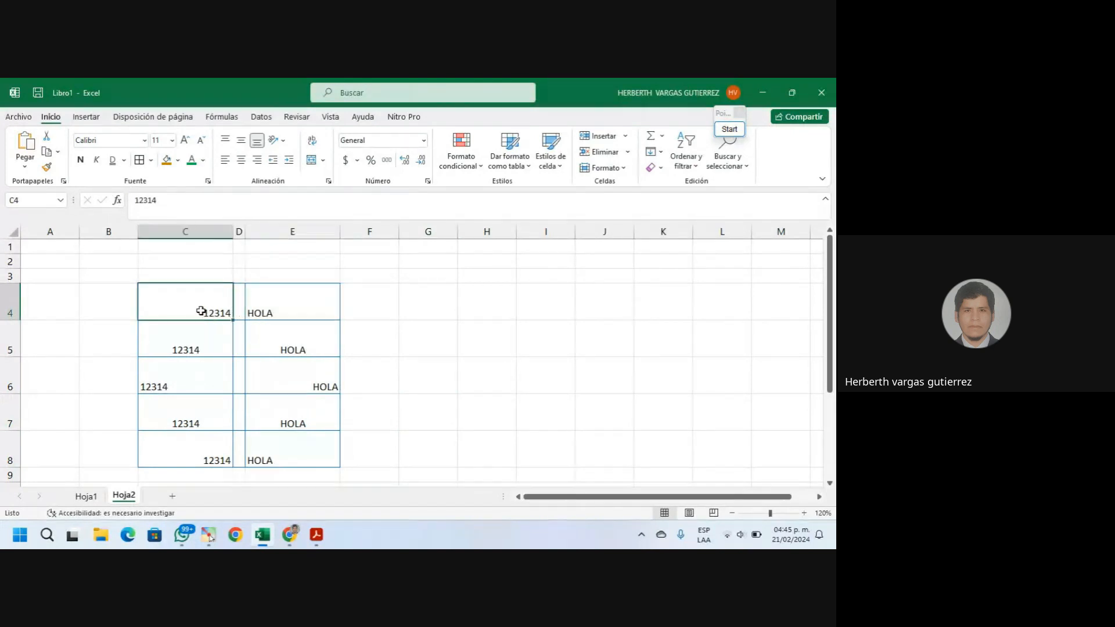
pyautogui.click(186, 349)
pyautogui.click(170, 380)
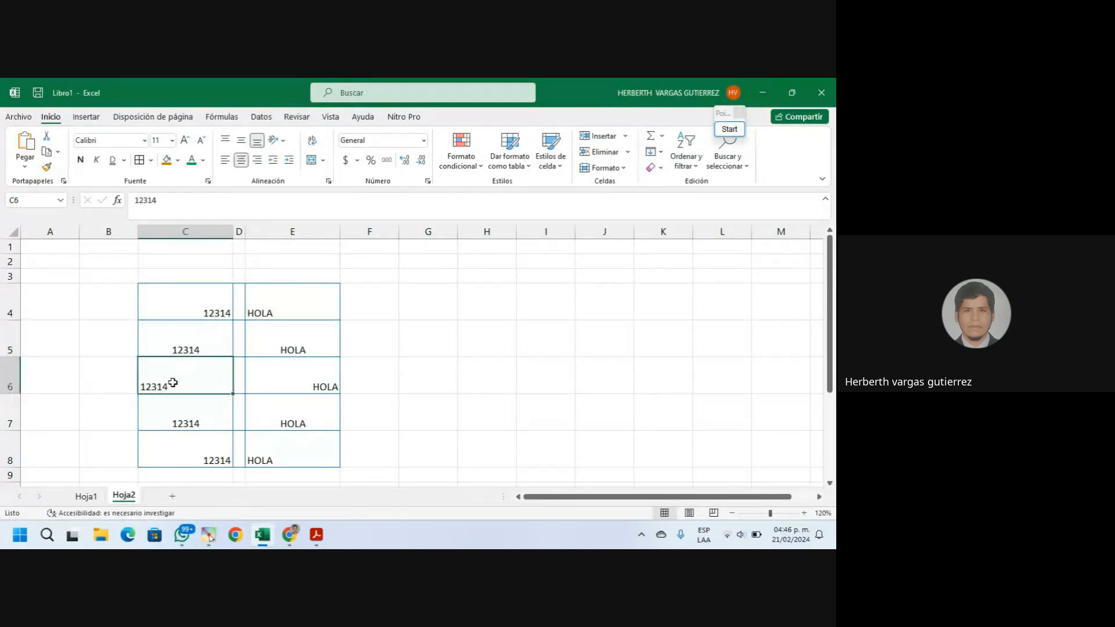
pyautogui.click(296, 387)
pyautogui.click(296, 423)
pyautogui.click(285, 456)
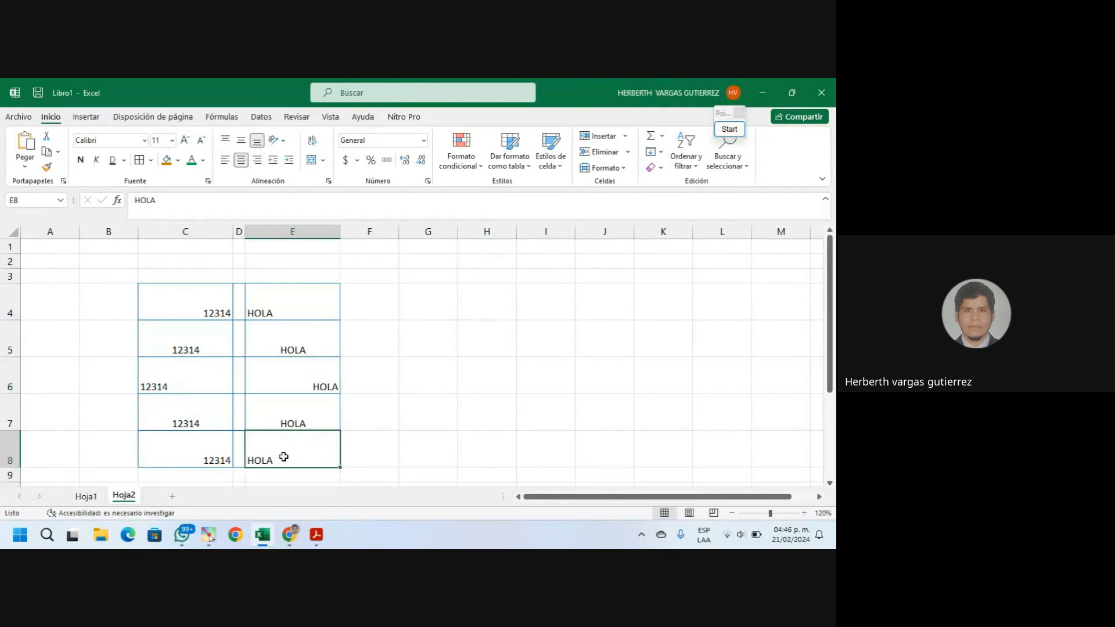
pyautogui.click(229, 456)
pyautogui.click(196, 426)
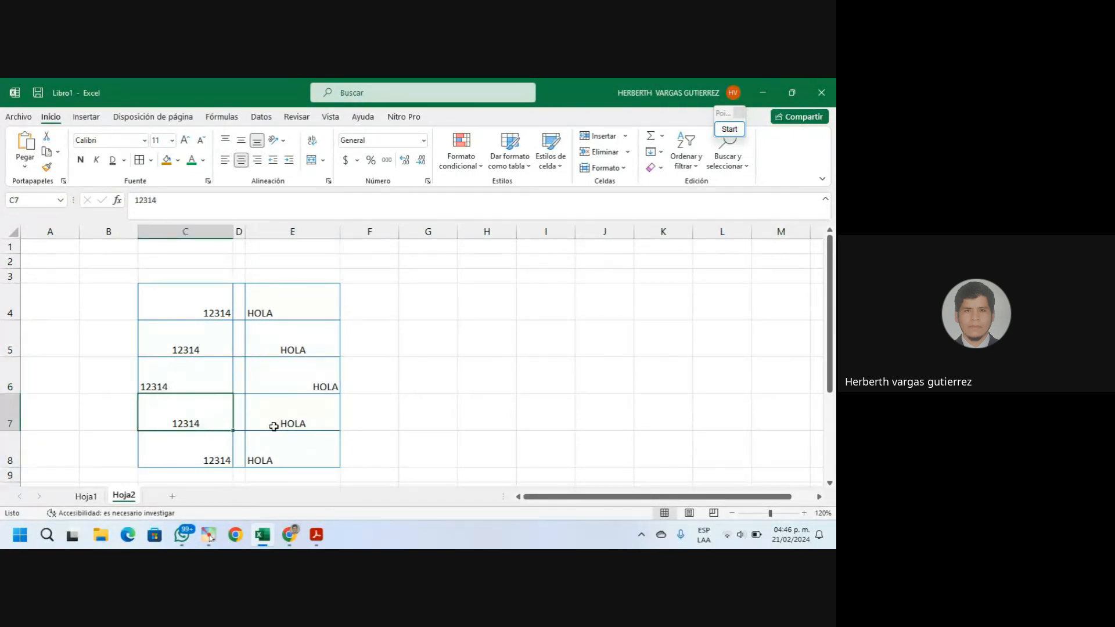
pyautogui.click(156, 381)
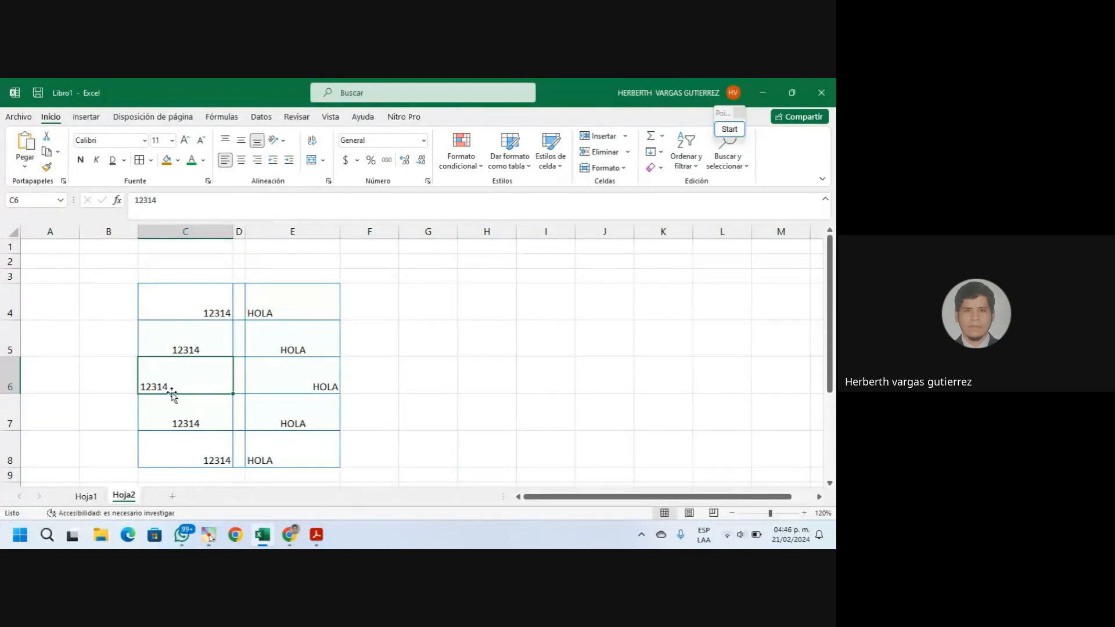
# Set the vertical alignment of the column C numbers: top-align C4 and middle-align C5, C6, C7 and C8
pyautogui.click(215, 313)
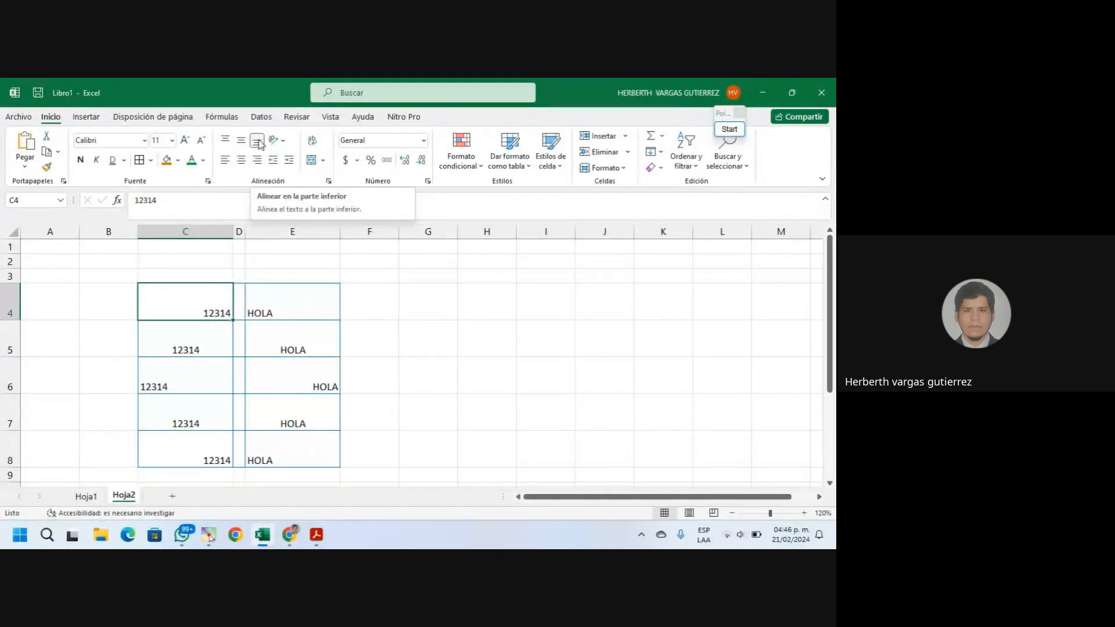
pyautogui.click(224, 140)
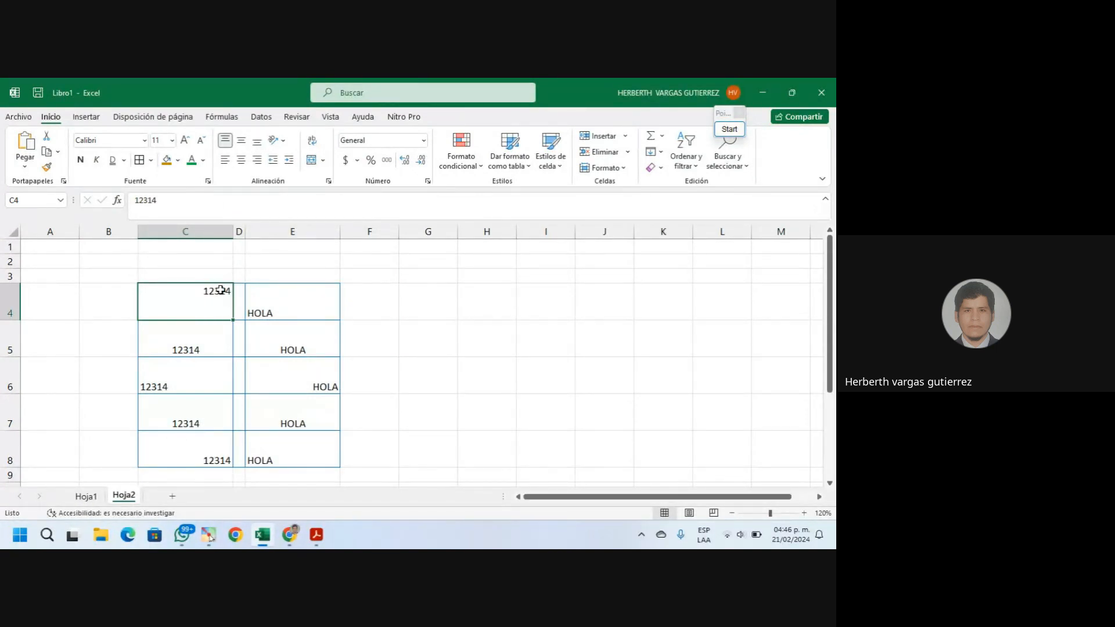
pyautogui.click(184, 347)
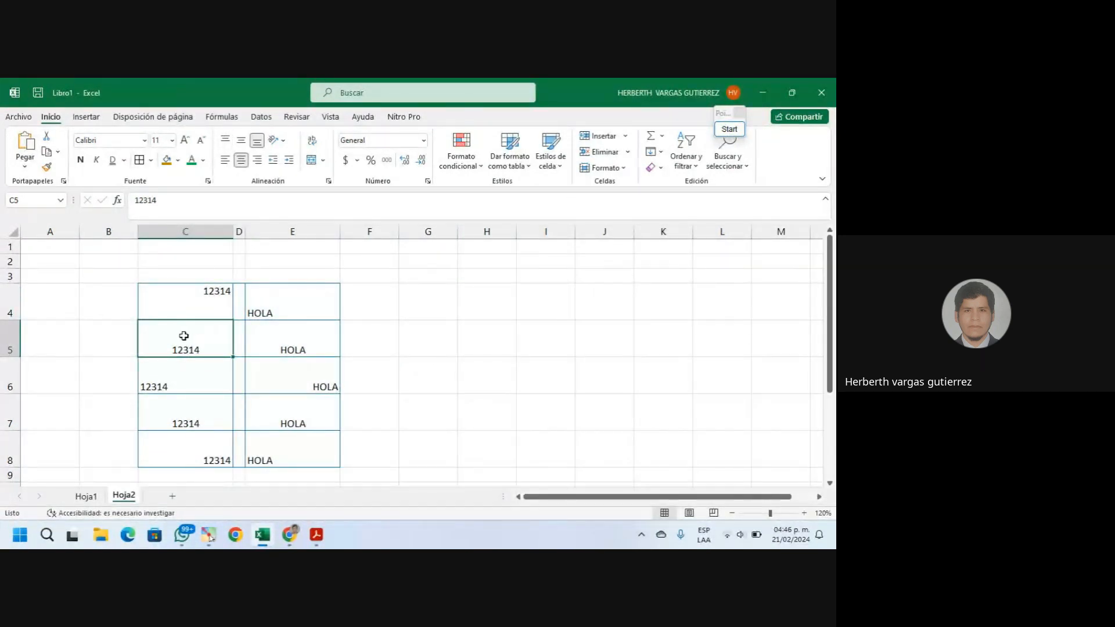
pyautogui.click(241, 141)
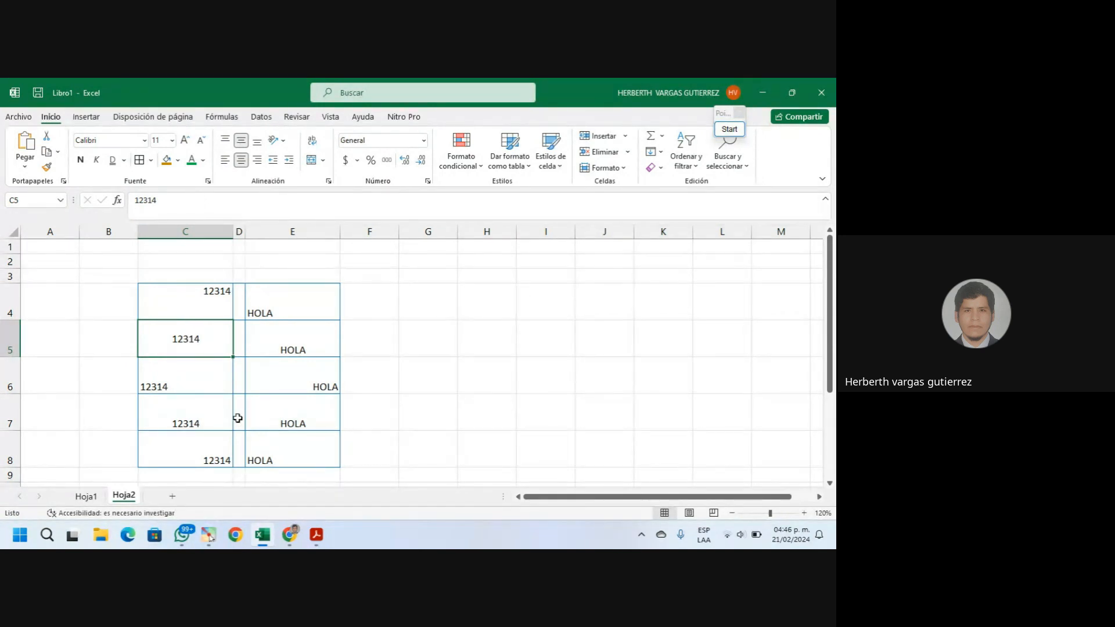
pyautogui.click(156, 388)
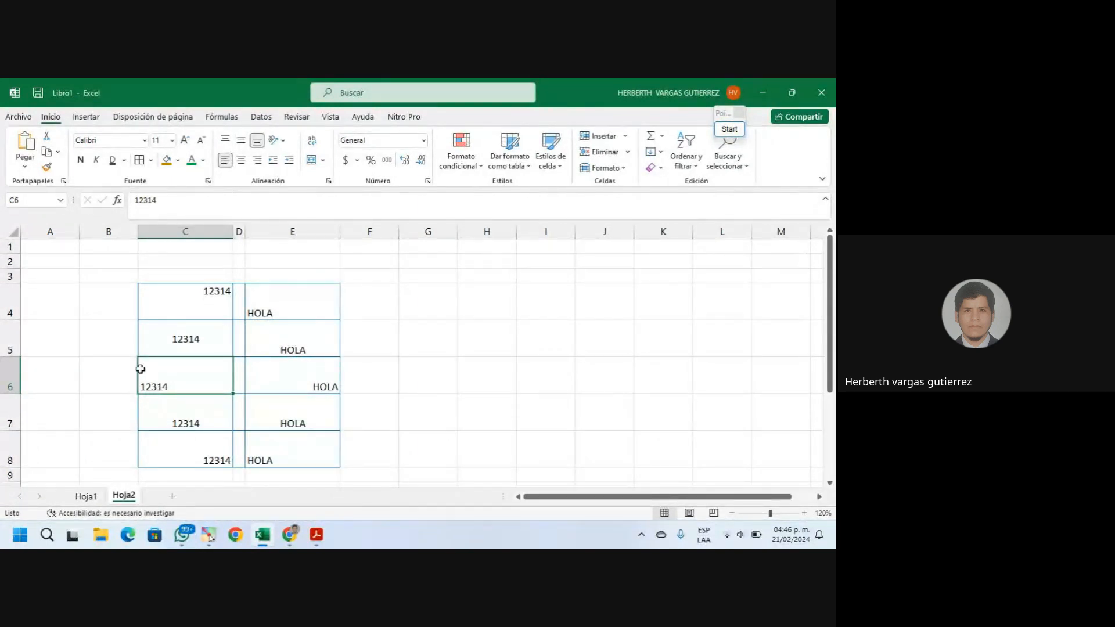
pyautogui.click(241, 141)
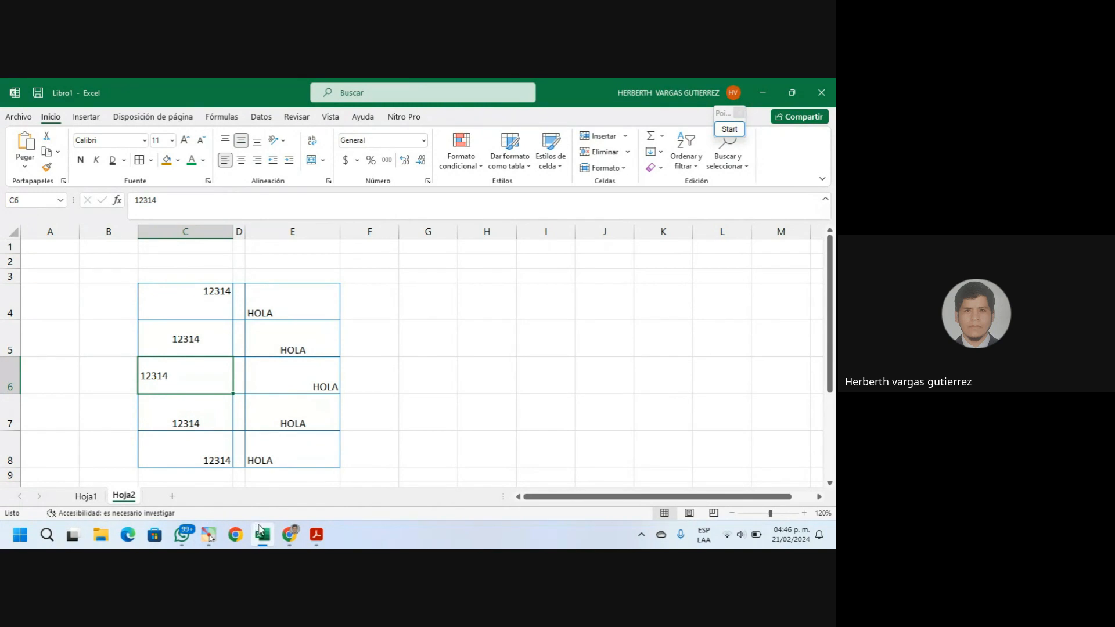
pyautogui.click(188, 427)
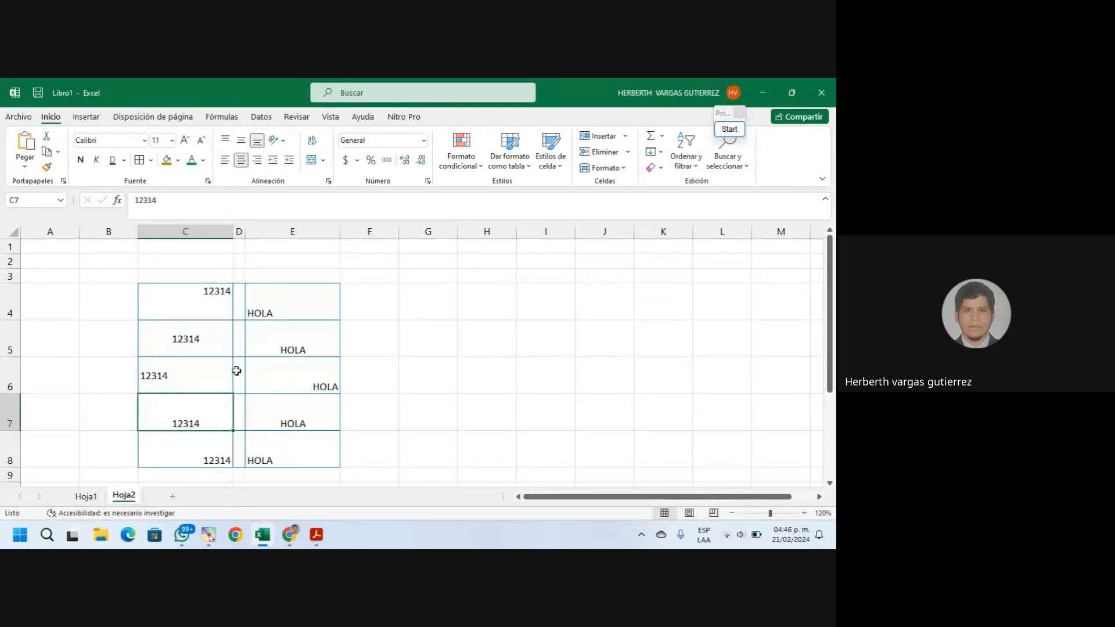
pyautogui.click(241, 142)
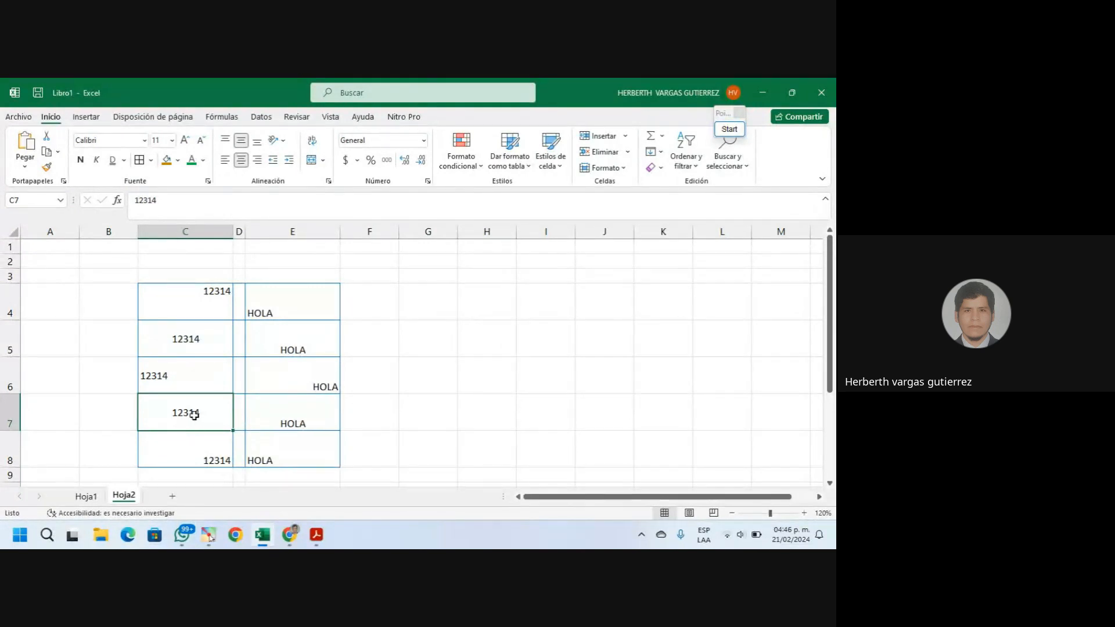
pyautogui.click(216, 460)
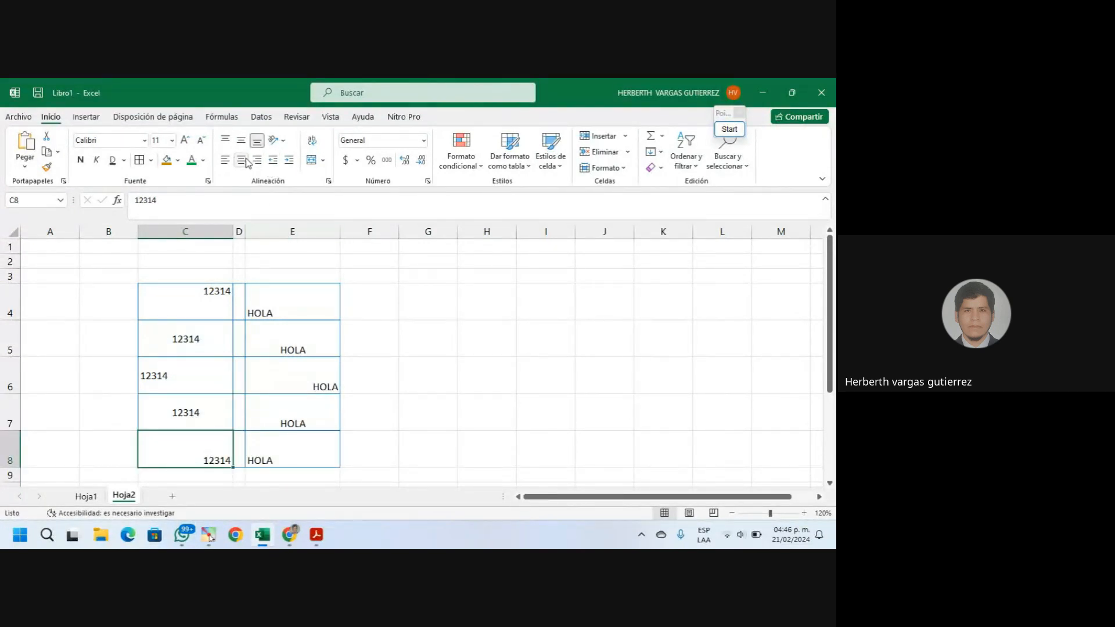
pyautogui.click(241, 140)
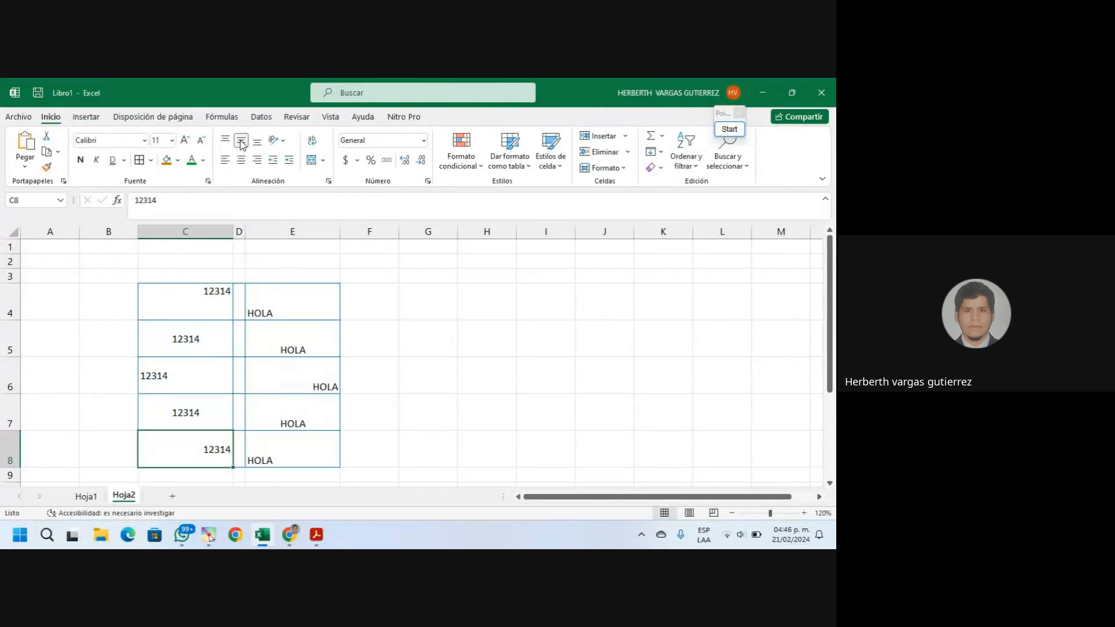
pyautogui.click(261, 453)
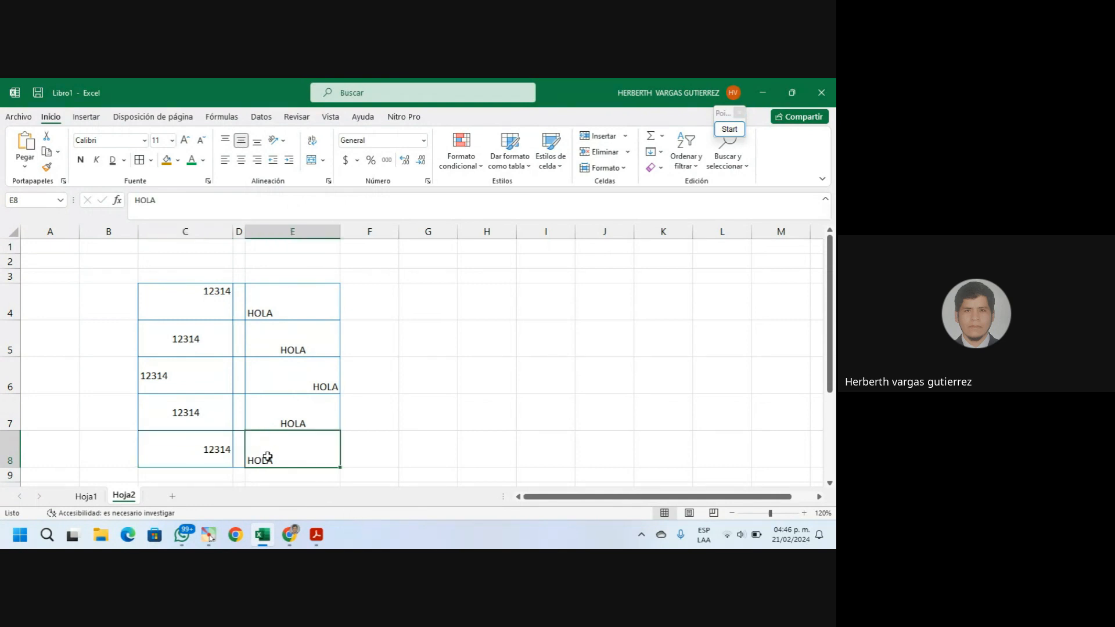
pyautogui.moveTo(212, 290); pyautogui.dragTo(228, 447)
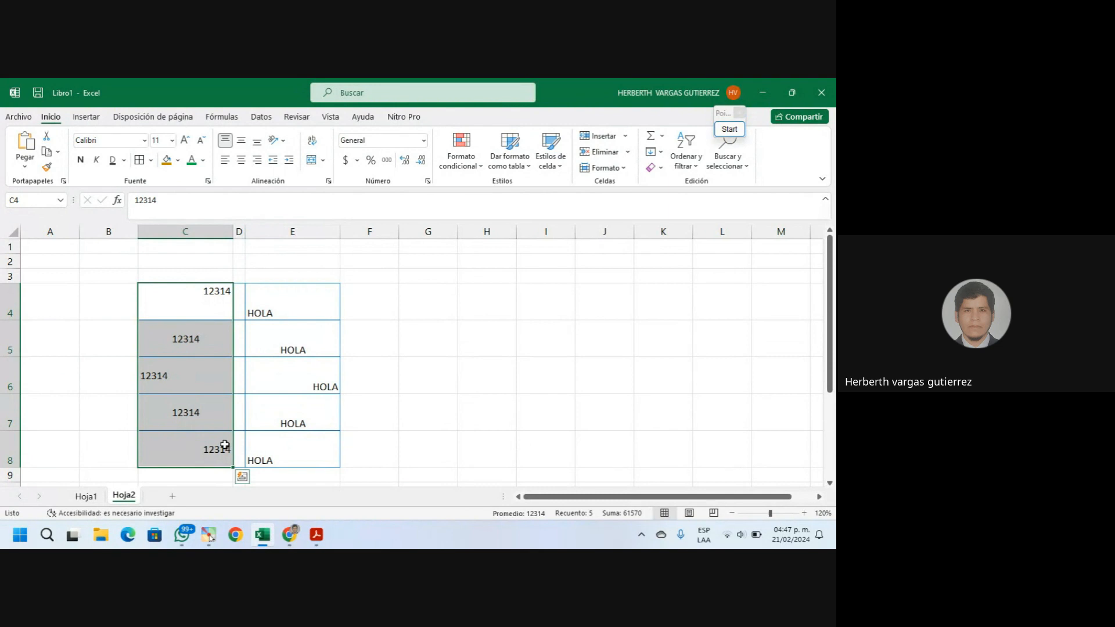
# Set the vertical alignment of the HOLA texts in column E: middle-align E7, E6 and E5, and top-align E4
pyautogui.click(274, 462)
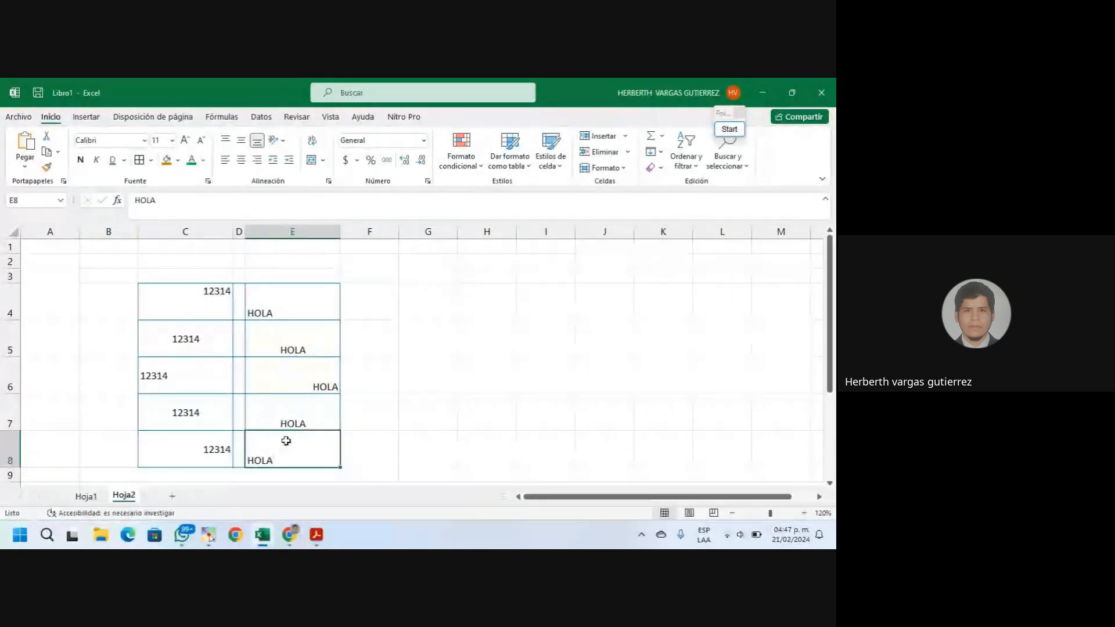
pyautogui.click(296, 424)
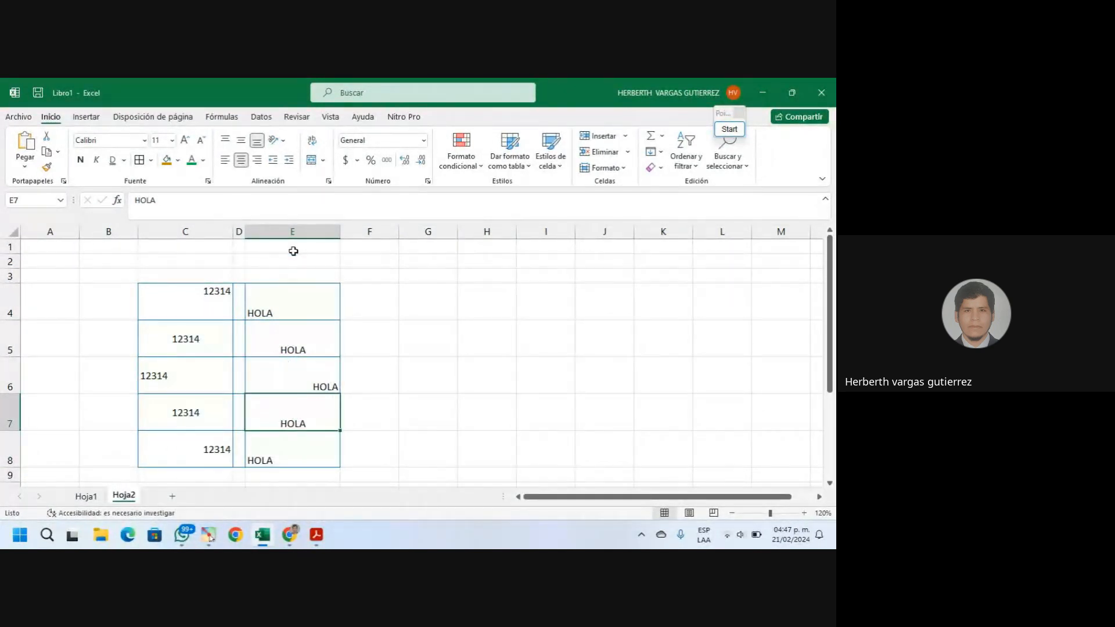
pyautogui.click(241, 140)
pyautogui.click(391, 433)
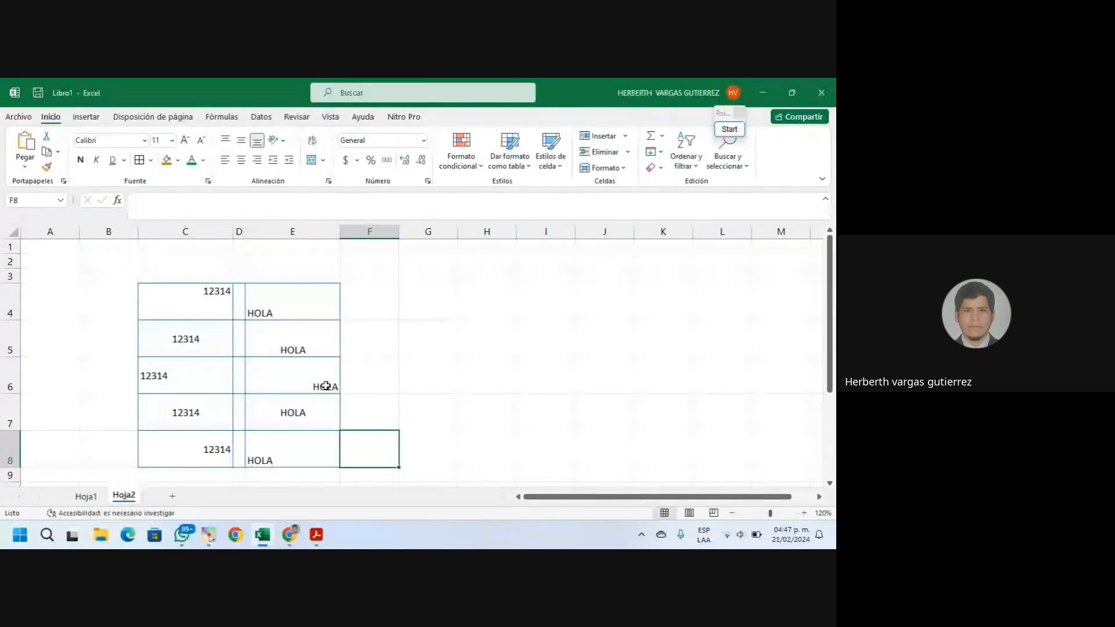
pyautogui.click(335, 389)
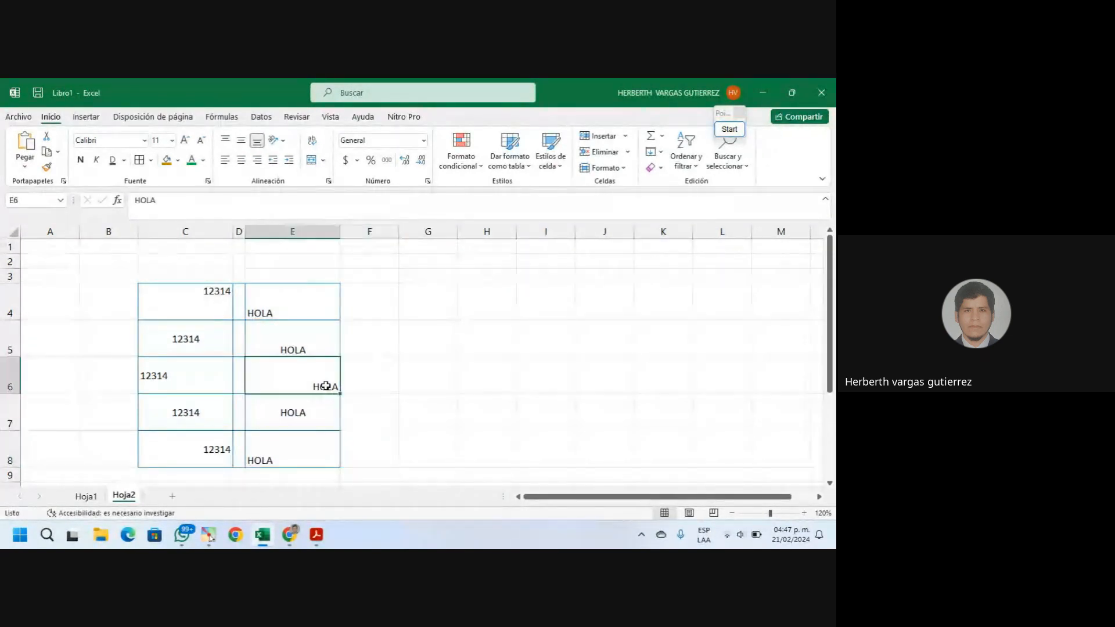
pyautogui.click(244, 149)
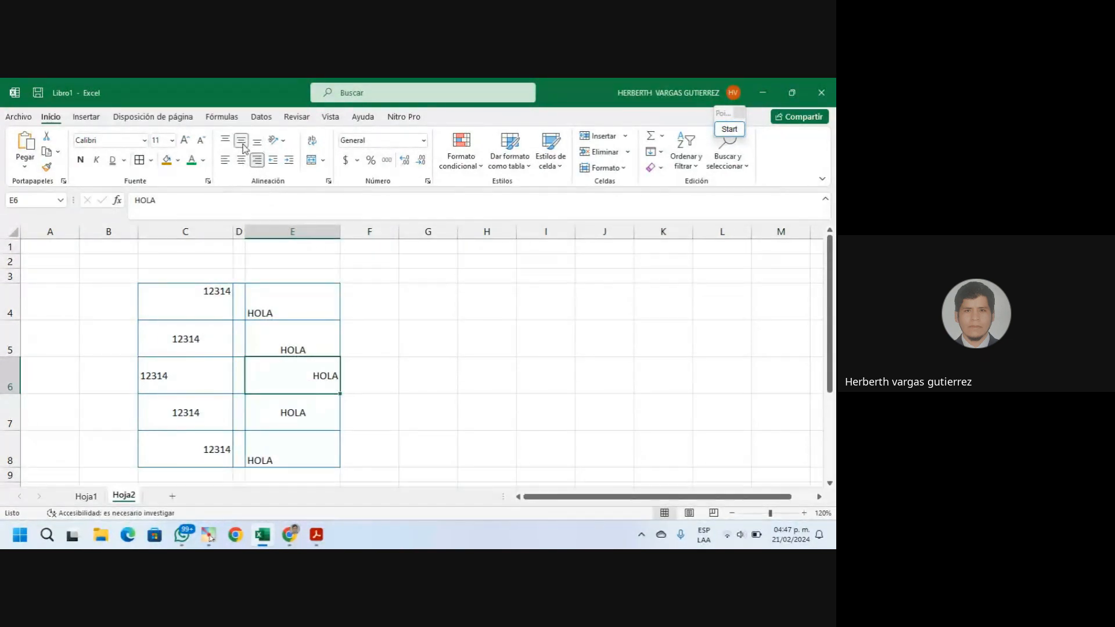
pyautogui.click(293, 347)
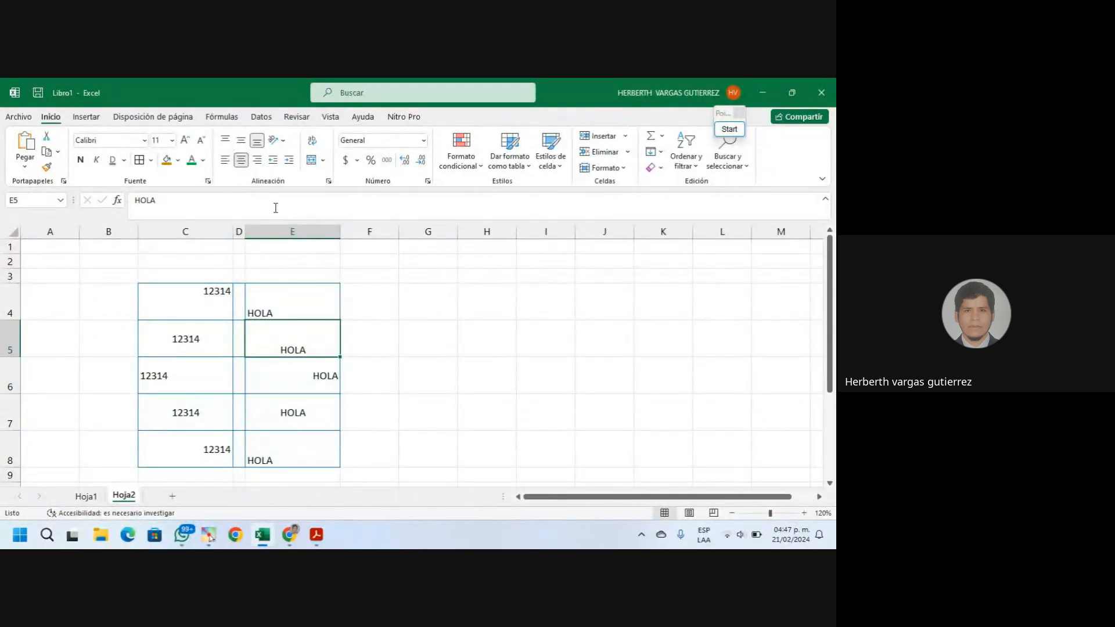
pyautogui.click(241, 140)
pyautogui.click(257, 312)
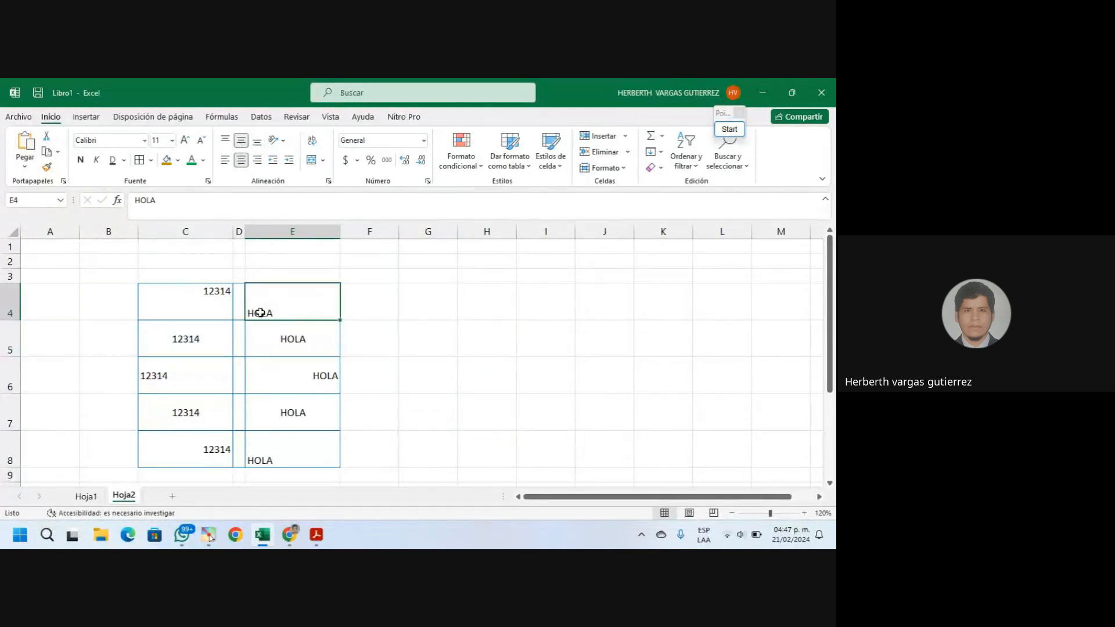
pyautogui.click(227, 140)
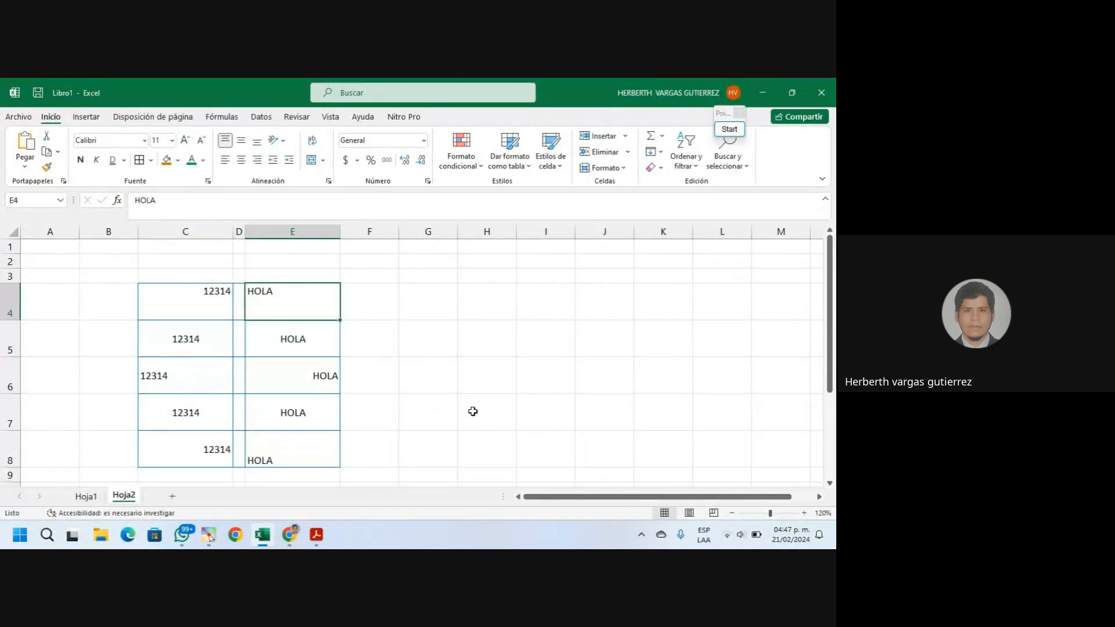
pyautogui.click(462, 360)
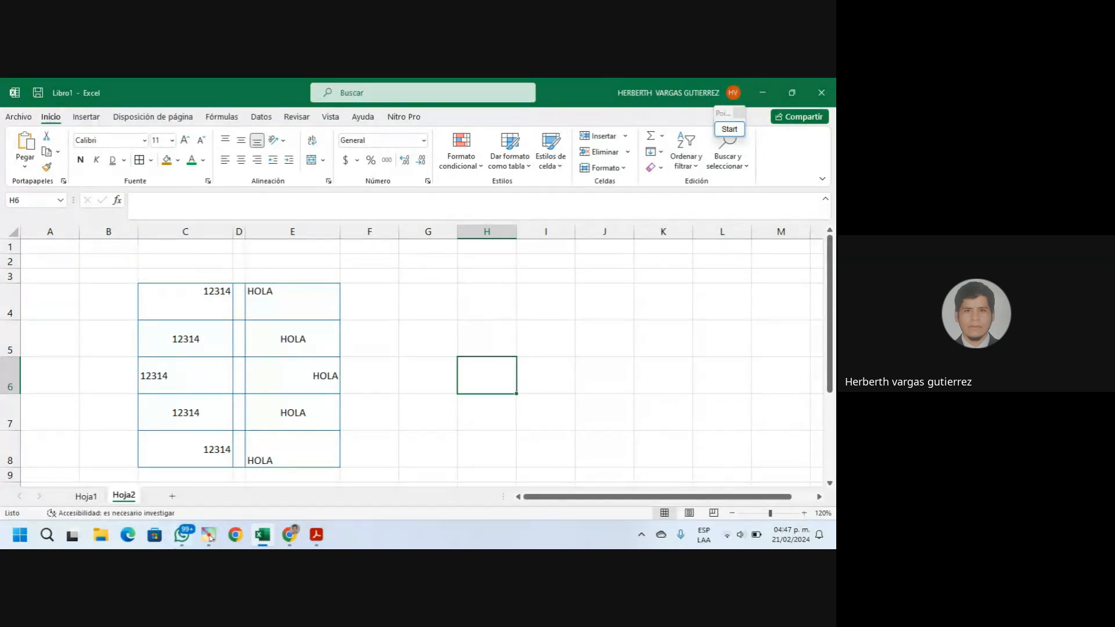
# Switch to the Google Meet call to read the participants' chat messages and return to the Excel workbook
pyautogui.click(294, 533)
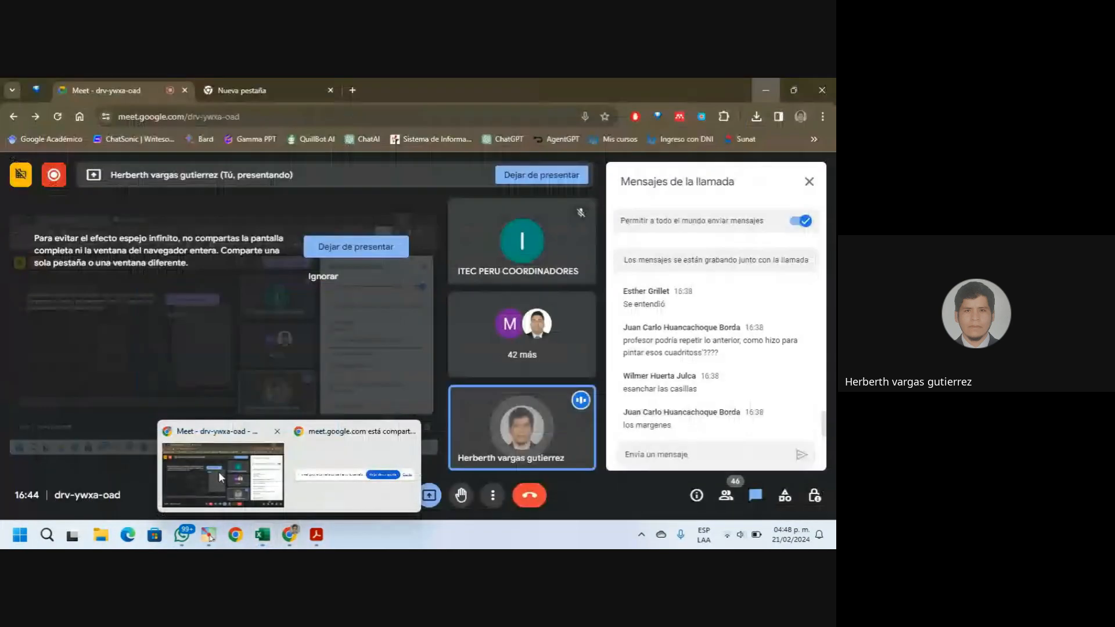
pyautogui.click(218, 472)
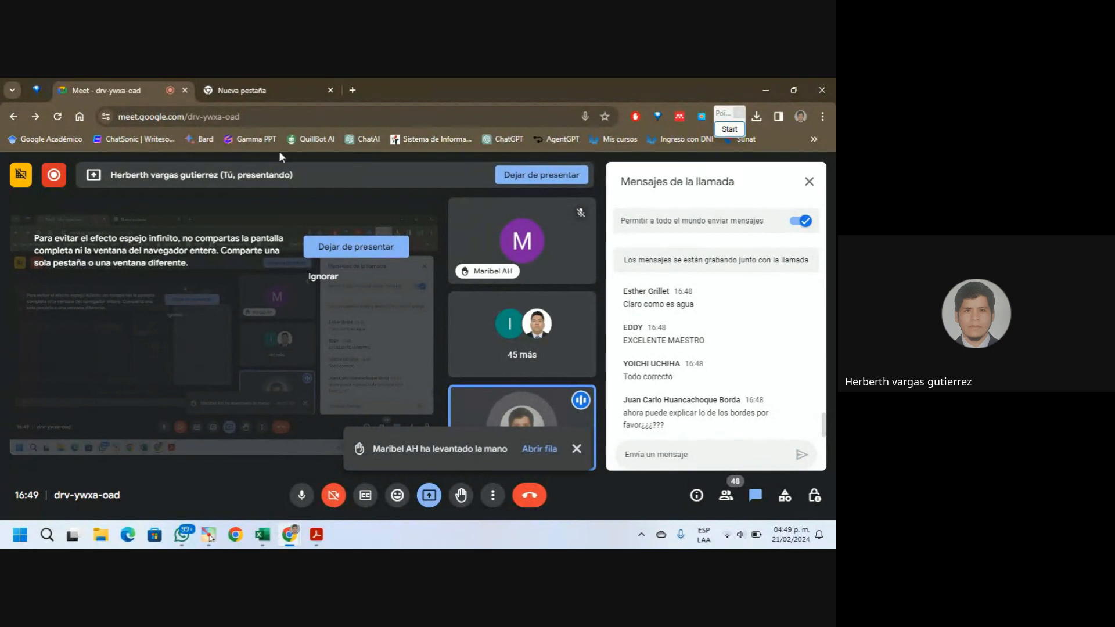
pyautogui.click(773, 89)
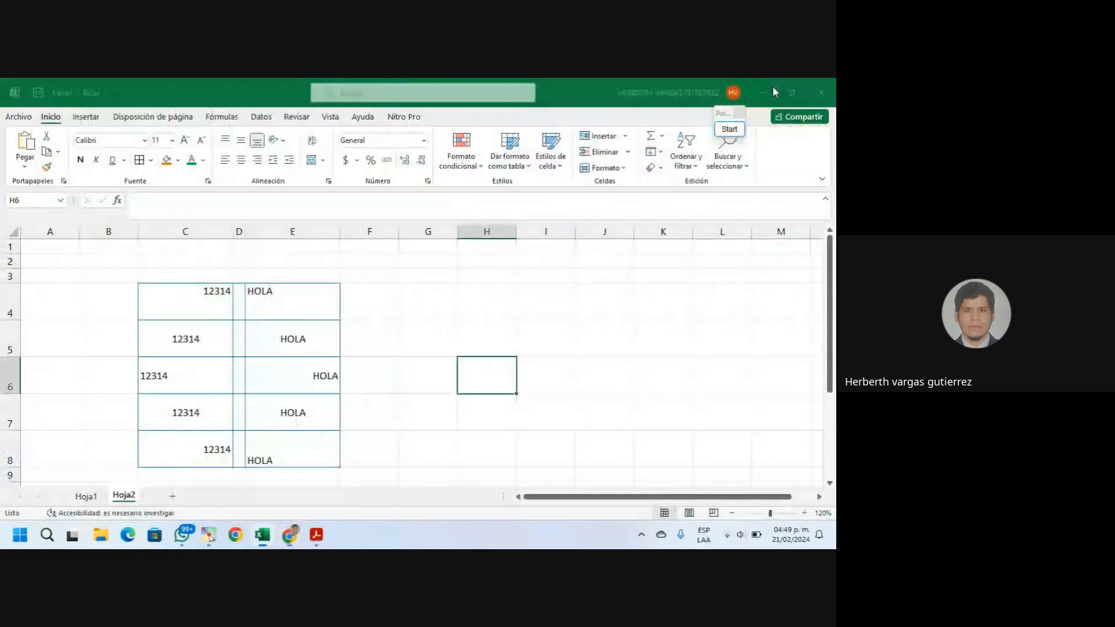
pyautogui.click(372, 342)
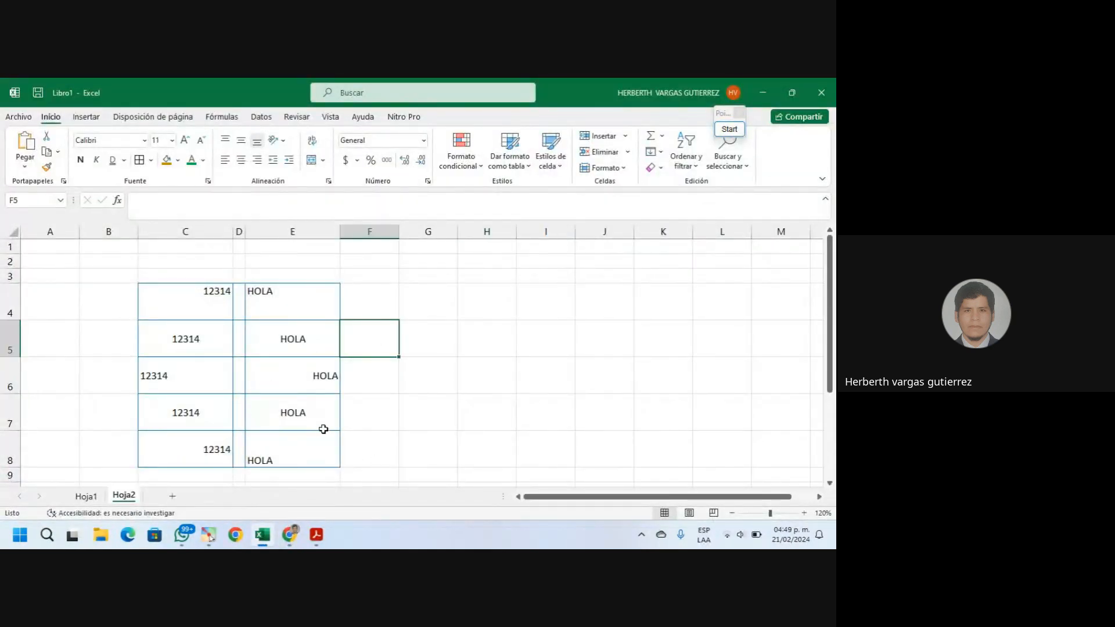
pyautogui.scroll(-1, 360, 433)
pyautogui.scroll(1, 361, 433)
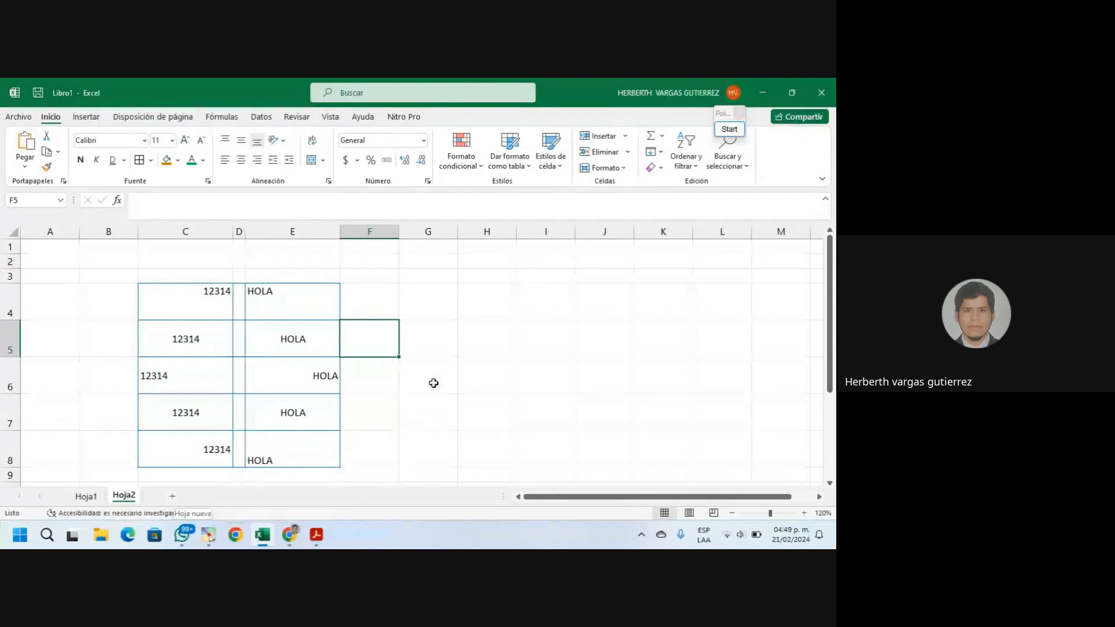
pyautogui.click(495, 347)
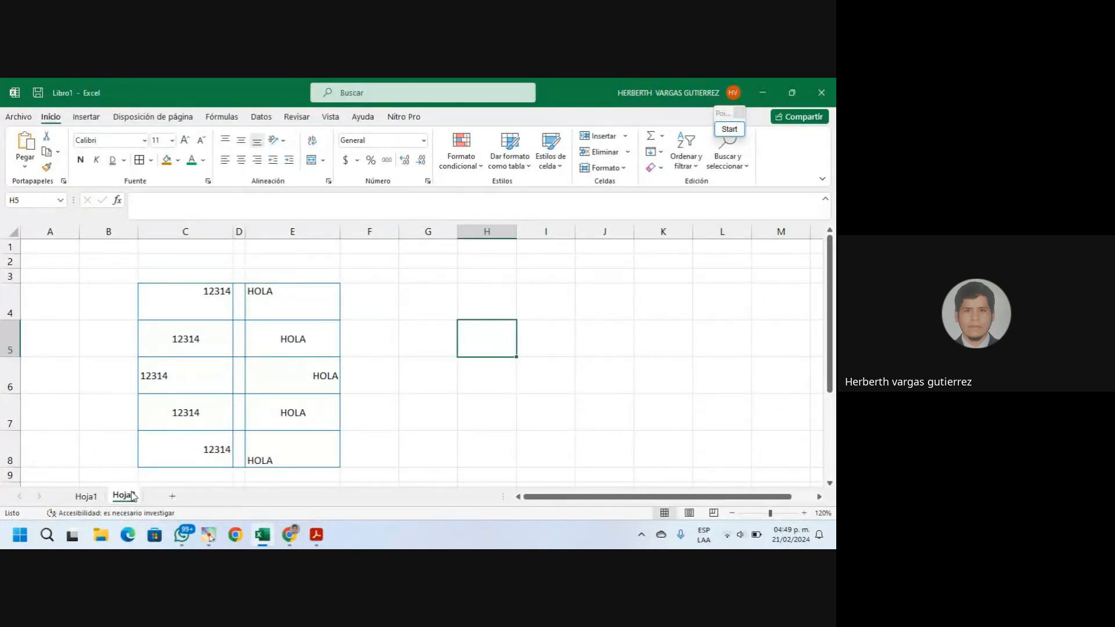
# Add a new blank worksheet after Hoja2
pyautogui.click(173, 497)
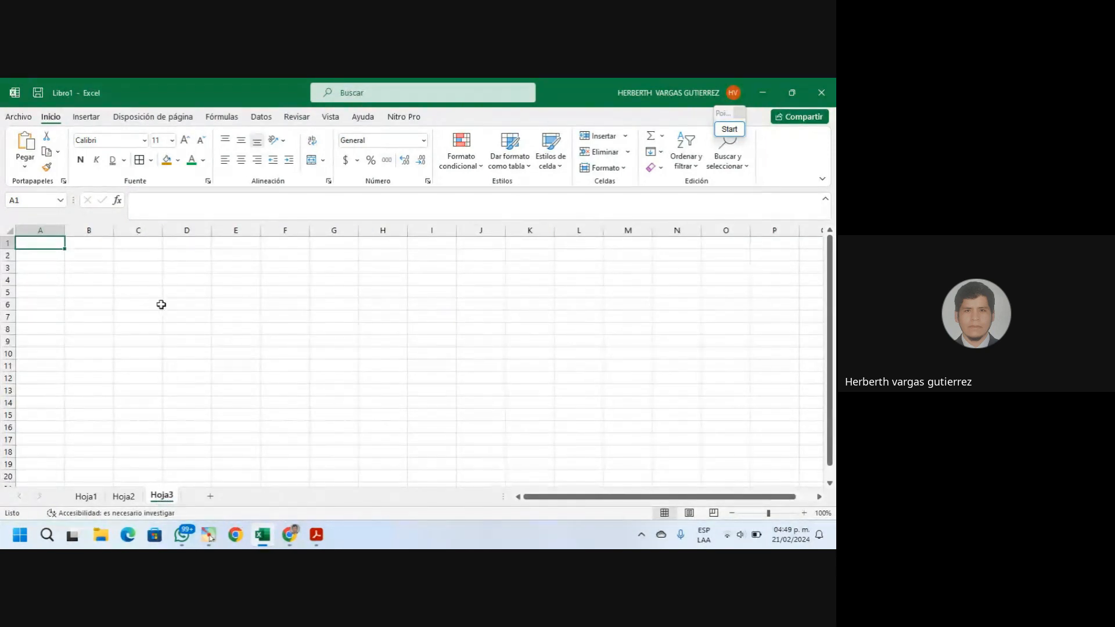
pyautogui.click(803, 514)
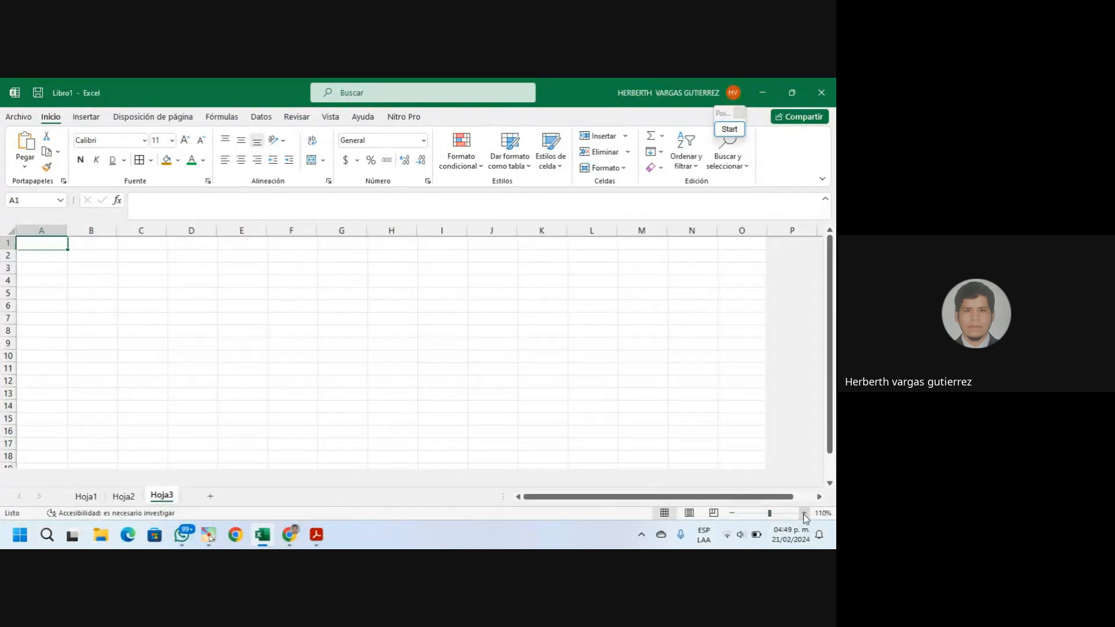
pyautogui.click(803, 513)
pyautogui.click(804, 513)
pyautogui.click(803, 513)
pyautogui.click(803, 513)
pyautogui.click(803, 513)
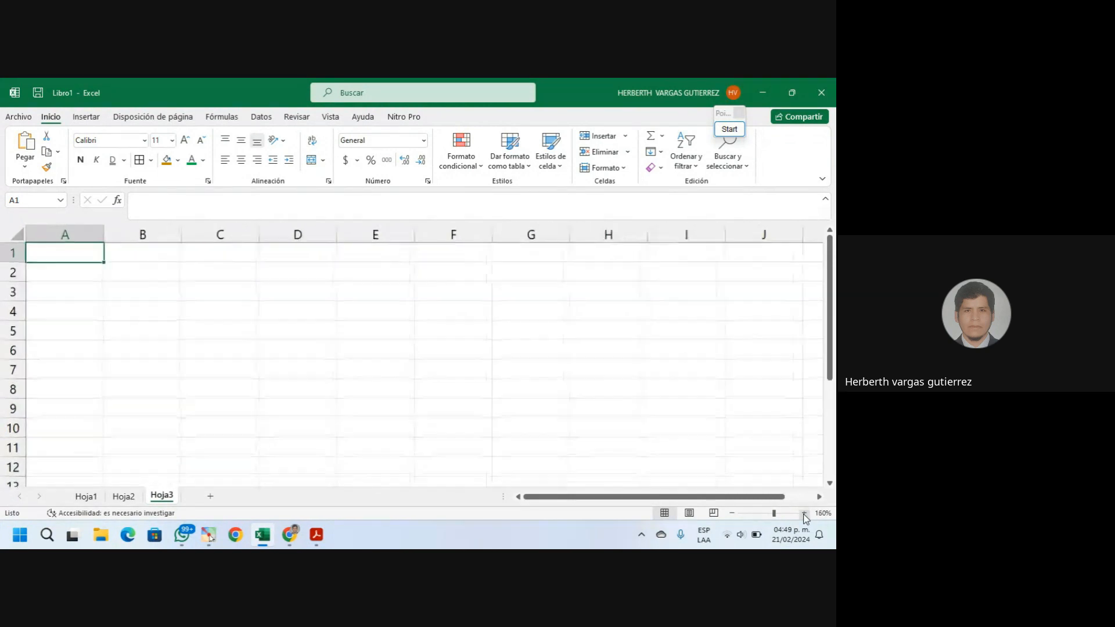
# Enter HOLA 1, HOLA 2 and HOLA 3 in cells B3, C3 and D3 of the new sheet
pyautogui.click(157, 292)
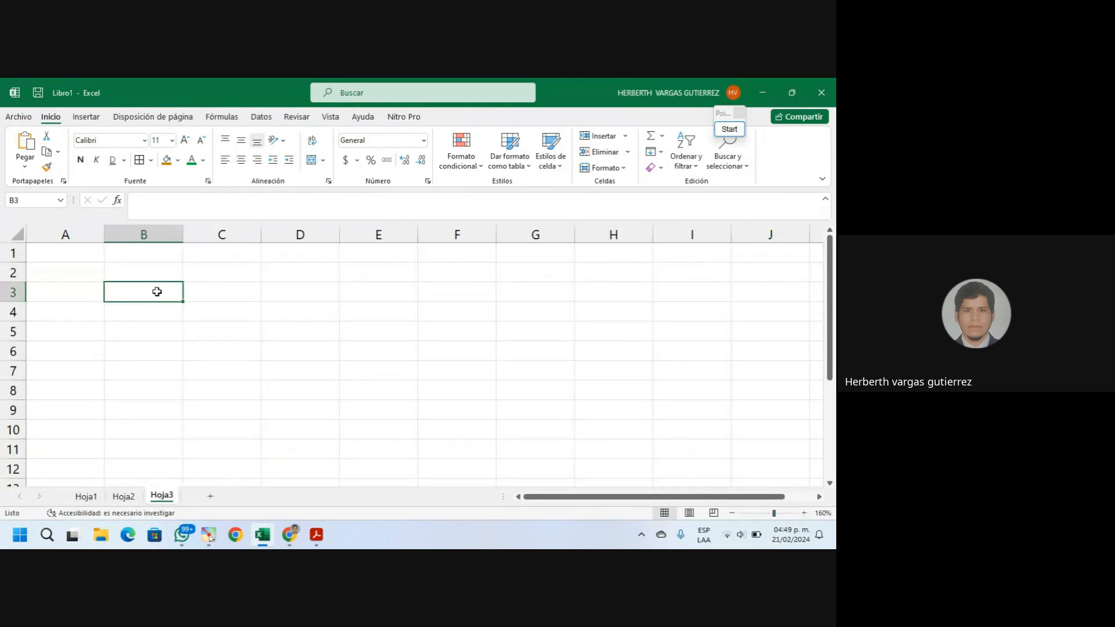
pyautogui.write('H')
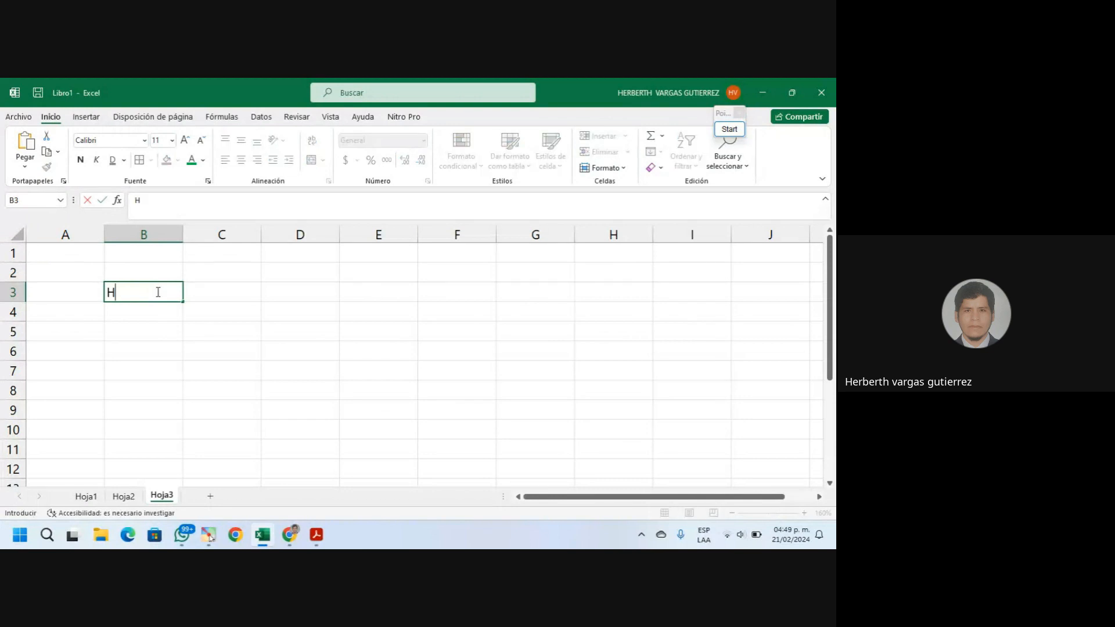
pyautogui.write('OLA 1')
pyautogui.press('Tab')
pyautogui.write('HOLA 2')
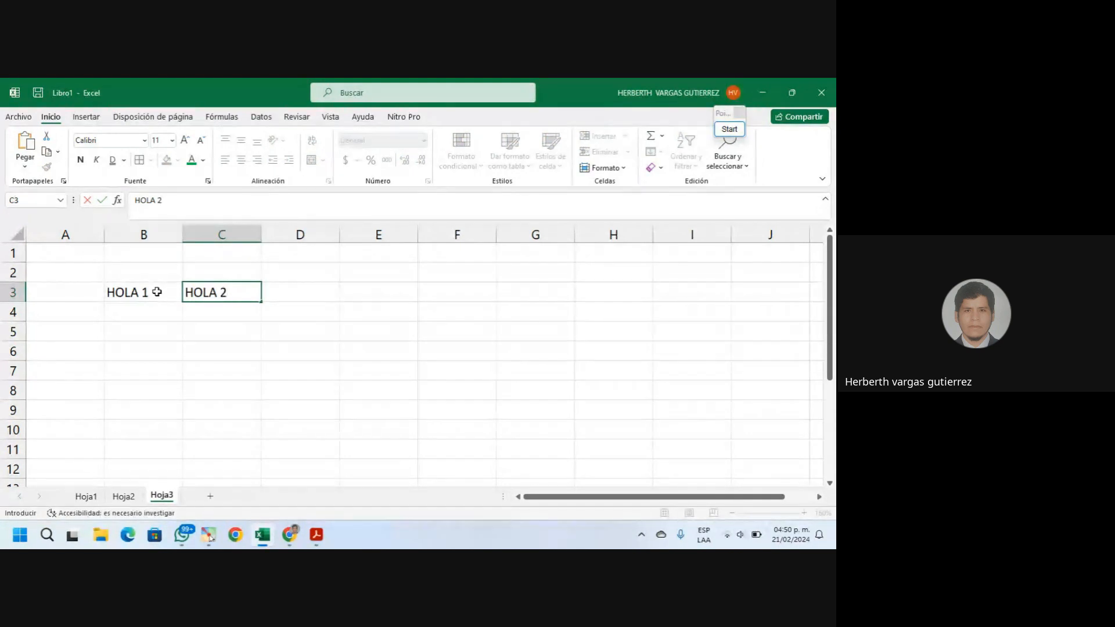
pyautogui.press('Tab')
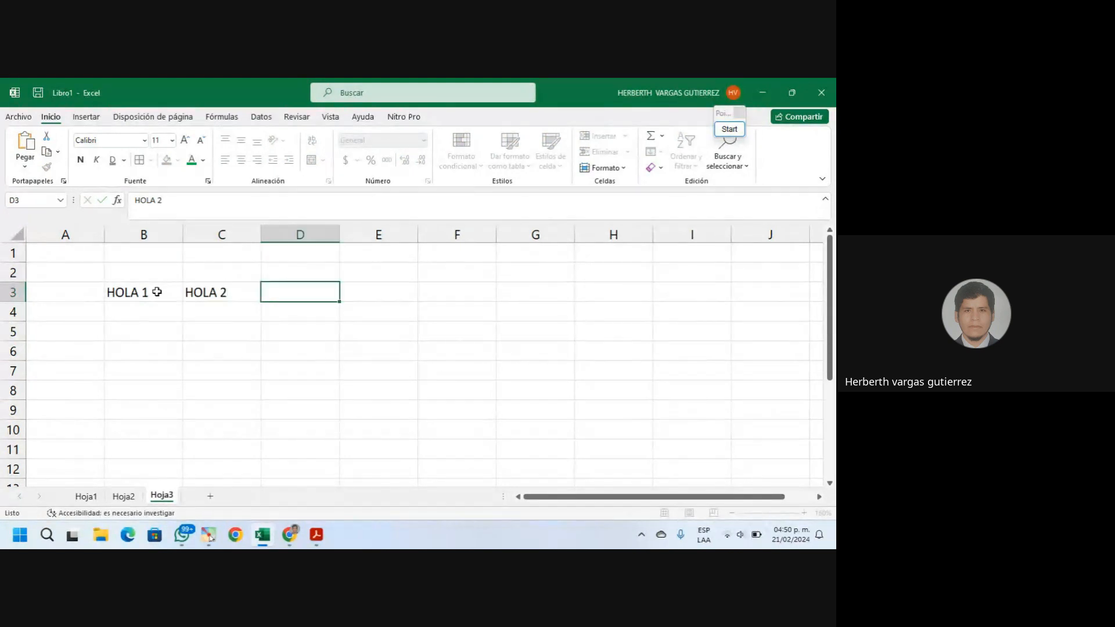
pyautogui.write('HOLA 3')
pyautogui.press('Tab')
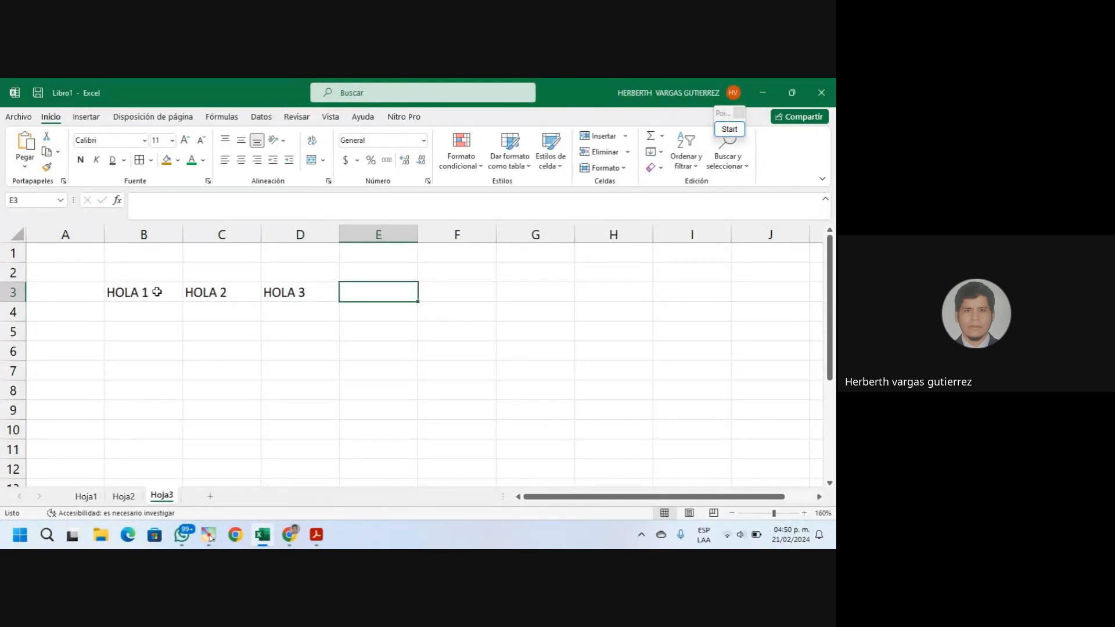
# Enter HOLA 4 in cell E3 and HOLA 5 in cell F3, continuing the row of sample texts
pyautogui.write('HOLA 4')
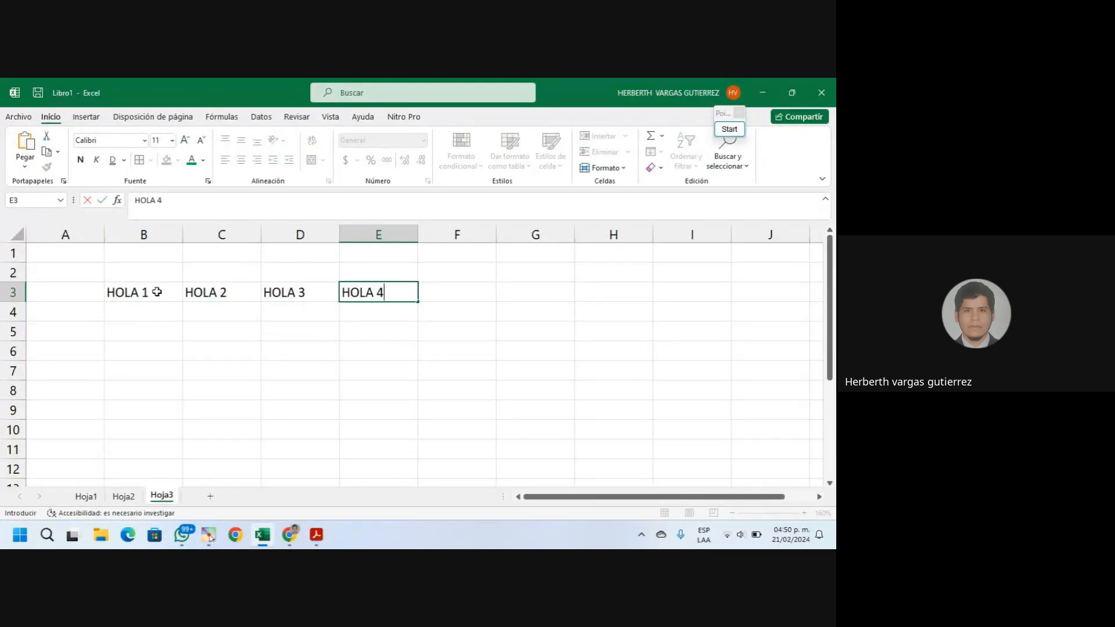
pyautogui.press('Tab')
pyautogui.write('HOLA4')
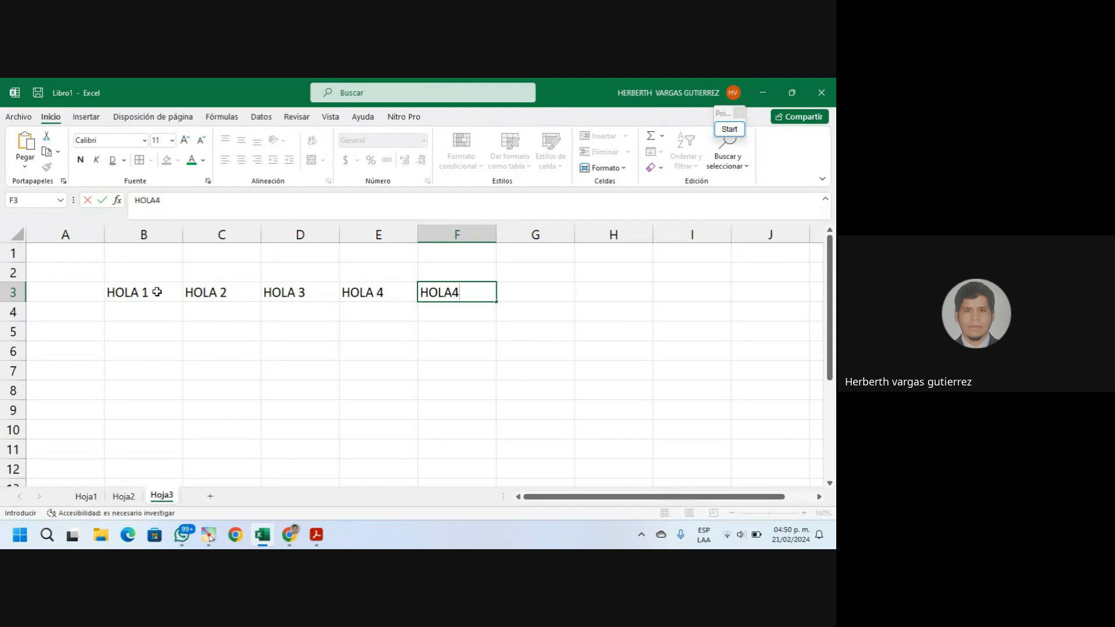
pyautogui.press('BackSpace')
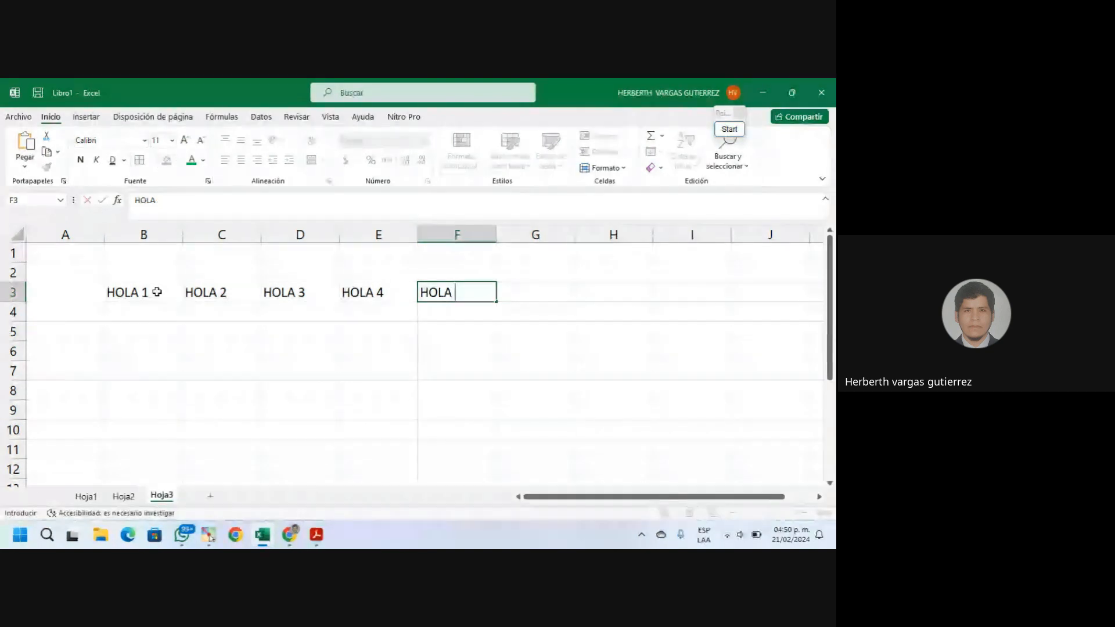
pyautogui.write('5')
pyautogui.press('Return')
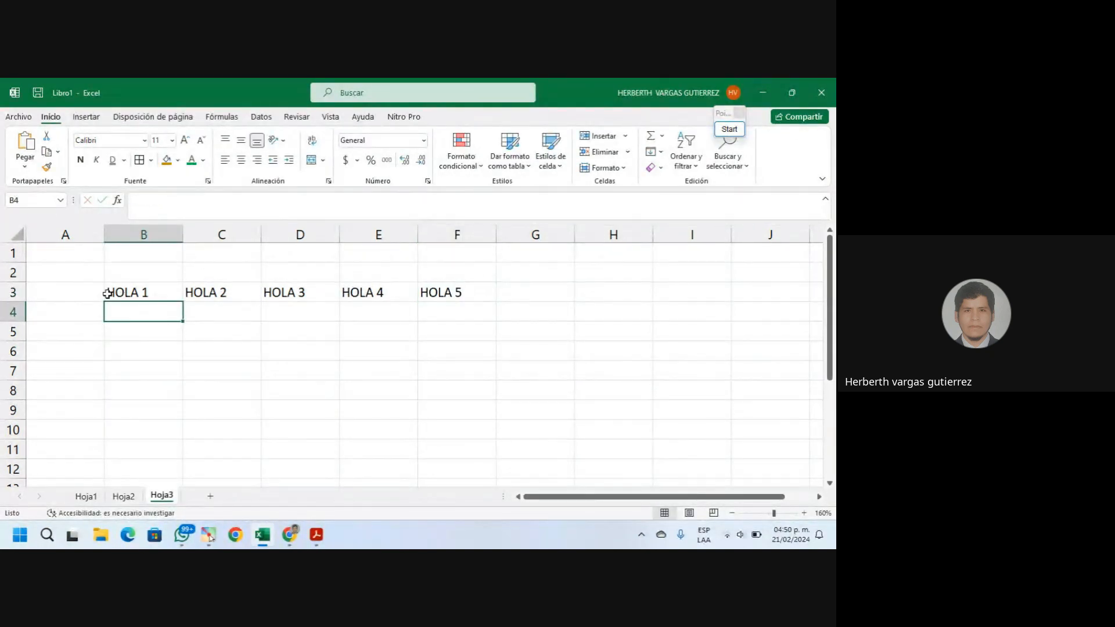
pyautogui.click(12, 294)
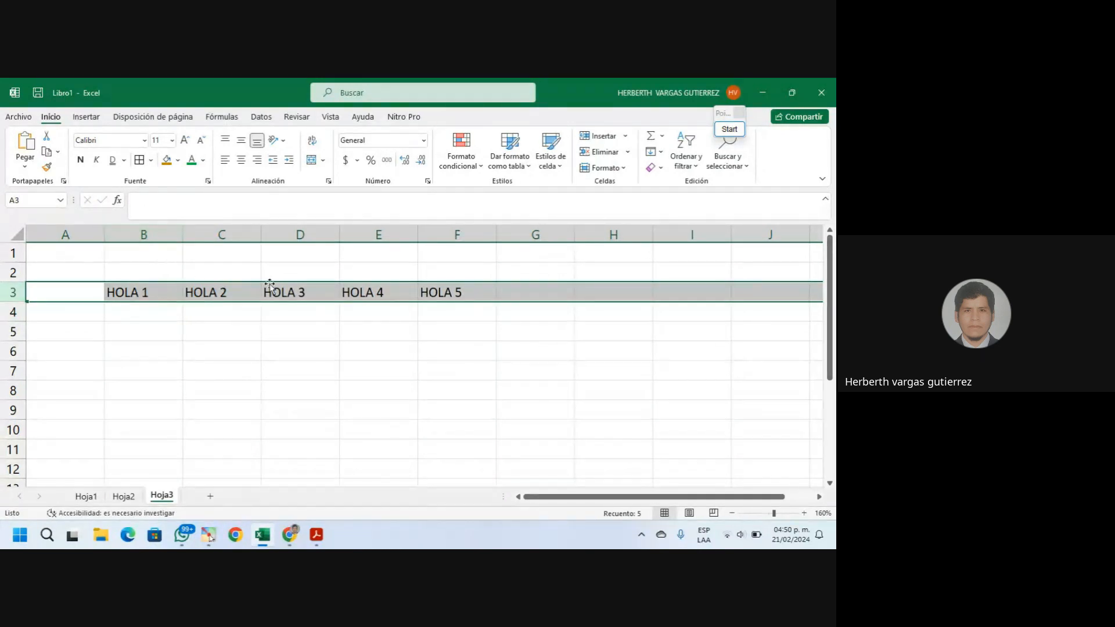
pyautogui.click(457, 292)
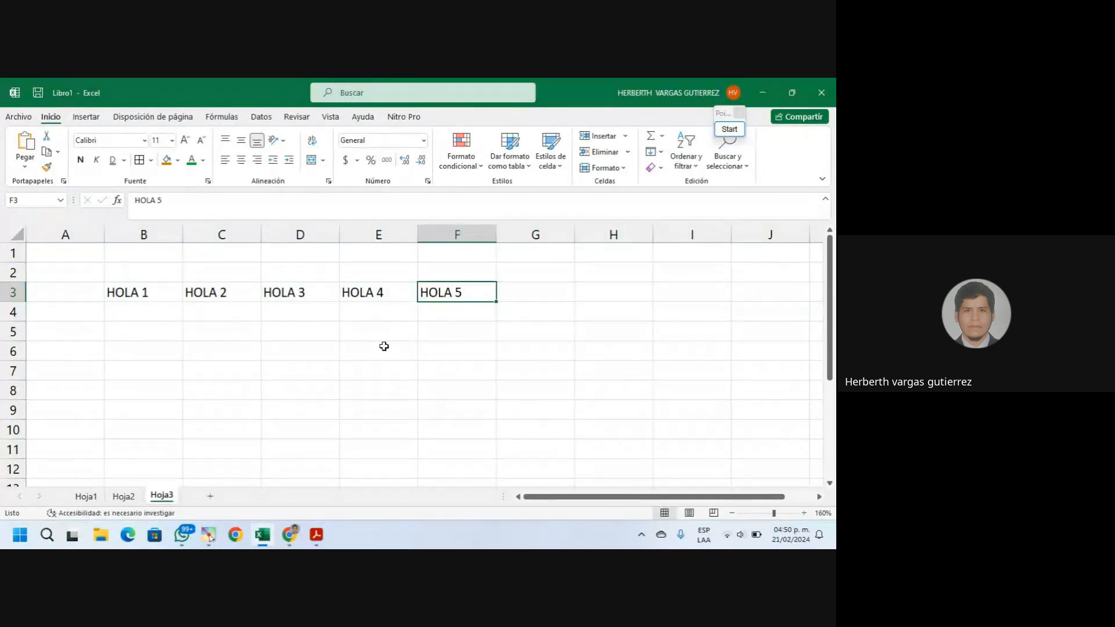
pyautogui.moveTo(131, 293); pyautogui.dragTo(444, 298)
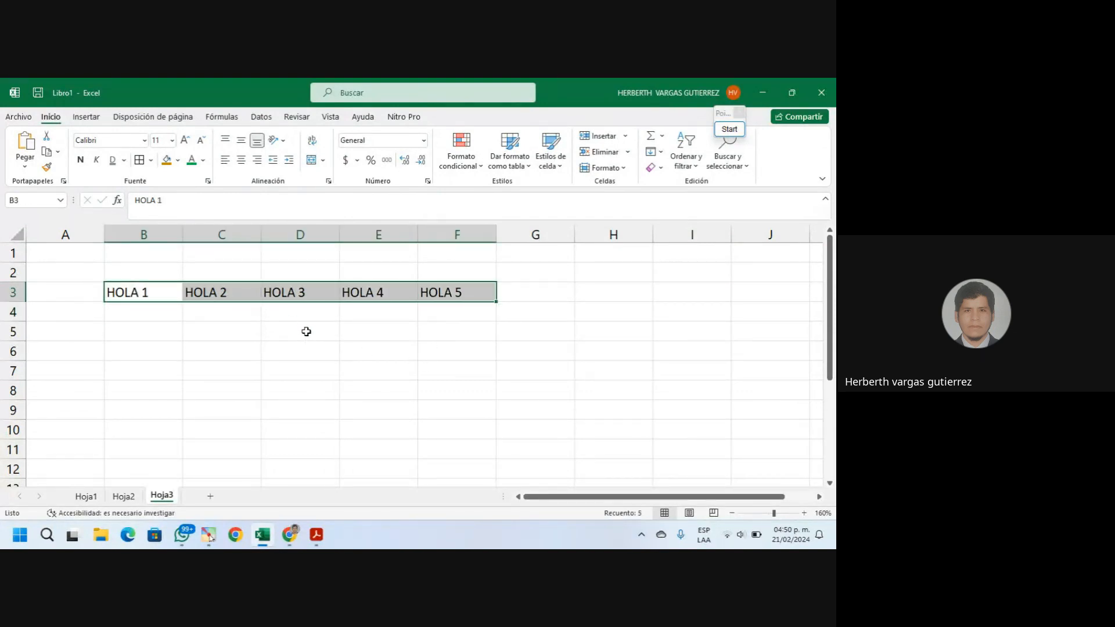
pyautogui.click(348, 345)
pyautogui.click(145, 296)
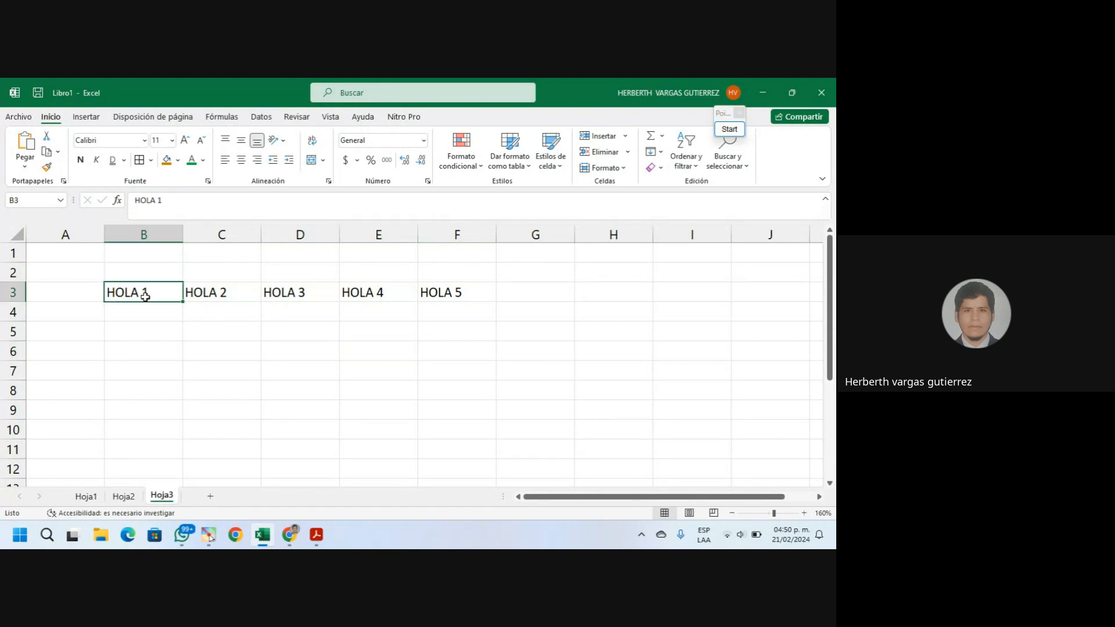
pyautogui.moveTo(145, 296); pyautogui.dragTo(432, 293)
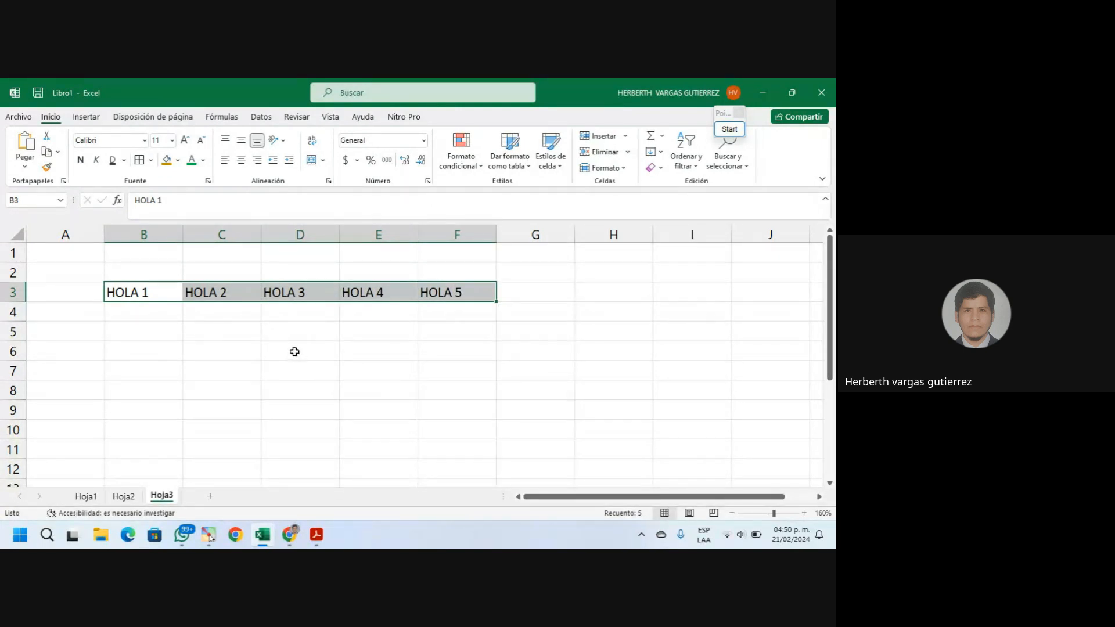
# Orient the HOLA 1 text in B3 at an ascending angle and the HOLA 2 text in C3 at a descending angle
pyautogui.click(175, 293)
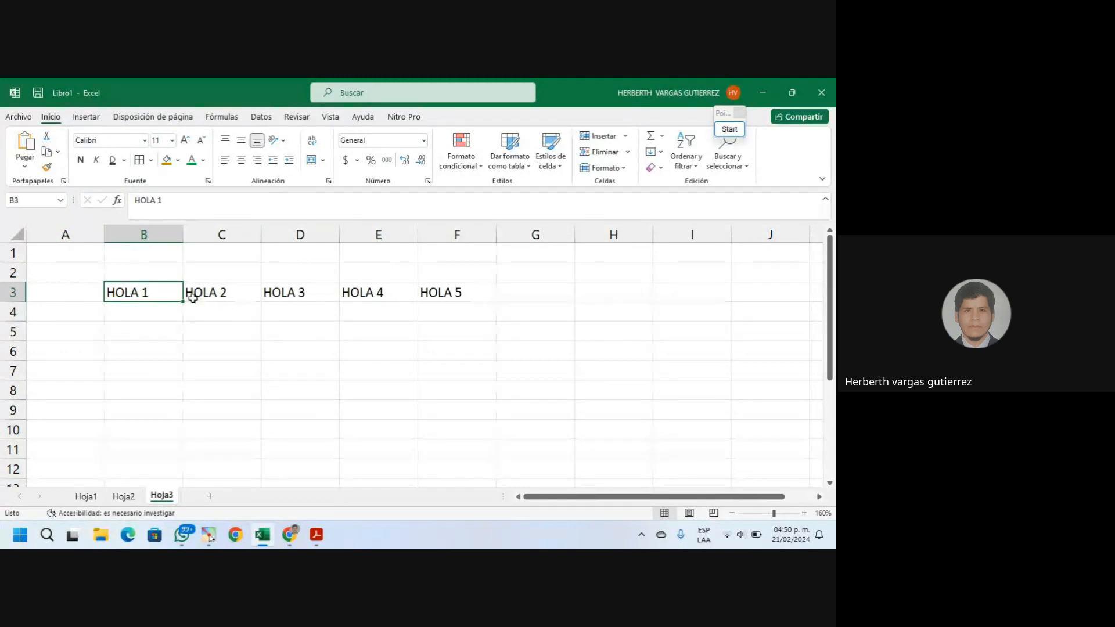
pyautogui.click(284, 141)
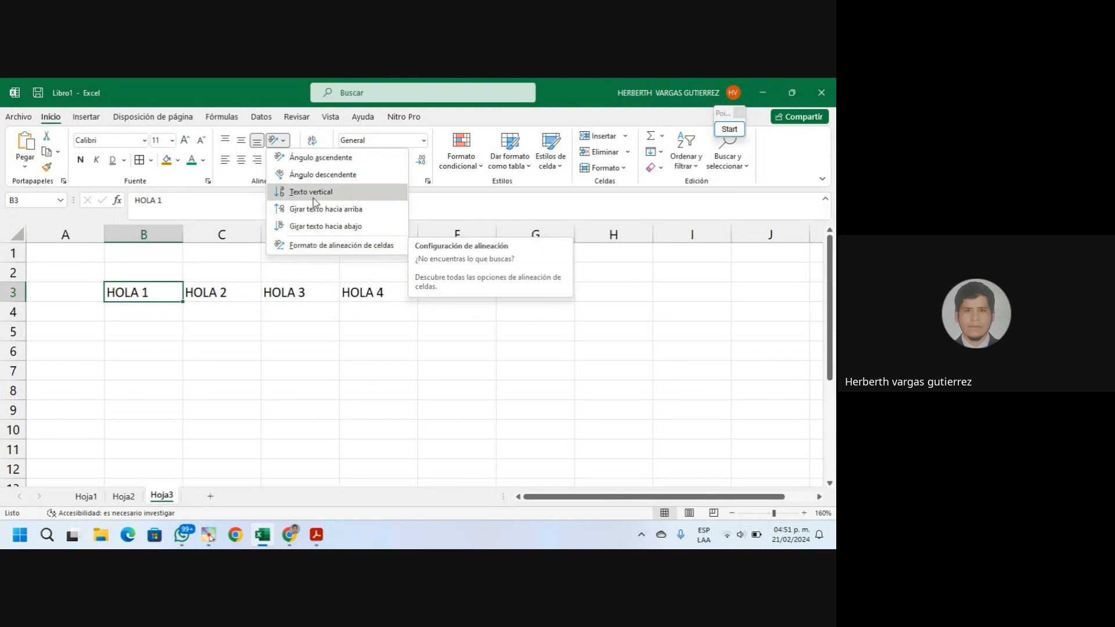
pyautogui.click(346, 162)
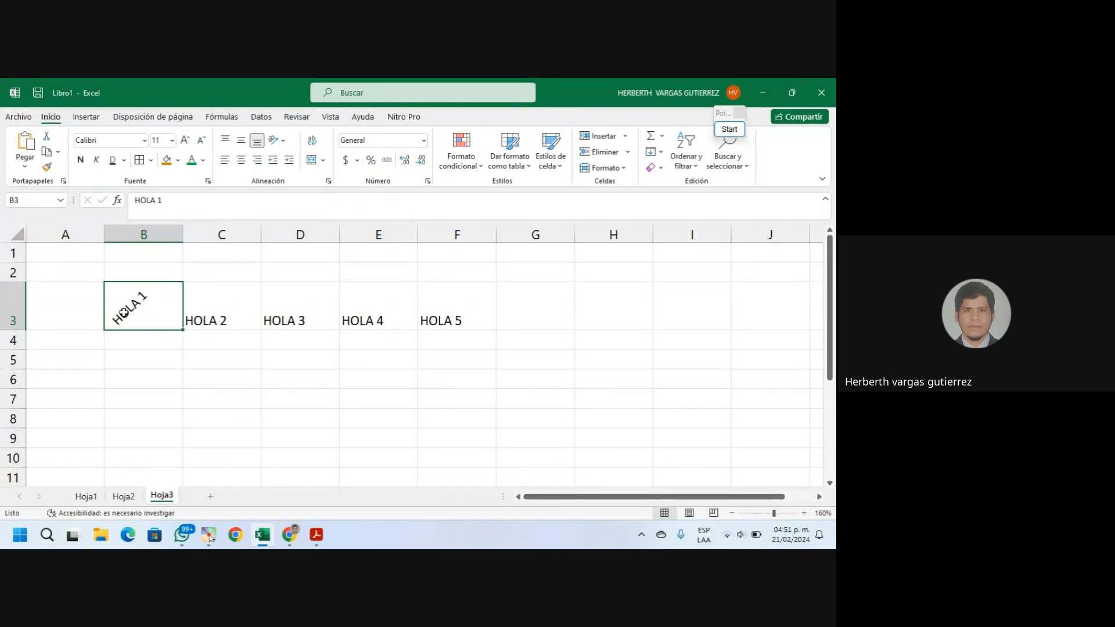
pyautogui.click(212, 317)
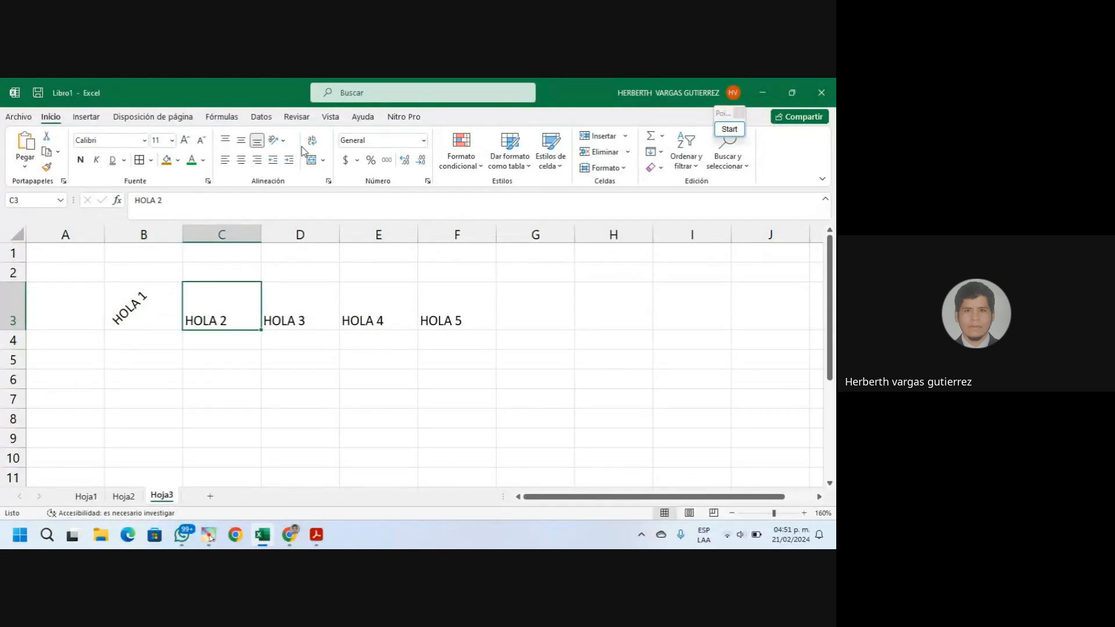
pyautogui.click(277, 140)
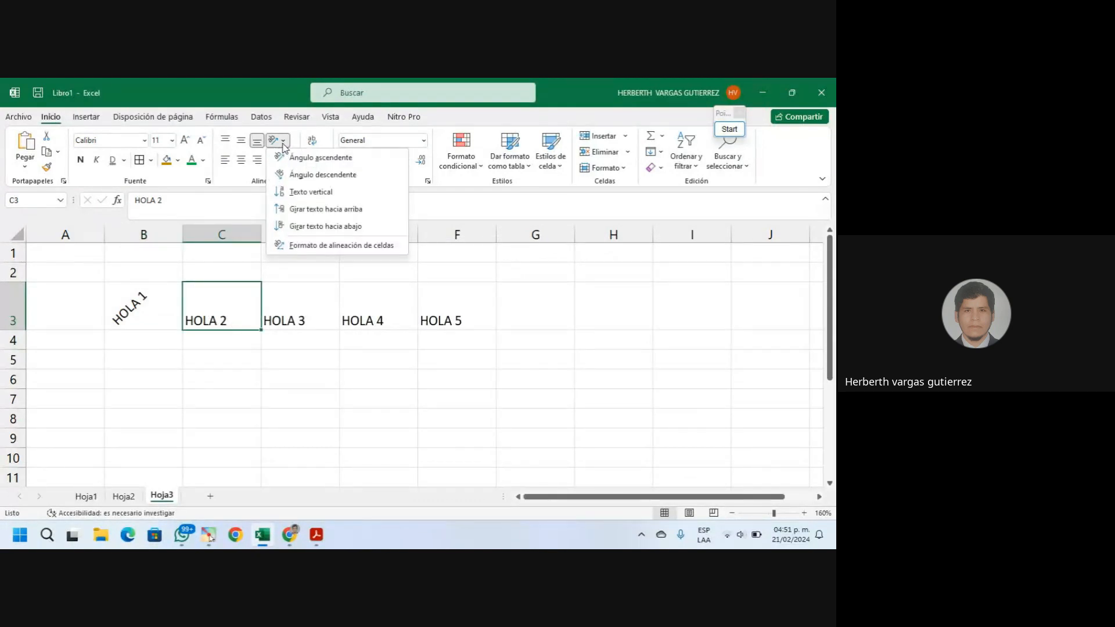
pyautogui.click(325, 175)
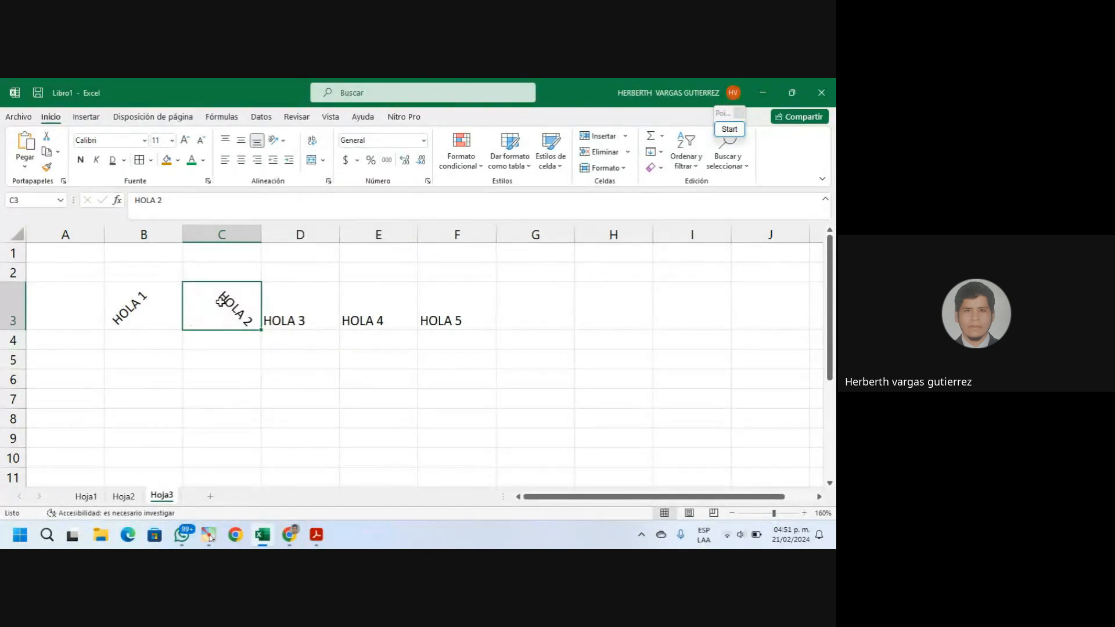
pyautogui.click(234, 345)
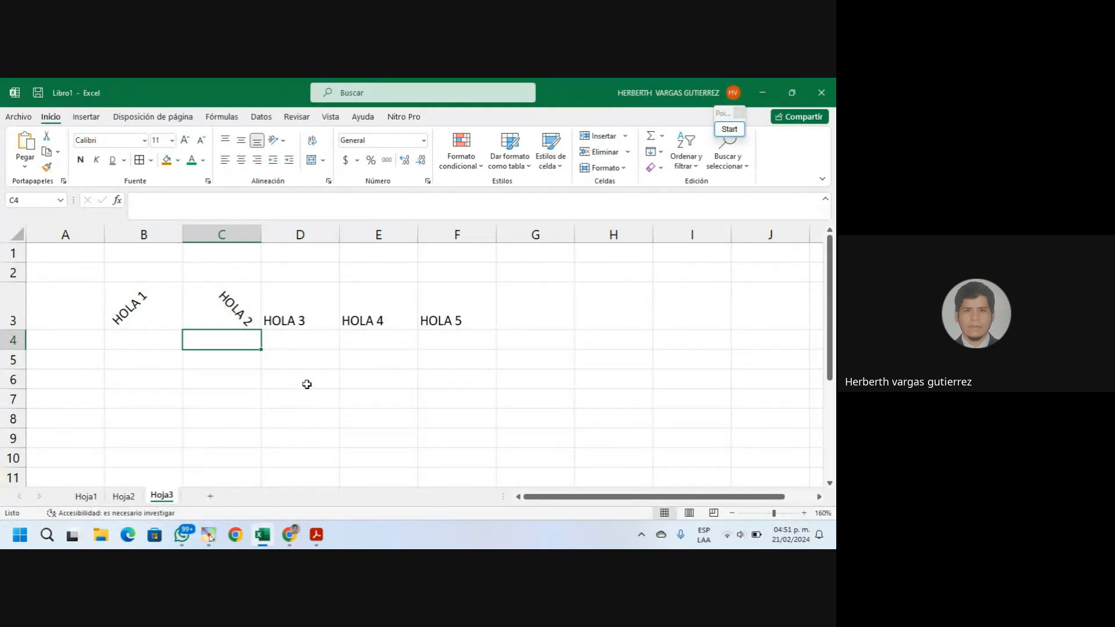
# Set the HOLA 3 text in cell D3 to the vertical text orientation
pyautogui.click(309, 316)
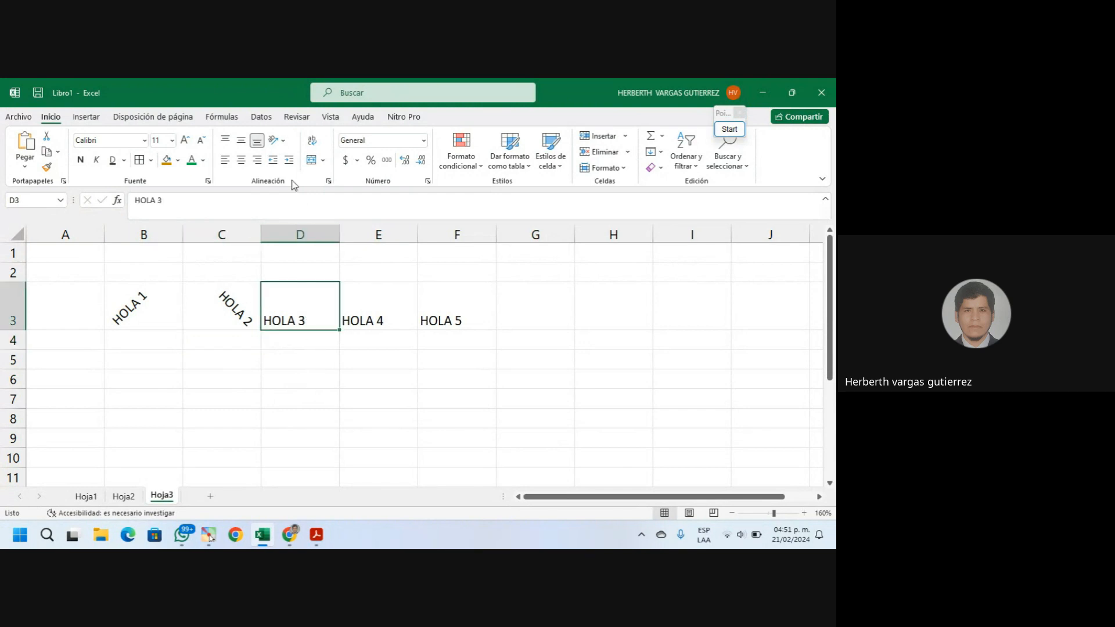
pyautogui.click(283, 141)
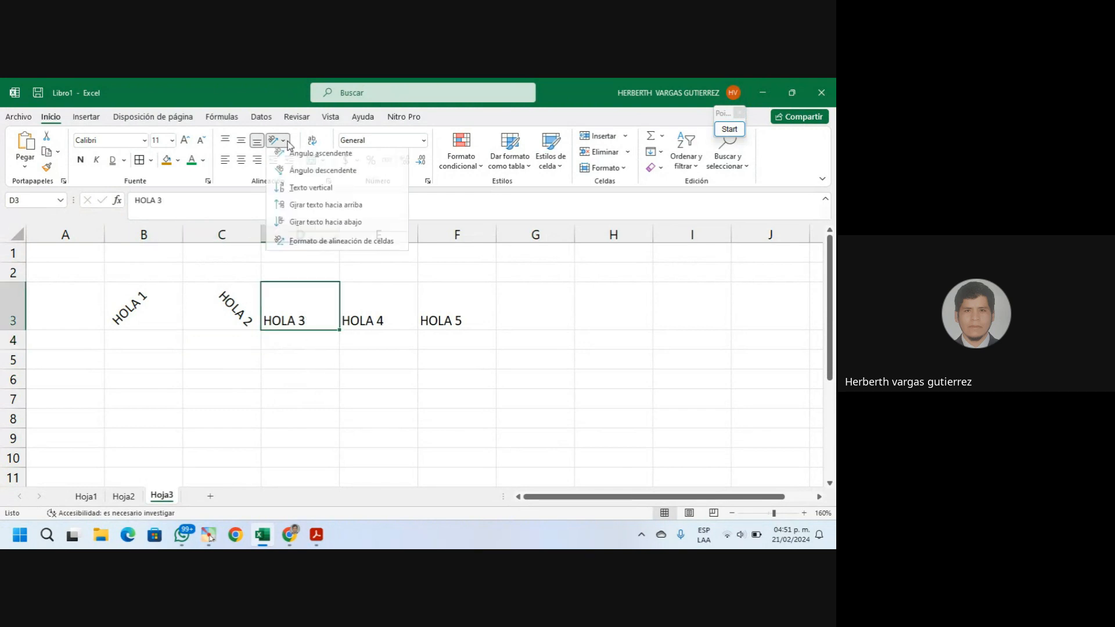
pyautogui.click(315, 194)
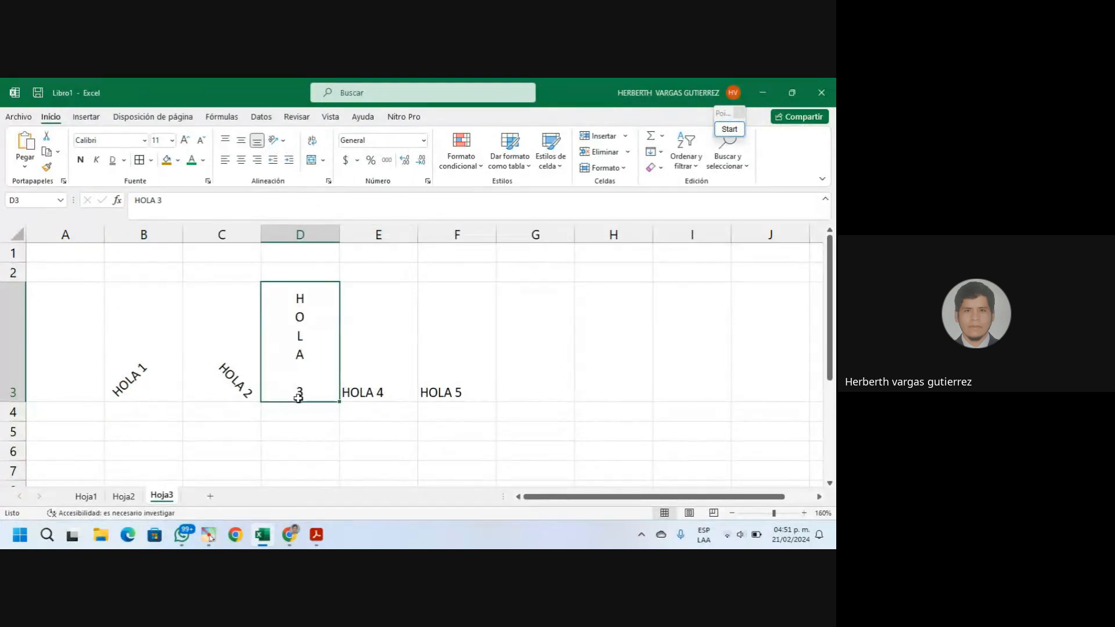
# Rotate the HOLA 4 text in E3 upward and the HOLA 5 text in F3 downward
pyautogui.click(362, 374)
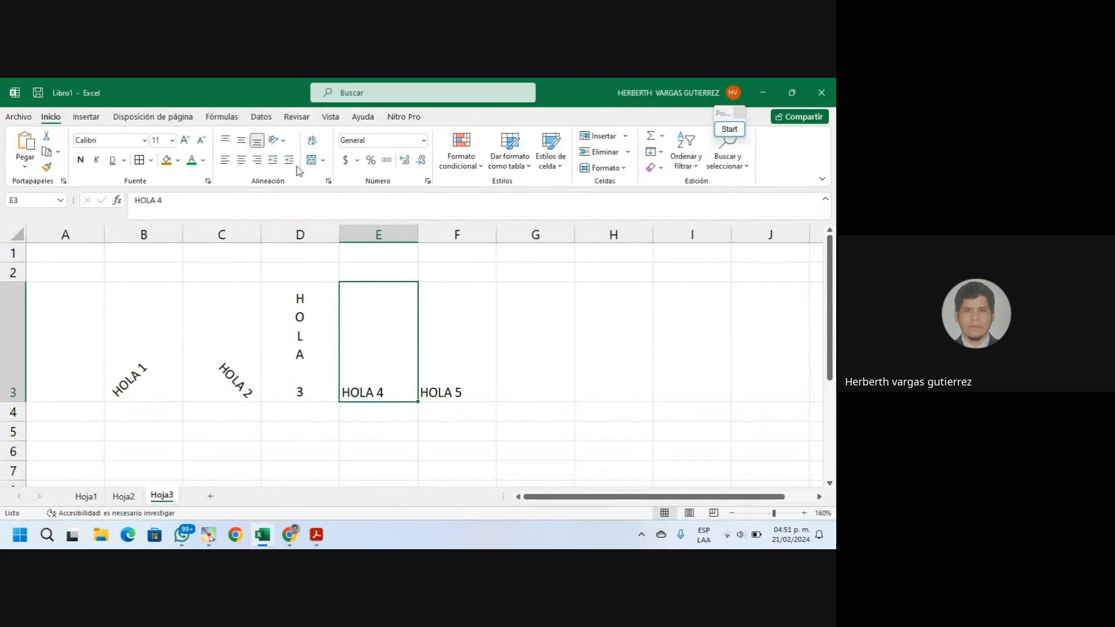
pyautogui.click(285, 141)
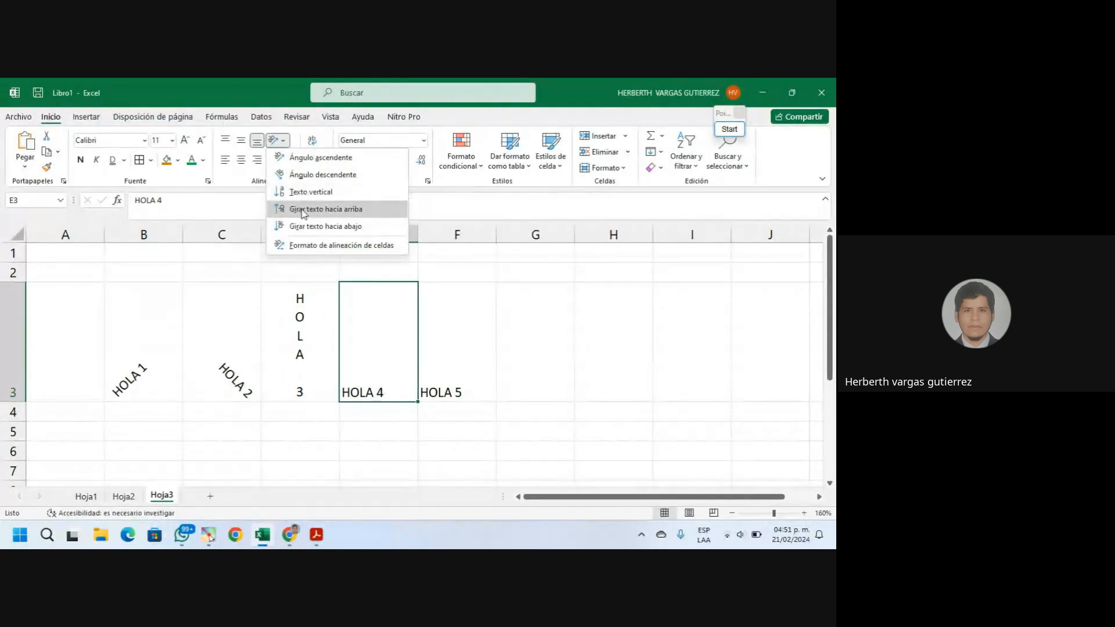
pyautogui.click(354, 215)
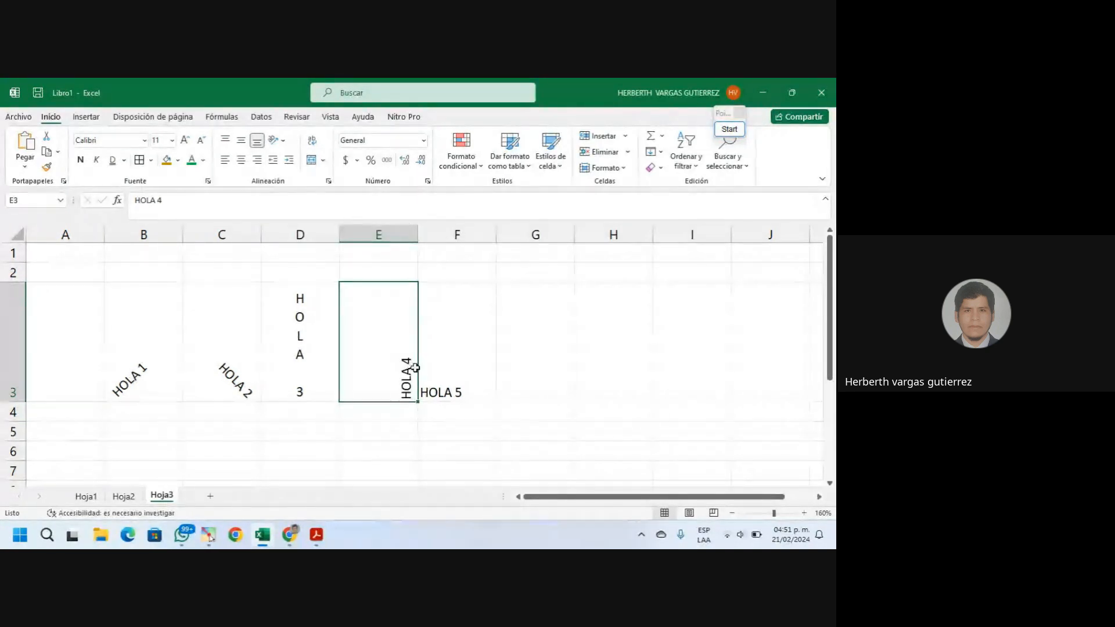
pyautogui.click(450, 367)
pyautogui.click(277, 140)
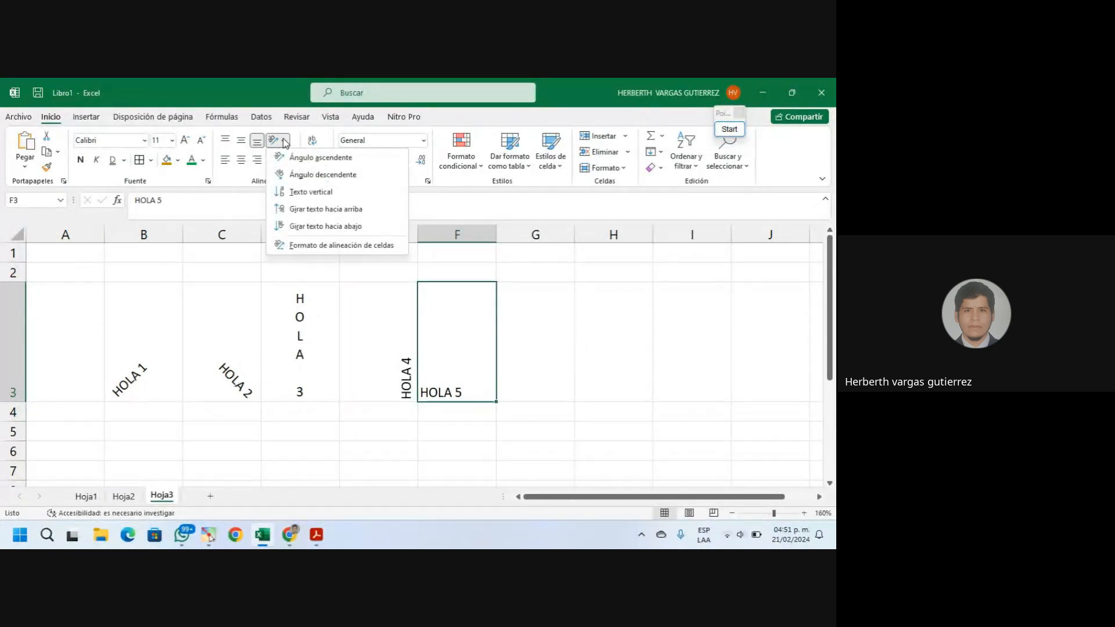
pyautogui.click(350, 226)
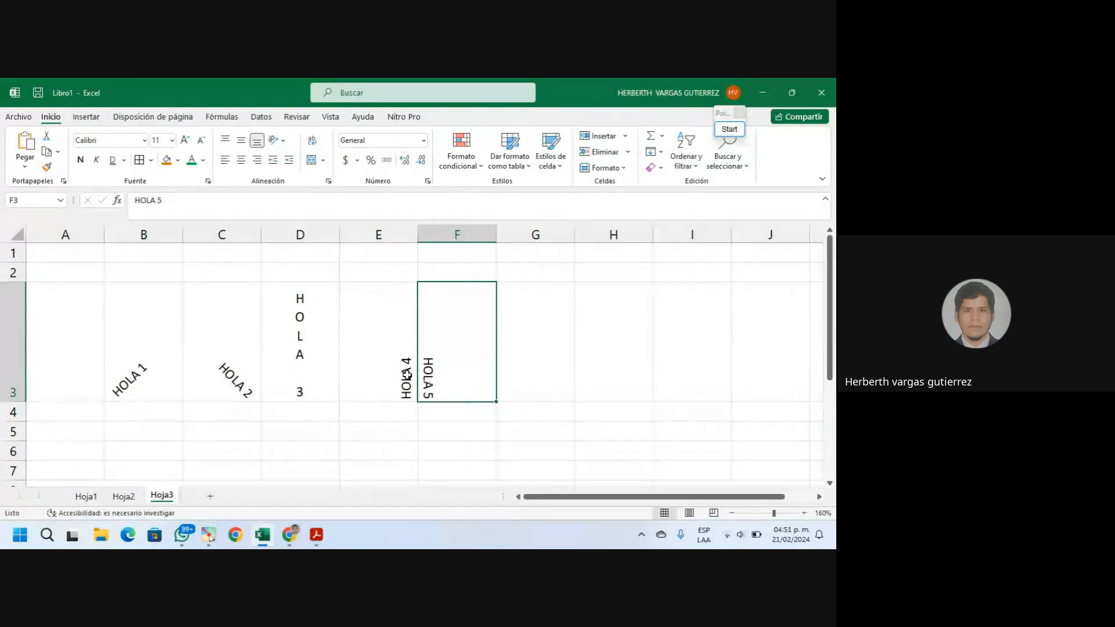
pyautogui.click(525, 387)
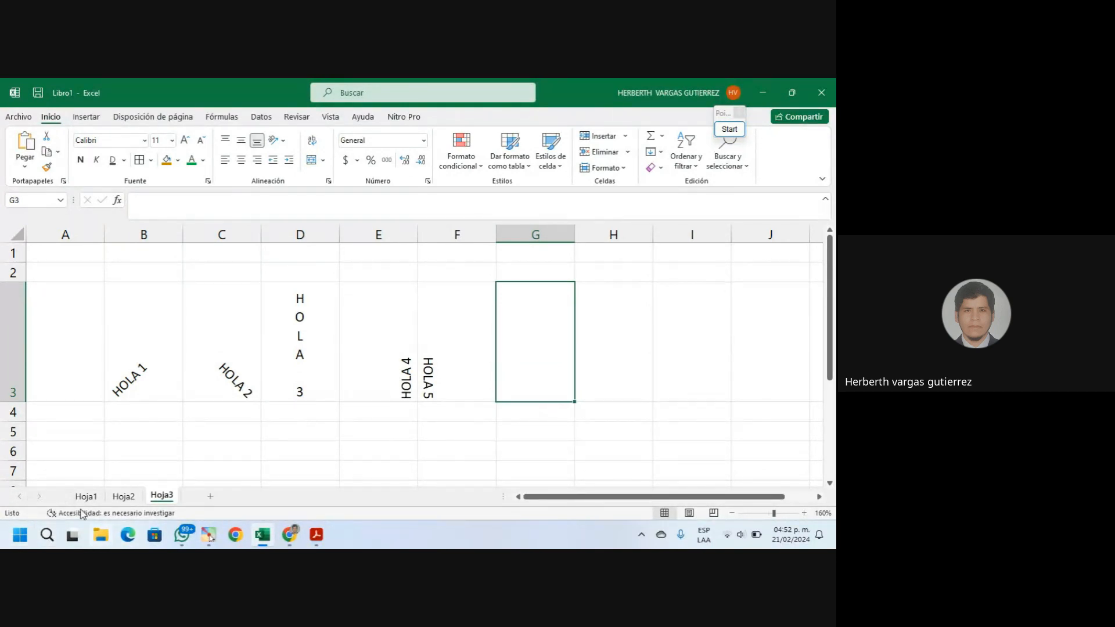
# Enter the heading ESTUDIANTES in cell B17, in the empty area below the orientation examples
pyautogui.scroll(-2, 221, 436)
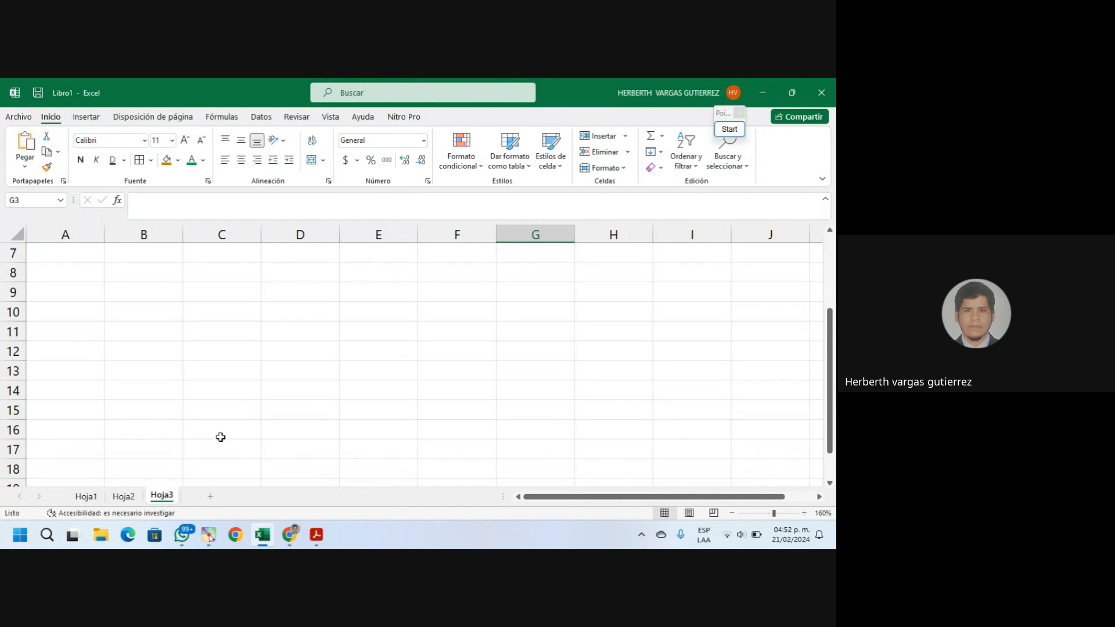
pyautogui.scroll(-2, 126, 381)
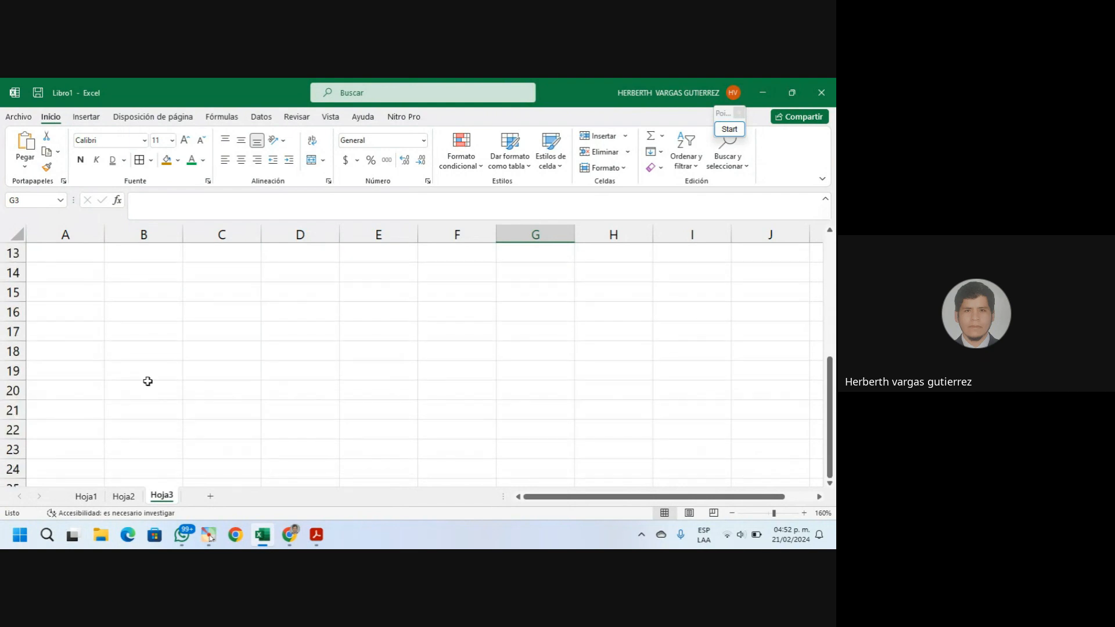
pyautogui.click(137, 331)
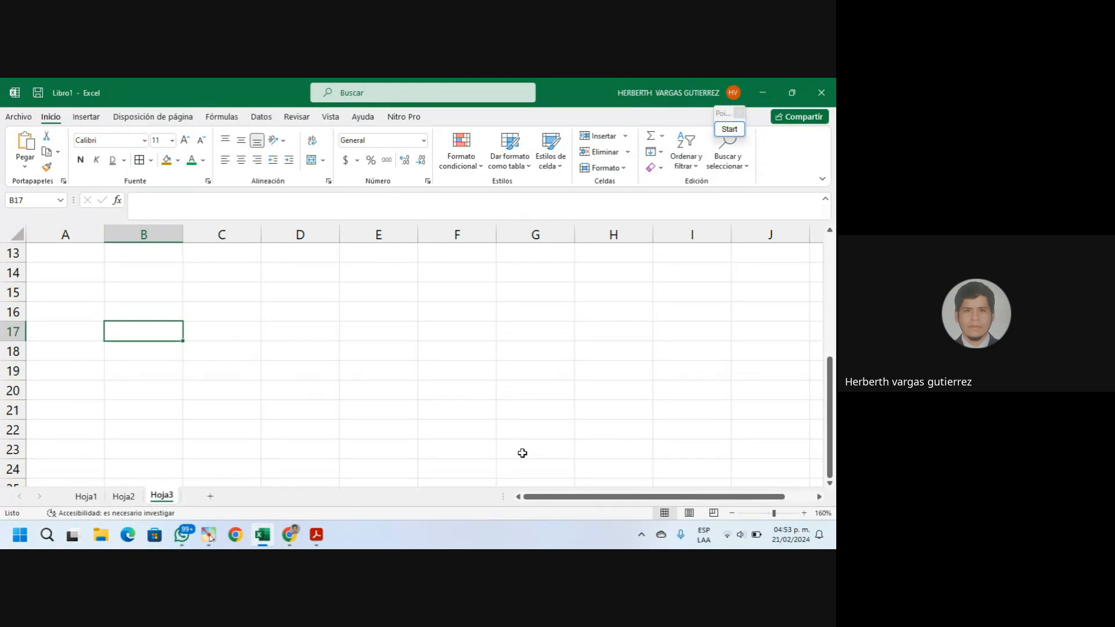
pyautogui.write('A')
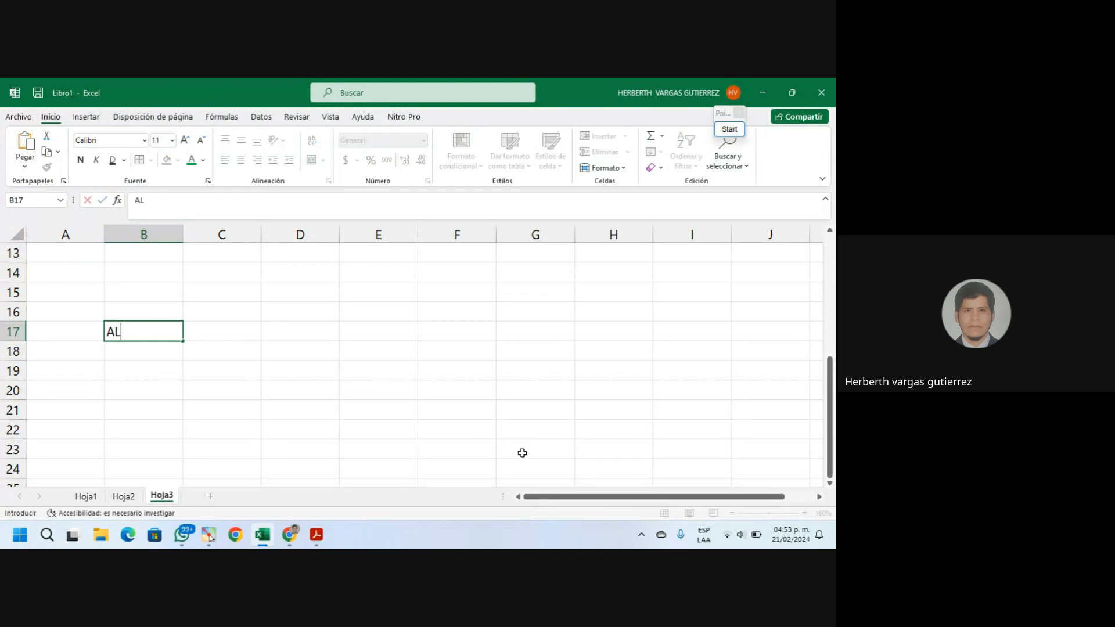
pyautogui.press('BackSpace')
pyautogui.write('ESTUDIANTES')
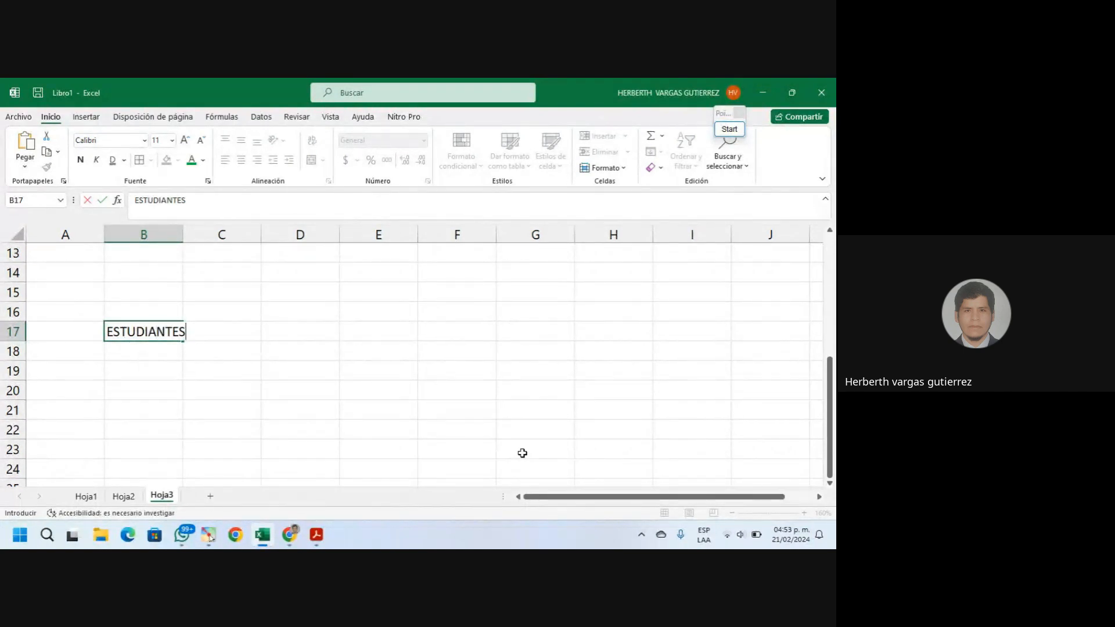
pyautogui.press('Tab')
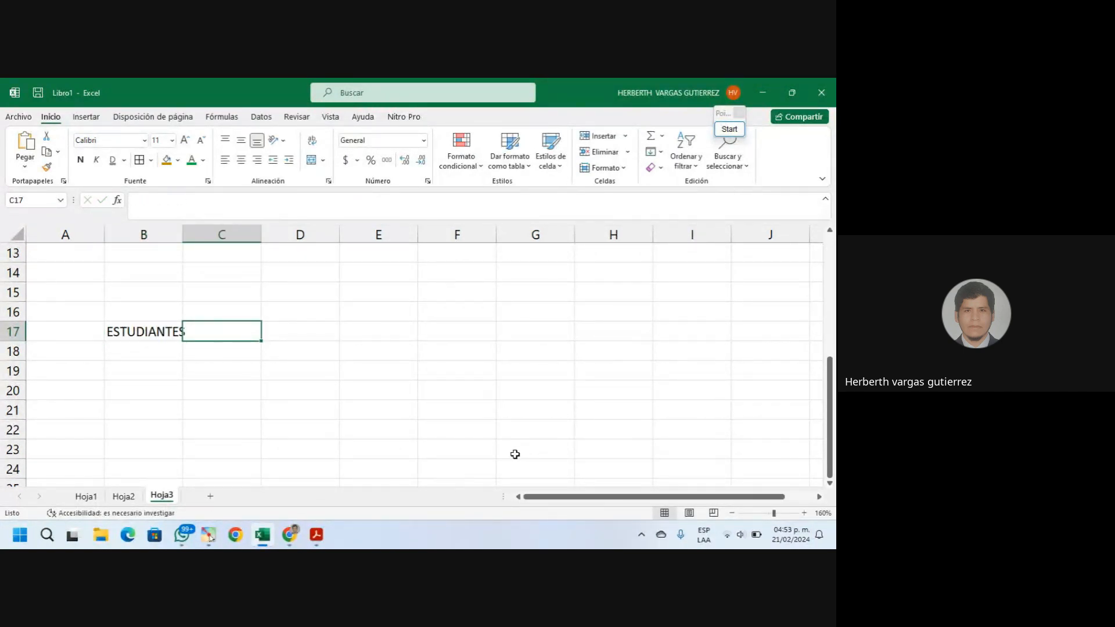
# Autofit the width of column B to the ESTUDIANTES heading
pyautogui.doubleClick(182, 234)
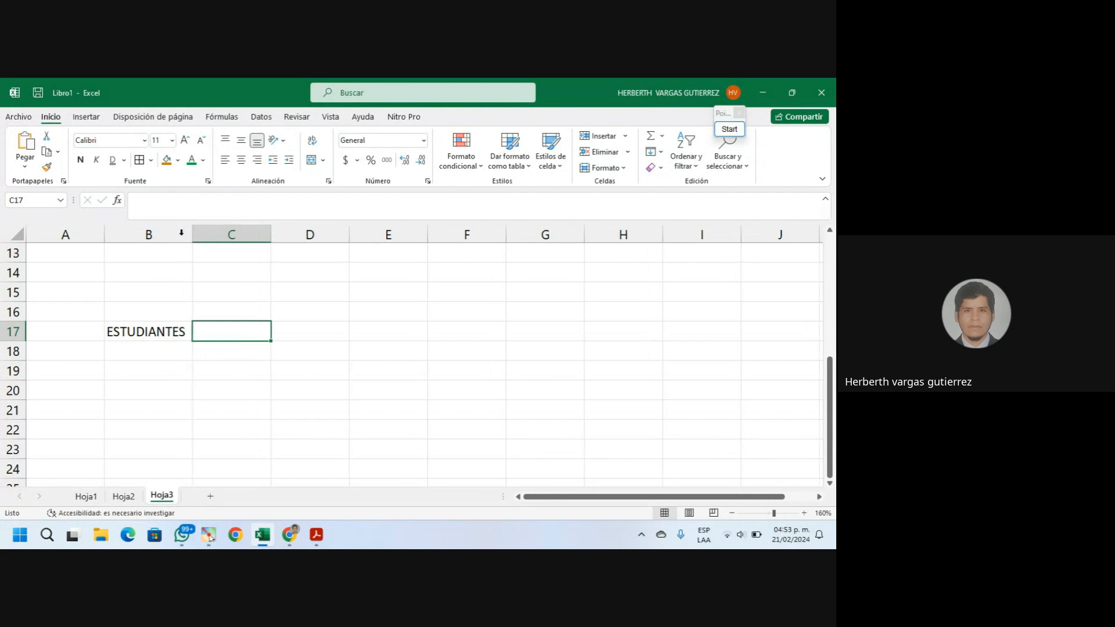
pyautogui.click(181, 233)
pyautogui.click(243, 314)
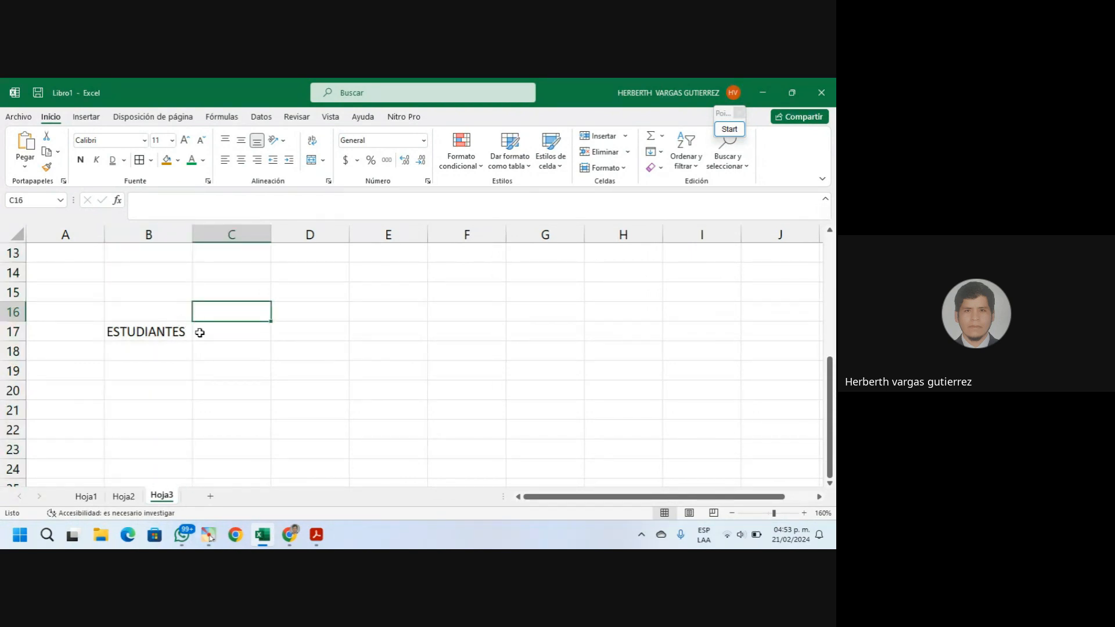
# Enter the heading COMUNICACIÓN in cell C17, beside ESTUDIANTES
pyautogui.click(225, 333)
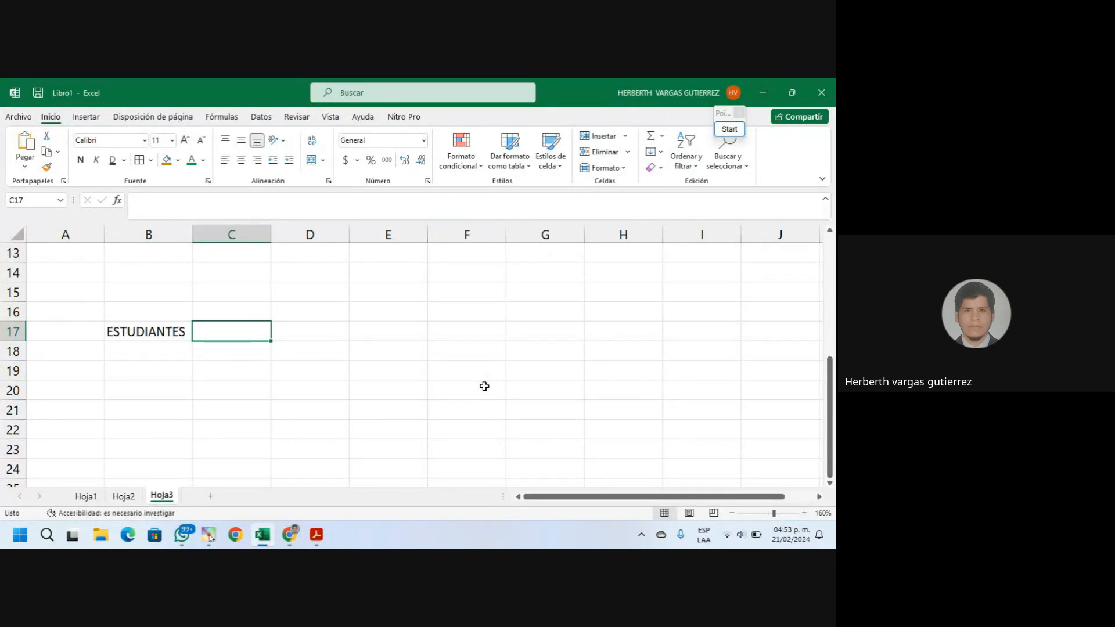
pyautogui.write('COMUN')
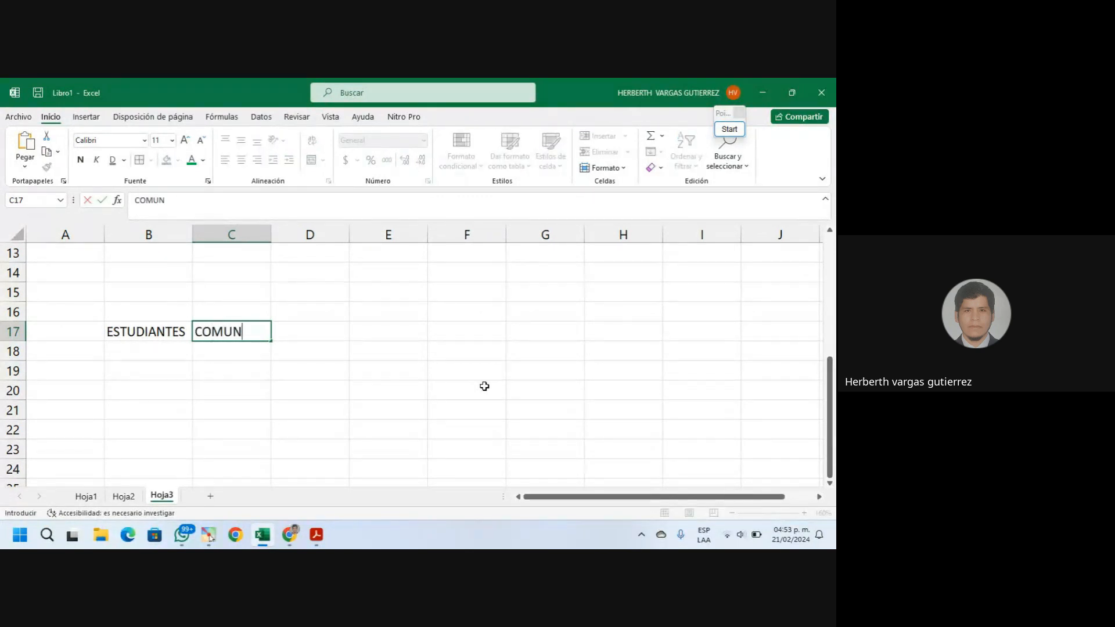
pyautogui.write('ICACION')
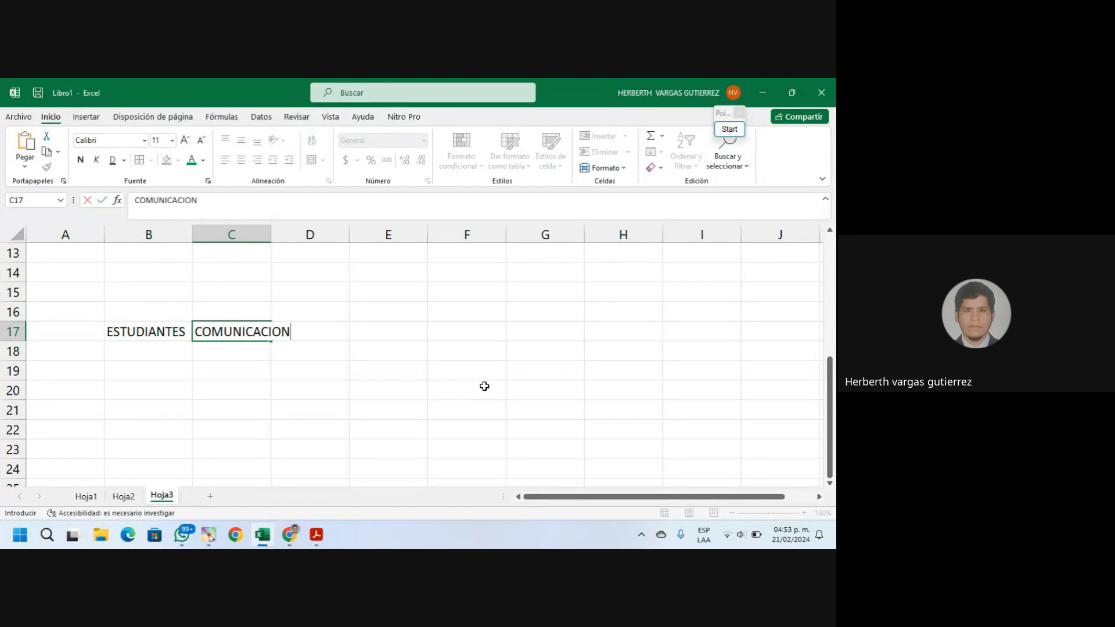
pyautogui.press('Tab')
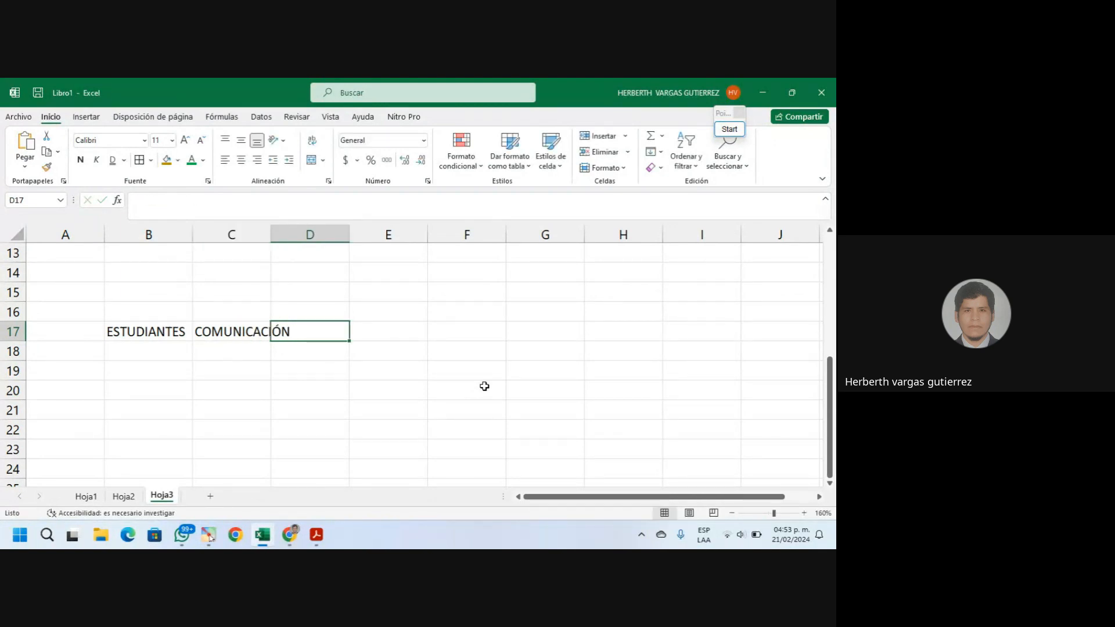
# Enter the headings MATEMÁTICA in cell D17 and FILOSOFÍA in cell E17
pyautogui.write('MATE')
pyautogui.press('BackSpace')
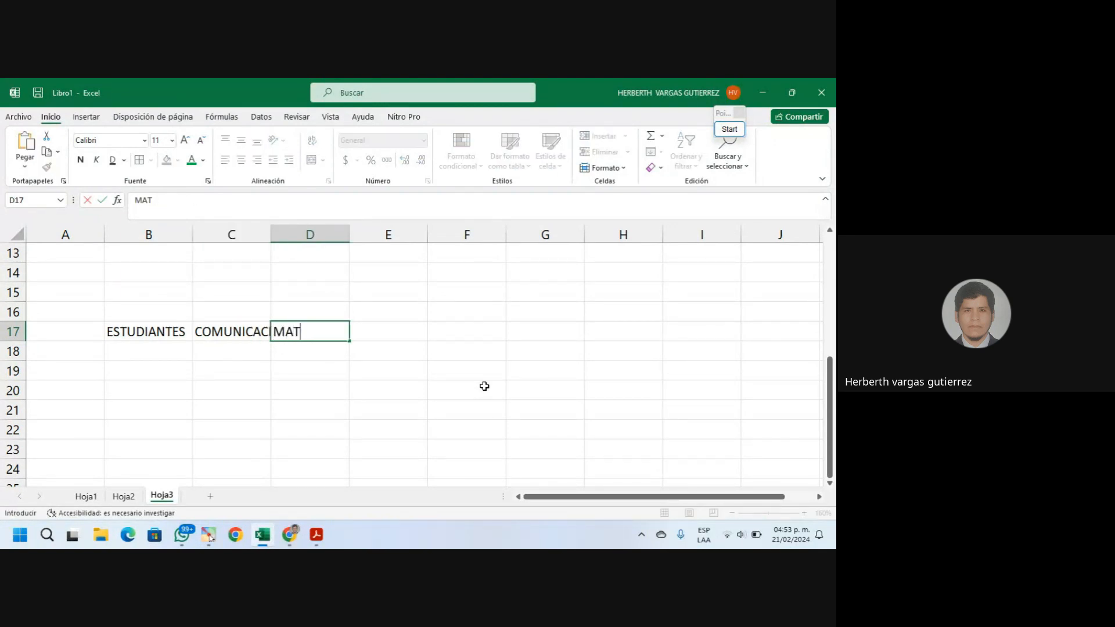
pyautogui.write('EAM')
pyautogui.press('Left')
pyautogui.press('BackSpace')
pyautogui.write('ÁTICA')
pyautogui.press('Tab')
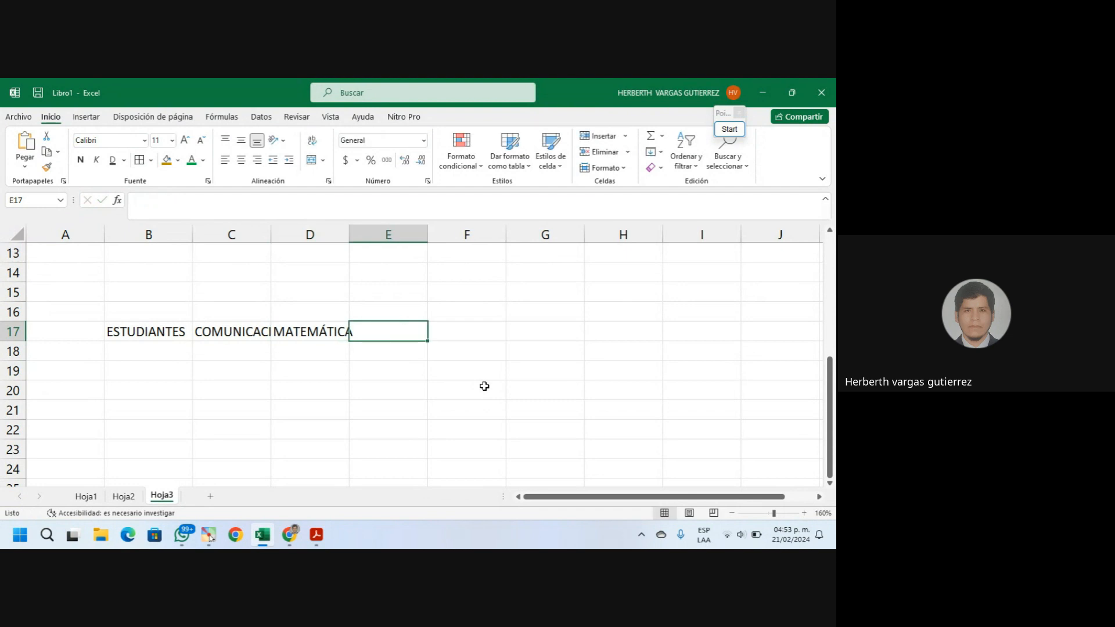
pyautogui.write('FIL')
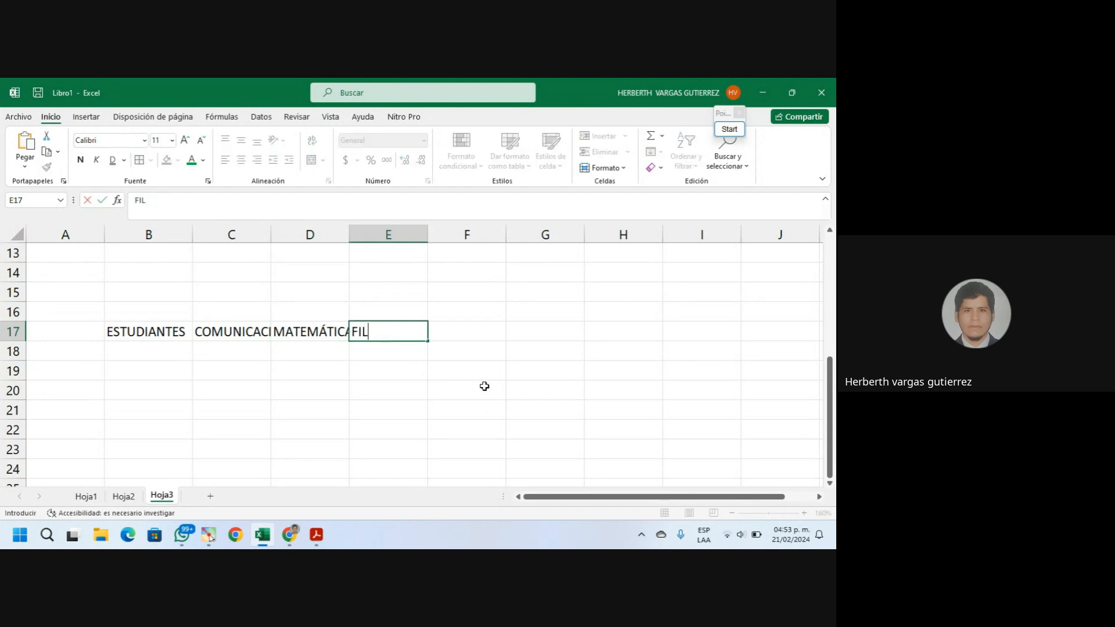
pyautogui.write('OSOFÍA')
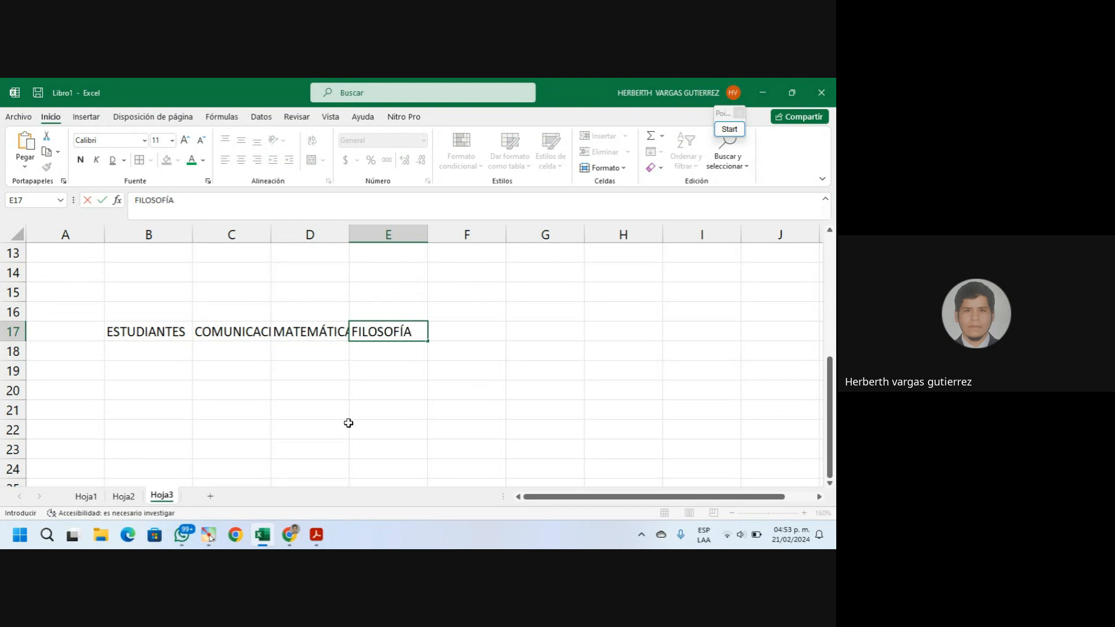
# Autofit the widths of columns C and D to the COMUNICACIÓN and MATEMÁTICA headings
pyautogui.click(273, 235)
pyautogui.doubleClick(271, 236)
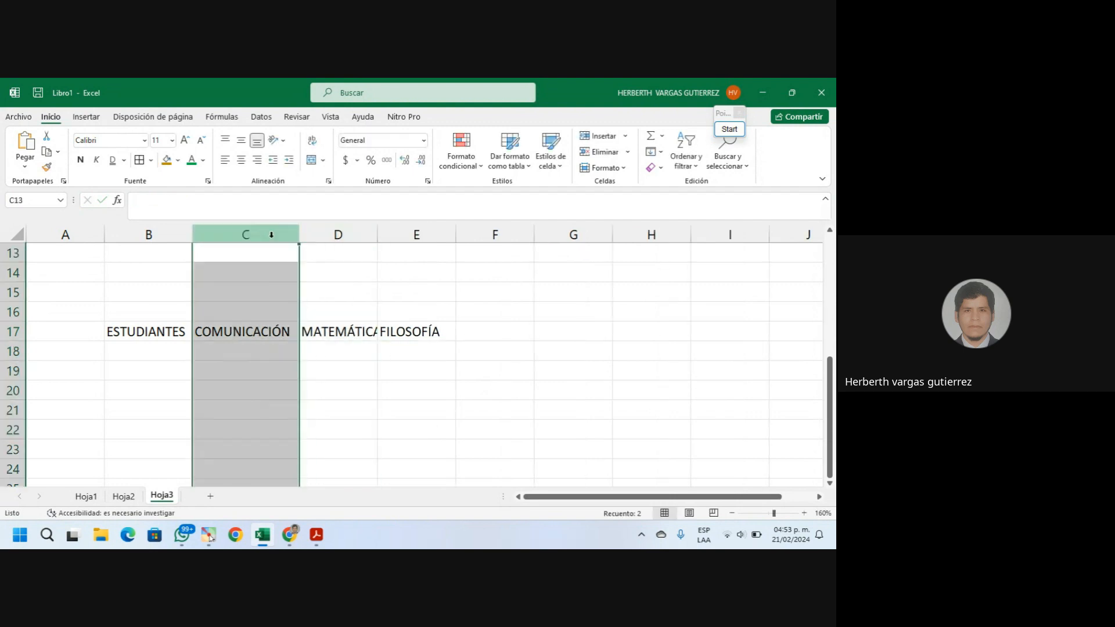
pyautogui.doubleClick(378, 233)
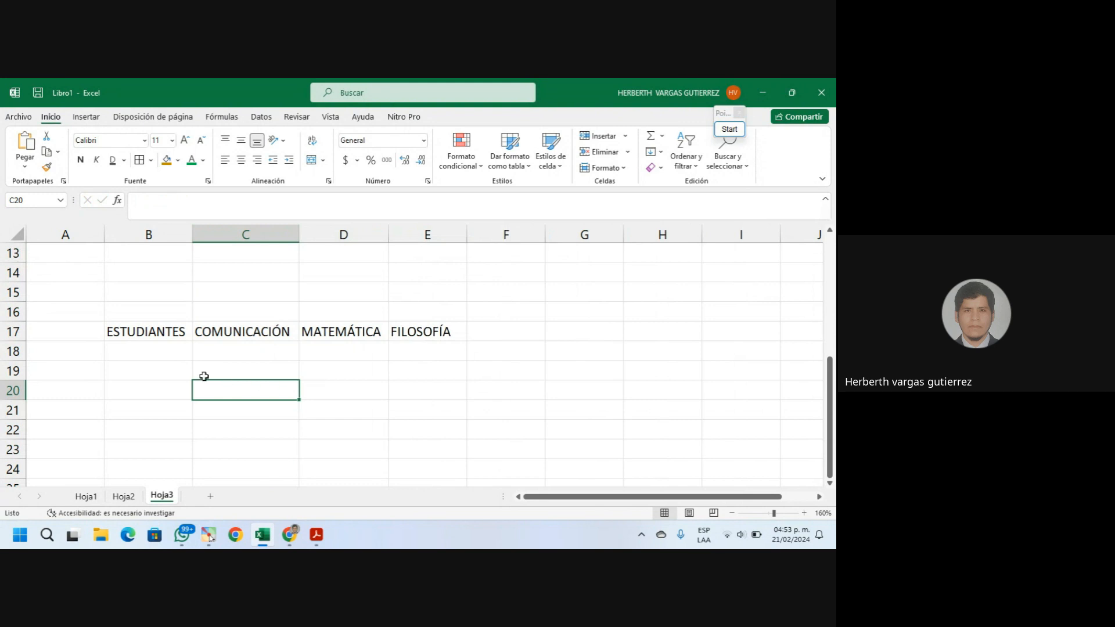
# Enter the first student's full name in cell B18 and autofit column B to it
pyautogui.click(145, 352)
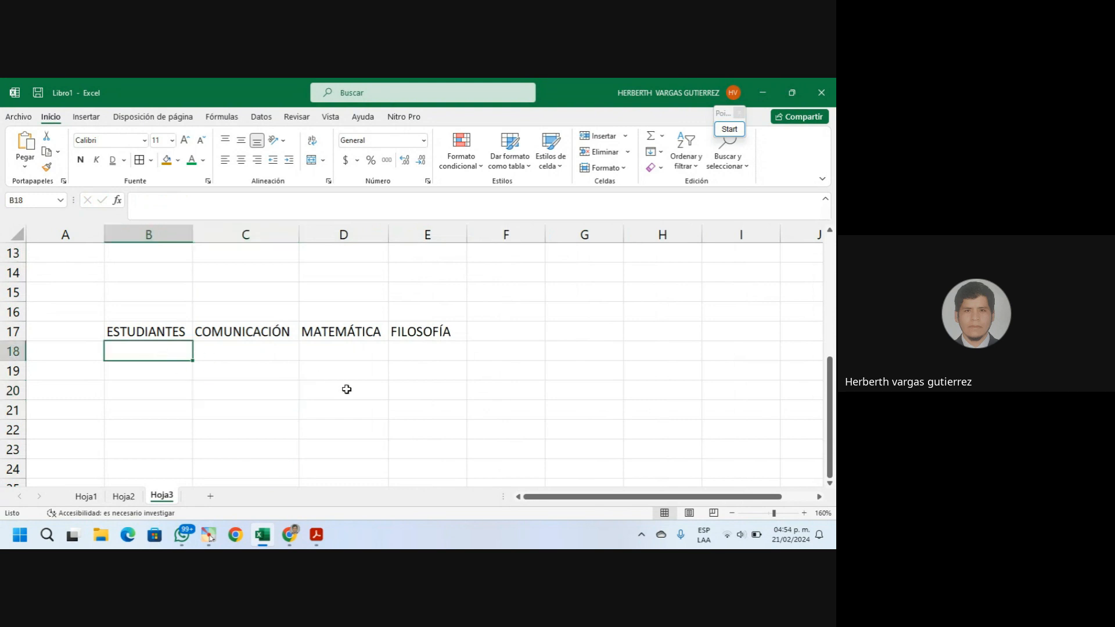
pyautogui.write('JUAN')
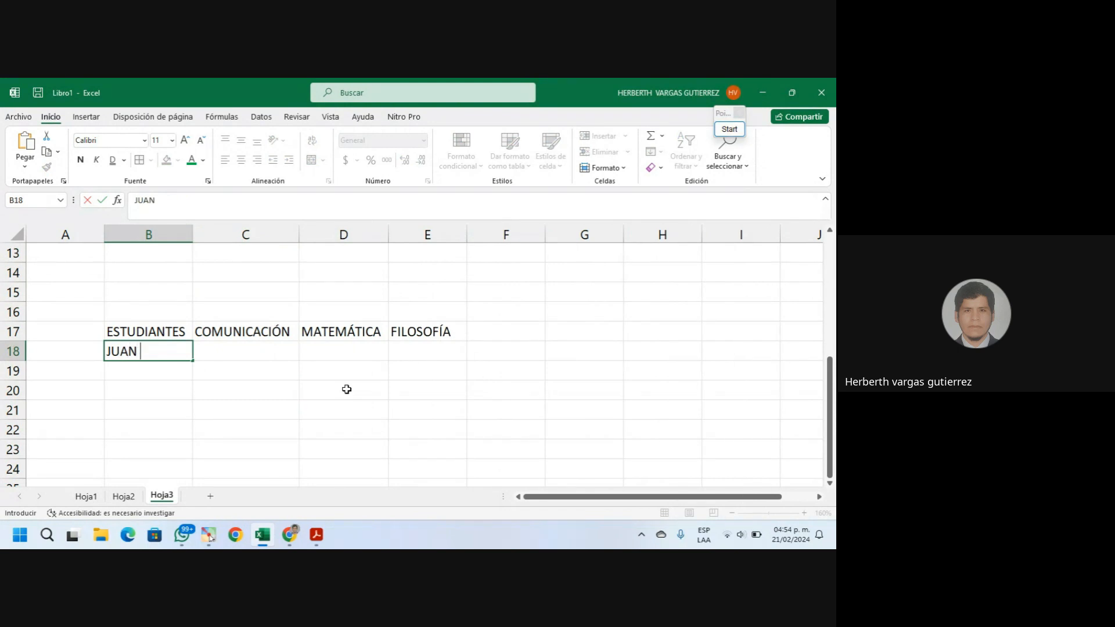
pyautogui.write(' PERES RAMOS')
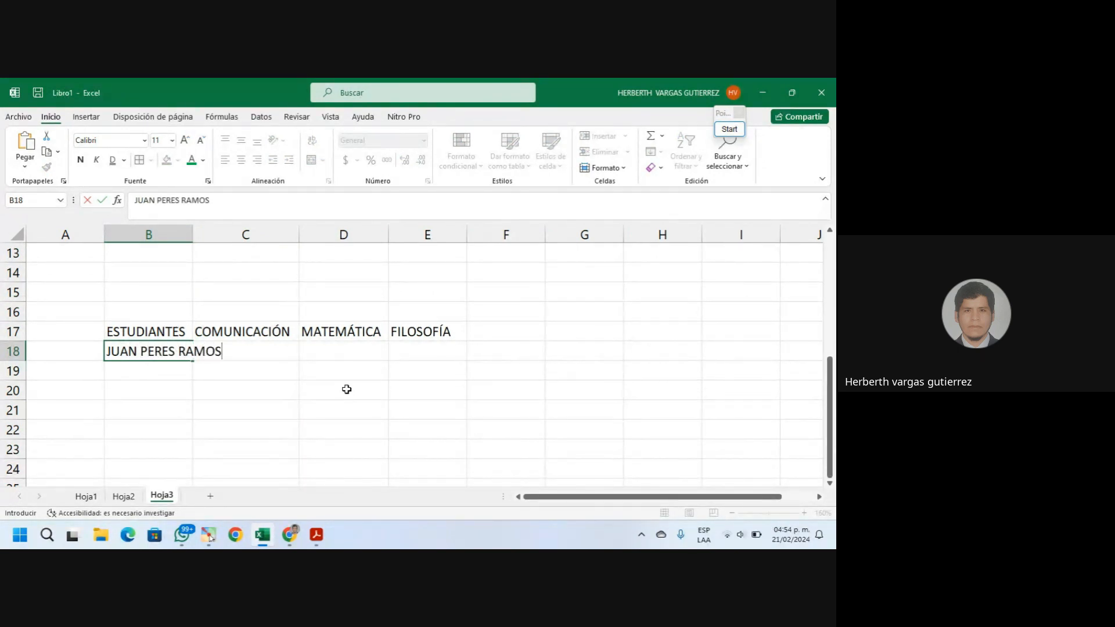
pyautogui.click(200, 234)
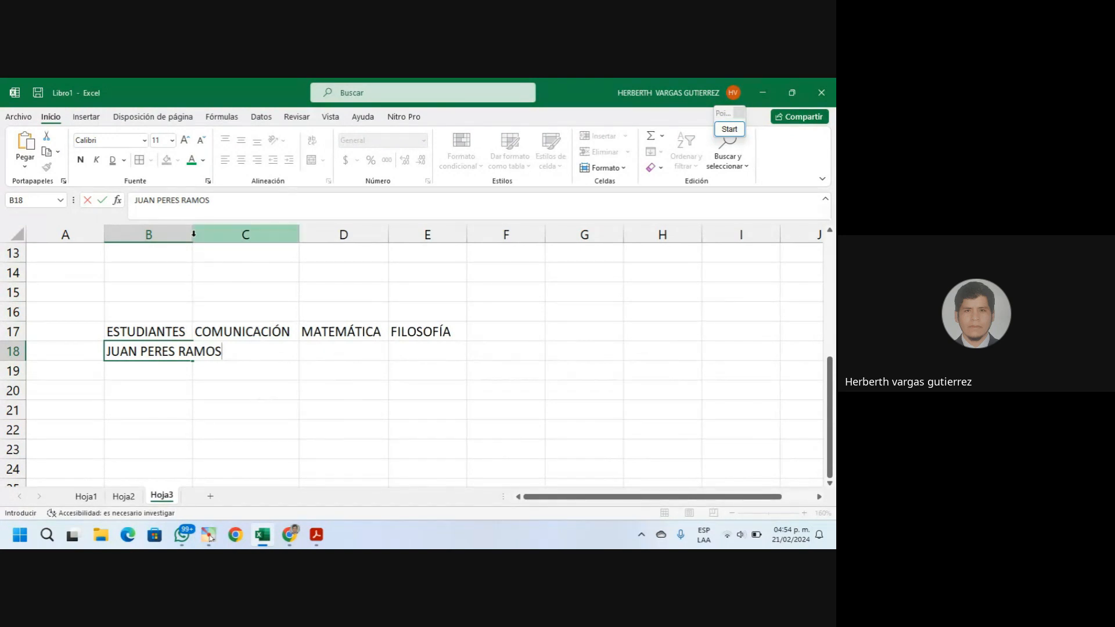
pyautogui.doubleClick(193, 234)
# Enter the second student's full name in cell B19 and widen column B to fit it
pyautogui.click(200, 371)
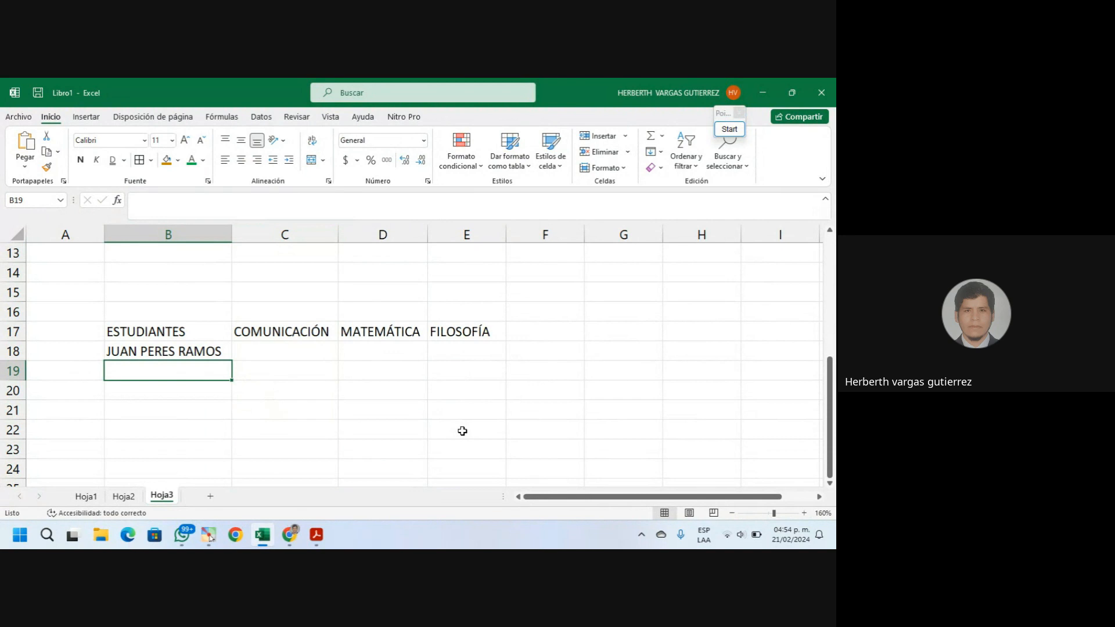
pyautogui.write('JOR')
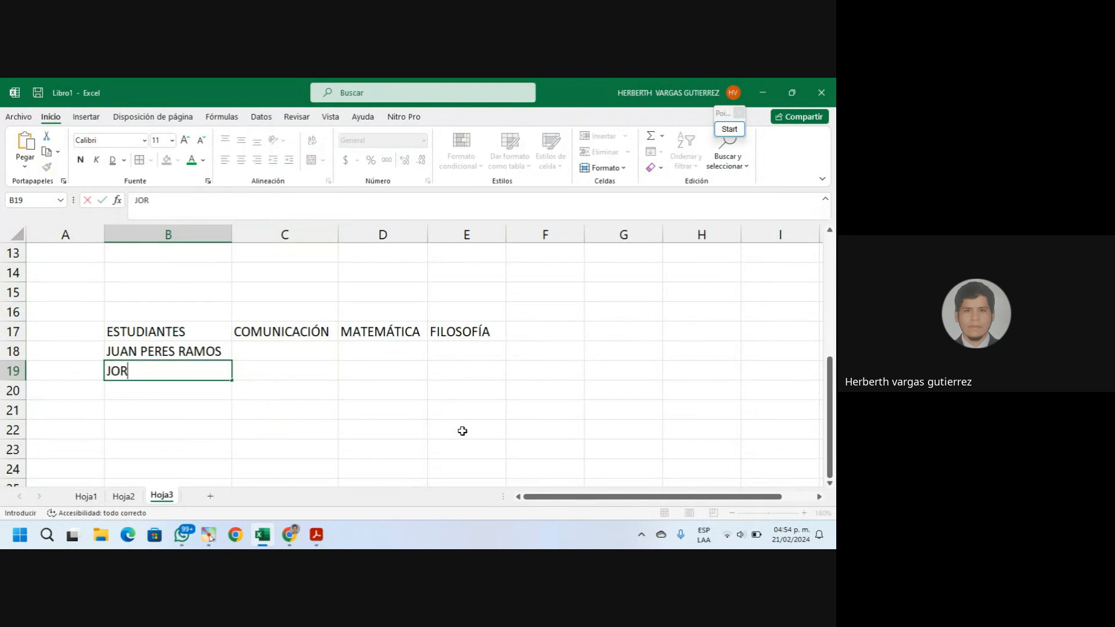
pyautogui.write('GE MENDE')
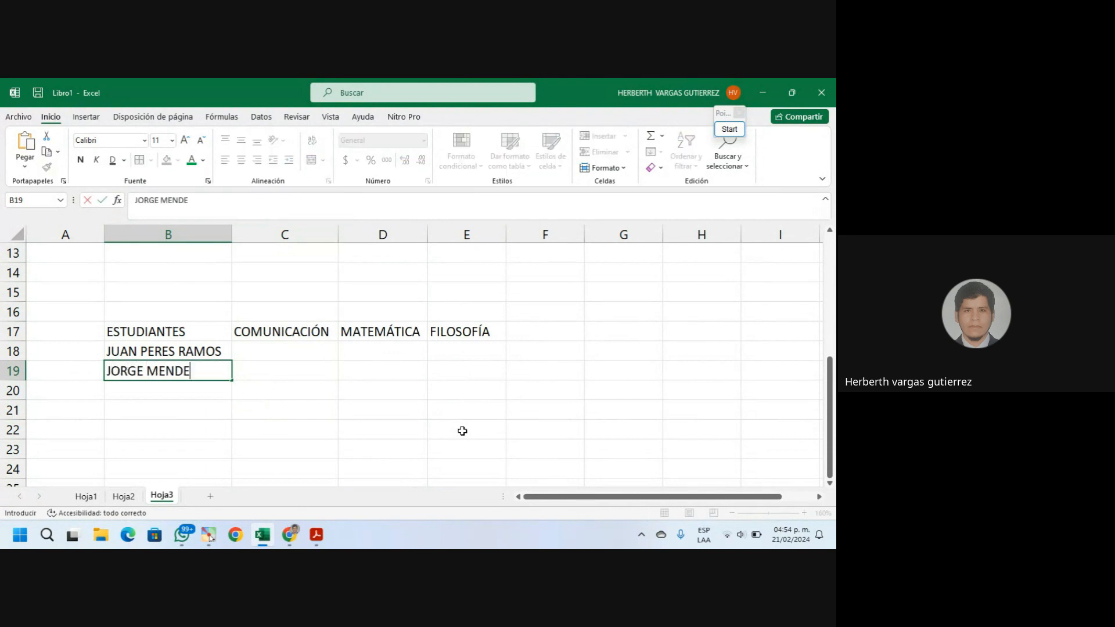
pyautogui.write('Z PALOMIN')
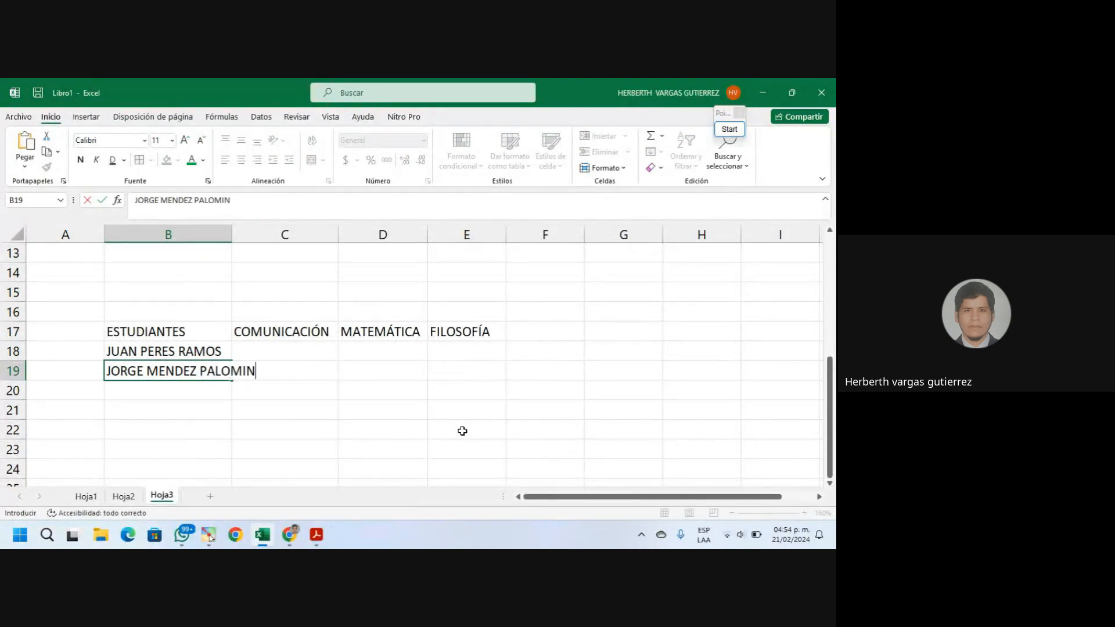
pyautogui.write('O')
pyautogui.click(380, 391)
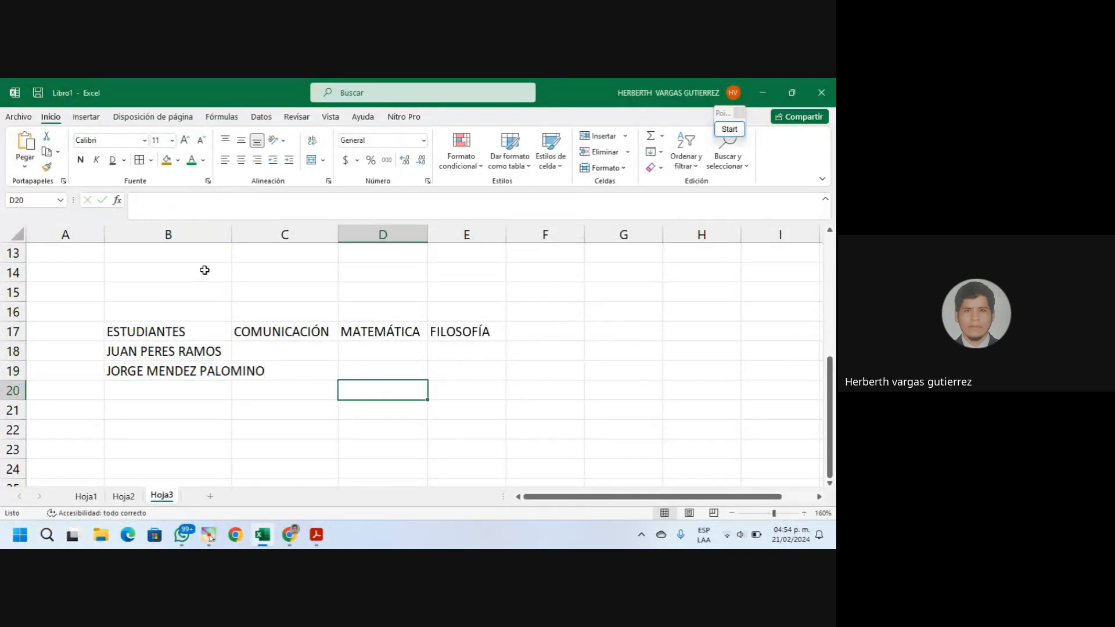
pyautogui.doubleClick(228, 237)
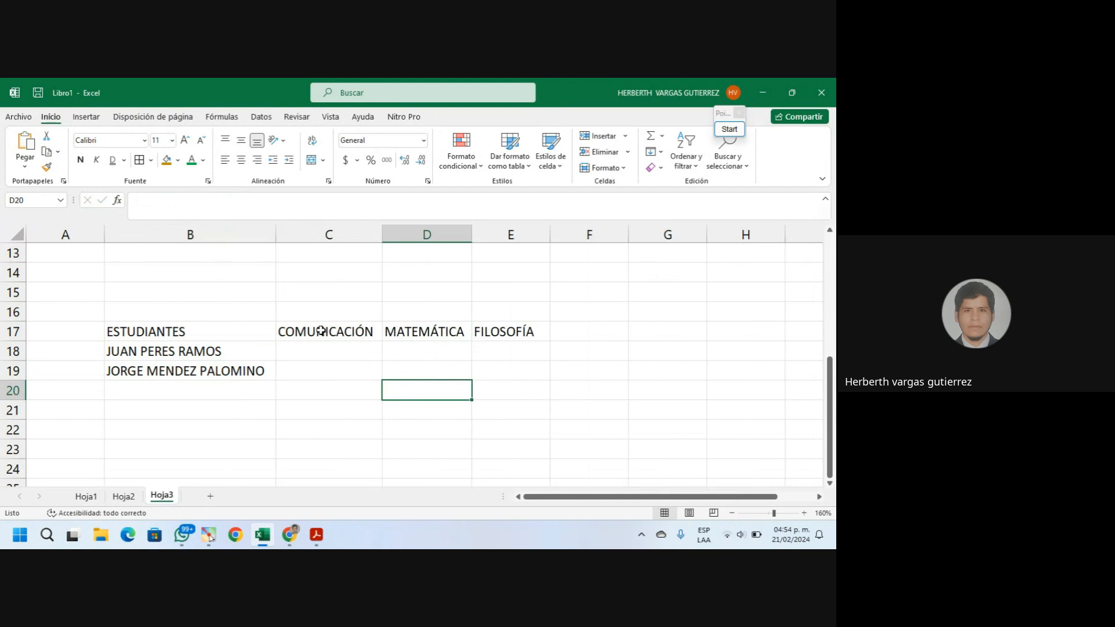
pyautogui.moveTo(325, 332); pyautogui.dragTo(787, 337)
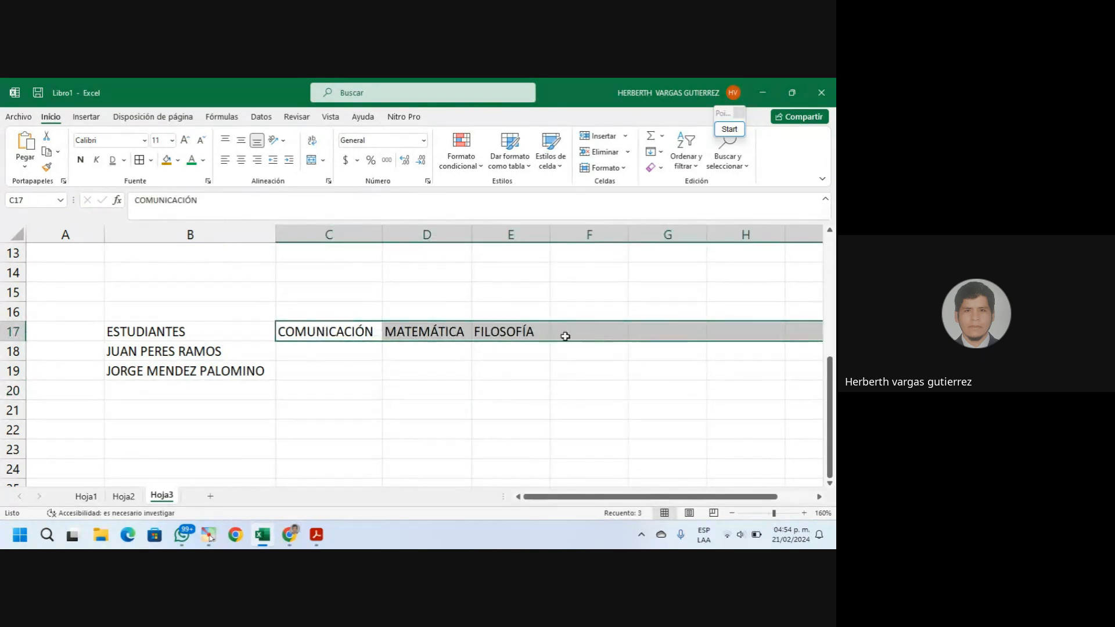
pyautogui.click(680, 334)
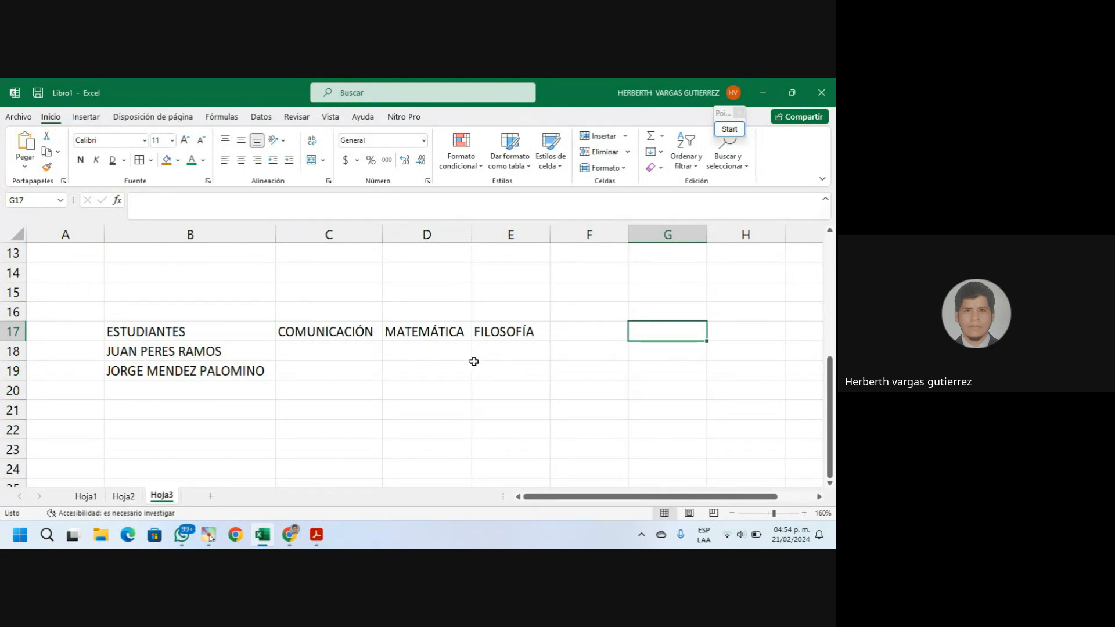
pyautogui.click(384, 333)
pyautogui.click(342, 328)
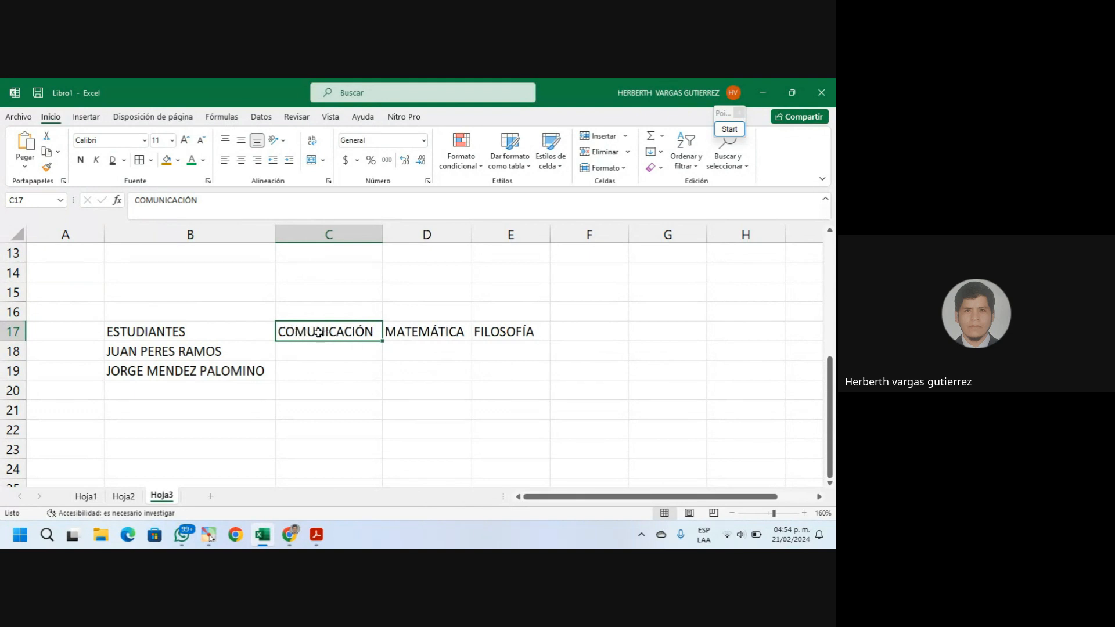
pyautogui.click(411, 331)
pyautogui.click(485, 333)
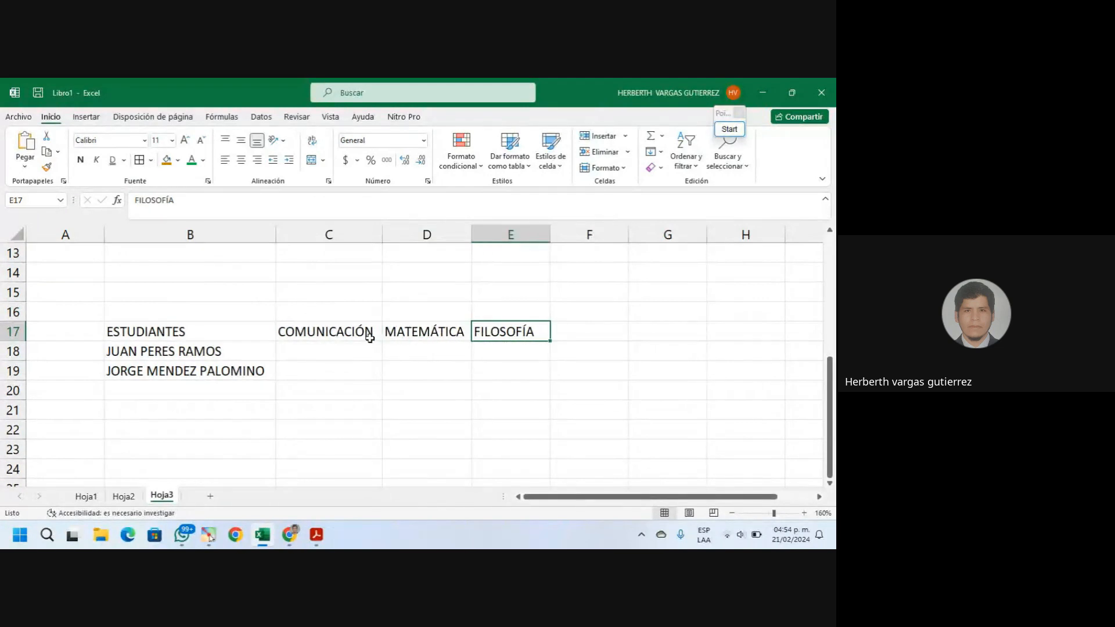
# Rotate the COMUNICACIÓN heading in C17 upward and narrow column C to fit the rotated text
pyautogui.click(351, 334)
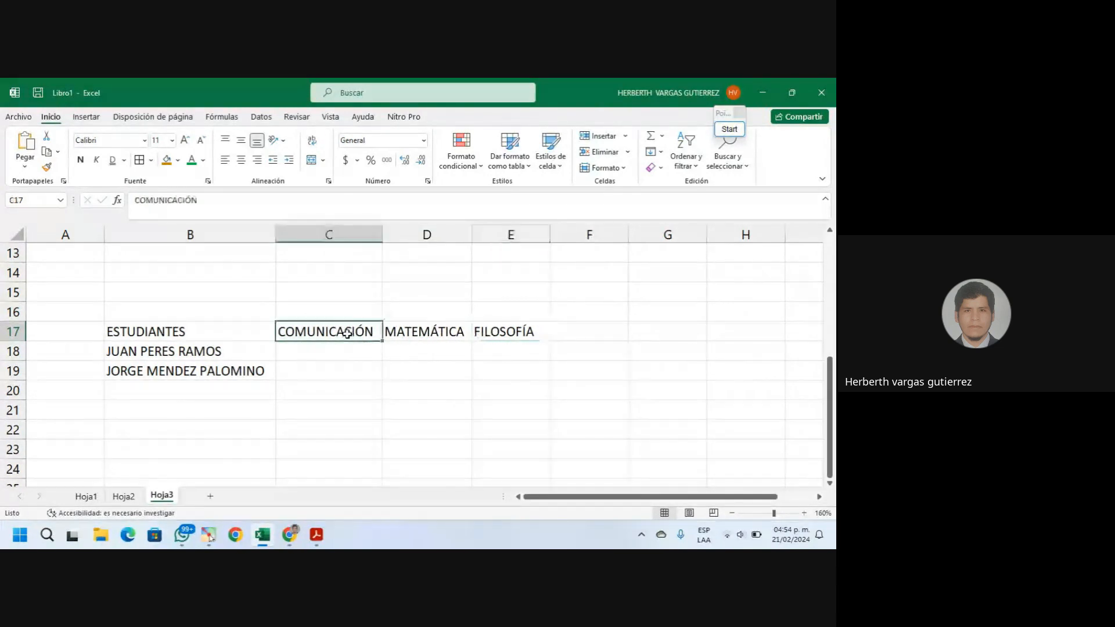
pyautogui.click(285, 143)
pyautogui.click(292, 212)
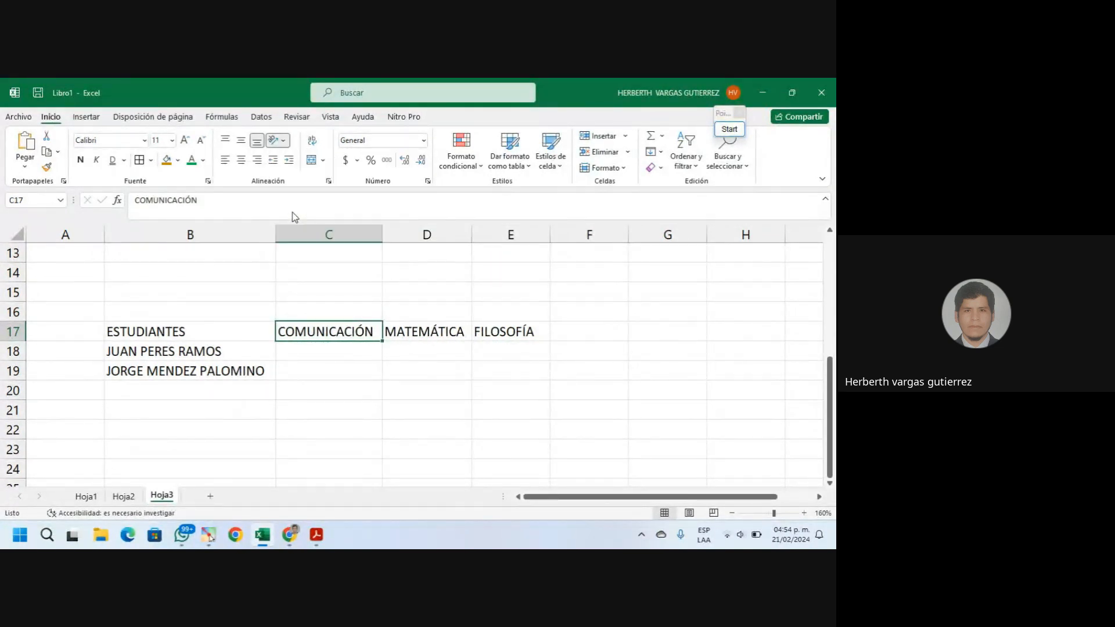
pyautogui.moveTo(381, 244); pyautogui.dragTo(294, 251)
pyautogui.scroll(-1, 393, 354)
# Rotate the MATEMÁTICA heading in D17 upward and narrow column D around it
pyautogui.click(361, 335)
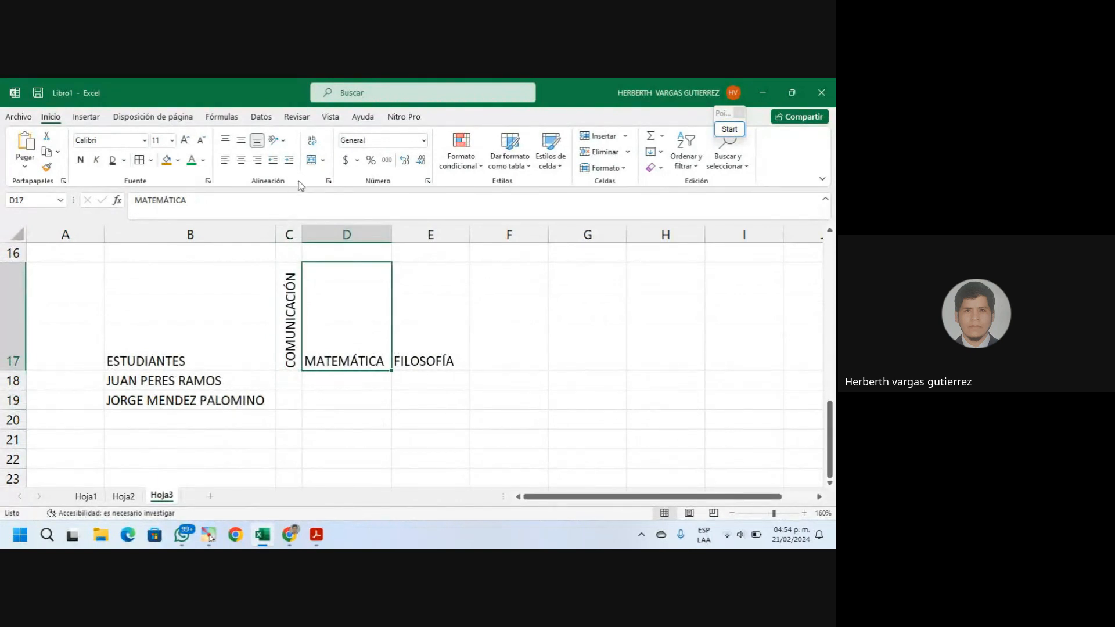
pyautogui.click(284, 140)
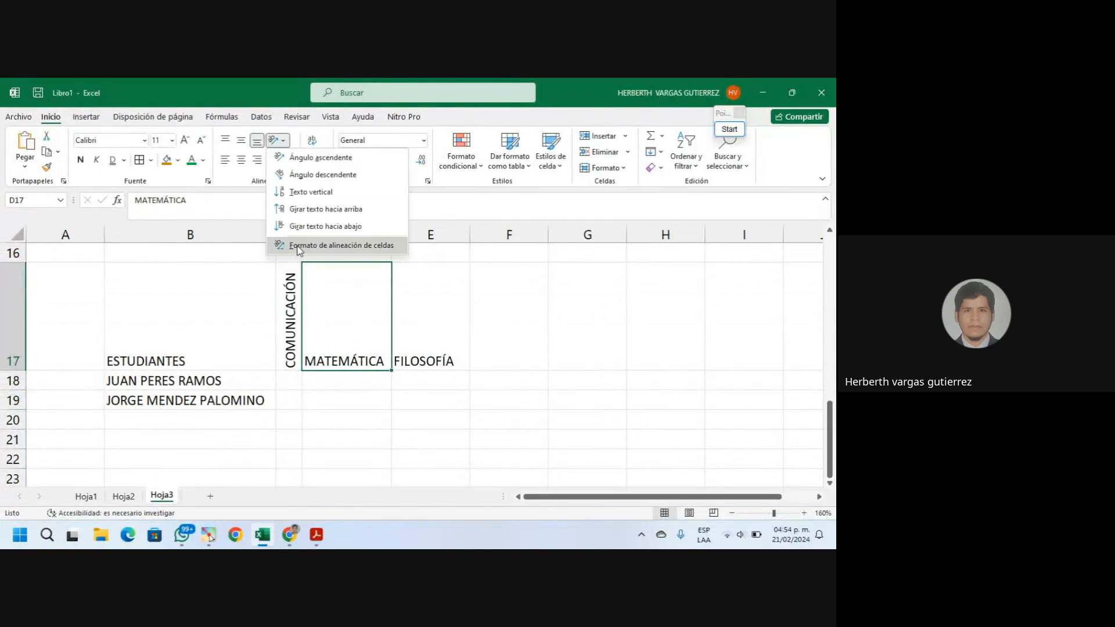
pyautogui.click(324, 209)
pyautogui.moveTo(389, 239); pyautogui.dragTo(335, 233)
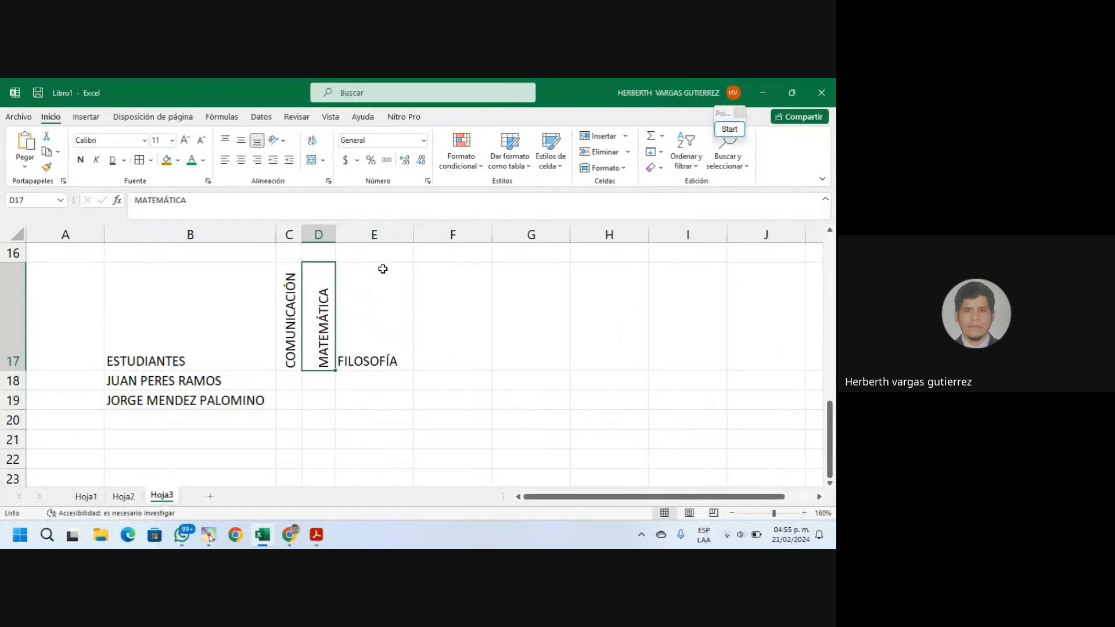
# Rotate the FILOSOFÍA heading in E17 upward and narrow column E around it
pyautogui.click(374, 292)
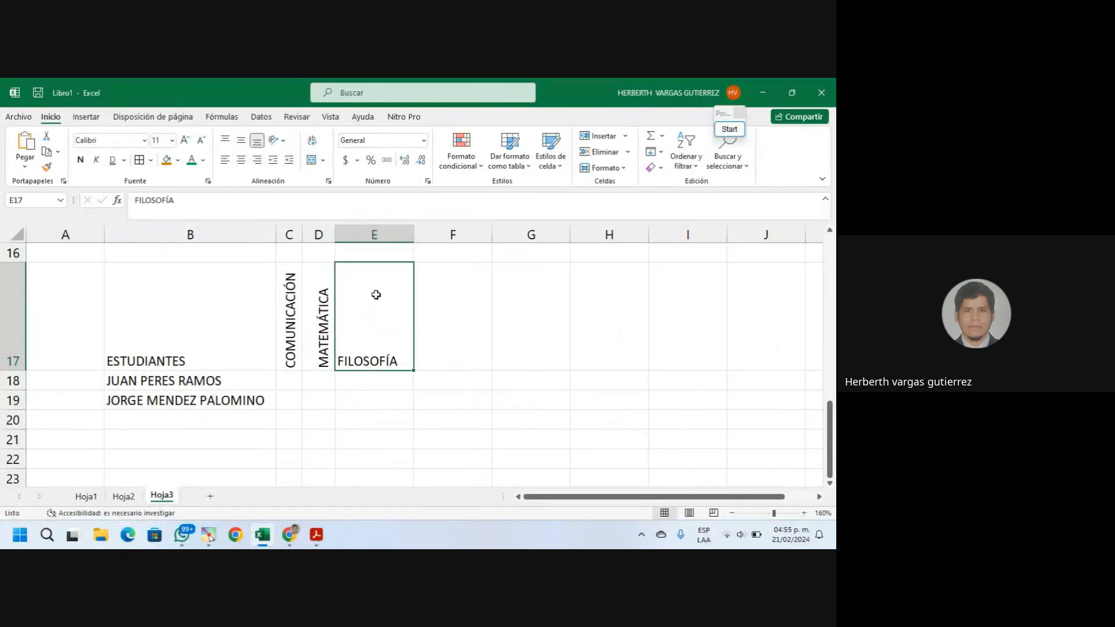
pyautogui.click(278, 140)
pyautogui.click(303, 206)
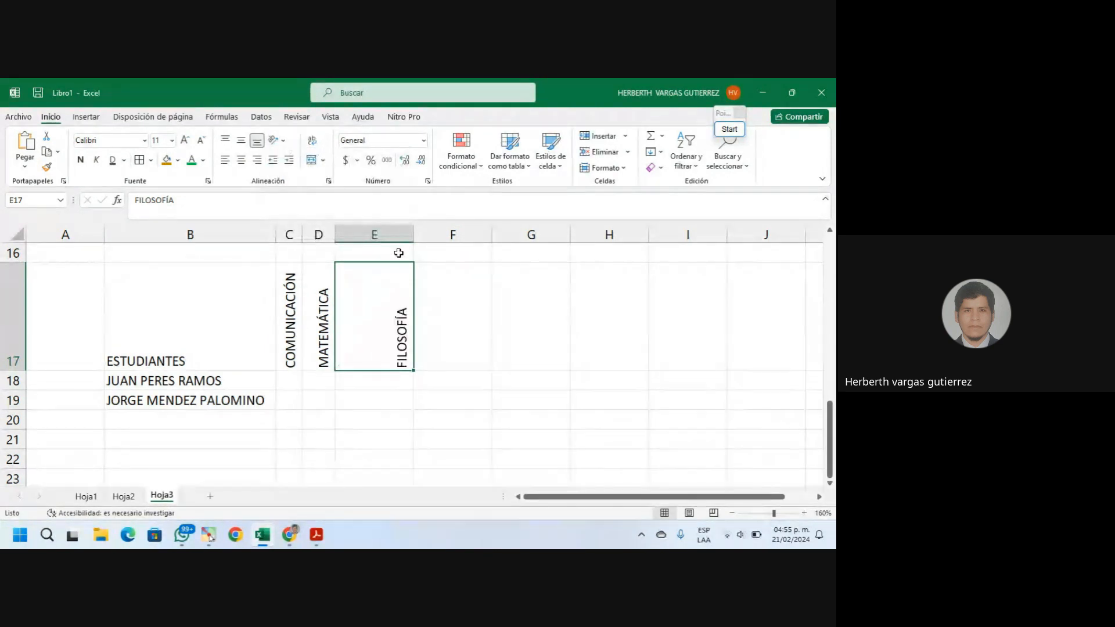
pyautogui.moveTo(411, 231); pyautogui.dragTo(356, 239)
# Enter the first student's grades in row 18: 12 for COMUNICACIÓN, 15 for MATEMÁTICA and 19 for FILOSOFÍA
pyautogui.moveTo(289, 316); pyautogui.dragTo(347, 320)
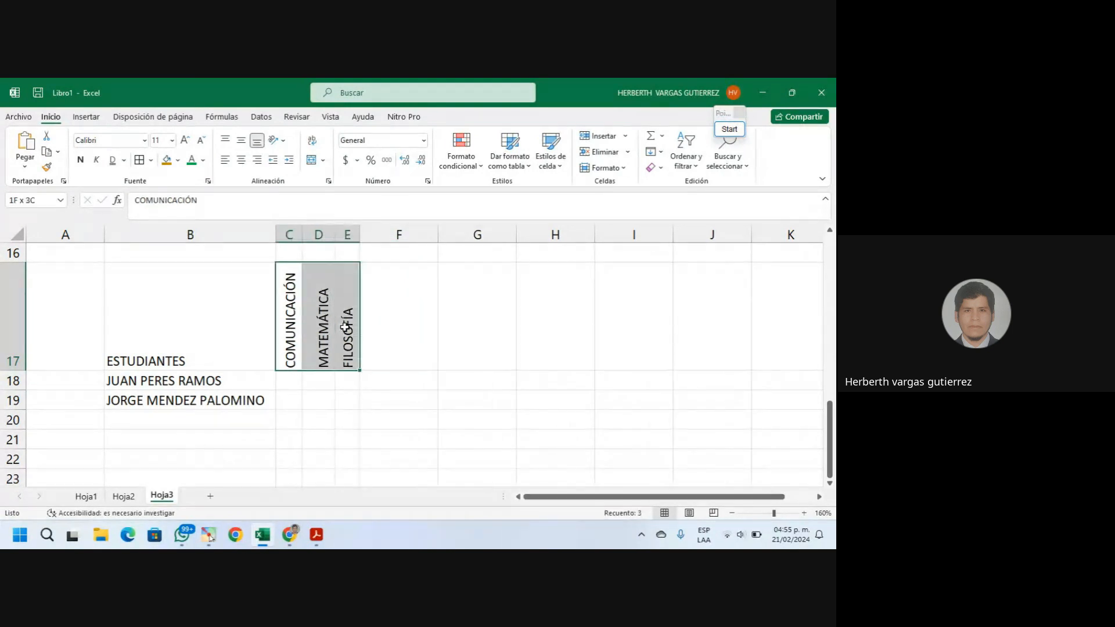
pyautogui.click(295, 380)
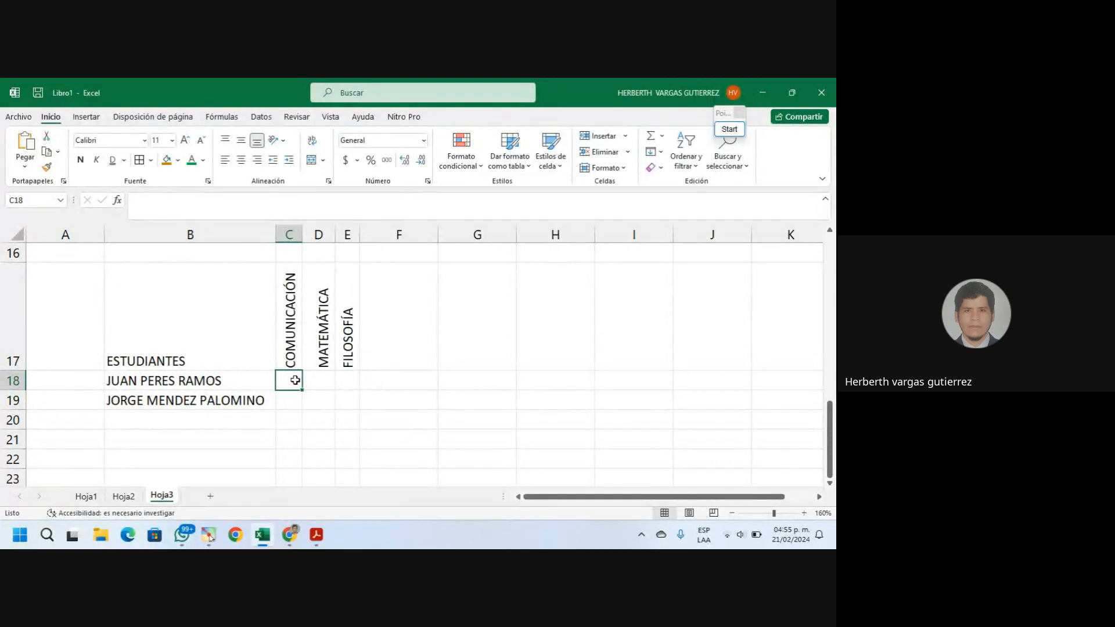
pyautogui.write('12')
pyautogui.press('Tab')
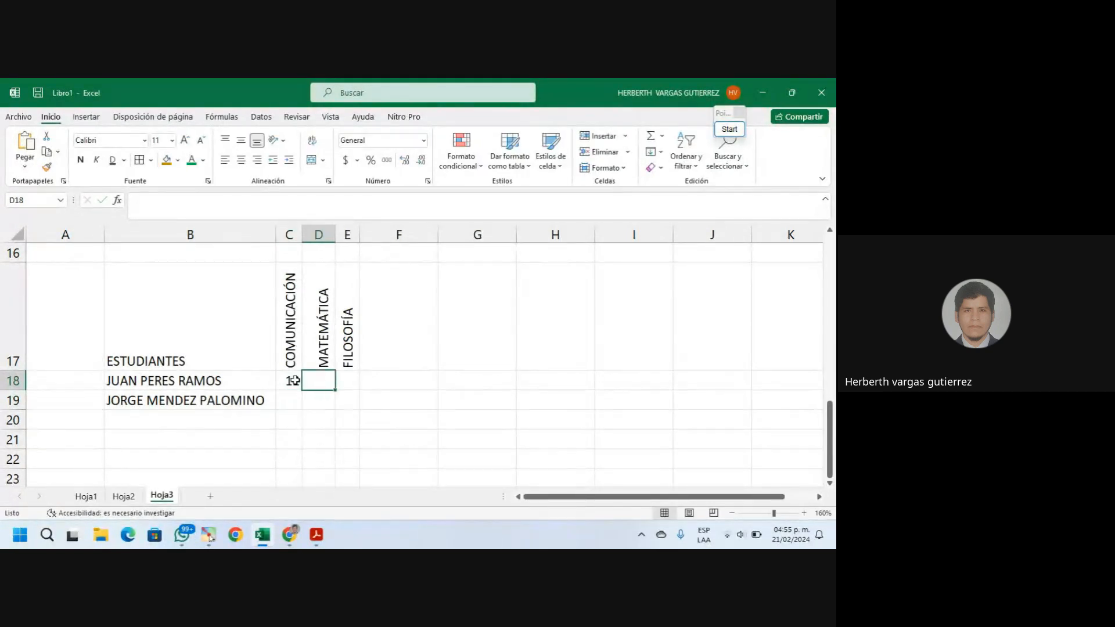
pyautogui.write('15')
pyautogui.press('Tab')
pyautogui.write('19')
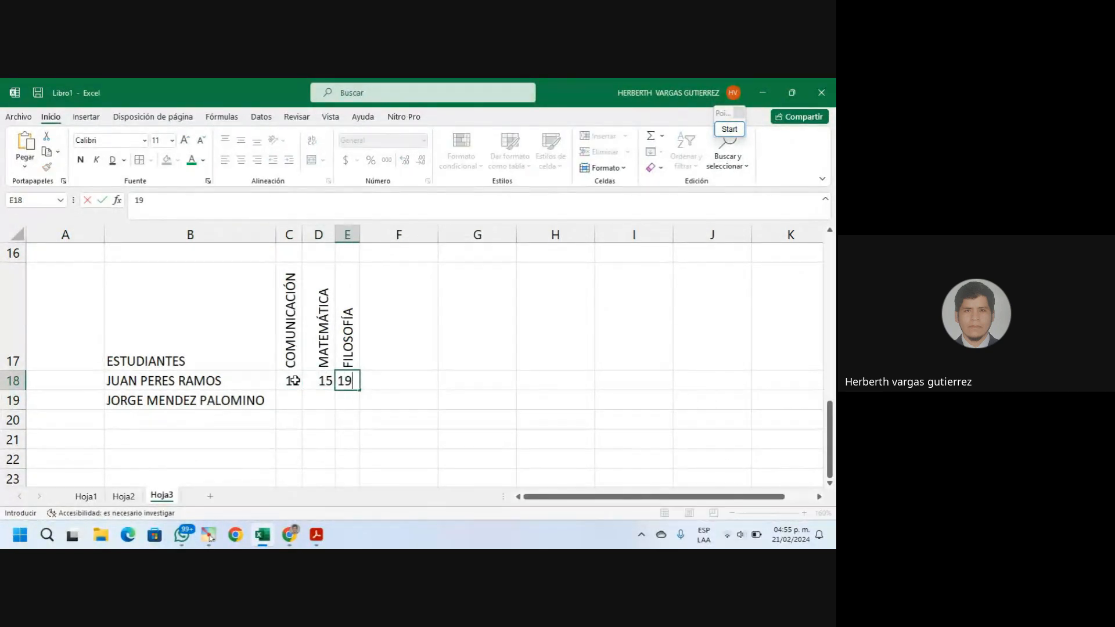
# Enter the second student's grades in row 19: 20 for COMUNICACIÓN, 16 for MATEMÁTICA and 18 for FILOSOFÍA
pyautogui.press('Return')
pyautogui.press('Left')
pyautogui.press('Left')
pyautogui.write('20')
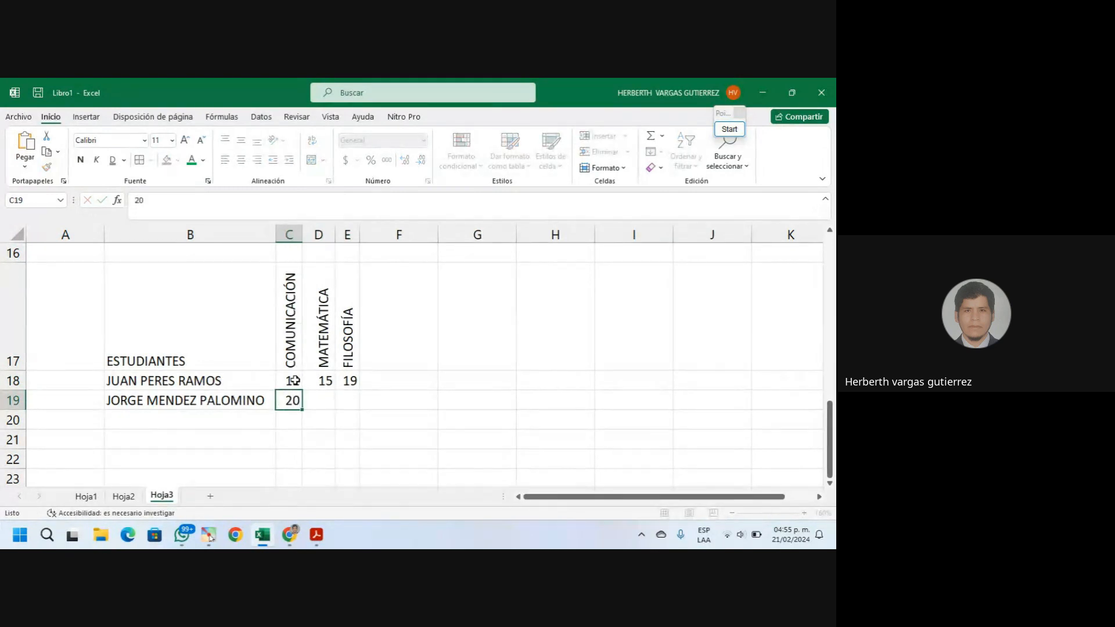
pyautogui.press('Tab')
pyautogui.write('16')
pyautogui.press('Tab')
pyautogui.write('18')
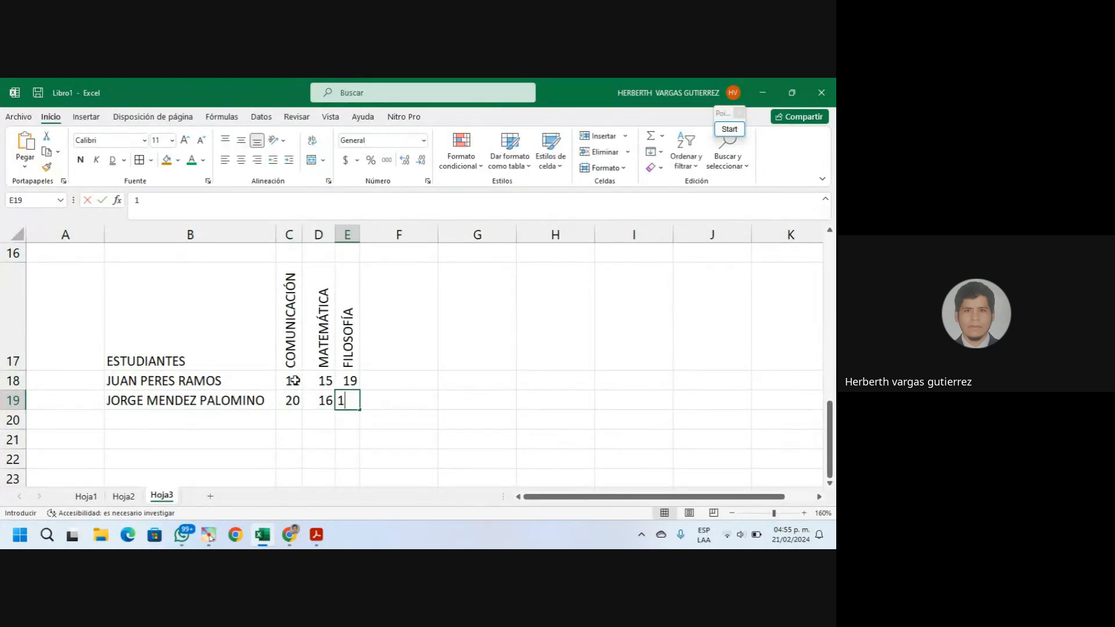
pyautogui.press('Tab')
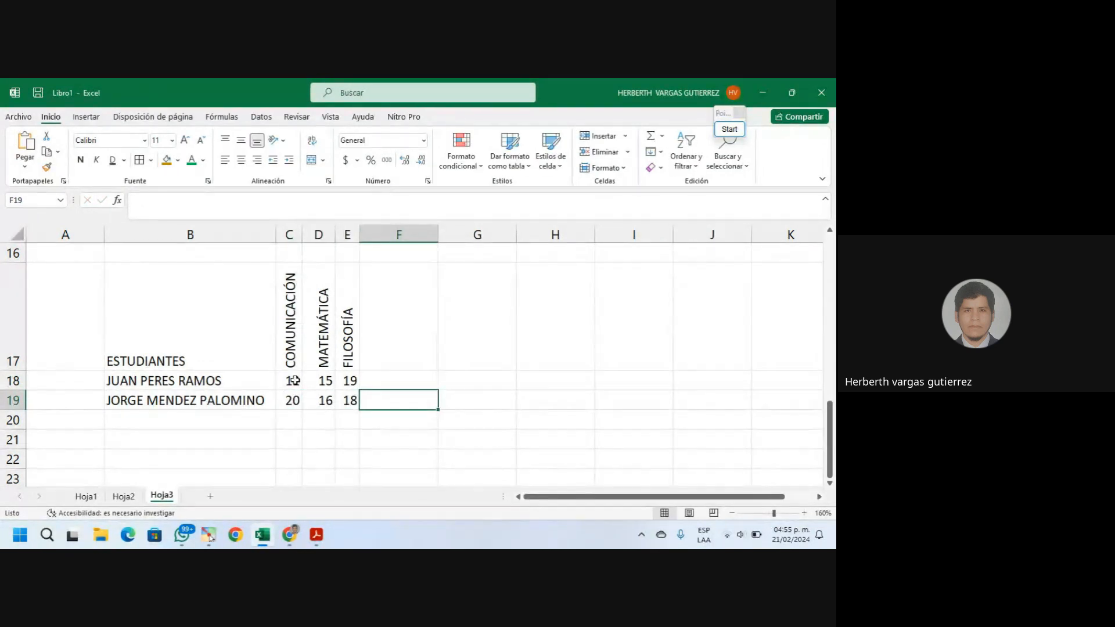
# Fit the width of column C to its rotated heading and grades
pyautogui.doubleClick(303, 234)
pyautogui.moveTo(326, 235); pyautogui.dragTo(302, 233)
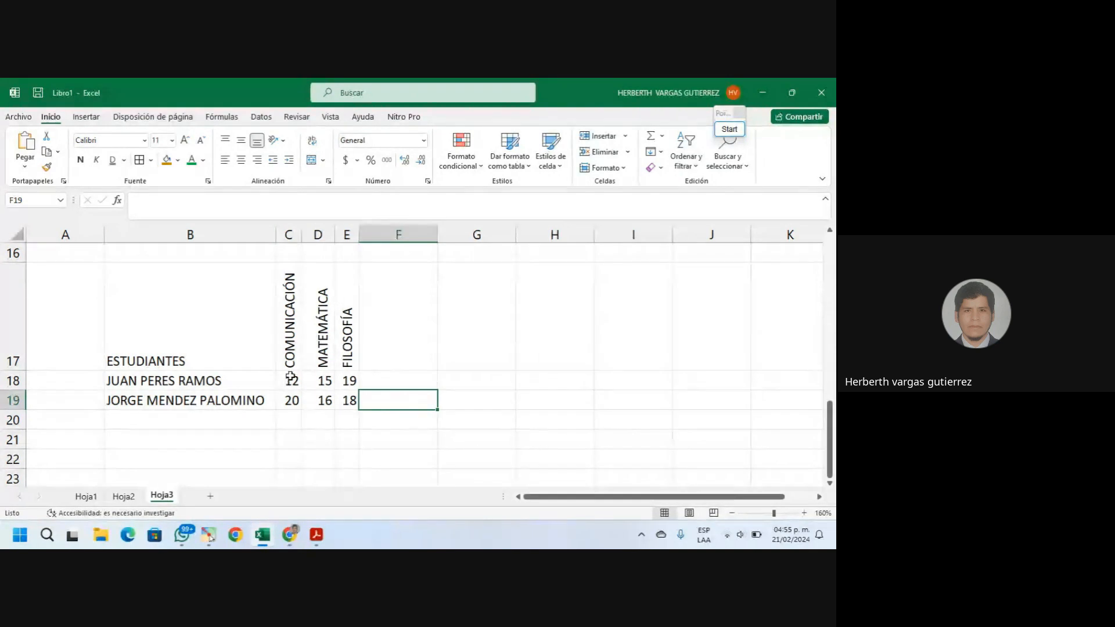
pyautogui.click(324, 348)
pyautogui.click(464, 381)
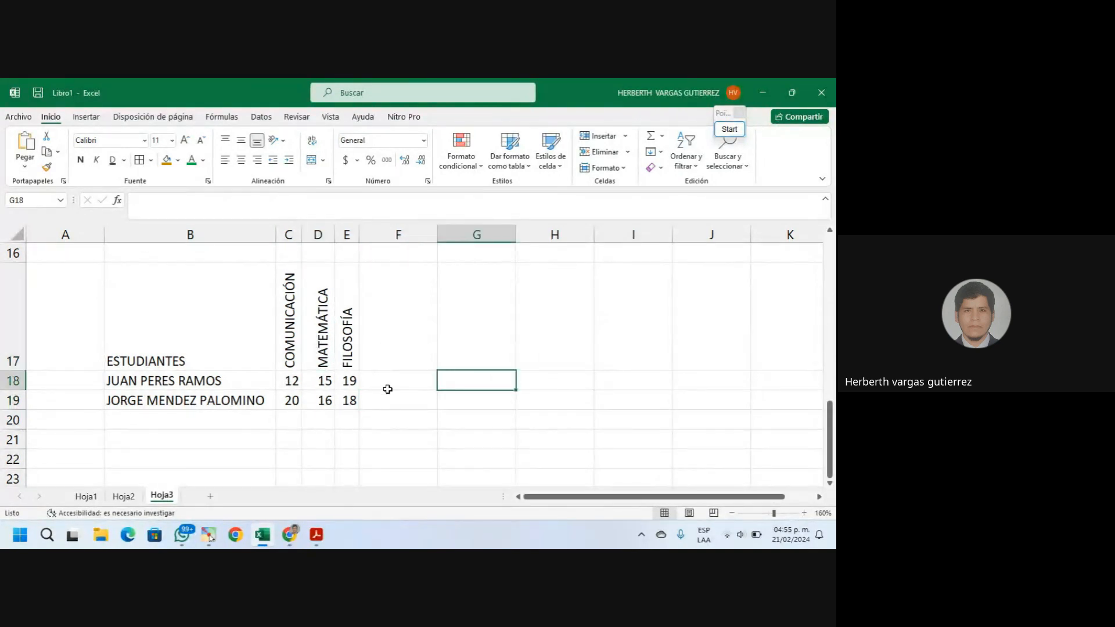
pyautogui.click(387, 388)
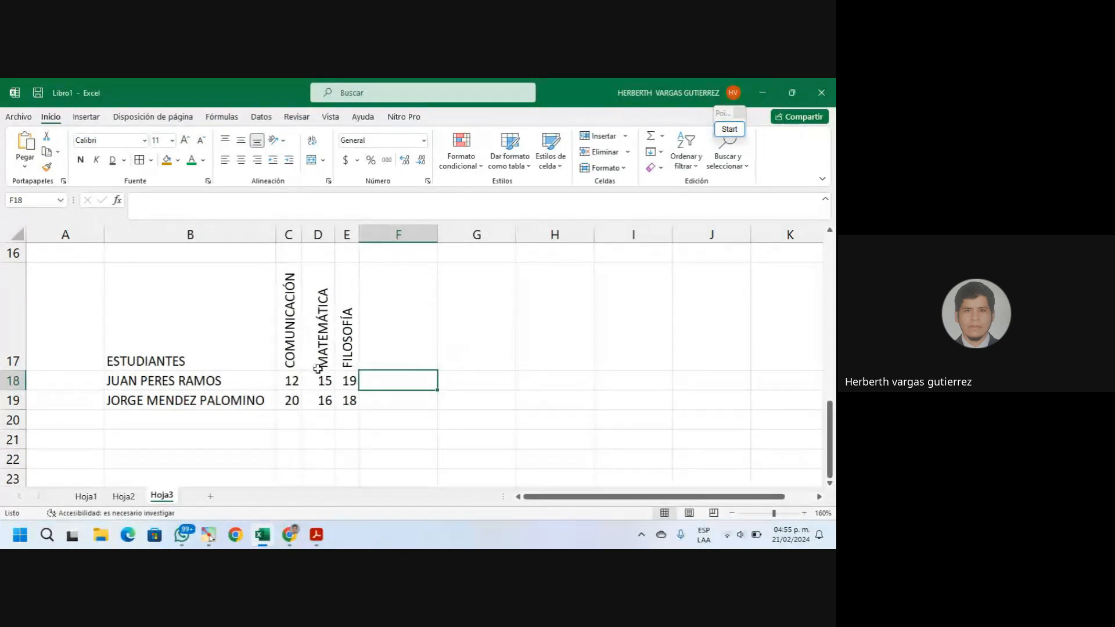
# Center the ESTUDIANTES heading in B17 both horizontally and vertically
pyautogui.click(194, 348)
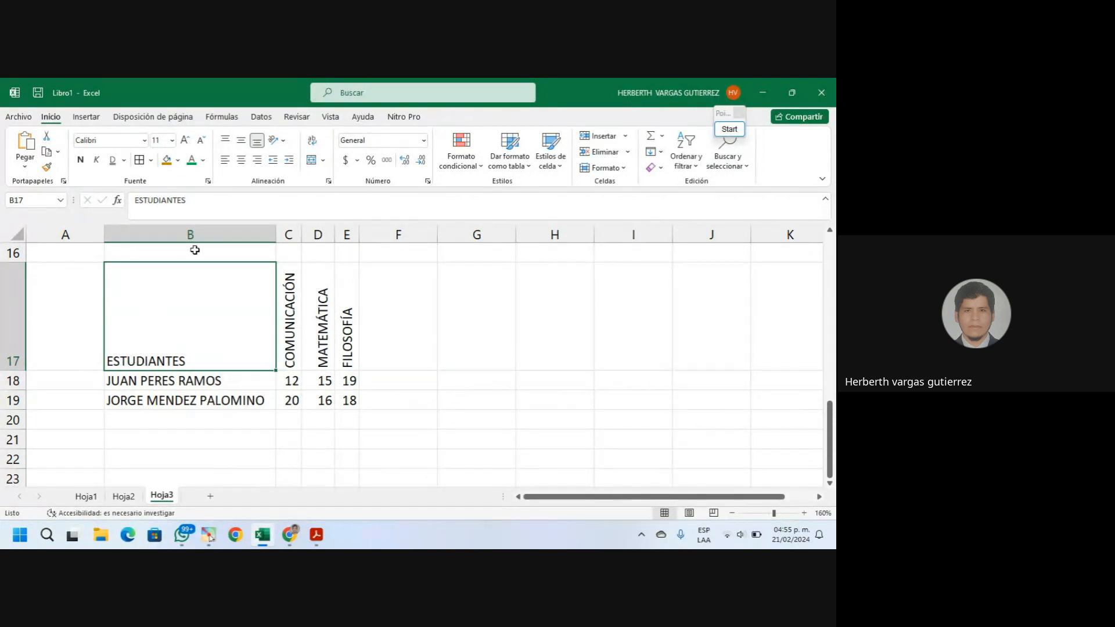
pyautogui.click(241, 160)
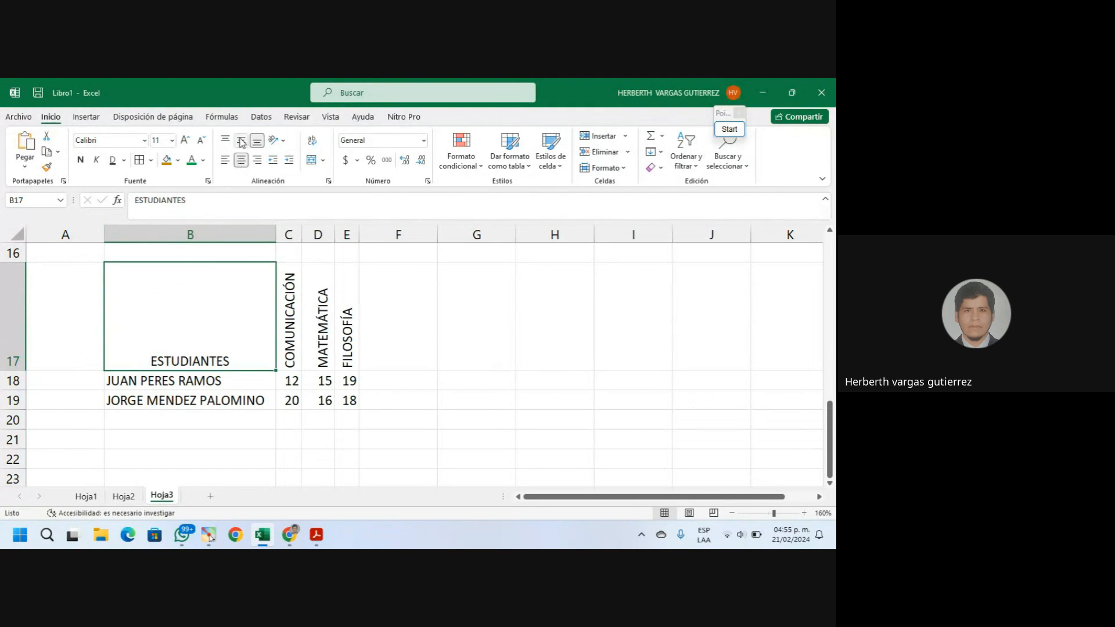
pyautogui.click(241, 141)
pyautogui.click(428, 415)
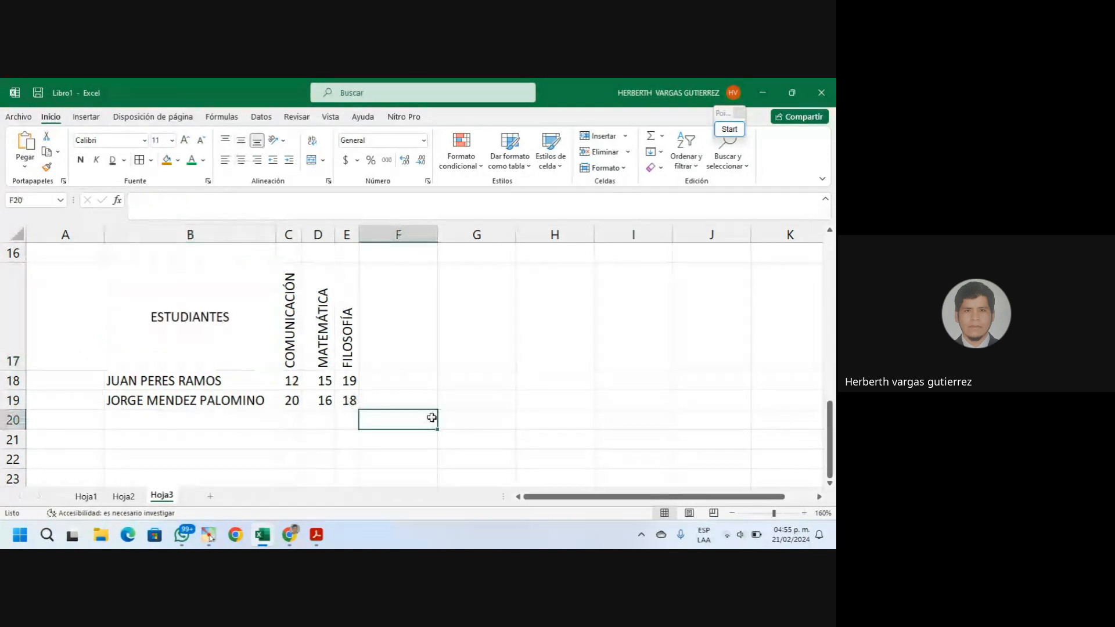
# Middle-align the rotated subject headings in C17:E17 vertically
pyautogui.click(194, 344)
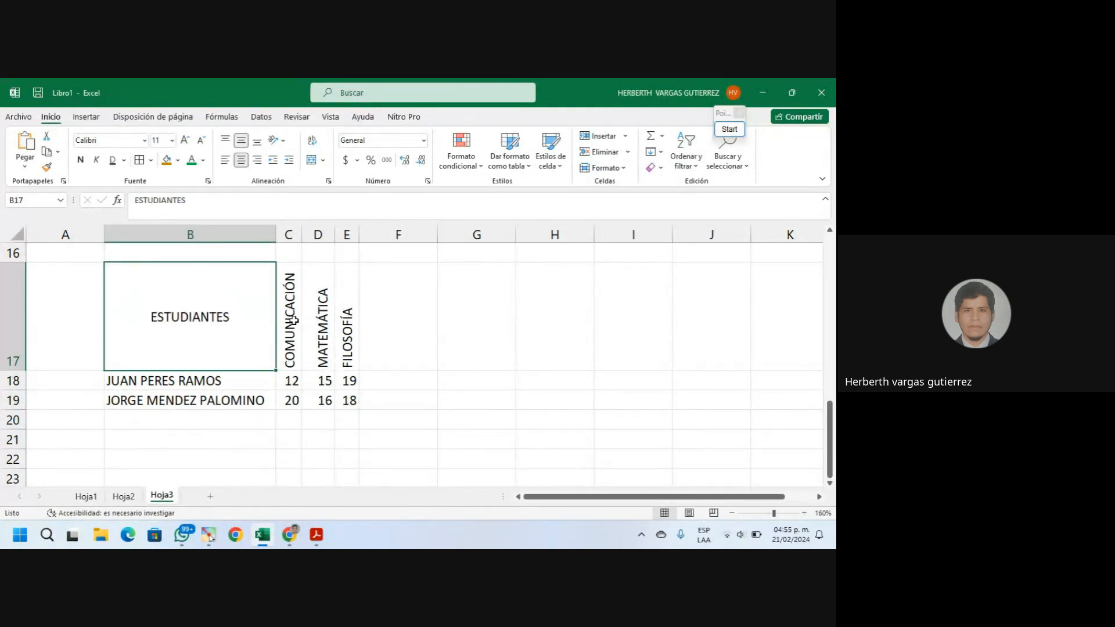
pyautogui.moveTo(293, 321); pyautogui.dragTo(347, 320)
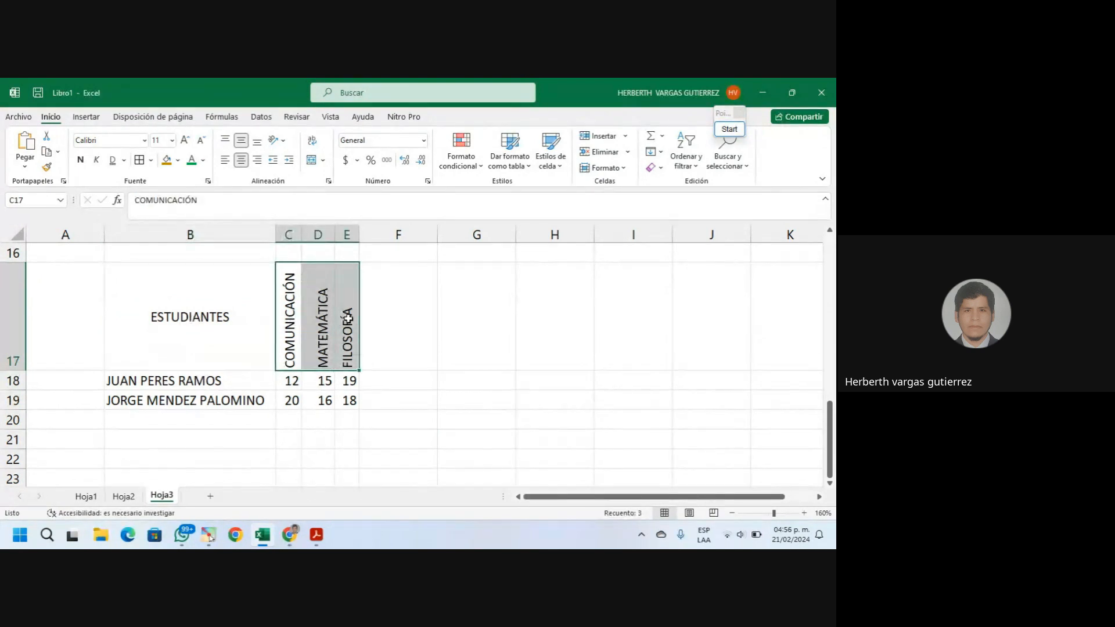
pyautogui.click(241, 141)
pyautogui.click(493, 364)
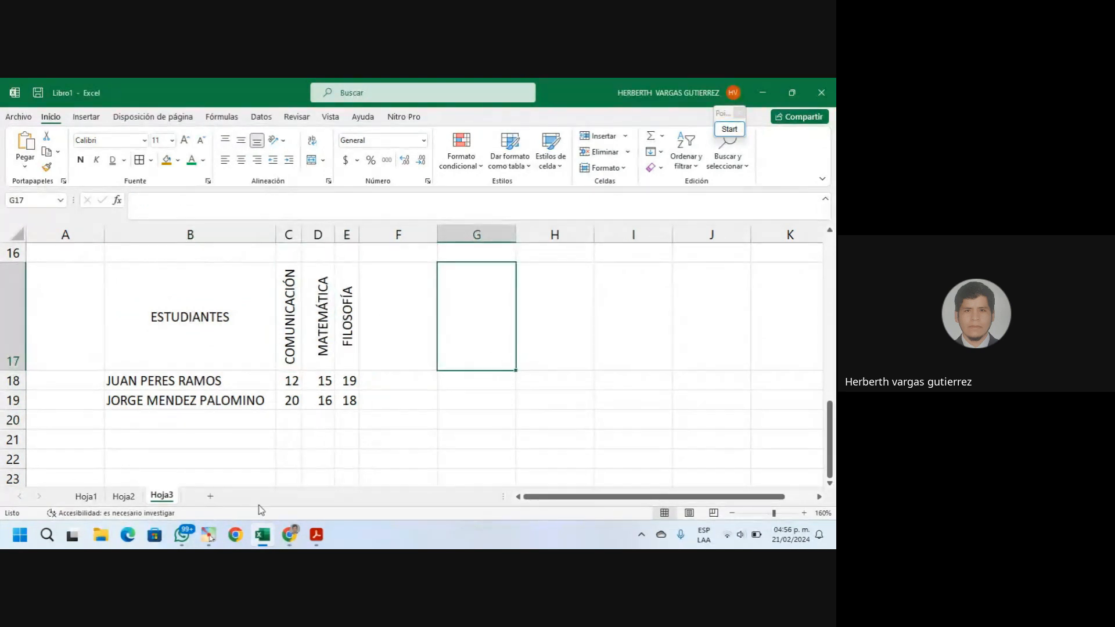
pyautogui.click(315, 412)
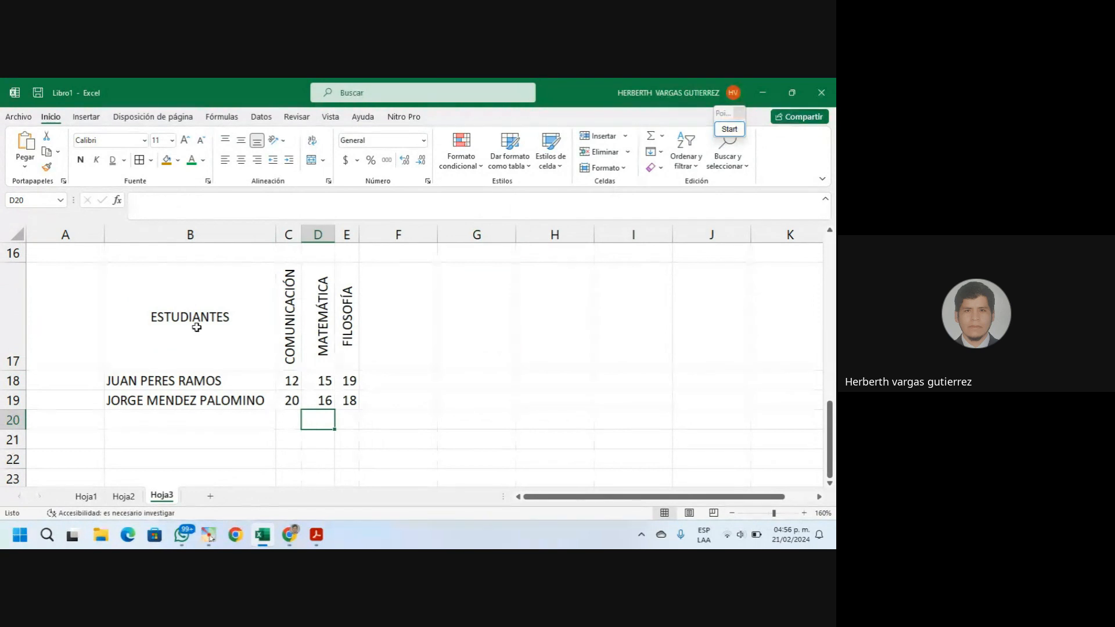
pyautogui.click(160, 312)
pyautogui.moveTo(161, 312); pyautogui.dragTo(348, 400)
pyautogui.click(294, 319)
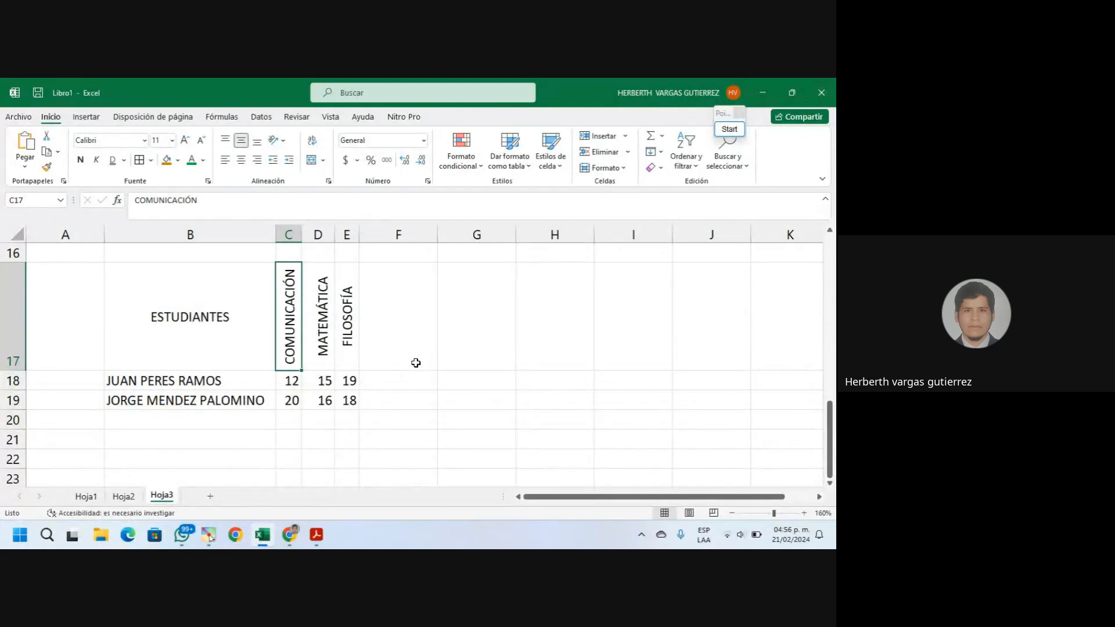
pyautogui.click(436, 354)
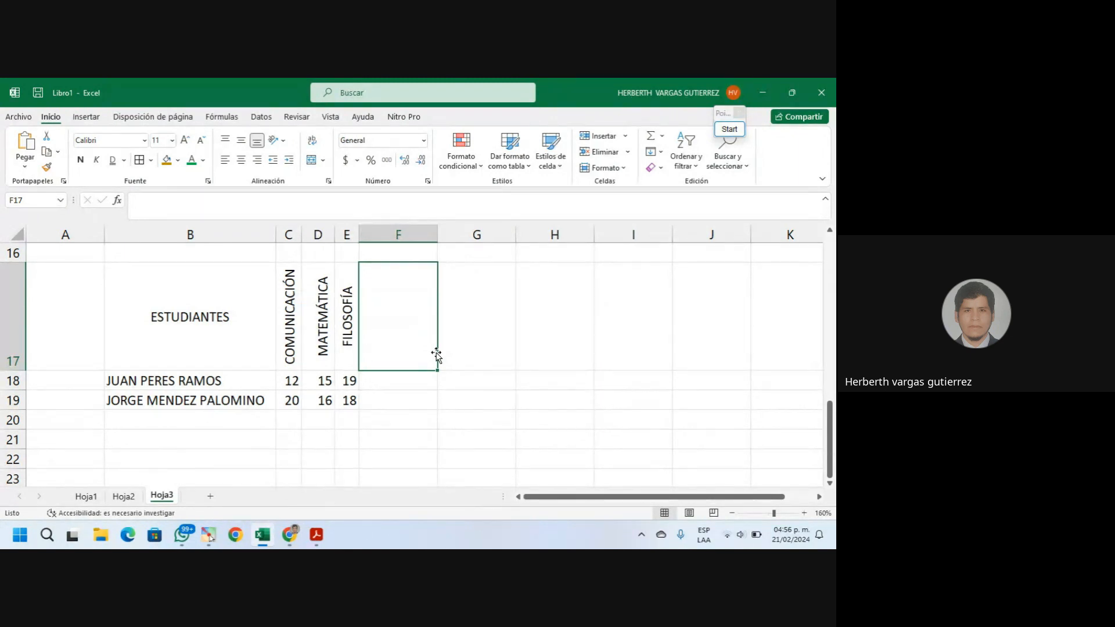
pyautogui.click(293, 341)
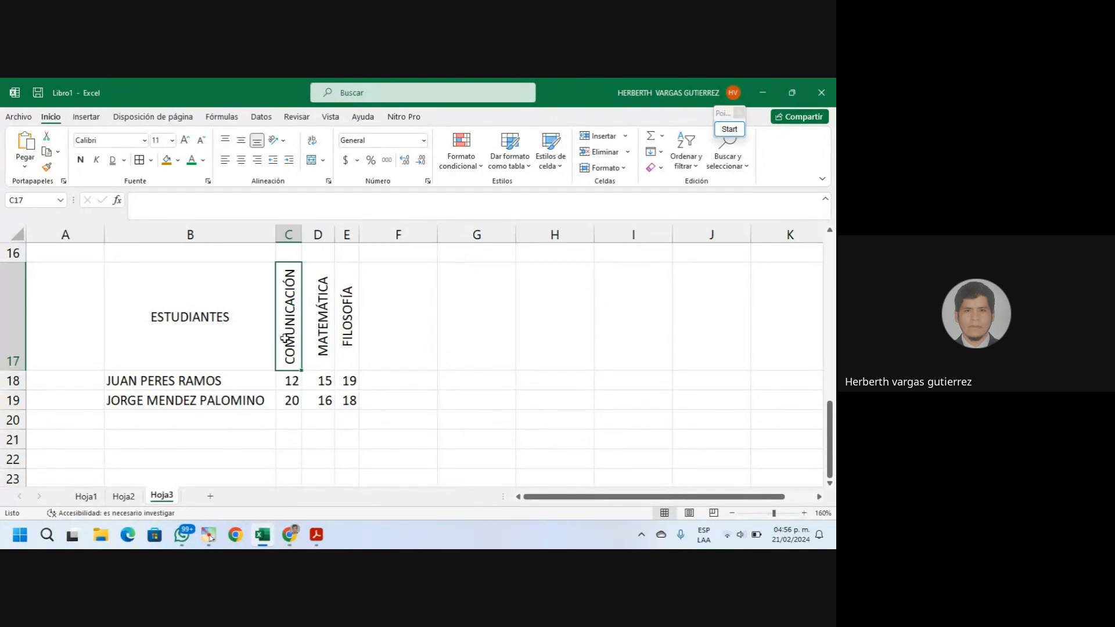
# Add a fourth subject heading, RELIGION, in cell F17
pyautogui.click(402, 335)
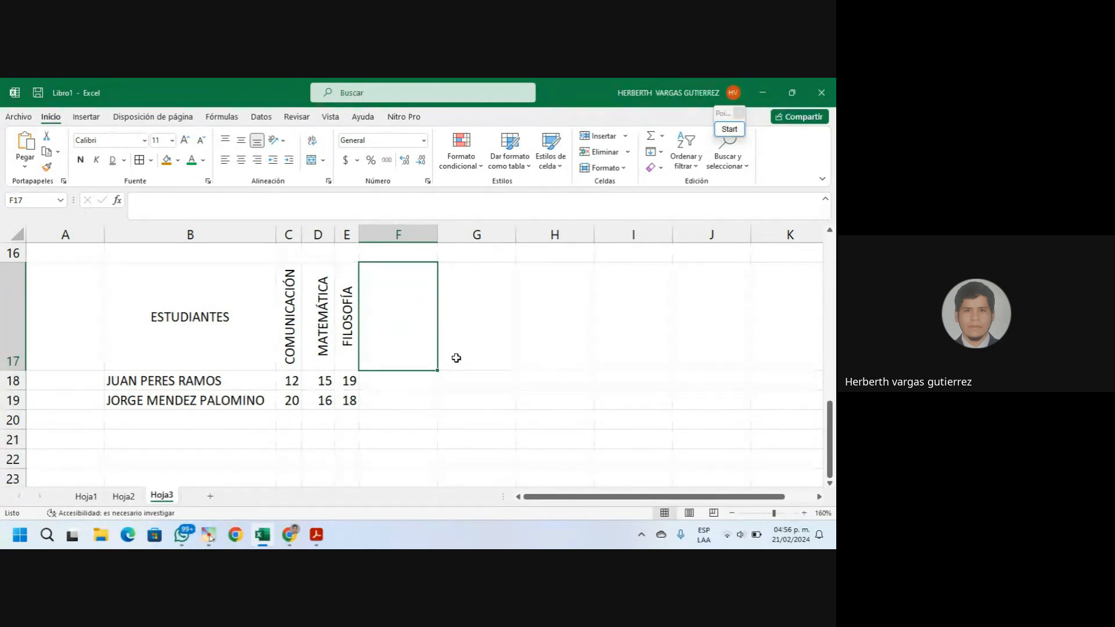
pyautogui.write('RE')
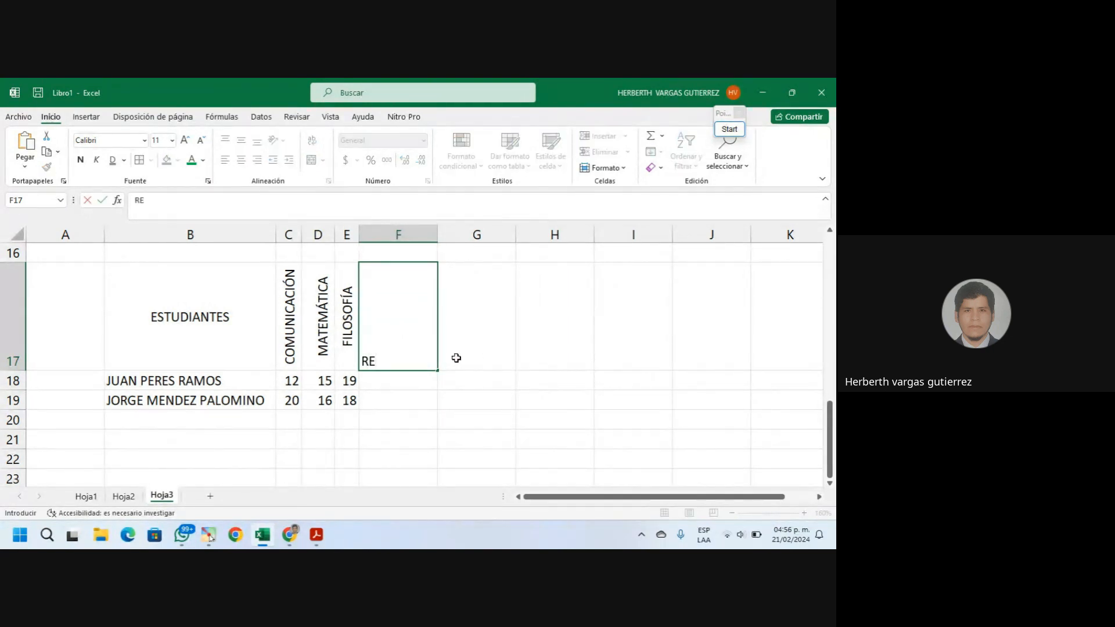
pyautogui.write('LIGION')
pyautogui.click(462, 404)
pyautogui.click(427, 331)
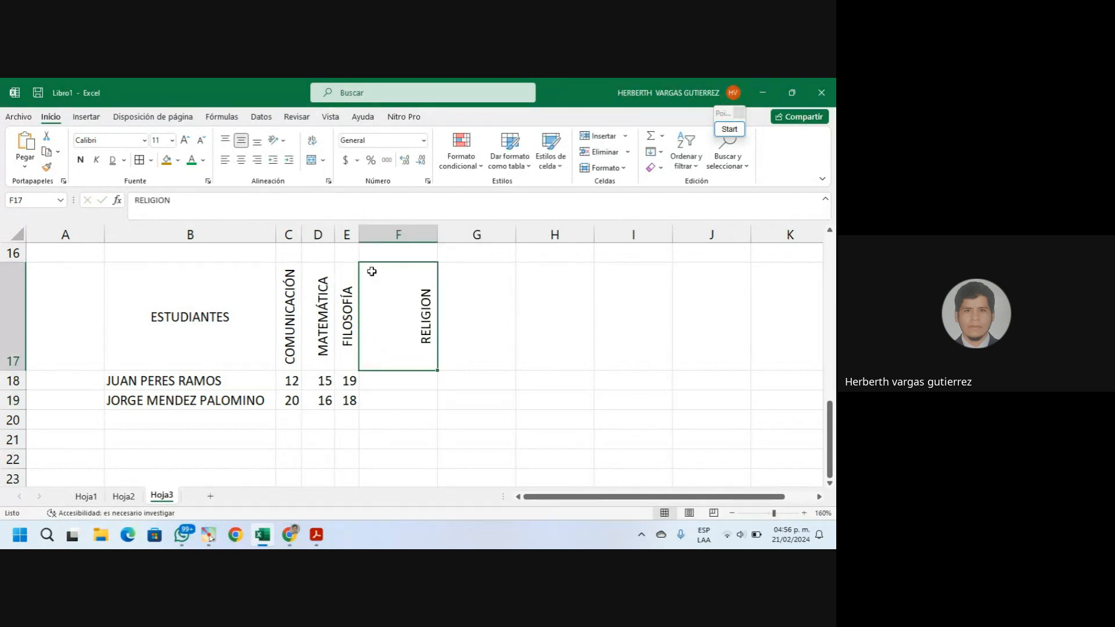
# Change the RELIGION heading in F17 to a nearly horizontal text orientation through the cell alignment format
pyautogui.click(277, 146)
pyautogui.click(348, 242)
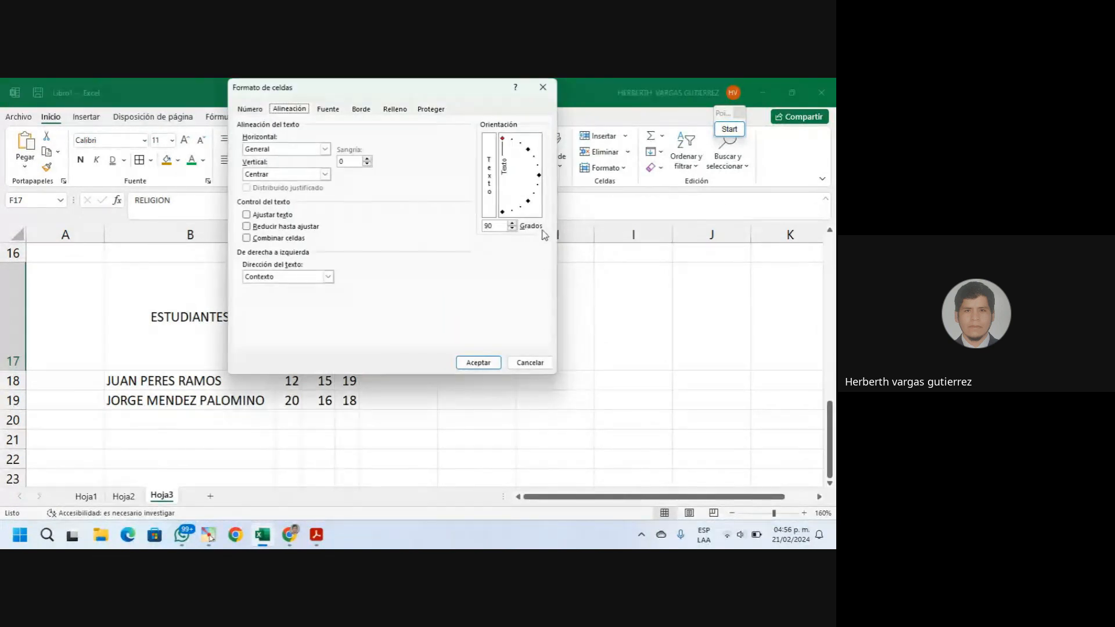
pyautogui.click(540, 177)
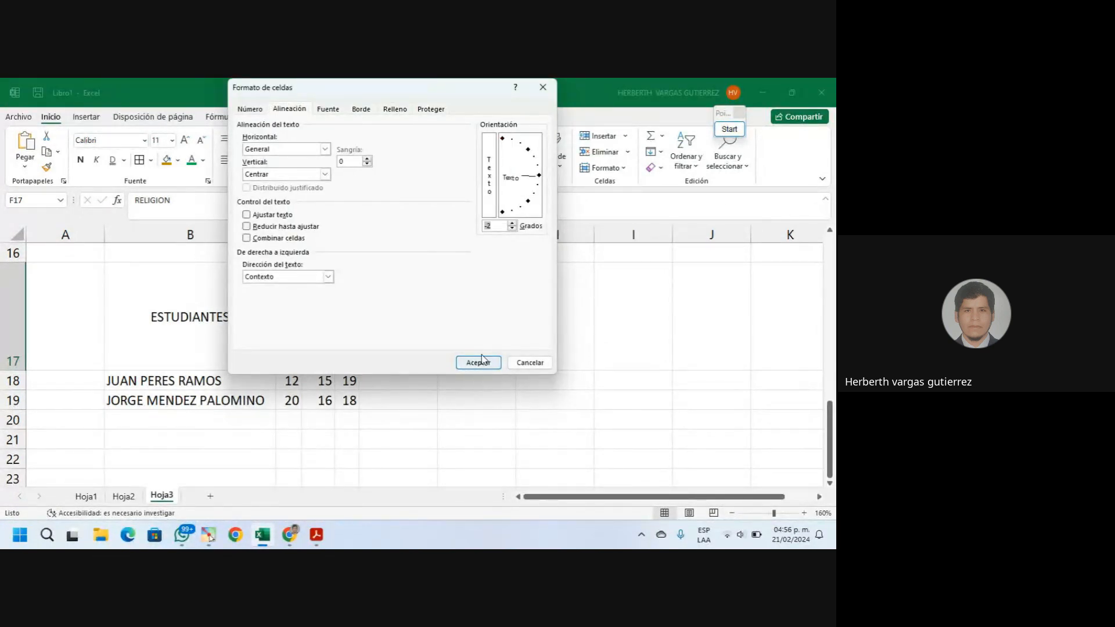
pyautogui.click(480, 364)
pyautogui.click(445, 340)
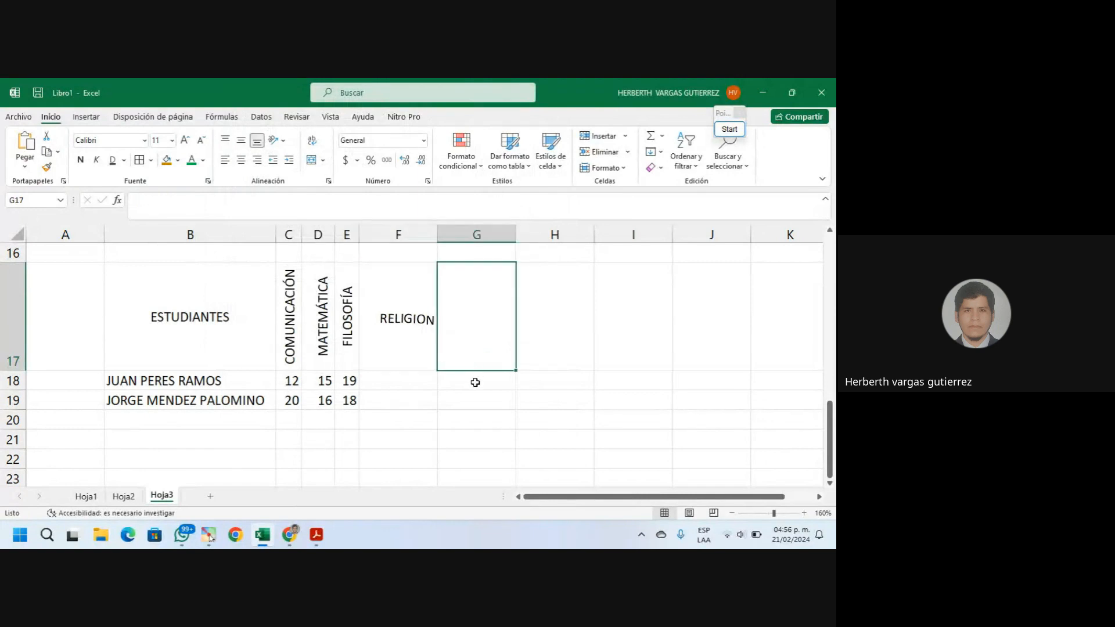
pyautogui.click(407, 351)
pyautogui.click(417, 379)
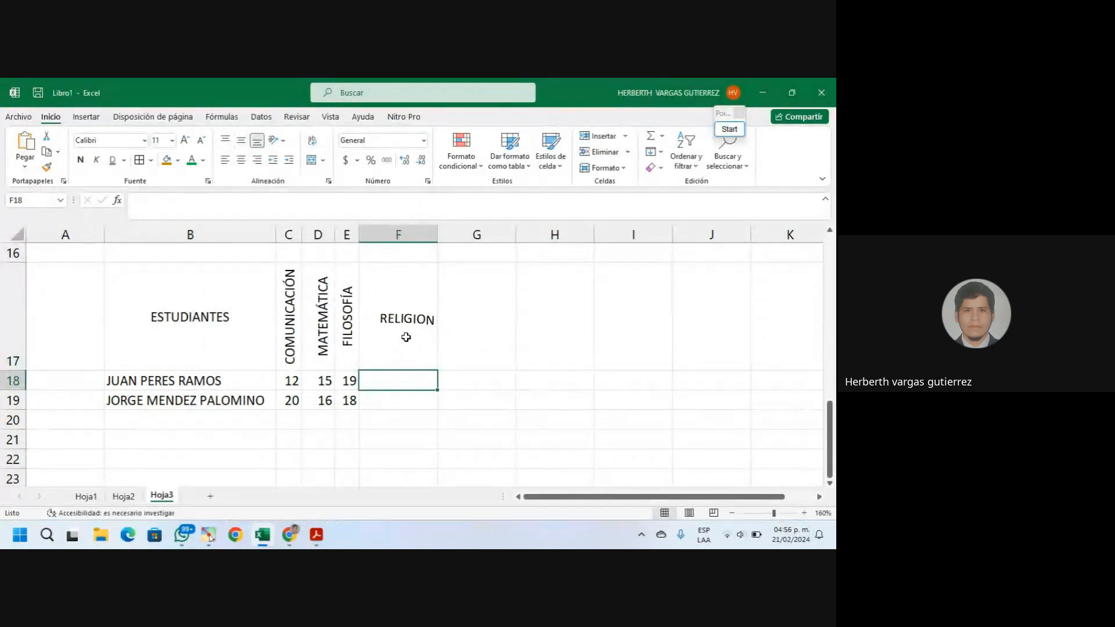
pyautogui.click(409, 361)
pyautogui.click(412, 387)
pyautogui.click(419, 361)
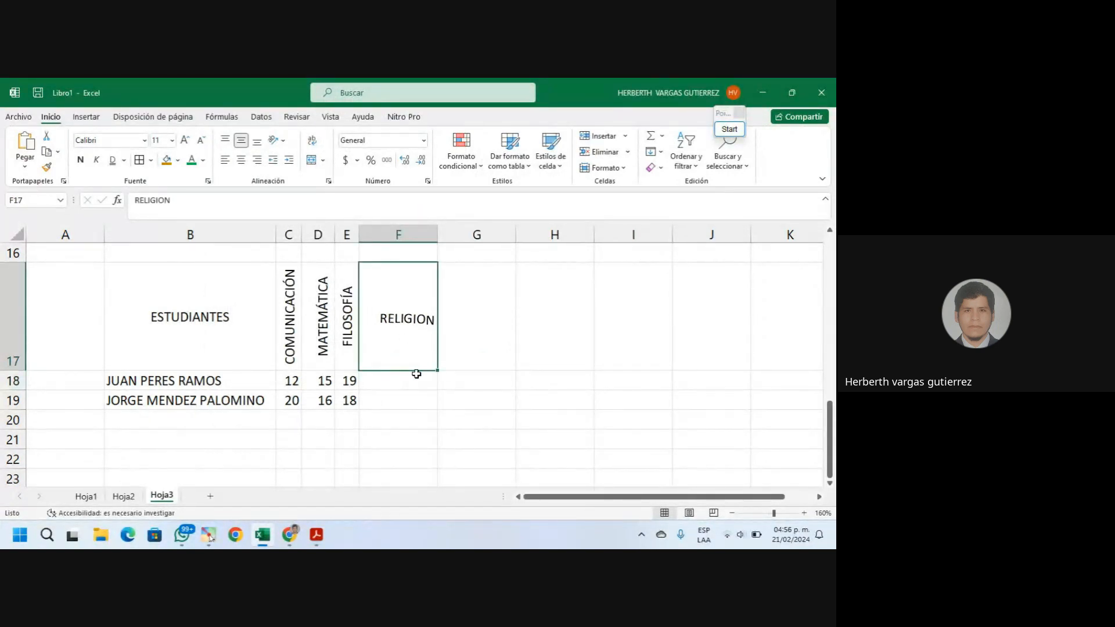
# Narrow column F slightly and enter 13 as the first student's RELIGION grade in F18
pyautogui.click(411, 385)
pyautogui.moveTo(437, 236)
pyautogui.mouseDown()
pyautogui.moveTo(397, 236)
pyautogui.moveTo(426, 235)
pyautogui.mouseUp()
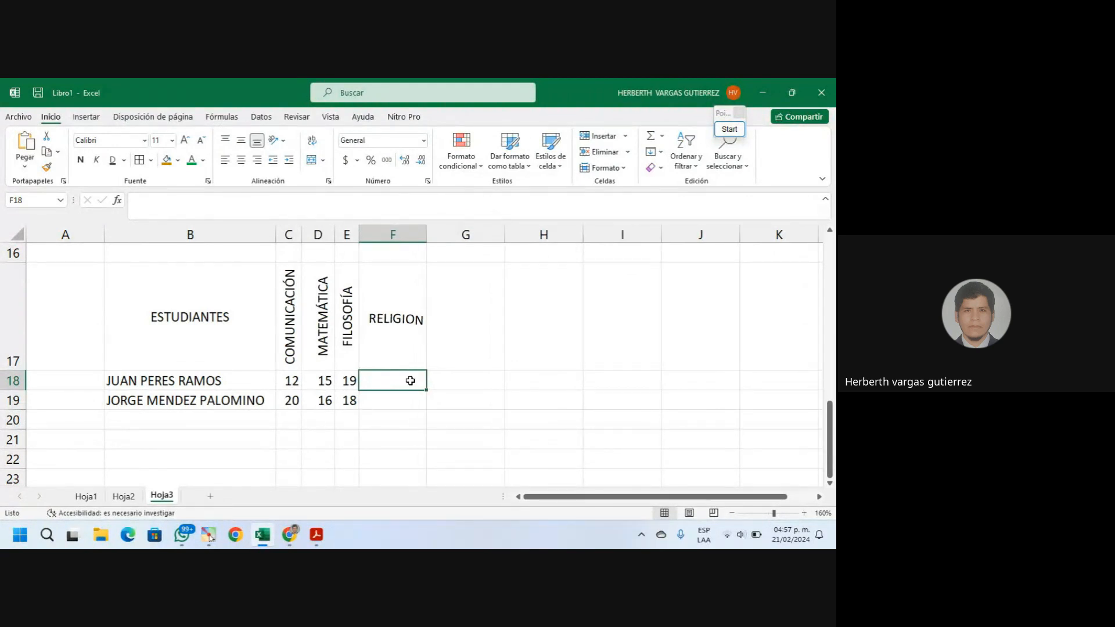
pyautogui.write('13')
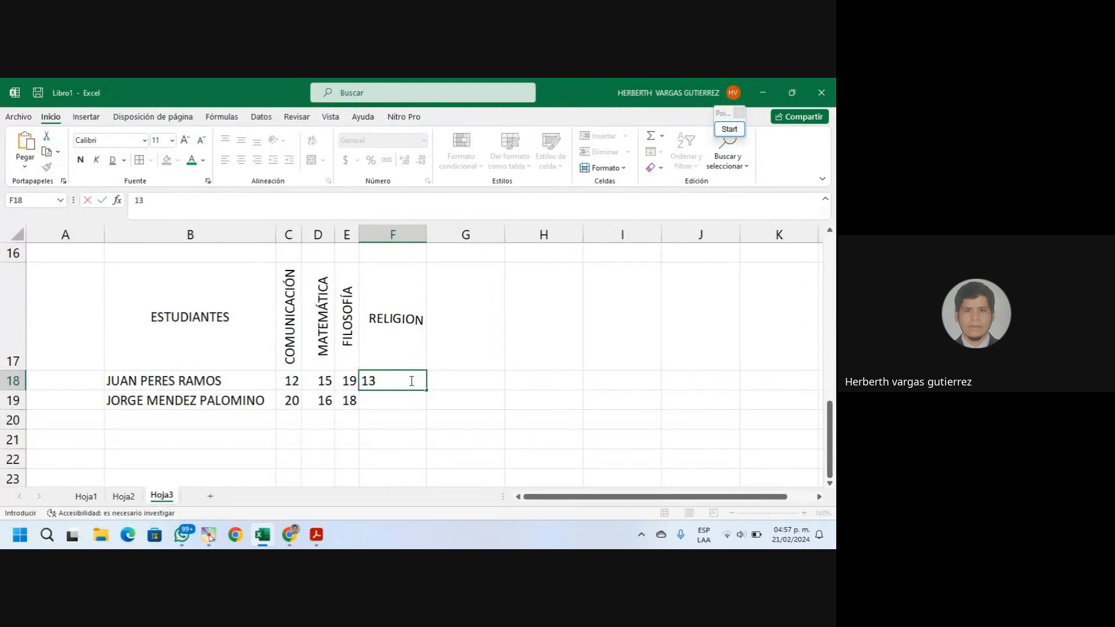
pyautogui.press('Return')
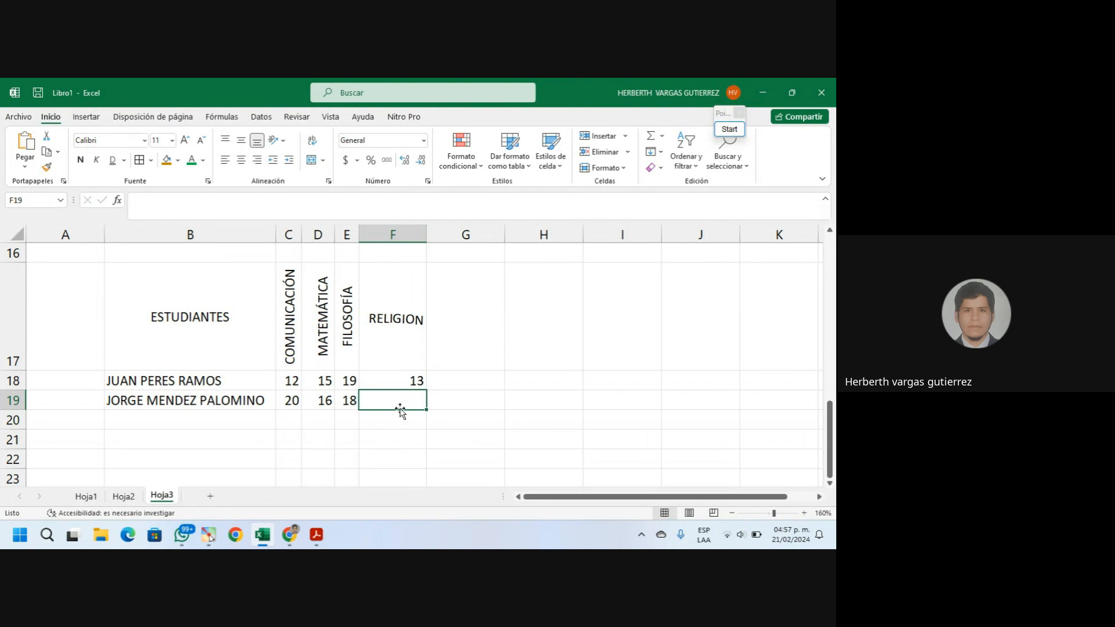
pyautogui.click(390, 382)
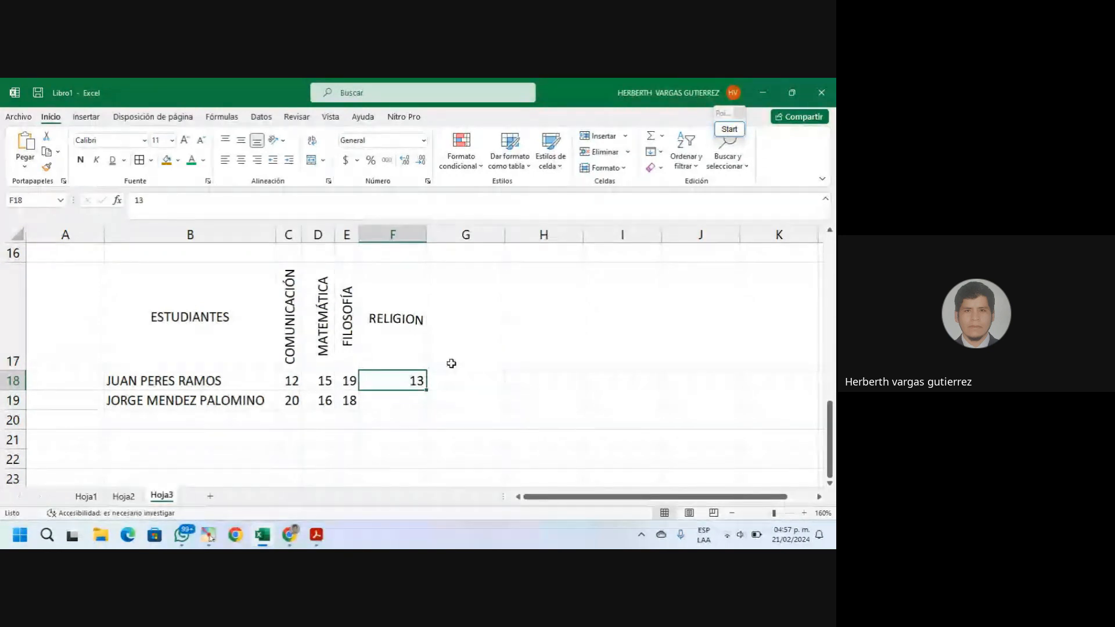
# Rotate the RELIGION heading in F17 upward and narrow column F around it
pyautogui.click(418, 323)
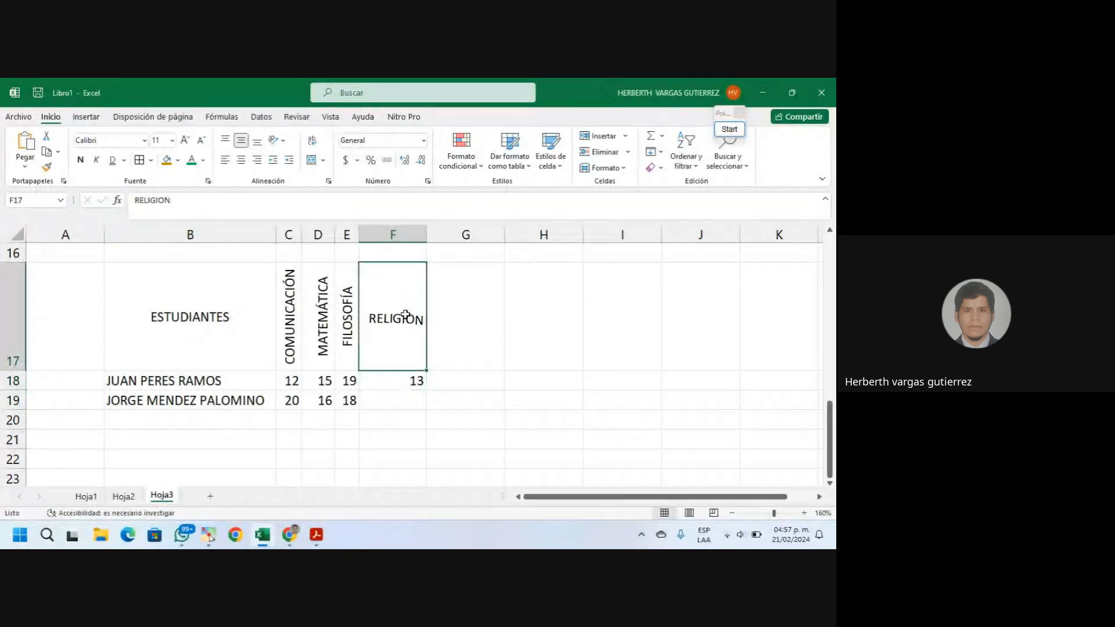
pyautogui.click(277, 139)
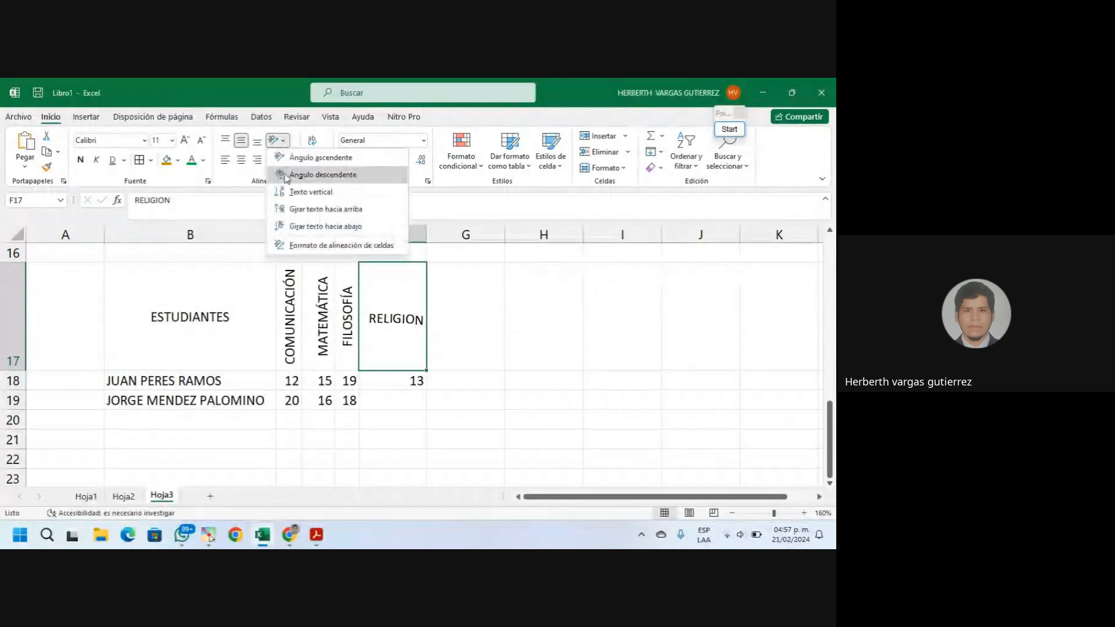
pyautogui.click(299, 210)
pyautogui.moveTo(428, 230); pyautogui.dragTo(389, 231)
pyautogui.click(413, 345)
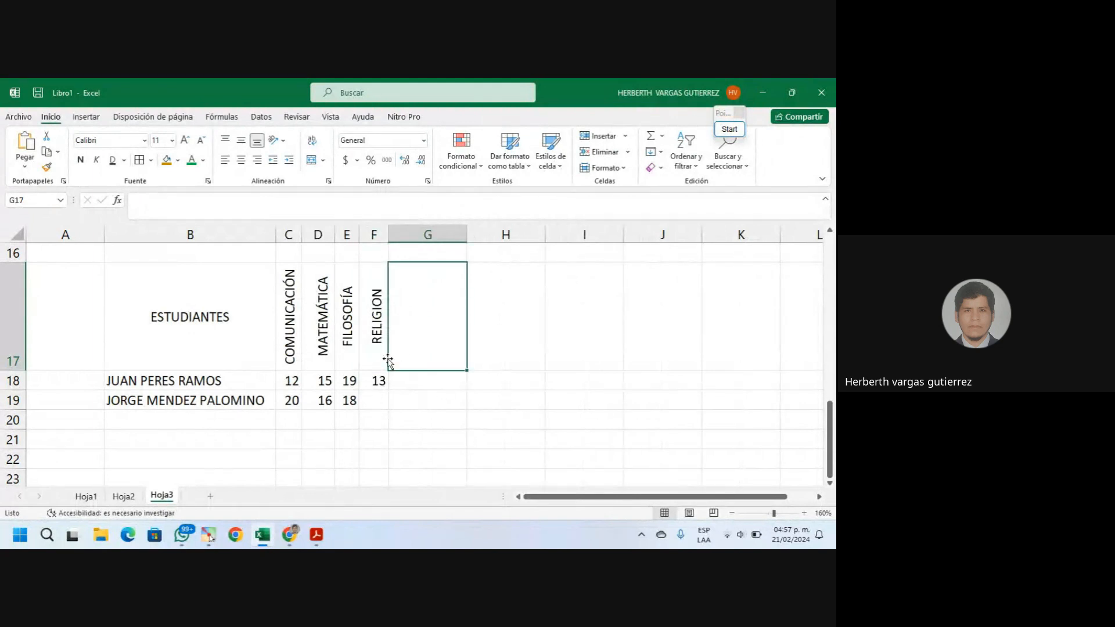
# Enter 19 as the second student's RELIGION grade in F19
pyautogui.click(385, 394)
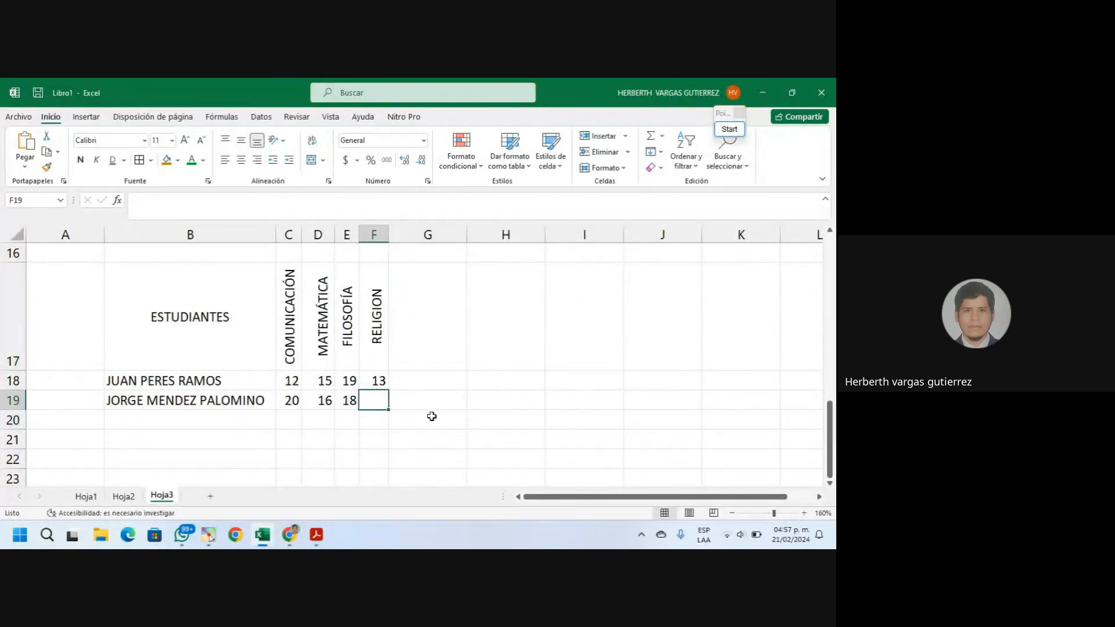
pyautogui.write('19')
pyautogui.click(506, 326)
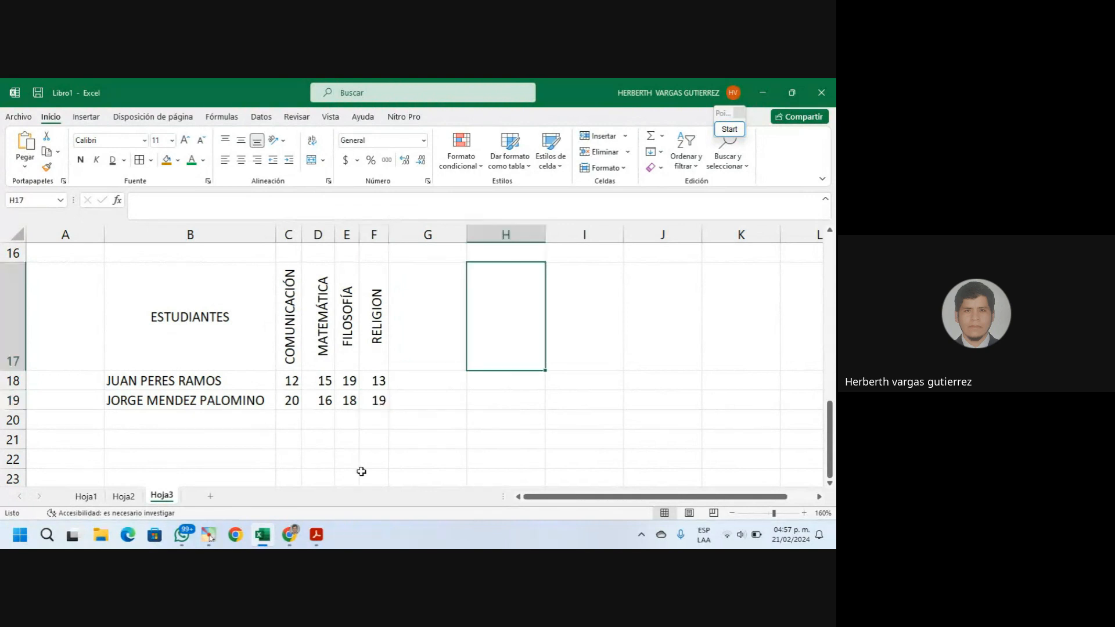
pyautogui.click(180, 333)
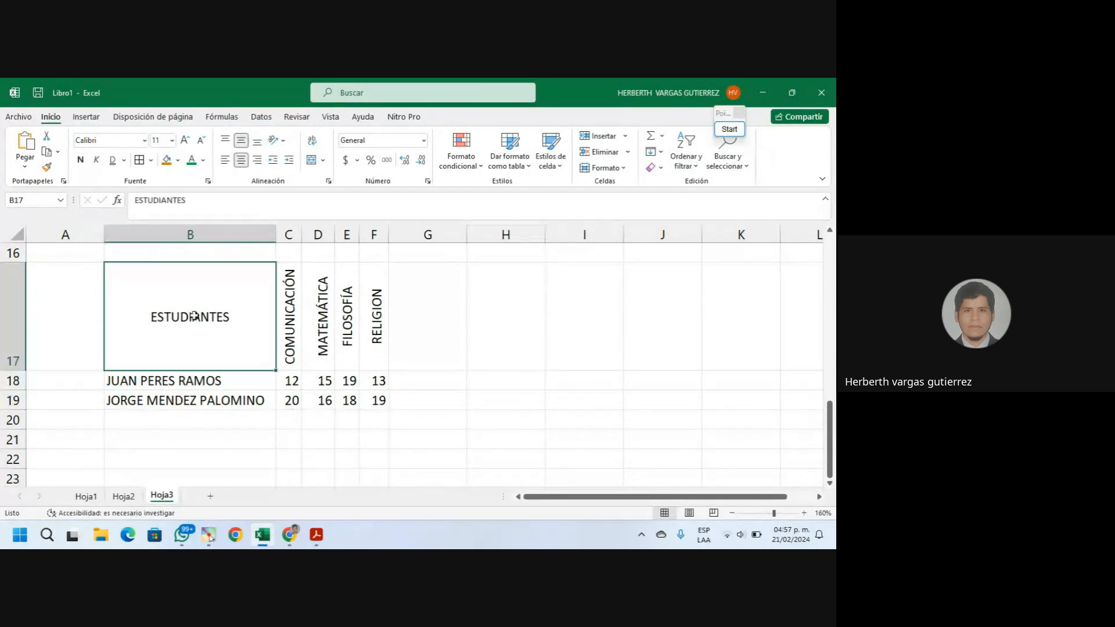
pyautogui.moveTo(189, 304)
pyautogui.mouseDown()
pyautogui.moveTo(289, 325)
pyautogui.moveTo(378, 400)
pyautogui.mouseUp()
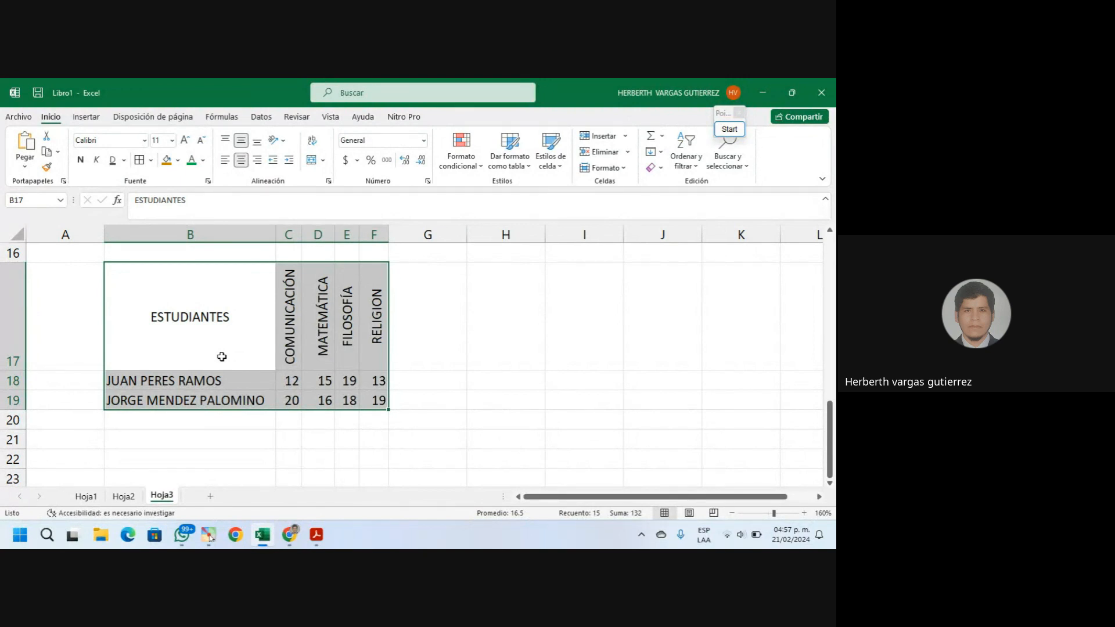
pyautogui.scroll(5, 317, 419)
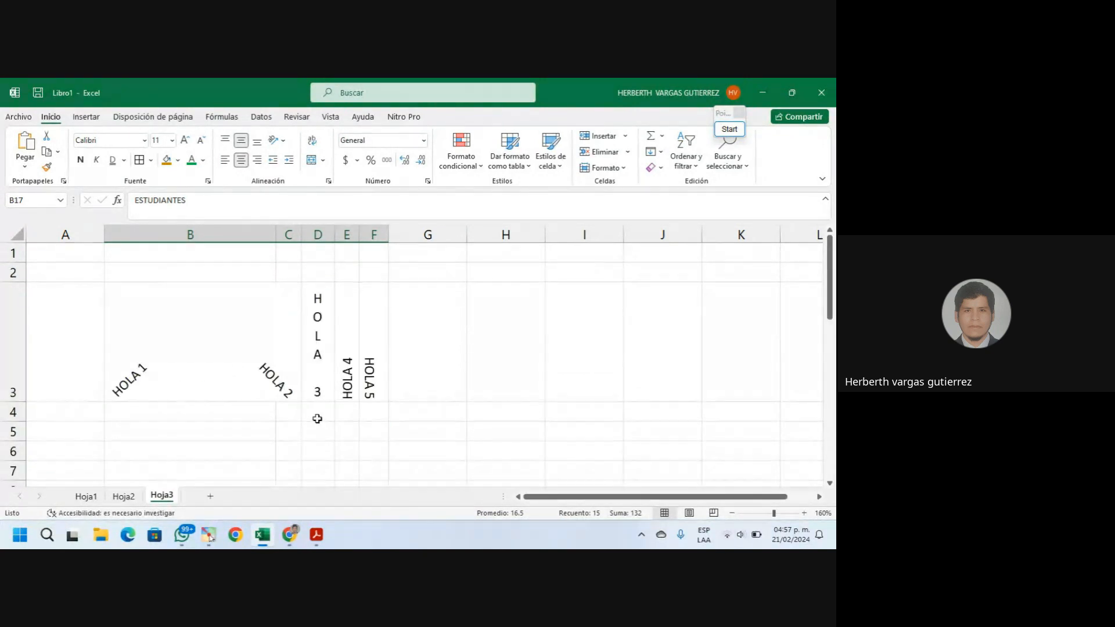
pyautogui.scroll(-6, 286, 373)
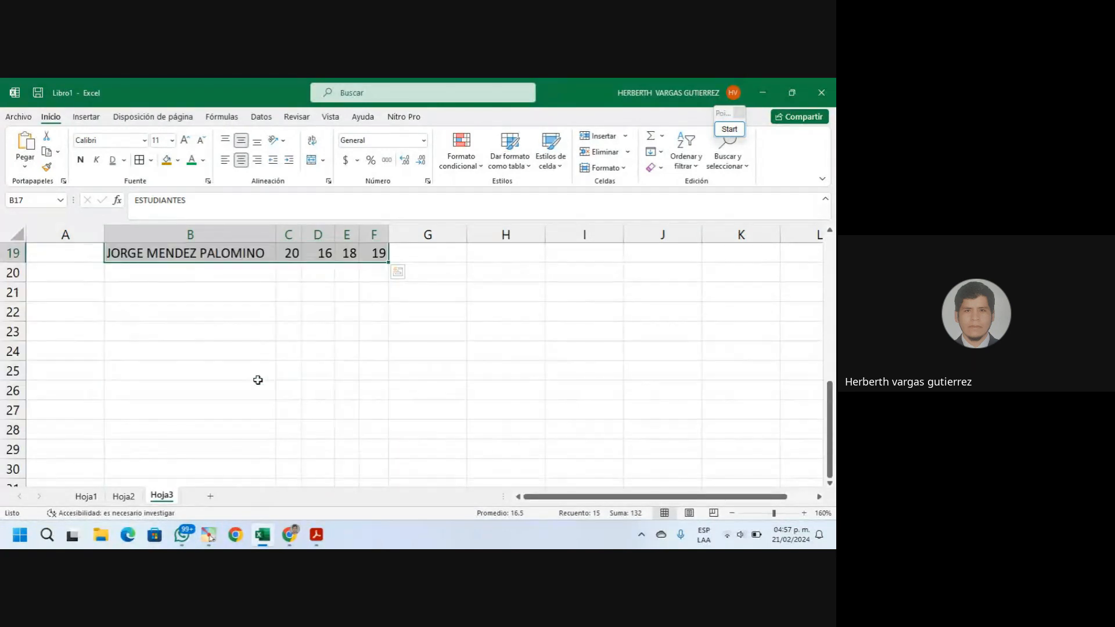
pyautogui.scroll(3, 239, 353)
pyautogui.scroll(-1, 324, 420)
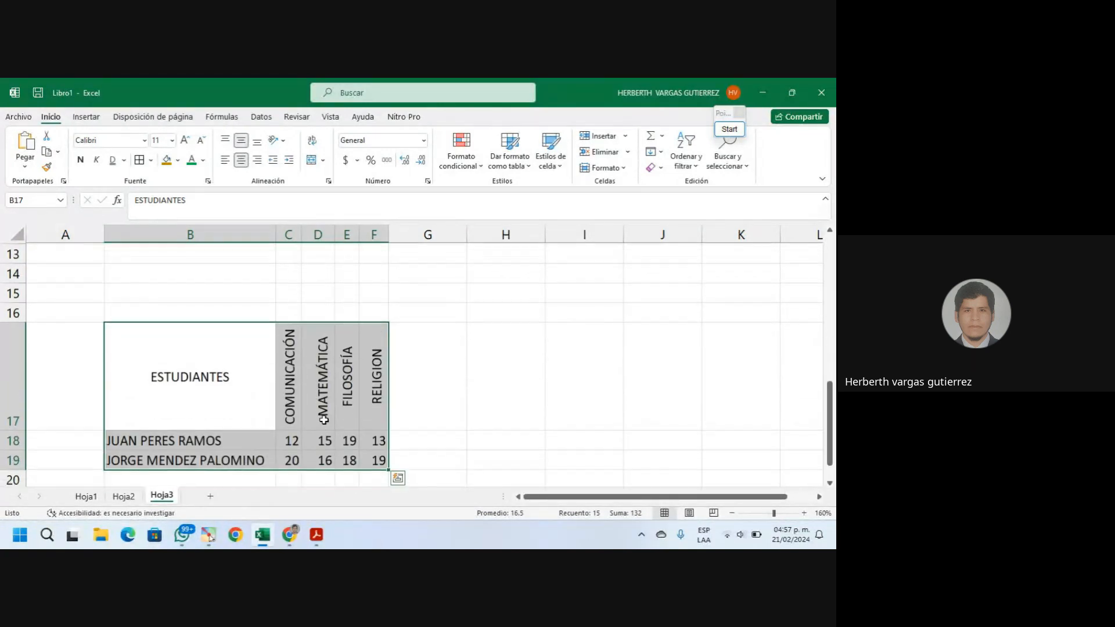
# Apply the ascending angle text orientation to the four subject headings in C17:F17
pyautogui.moveTo(295, 399); pyautogui.dragTo(373, 393)
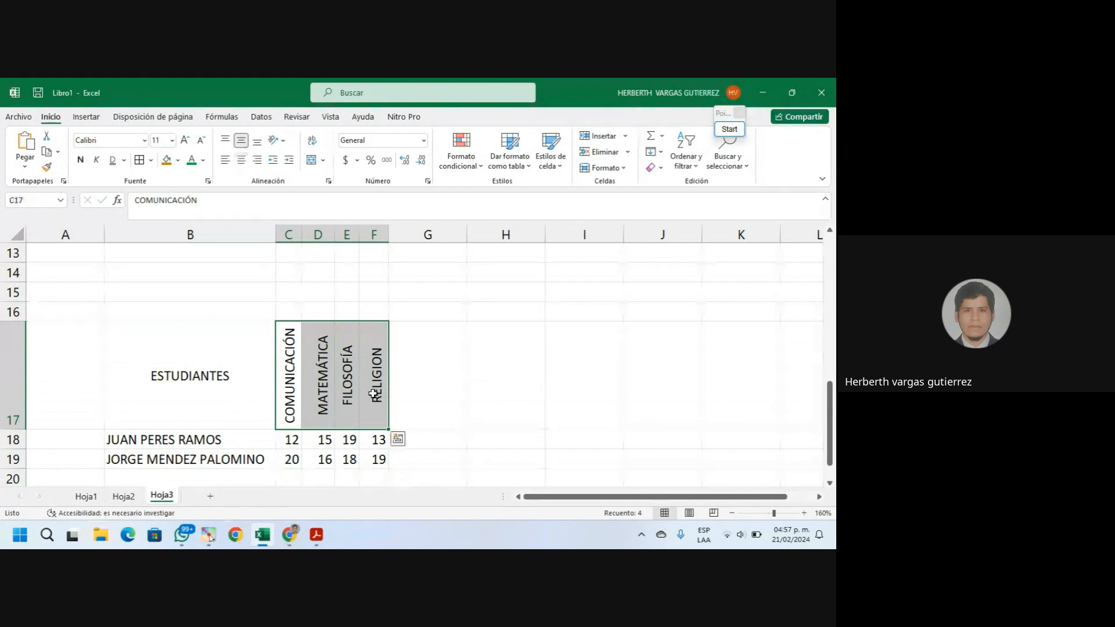
pyautogui.click(274, 140)
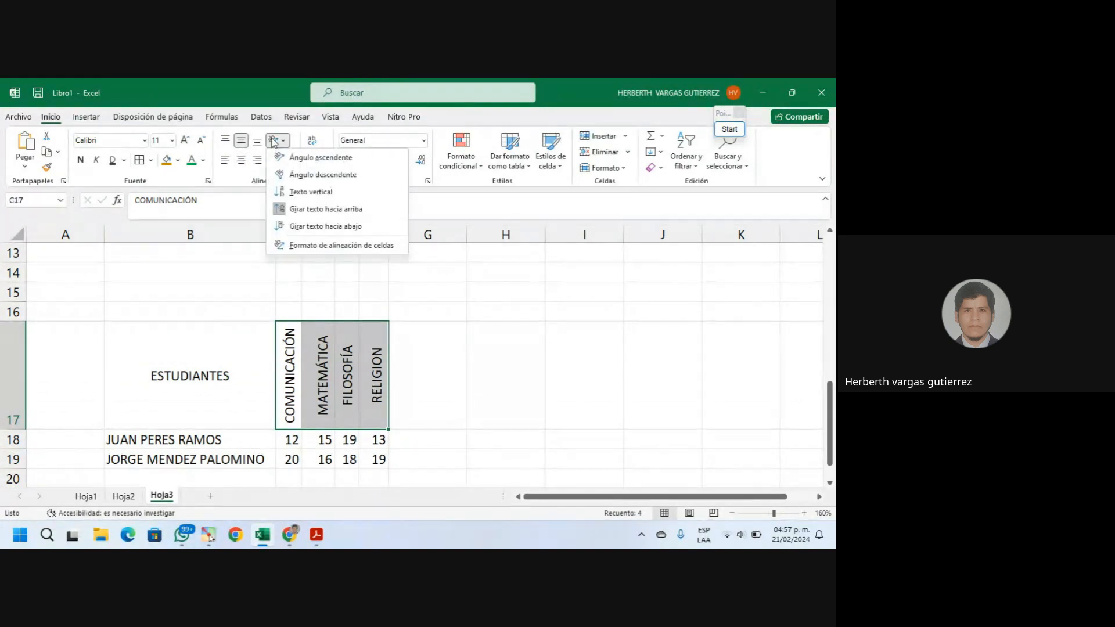
pyautogui.click(293, 157)
pyautogui.click(474, 393)
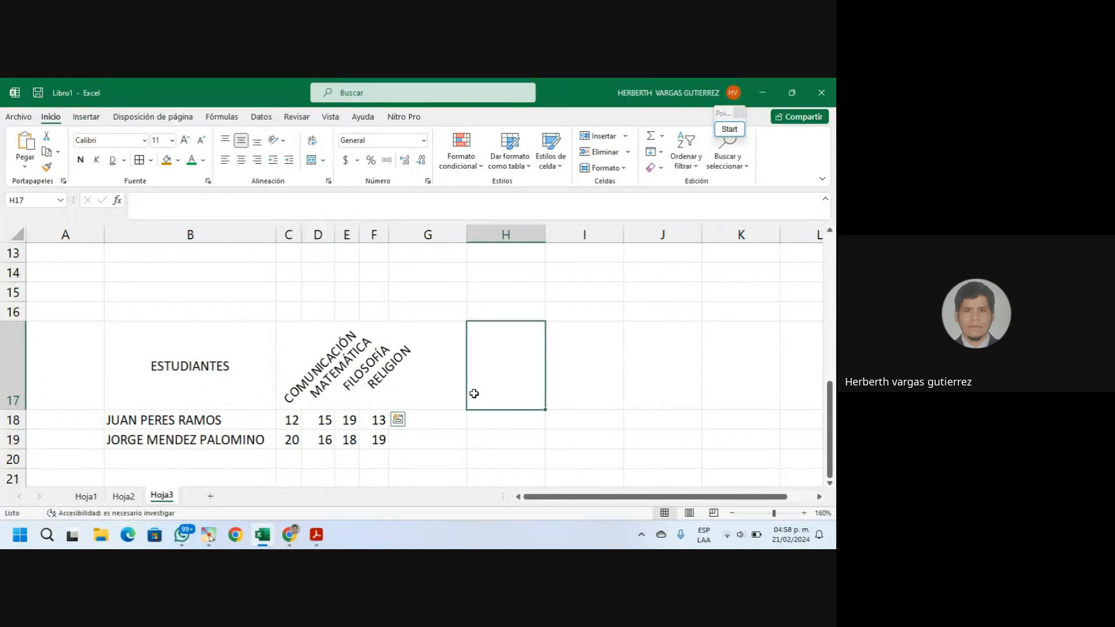
pyautogui.click(310, 376)
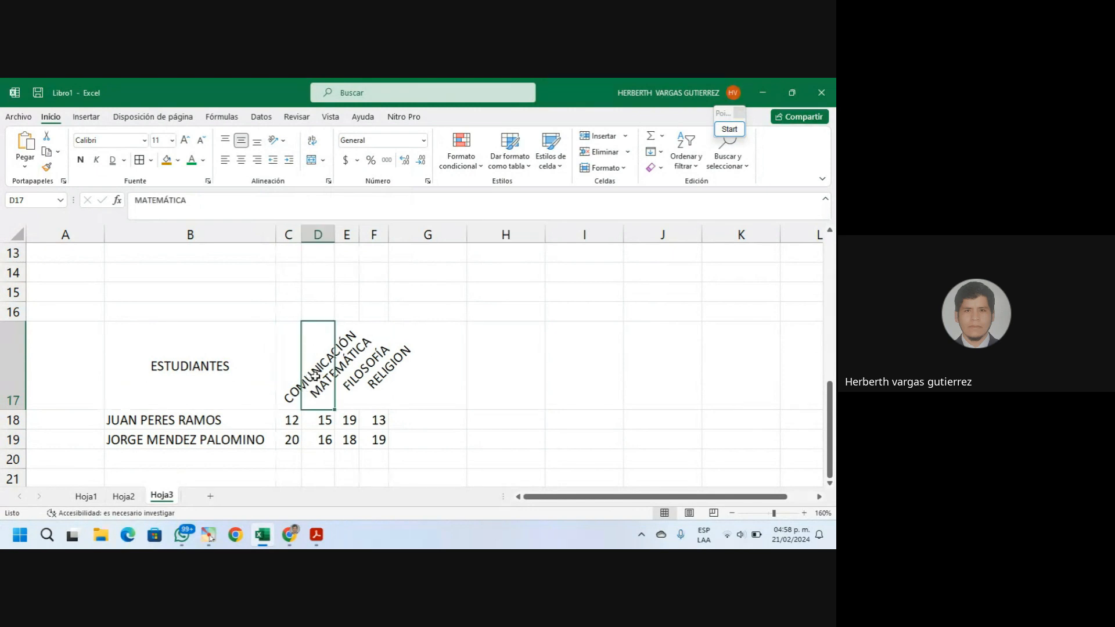
pyautogui.click(418, 396)
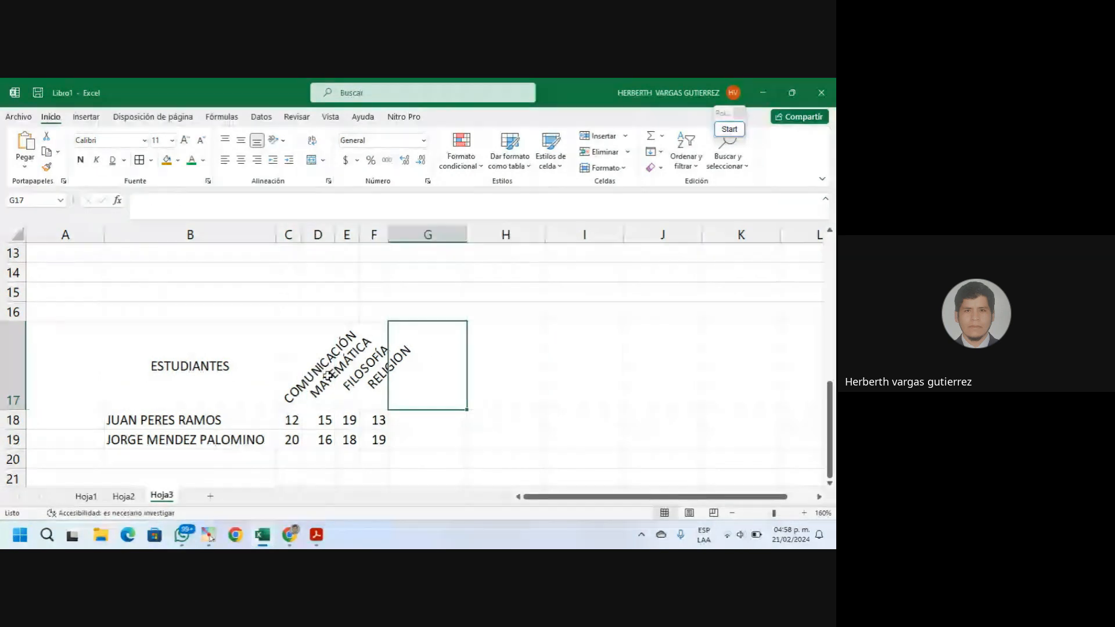
# Change the subject headings in D17:F17, plus COMUNICACIÓN in C17, to the descending angle text orientation
pyautogui.moveTo(318, 372); pyautogui.dragTo(364, 380)
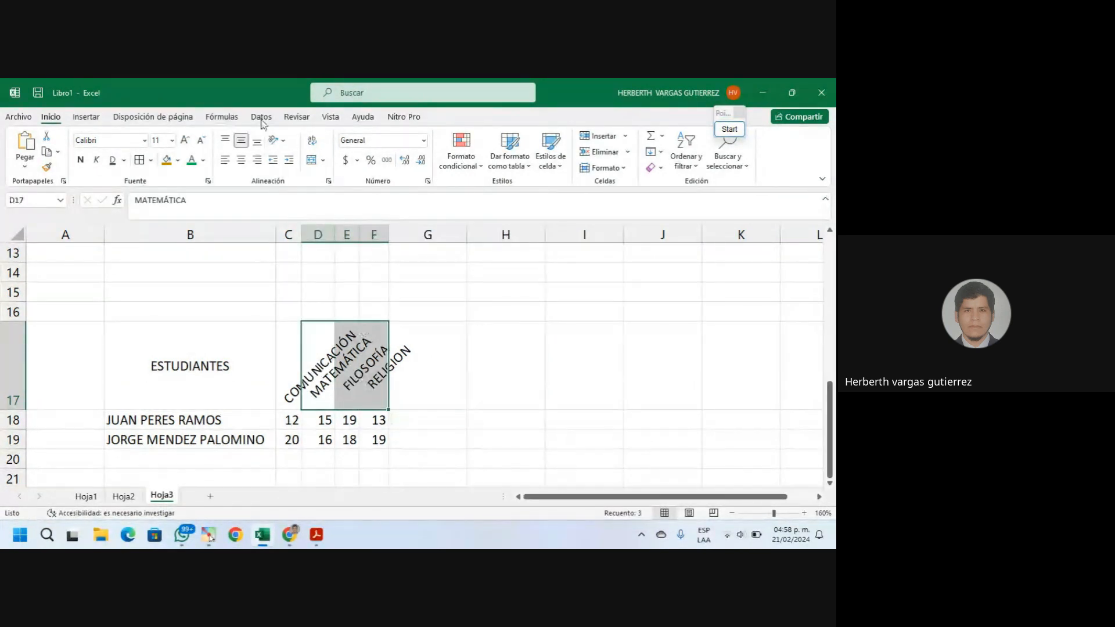
pyautogui.click(283, 140)
pyautogui.click(306, 181)
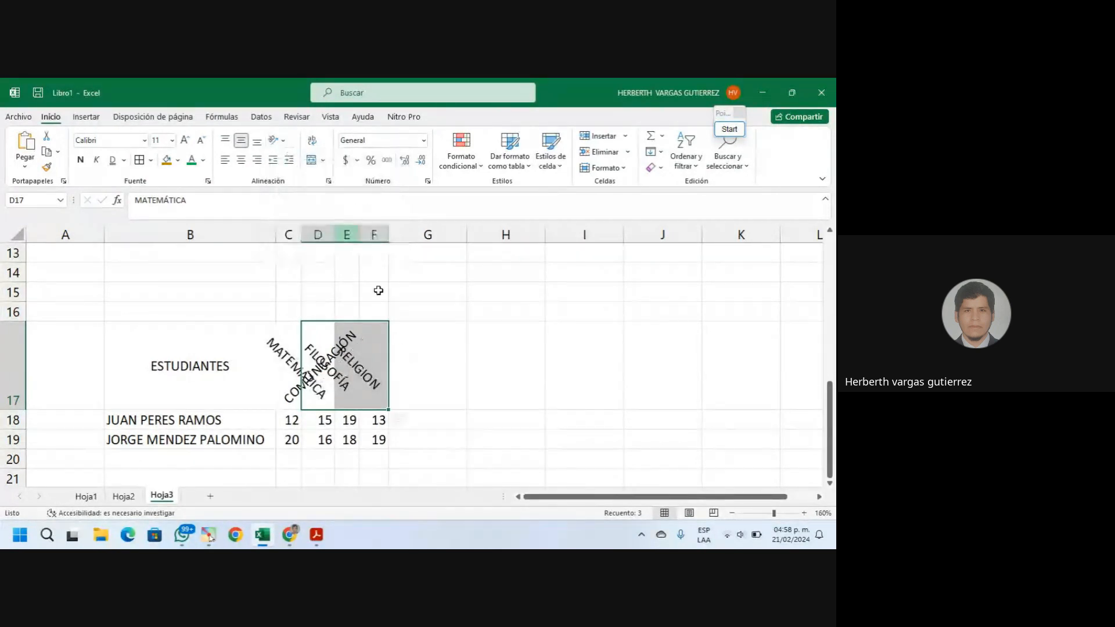
pyautogui.click(292, 388)
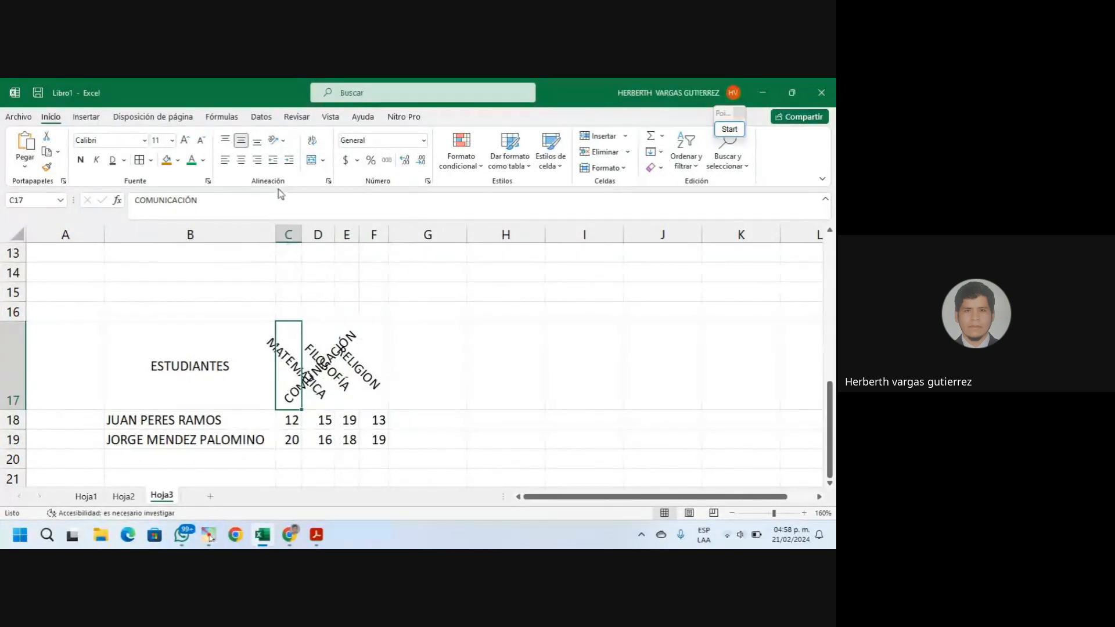
pyautogui.click(278, 139)
pyautogui.click(302, 173)
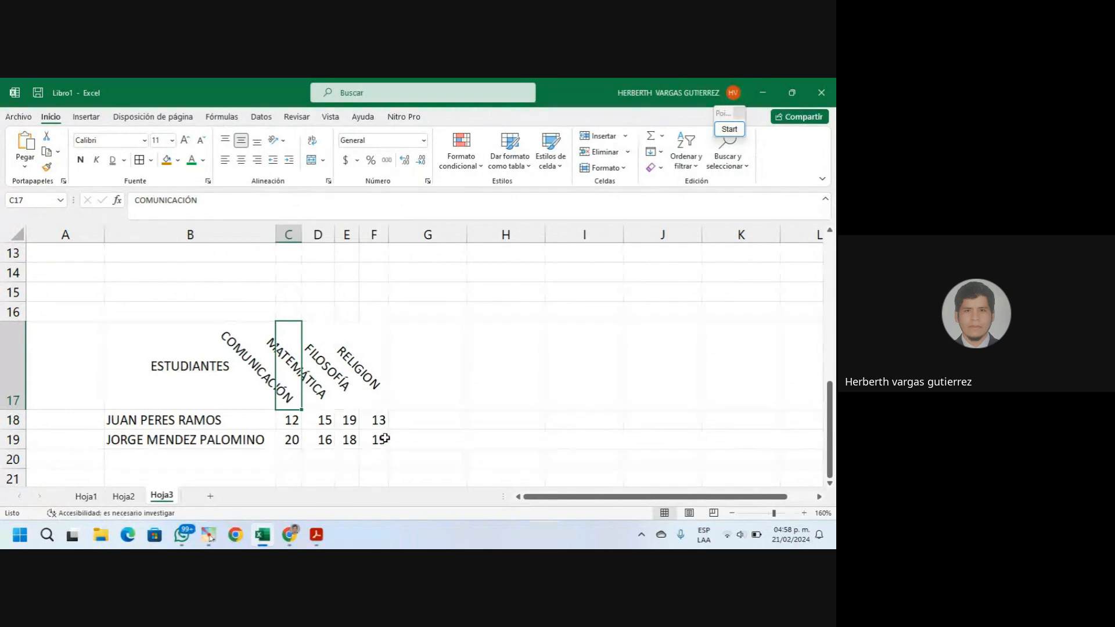
pyautogui.click(403, 435)
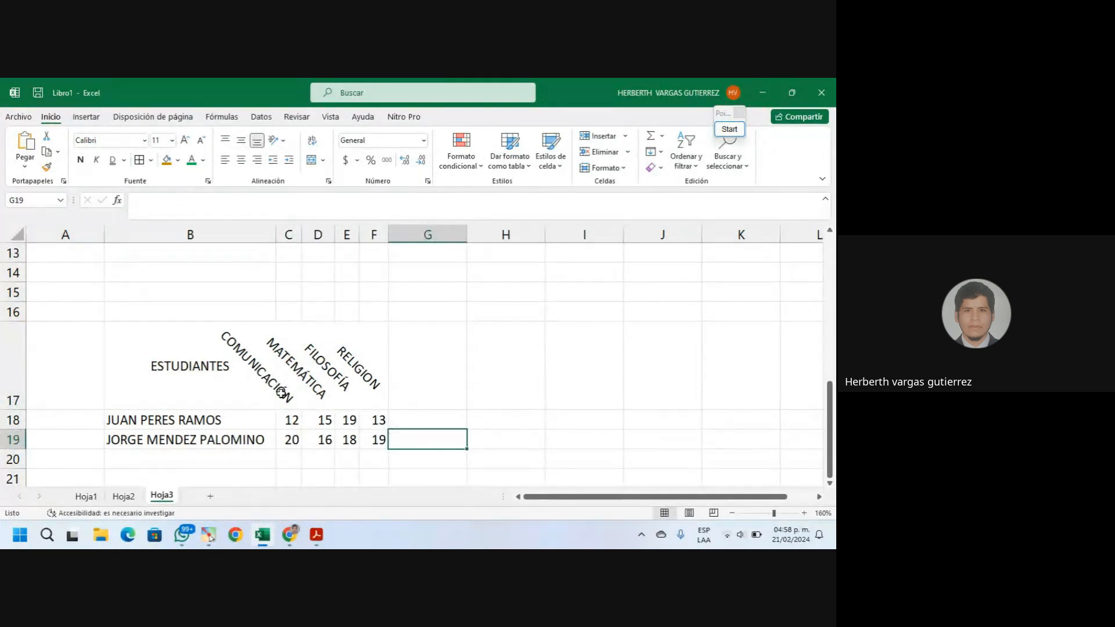
# Switch the subject headings in C17:F17 to vertical text with stacked letters and view the table with them
pyautogui.moveTo(281, 393); pyautogui.dragTo(375, 384)
pyautogui.click(286, 143)
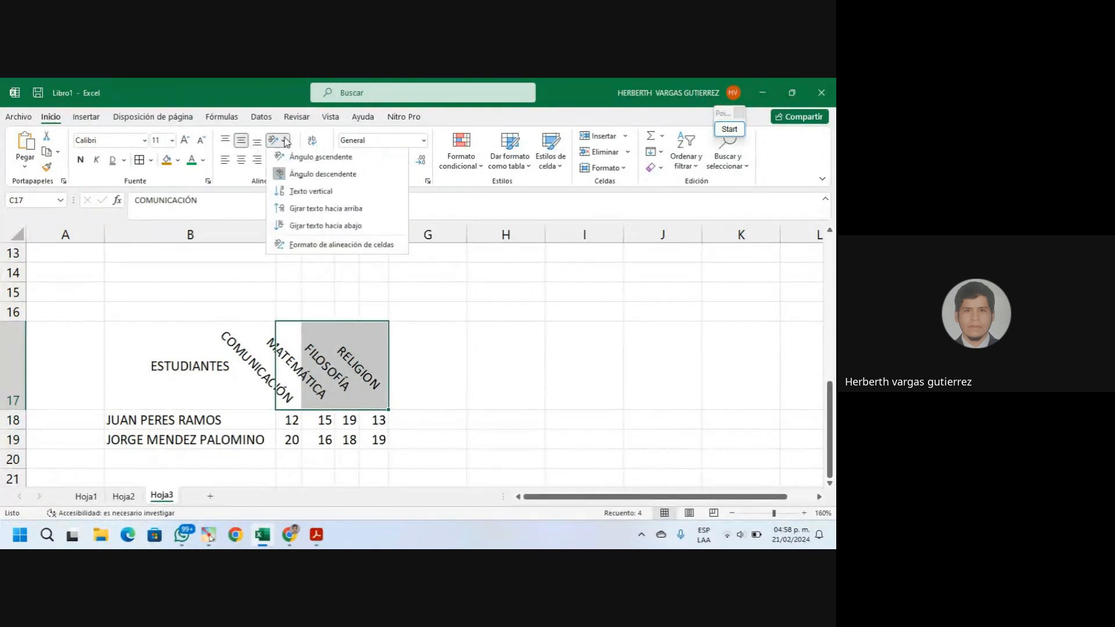
pyautogui.click(305, 192)
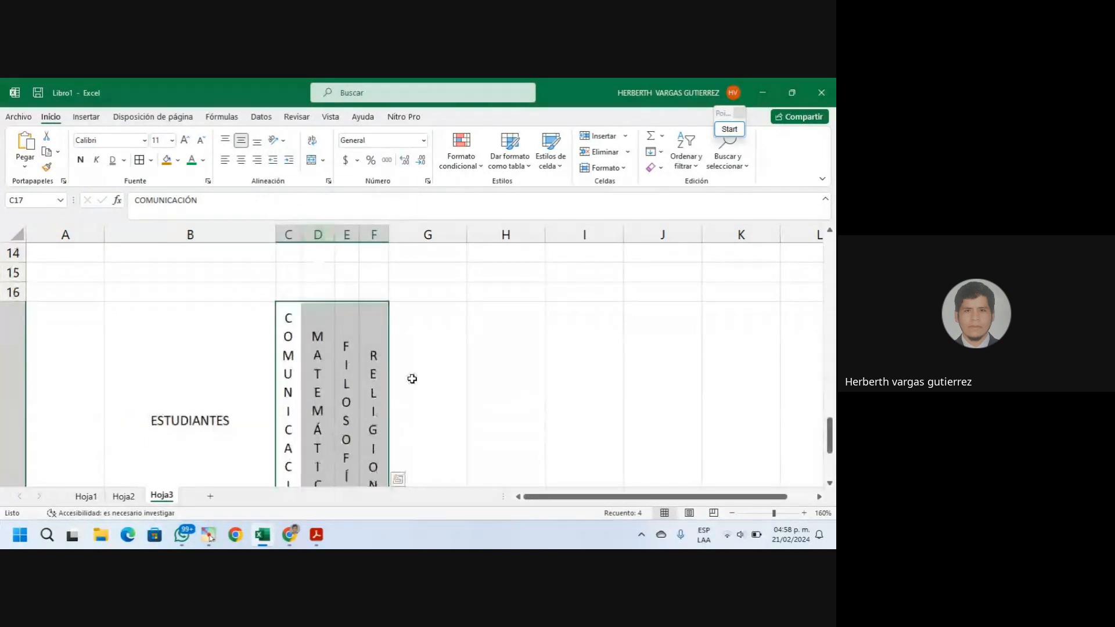
pyautogui.scroll(-1, 412, 379)
pyautogui.scroll(-1, 412, 379)
pyautogui.scroll(1, 412, 379)
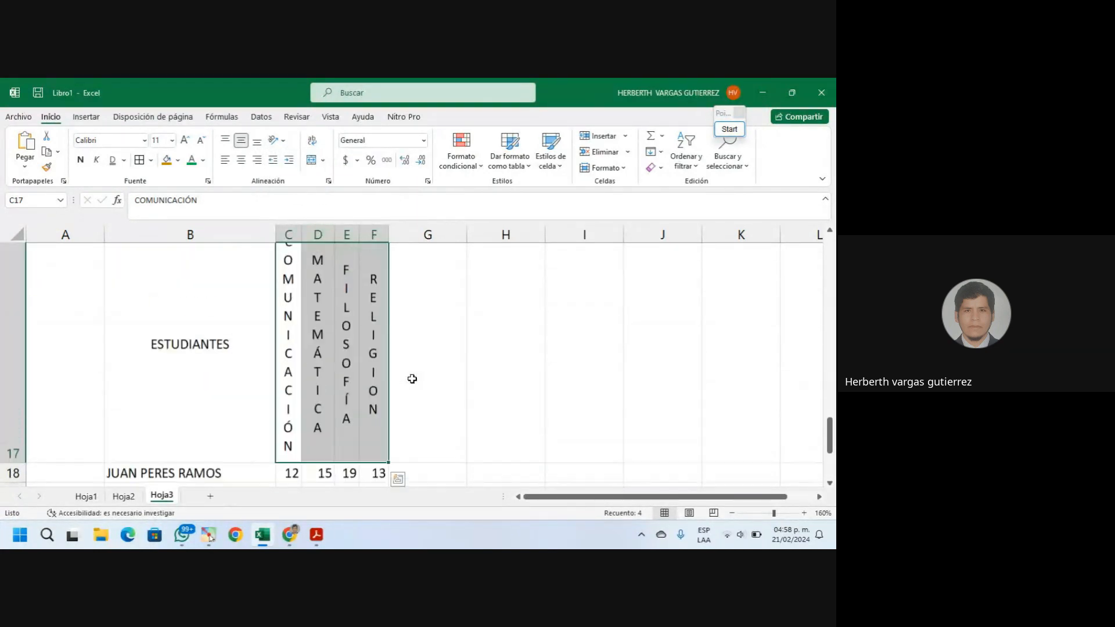
pyautogui.scroll(-1, 412, 379)
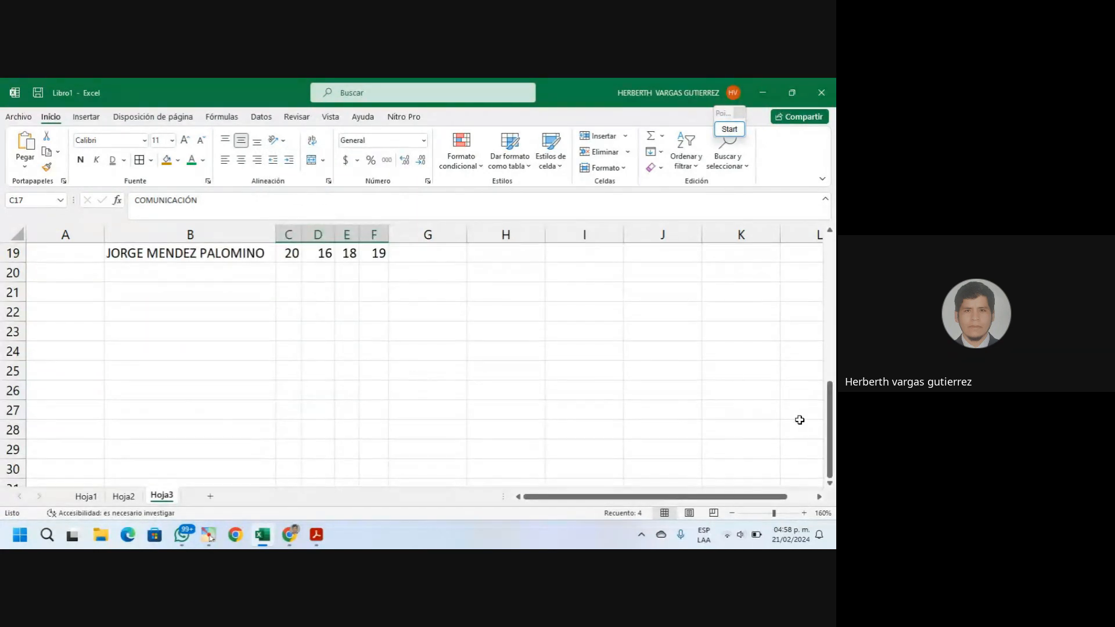
pyautogui.scroll(2, 828, 422)
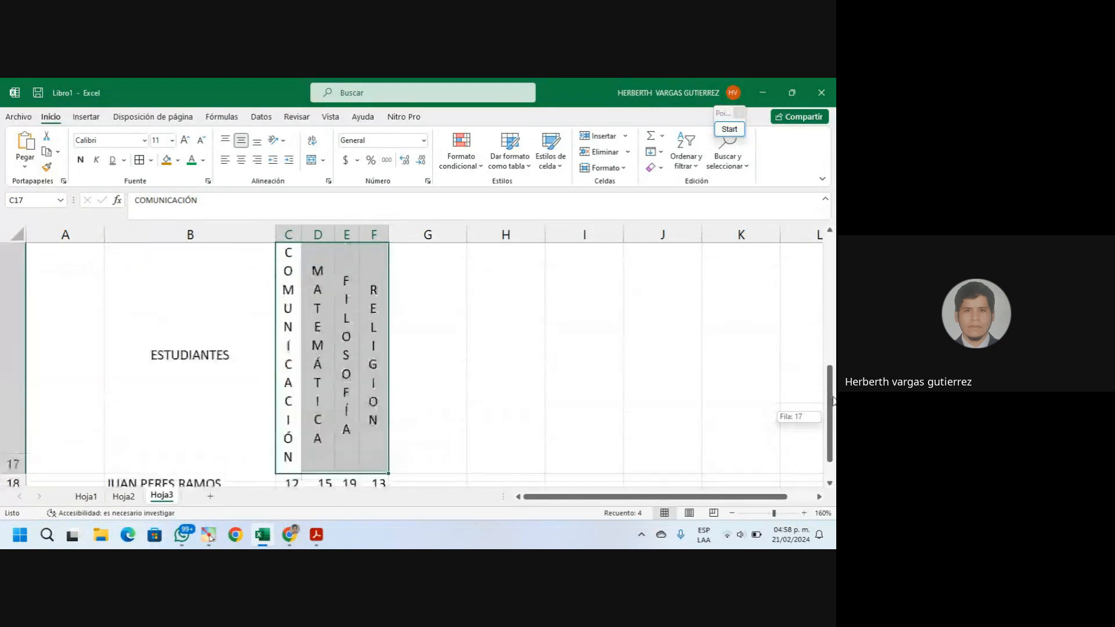
pyautogui.scroll(-1, 487, 278)
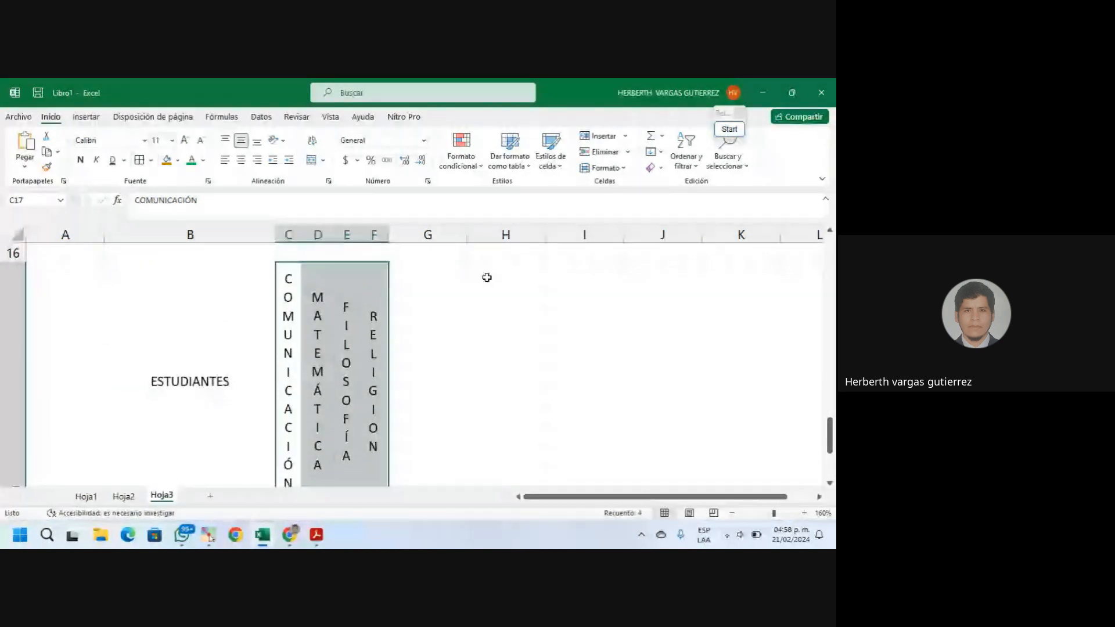
# Rotate the text of the four subject headings in C17:F17 downward
pyautogui.click(278, 140)
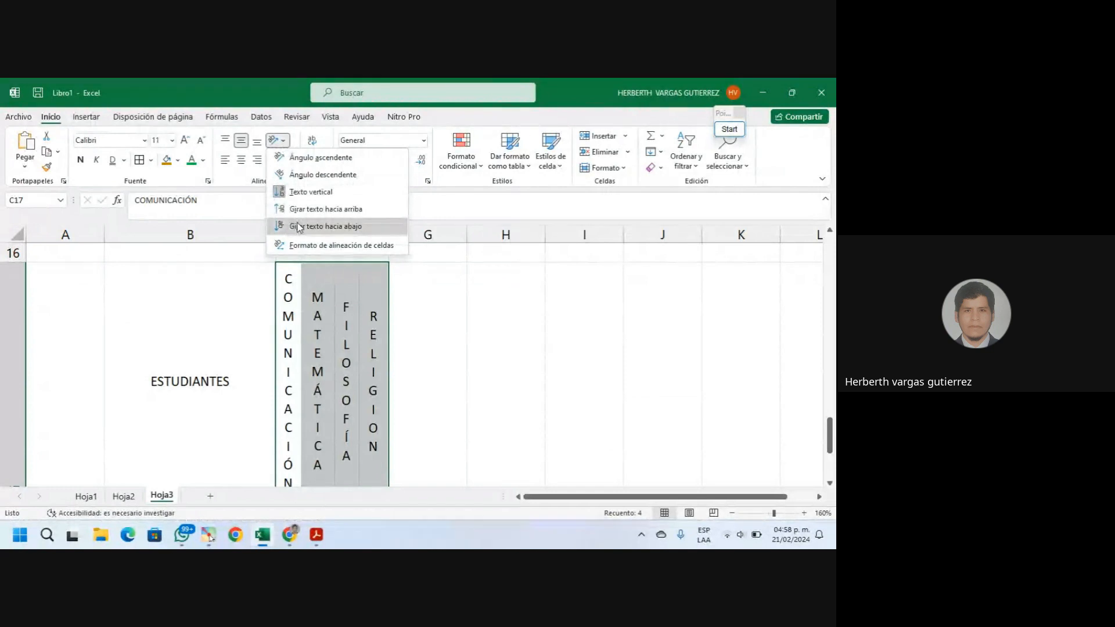
pyautogui.click(297, 227)
pyautogui.scroll(1, 373, 338)
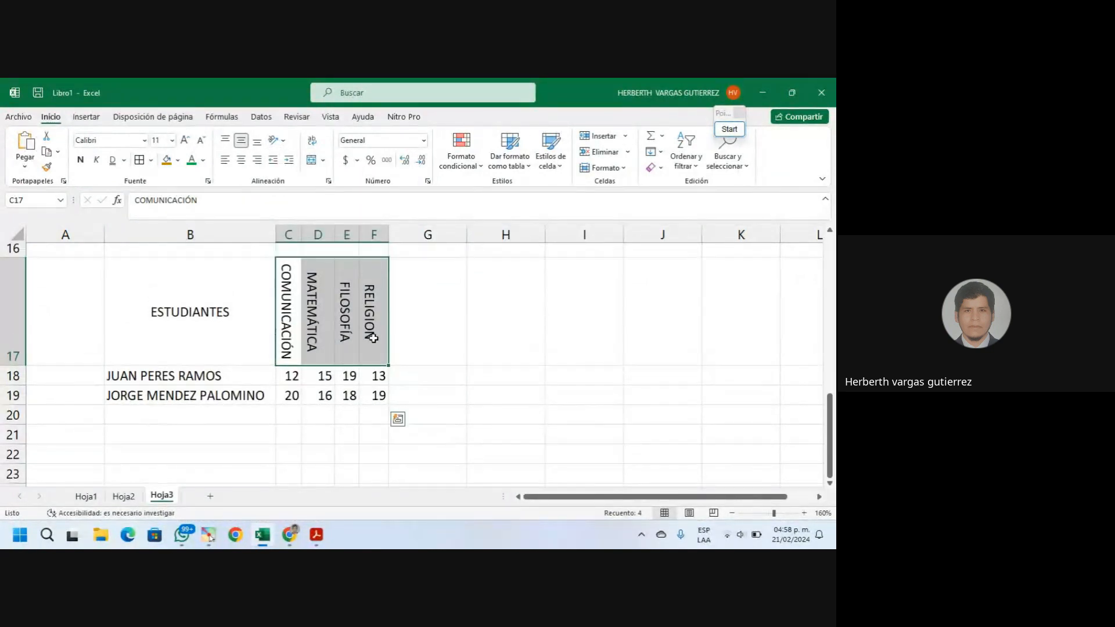
pyautogui.scroll(2, 373, 338)
pyautogui.scroll(-1, 349, 341)
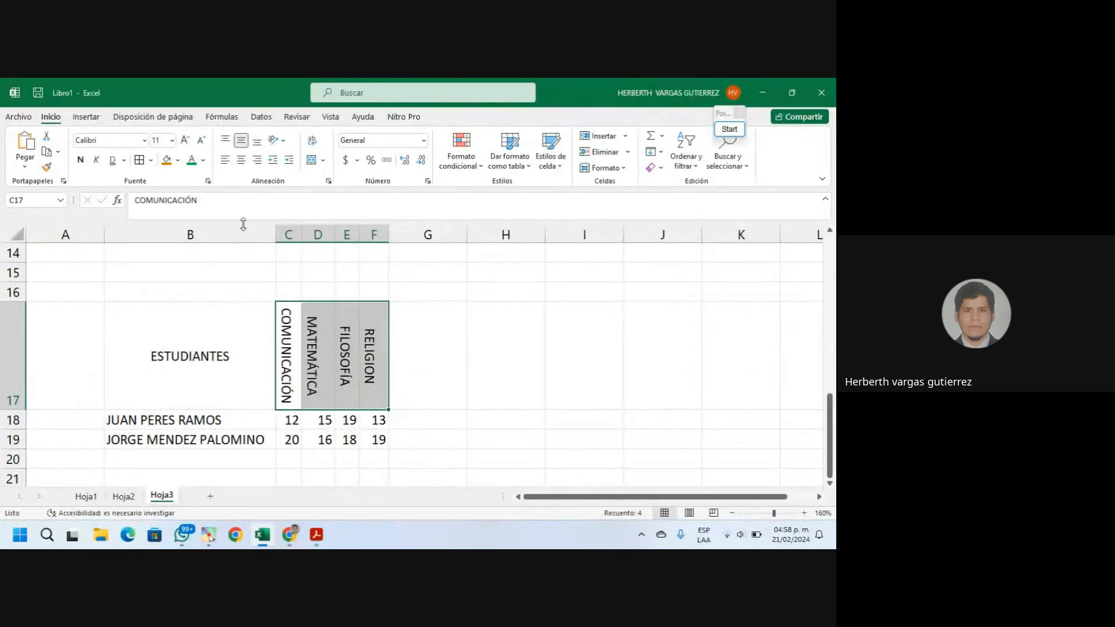
# Compare the HOLA 1 to HOLA 5 orientation samples in row 3 with the subject headings in row 17
pyautogui.click(284, 143)
pyautogui.press('Escape')
pyautogui.scroll(5, 493, 407)
pyautogui.click(168, 364)
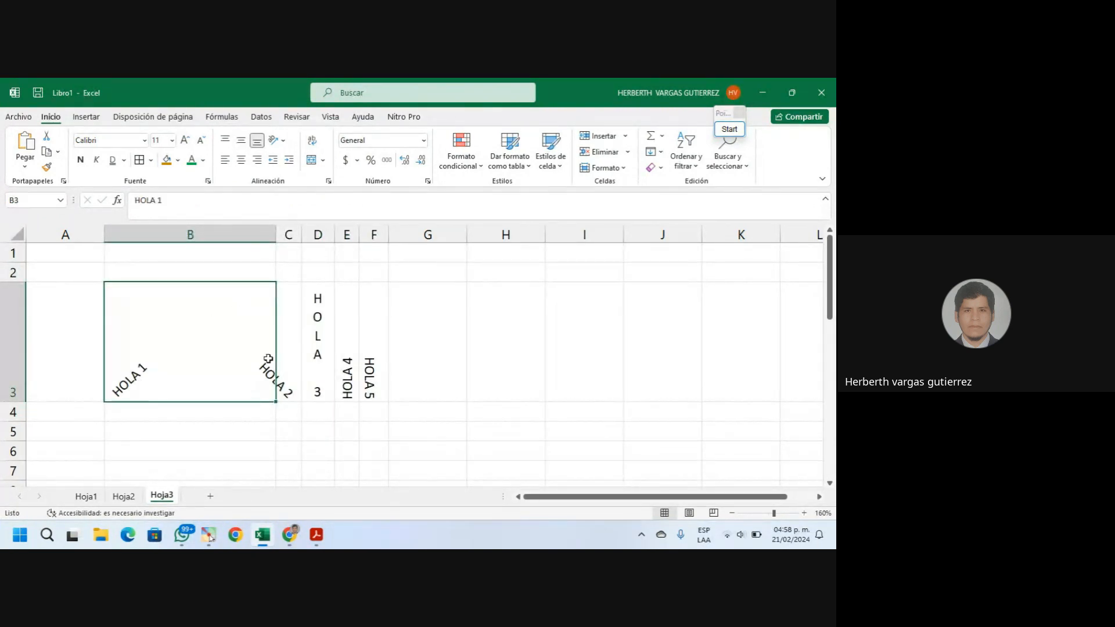
pyautogui.click(285, 383)
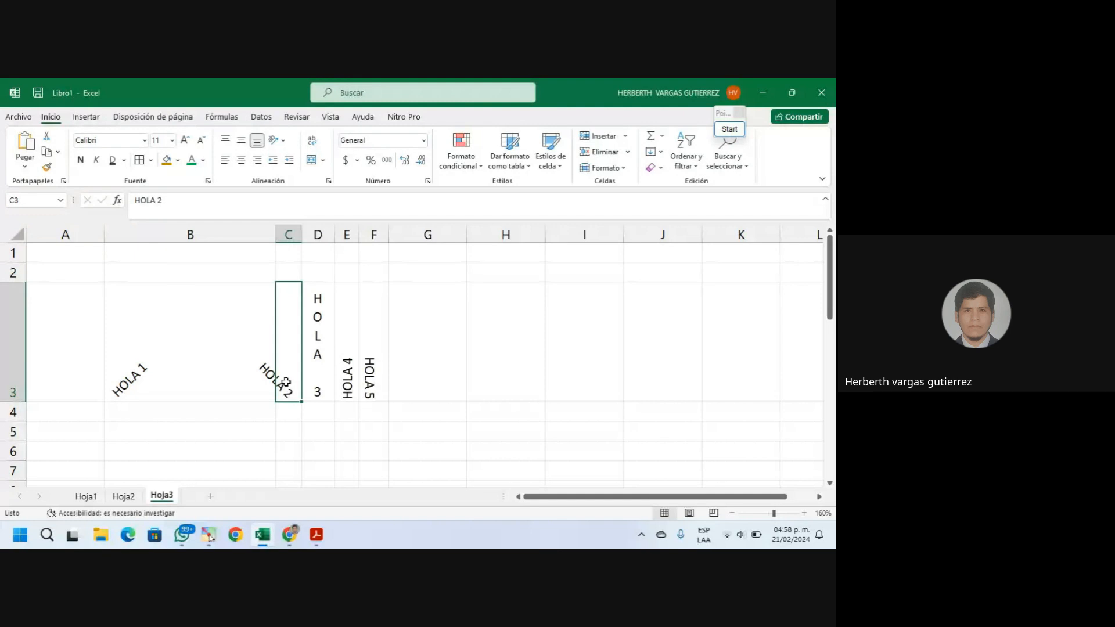
pyautogui.click(317, 348)
pyautogui.click(373, 346)
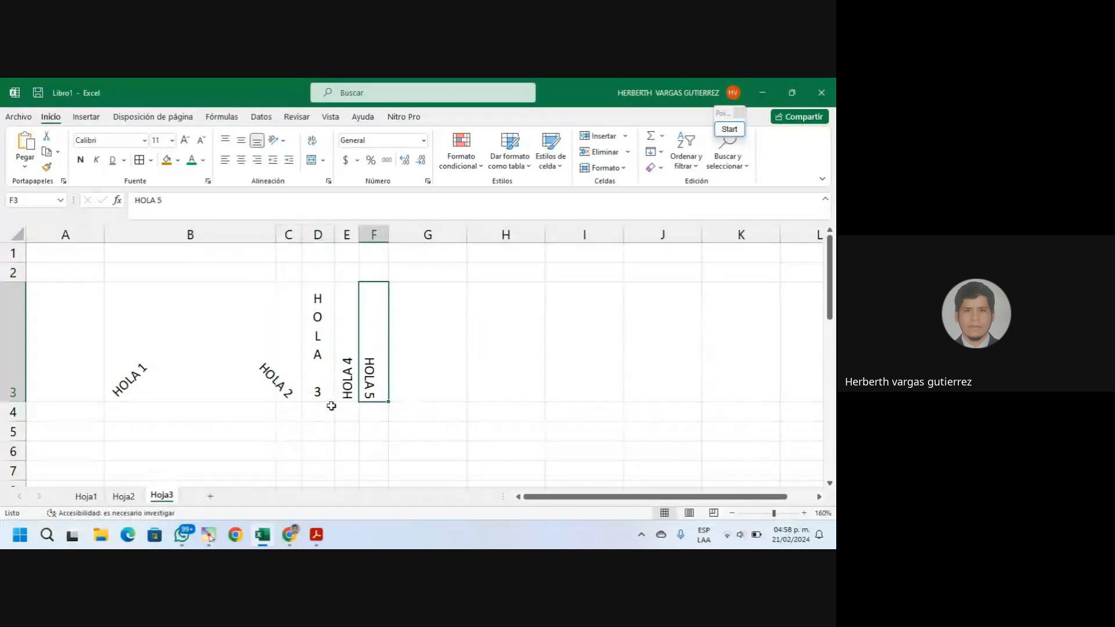
pyautogui.scroll(-2, 341, 403)
pyautogui.scroll(-2, 542, 405)
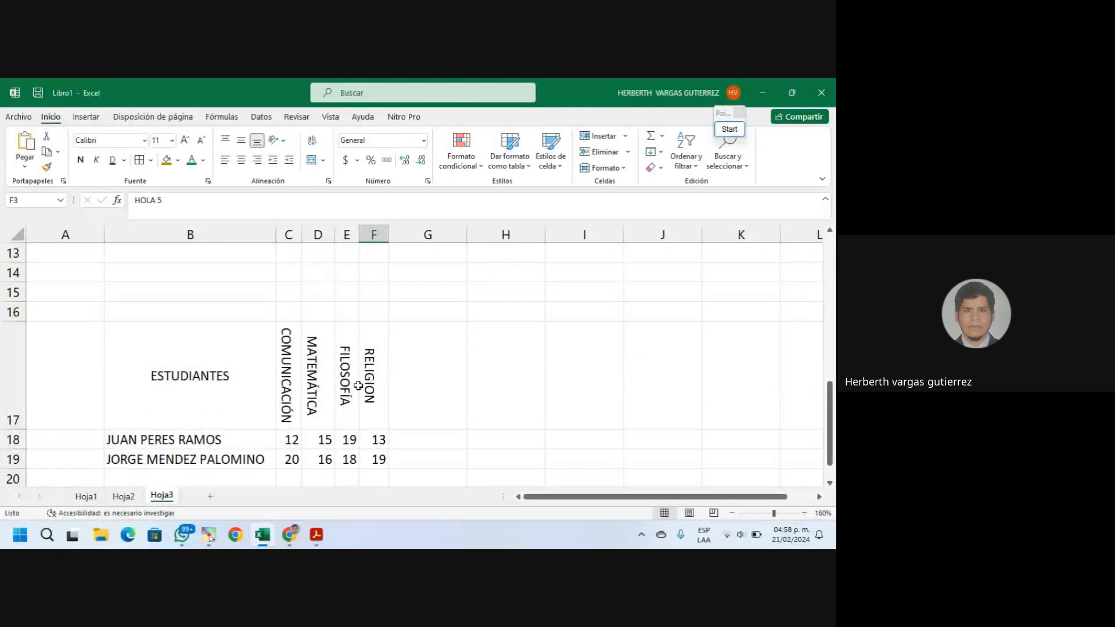
pyautogui.click(280, 376)
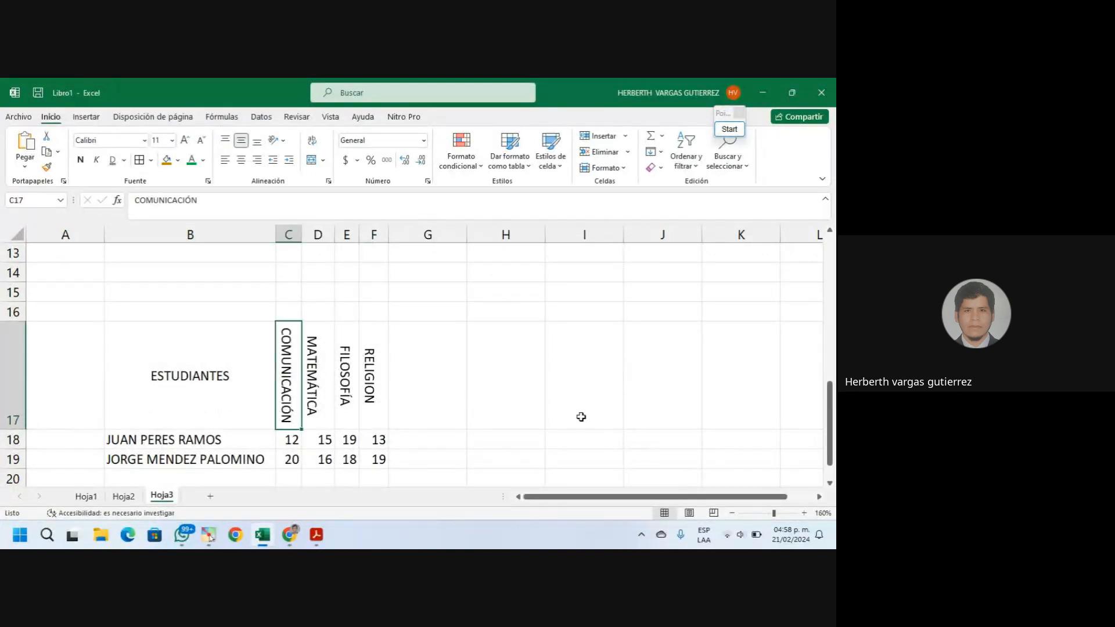
pyautogui.scroll(-2, 511, 406)
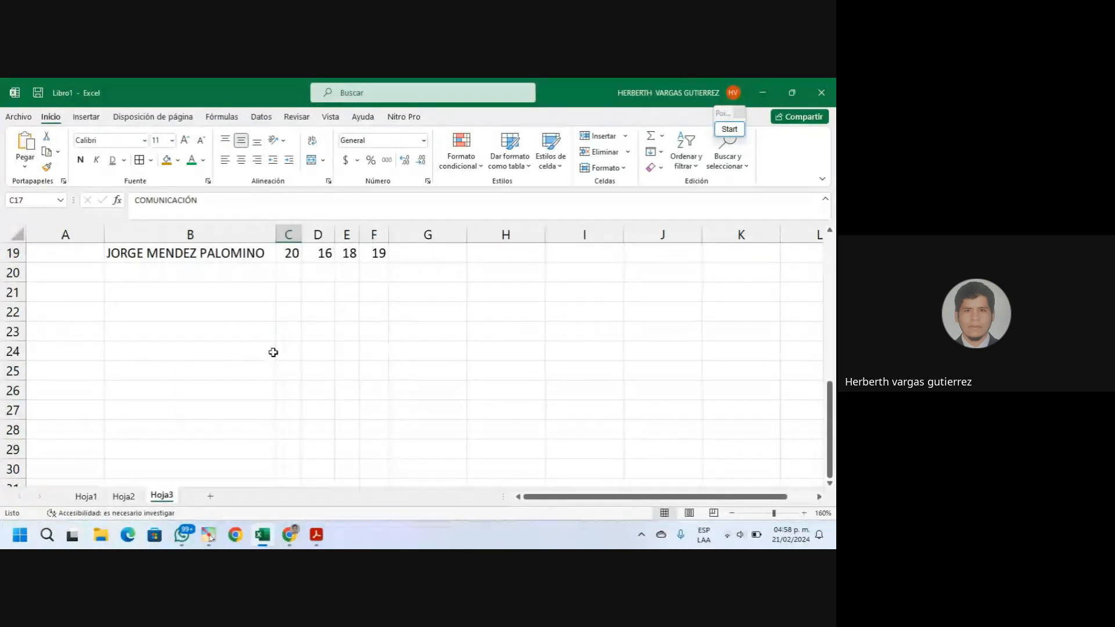
pyautogui.scroll(1, 274, 350)
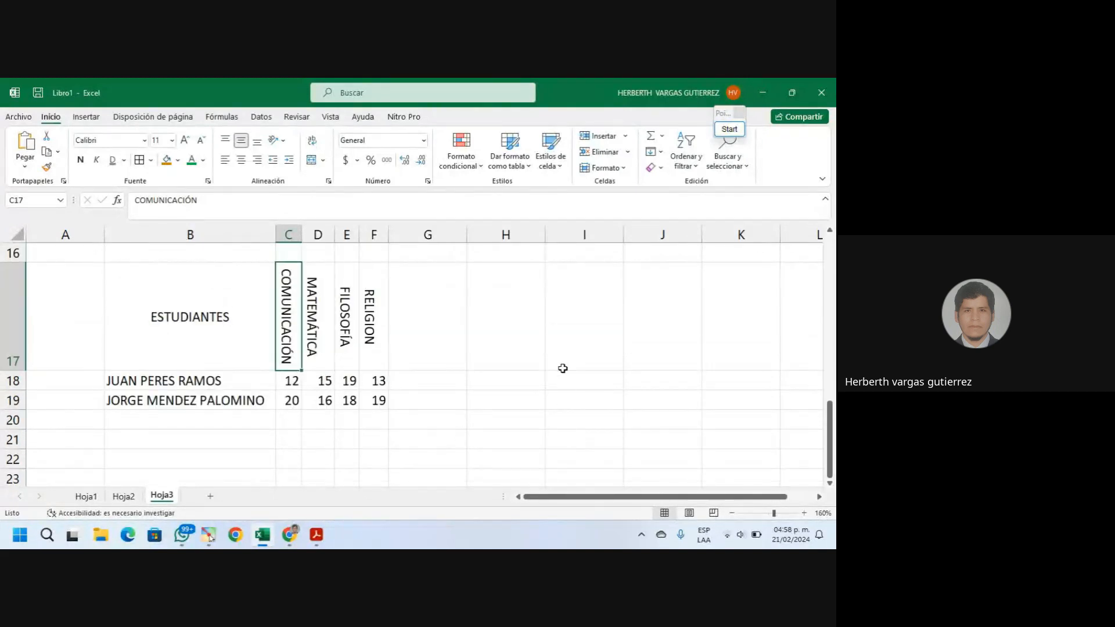
pyautogui.click(557, 350)
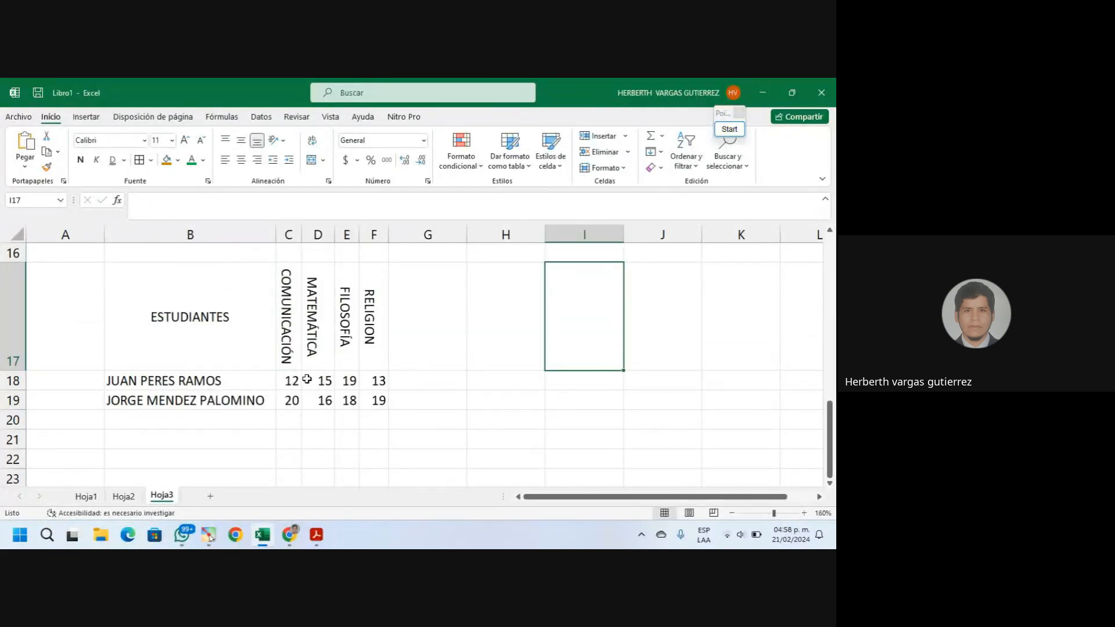
pyautogui.scroll(-3, 494, 437)
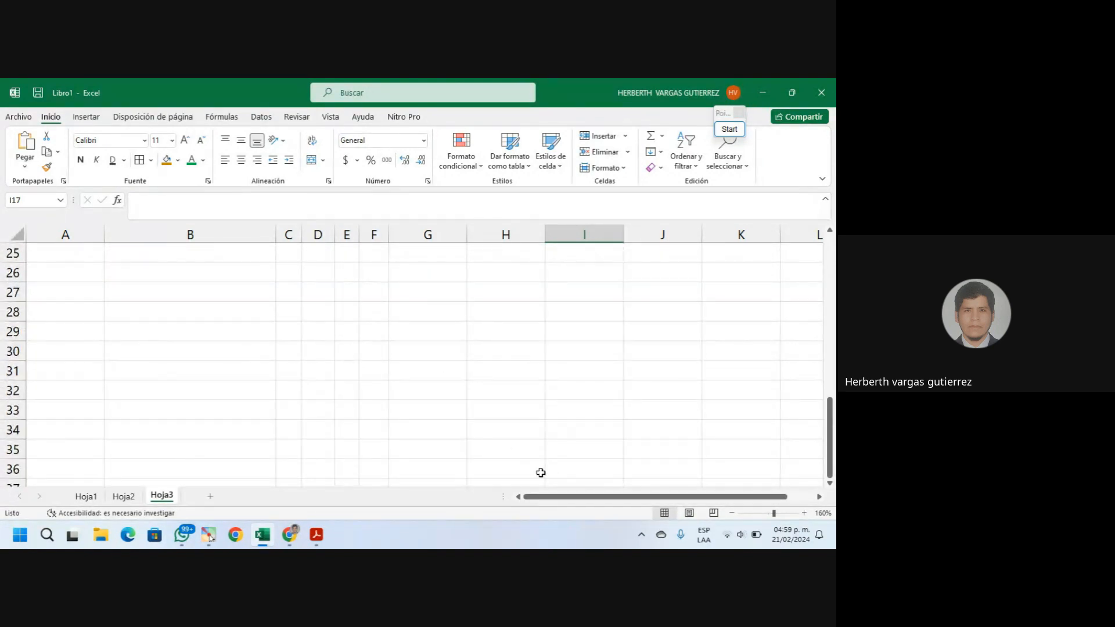
pyautogui.moveTo(562, 500); pyautogui.dragTo(637, 496)
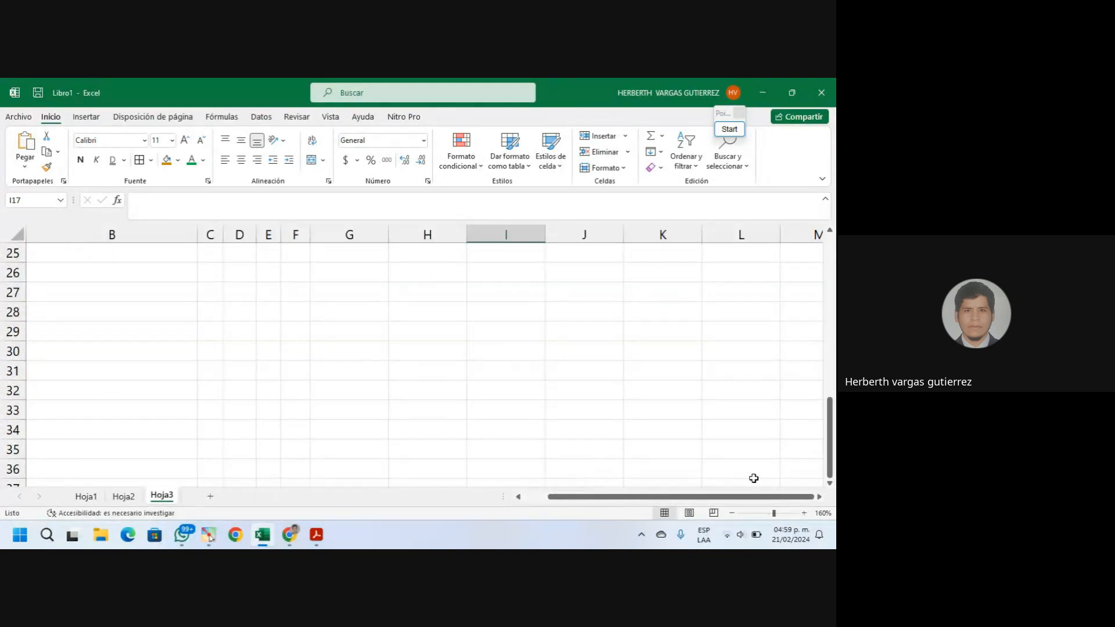
pyautogui.click(821, 495)
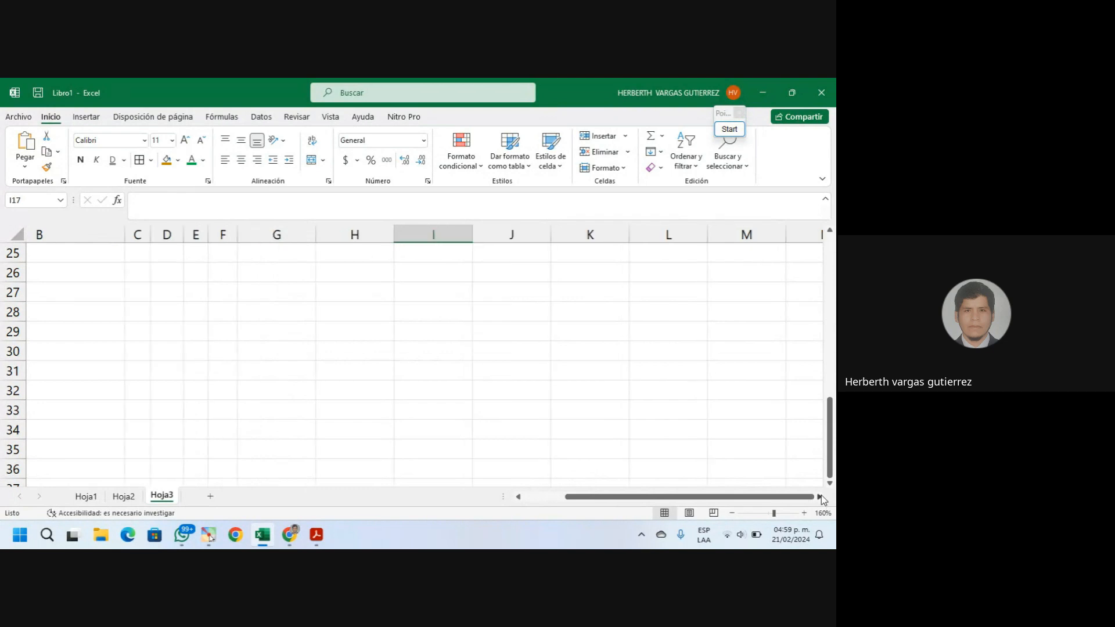
# Enter COMUNICACIÓN in cell I18 and autofit column I to the word
pyautogui.click(821, 495)
pyautogui.click(820, 495)
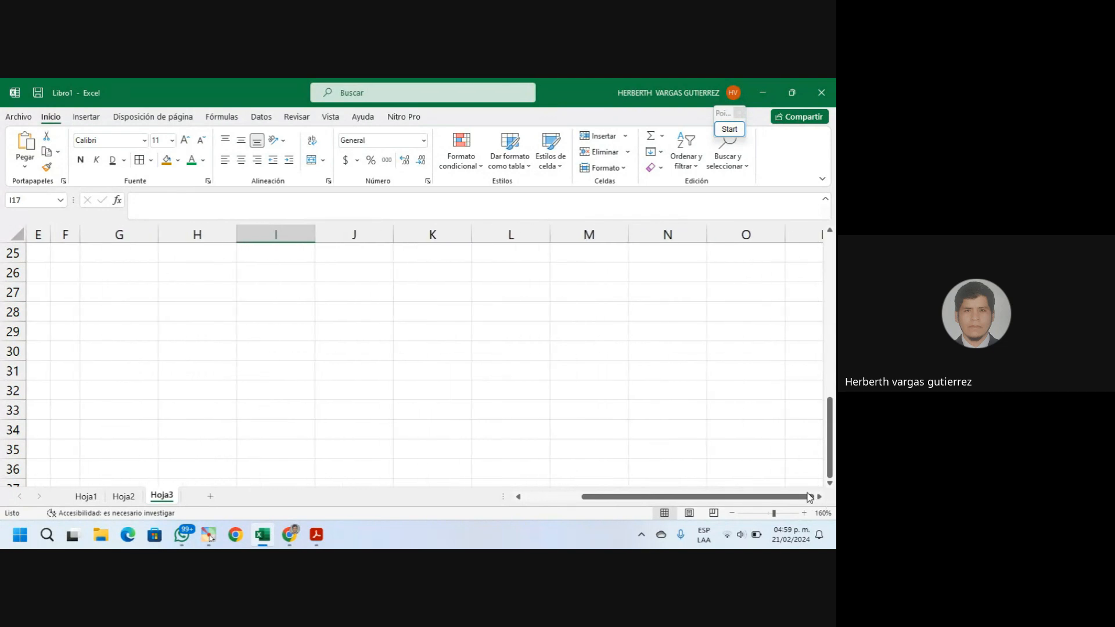
pyautogui.scroll(5, 592, 442)
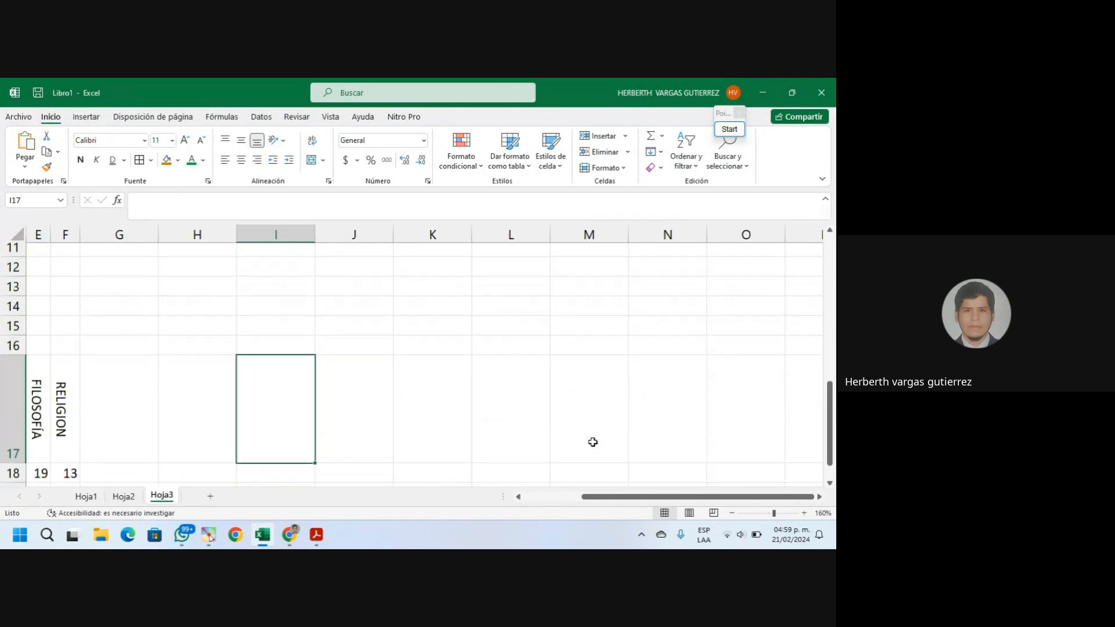
pyautogui.scroll(-2, 575, 473)
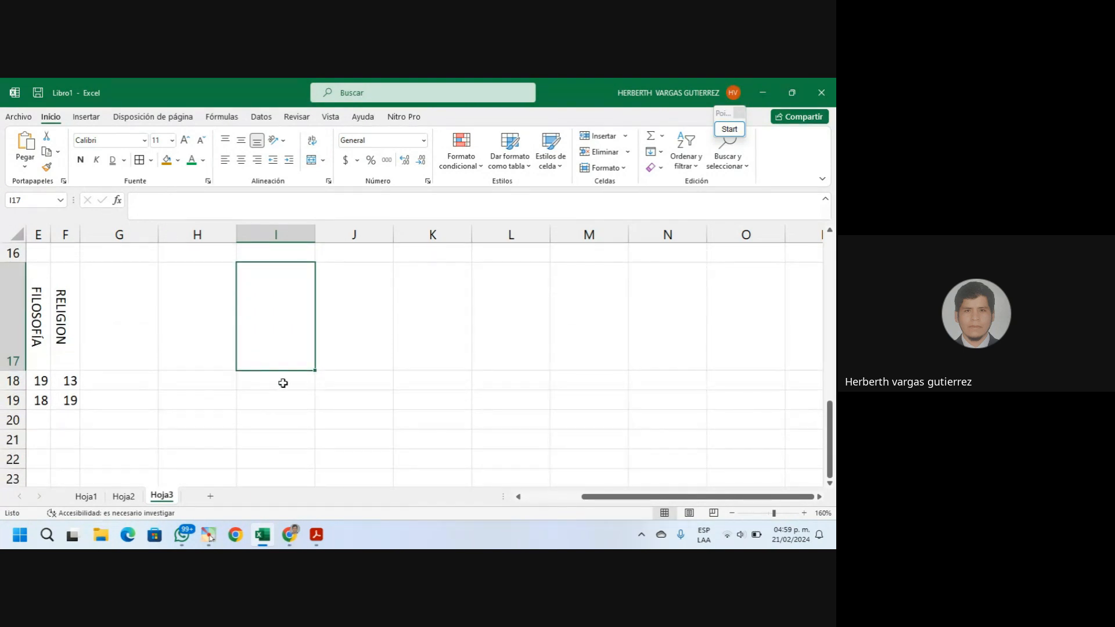
pyautogui.click(283, 383)
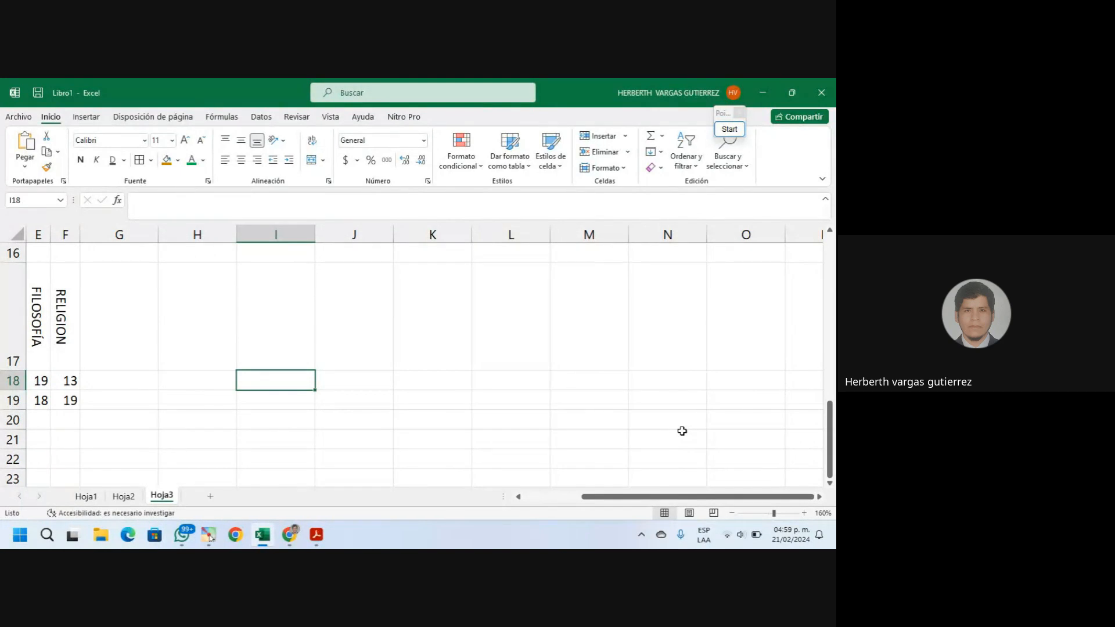
pyautogui.write('C')
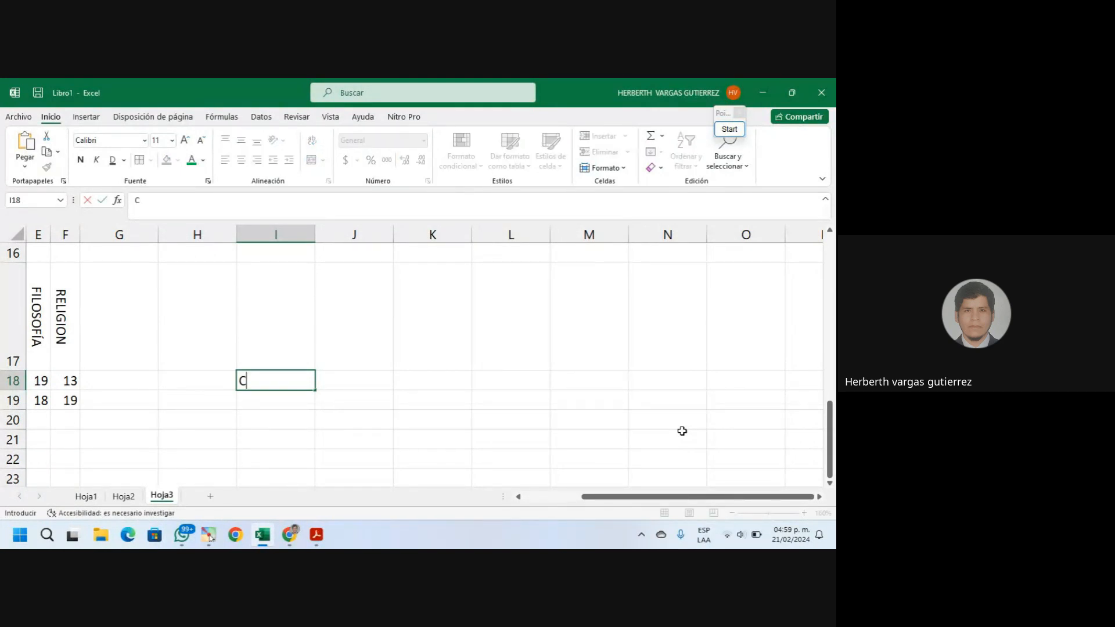
pyautogui.write('OMUNICACI')
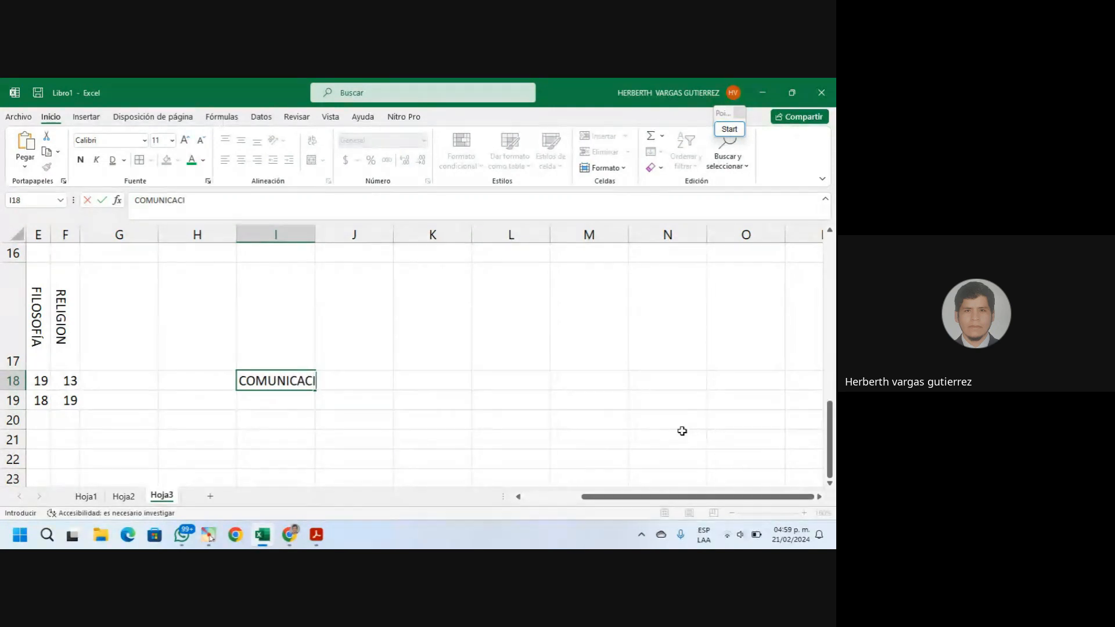
pyautogui.write('ÓN')
pyautogui.press('Return')
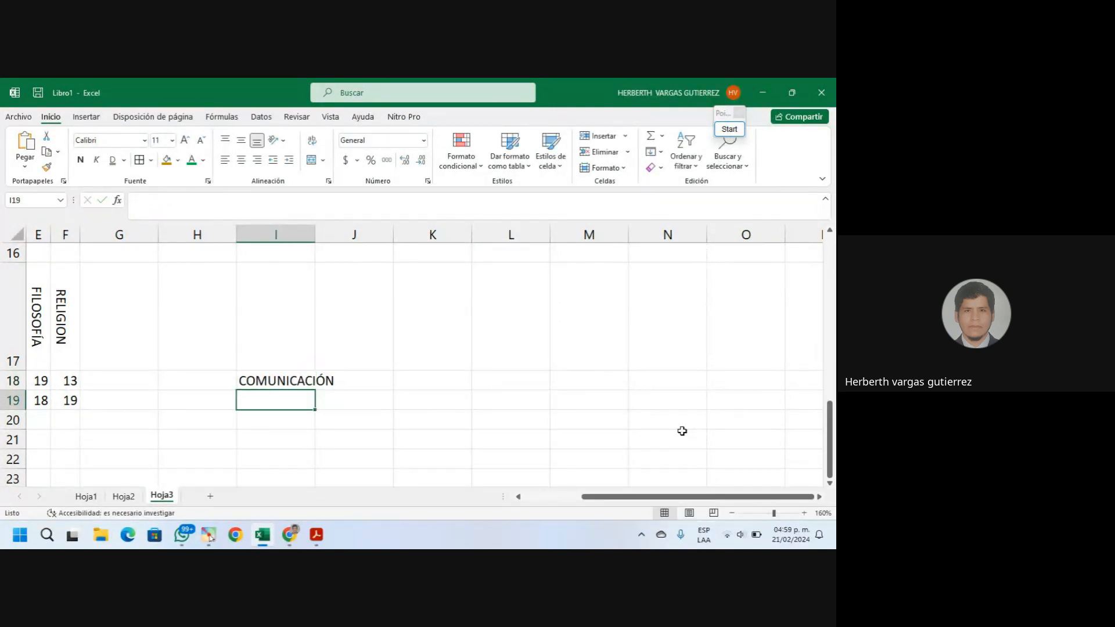
pyautogui.doubleClick(316, 241)
# Apply the ascending angle text orientation to COMUNICACIÓN in I18
pyautogui.click(321, 381)
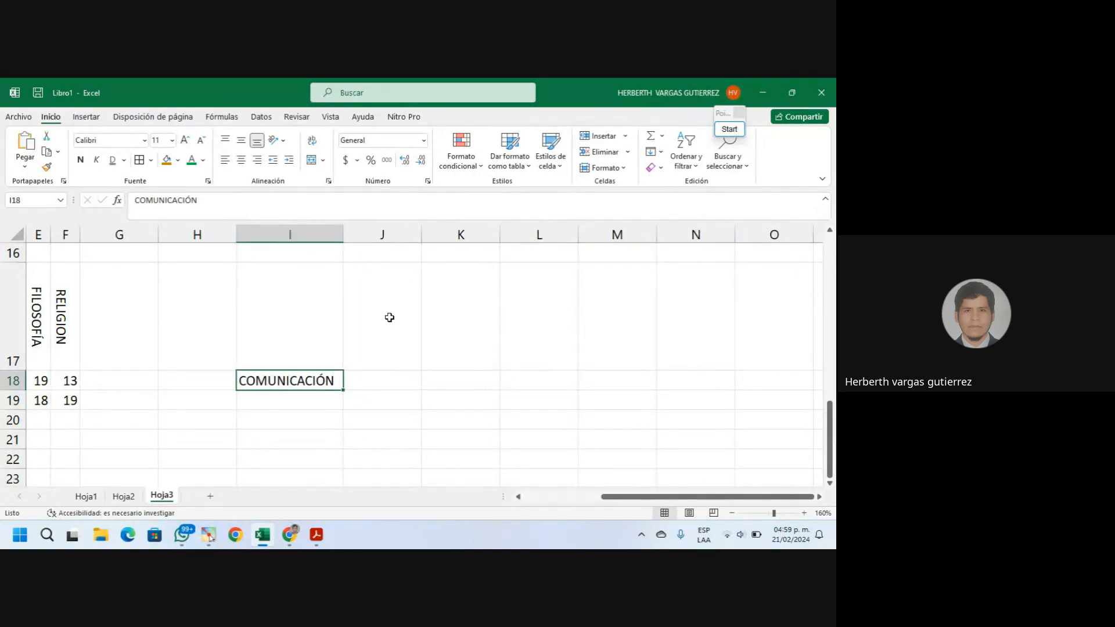
pyautogui.click(278, 140)
pyautogui.click(316, 165)
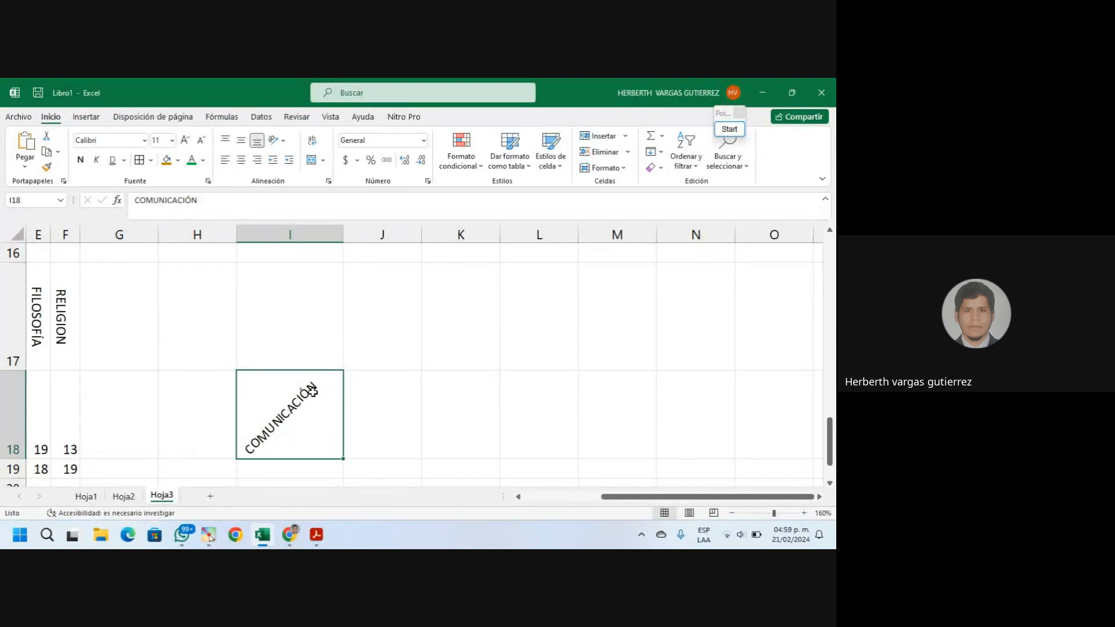
# Set the text orientation of I18 to 15 degrees in the cell alignment format and narrow column I slightly
pyautogui.click(282, 146)
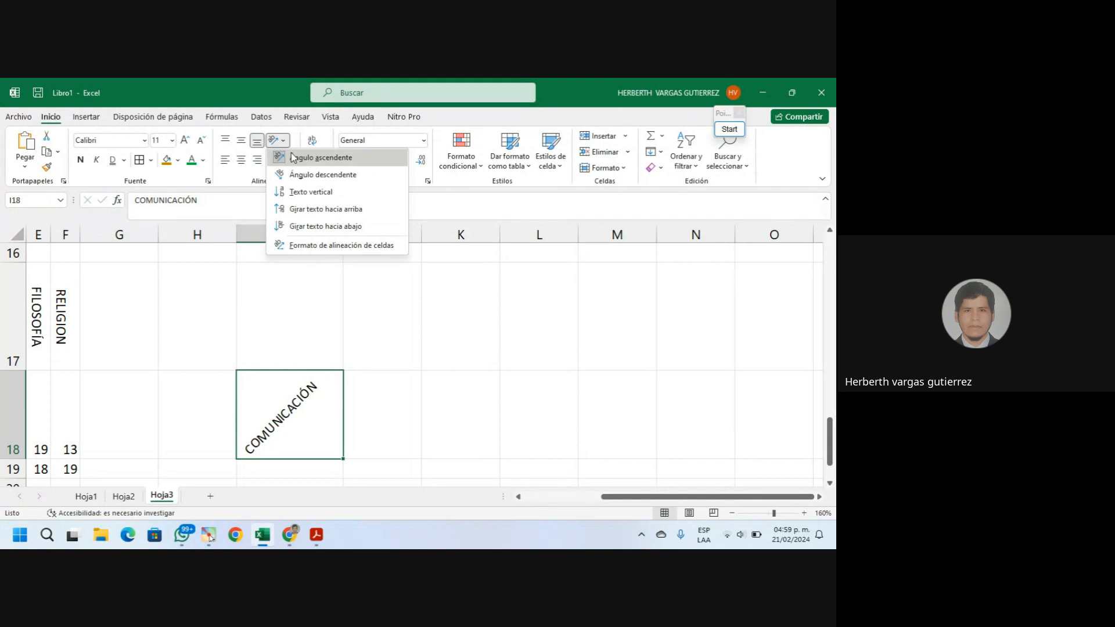
pyautogui.click(312, 247)
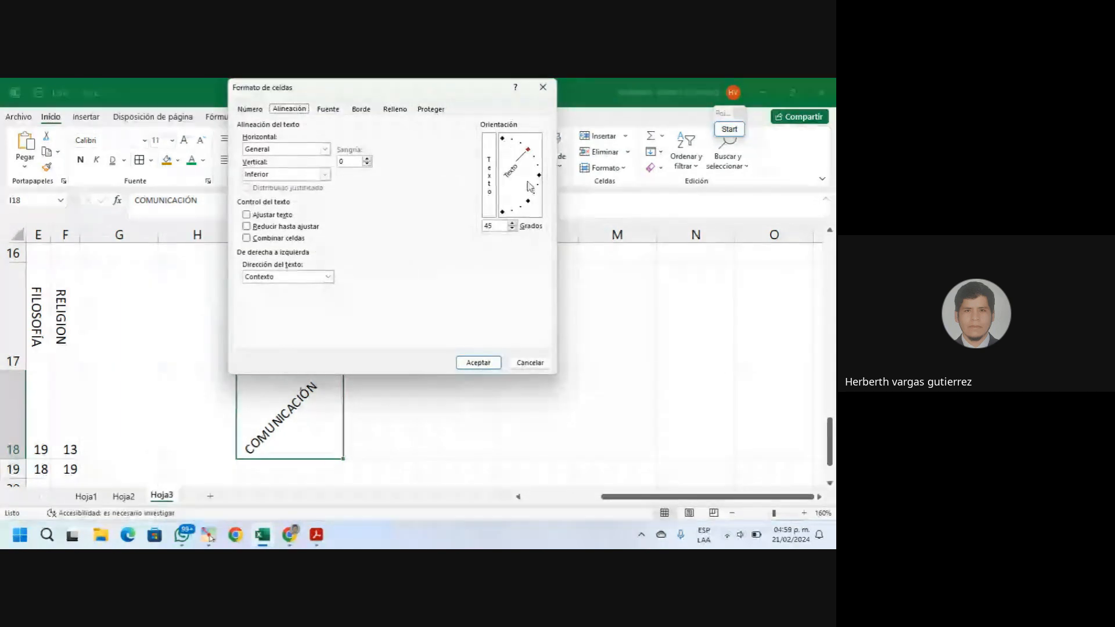
pyautogui.click(534, 161)
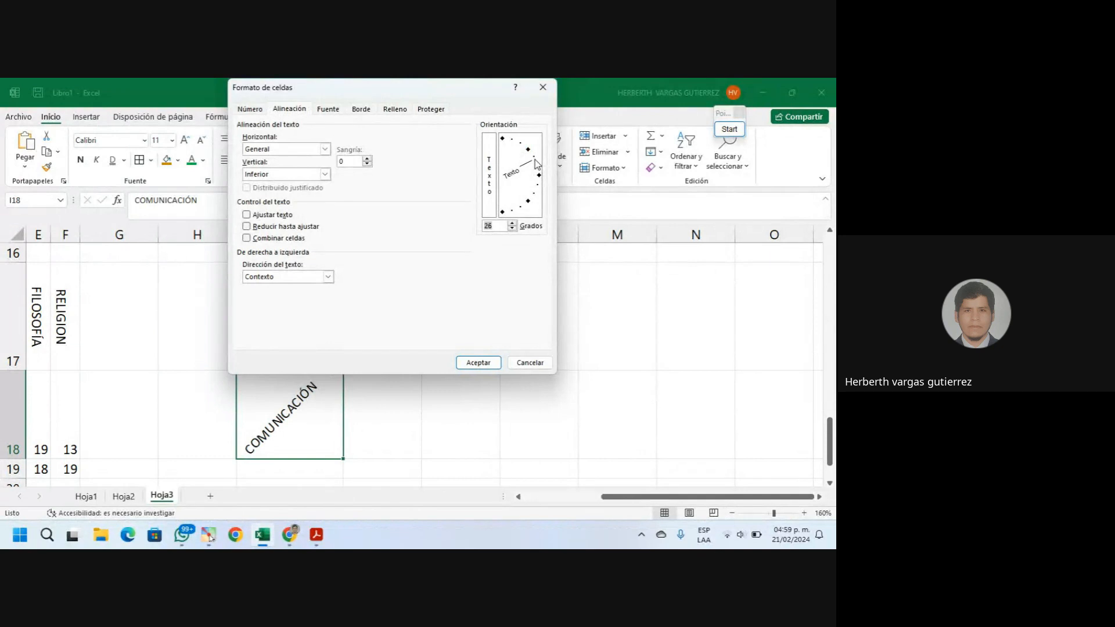
pyautogui.click(537, 165)
pyautogui.click(527, 150)
pyautogui.click(538, 170)
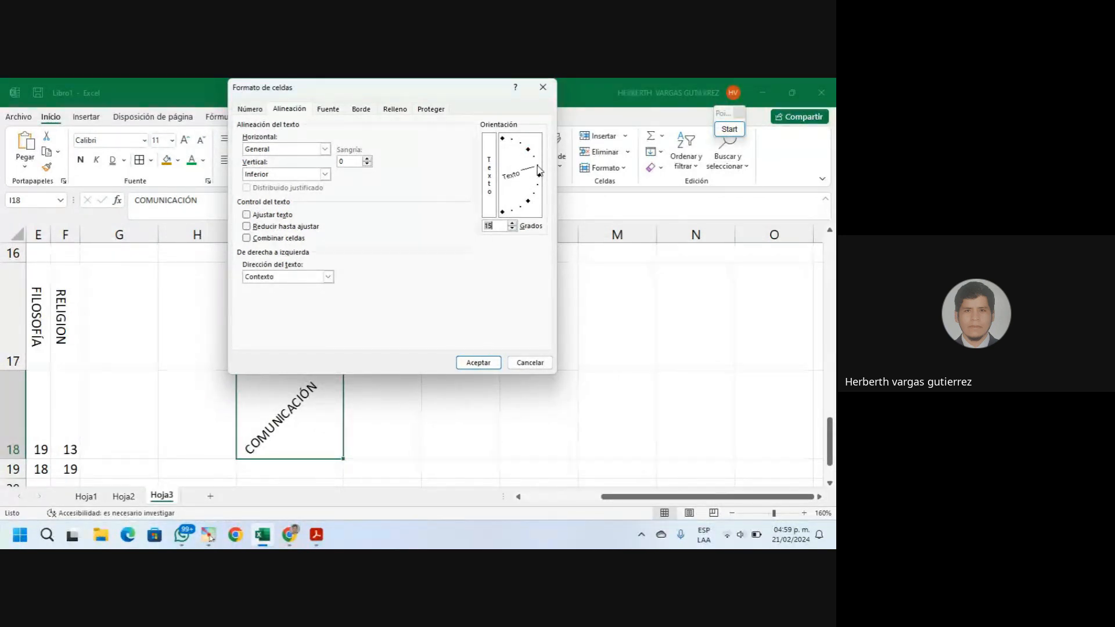
pyautogui.click(489, 363)
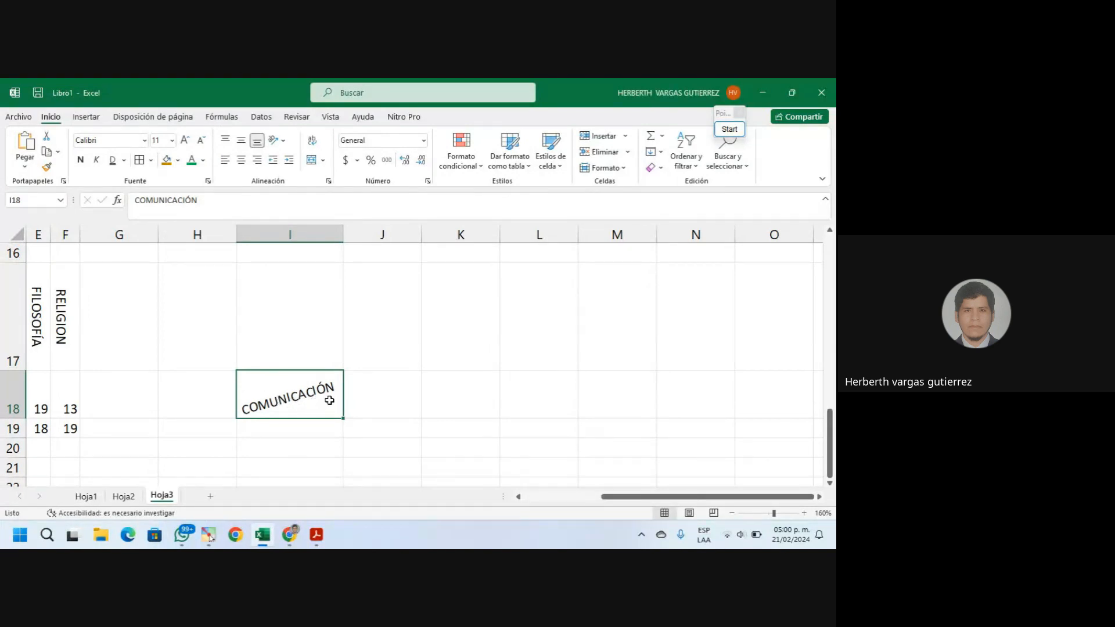
pyautogui.moveTo(342, 231); pyautogui.dragTo(336, 233)
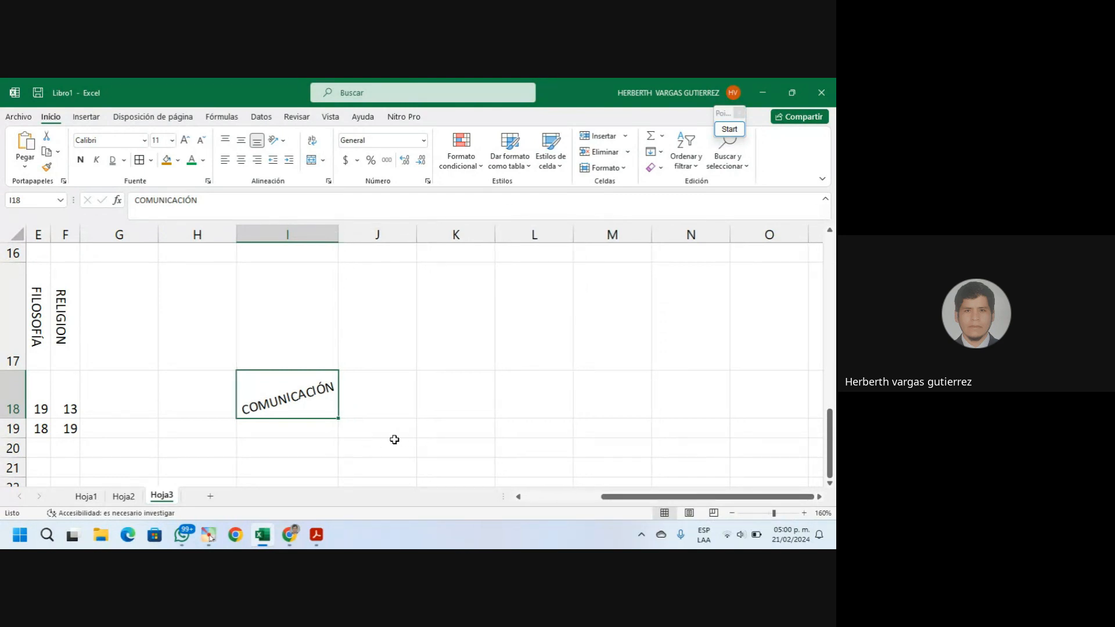
# Set the text orientation of COMUNICACIÓN in I18 to -15 degrees in the cell alignment format
pyautogui.click(388, 423)
pyautogui.click(290, 398)
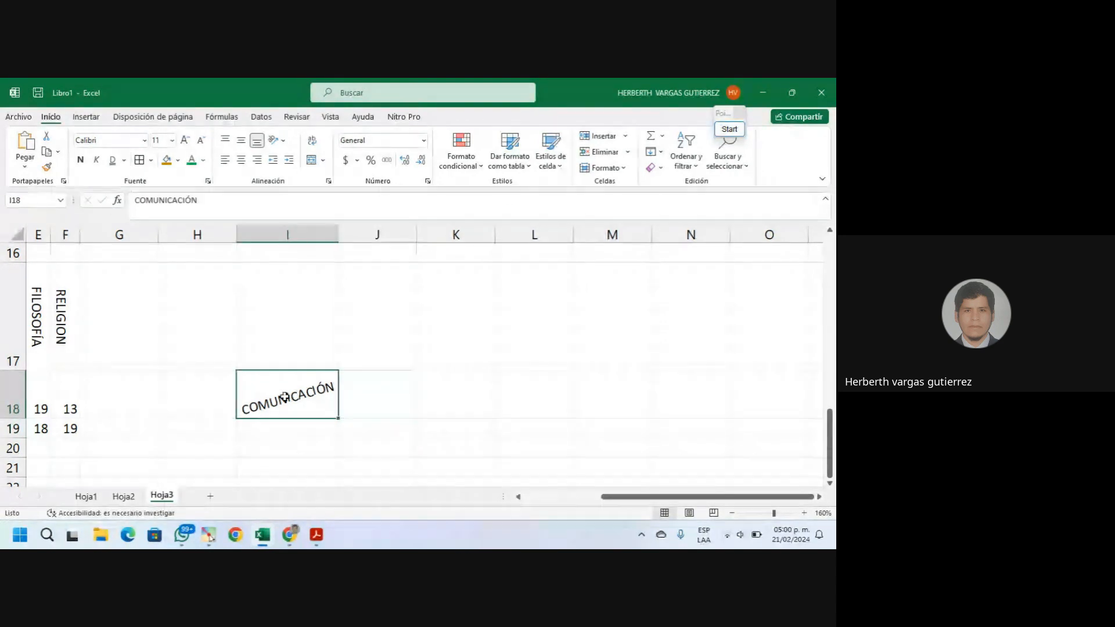
pyautogui.click(283, 143)
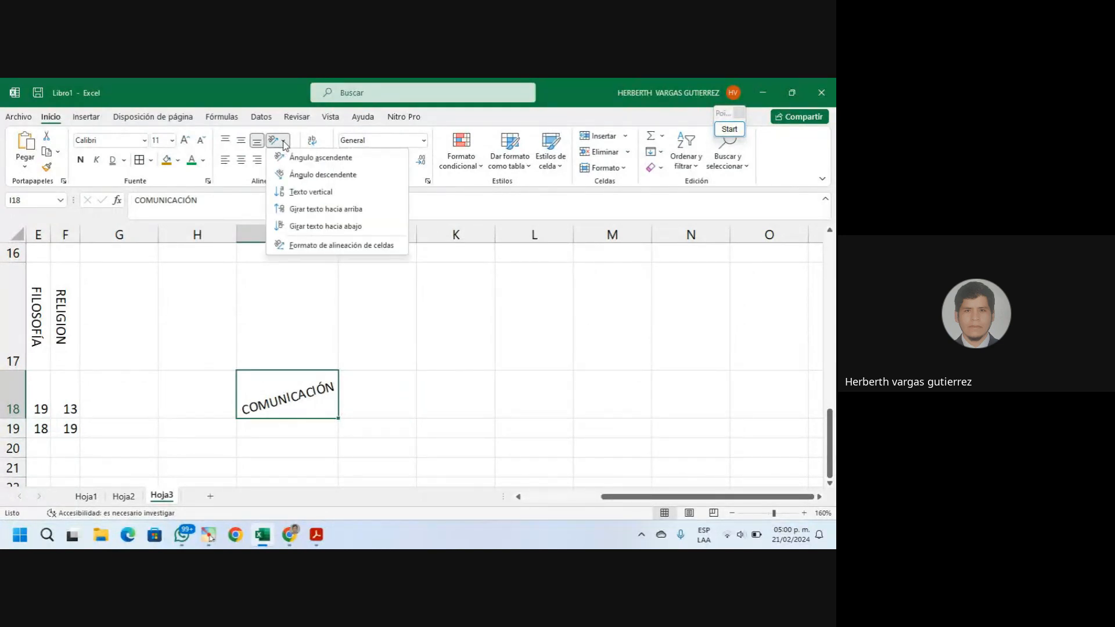
pyautogui.click(348, 245)
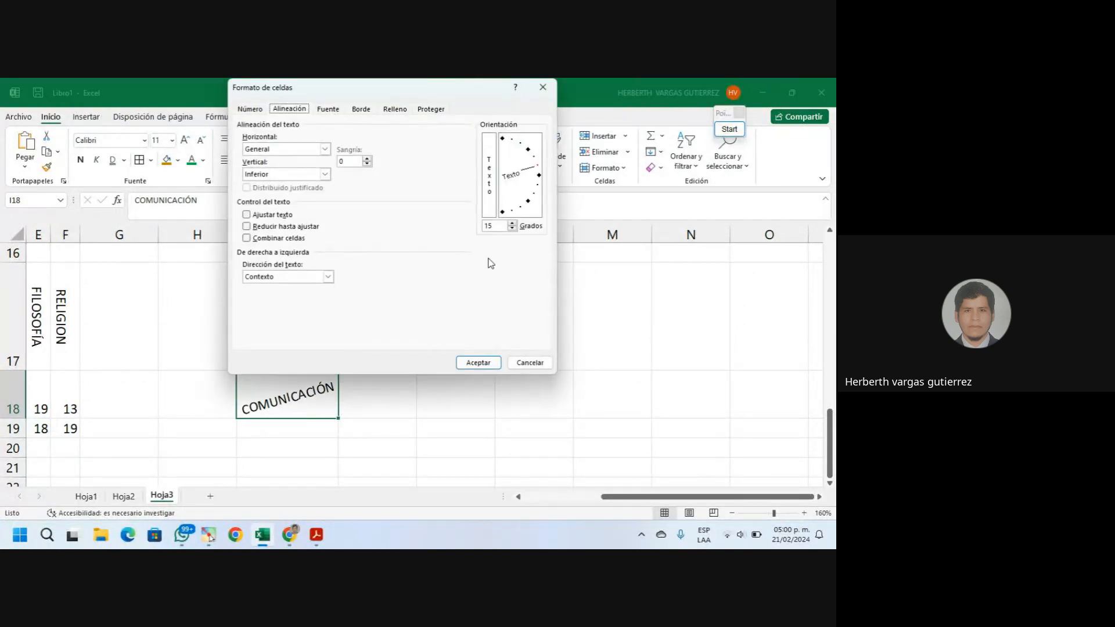
pyautogui.click(539, 190)
pyautogui.click(478, 362)
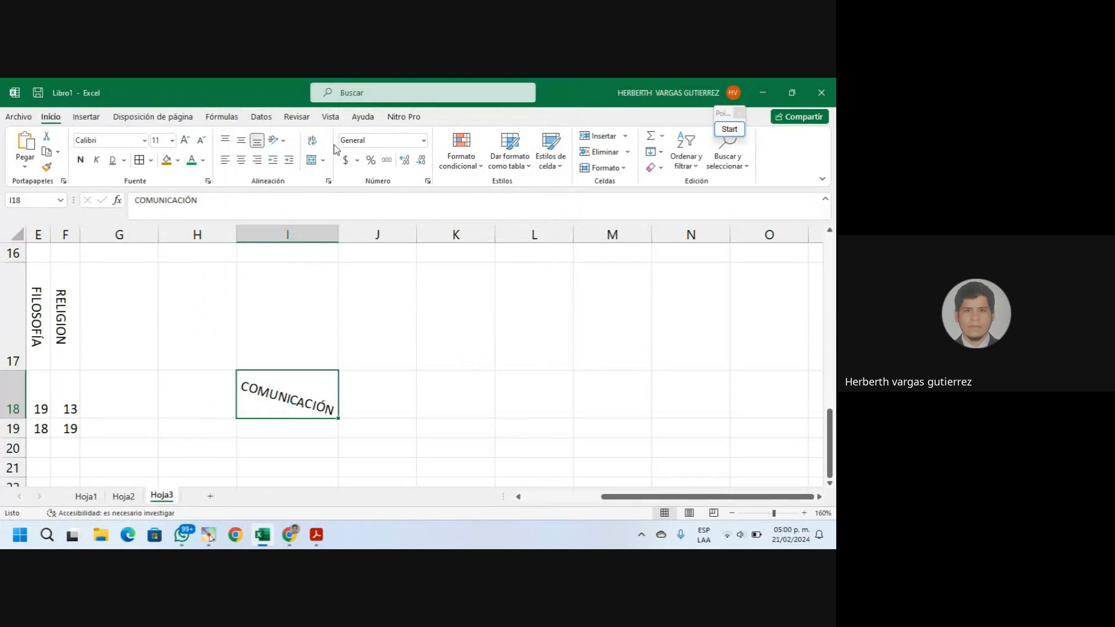
# Set the text orientation of I18 to -75 degrees and narrow column I to fit the steeply slanted word
pyautogui.click(279, 140)
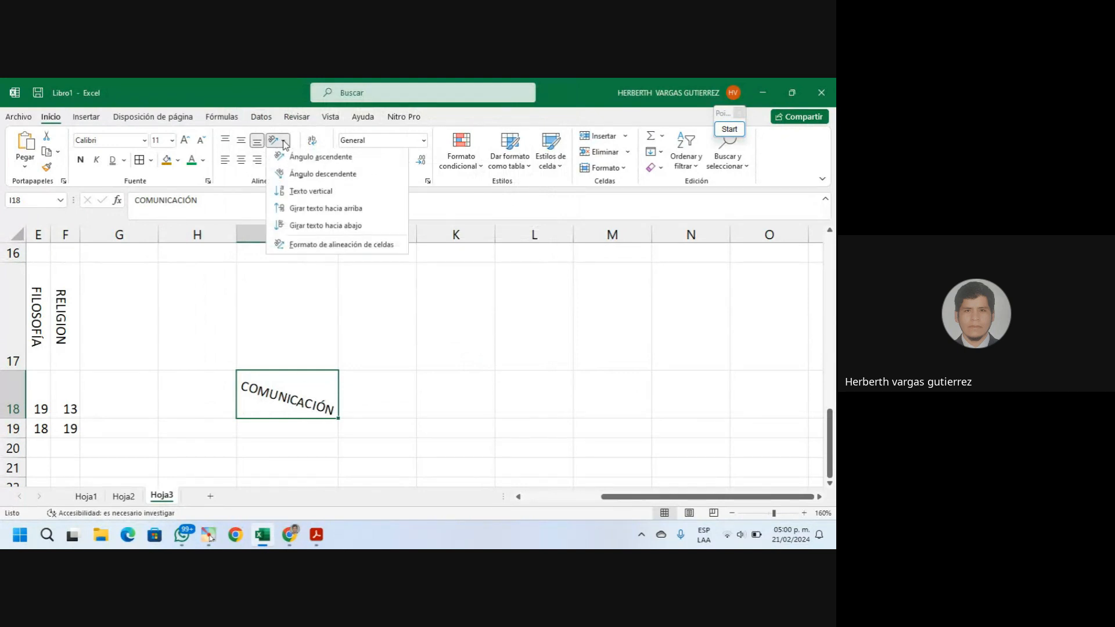
pyautogui.click(376, 246)
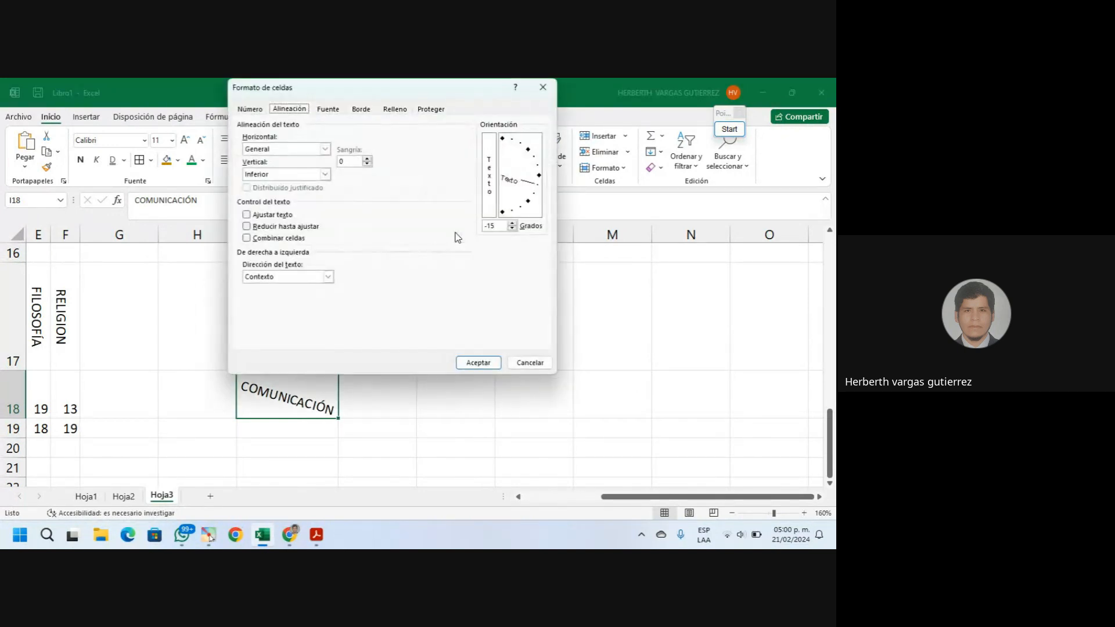
pyautogui.click(512, 216)
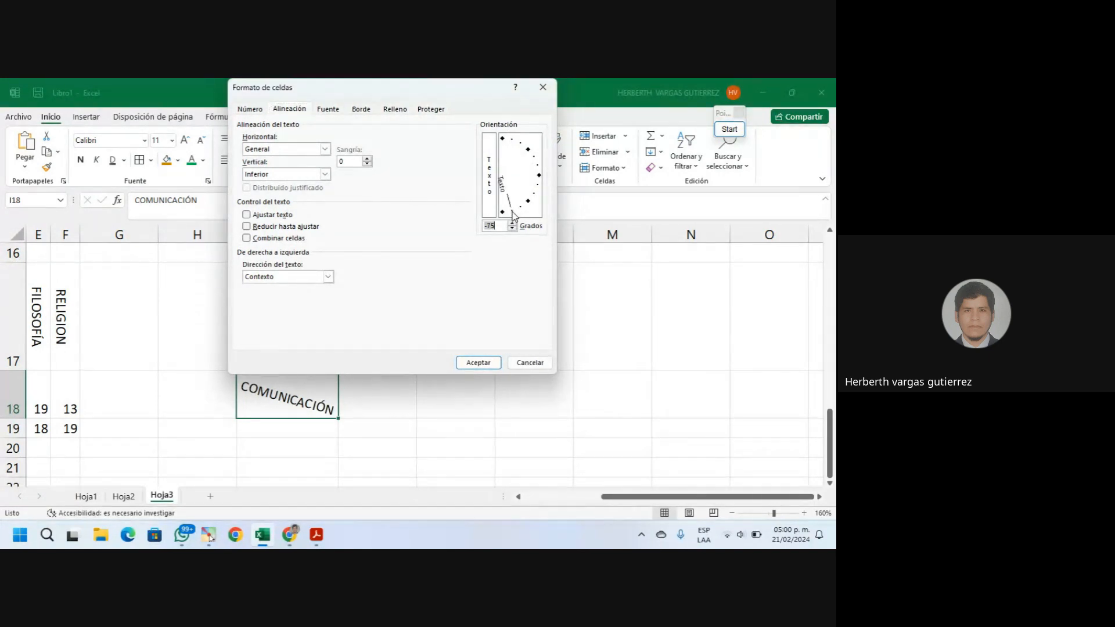
pyautogui.click(487, 362)
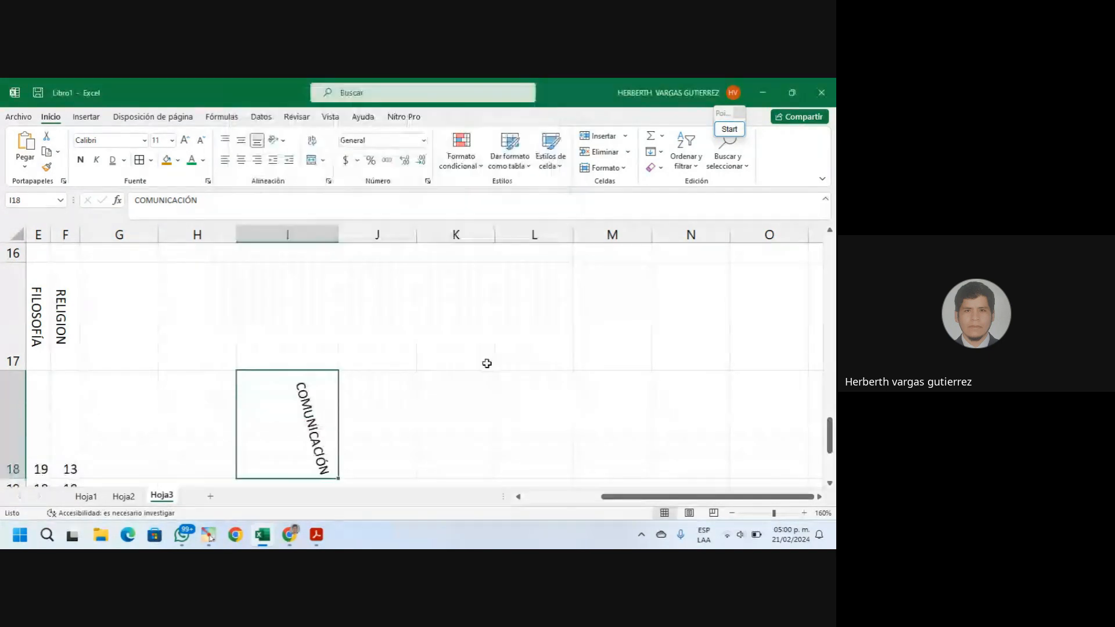
pyautogui.moveTo(340, 234); pyautogui.dragTo(286, 235)
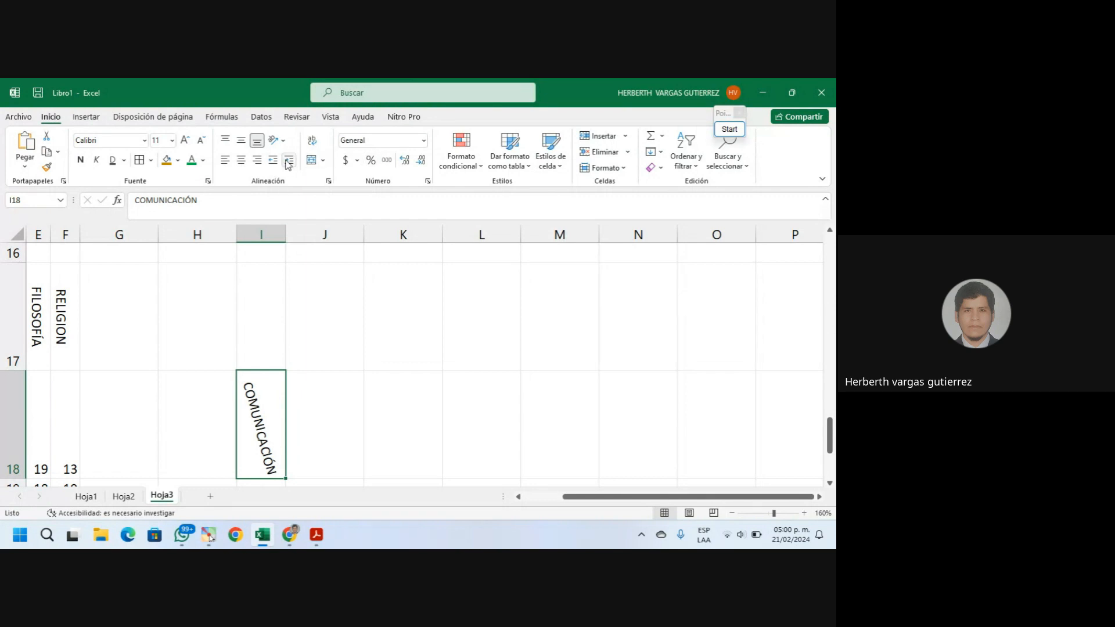
# Set the text orientation of COMUNICACIÓN in I18 to 75 degrees in the cell alignment format
pyautogui.click(283, 141)
pyautogui.click(310, 246)
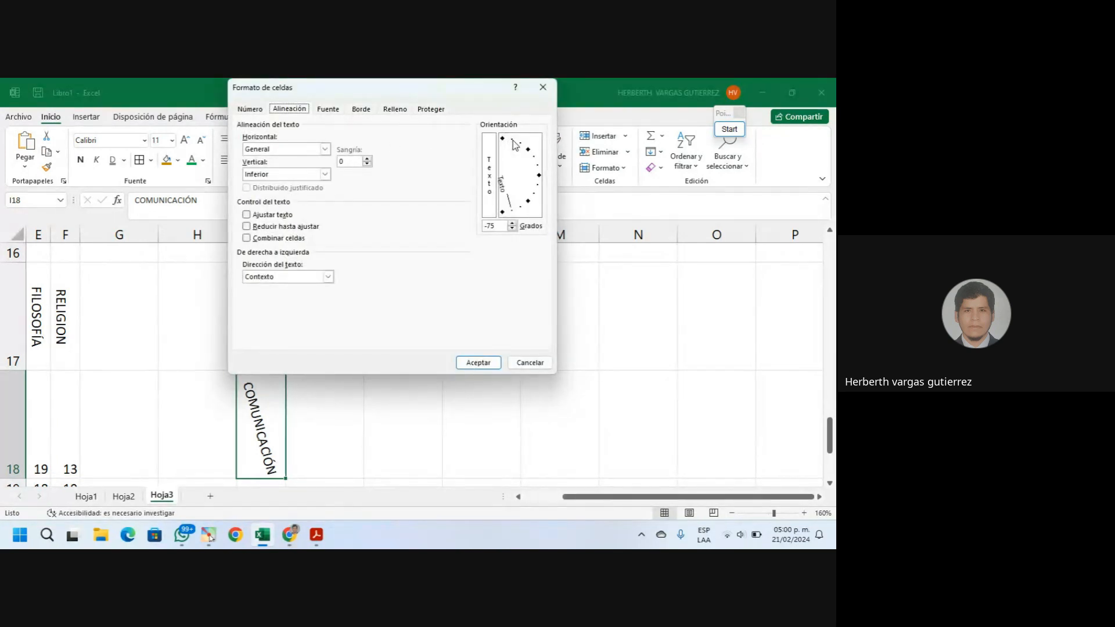
pyautogui.click(513, 144)
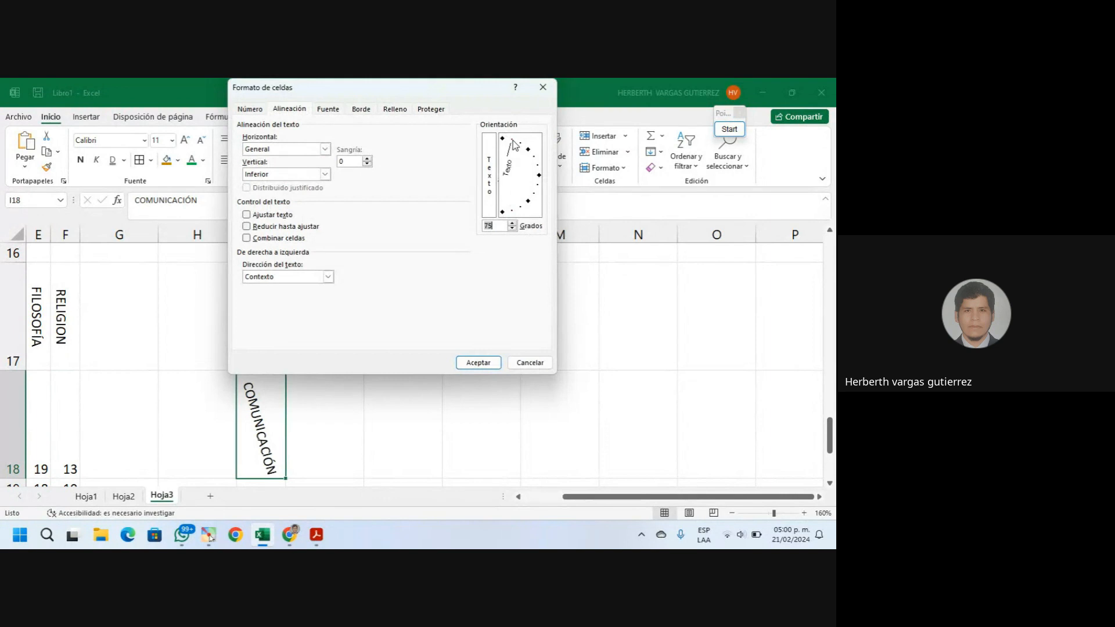
pyautogui.click(495, 358)
pyautogui.click(348, 408)
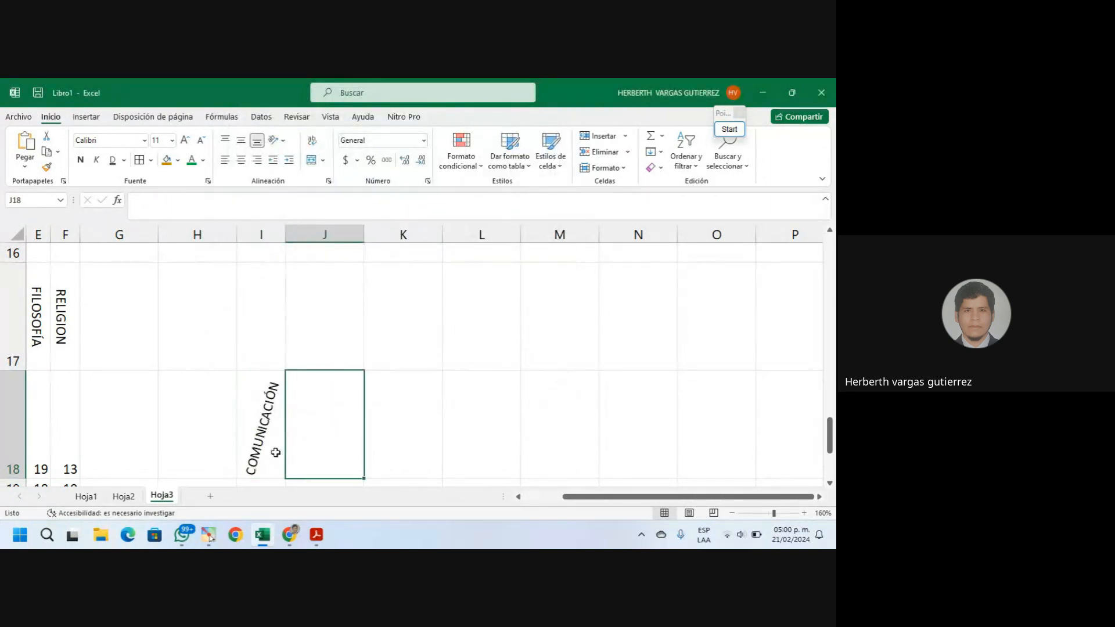
pyautogui.click(249, 463)
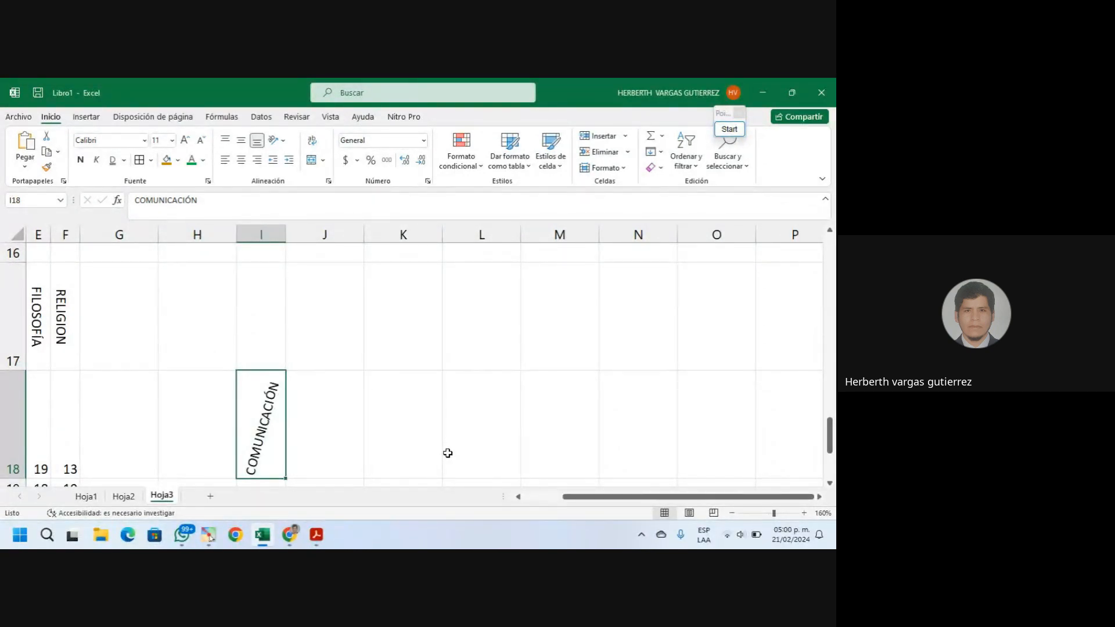
# Review the HOLA 1 to HOLA 5 orientation samples in B3:F3
pyautogui.moveTo(622, 497)
pyautogui.mouseDown()
pyautogui.moveTo(567, 501)
pyautogui.moveTo(607, 497)
pyautogui.mouseUp()
pyautogui.scroll(-1, 467, 472)
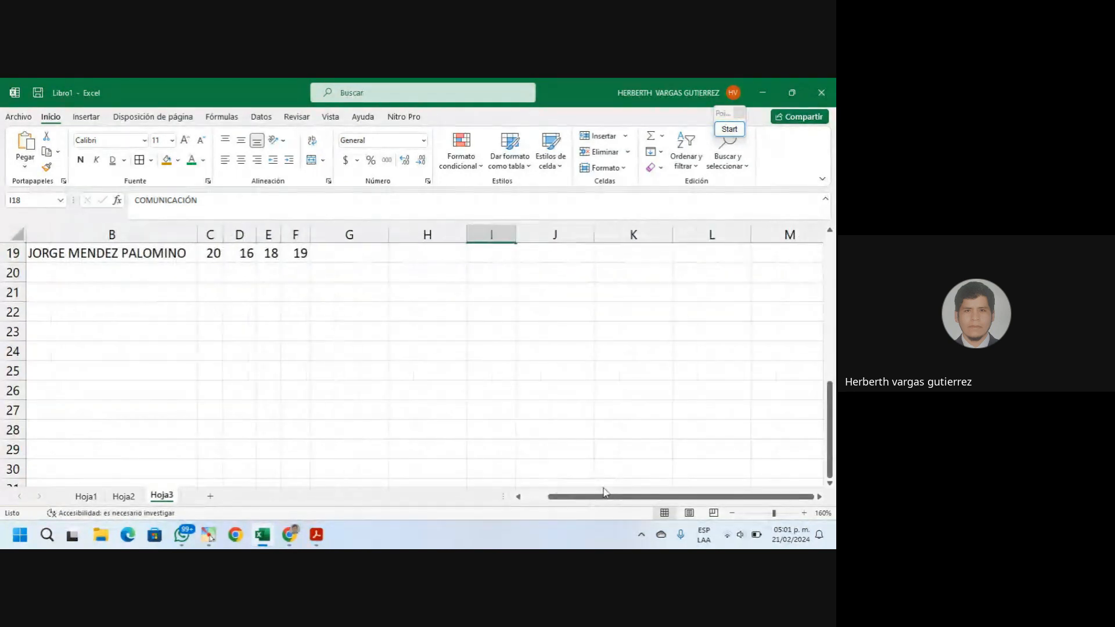
pyautogui.scroll(2, 520, 454)
pyautogui.scroll(-2, 519, 453)
pyautogui.scroll(3, 520, 453)
pyautogui.scroll(-1, 519, 453)
pyautogui.scroll(4, 520, 454)
pyautogui.scroll(1, 520, 453)
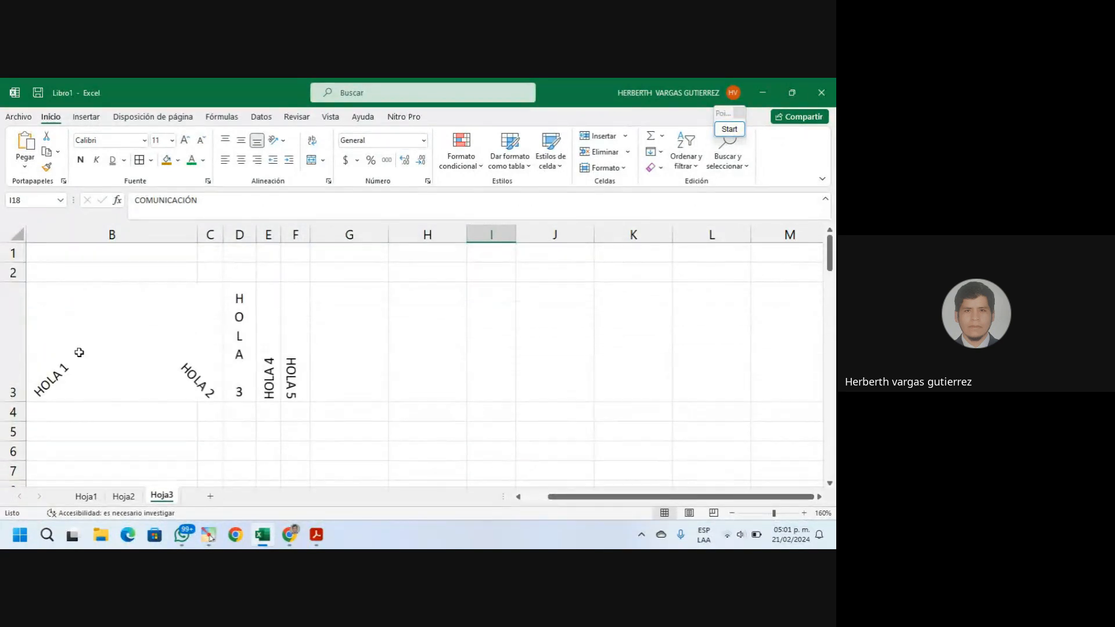
pyautogui.moveTo(294, 382); pyautogui.dragTo(95, 385)
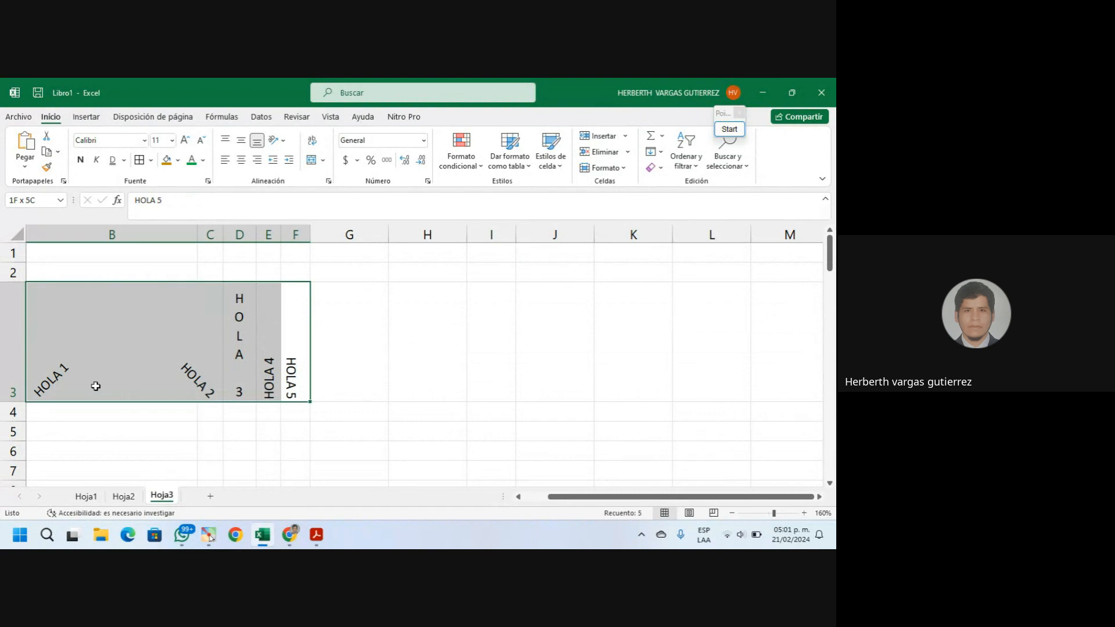
pyautogui.moveTo(567, 497); pyautogui.dragTo(547, 498)
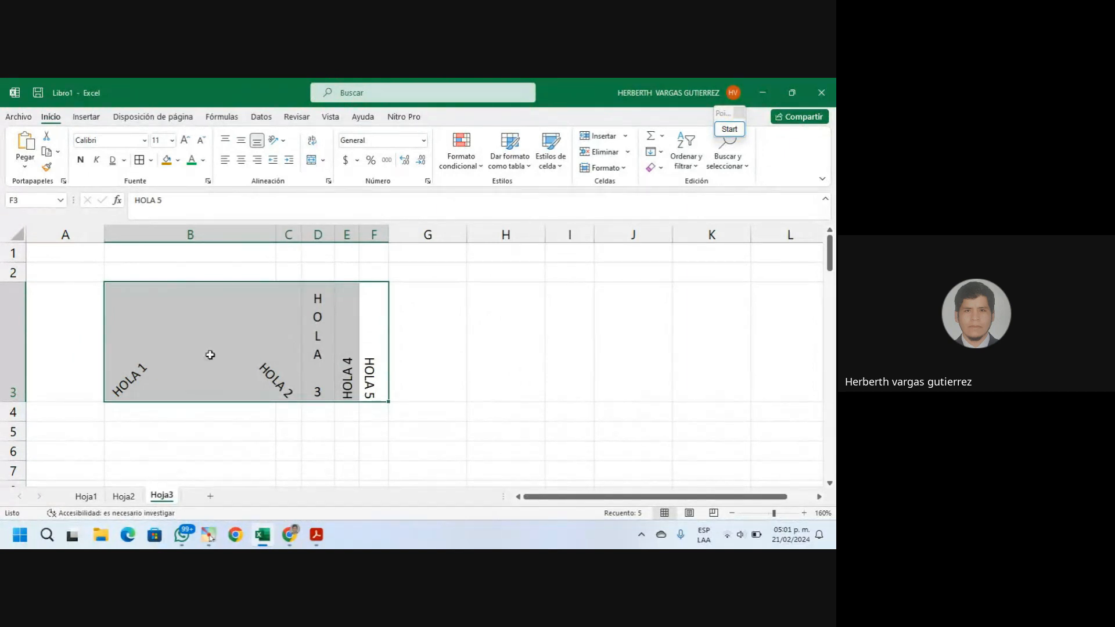
# Set the text orientation of HOLA 1 in B3 to 0 degrees in the cell alignment format
pyautogui.click(173, 371)
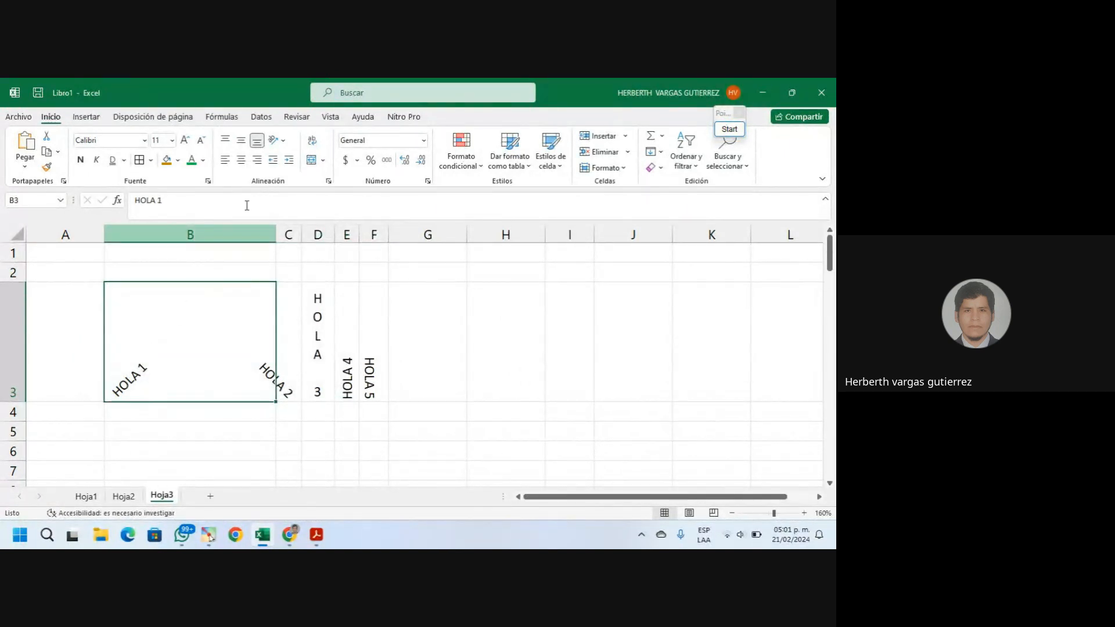
pyautogui.click(284, 142)
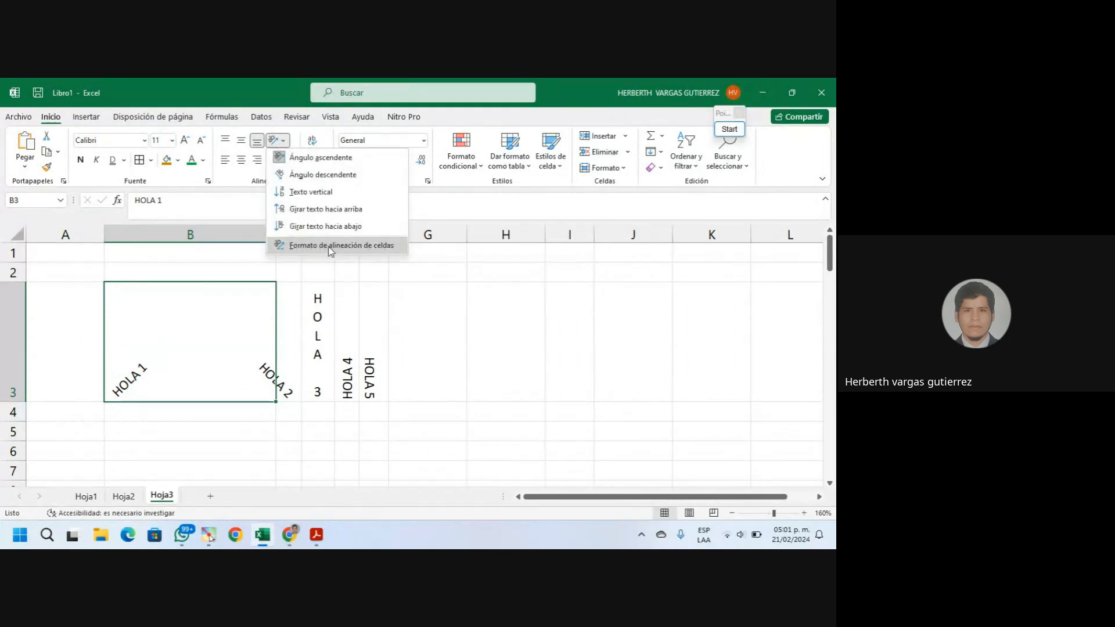
pyautogui.click(307, 251)
pyautogui.click(539, 175)
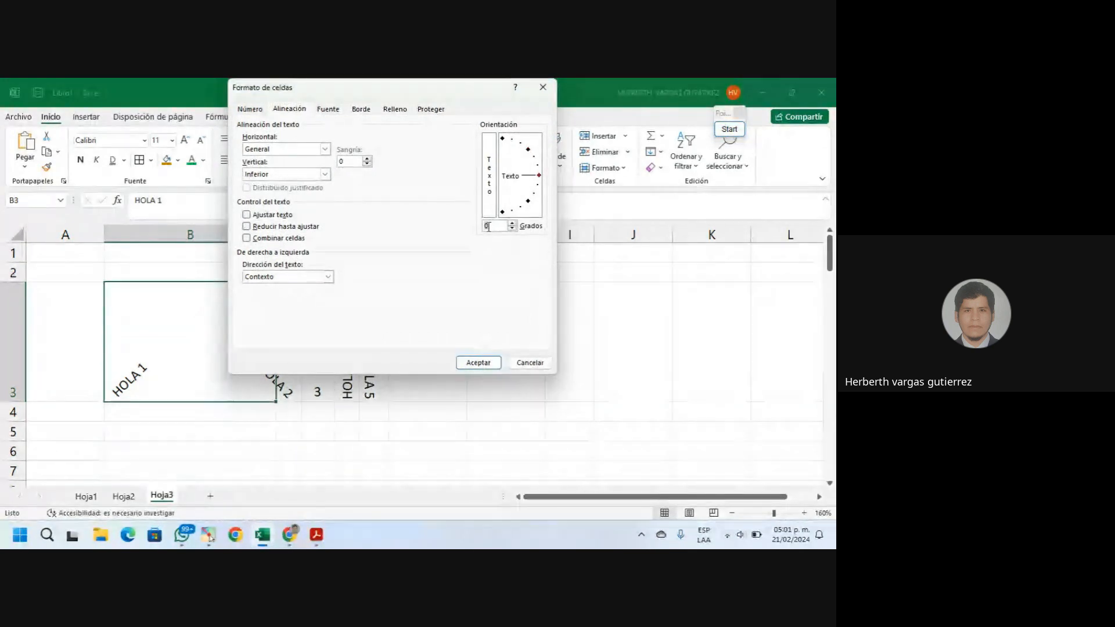
pyautogui.click(477, 363)
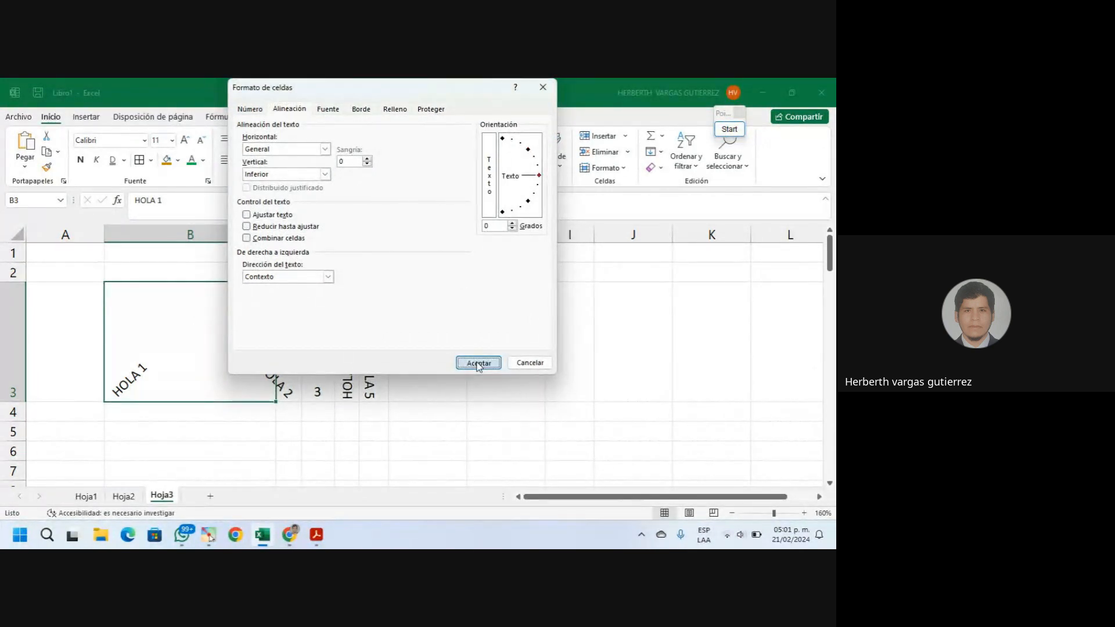
pyautogui.click(171, 404)
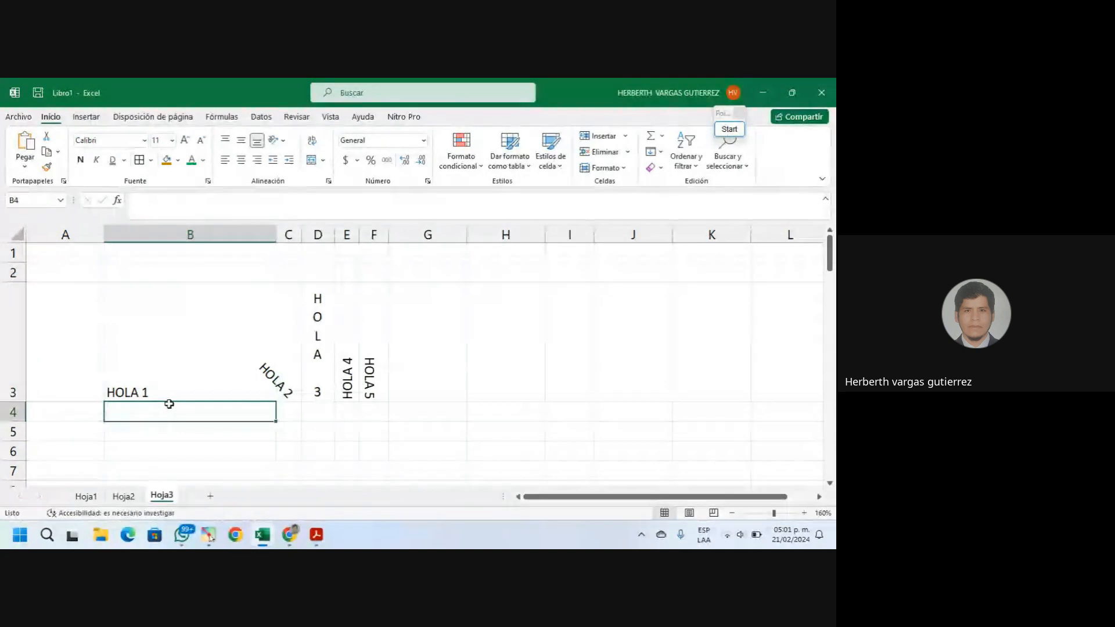
# Set the text orientation of HOLA 2 in C3 to 0 degrees in the cell alignment format
pyautogui.click(263, 384)
pyautogui.click(295, 383)
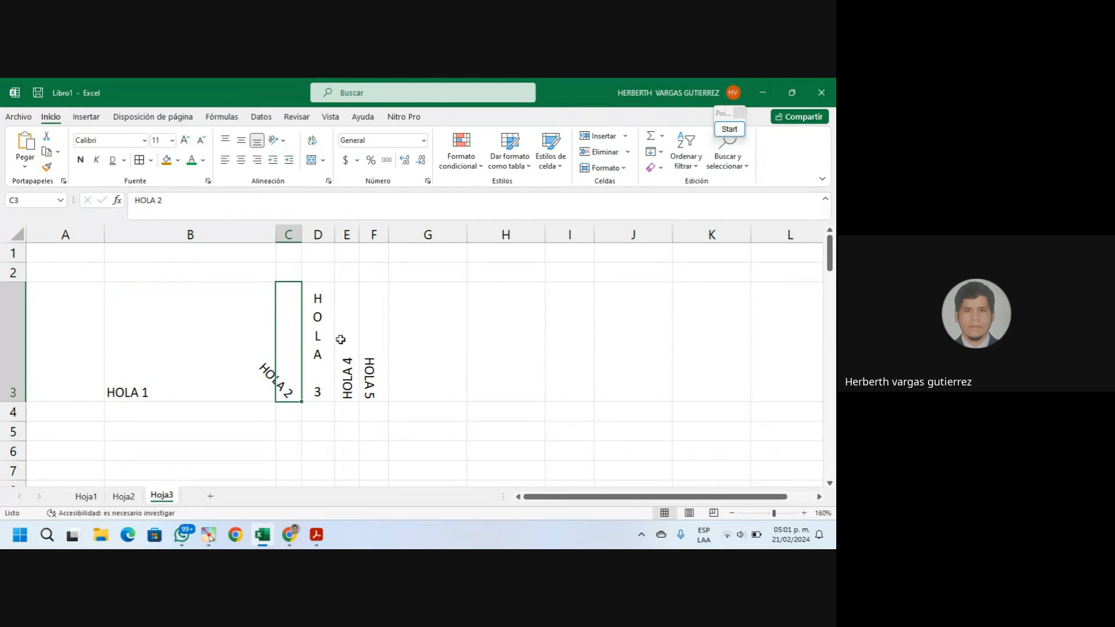
pyautogui.click(277, 140)
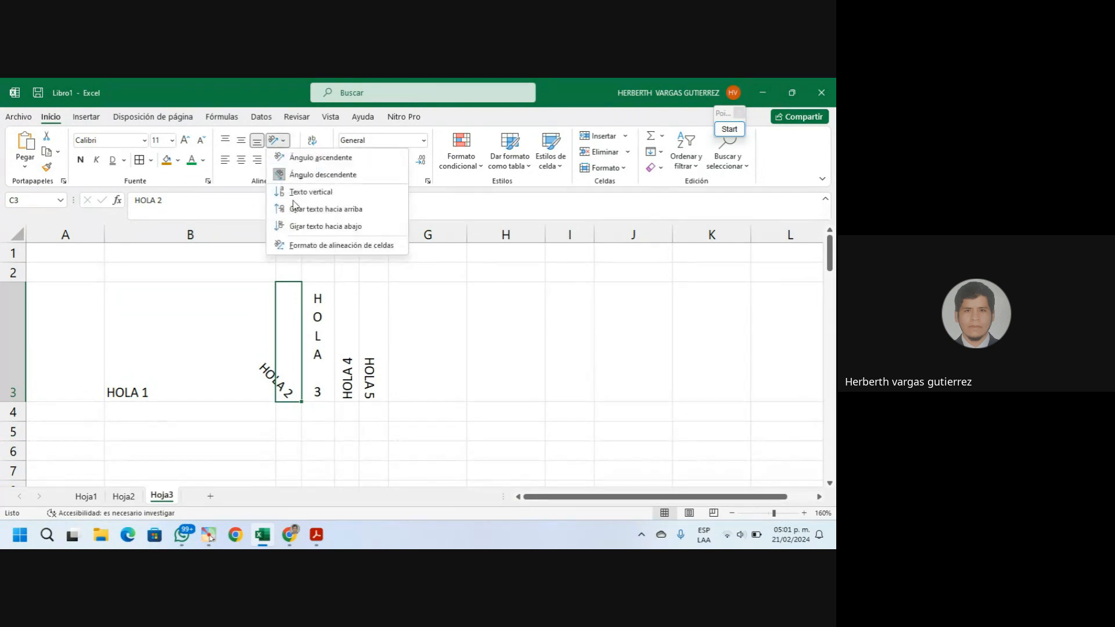
pyautogui.click(323, 246)
pyautogui.click(540, 175)
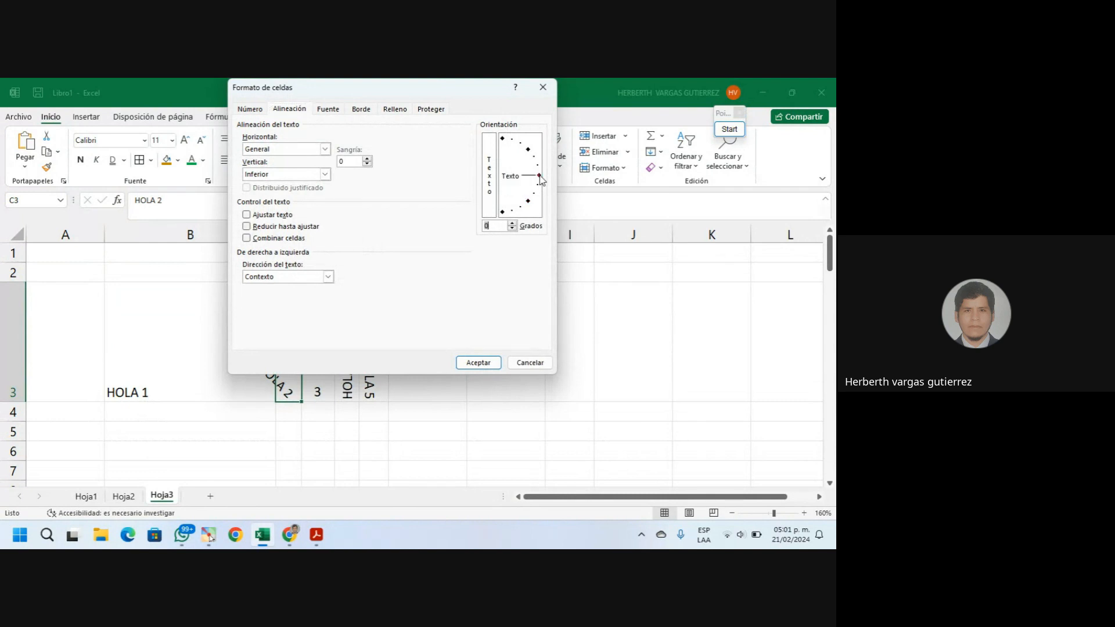
pyautogui.click(490, 360)
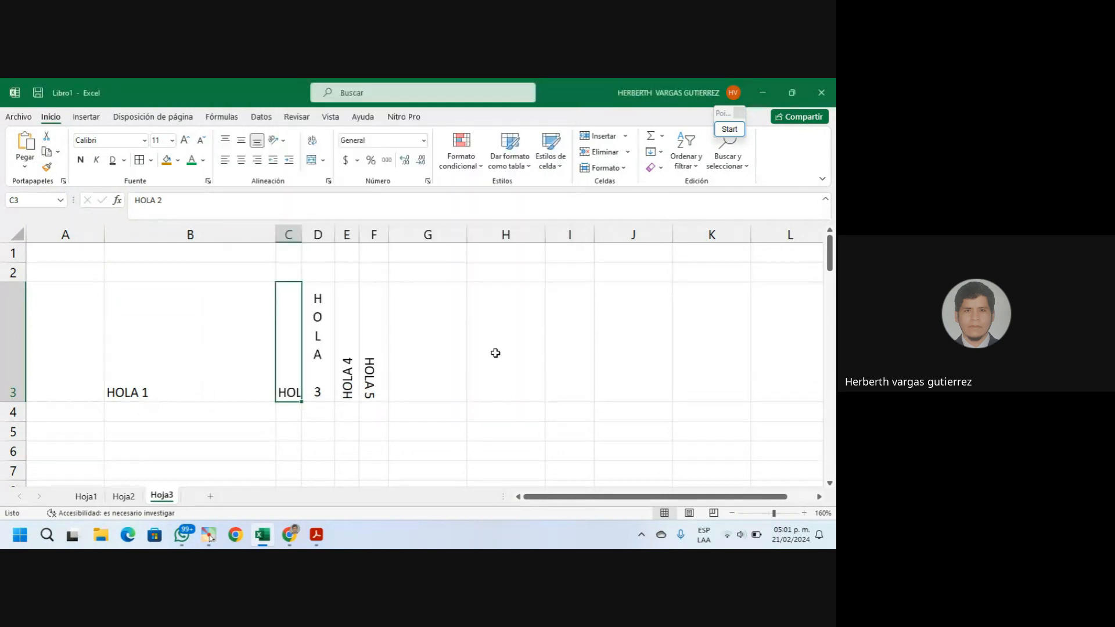
pyautogui.click(399, 418)
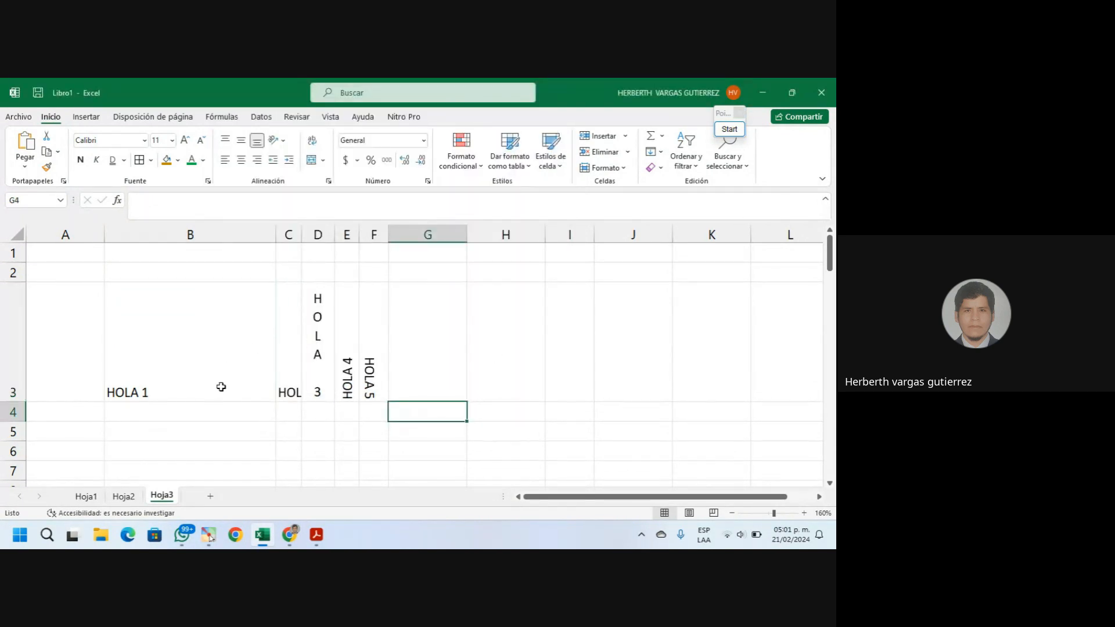
# Copy the horizontal text format of B3 to D3:F3 with the Format Painter
pyautogui.click(187, 388)
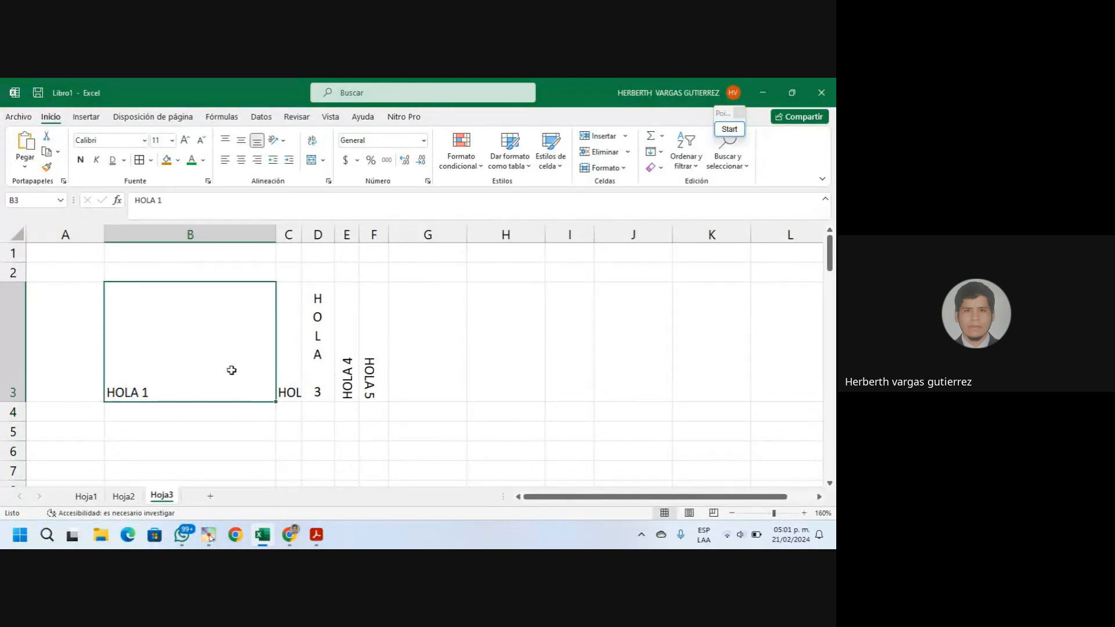
pyautogui.click(46, 168)
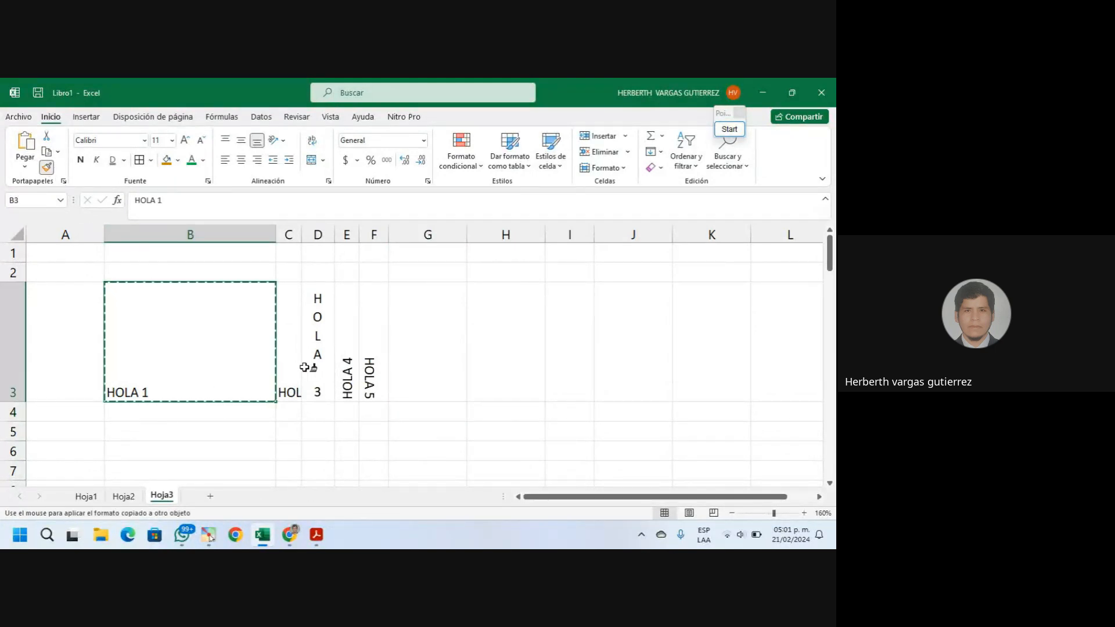
pyautogui.moveTo(317, 370); pyautogui.dragTo(371, 378)
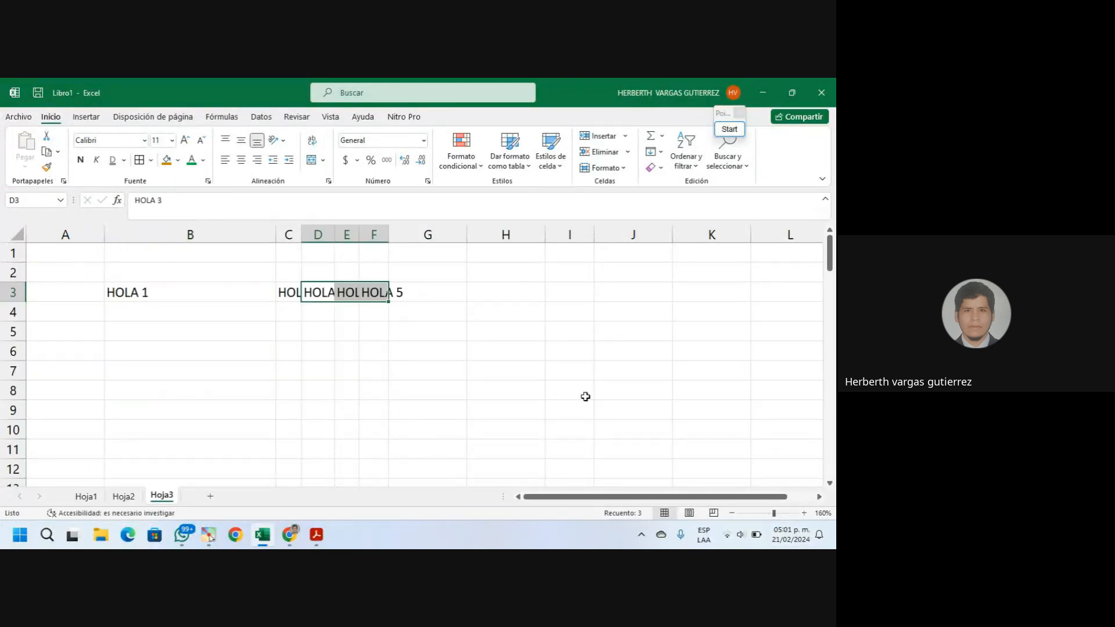
pyautogui.click(511, 350)
pyautogui.click(350, 325)
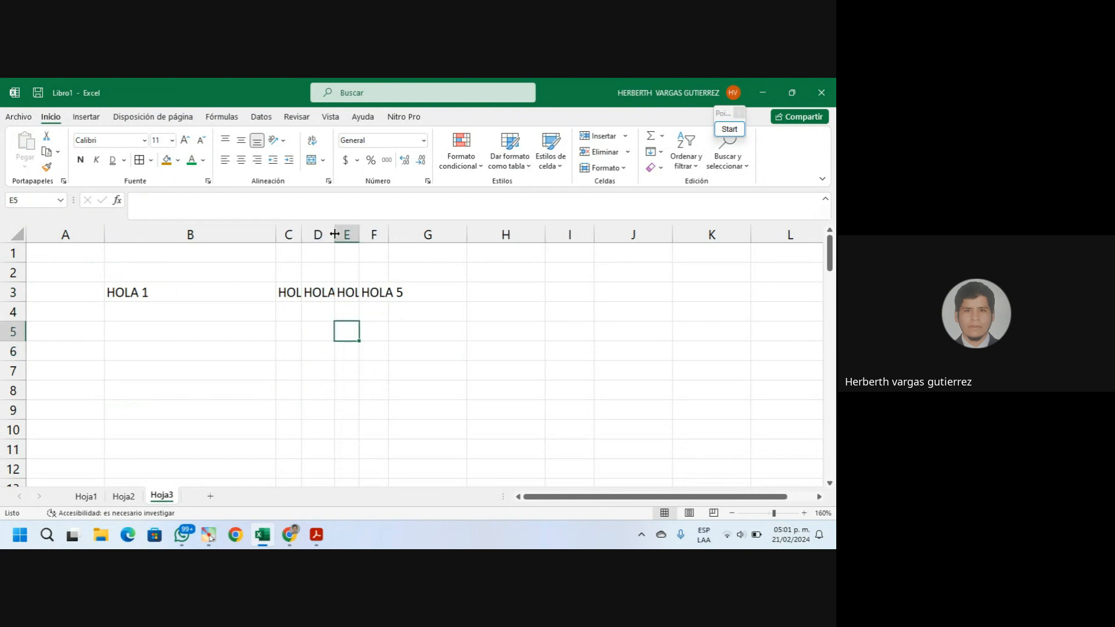
# Widen columns C through F to fit the HOLA 2 to HOLA 5 texts
pyautogui.moveTo(335, 232); pyautogui.dragTo(402, 232)
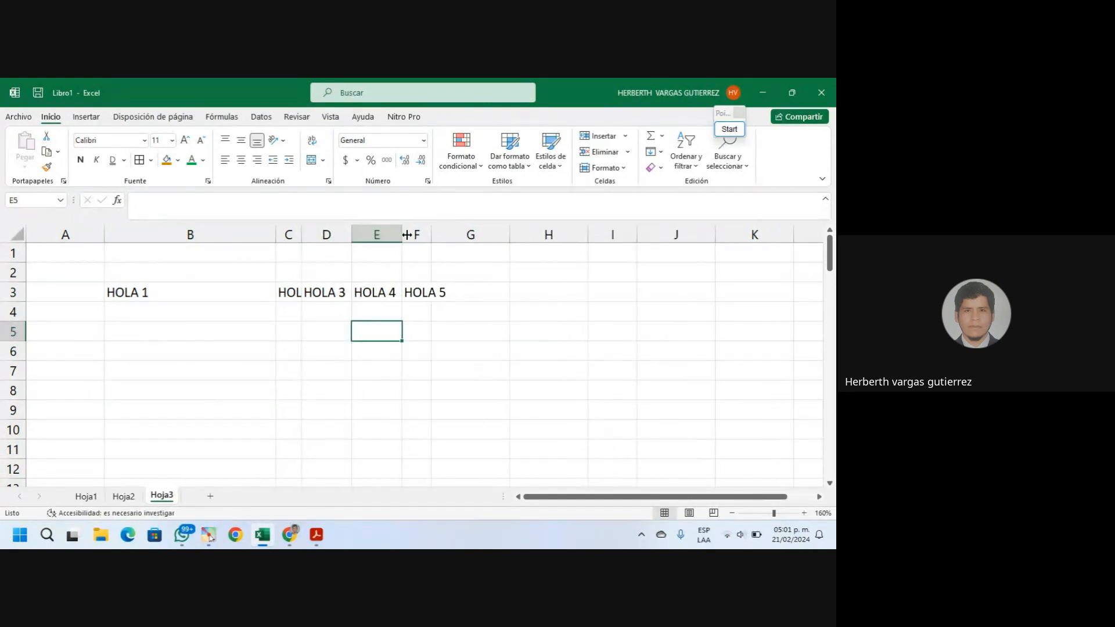
pyautogui.doubleClick(430, 235)
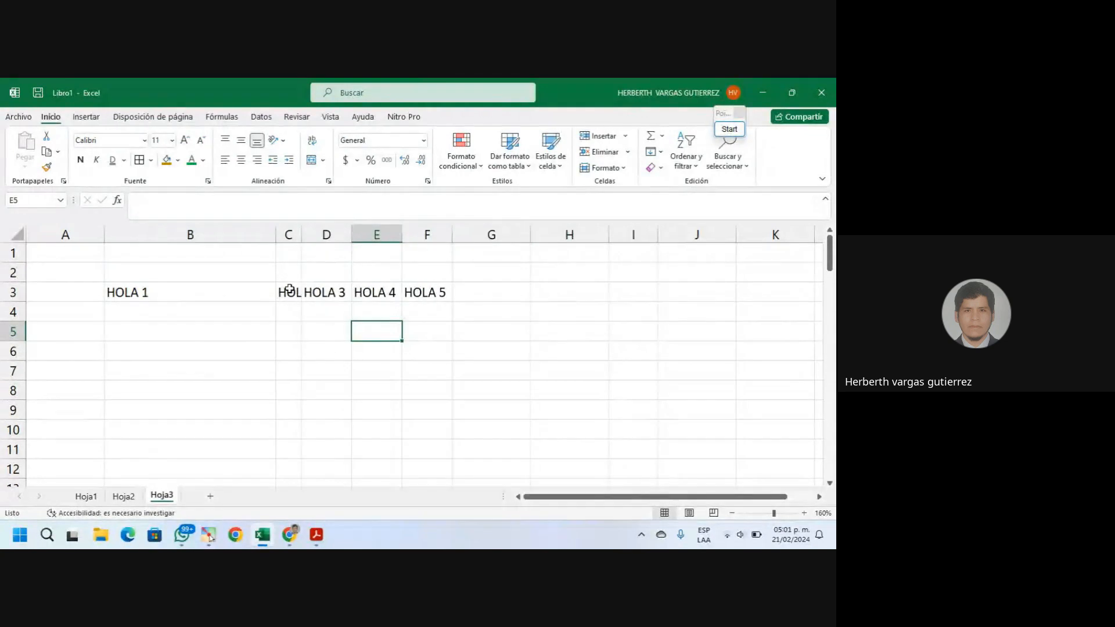
pyautogui.doubleClick(301, 234)
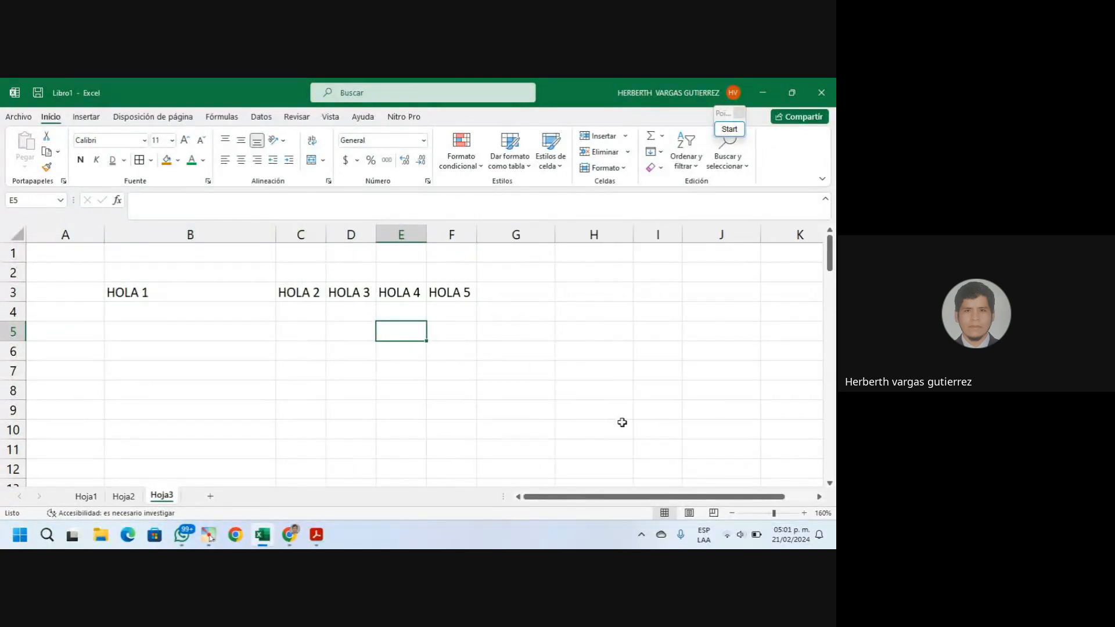
pyautogui.click(501, 337)
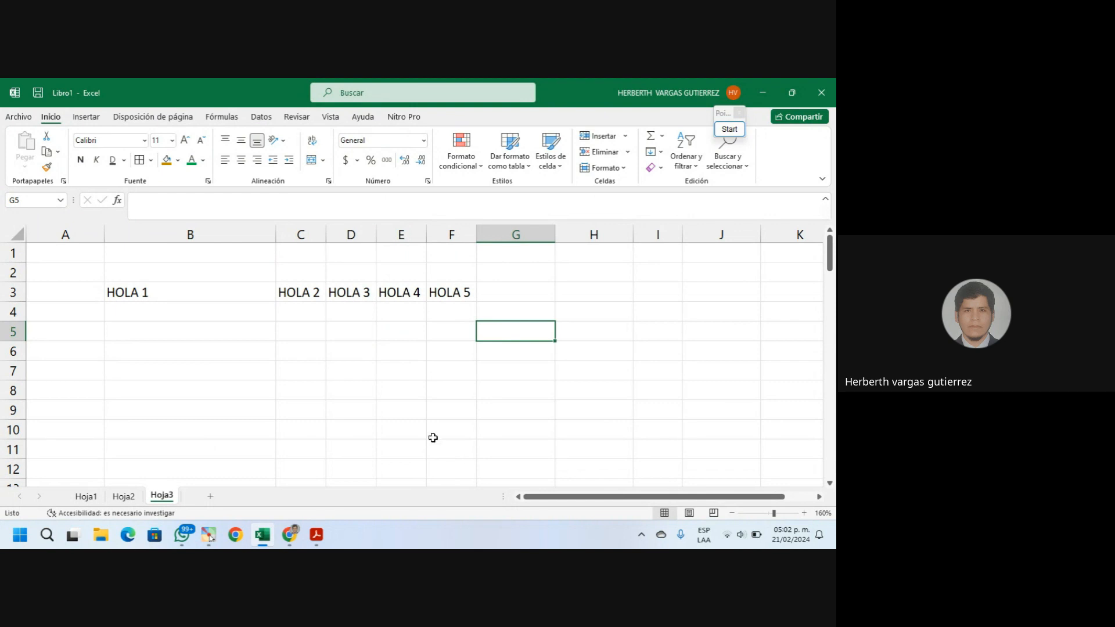
pyautogui.click(274, 140)
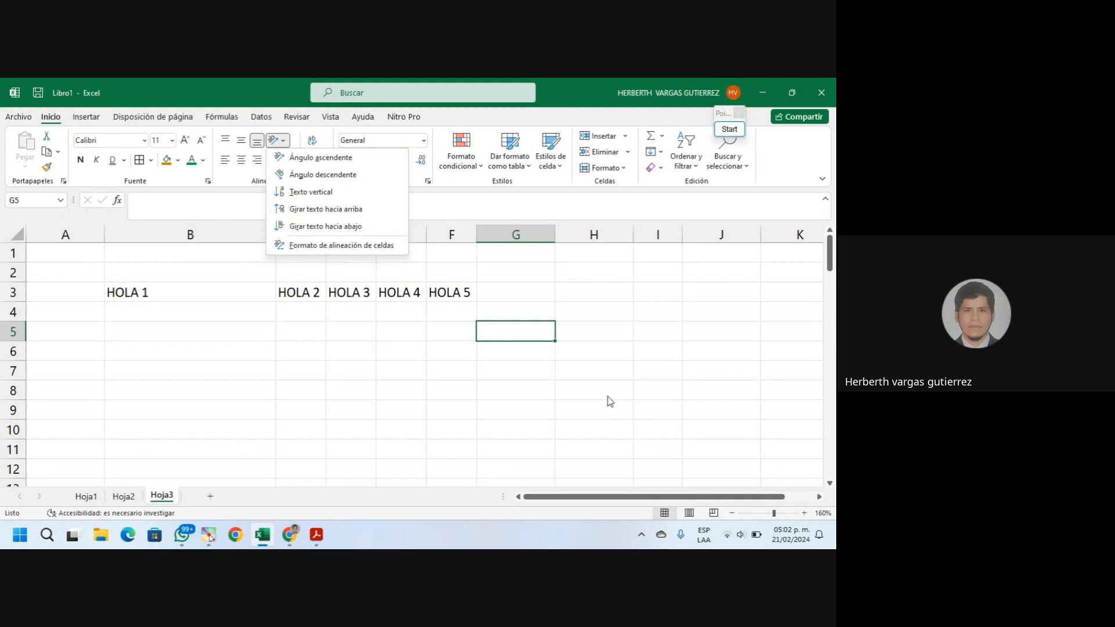
pyautogui.click(314, 498)
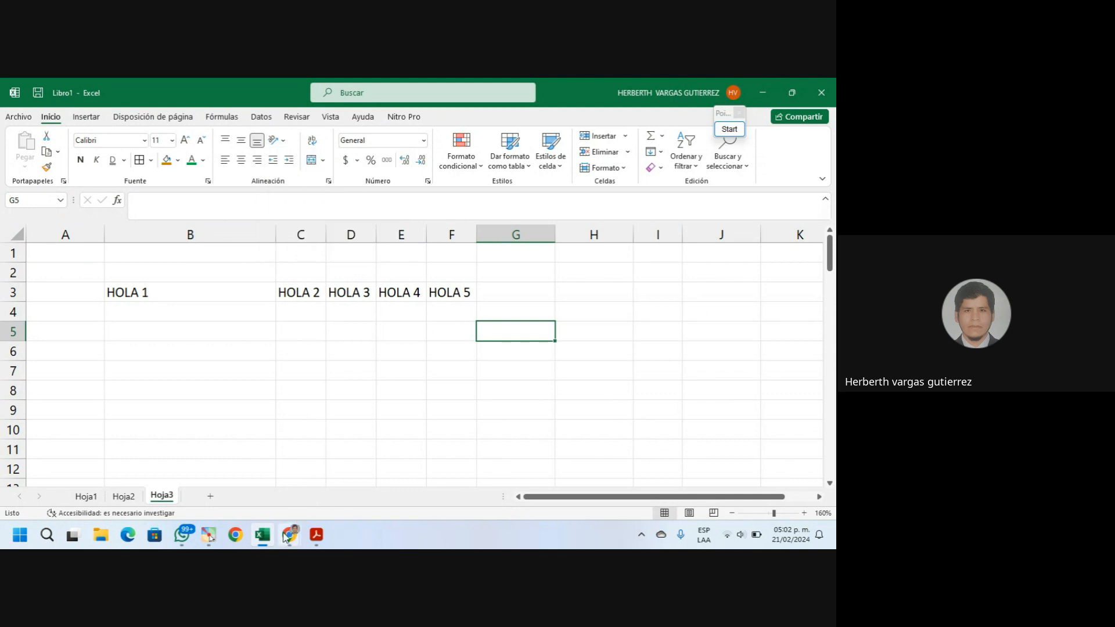
# Switch to the Google Meet call in Chrome and check the raised hands and the call messages
pyautogui.moveTo(289, 543)
pyautogui.click(269, 490)
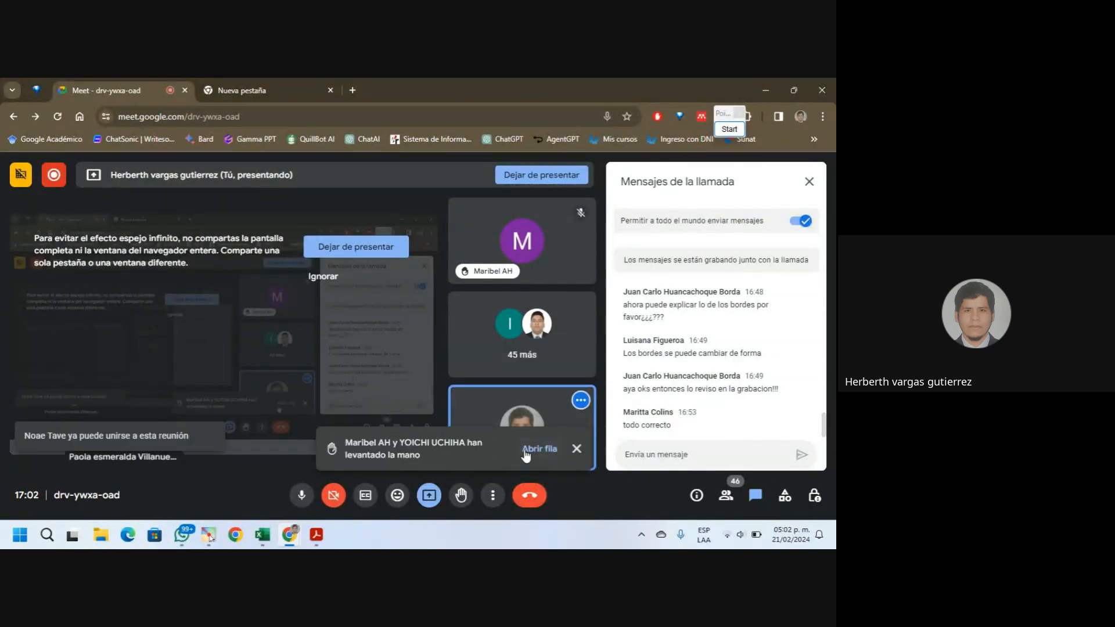
pyautogui.click(540, 448)
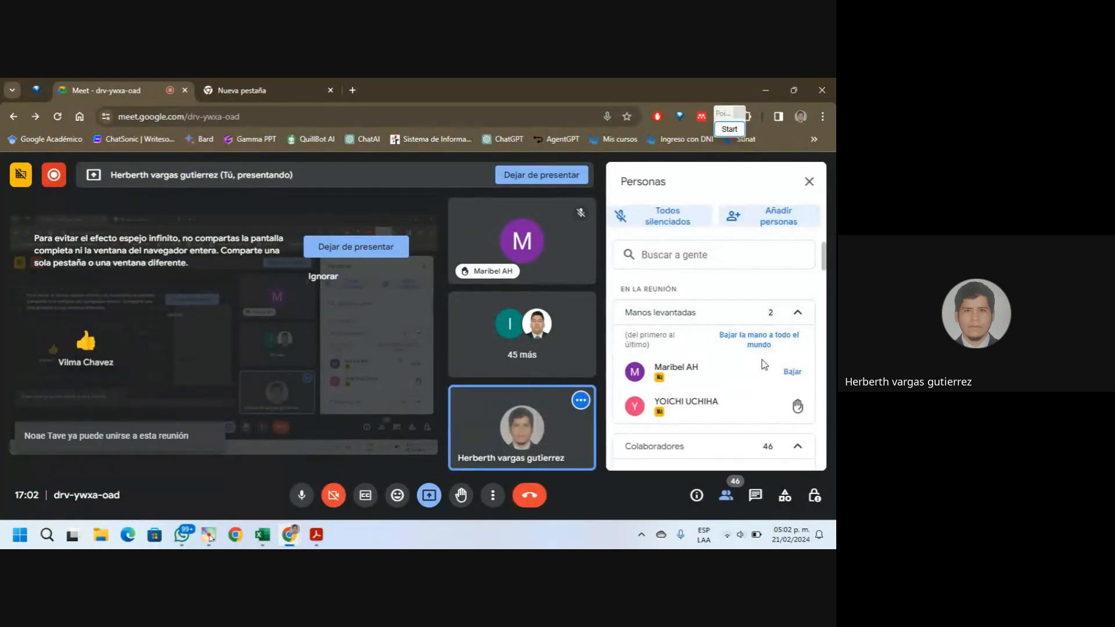
pyautogui.scroll(-1, 771, 362)
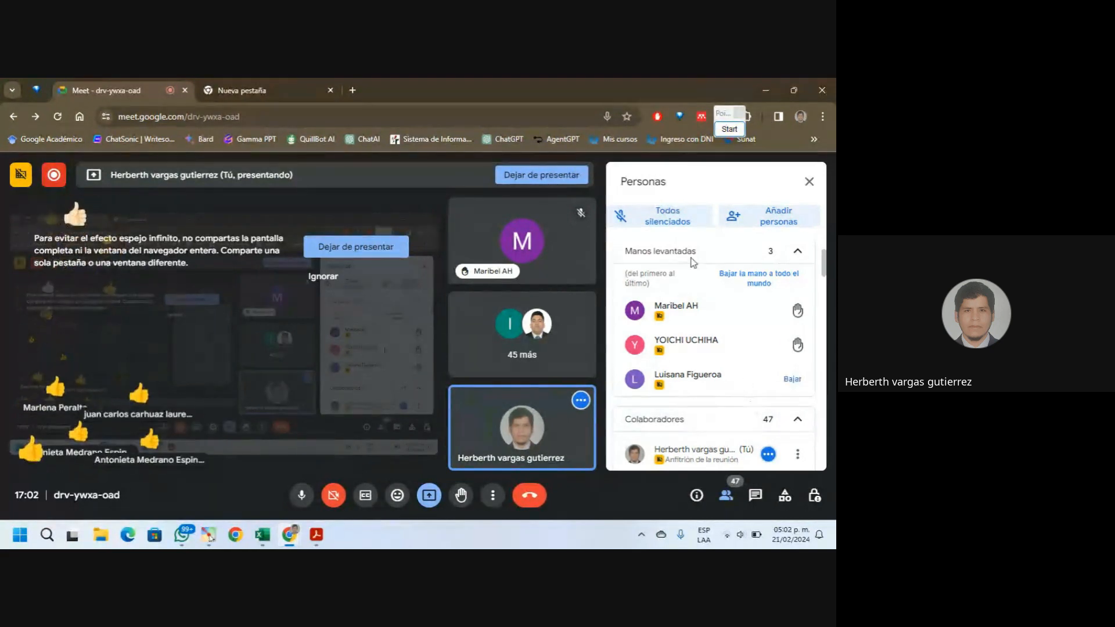
pyautogui.click(810, 182)
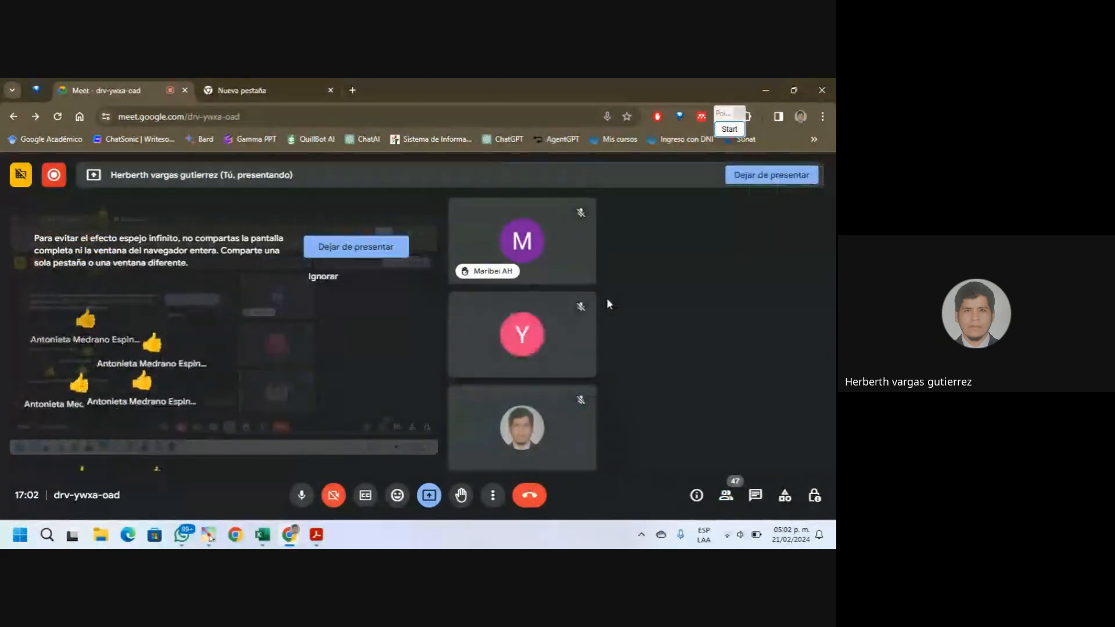
pyautogui.click(753, 497)
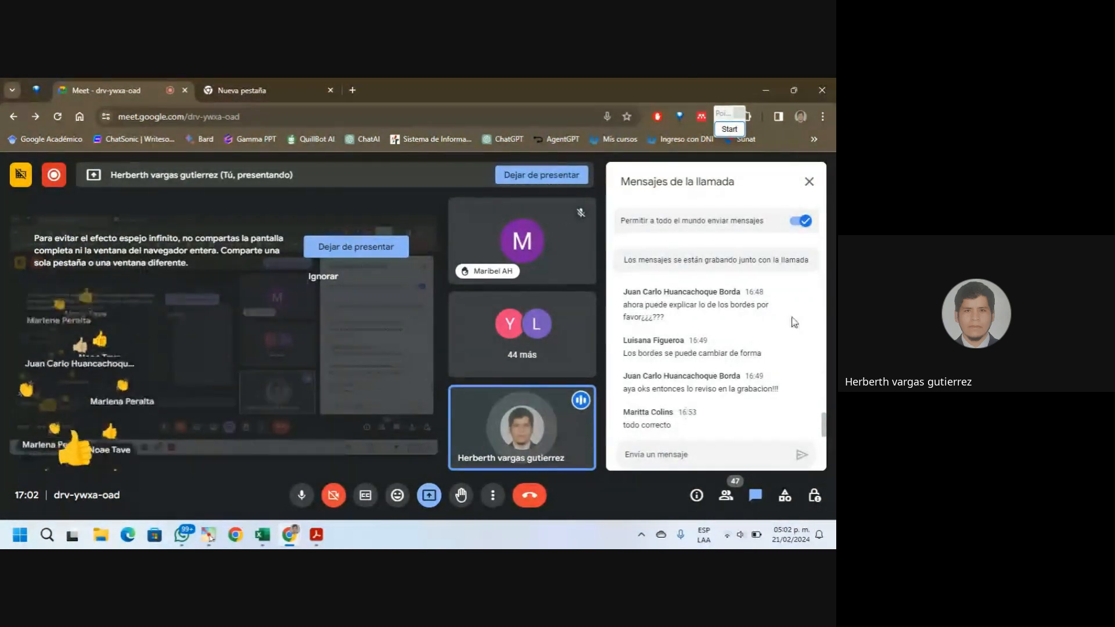
pyautogui.click(768, 87)
# Return to Excel and review the student grades table with its rotated subject headers in B17:F17 on Hoja3
pyautogui.click(454, 390)
pyautogui.scroll(-5, 462, 384)
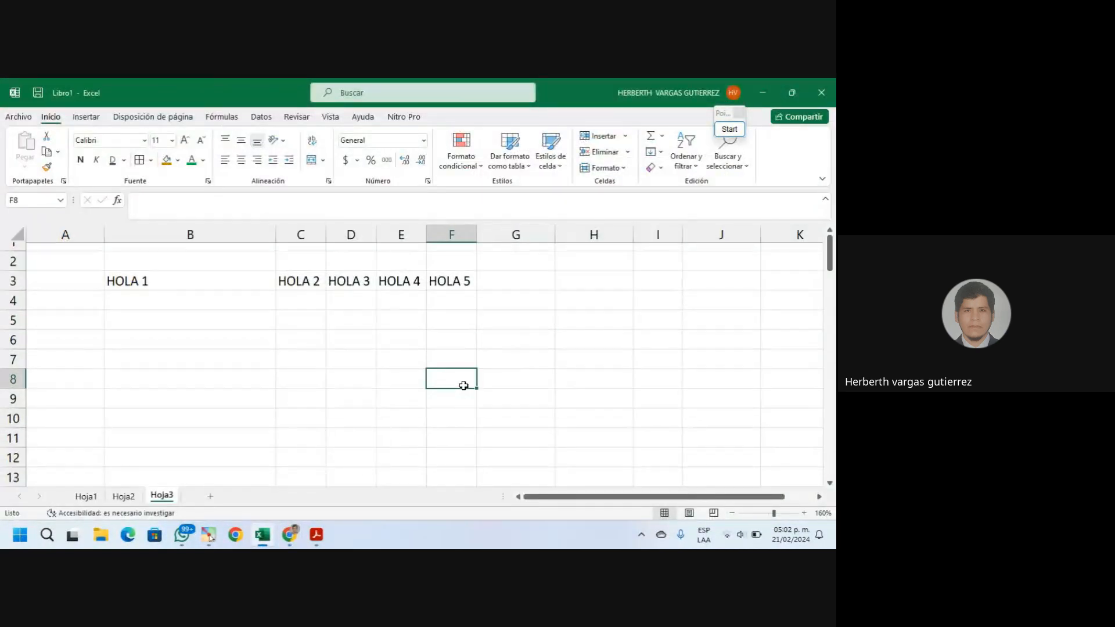
pyautogui.scroll(-1, 470, 383)
pyautogui.scroll(2, 468, 381)
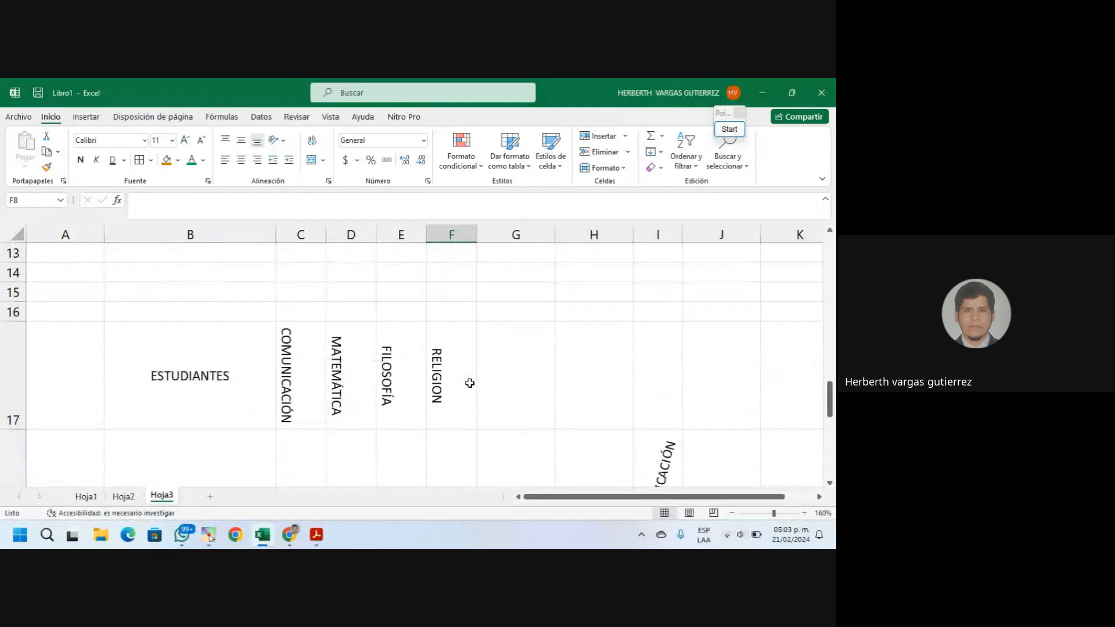
pyautogui.scroll(1, 348, 404)
pyautogui.moveTo(177, 423); pyautogui.dragTo(465, 433)
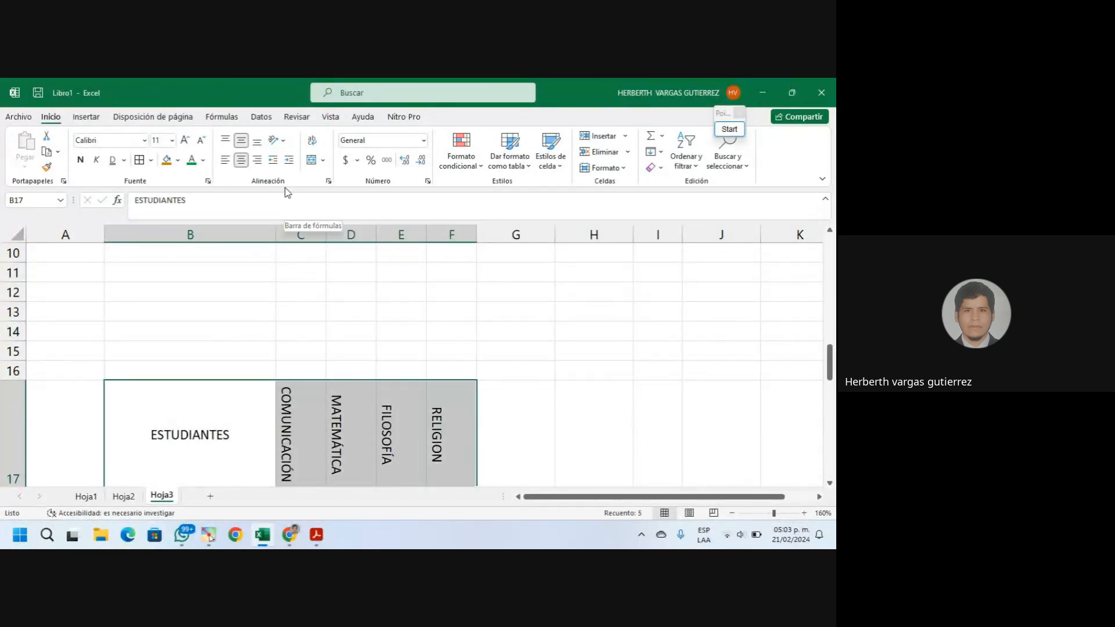
pyautogui.scroll(-3, 510, 351)
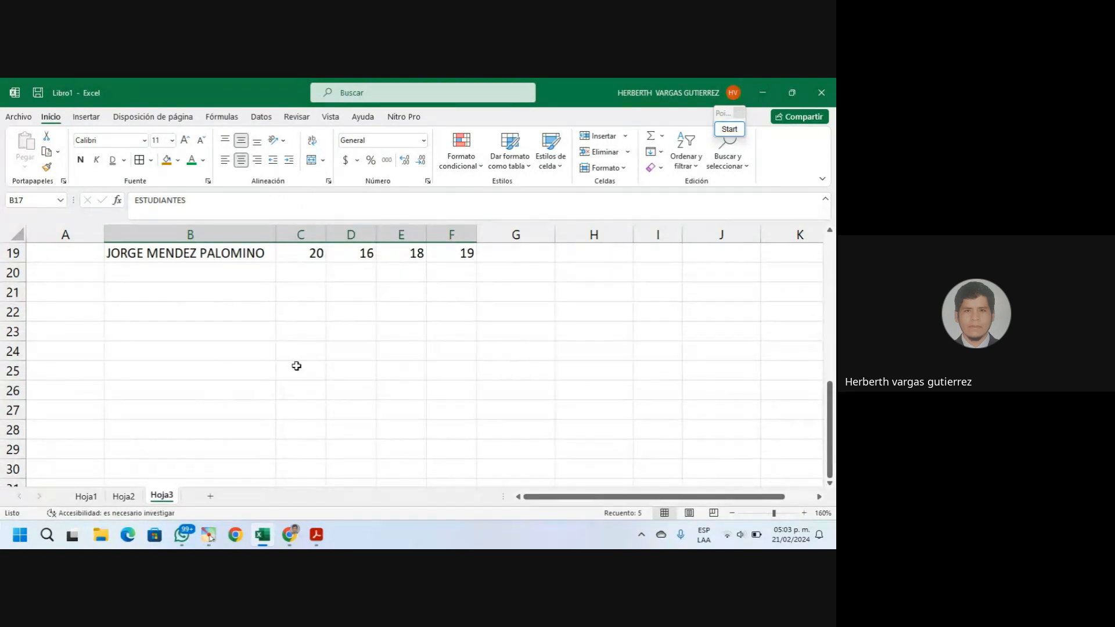
# Add a new worksheet after Hoja3 and set its zoom to 140%
pyautogui.click(210, 496)
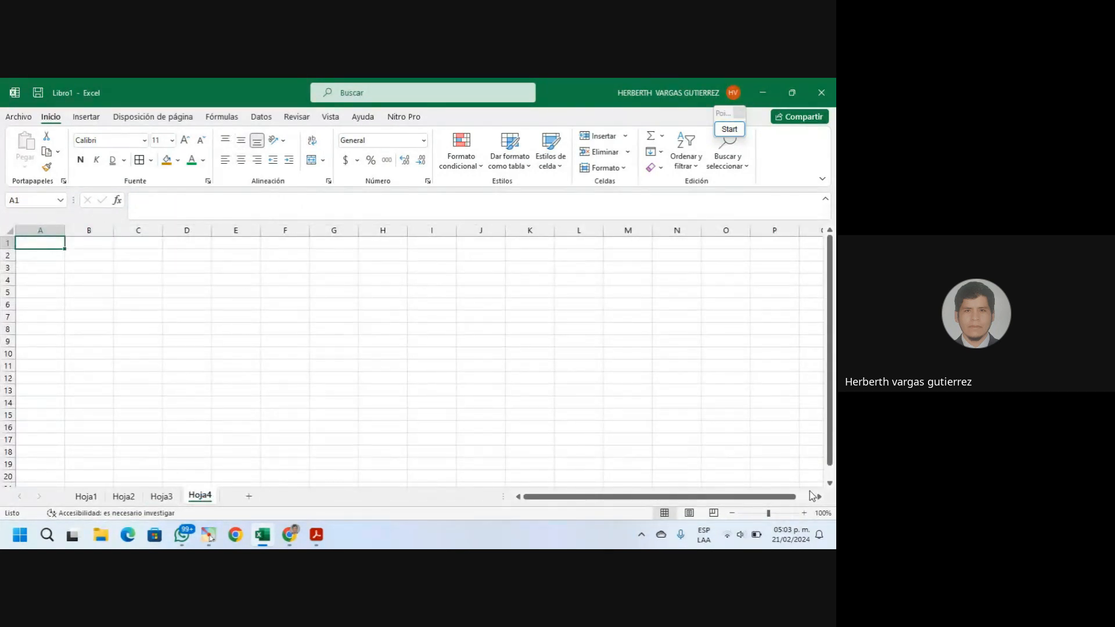
pyautogui.click(804, 513)
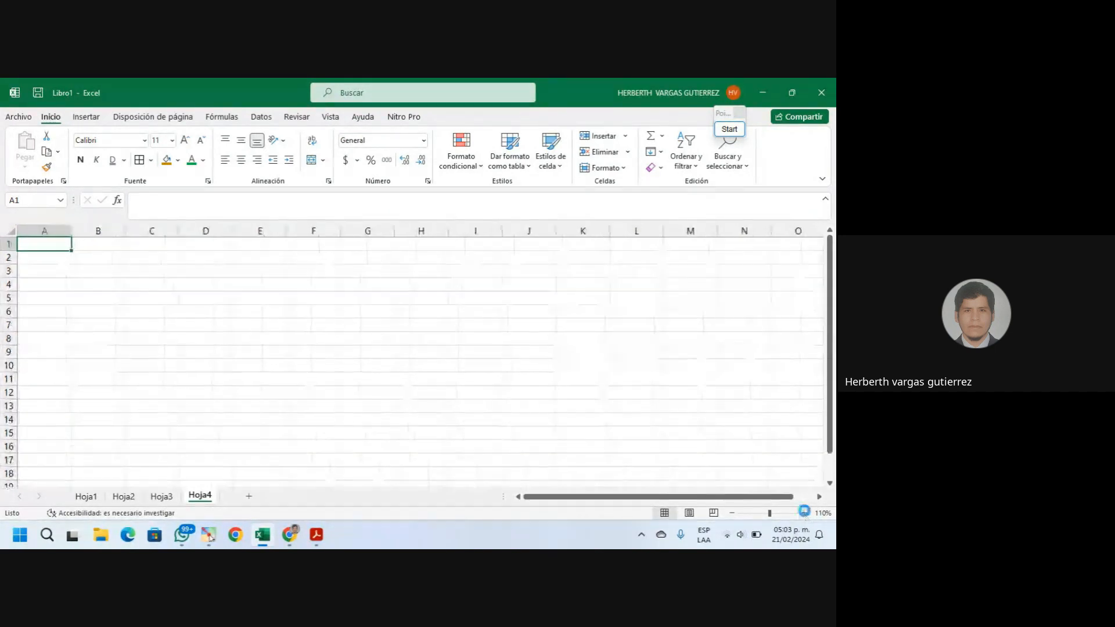
pyautogui.click(804, 513)
pyautogui.click(804, 512)
pyautogui.click(804, 513)
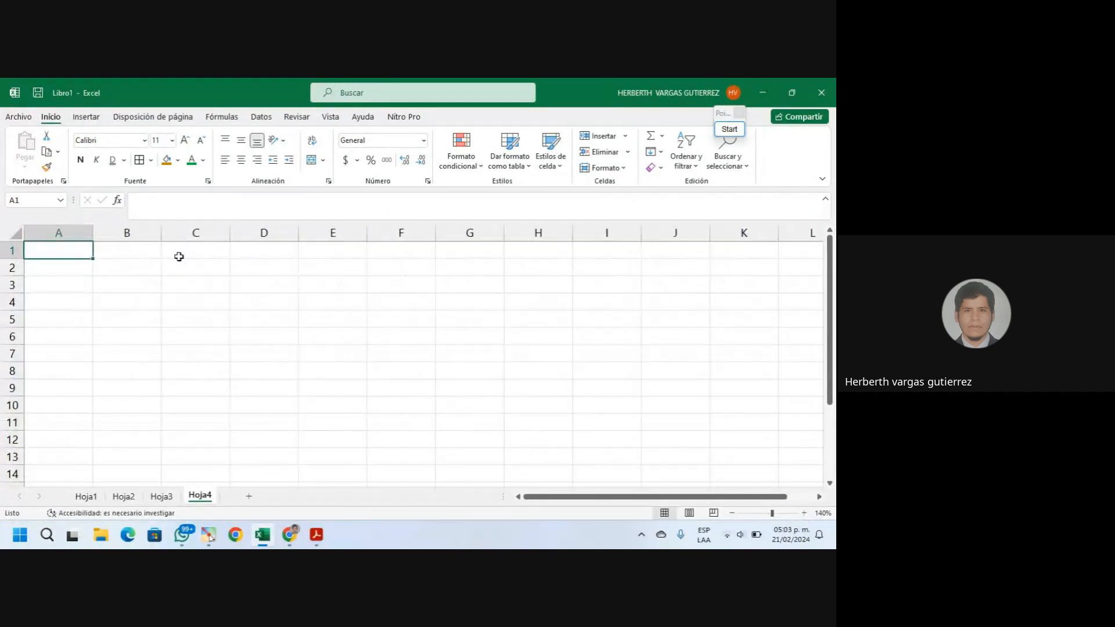
# Enter the text HOLA COMO ESTAS in cell C3 of Hoja4
pyautogui.click(179, 284)
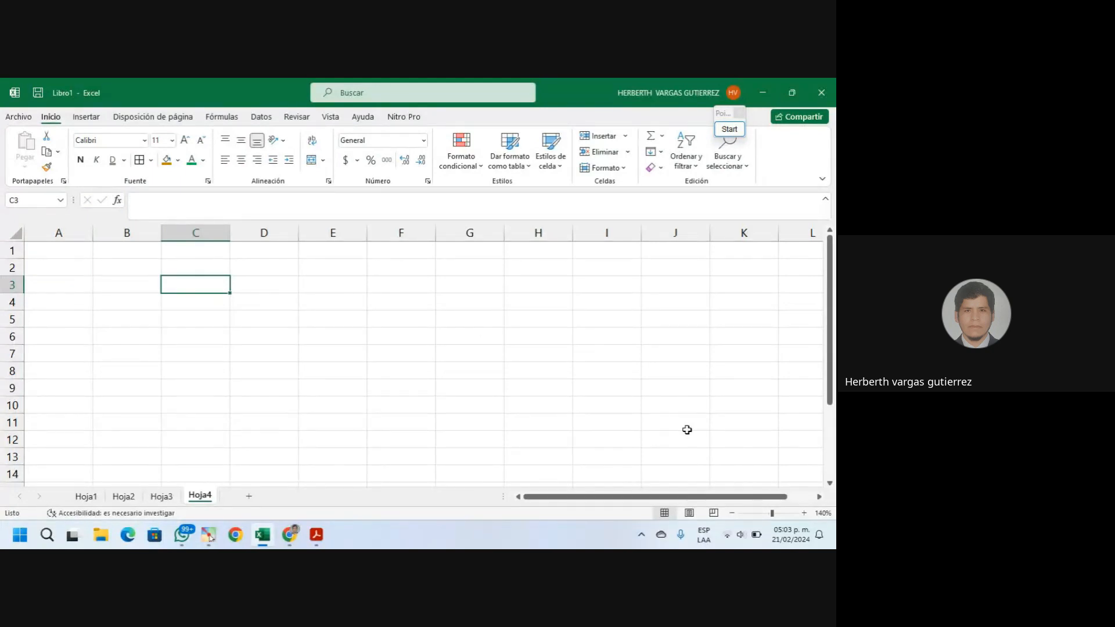
pyautogui.write('HOLA')
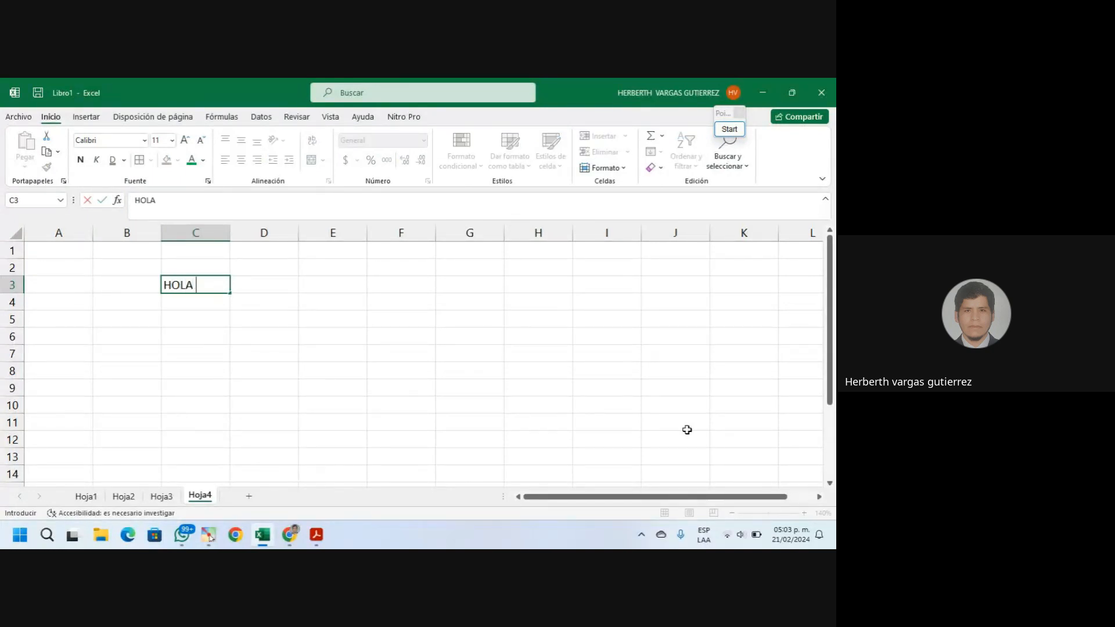
pyautogui.write(' COMO ESTAS')
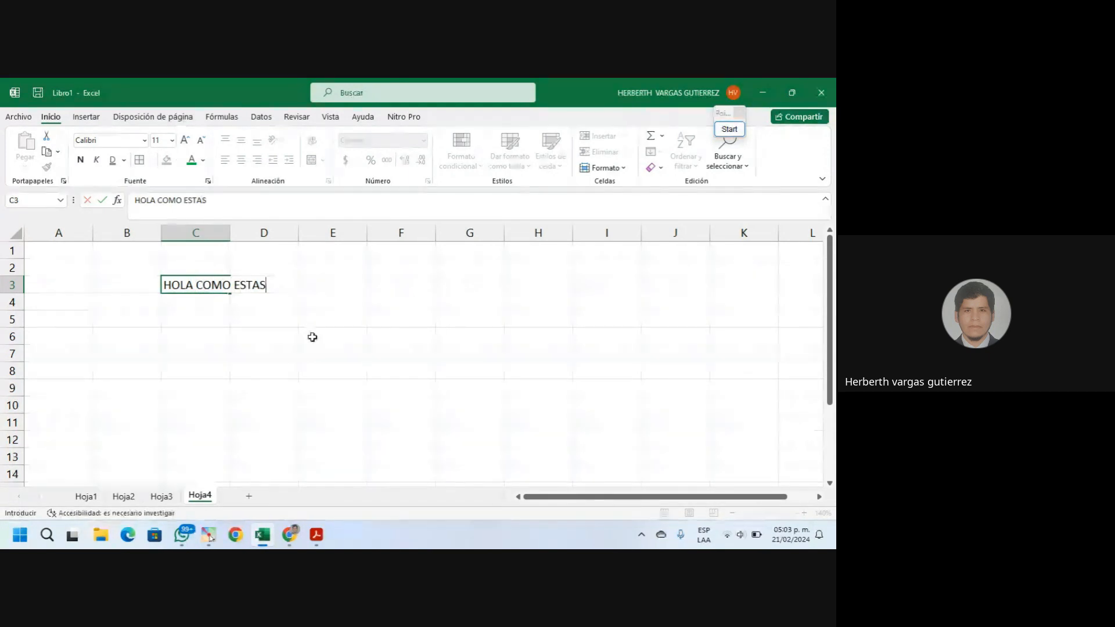
pyautogui.click(334, 335)
# Enter the text ANDAHUAYLAS in cell D3, directly beside the greeting in C3
pyautogui.click(264, 289)
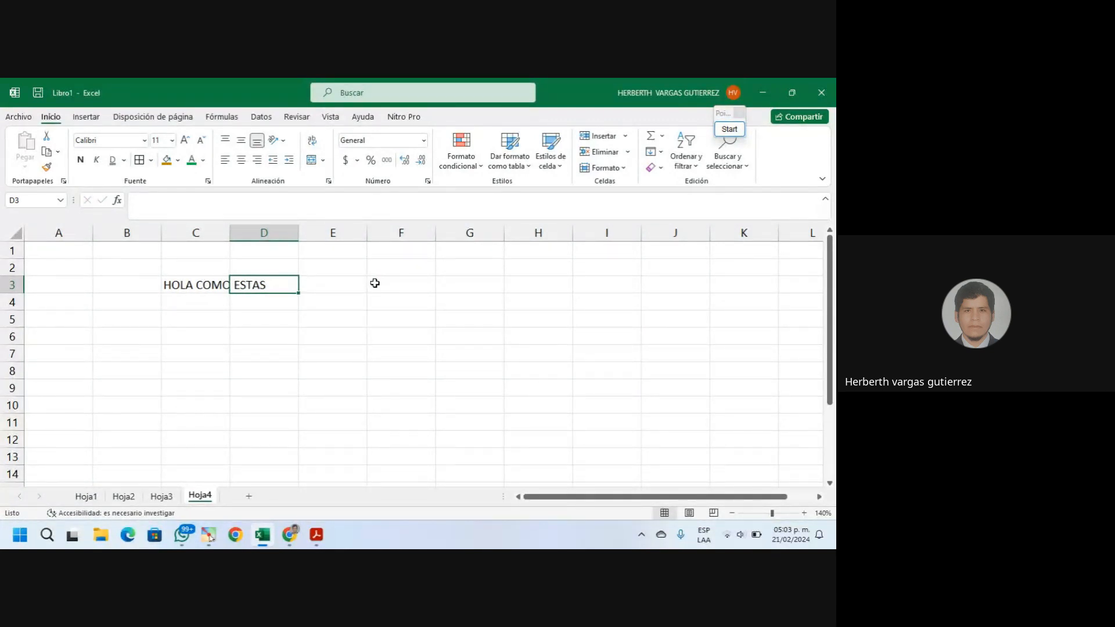
pyautogui.write('ANDAHUAY')
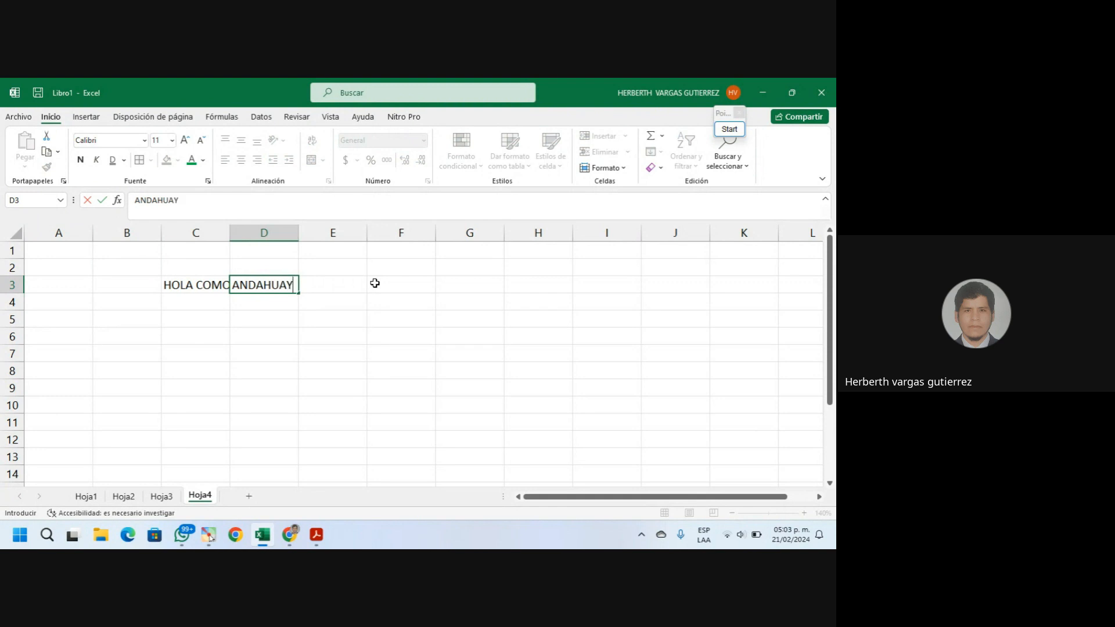
pyautogui.write('LAS')
pyautogui.click(290, 313)
# Check the full contents of C3 and D3, and enter HOLA in cell E3
pyautogui.click(198, 299)
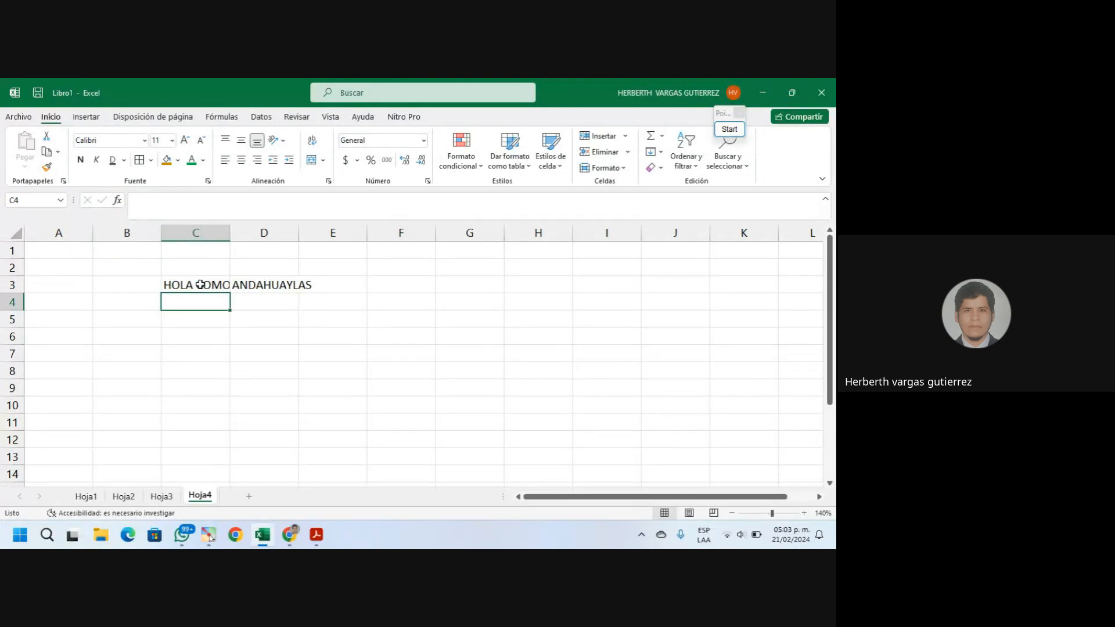
pyautogui.click(200, 284)
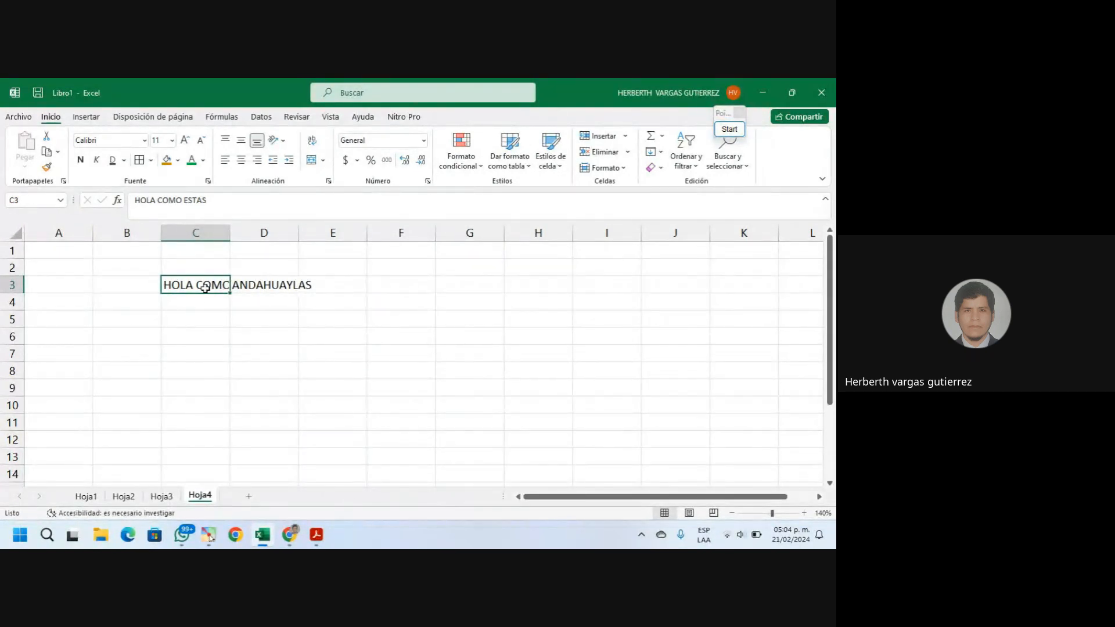
pyautogui.click(241, 283)
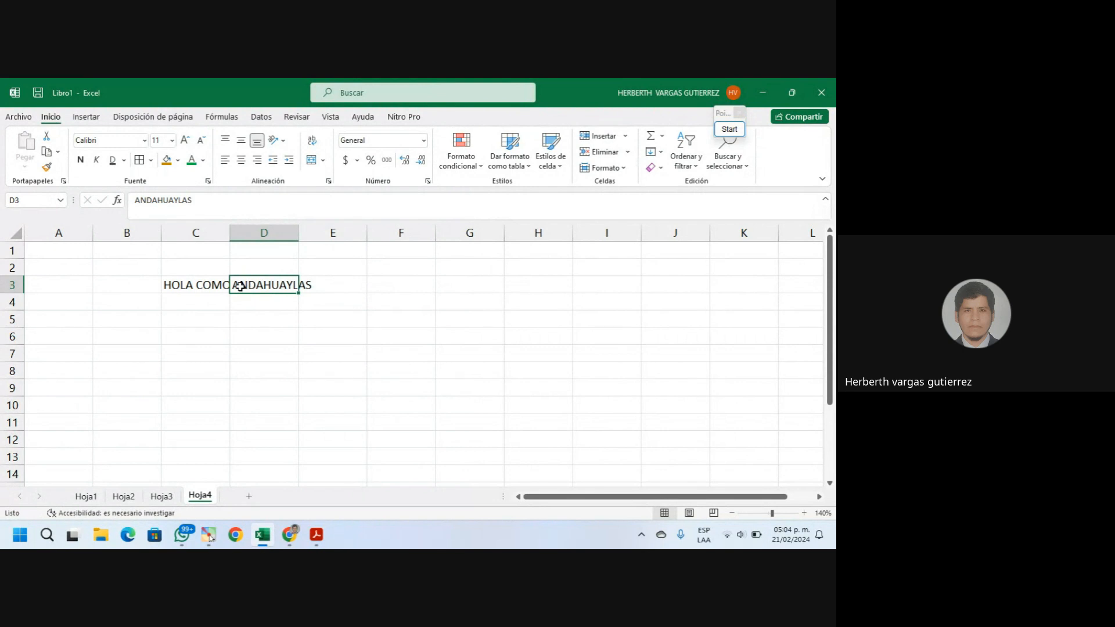
pyautogui.click(308, 285)
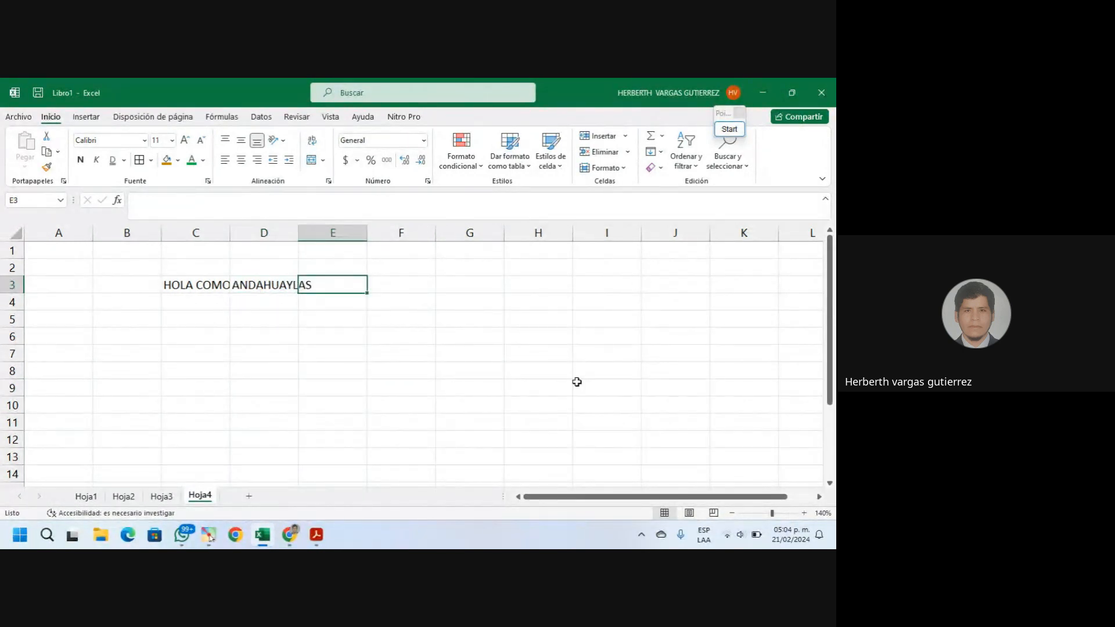
pyautogui.write('HOLA')
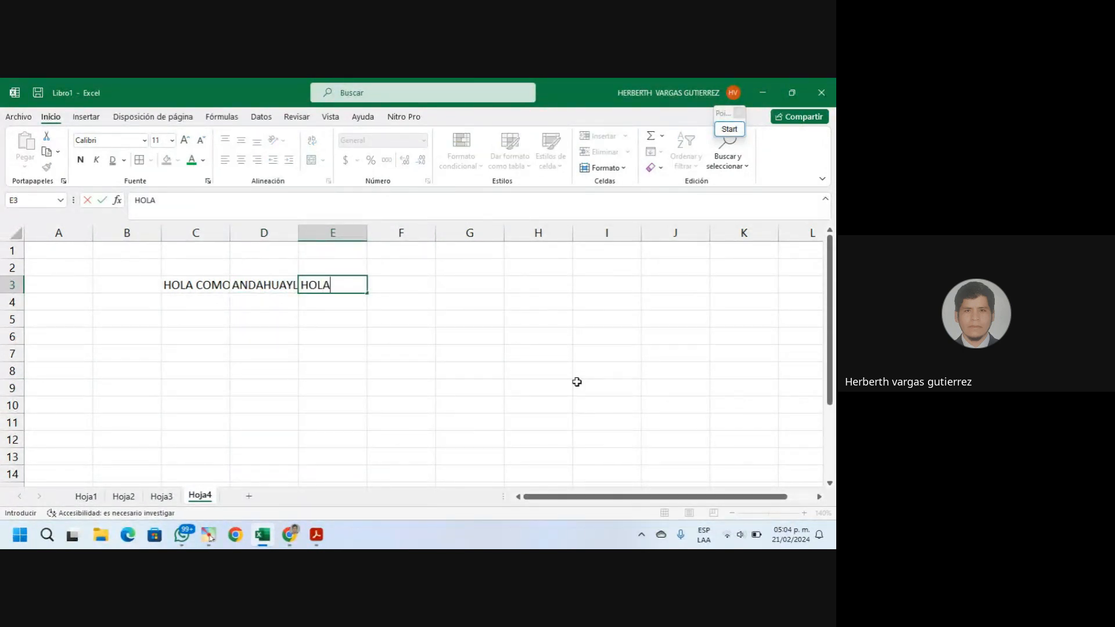
# Confirm the HOLA entry in E3, and widen column C to fit its text before narrowing it back
pyautogui.click(363, 340)
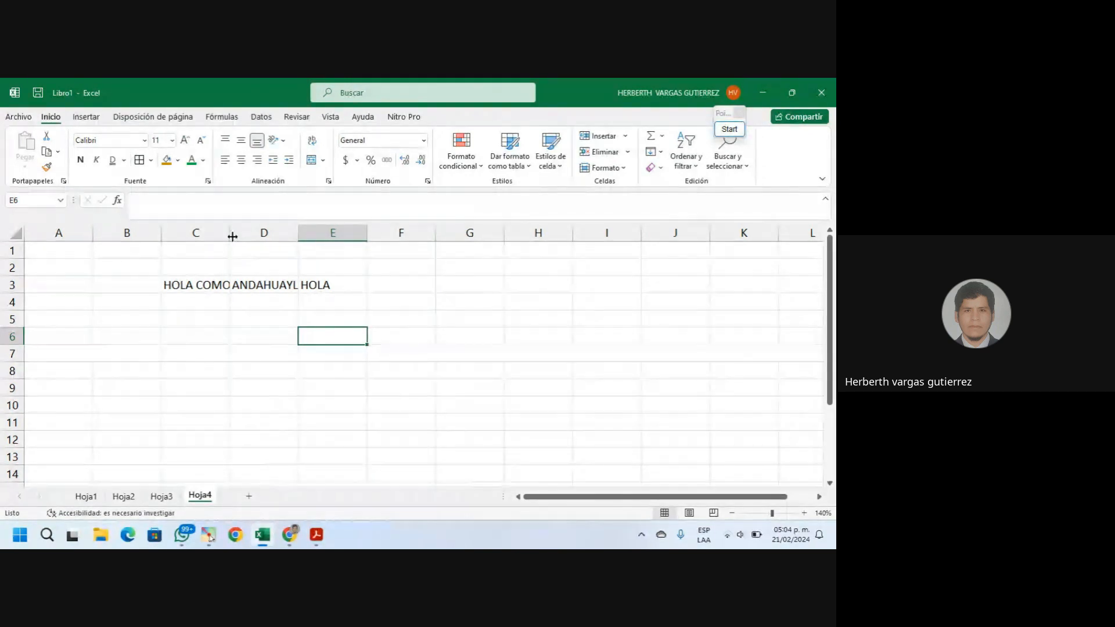
pyautogui.moveTo(232, 236); pyautogui.dragTo(274, 239)
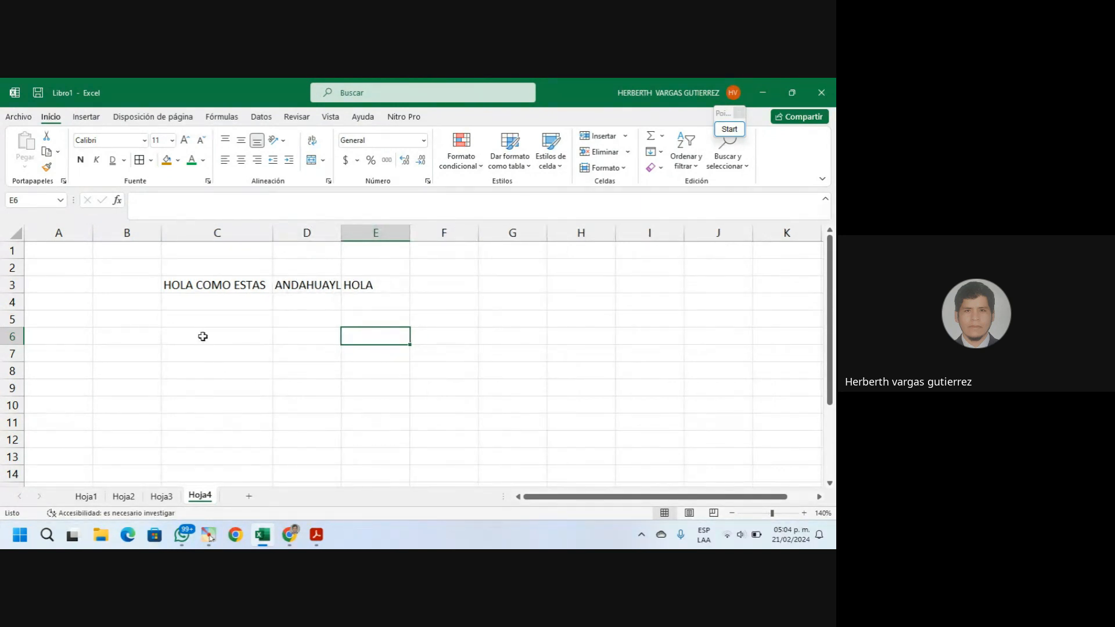
pyautogui.click(202, 336)
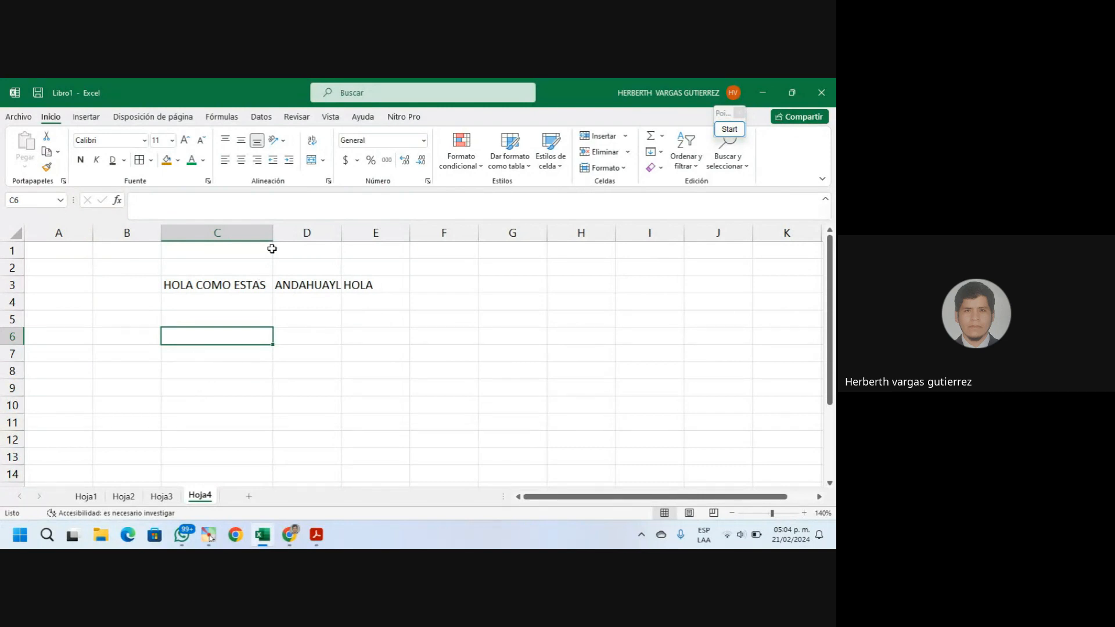
pyautogui.moveTo(272, 237); pyautogui.dragTo(232, 249)
pyautogui.click(258, 335)
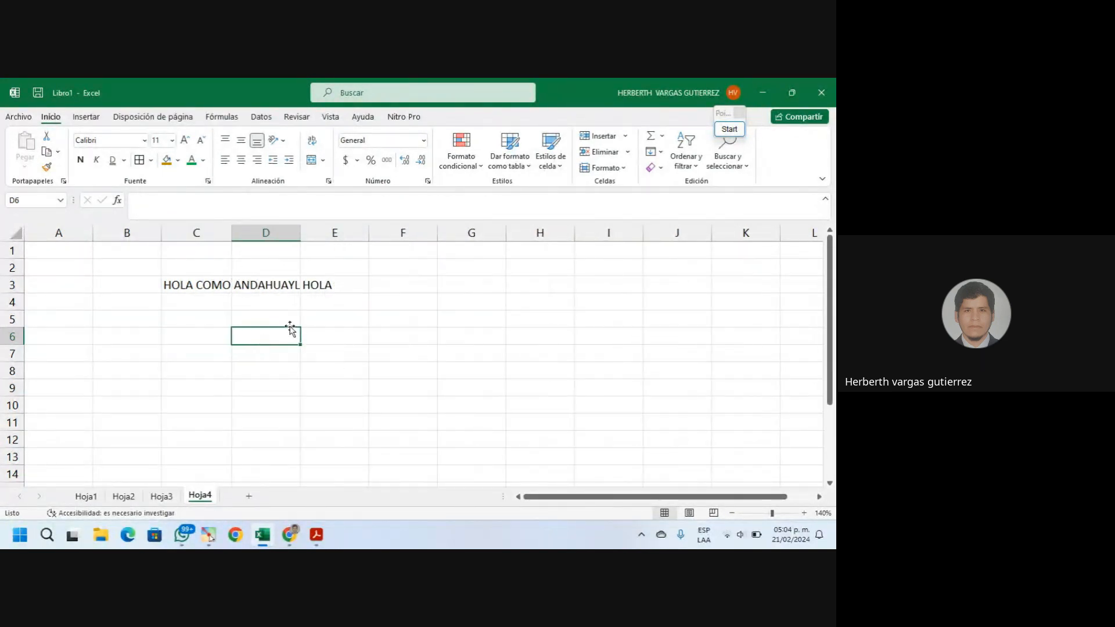
# Wrap the text in C3 and adjust column C and row 3 so it fits on two lines
pyautogui.click(207, 284)
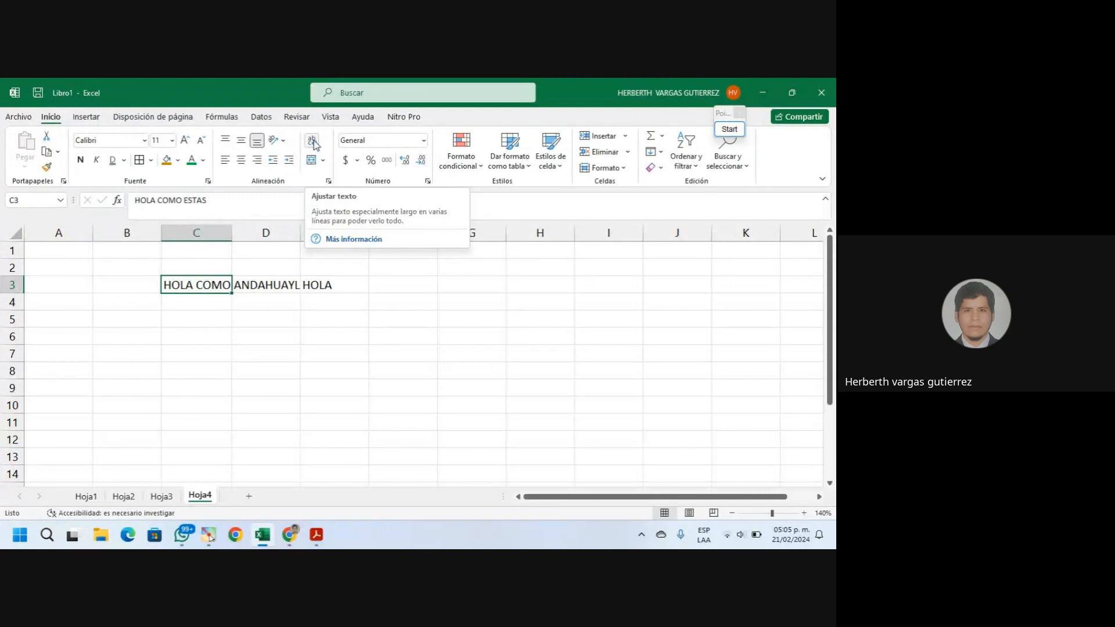
pyautogui.click(316, 145)
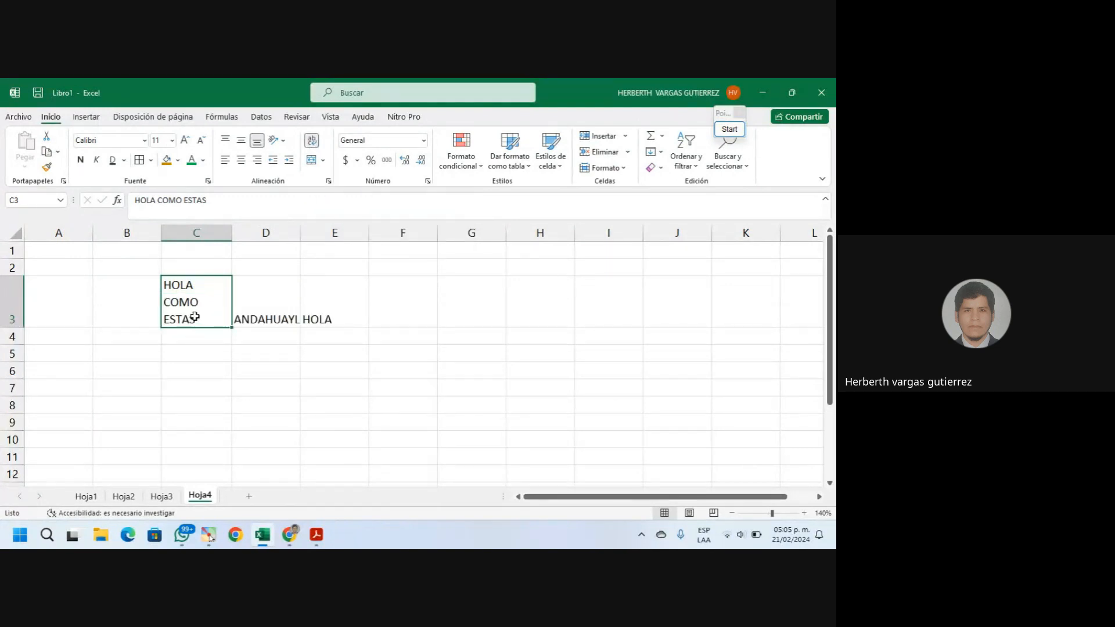
pyautogui.moveTo(232, 241); pyautogui.dragTo(235, 241)
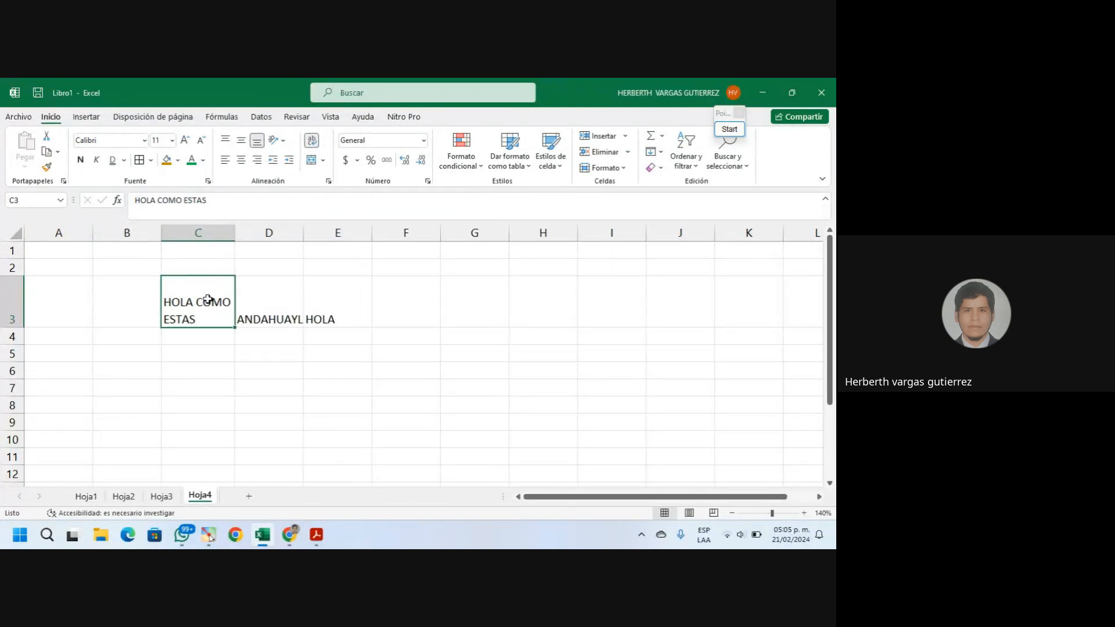
pyautogui.doubleClick(18, 328)
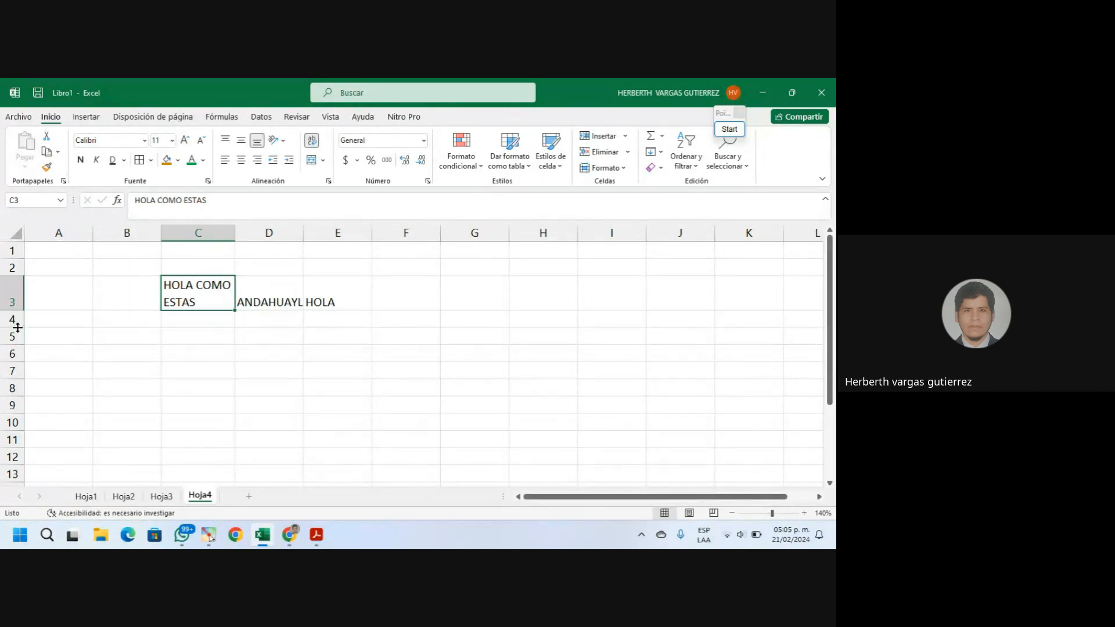
# Wrap the text ANDAHUAYLAS within cell D3
pyautogui.click(242, 309)
pyautogui.click(195, 297)
pyautogui.click(274, 291)
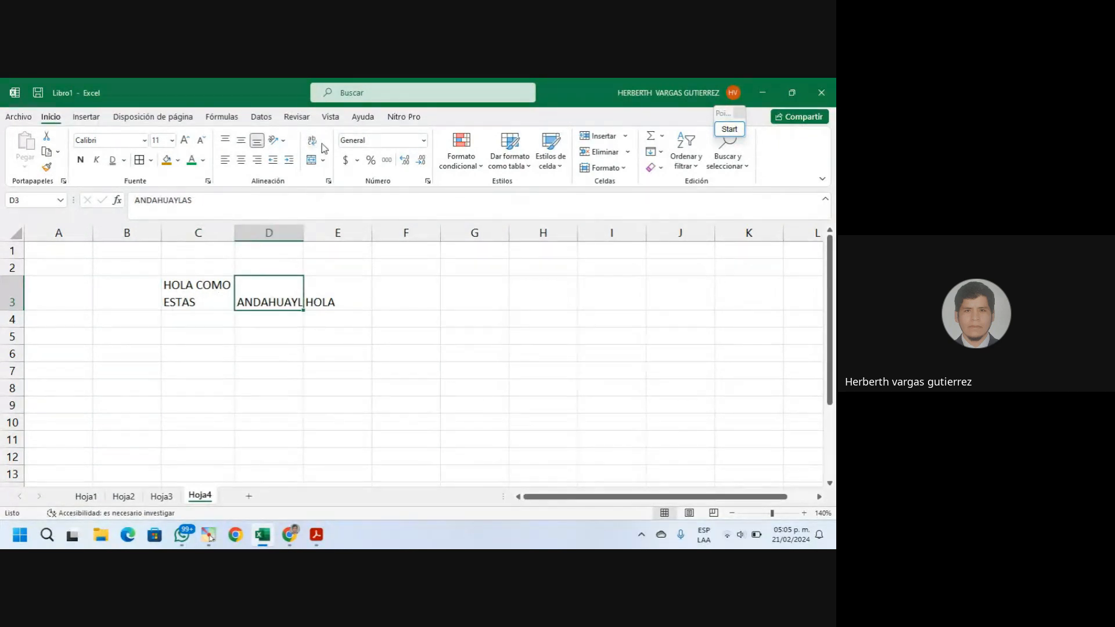
pyautogui.click(312, 143)
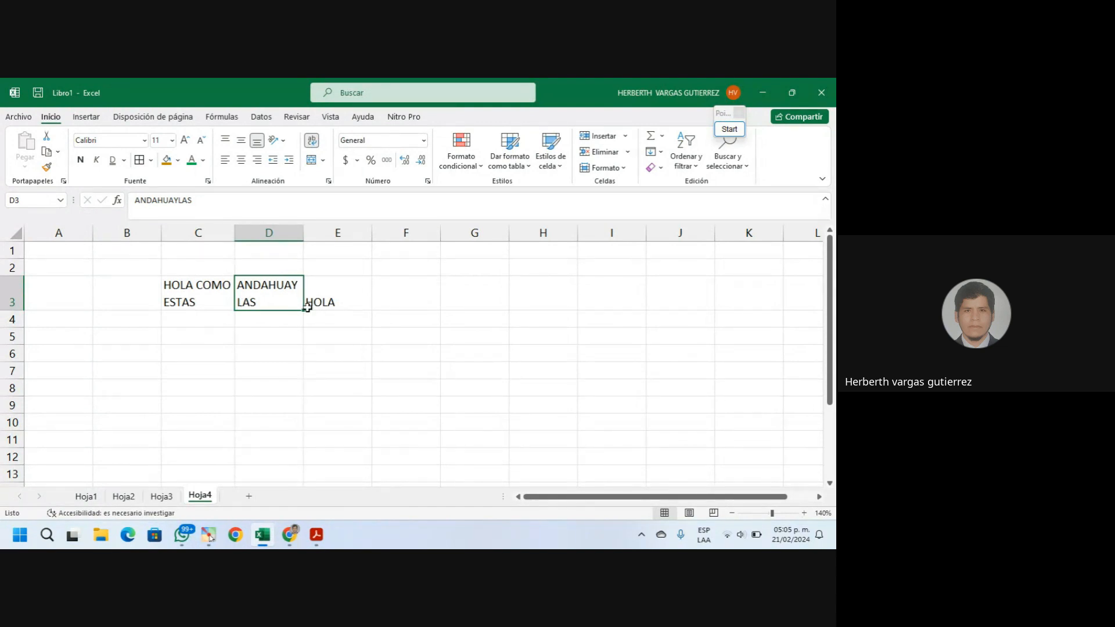
pyautogui.click(360, 303)
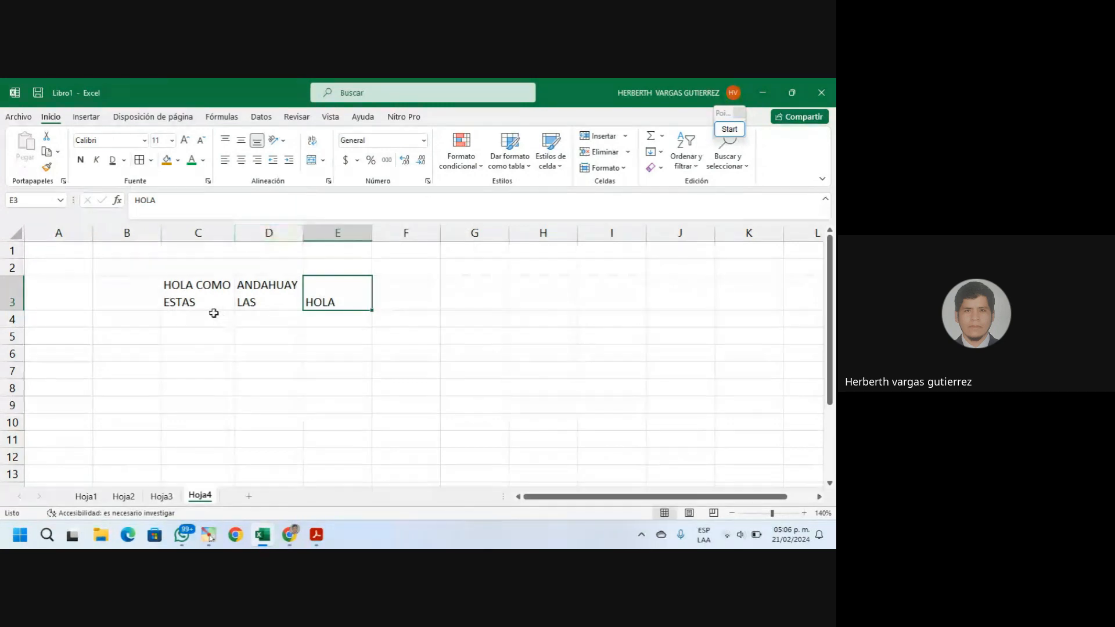
# Turn off text wrapping in C3 and reduce its font size to 8
pyautogui.click(215, 287)
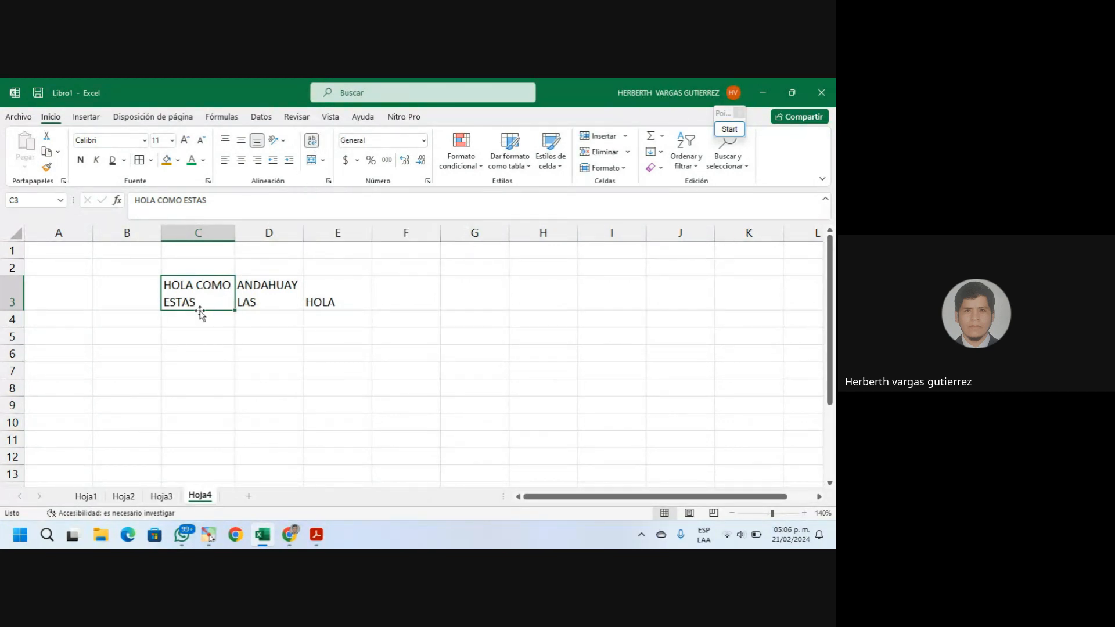
pyautogui.click(271, 301)
pyautogui.click(218, 293)
pyautogui.click(310, 141)
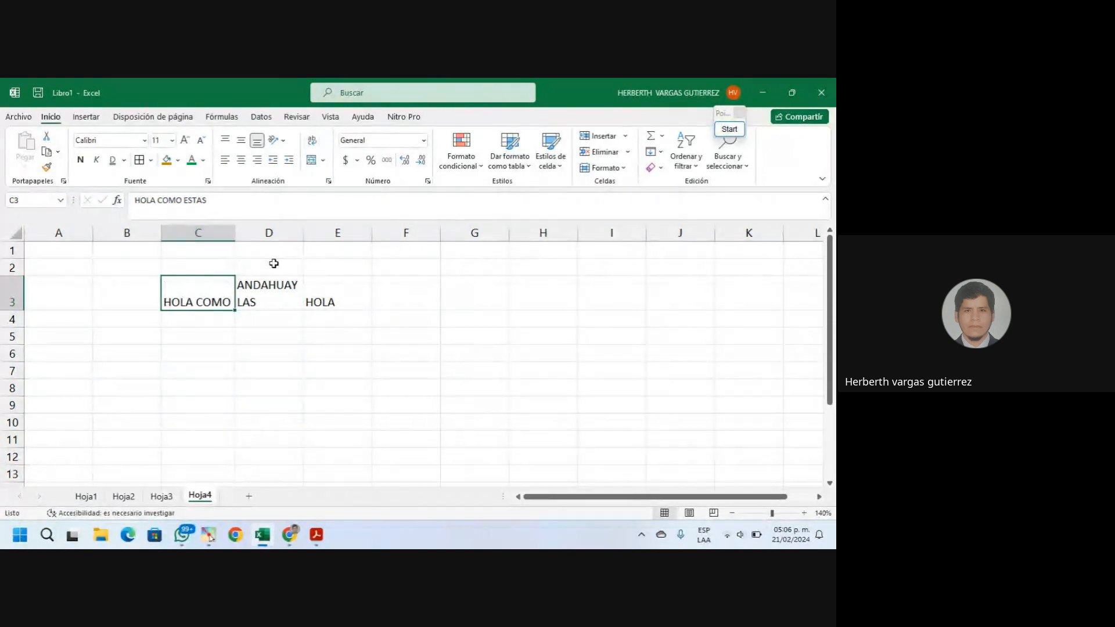
pyautogui.click(201, 141)
pyautogui.click(201, 141)
pyautogui.click(201, 141)
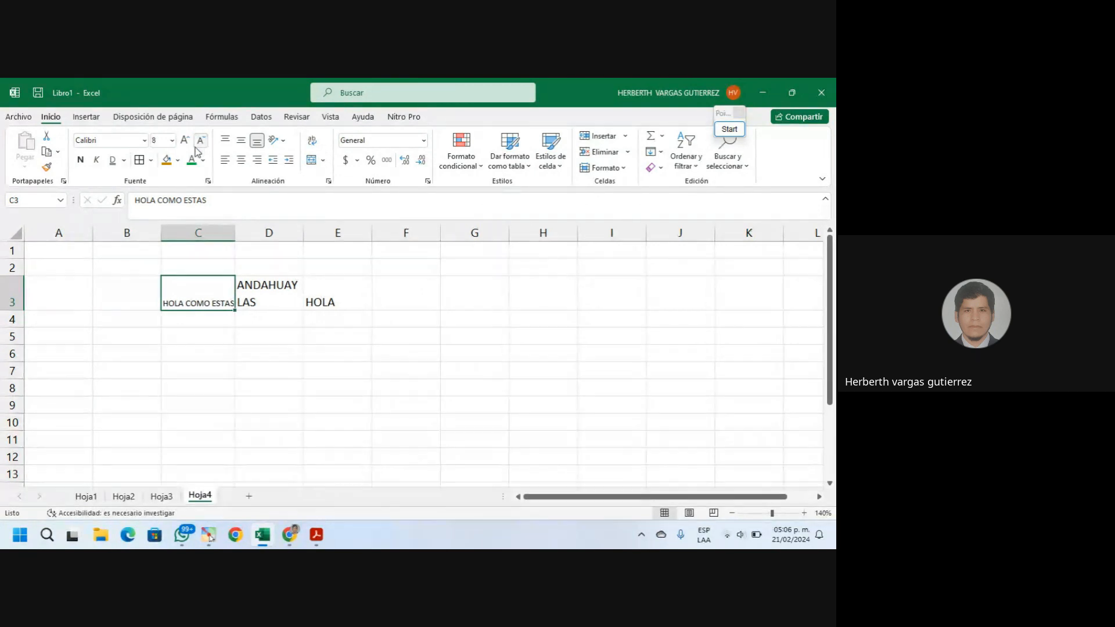
# Reduce the font size of D3 to 8 so the word fits on one line
pyautogui.click(272, 287)
pyautogui.click(201, 141)
pyautogui.click(200, 141)
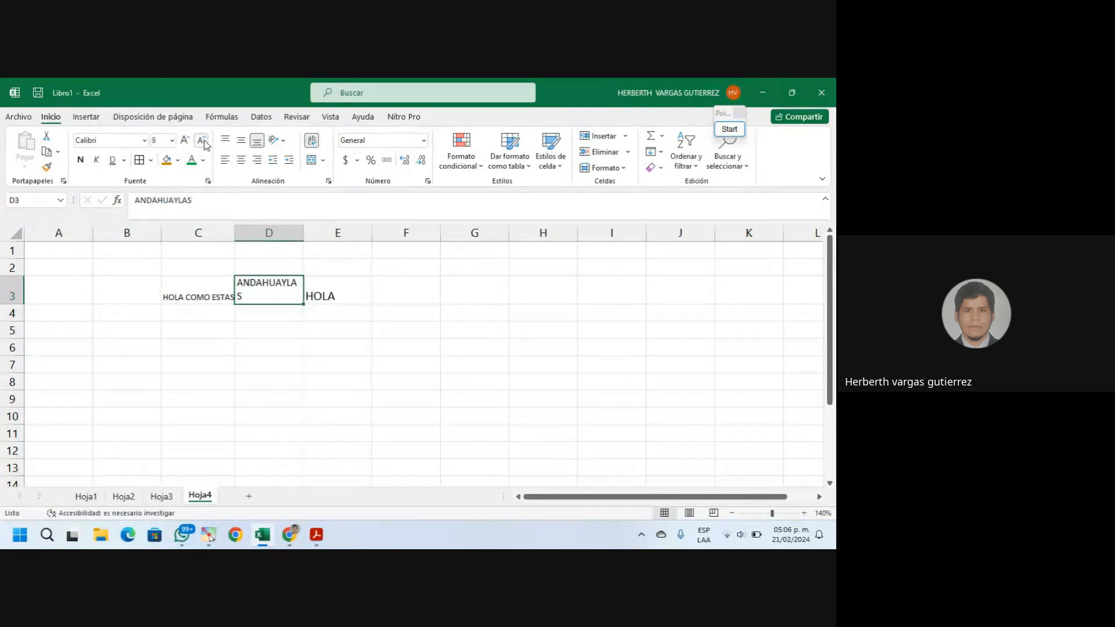
pyautogui.click(201, 141)
pyautogui.click(336, 318)
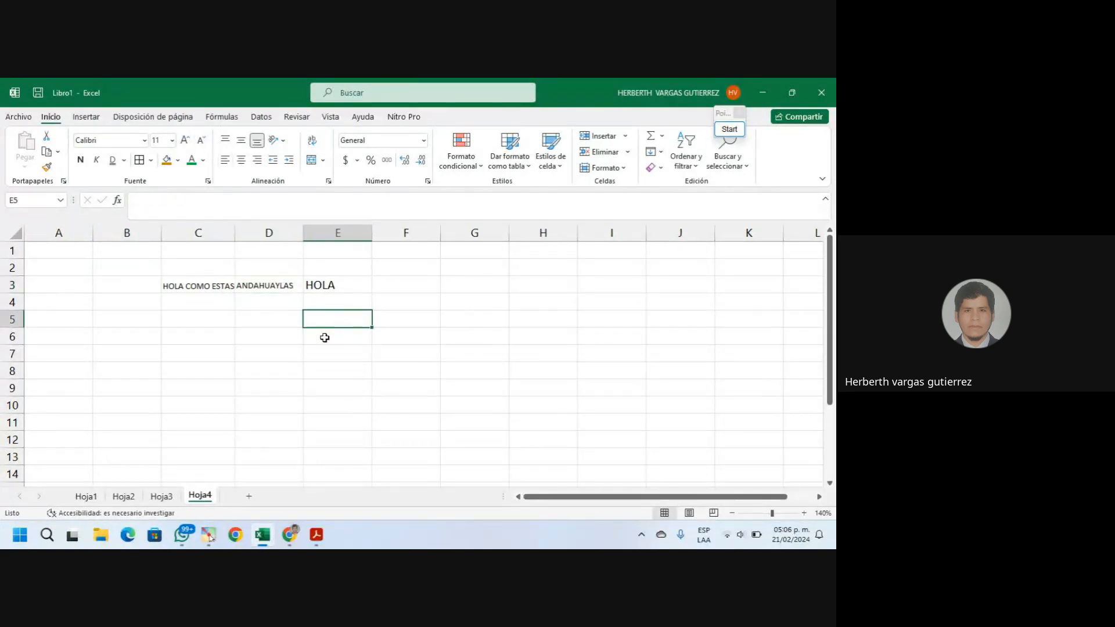
# Examine how the texts in row 3 display at zoom levels from 100% up to 160%
pyautogui.click(228, 287)
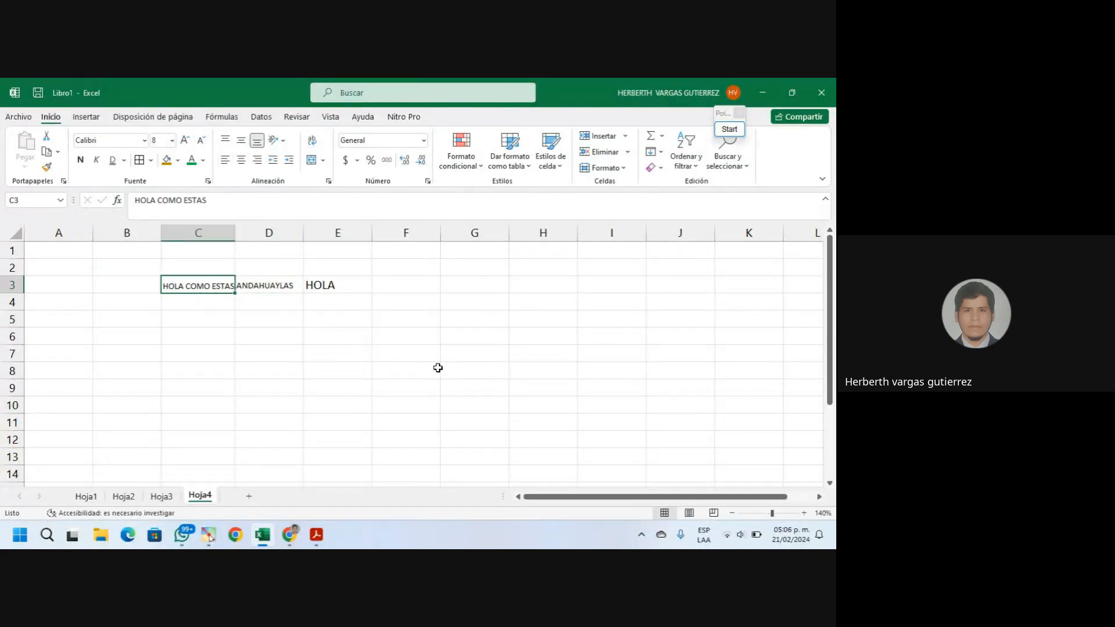
pyautogui.click(200, 302)
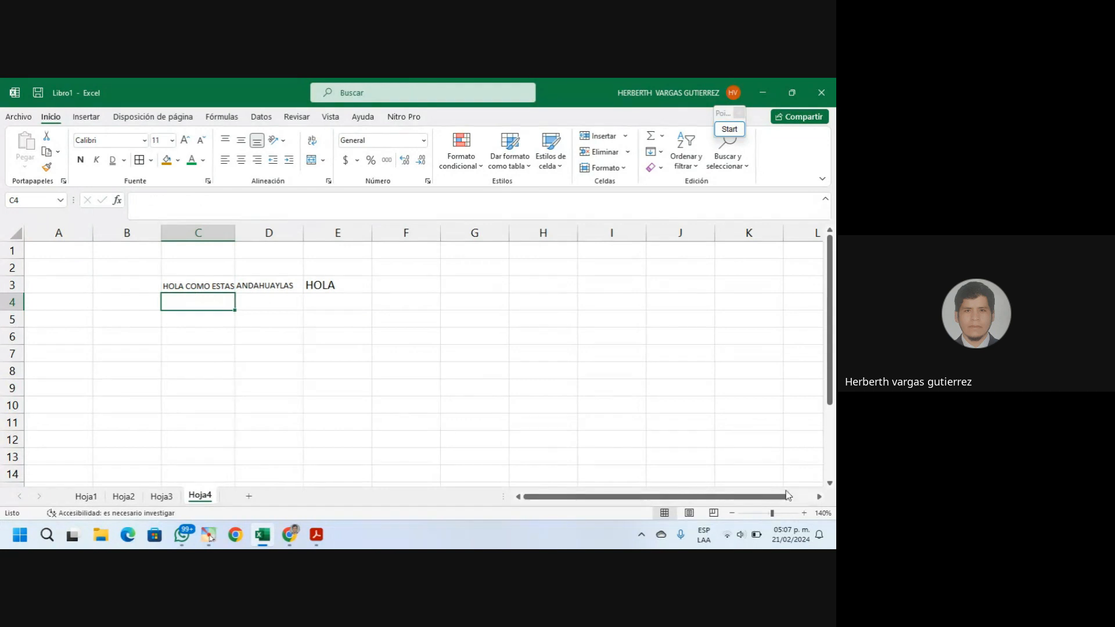
pyautogui.click(733, 513)
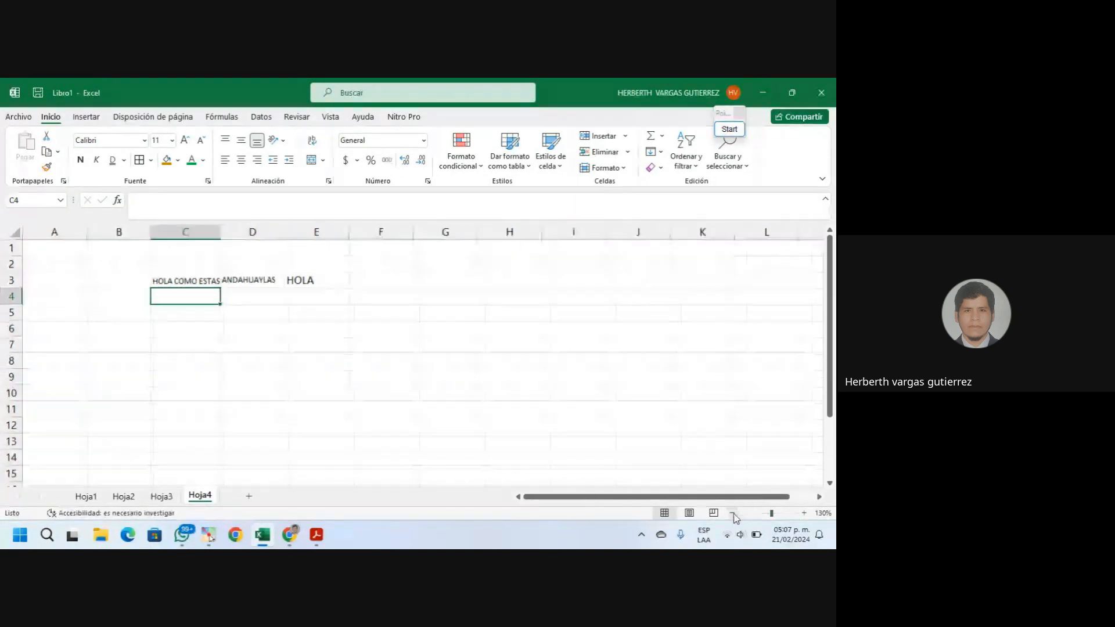
pyautogui.click(733, 513)
pyautogui.click(732, 513)
pyautogui.click(733, 513)
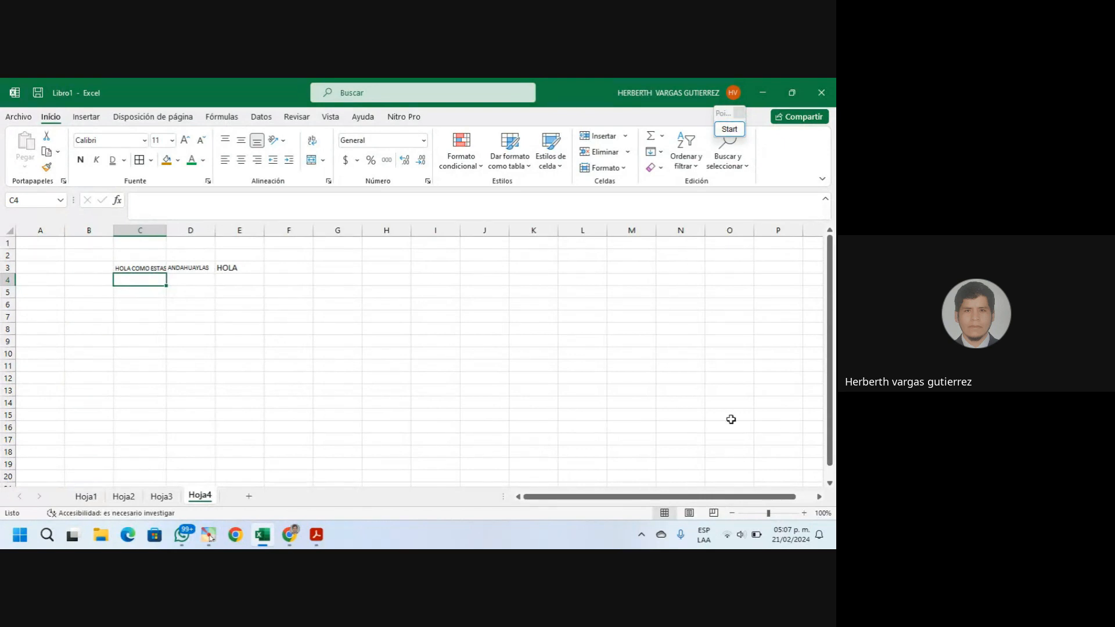
pyautogui.click(805, 514)
pyautogui.click(805, 515)
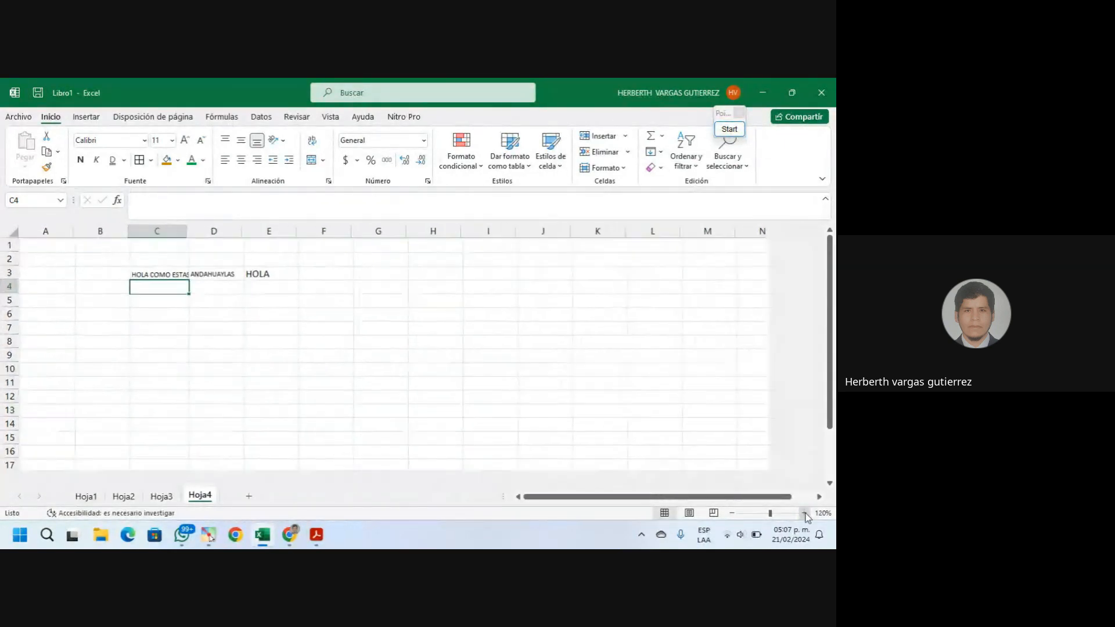
pyautogui.click(805, 514)
pyautogui.click(805, 514)
pyautogui.click(805, 514)
pyautogui.click(805, 514)
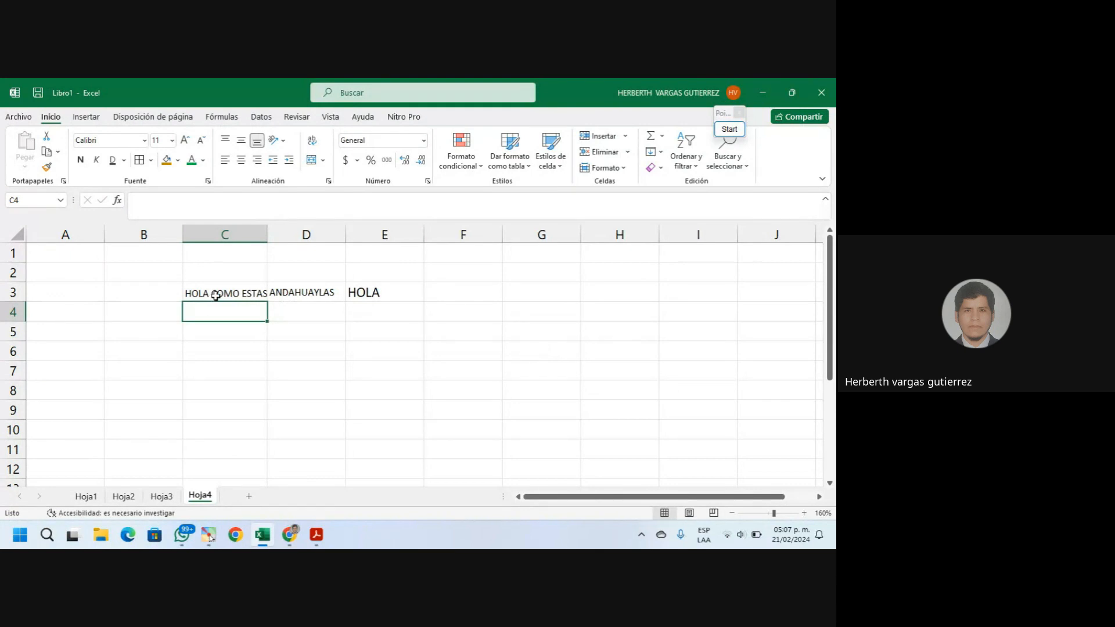
# Set the font size of C3:D3 to 11 and wrap the text in both cells
pyautogui.moveTo(217, 292); pyautogui.dragTo(277, 292)
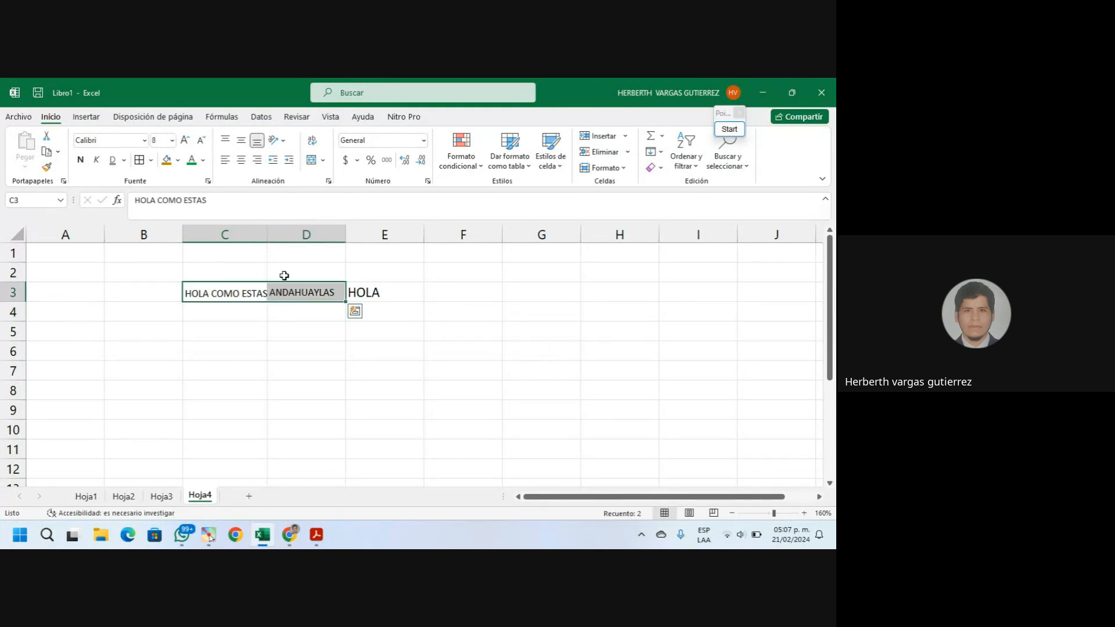
pyautogui.click(172, 140)
pyautogui.click(162, 199)
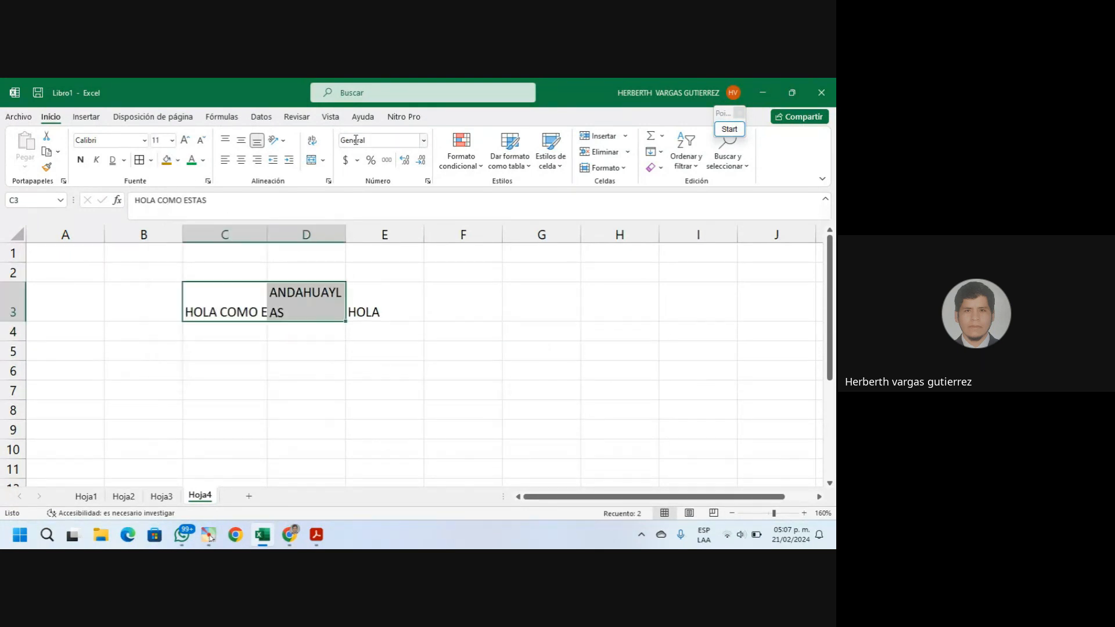
pyautogui.click(310, 142)
pyautogui.click(382, 333)
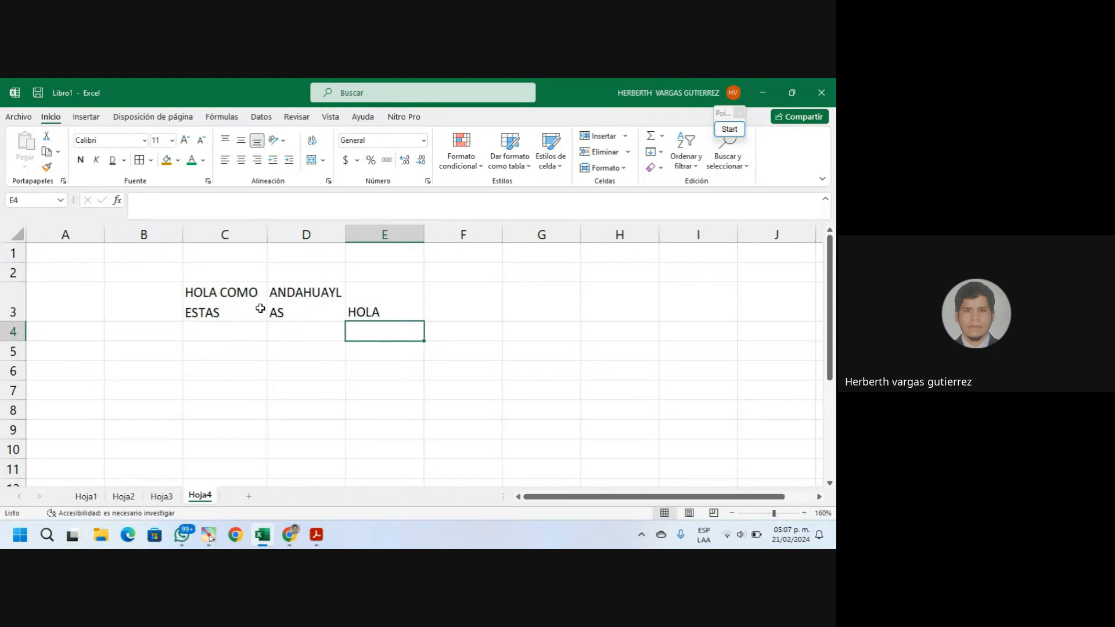
# Switch to the Google Meet call to read the chat messages, and return to the Excel workbook
pyautogui.moveTo(289, 535)
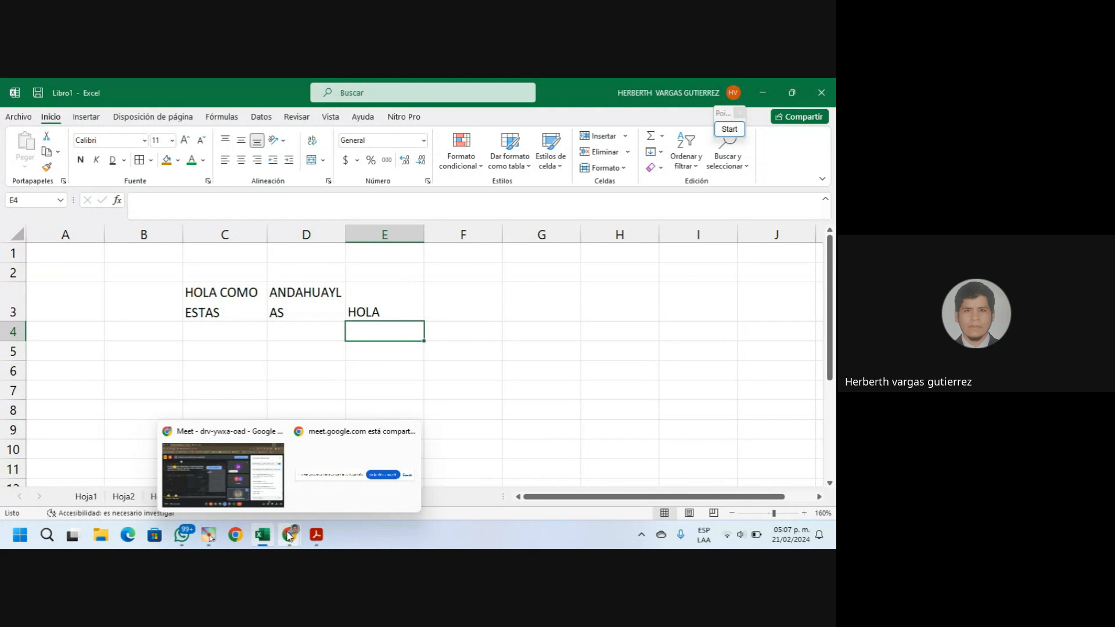
pyautogui.click(223, 470)
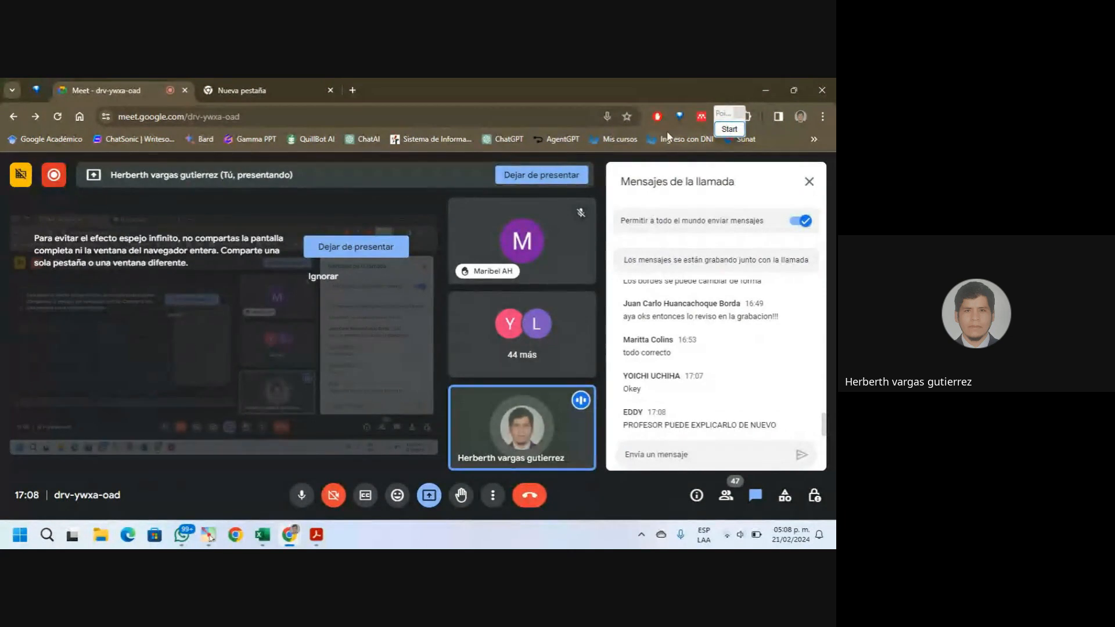
pyautogui.click(764, 91)
pyautogui.click(244, 351)
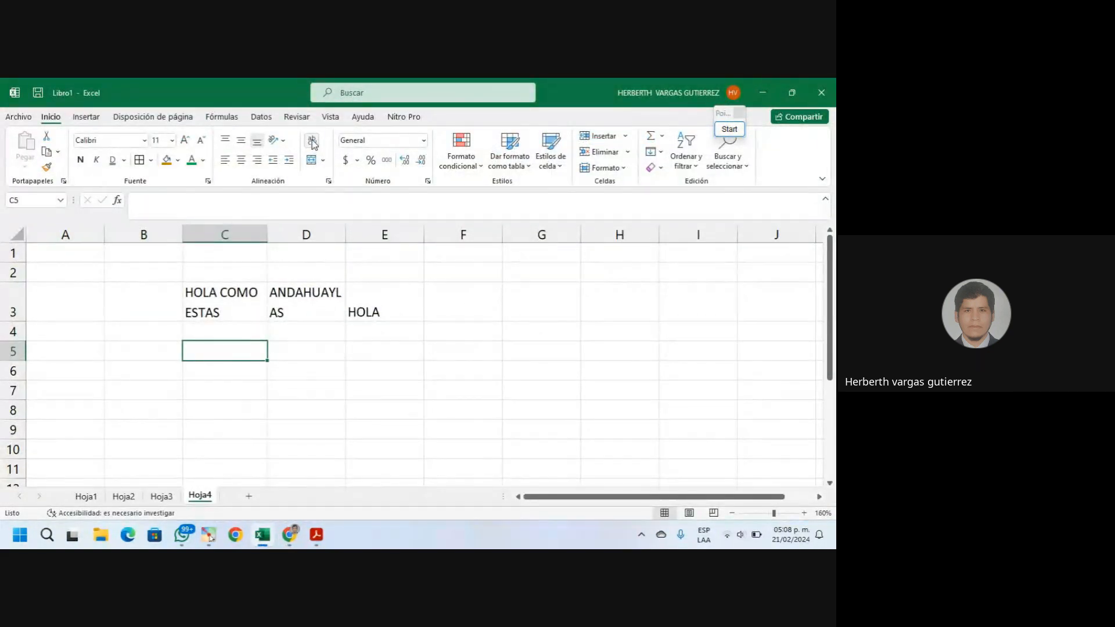
pyautogui.click(99, 368)
pyautogui.click(161, 363)
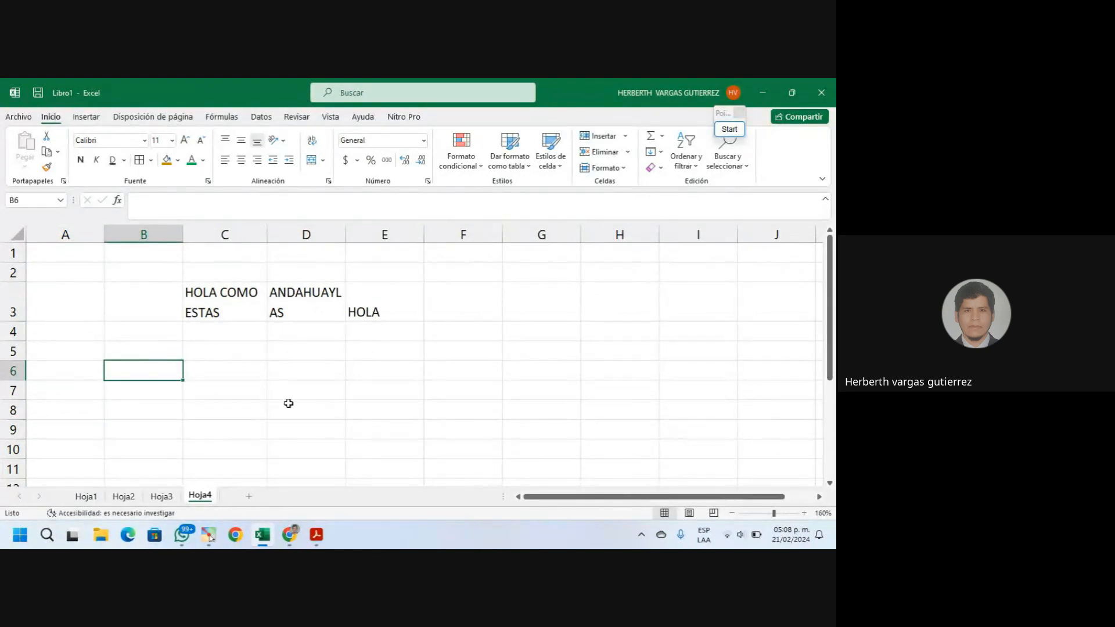
# Add a new worksheet after Hoja4 and zoom it to 140%
pyautogui.click(249, 496)
pyautogui.click(156, 302)
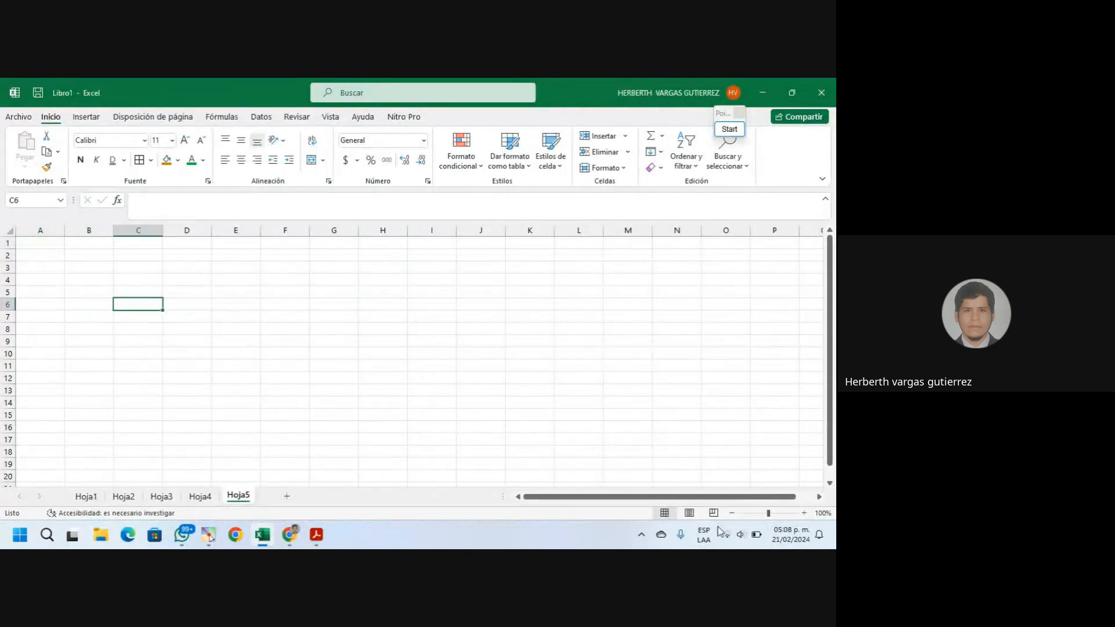
pyautogui.click(804, 514)
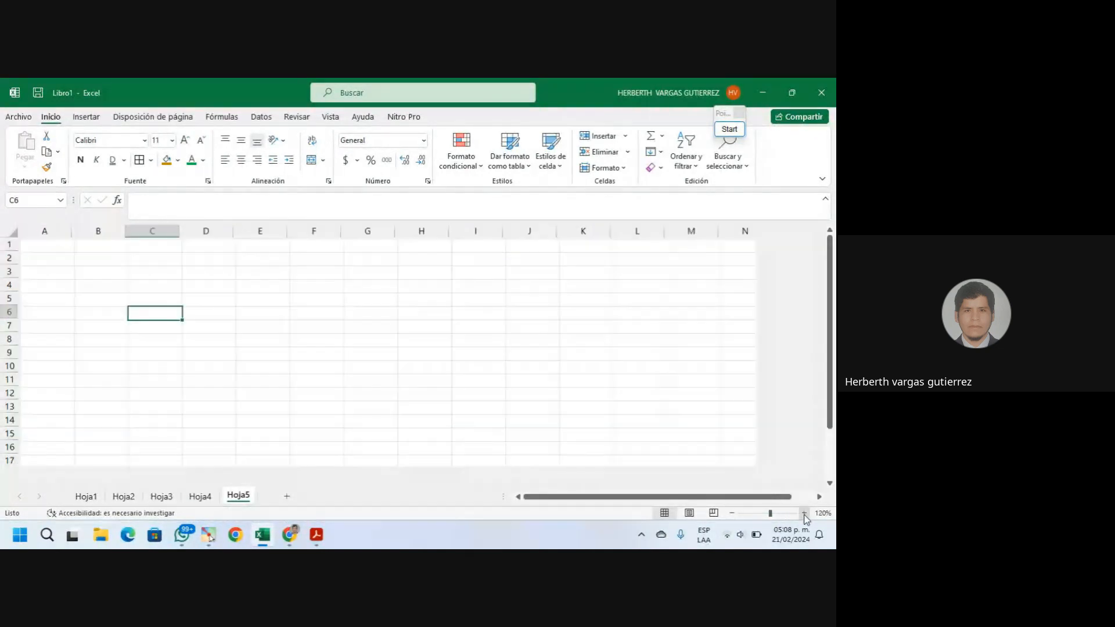
pyautogui.click(804, 513)
pyautogui.click(804, 513)
pyautogui.click(804, 514)
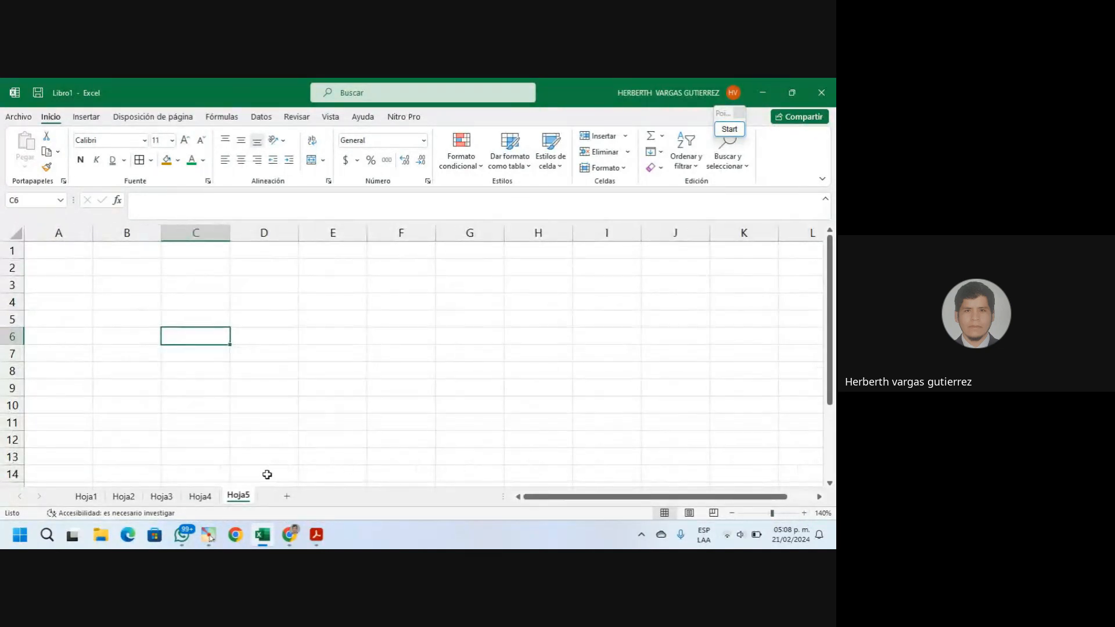
# Enter HORA in B4 and LUNES in C4, and fill the weekdays across row 4 through SÁBADO in H4
pyautogui.click(141, 303)
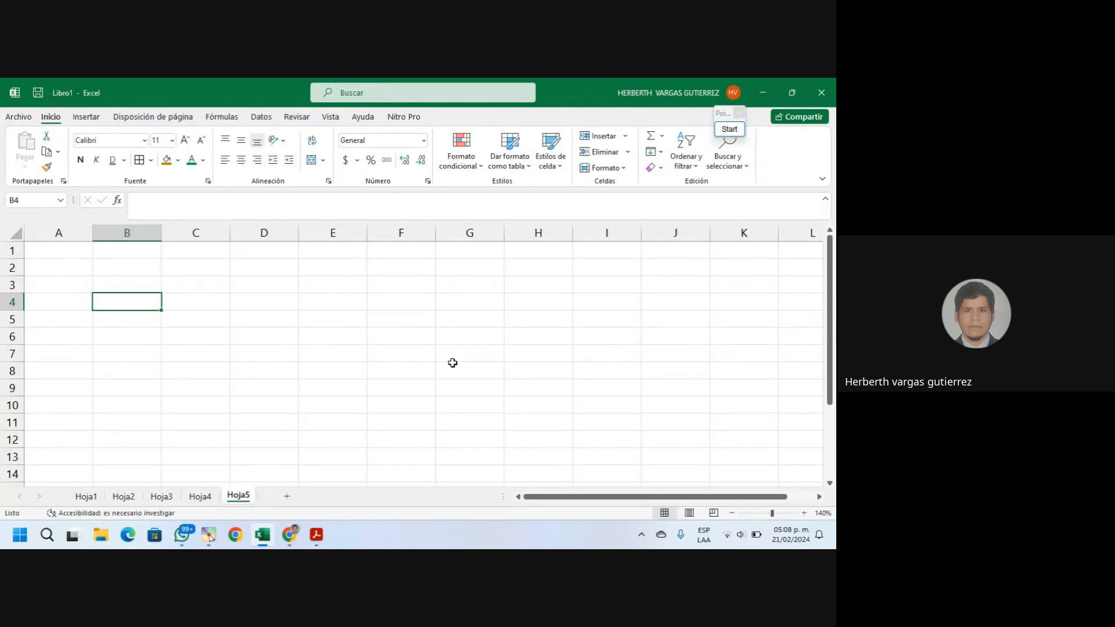
pyautogui.write('HORA')
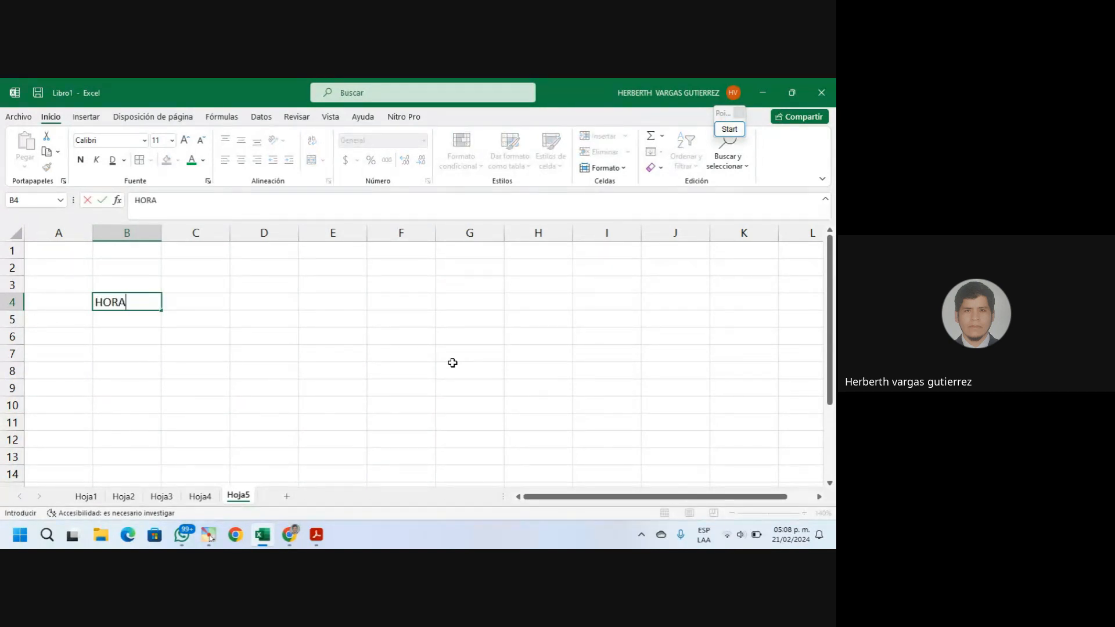
pyautogui.press('Tab')
pyautogui.write('LU')
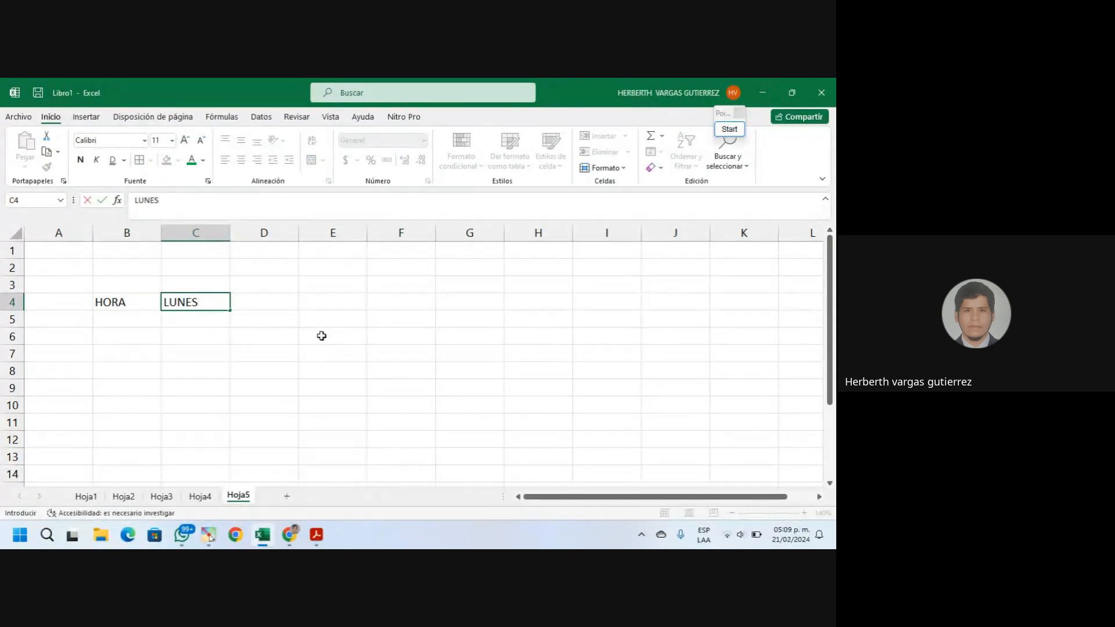
pyautogui.hotkey('ctrl', 'Return')
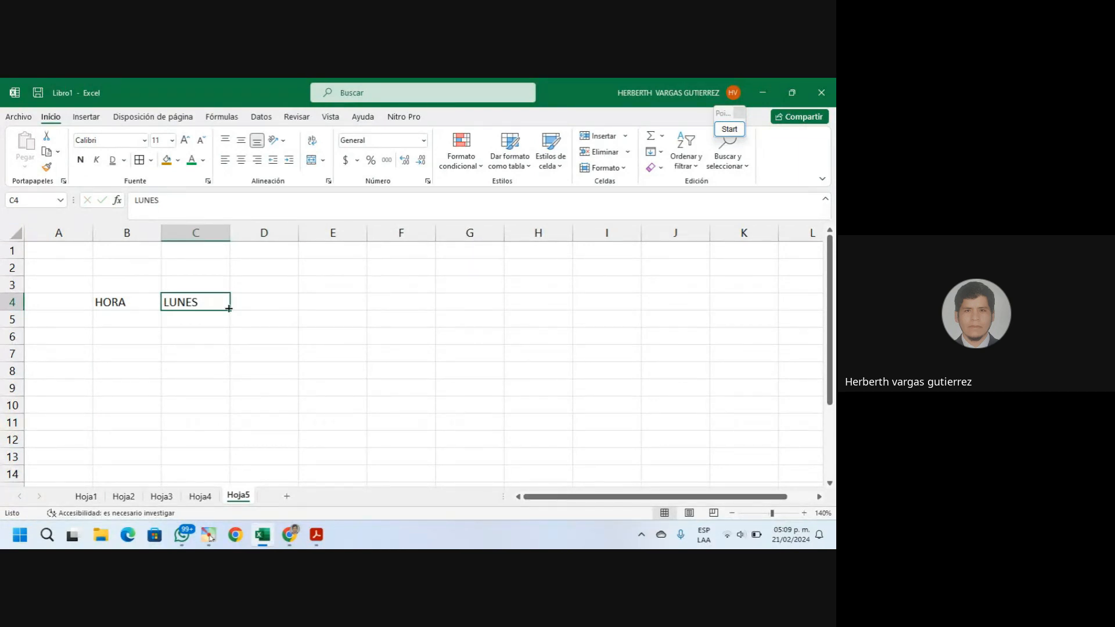
pyautogui.moveTo(228, 309); pyautogui.dragTo(540, 297)
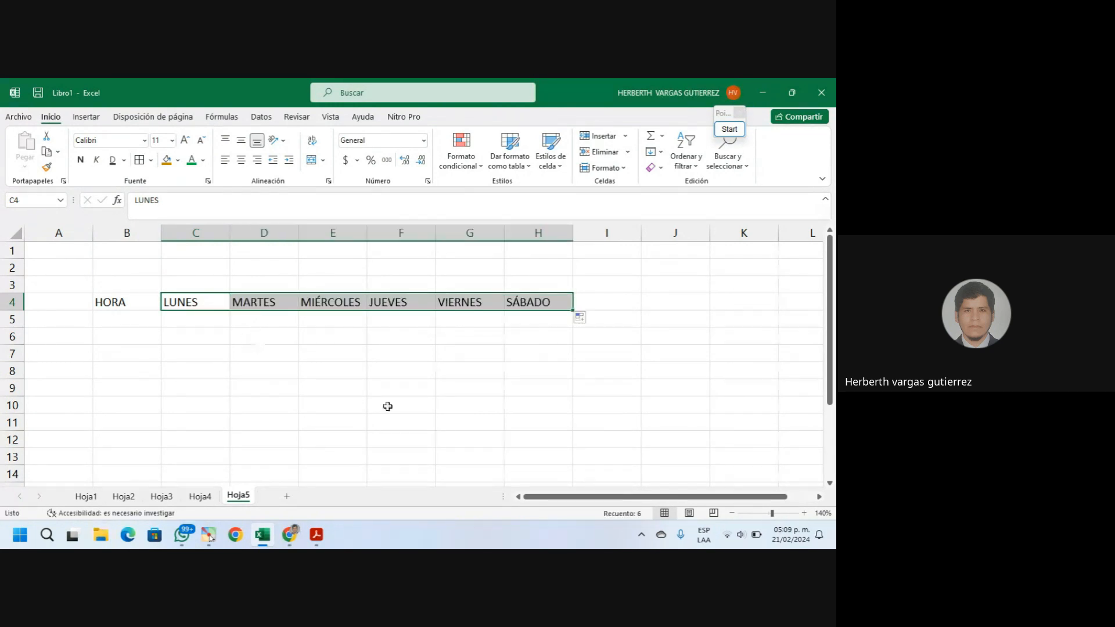
pyautogui.click(399, 371)
# Examine the headings in B4:H4 one by one and the empty range B3:H3 above them
pyautogui.click(127, 305)
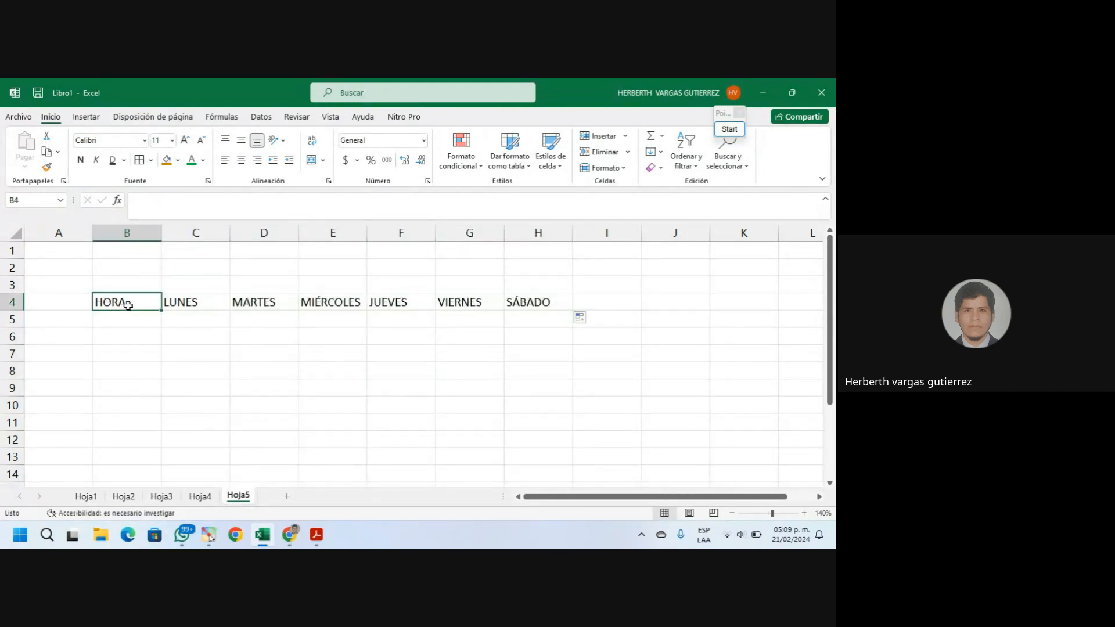
pyautogui.click(172, 302)
pyautogui.click(250, 301)
pyautogui.click(326, 300)
pyautogui.click(401, 302)
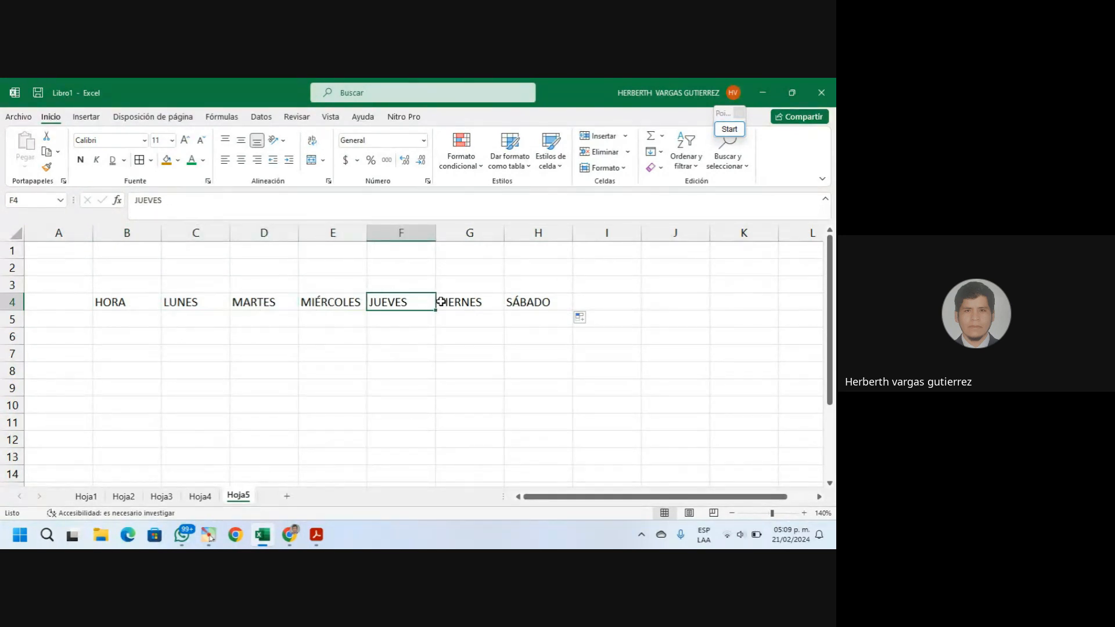
pyautogui.click(461, 302)
pyautogui.click(541, 302)
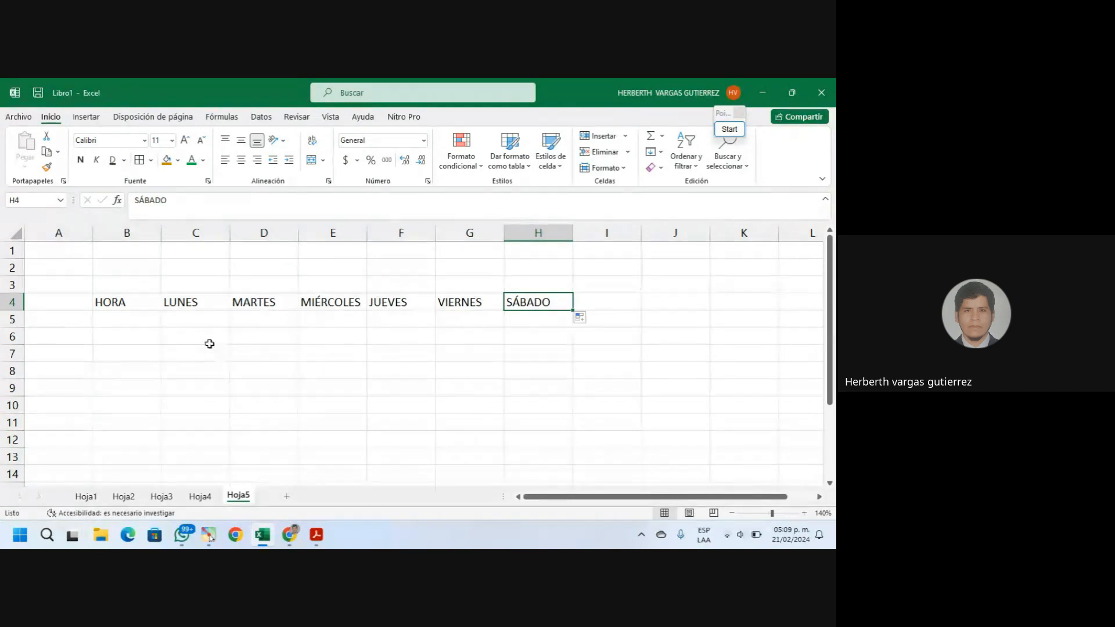
pyautogui.moveTo(123, 285); pyautogui.dragTo(527, 284)
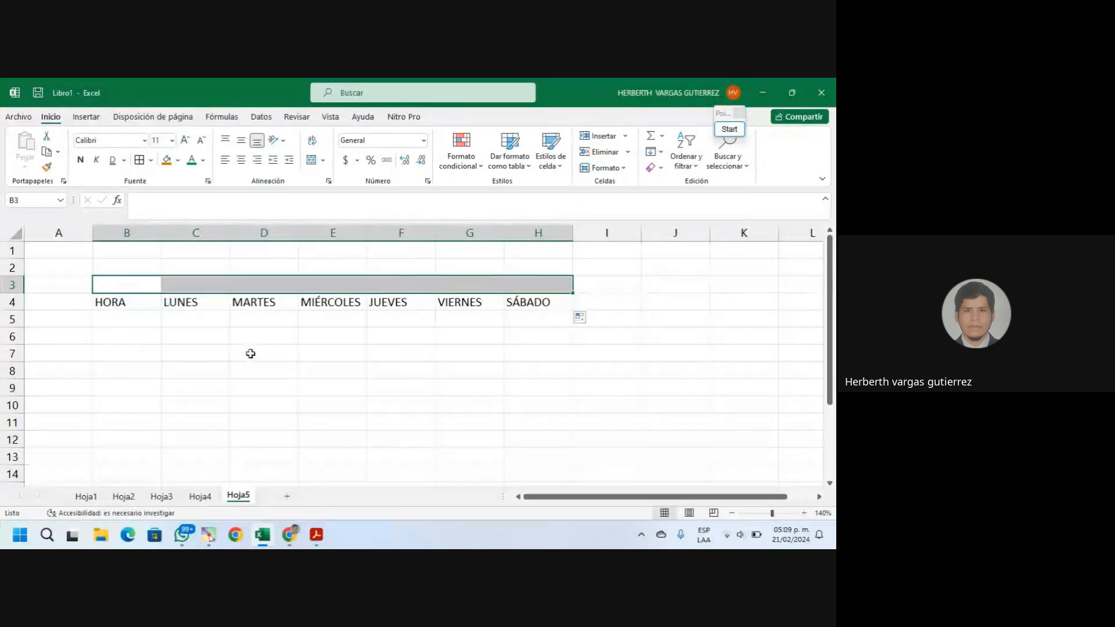
pyautogui.click(149, 284)
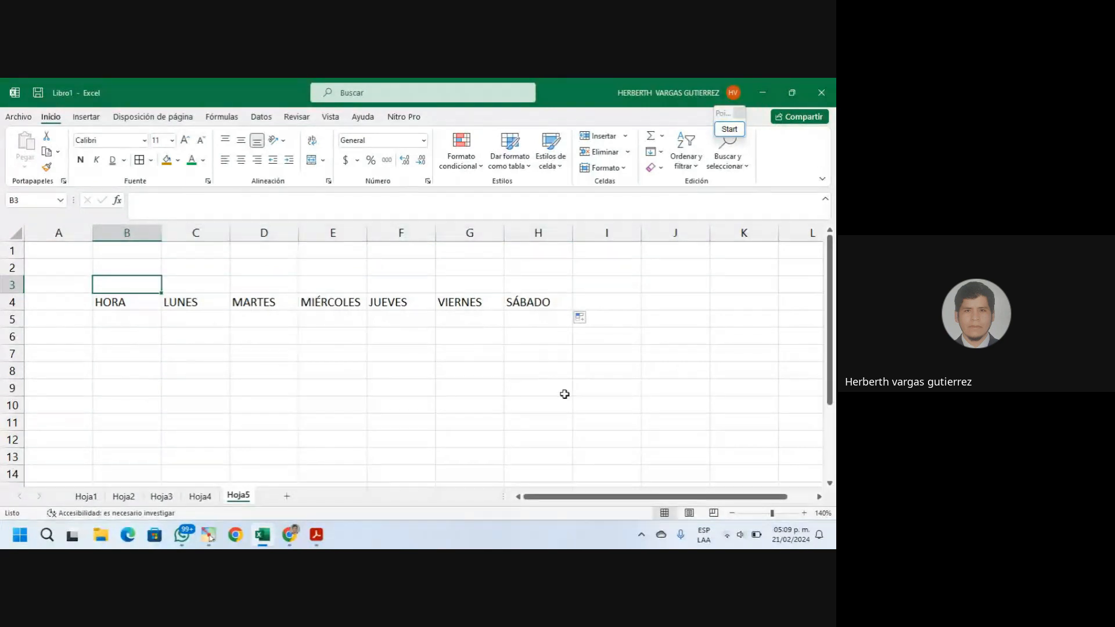
# Try the title HORARIO DE CLESES in E3 without merging any cells, and clear it again
pyautogui.click(350, 282)
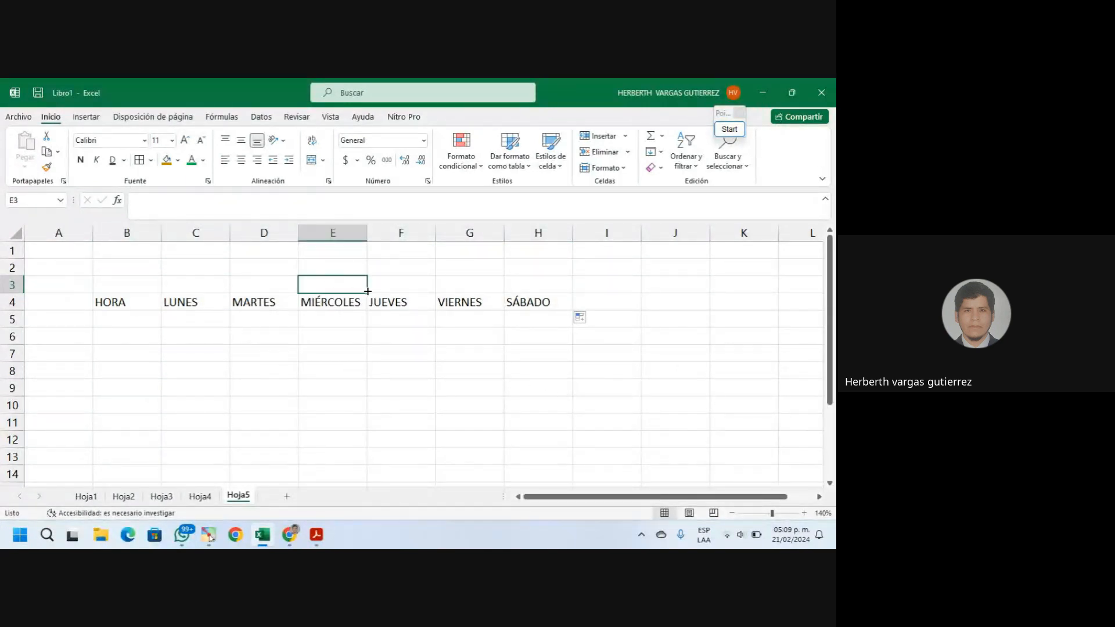
pyautogui.write('HO')
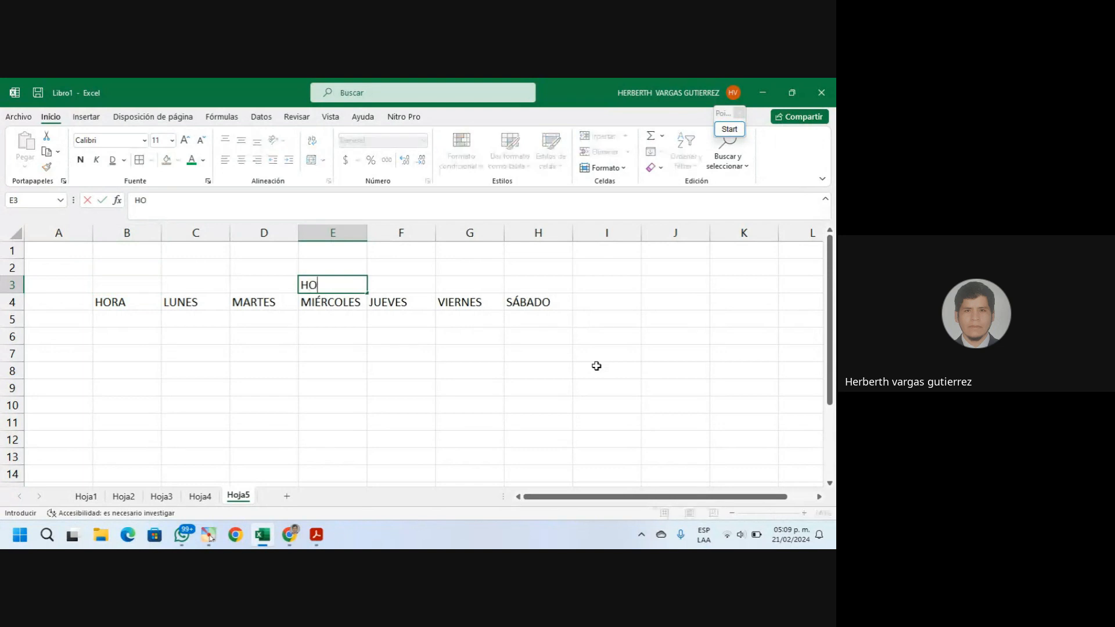
pyautogui.write('RARIO D')
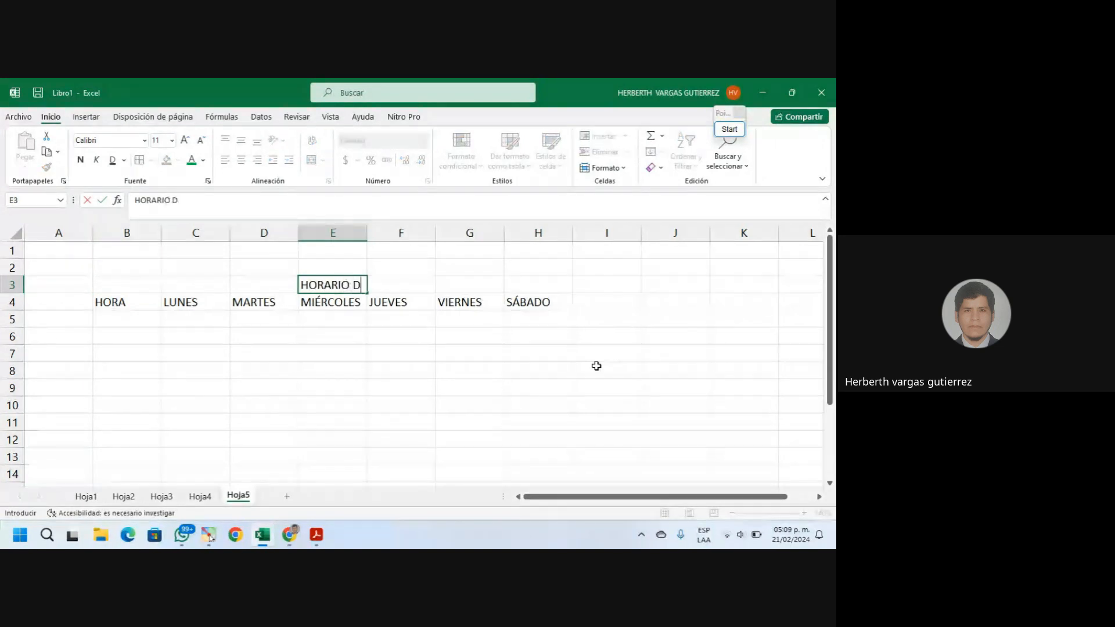
pyautogui.write('E CLES')
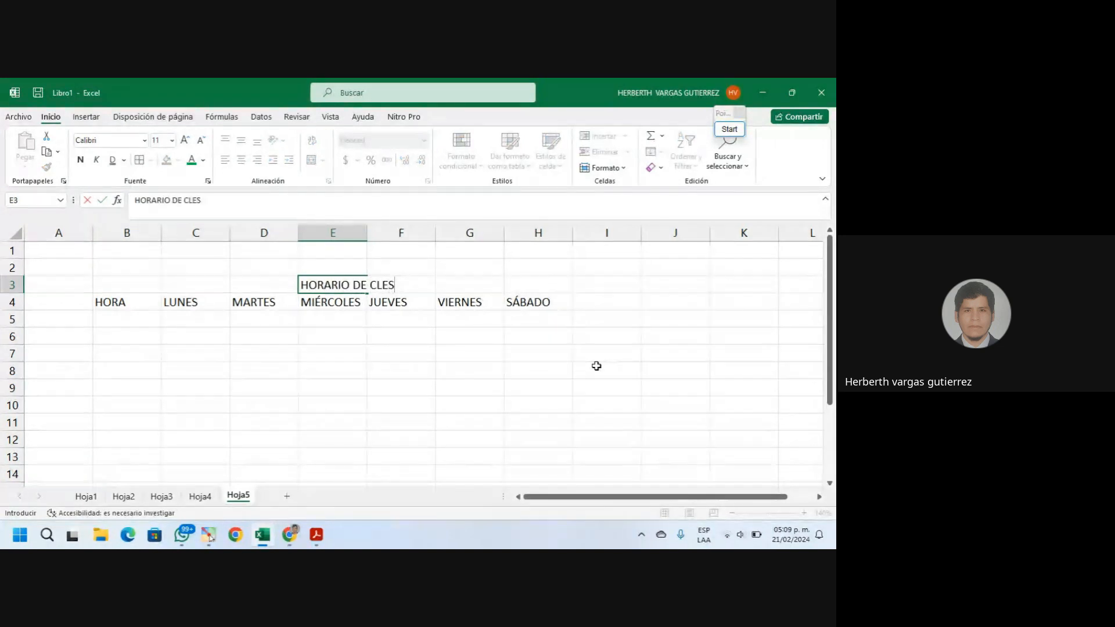
pyautogui.write('ES')
pyautogui.click(536, 371)
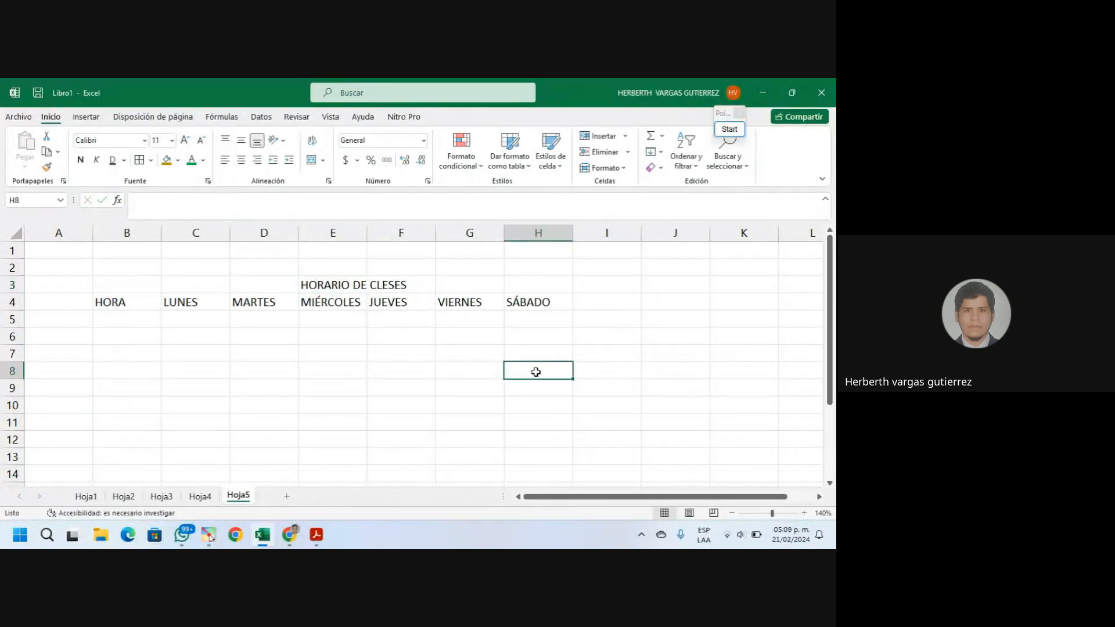
pyautogui.click(299, 286)
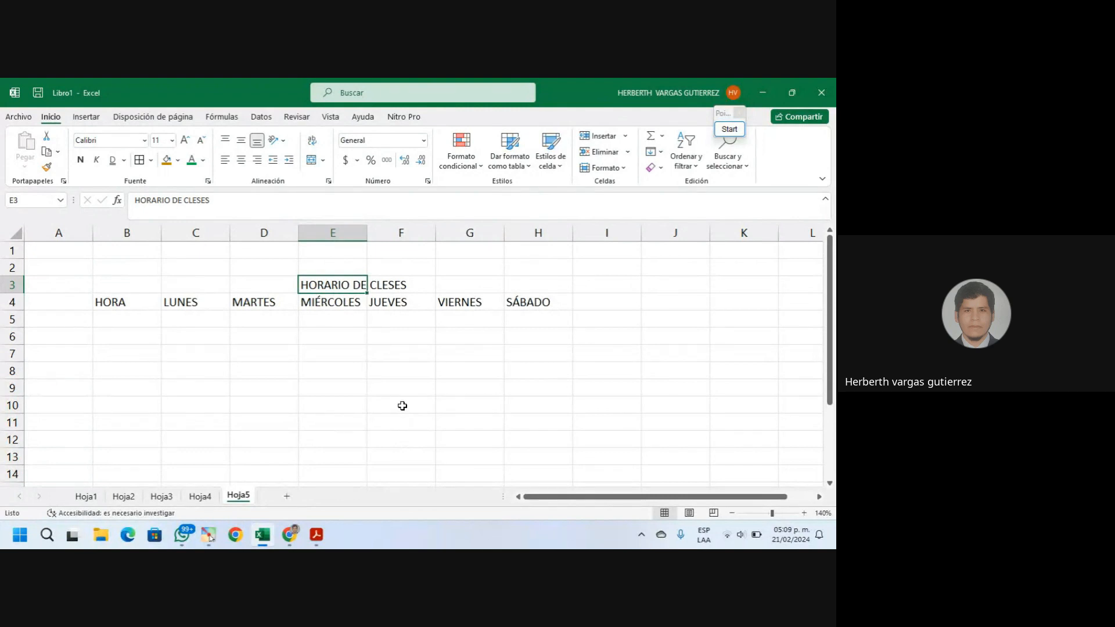
pyautogui.press('Delete')
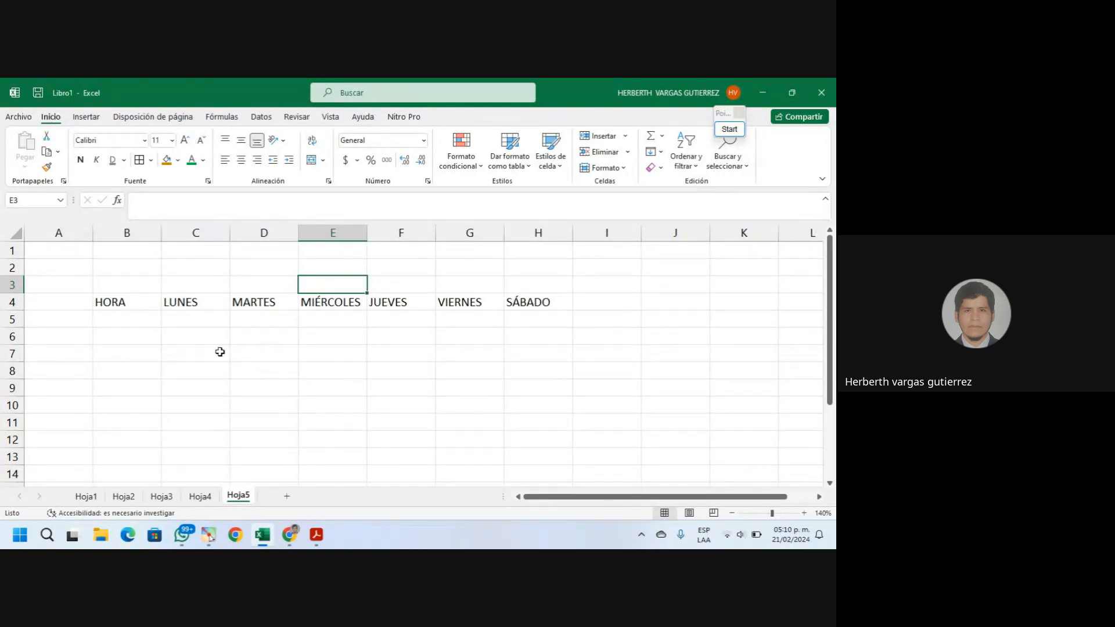
# Merge and center the range B3:H3 above the table headings
pyautogui.click(128, 281)
pyautogui.moveTo(127, 282); pyautogui.dragTo(516, 286)
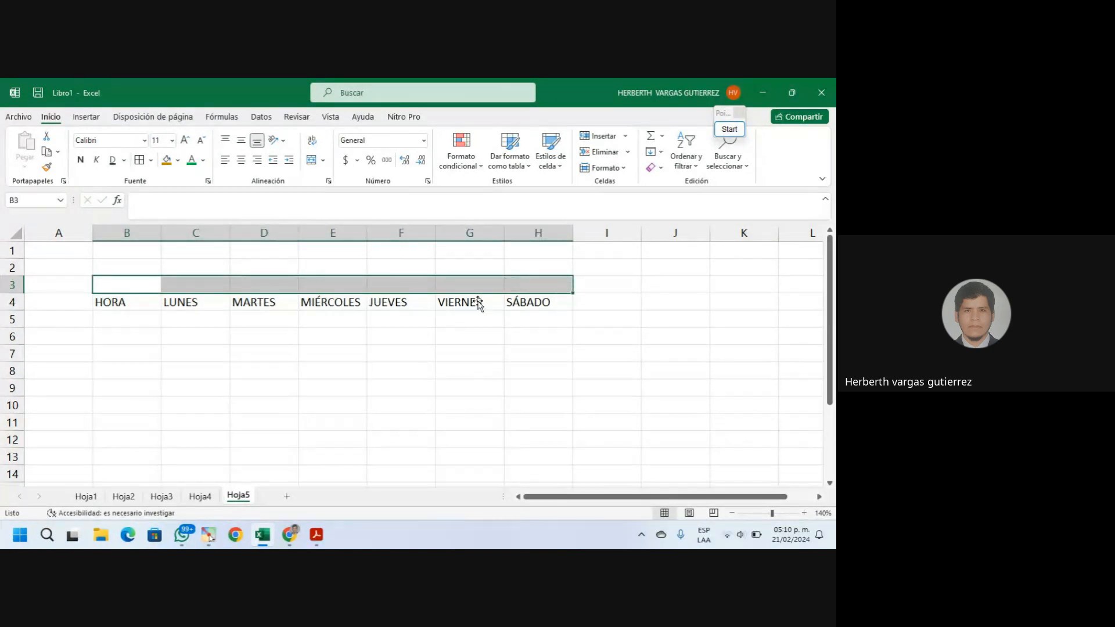
pyautogui.click(138, 284)
pyautogui.moveTo(154, 283); pyautogui.dragTo(496, 285)
pyautogui.click(323, 162)
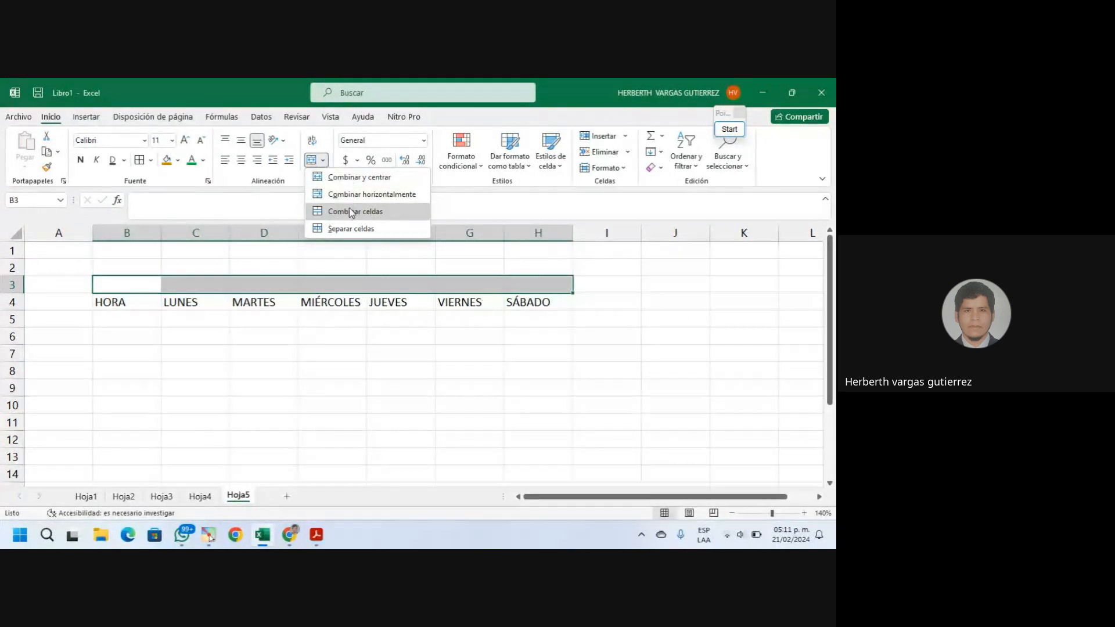
pyautogui.click(349, 177)
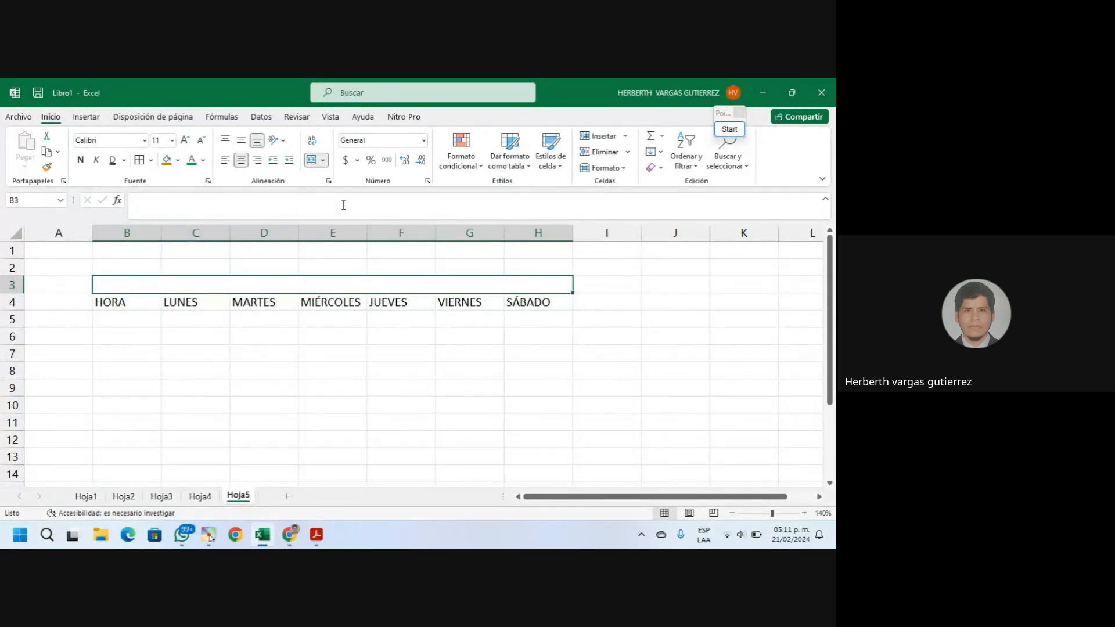
pyautogui.click(380, 335)
# Enter the title HORARIO DE CLASES 2024 in the merged cell above the headings
pyautogui.click(364, 289)
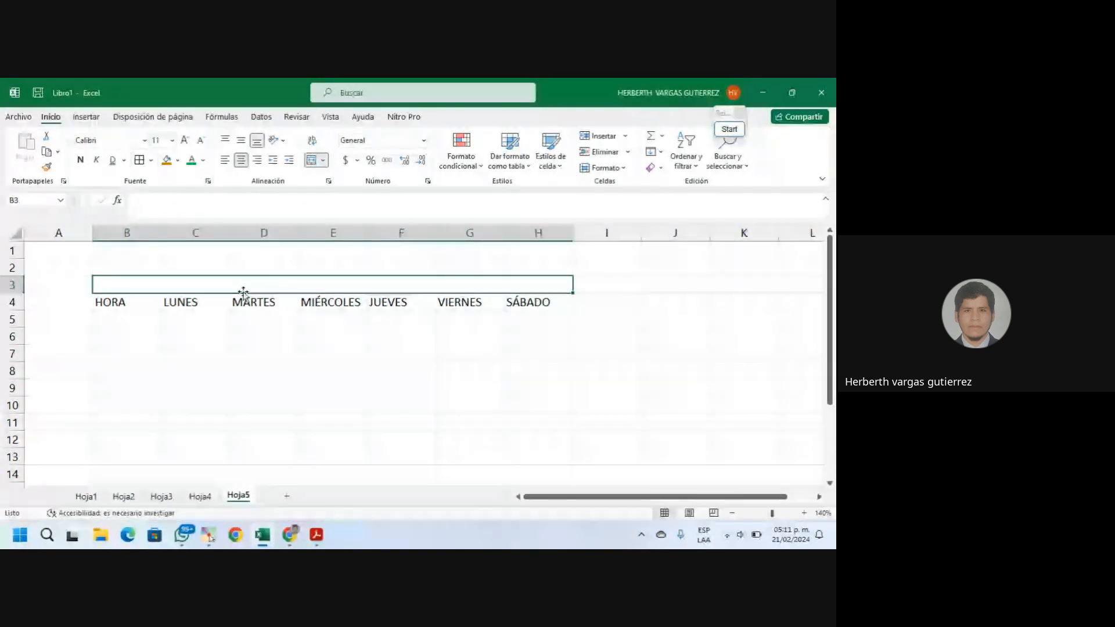
pyautogui.write('HORA')
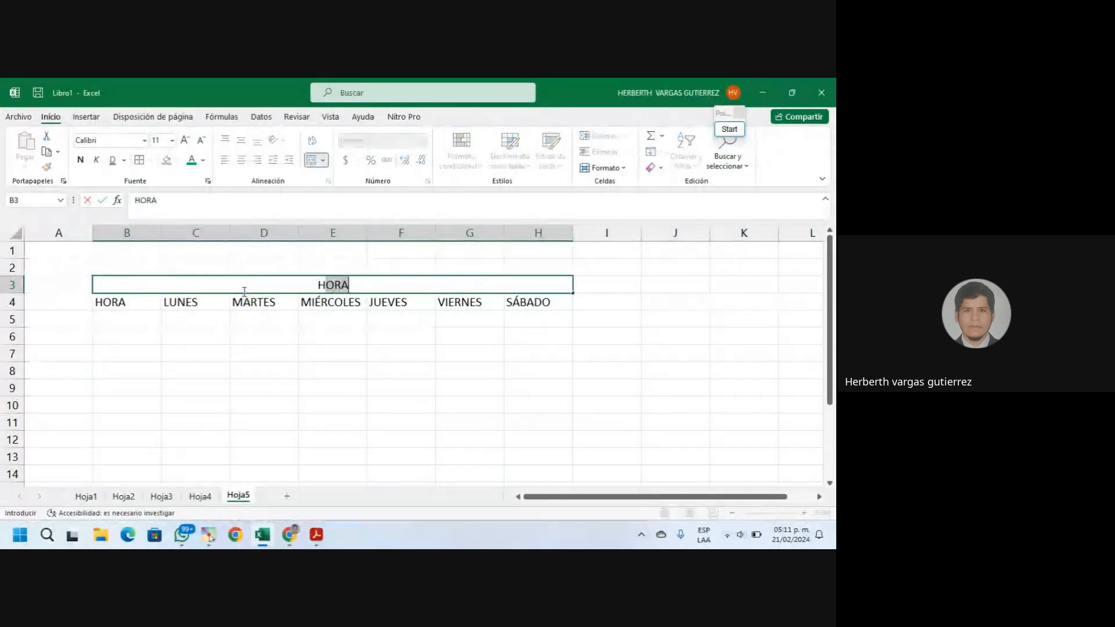
pyautogui.write('RI')
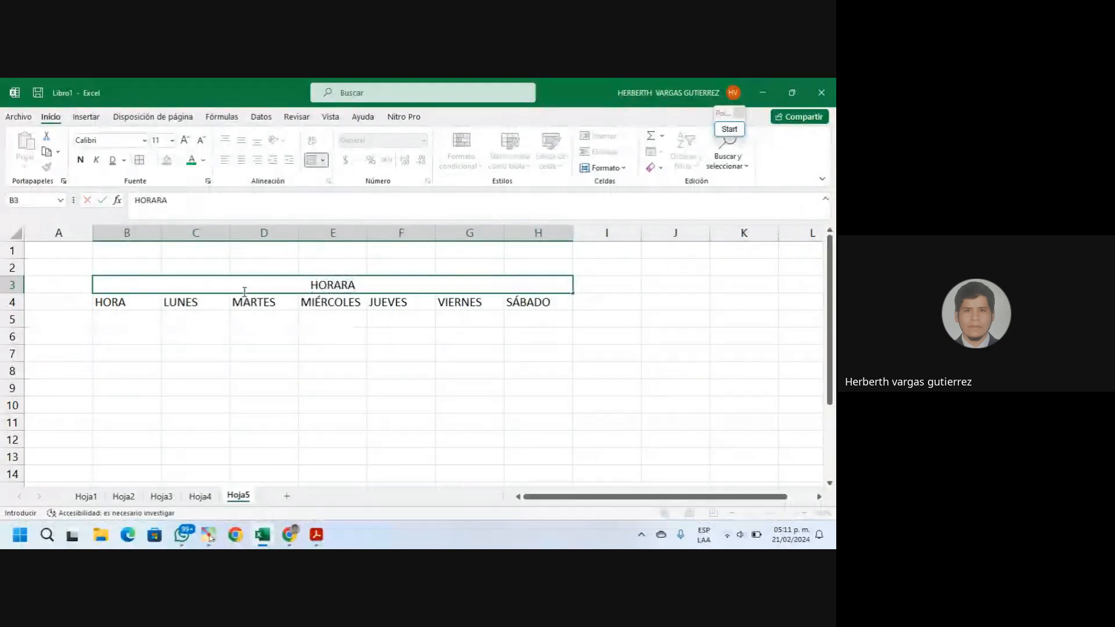
pyautogui.press('BackSpace')
pyautogui.write('IO DE C')
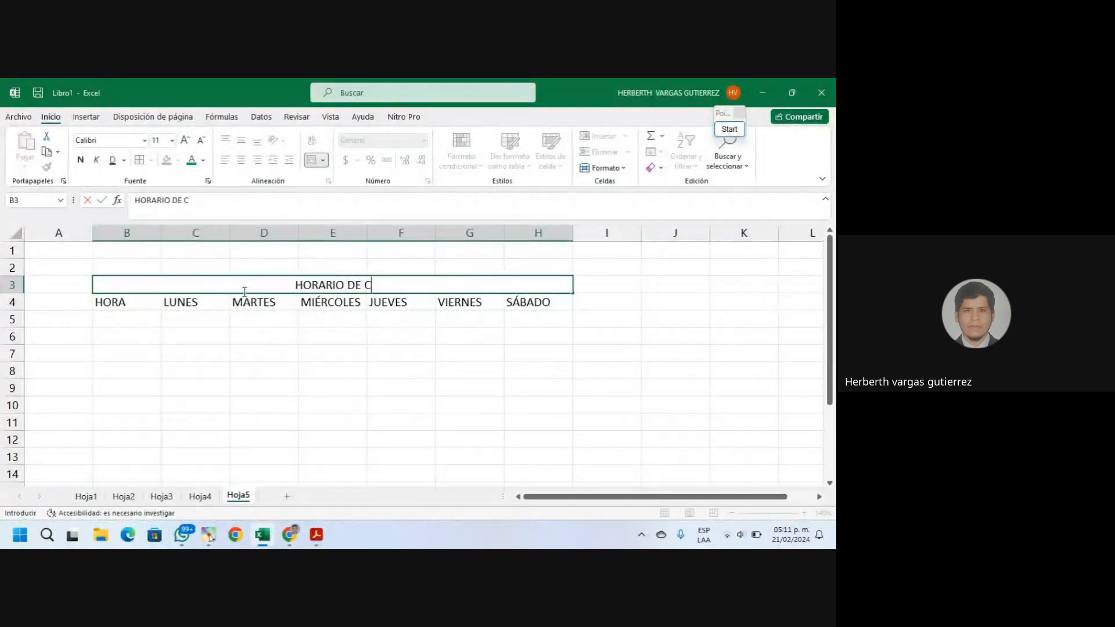
pyautogui.write('LASES')
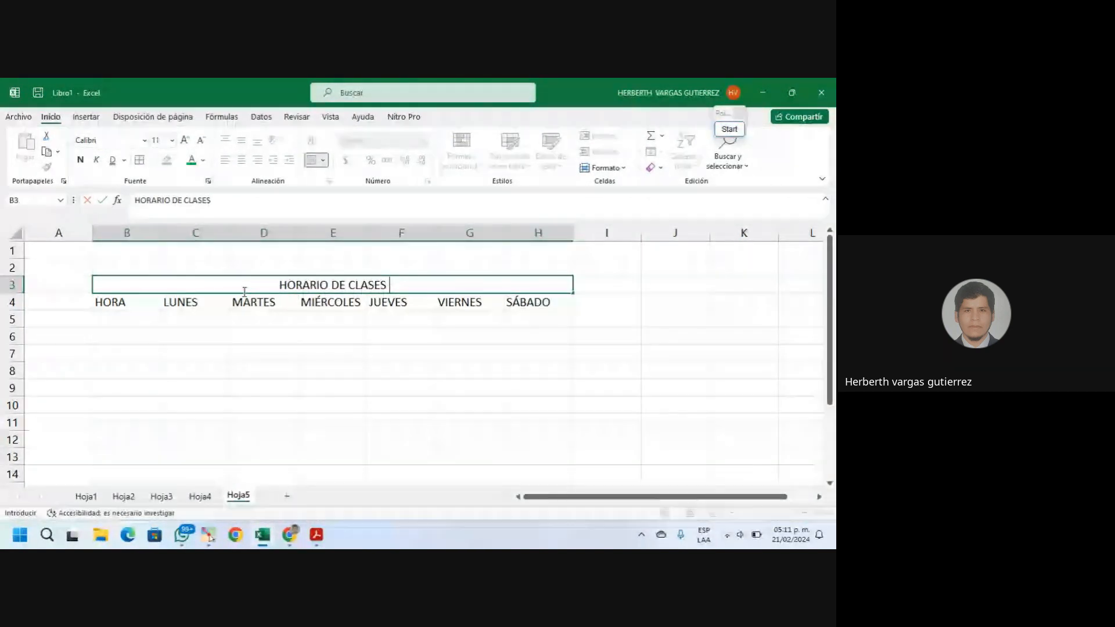
pyautogui.write(' 2024')
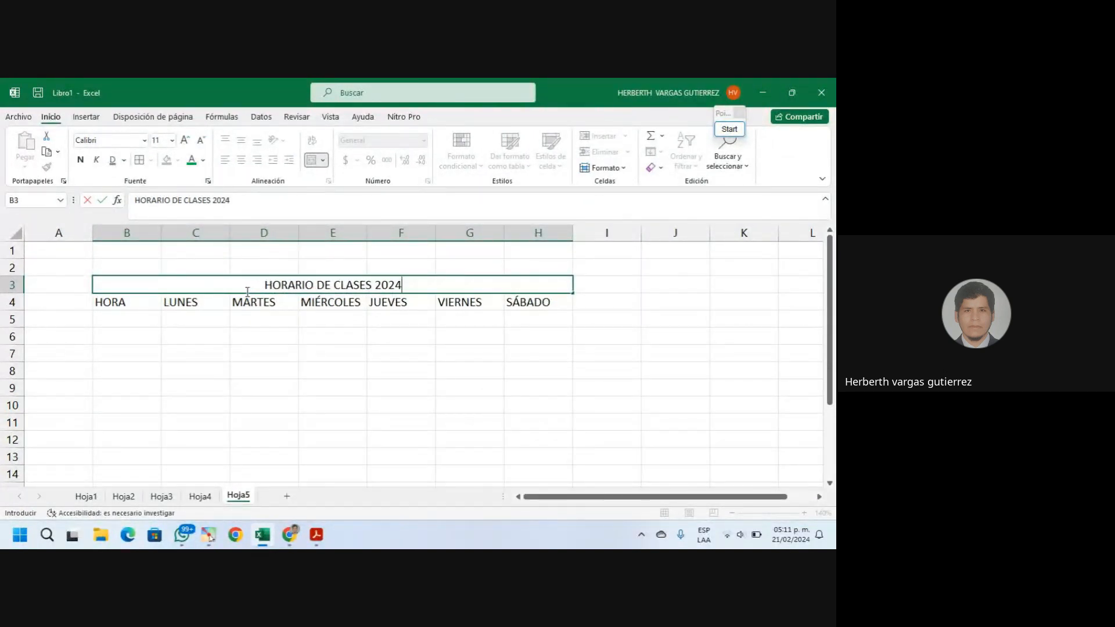
pyautogui.click(308, 322)
# Apply all borders to the title and heading rows, B3:H4
pyautogui.click(271, 285)
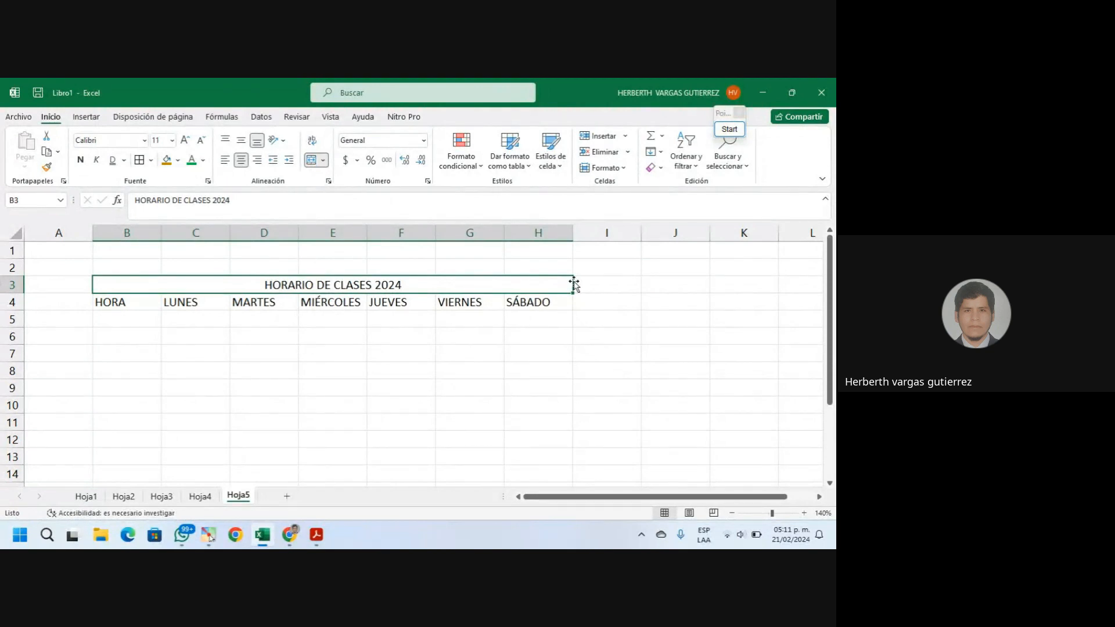
pyautogui.moveTo(558, 290); pyautogui.dragTo(560, 298)
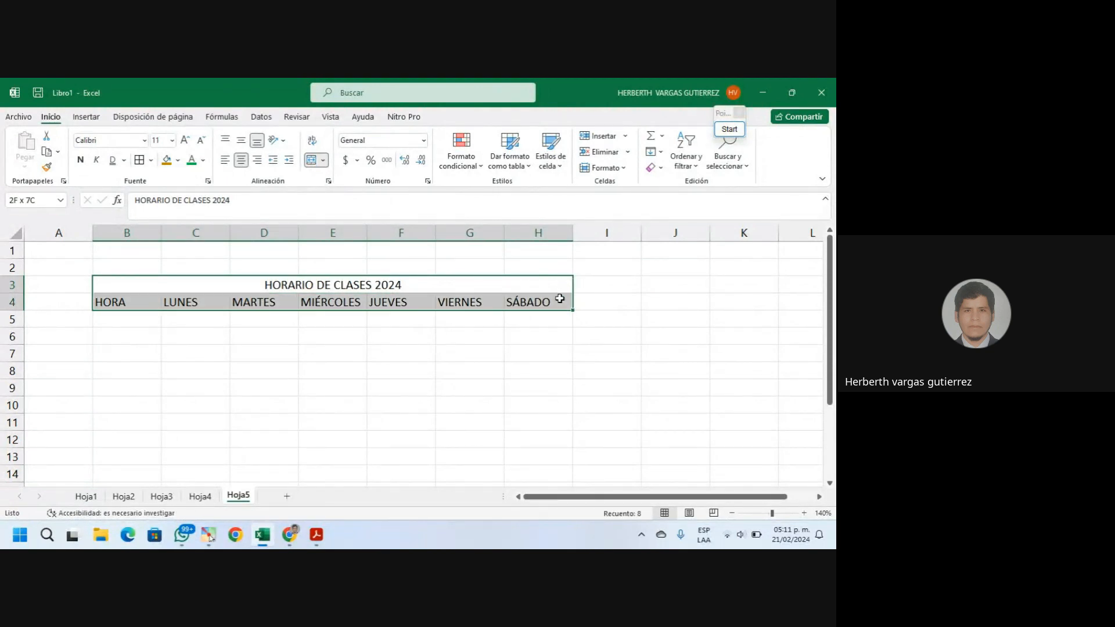
pyautogui.click(139, 161)
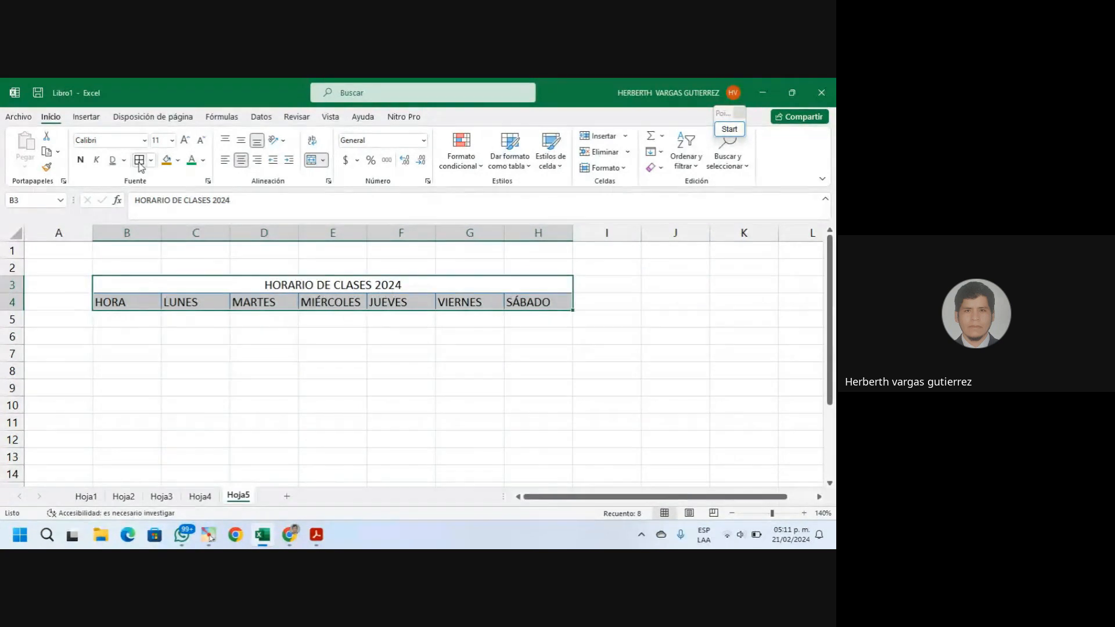
pyautogui.click(390, 384)
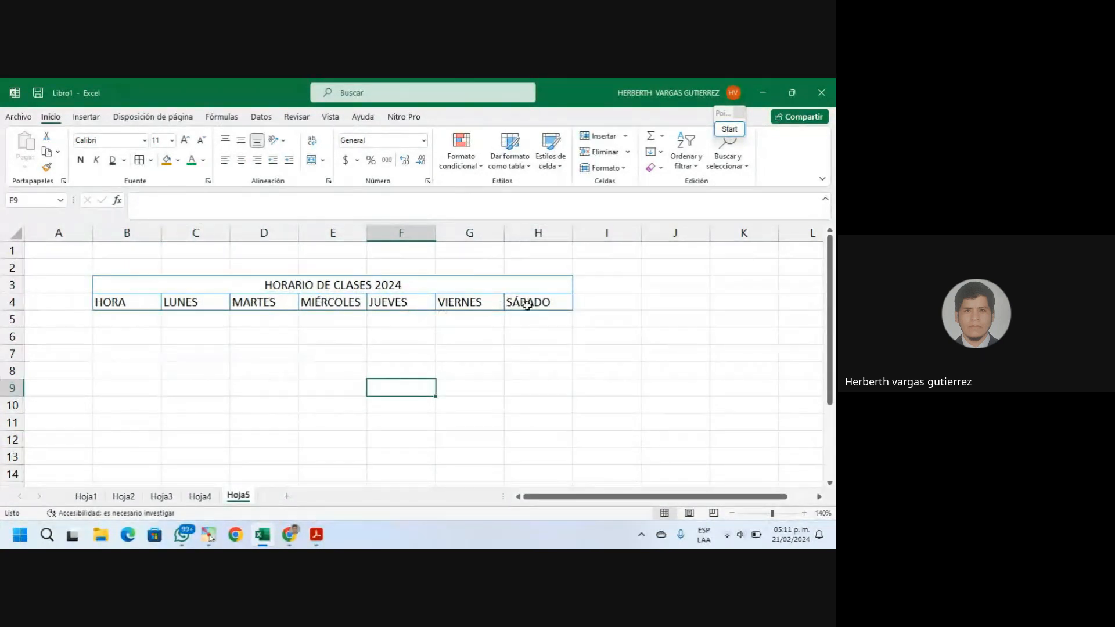
# Center the headings in B4:H4 horizontally and align them vertically to the middle
pyautogui.moveTo(540, 303); pyautogui.dragTo(142, 301)
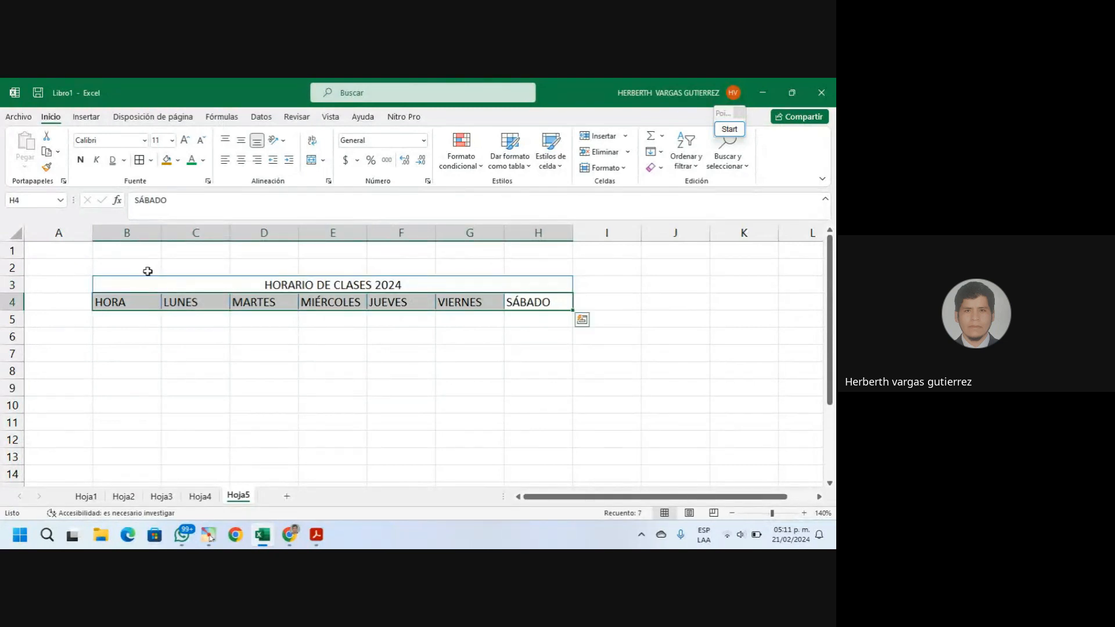
pyautogui.click(241, 160)
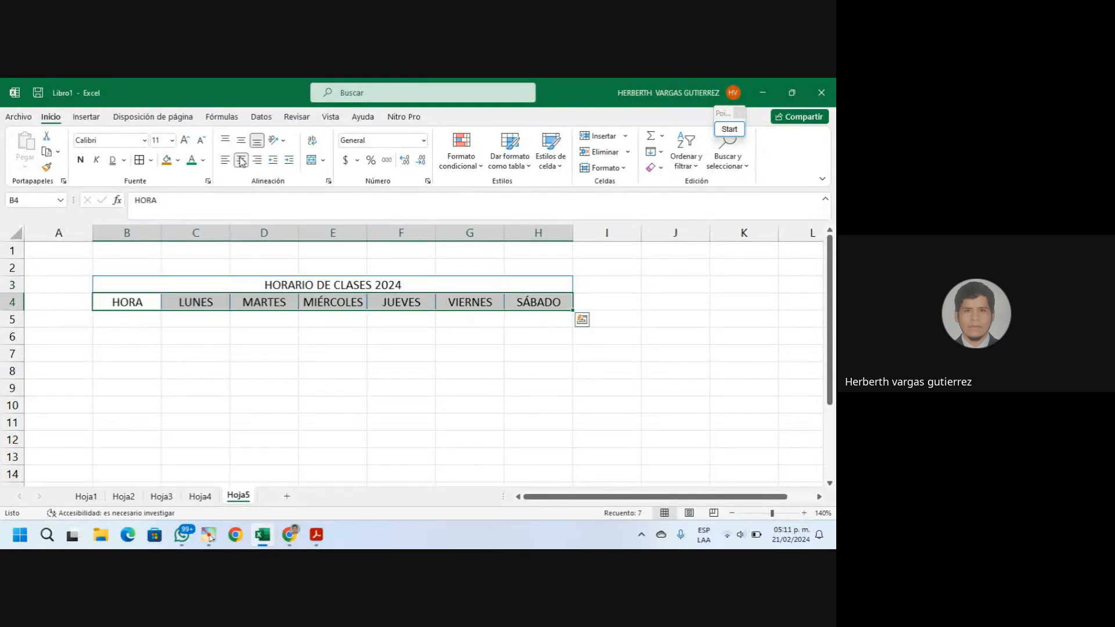
pyautogui.click(241, 140)
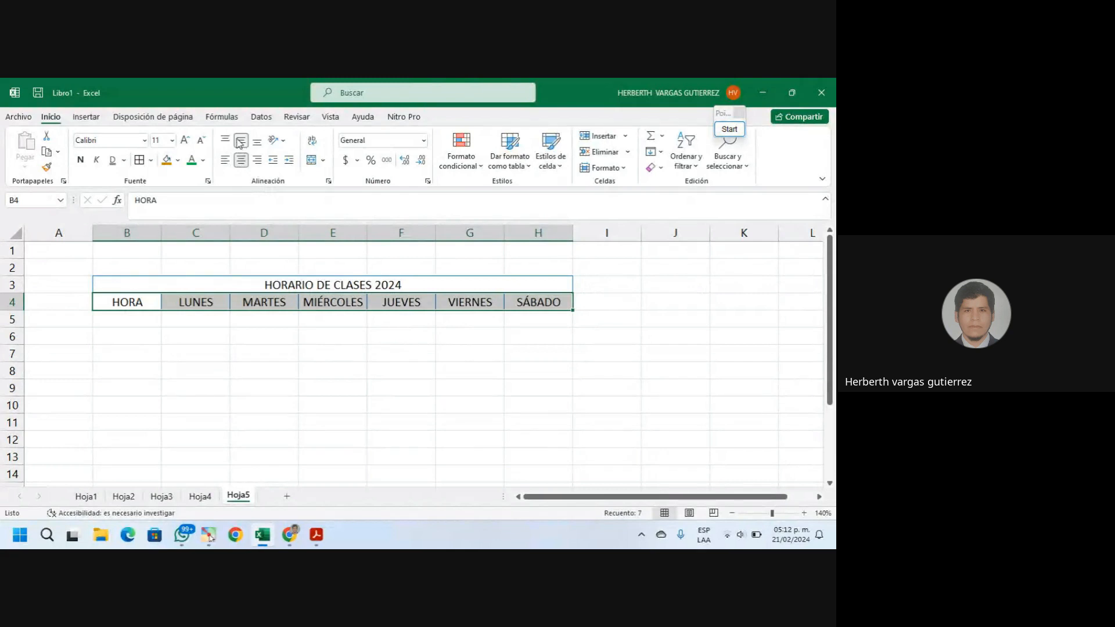
pyautogui.click(530, 332)
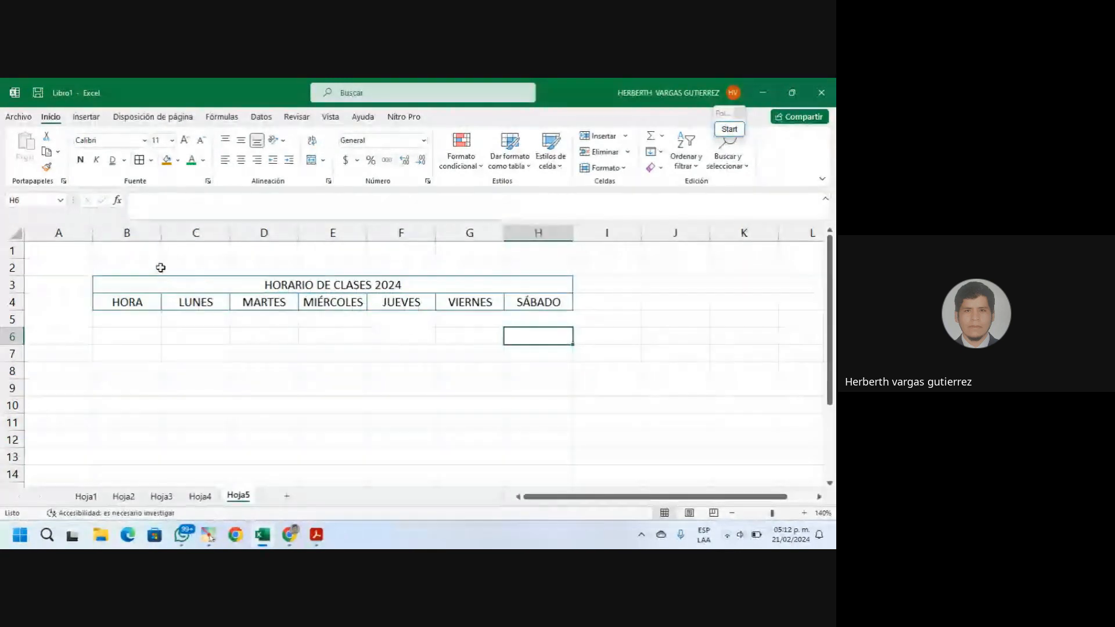
# Narrow column B to fit the HORA heading closely
pyautogui.click(160, 232)
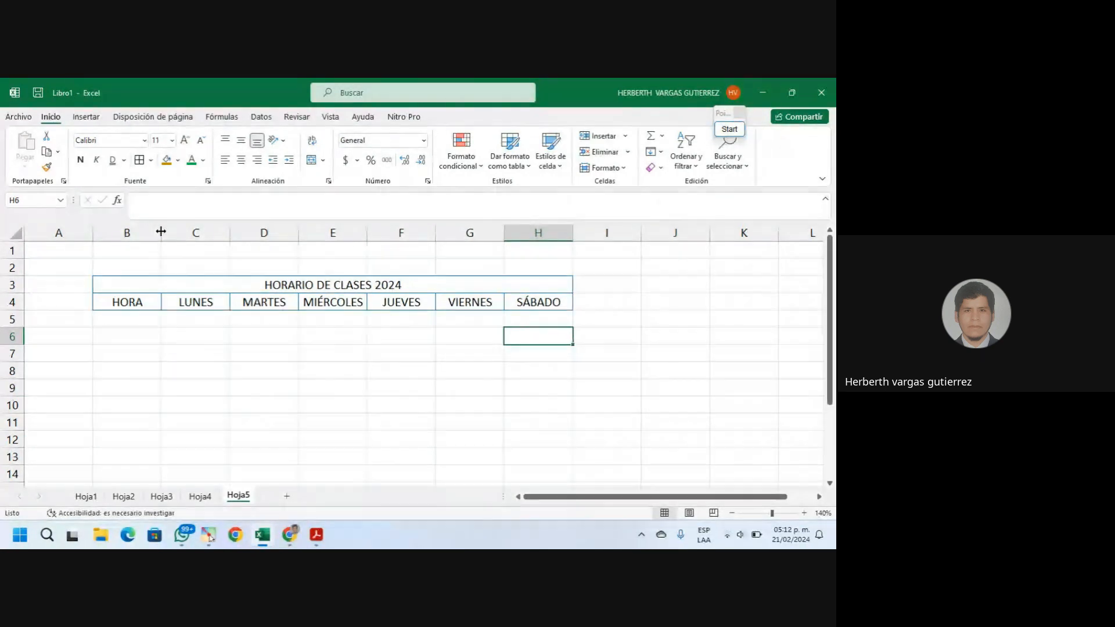
pyautogui.moveTo(161, 231); pyautogui.dragTo(158, 232)
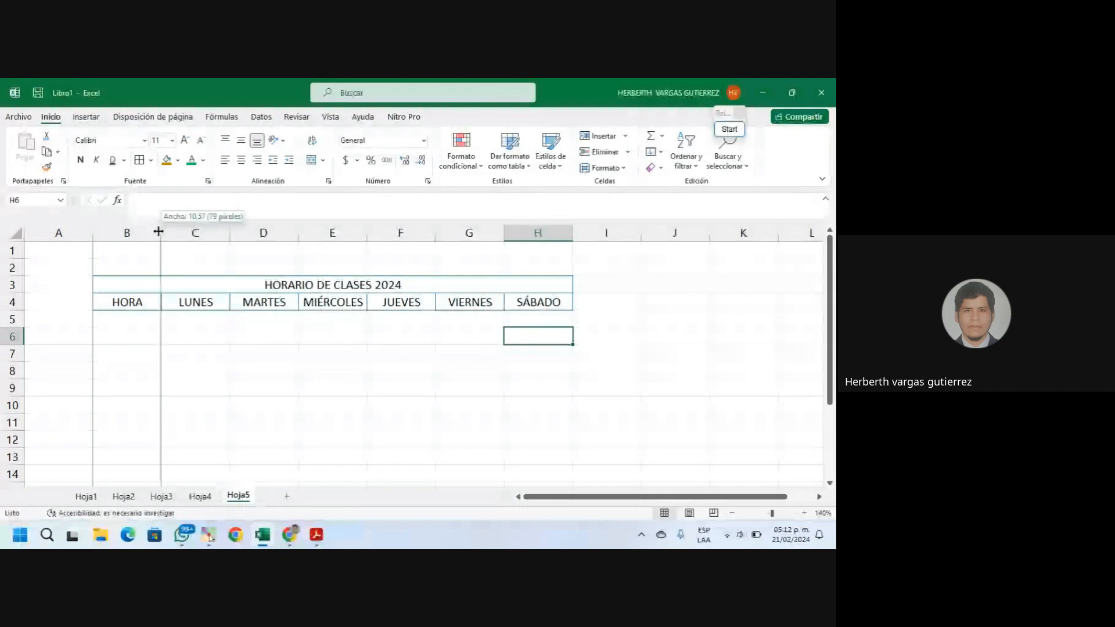
pyautogui.moveTo(158, 231); pyautogui.dragTo(136, 231)
pyautogui.click(162, 353)
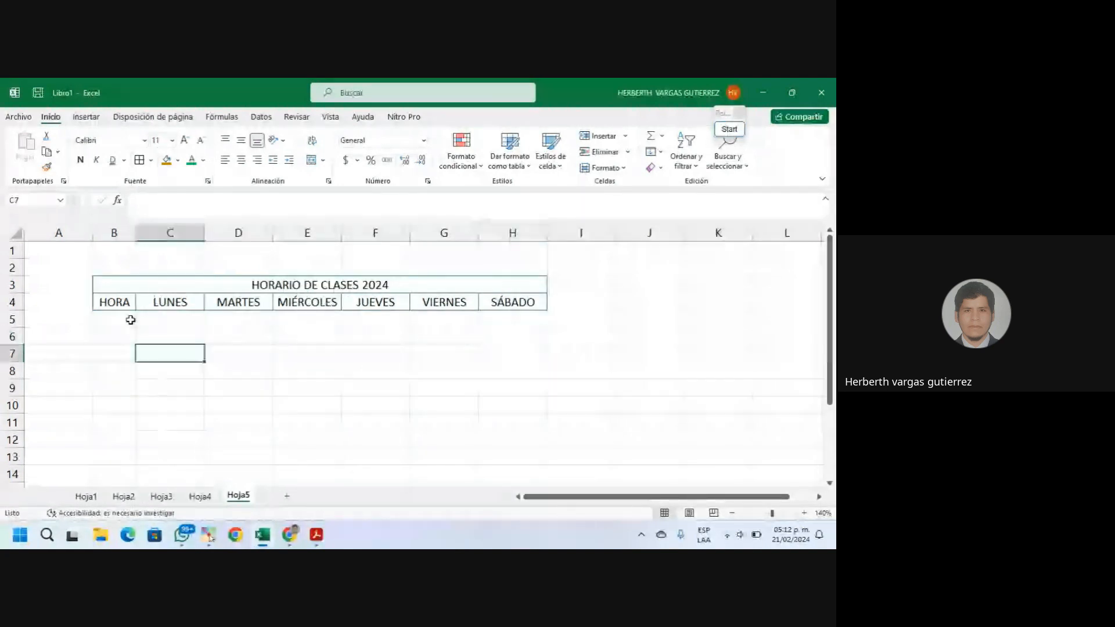
pyautogui.click(129, 302)
pyautogui.click(129, 232)
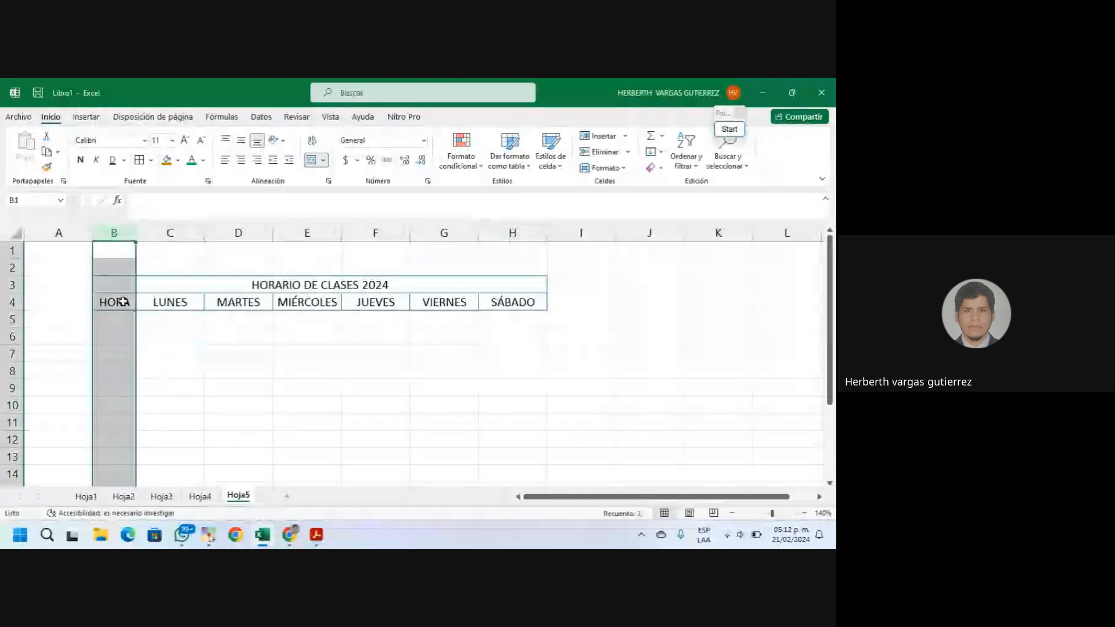
pyautogui.click(122, 301)
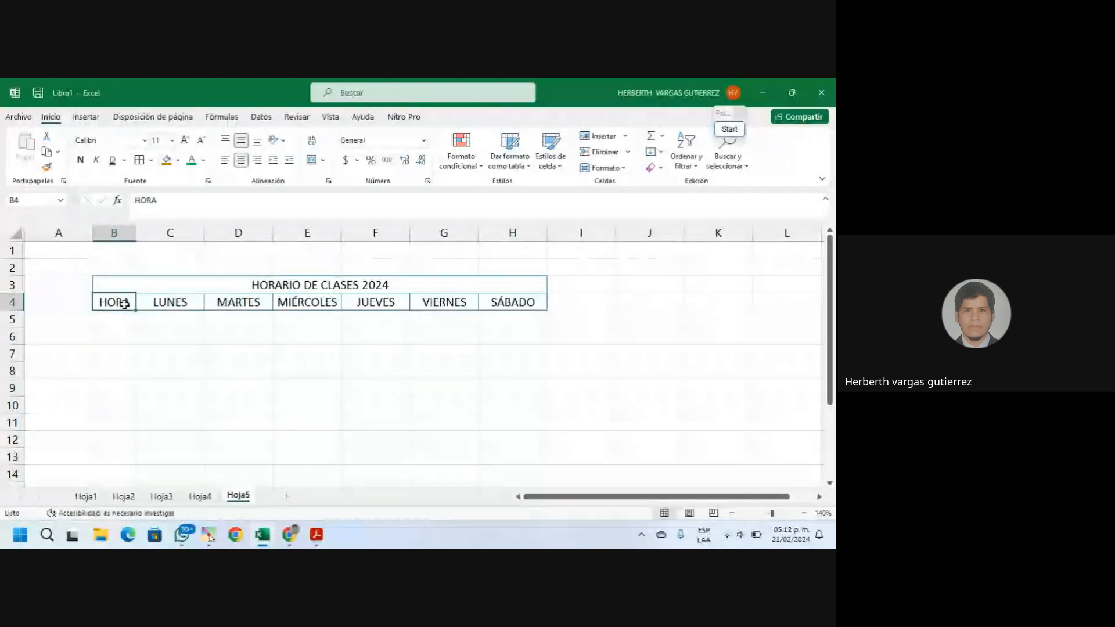
pyautogui.click(232, 316)
pyautogui.click(299, 318)
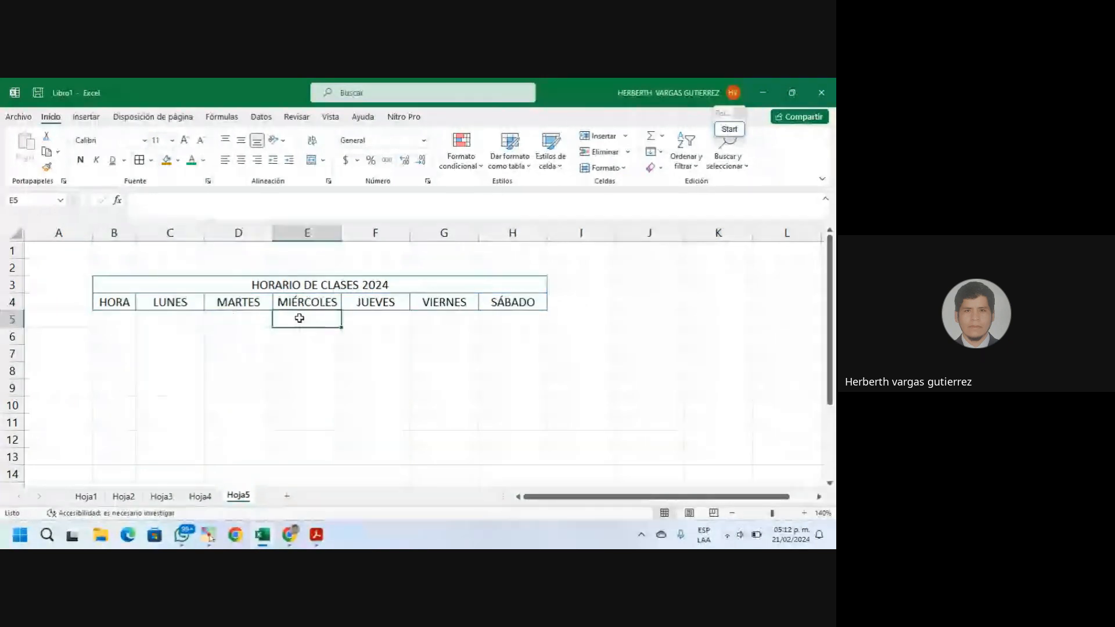
pyautogui.click(454, 325)
pyautogui.press('Tab')
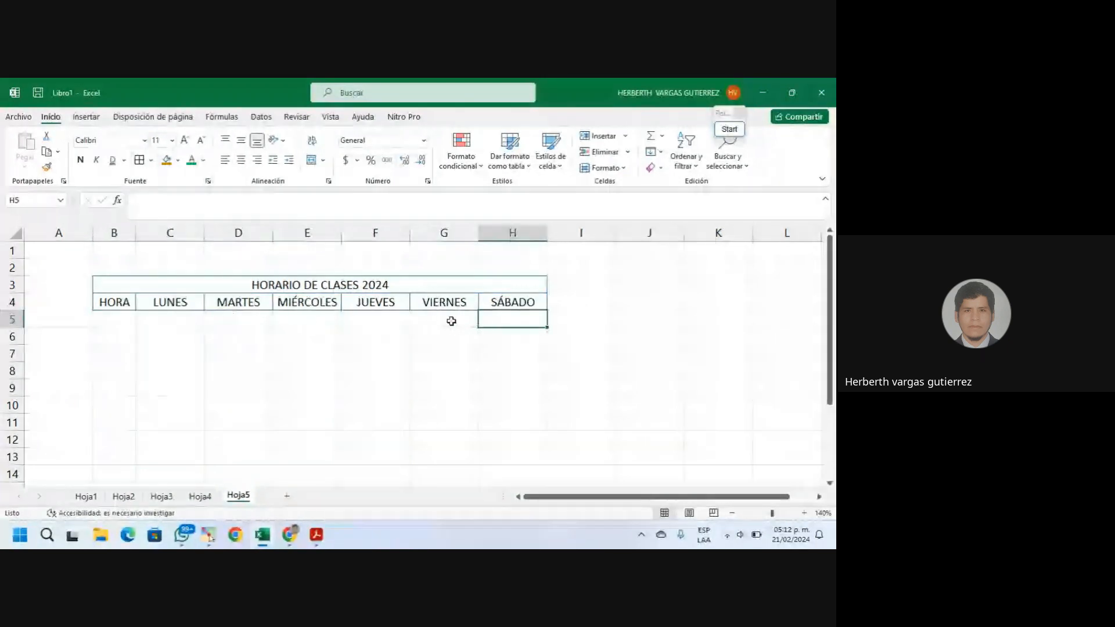
# Enter the first two class hours, 7:00 in B5 and 8:00 in B6, below the HORA heading
pyautogui.hotkey('shift', 'Tab')
pyautogui.hotkey('shift', 'Tab')
pyautogui.hotkey('shift', 'Tab')
pyautogui.hotkey('shift', 'Tab')
pyautogui.hotkey('shift', 'Tab')
pyautogui.hotkey('shift', 'Tab')
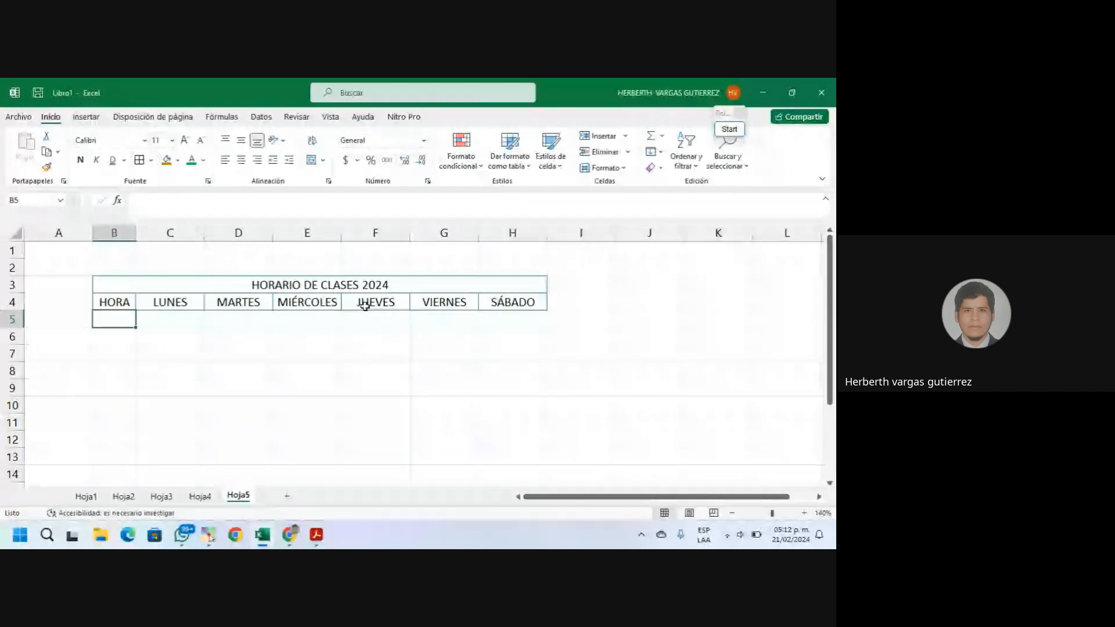
pyautogui.write('7:0')
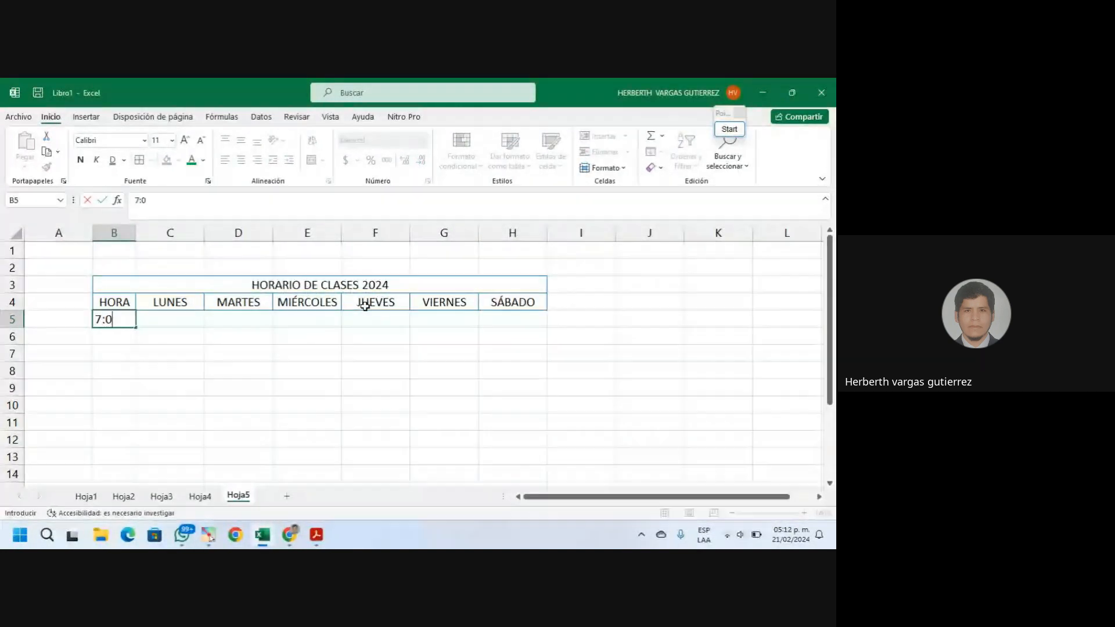
pyautogui.write('0')
pyautogui.press('Return')
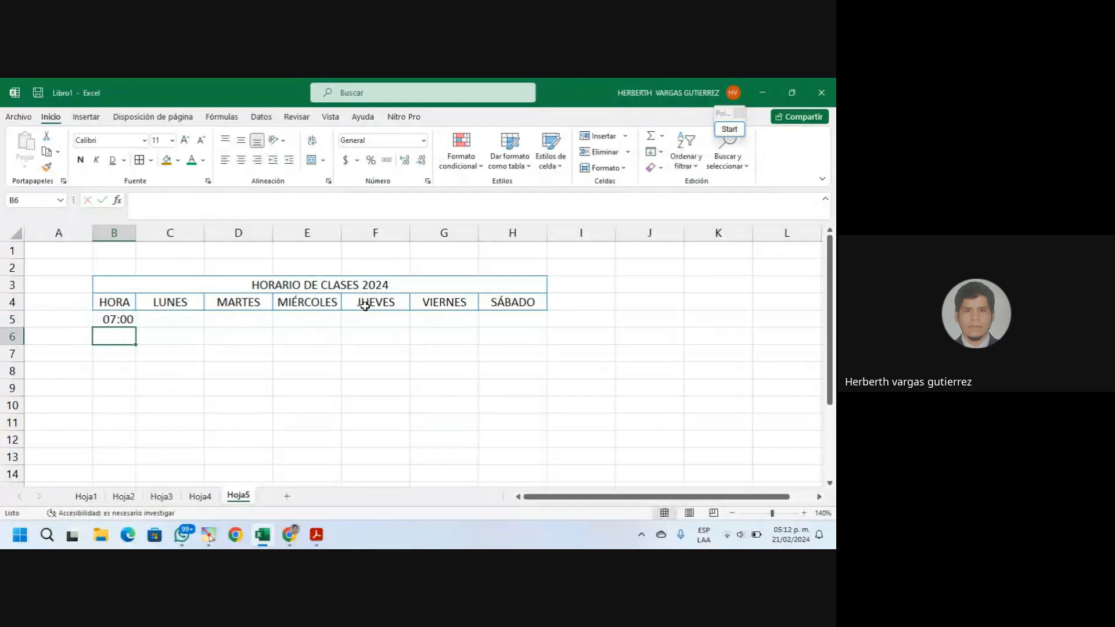
pyautogui.write('8:00')
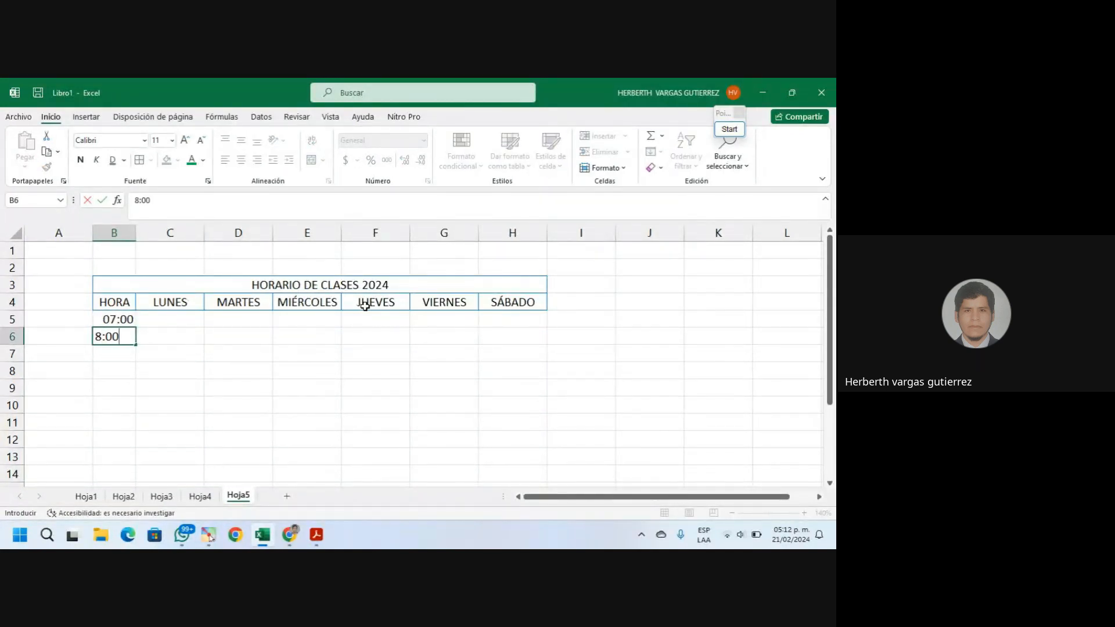
pyautogui.press('Return')
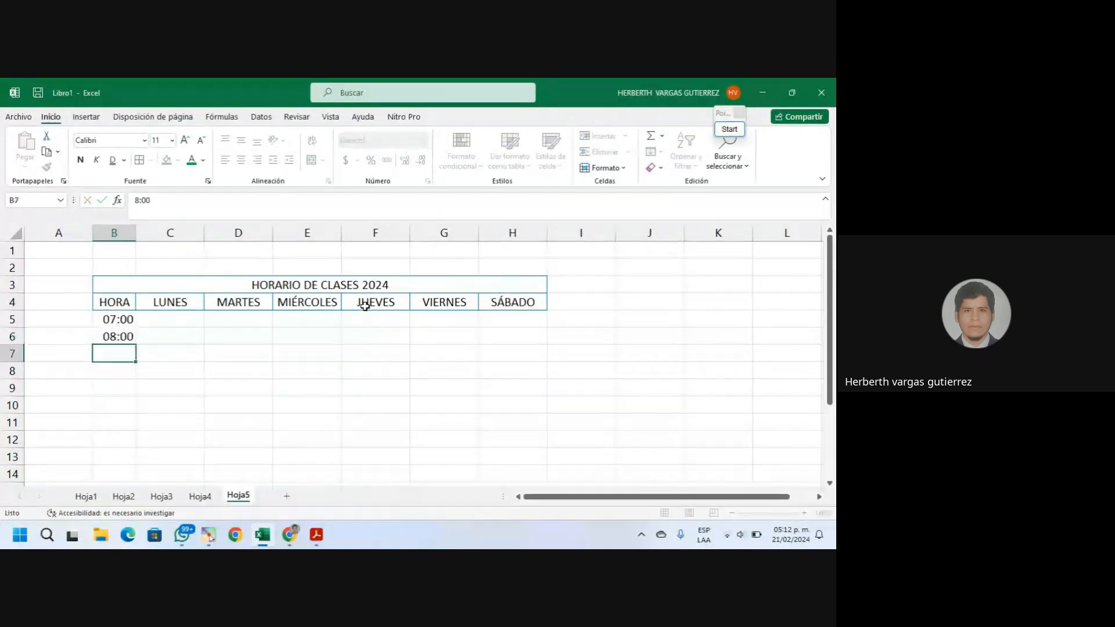
# Extend the hourly series from B5:B6 down to B14 and center column B horizontally
pyautogui.moveTo(124, 317); pyautogui.dragTo(136, 481)
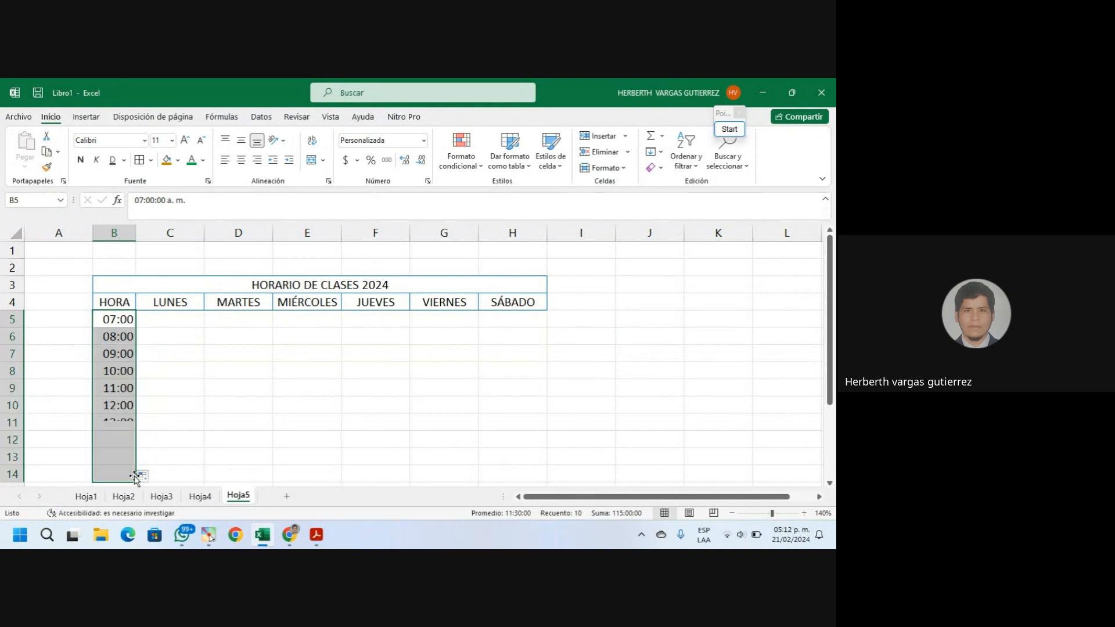
pyautogui.click(162, 394)
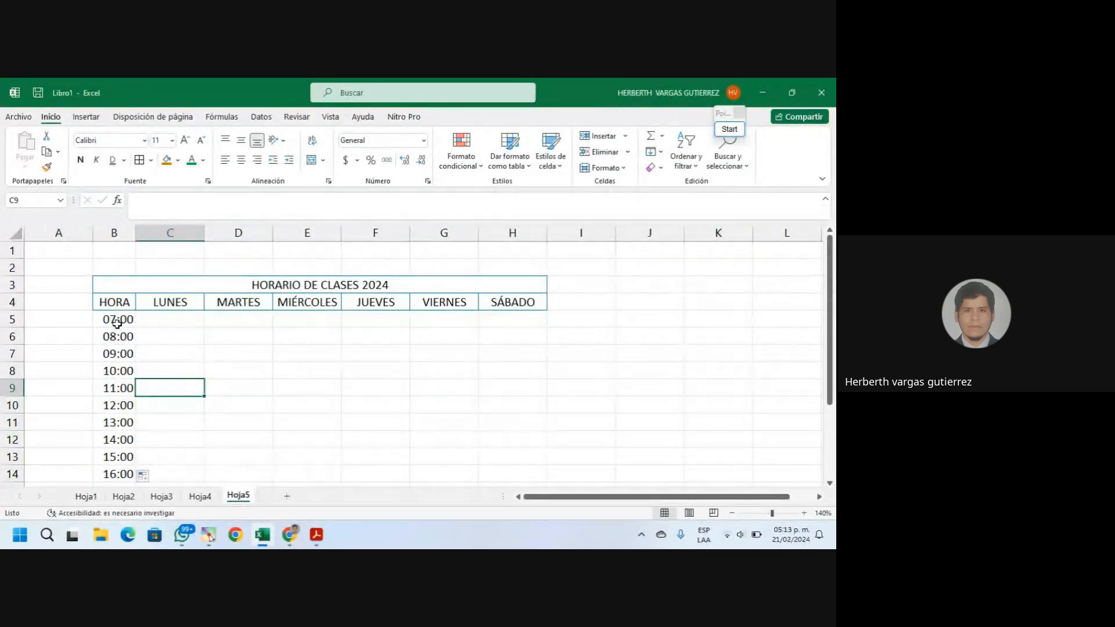
pyautogui.click(114, 233)
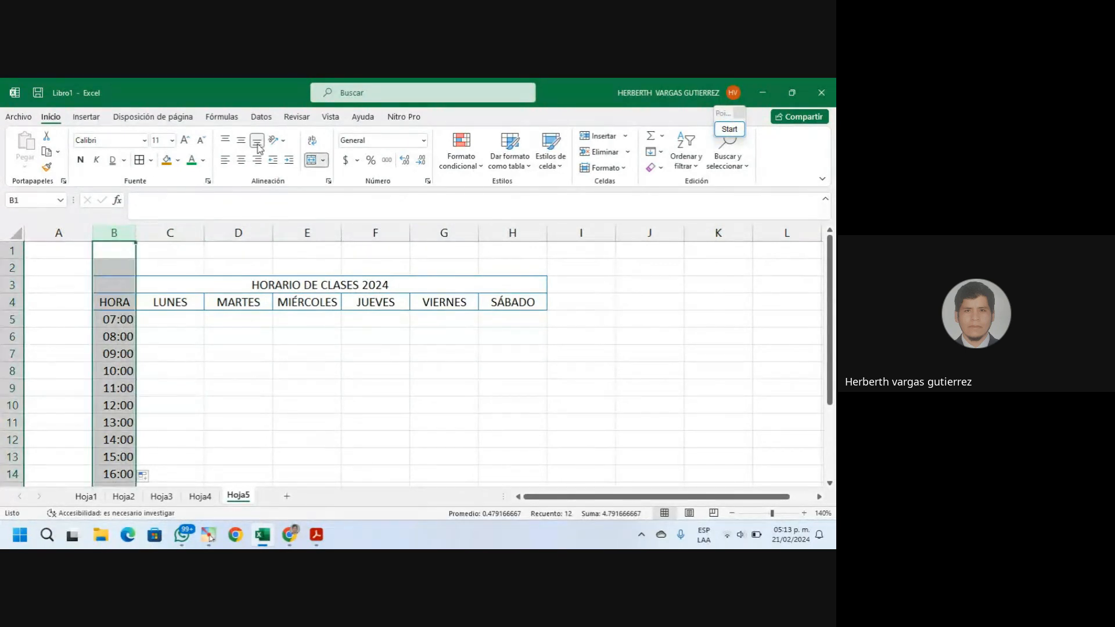
pyautogui.click(241, 159)
pyautogui.click(171, 368)
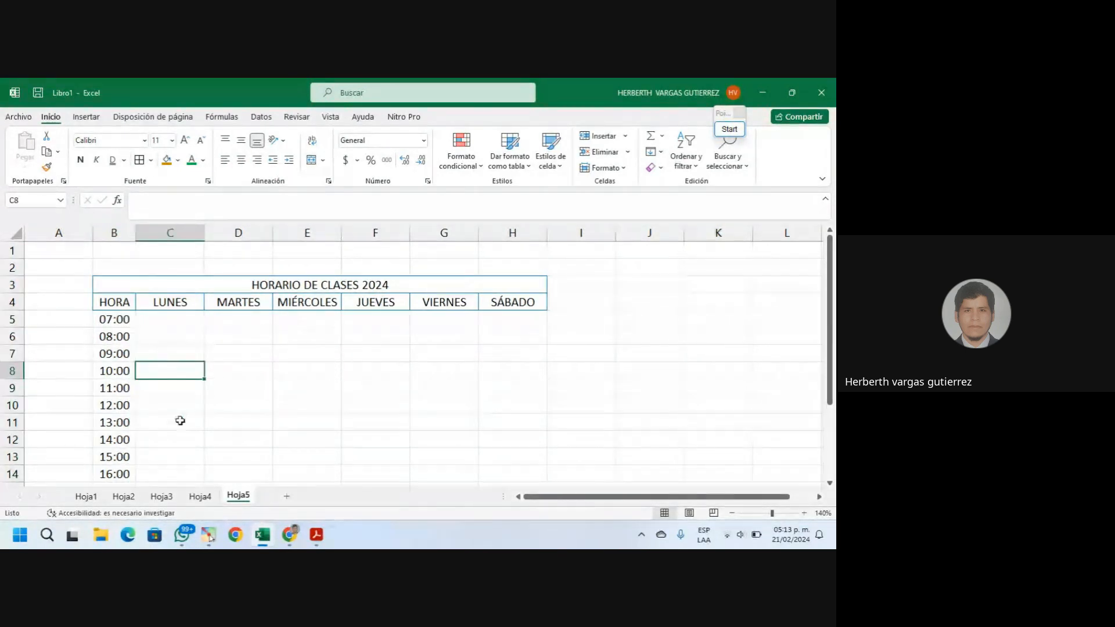
# Apply all borders to the schedule body, B5:H14
pyautogui.scroll(-1, 172, 420)
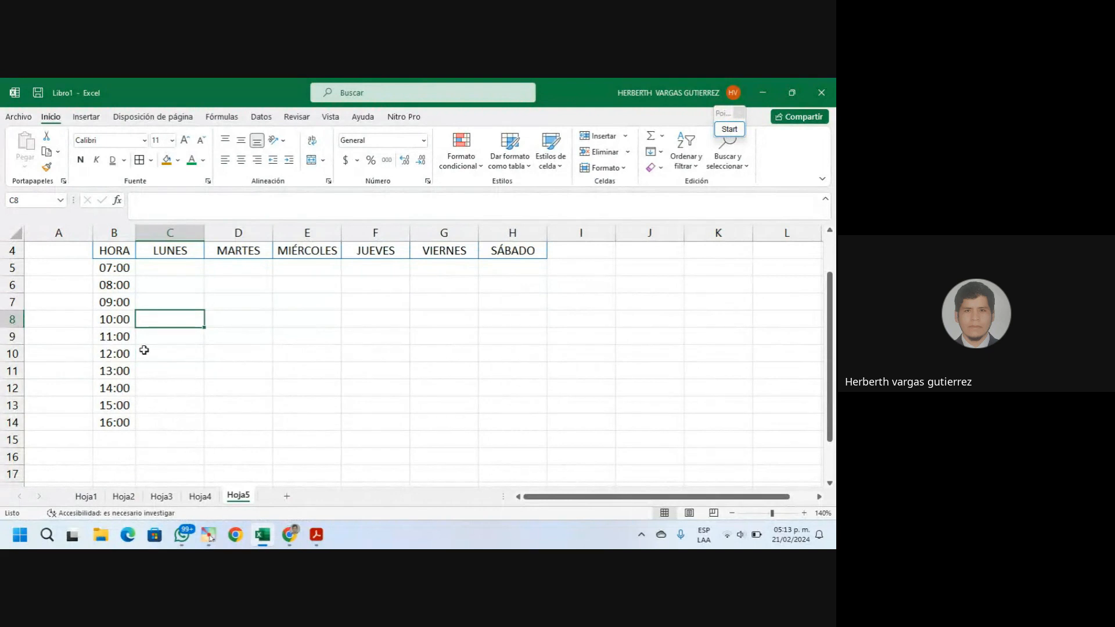
pyautogui.moveTo(114, 266); pyautogui.dragTo(525, 419)
pyautogui.scroll(1, 426, 382)
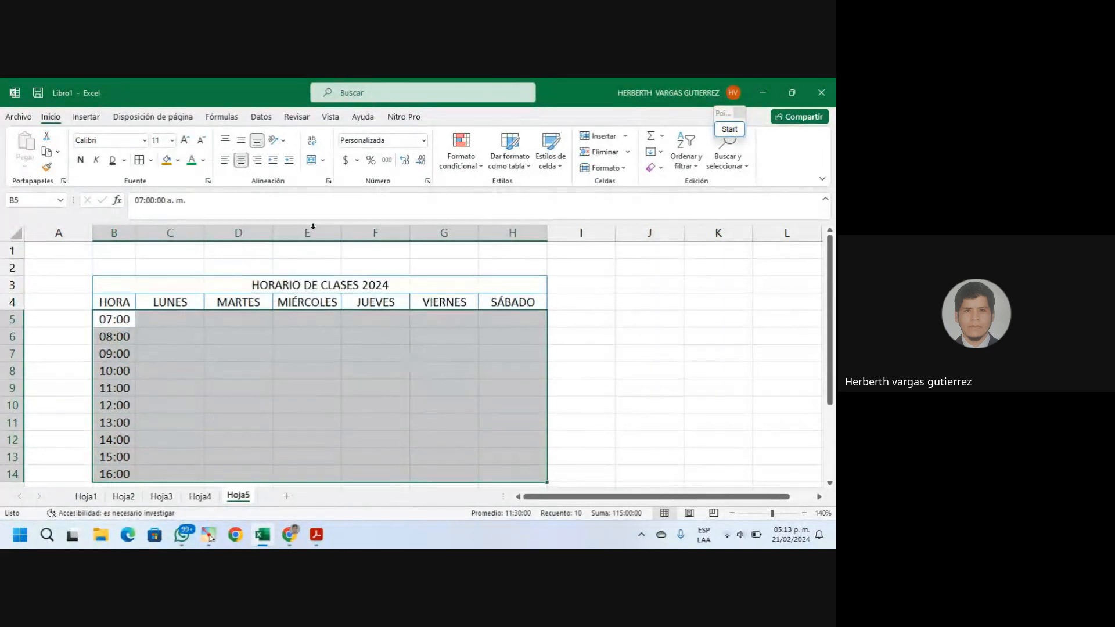
pyautogui.click(139, 161)
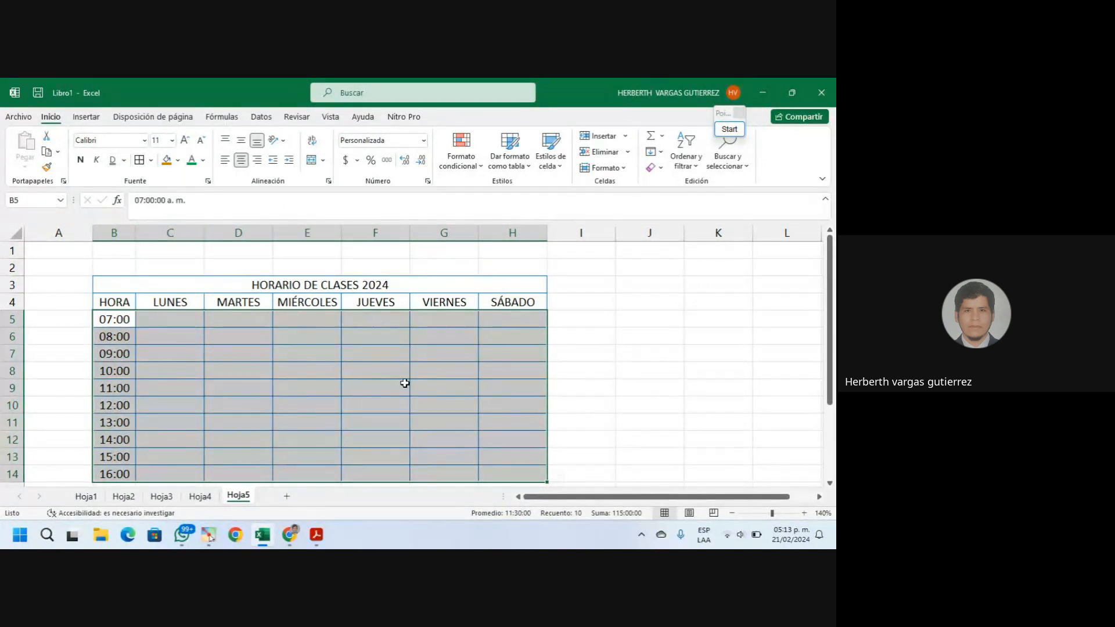
pyautogui.click(488, 386)
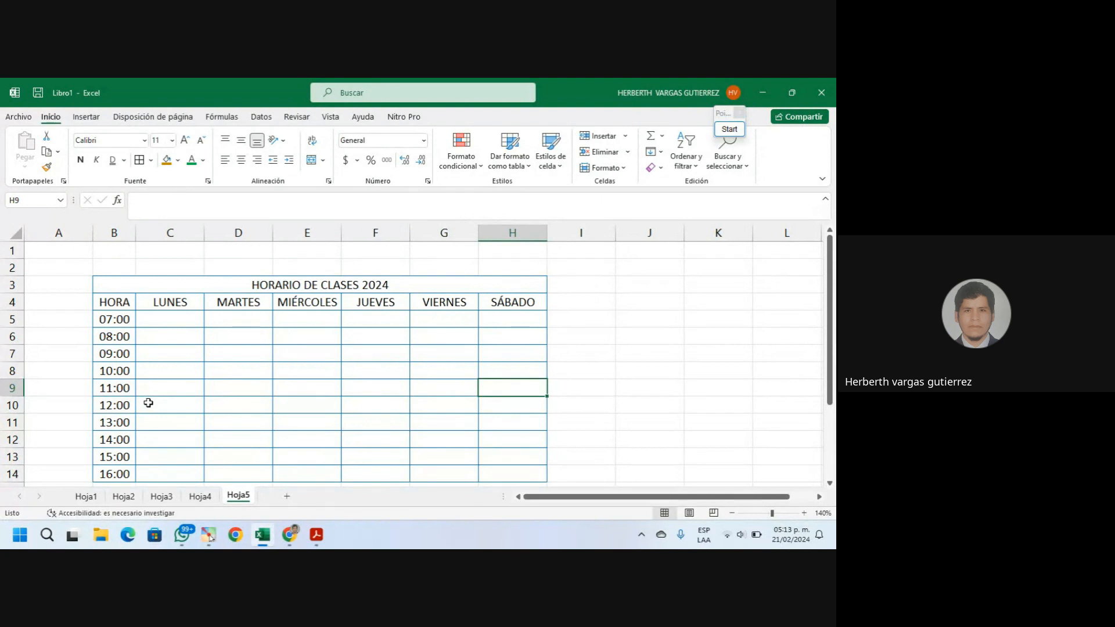
# Merge and center the 12:00 and 13:00 cells under LUNES, C10:C11, and likewise under MARTES, D10:D11
pyautogui.moveTo(175, 404); pyautogui.dragTo(174, 419)
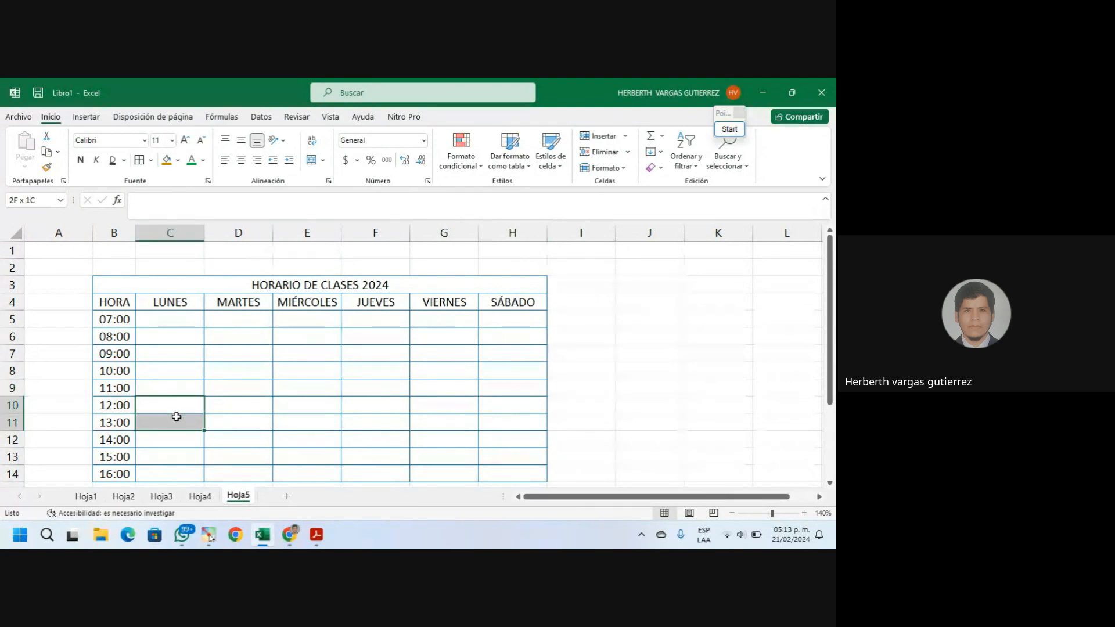
pyautogui.click(311, 160)
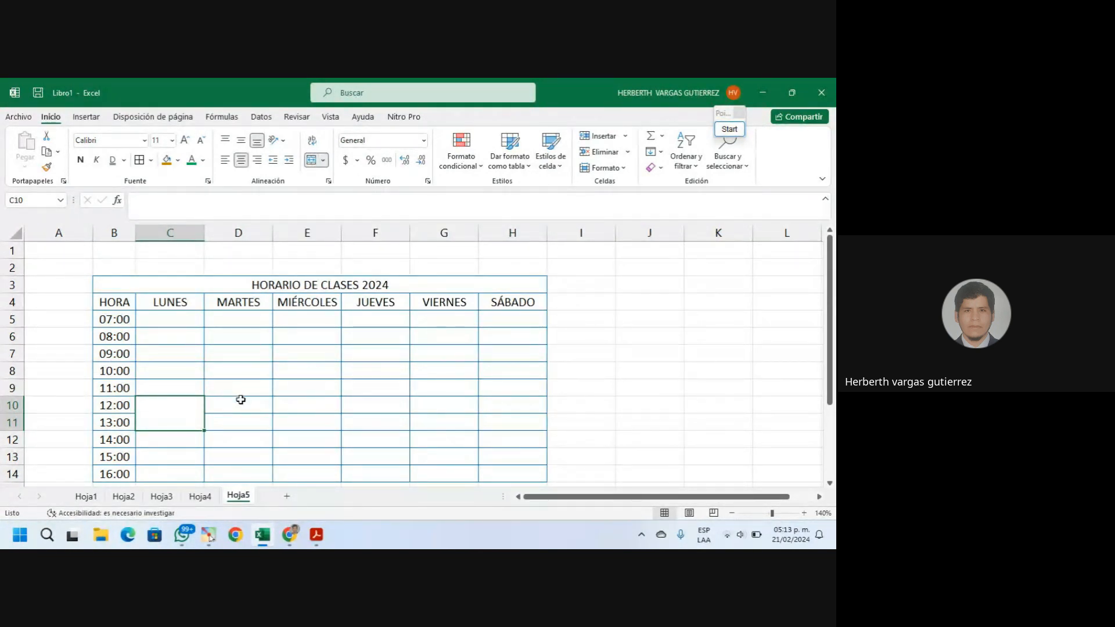
pyautogui.moveTo(240, 399); pyautogui.dragTo(240, 419)
pyautogui.press('F4')
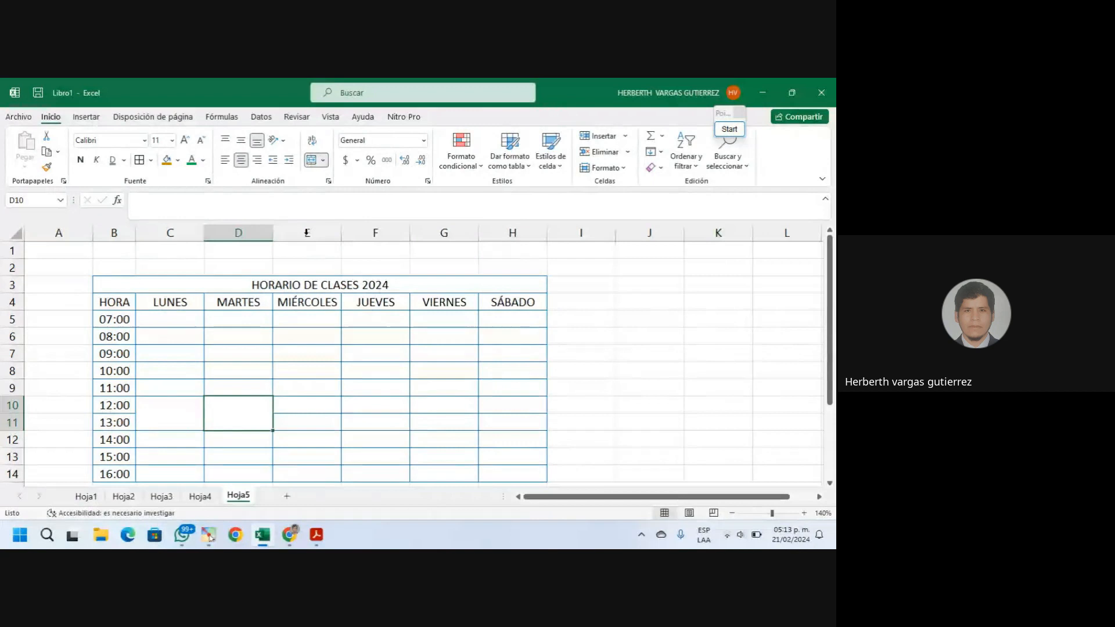
pyautogui.click(284, 409)
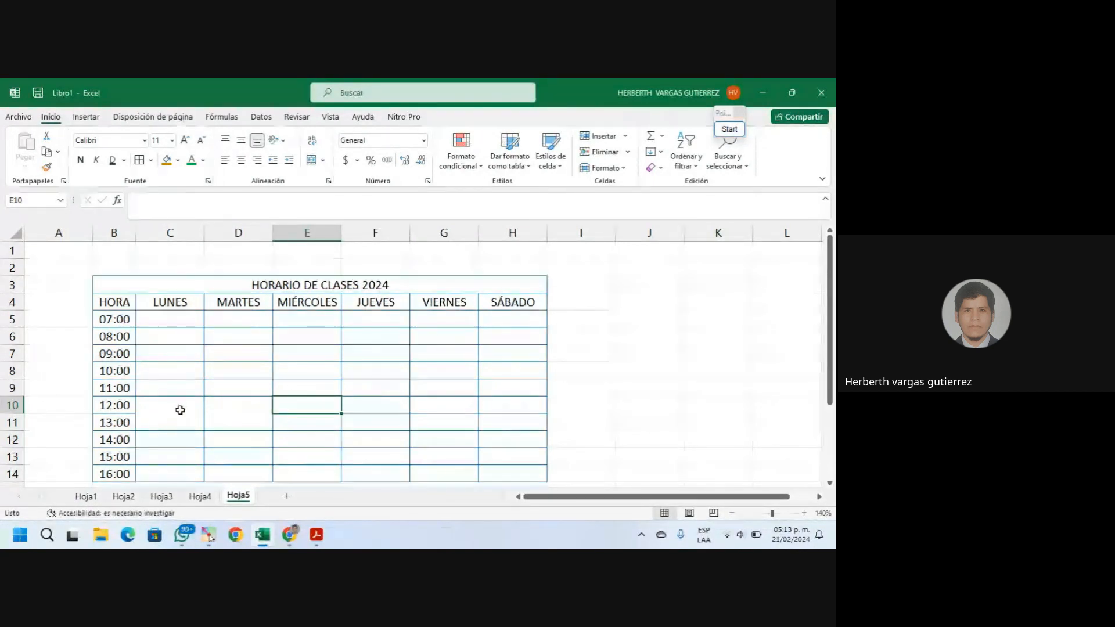
# Merge and center the whole 12:00–13:00 block across all weekdays, C10:H11, into one cell
pyautogui.moveTo(180, 410); pyautogui.dragTo(499, 407)
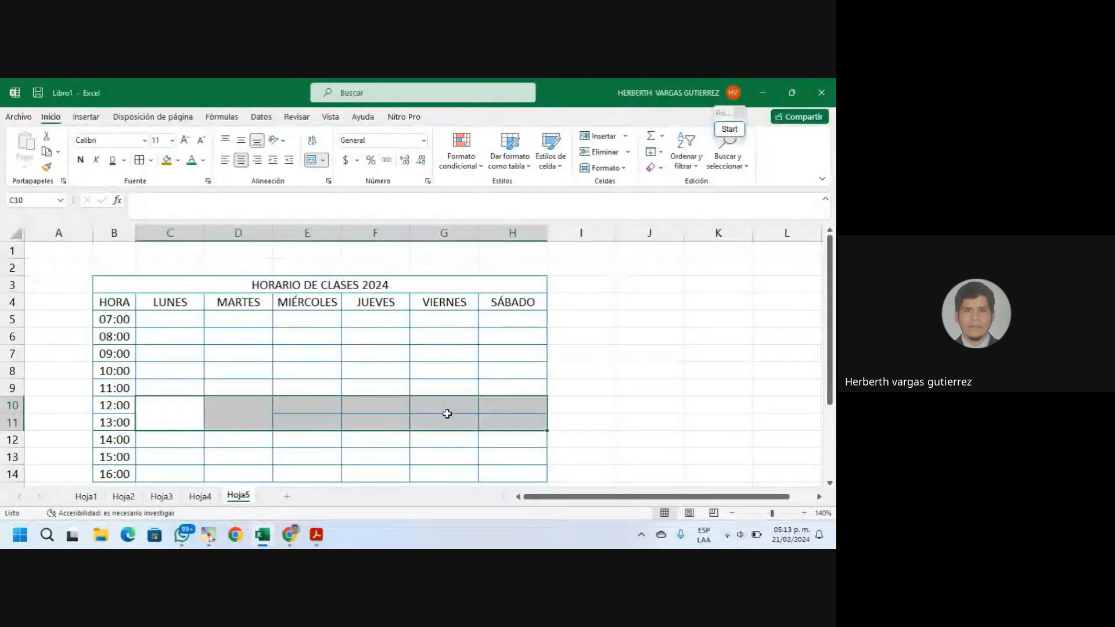
pyautogui.click(312, 161)
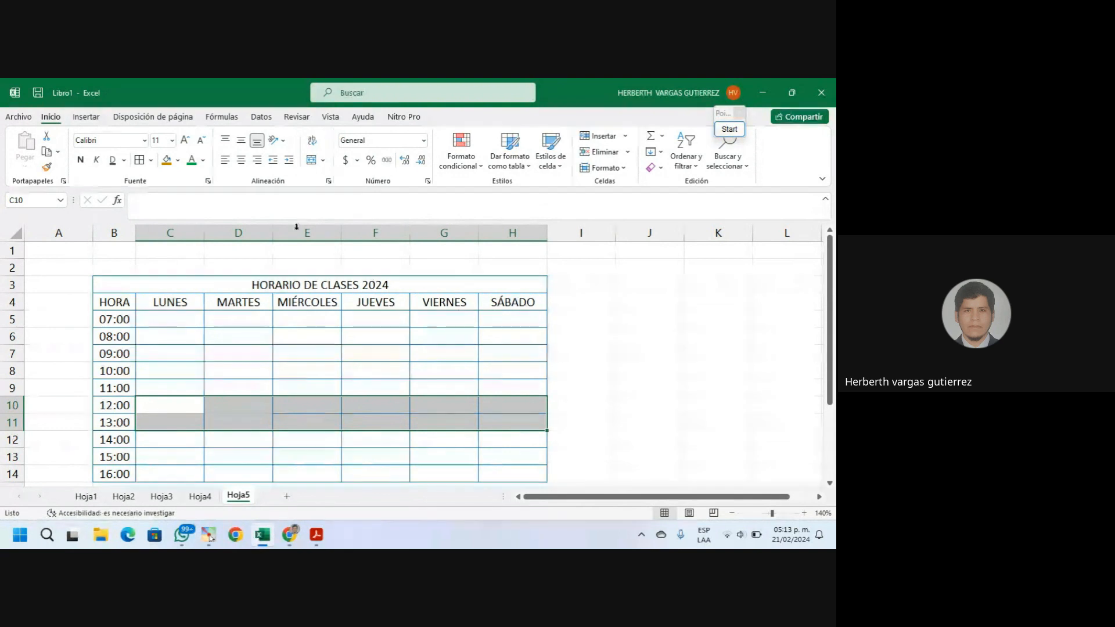
pyautogui.click(311, 160)
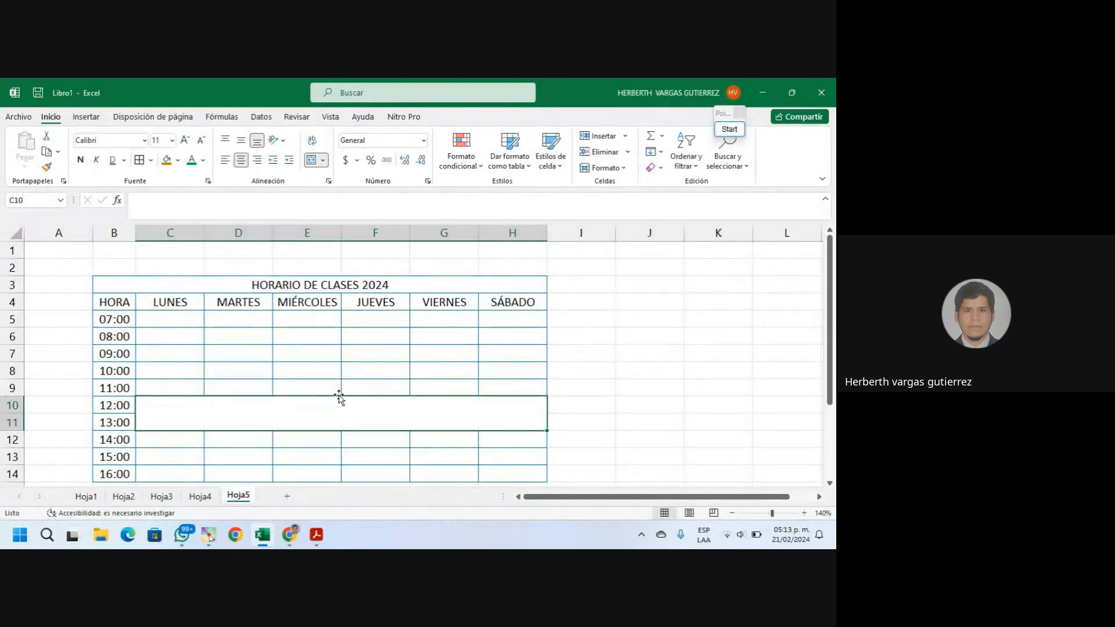
pyautogui.click(393, 455)
# Enter ALMUERZO in the merged cell C10:H11 for the 12:00 and 13:00 hours
pyautogui.click(325, 410)
pyautogui.write('A')
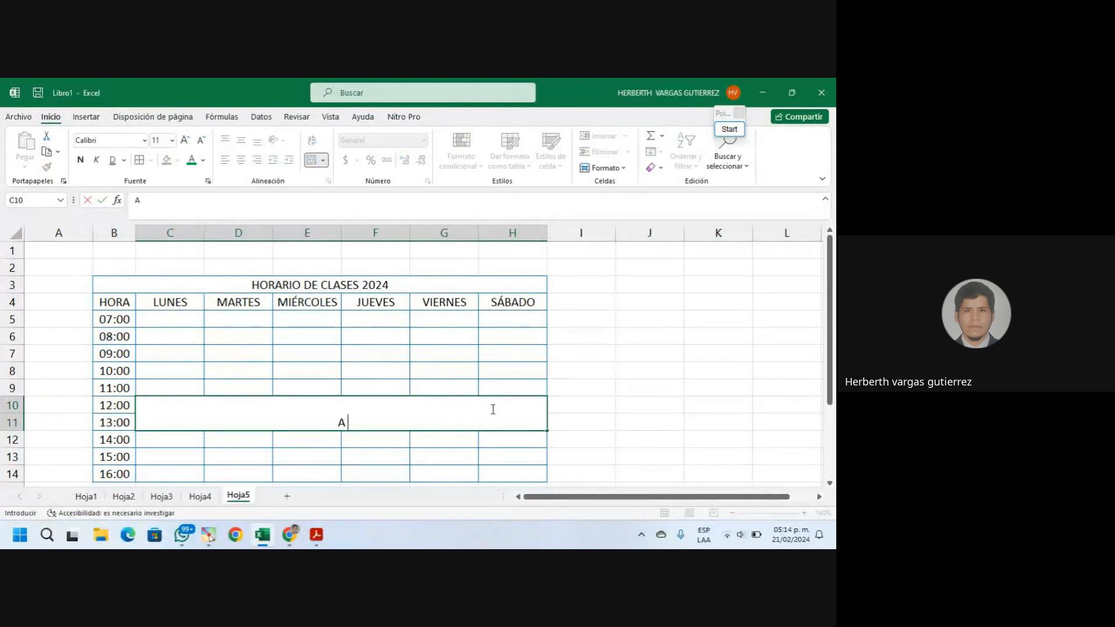
pyautogui.write('LMUR')
pyautogui.press('BackSpace')
pyautogui.write('ERZO')
pyautogui.press('Return')
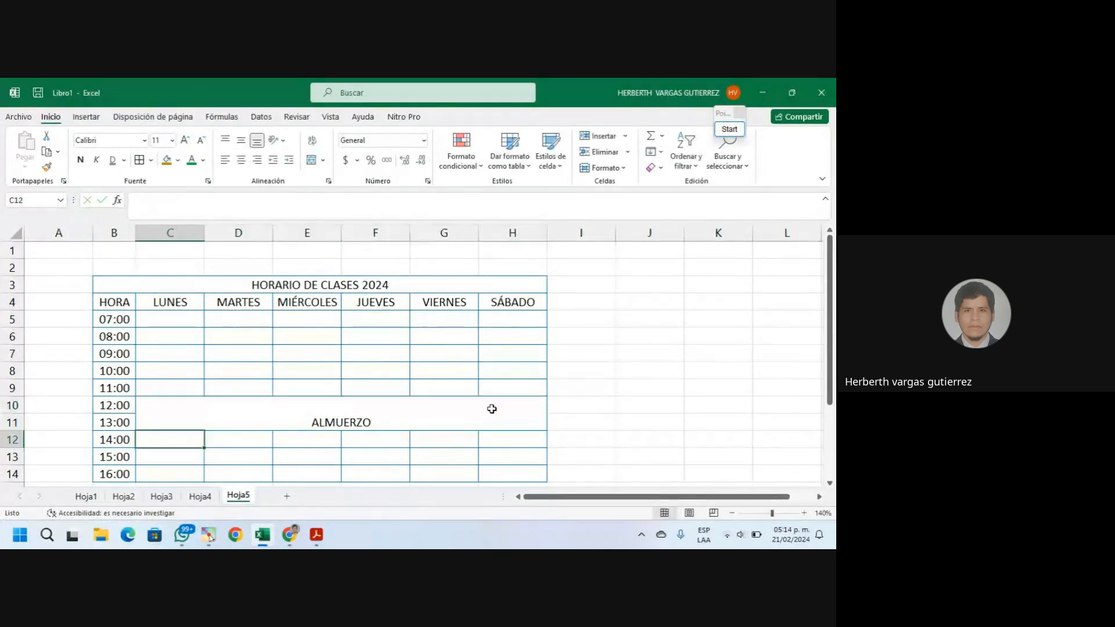
# Align the ALMUERZO text vertically to the middle and enlarge its font size to 18
pyautogui.click(246, 423)
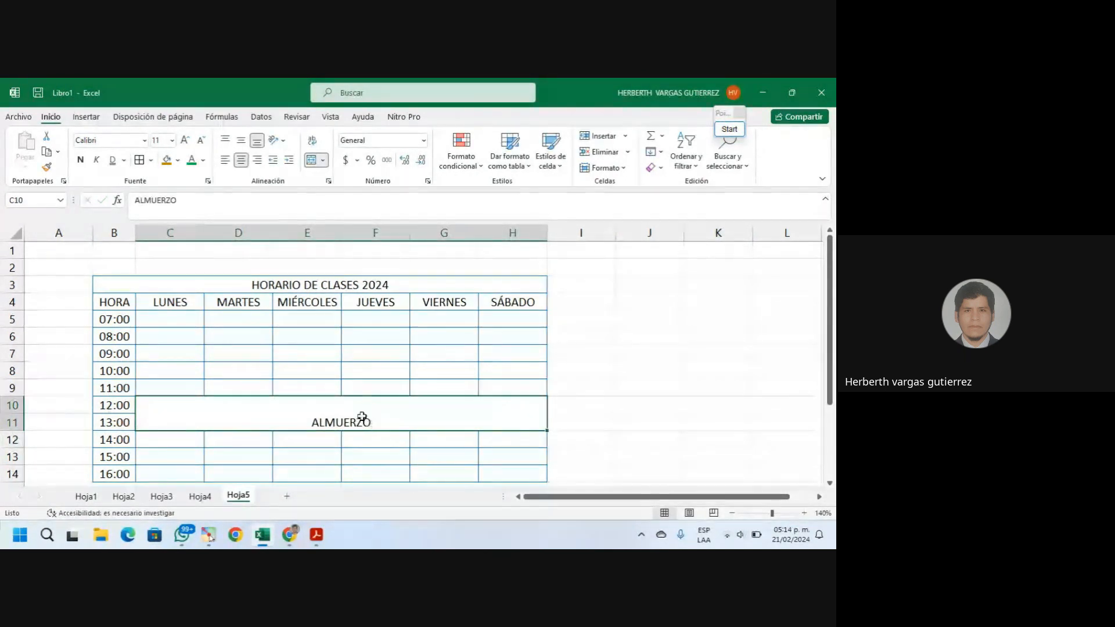
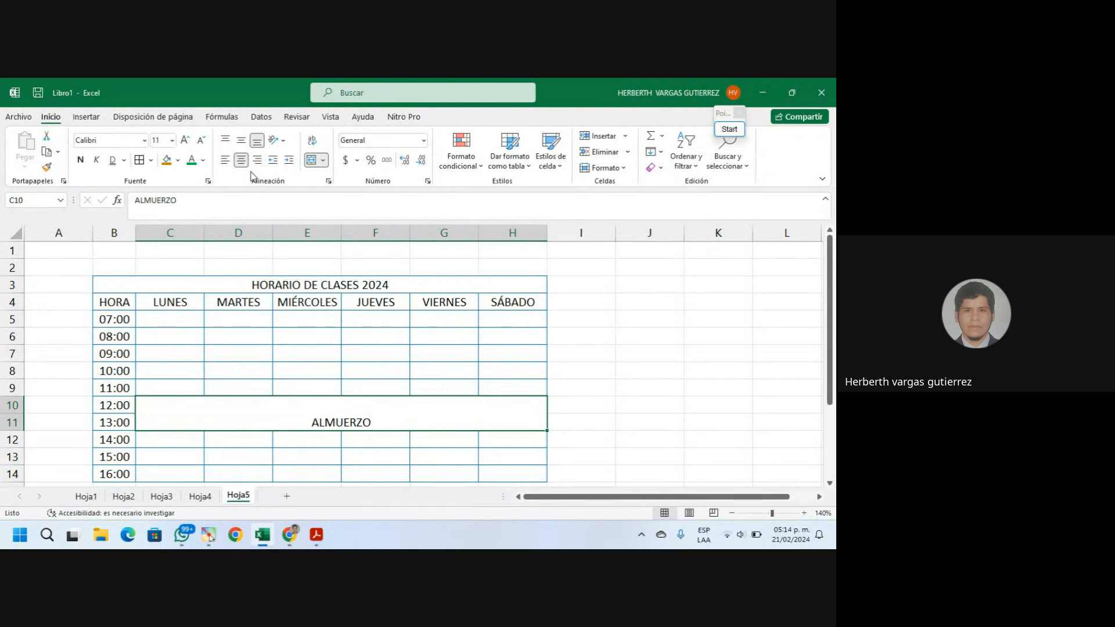
pyautogui.click(241, 141)
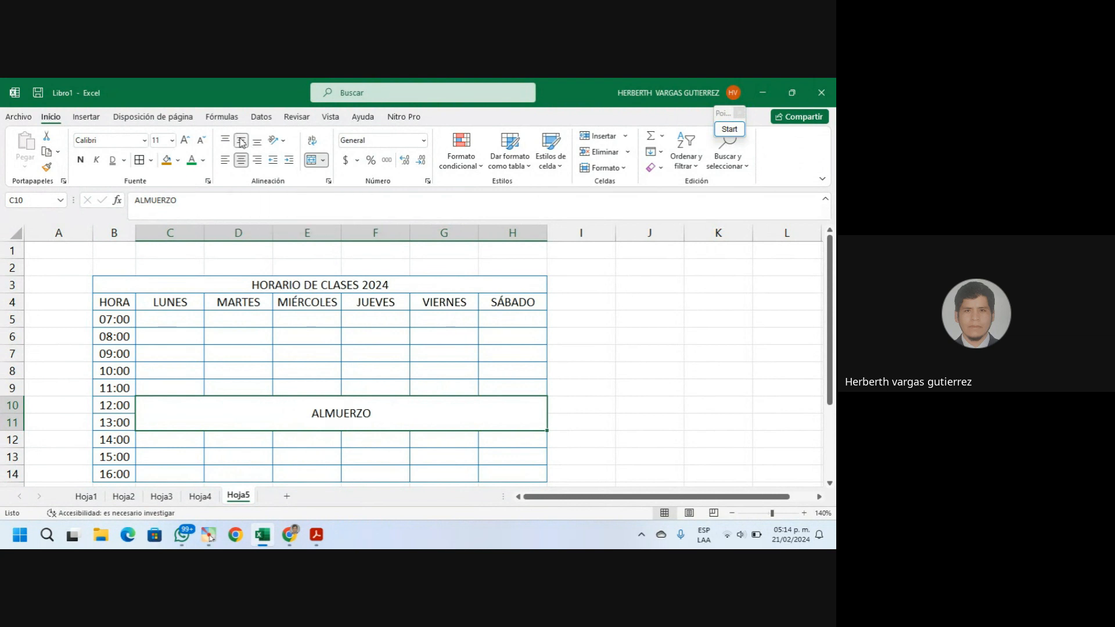
pyautogui.click(186, 141)
pyautogui.click(186, 141)
pyautogui.click(185, 141)
pyautogui.click(185, 141)
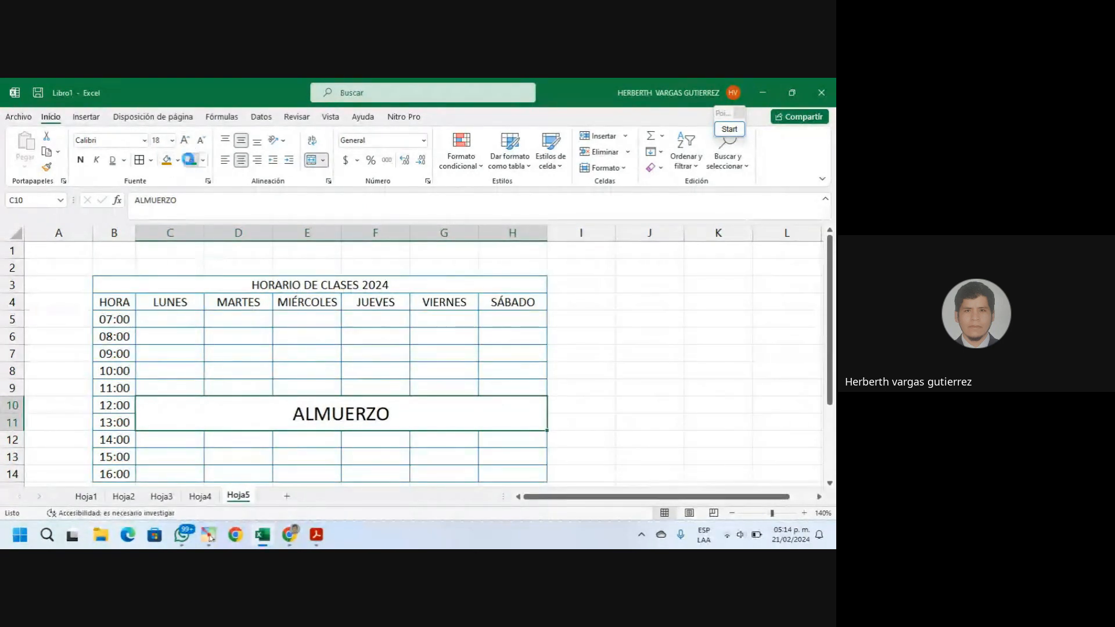
# Color the ALMUERZO text green
pyautogui.click(191, 160)
pyautogui.click(580, 388)
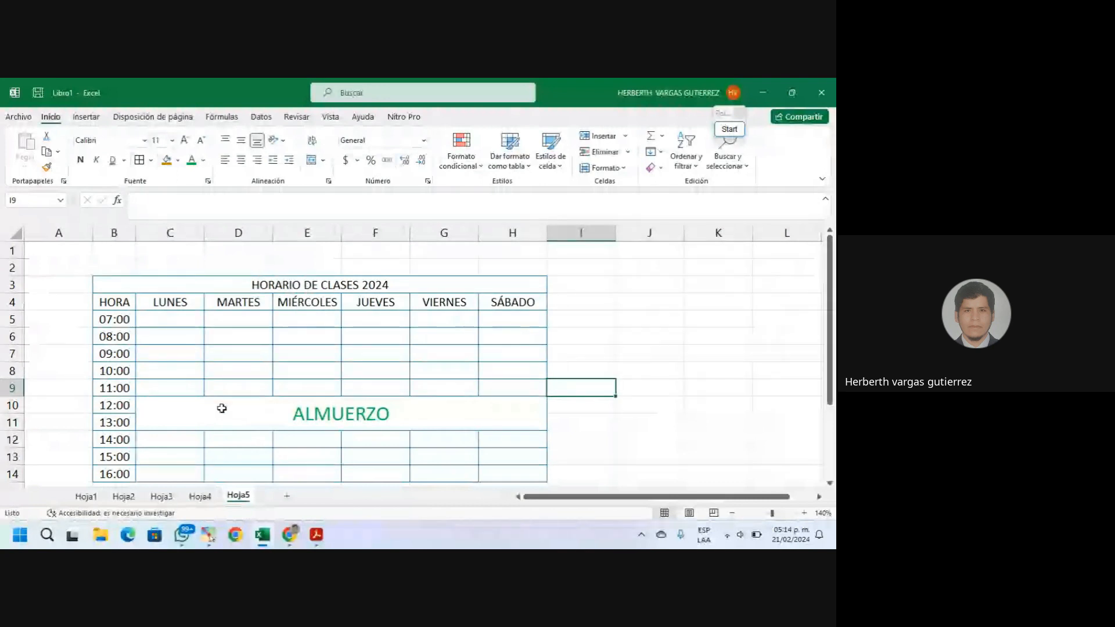
pyautogui.click(173, 335)
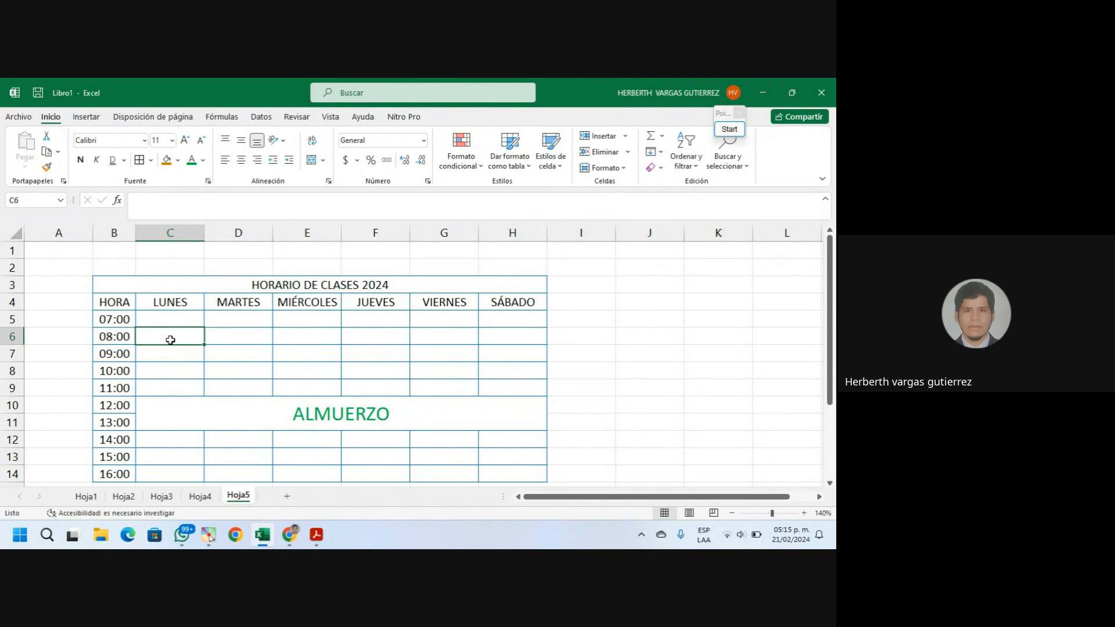
# Enter REUNION separately in Monday's 08:00, 09:00 and 10:00 cells, C6, C7 and C8
pyautogui.moveTo(170, 340); pyautogui.dragTo(168, 366)
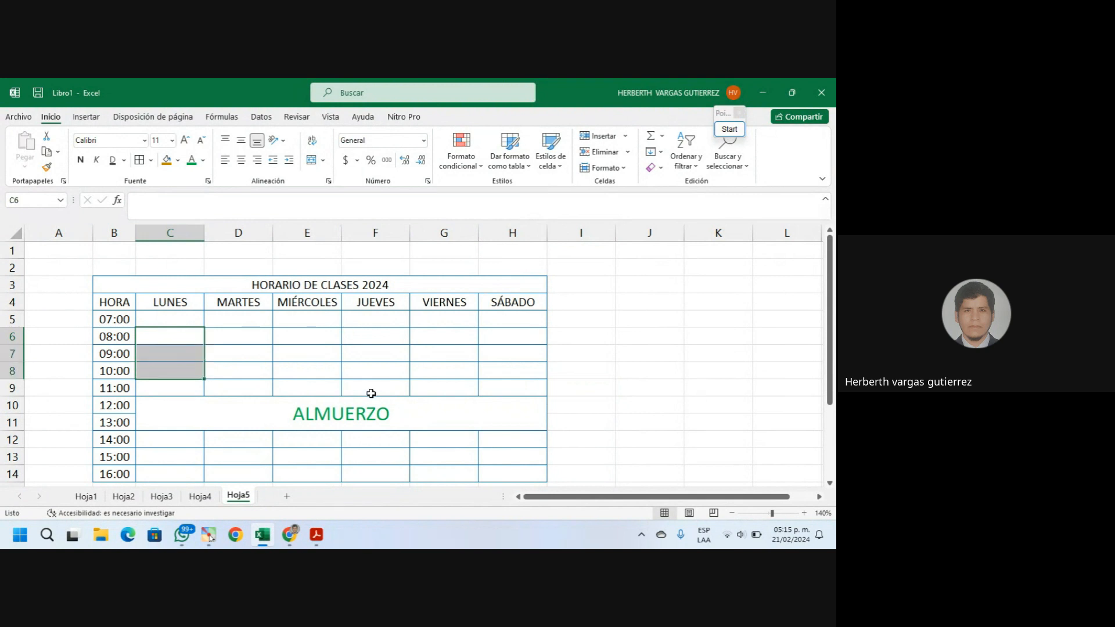
pyautogui.click(180, 334)
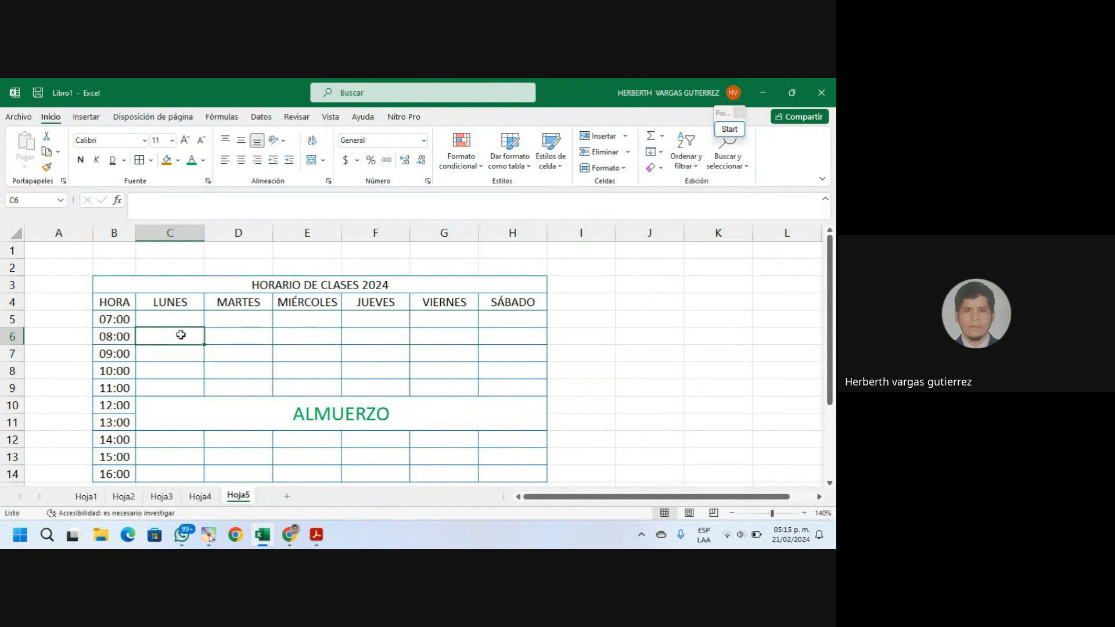
pyautogui.write('REUNION')
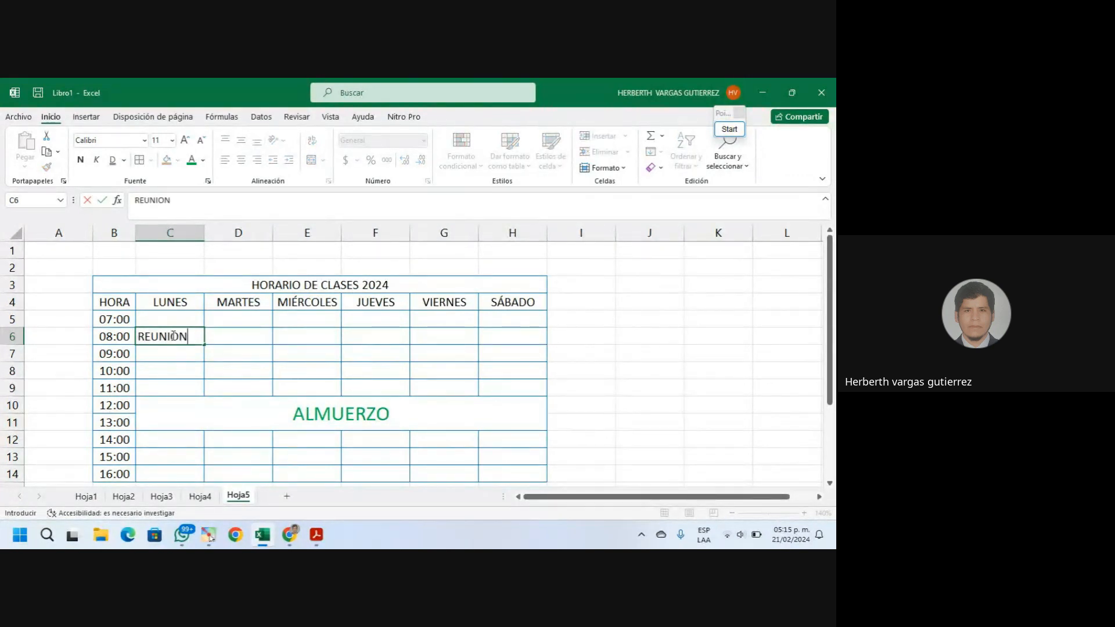
pyautogui.press('Return')
pyautogui.write('R')
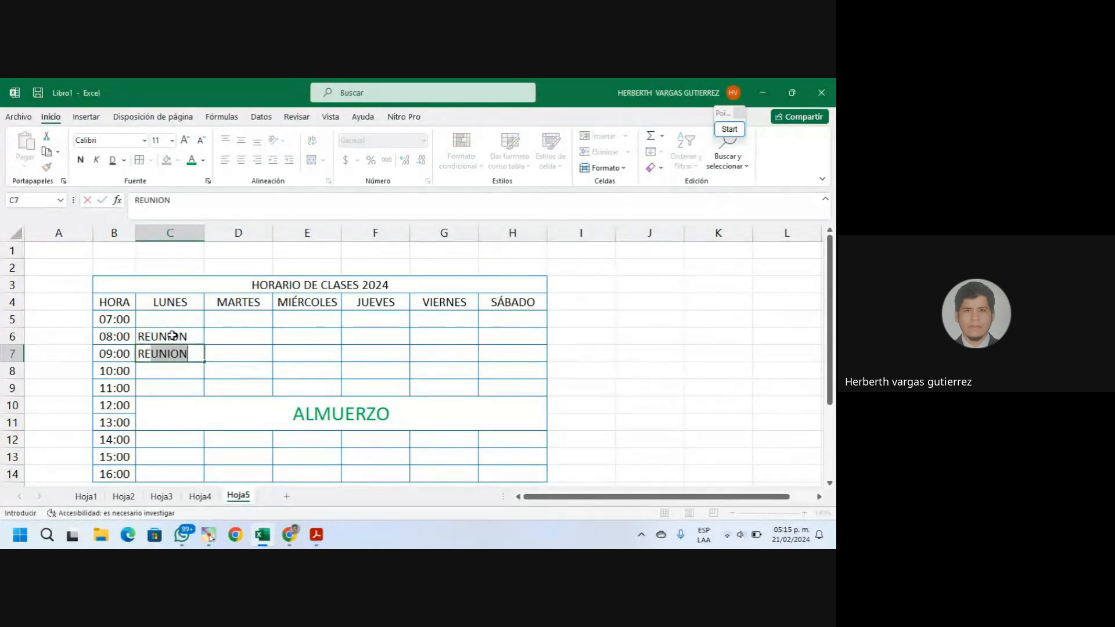
pyautogui.write('EUNION')
pyautogui.press('Return')
pyautogui.write('RE')
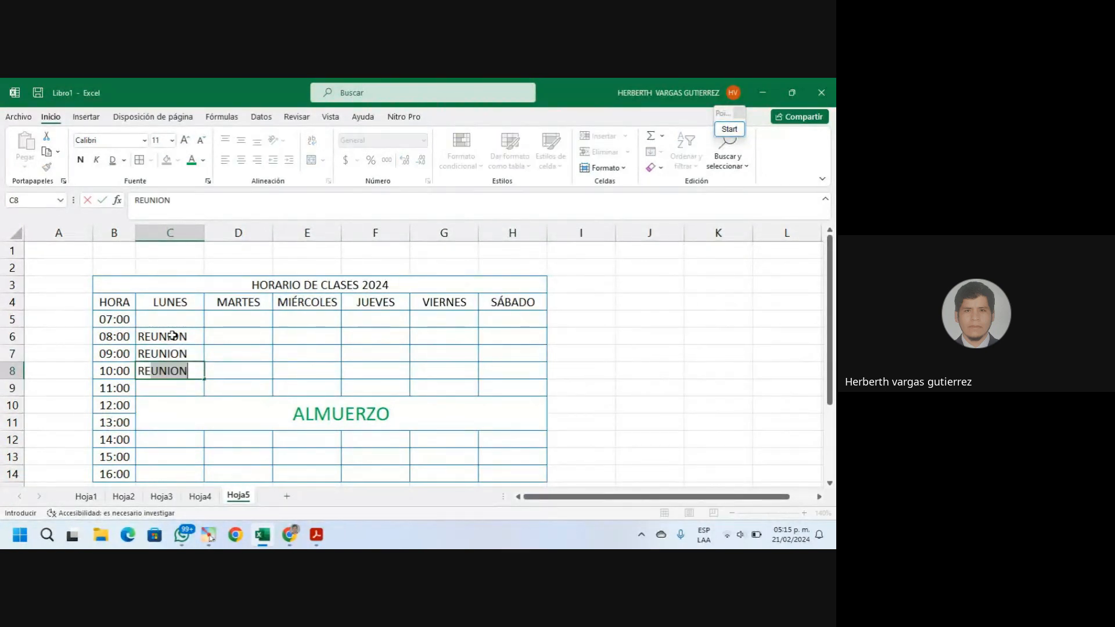
pyautogui.press('BackSpace')
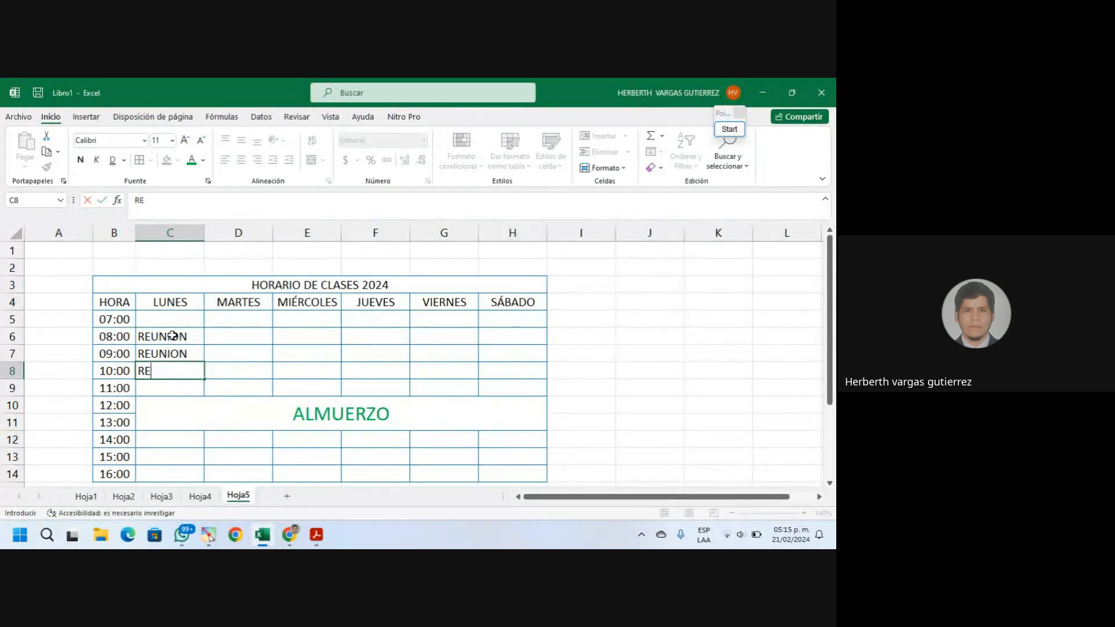
pyautogui.write('UNION')
pyautogui.press('Return')
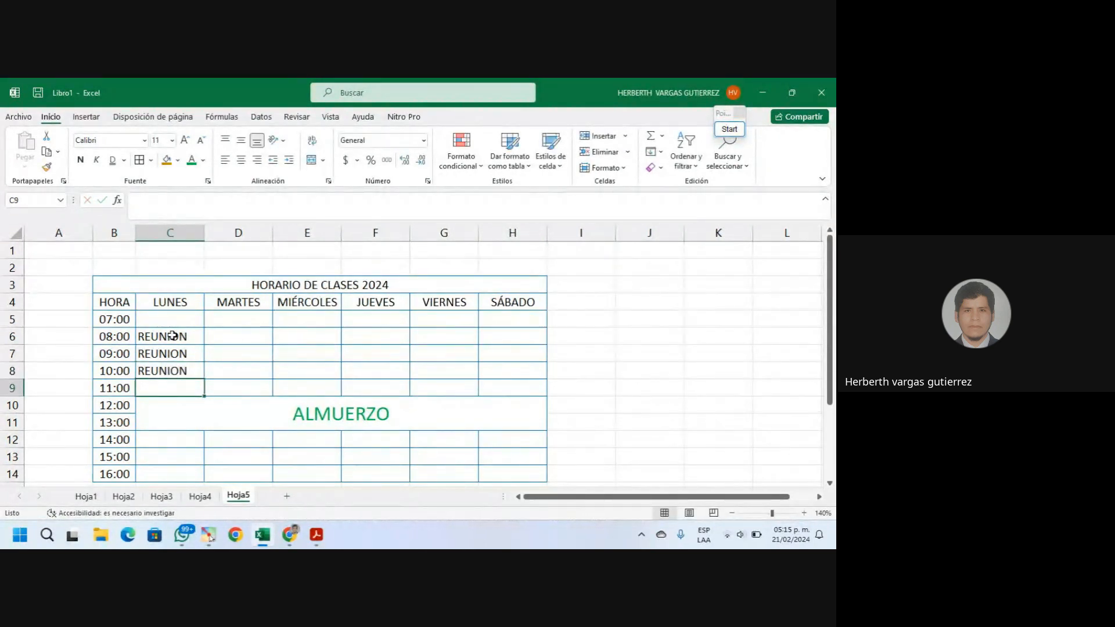
# Clear the entries in C6:C8 and merge and center those three Monday cells into one
pyautogui.moveTo(173, 335); pyautogui.dragTo(169, 363)
pyautogui.press('Delete')
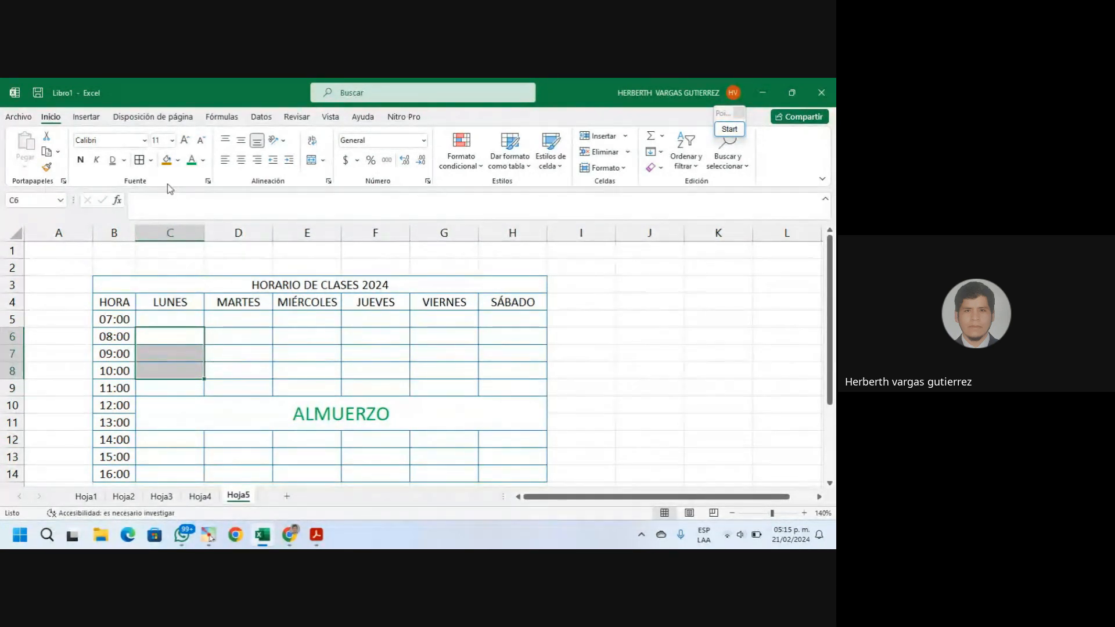
pyautogui.click(313, 161)
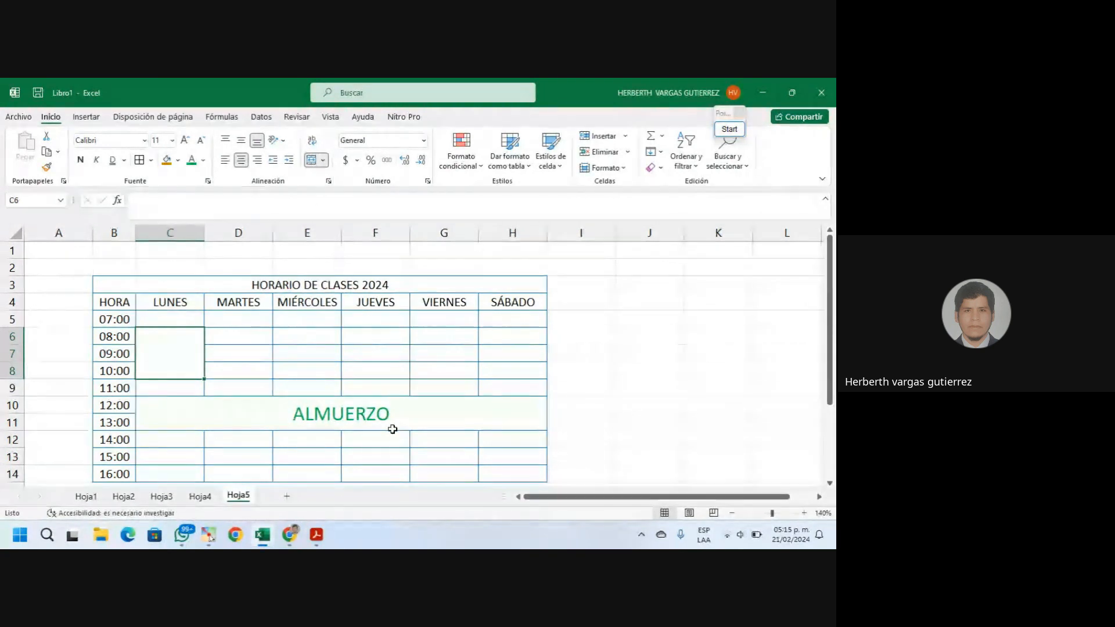
# Enter REUNION in the merged Monday cell covering 08:00 to 10:00
pyautogui.write('RE')
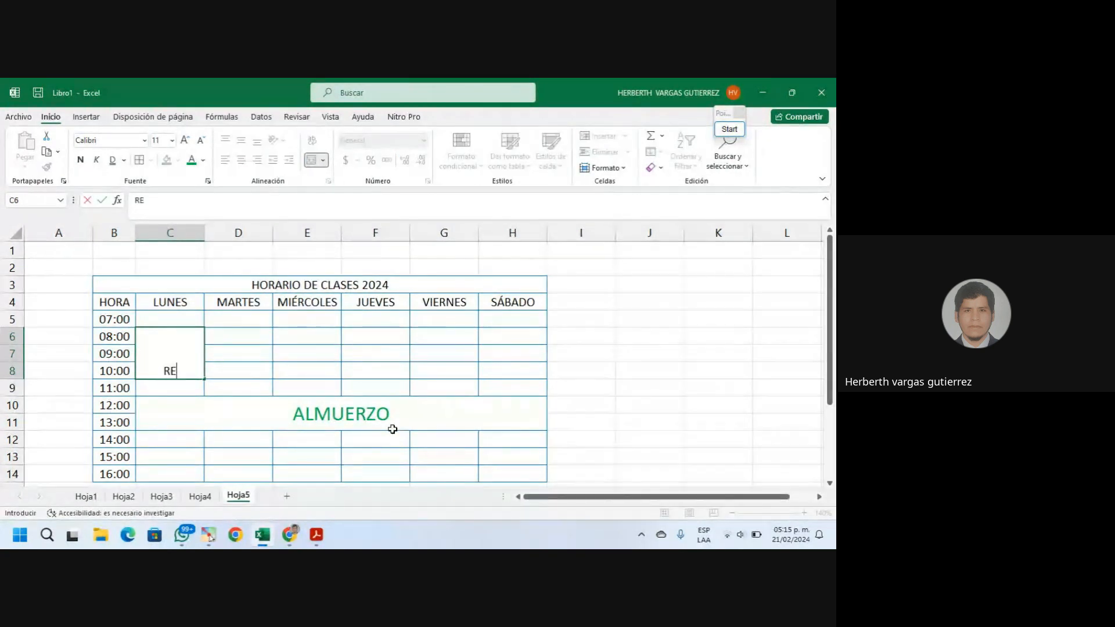
pyautogui.write('UNION')
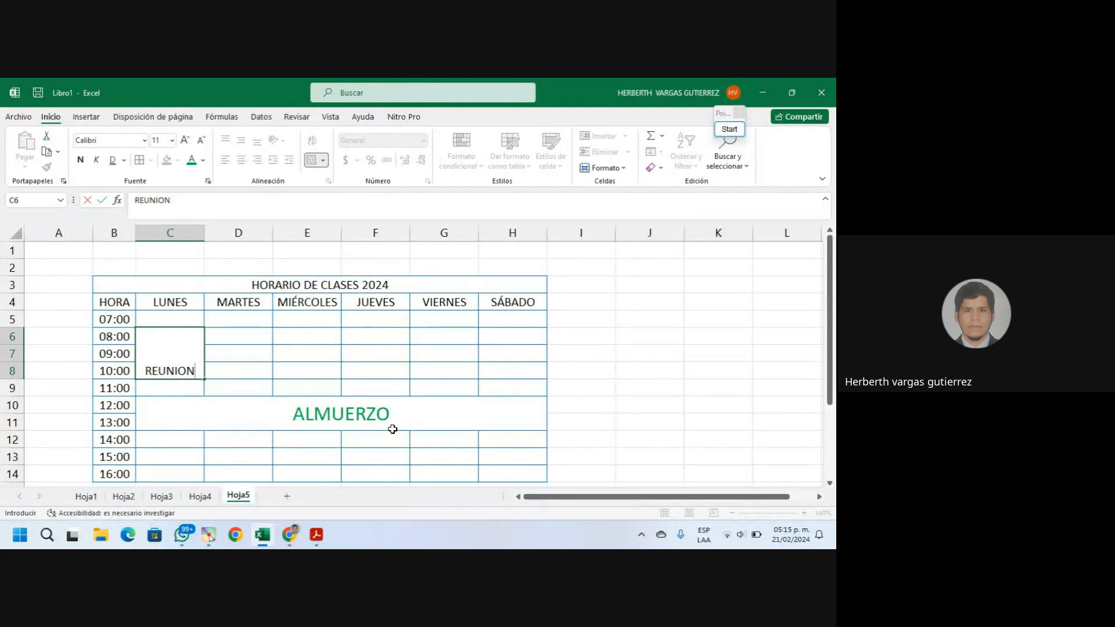
pyautogui.click(265, 348)
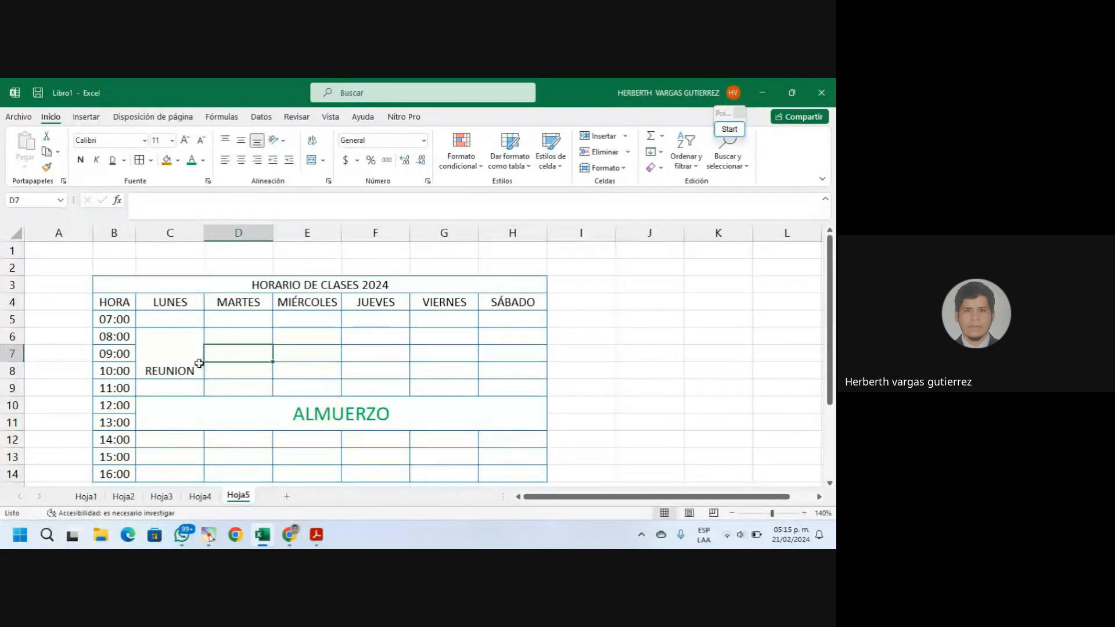
# Rotate the REUNION text in the merged Monday cell to an ascending angle (Ángulo ascendente)
pyautogui.click(180, 356)
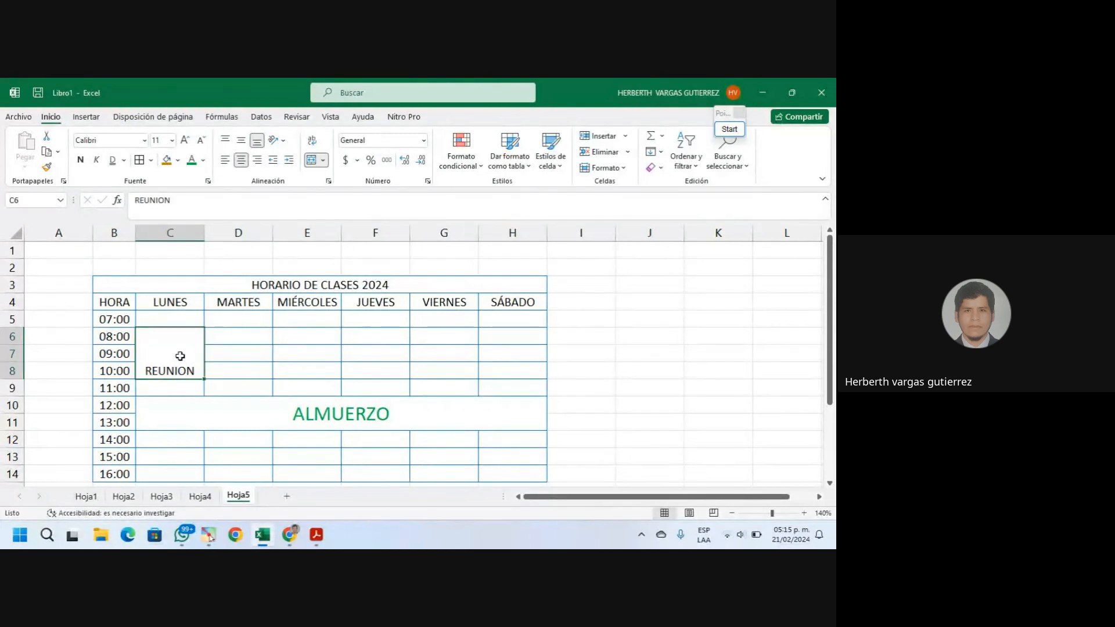
pyautogui.click(283, 143)
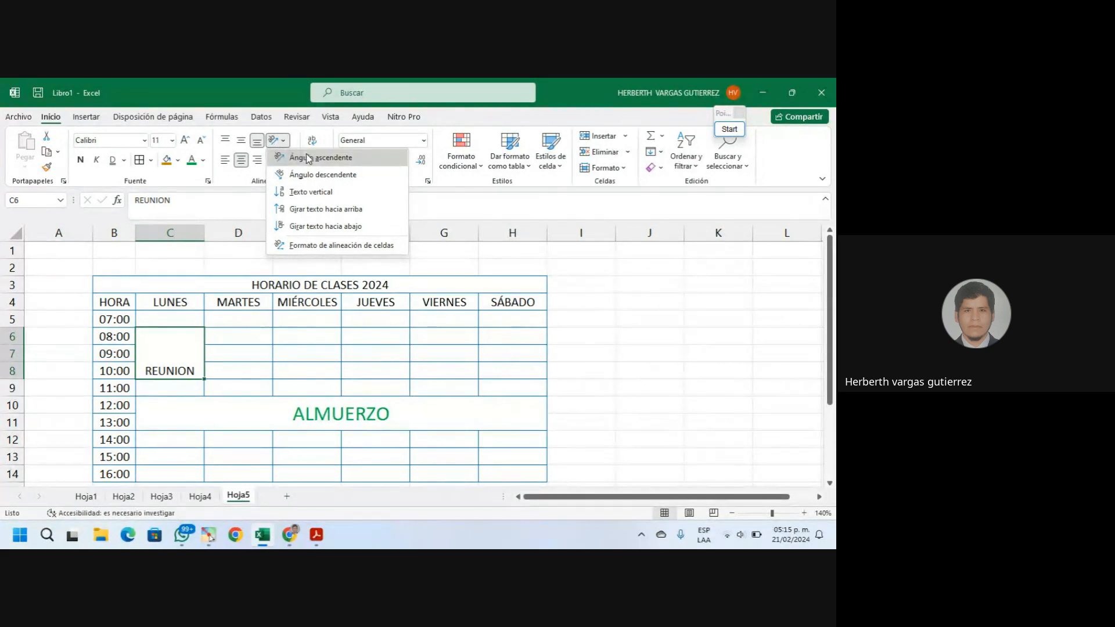
pyautogui.click(335, 161)
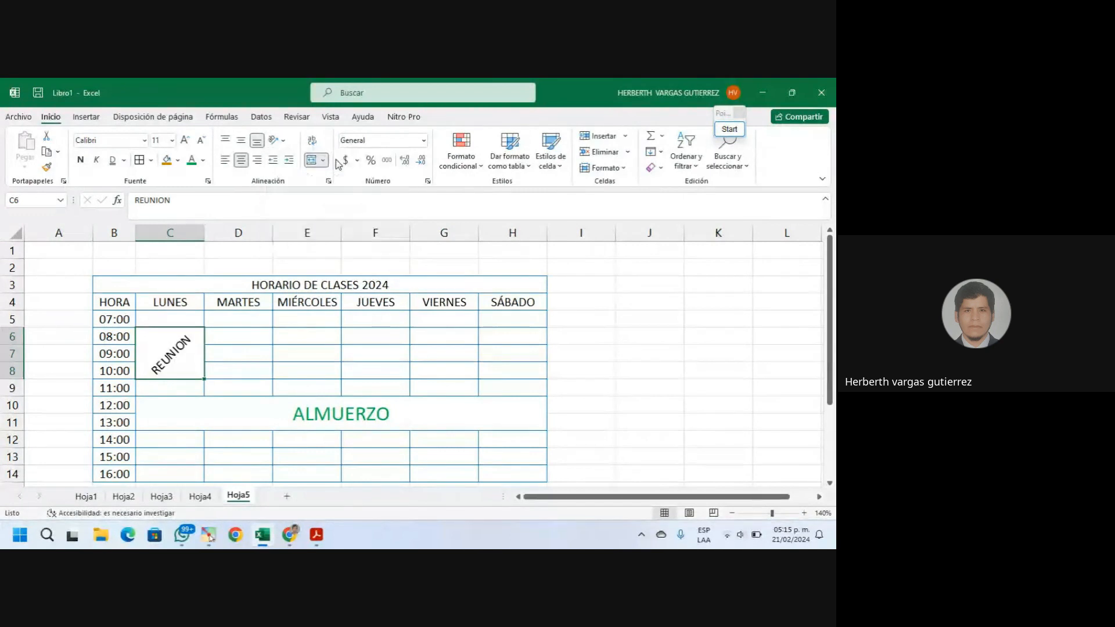
pyautogui.click(428, 343)
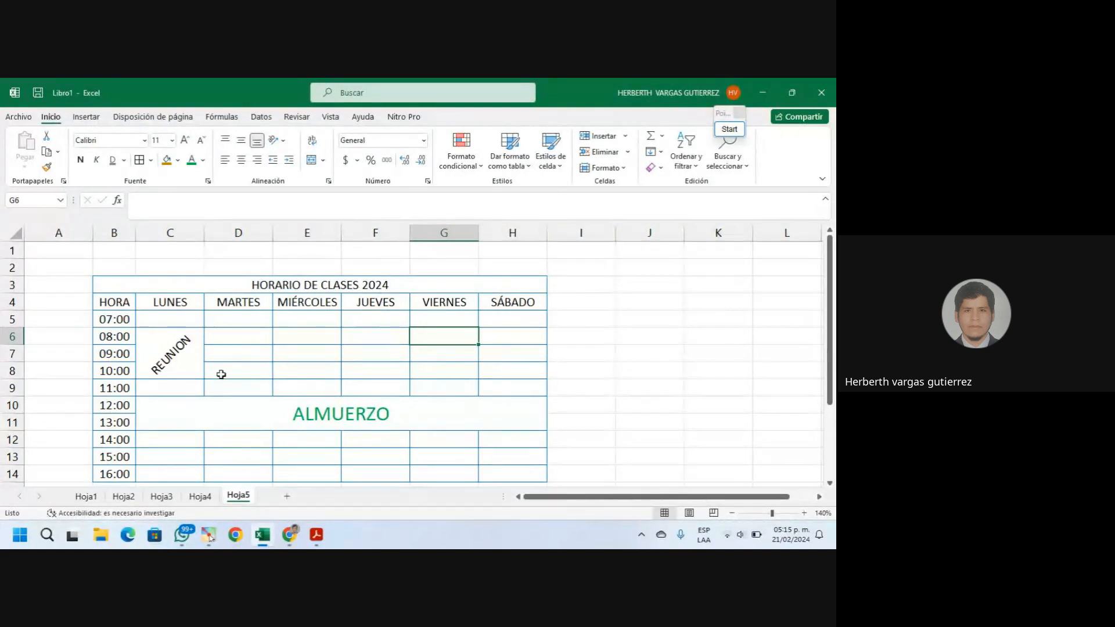
# Narrow the LUNES column, C, so it fits the angled REUNION text more closely
pyautogui.click(174, 355)
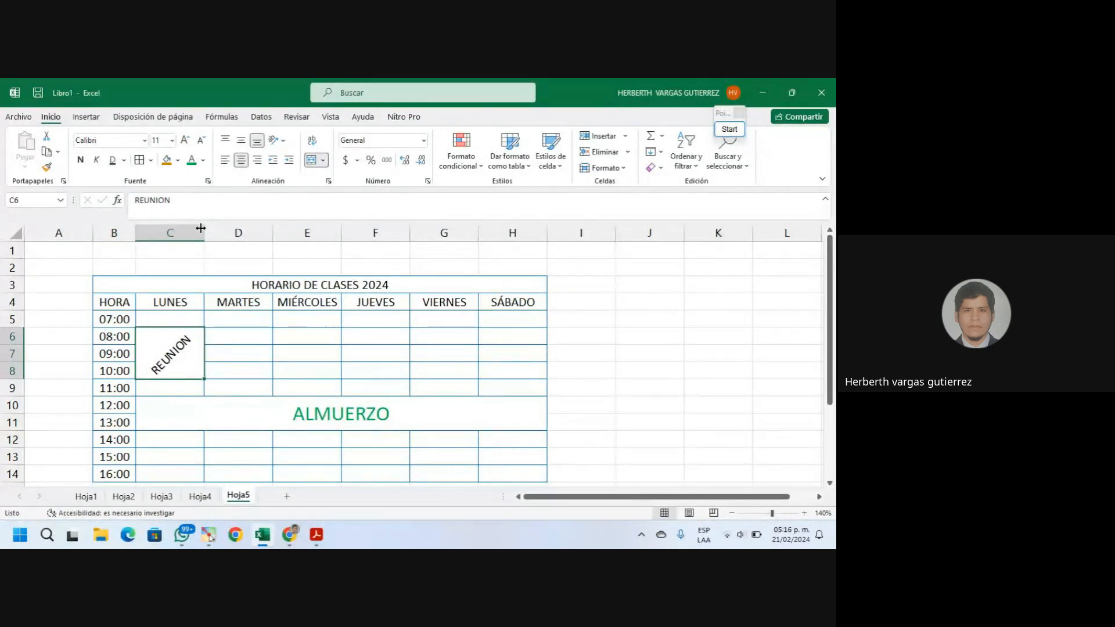
pyautogui.moveTo(200, 228); pyautogui.dragTo(186, 228)
pyautogui.click(249, 318)
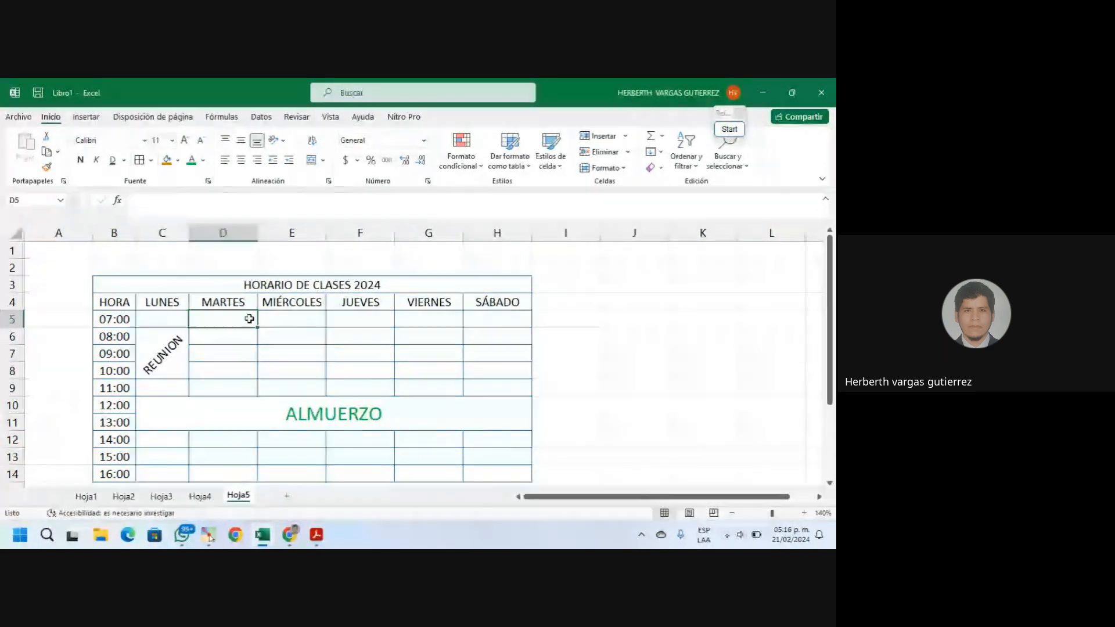
pyautogui.click(376, 373)
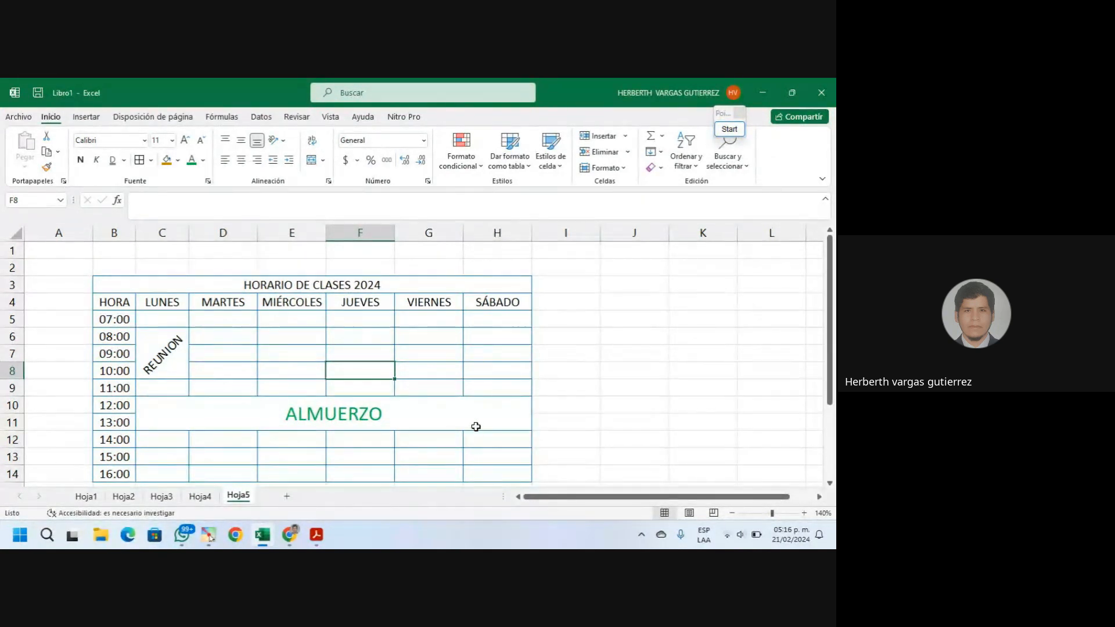
# Merge and center Saturday's 14:00 to 16:00 cells, H12:H14, and enter LIBRE
pyautogui.moveTo(489, 437); pyautogui.dragTo(493, 471)
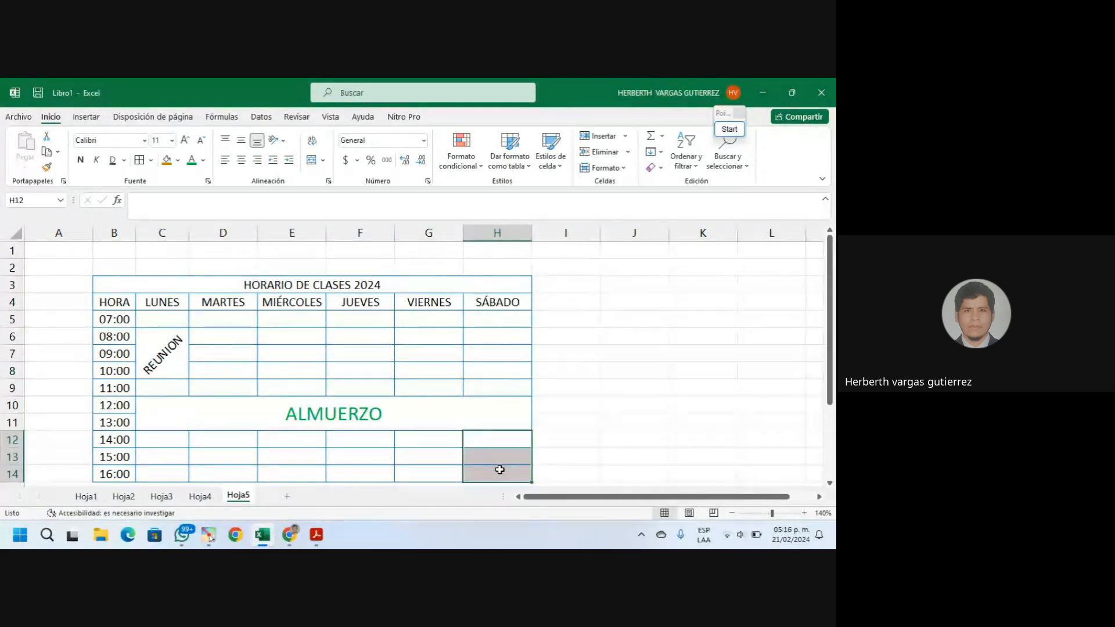
pyautogui.click(310, 160)
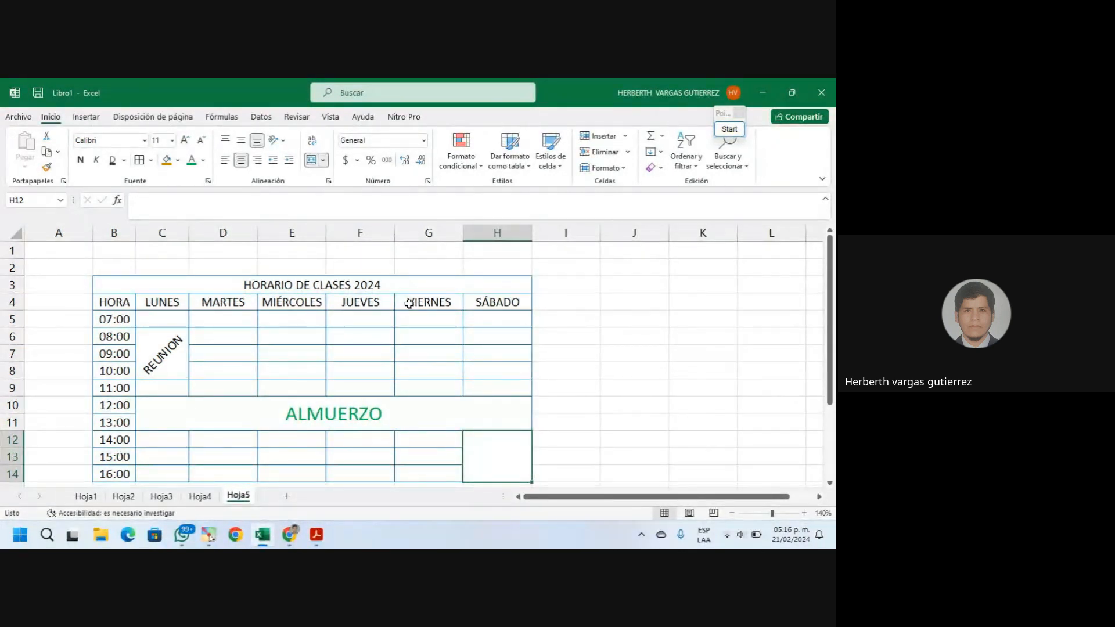
pyautogui.write('LIBRE')
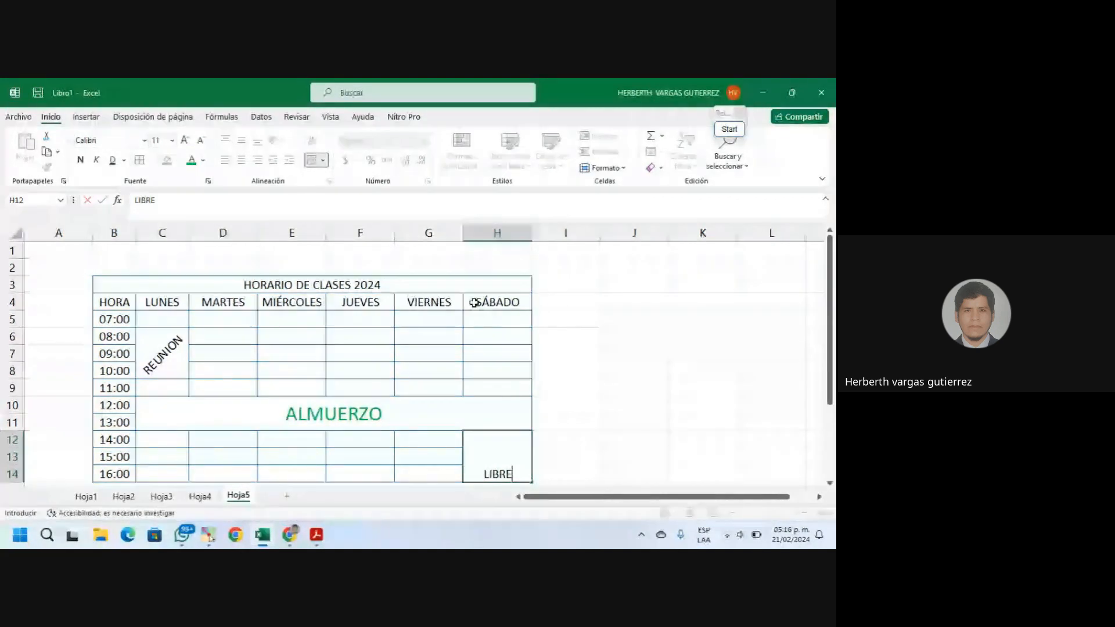
pyautogui.click(593, 376)
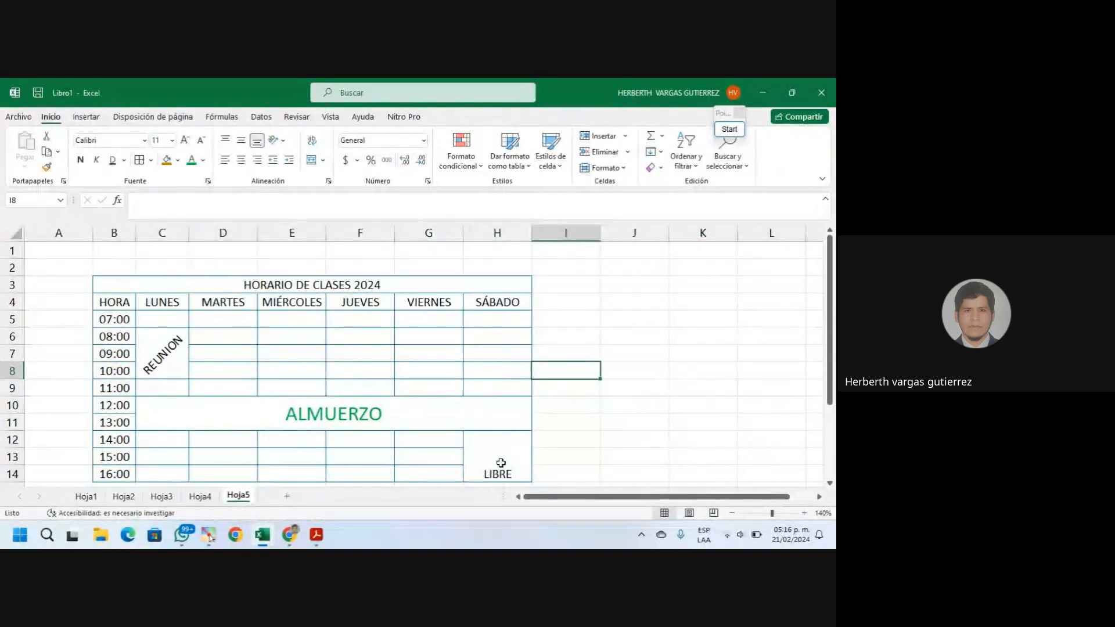
# Align the LIBRE text vertically to the middle of its merged Saturday cell
pyautogui.click(500, 463)
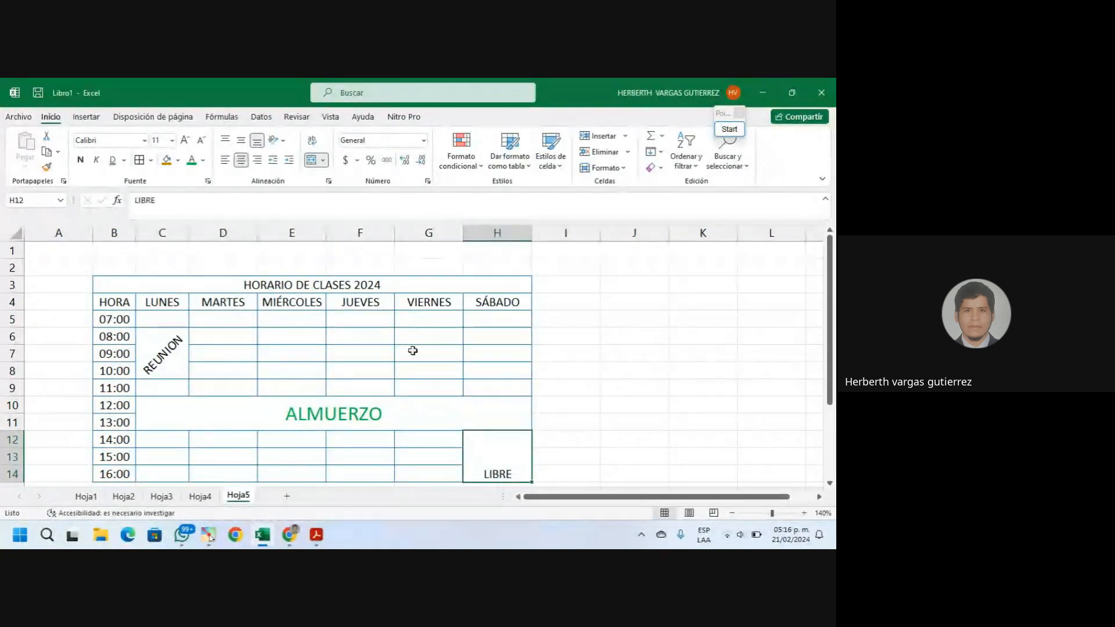
pyautogui.click(242, 139)
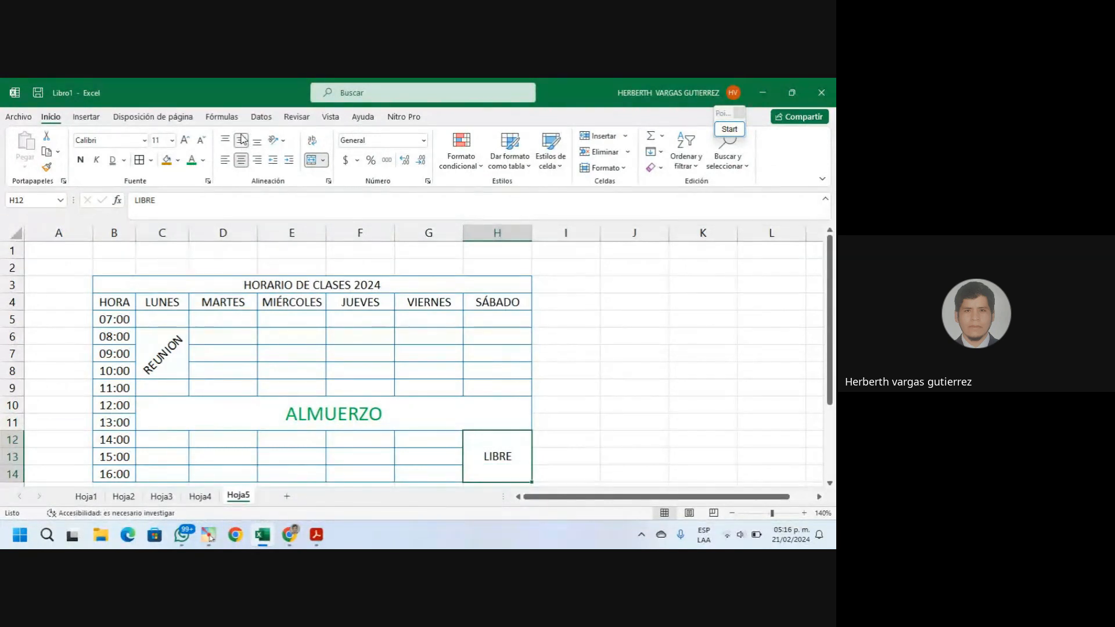
pyautogui.click(587, 462)
pyautogui.click(483, 454)
# Merge and center Tuesday's 07:00 and 08:00 cells, D5:D6, and enter OFICINA
pyautogui.click(228, 321)
pyautogui.moveTo(229, 323); pyautogui.dragTo(228, 328)
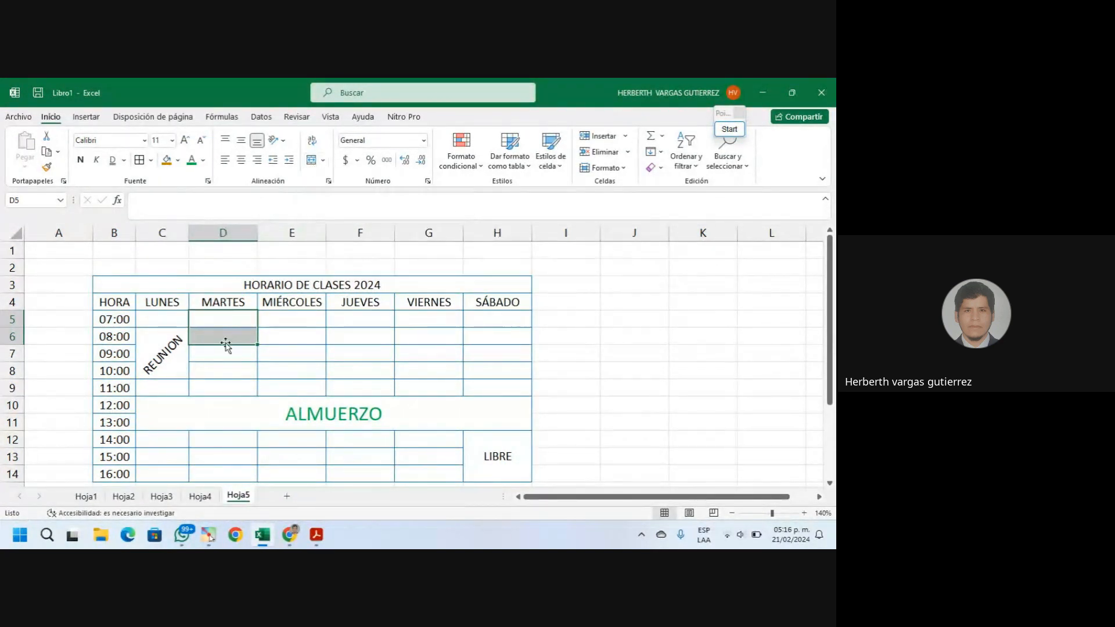
pyautogui.click(311, 160)
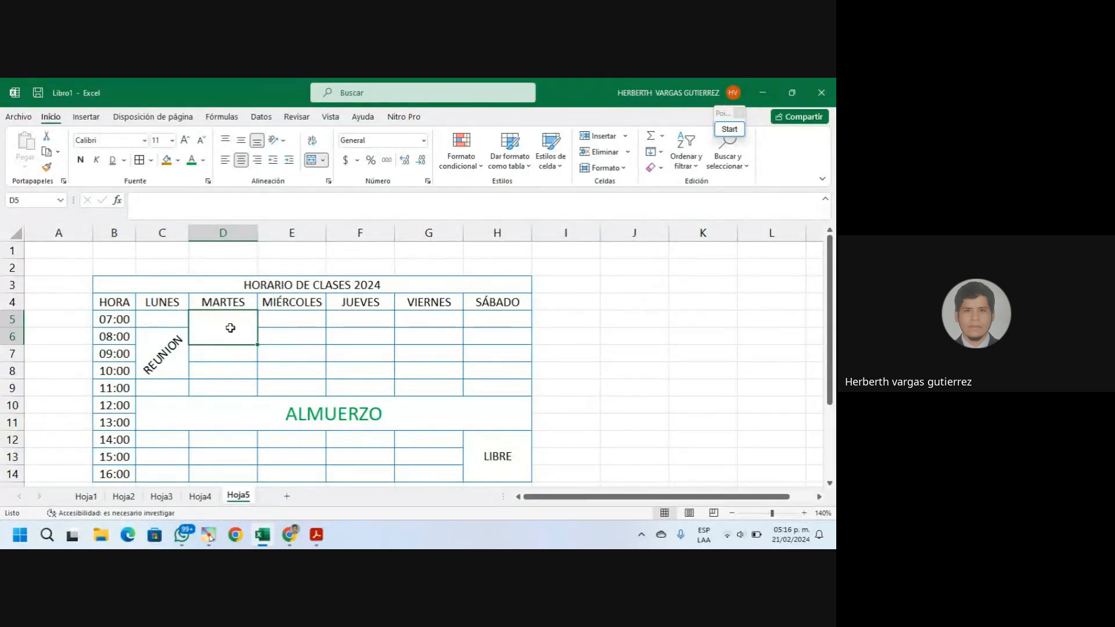
pyautogui.write('OFICINA')
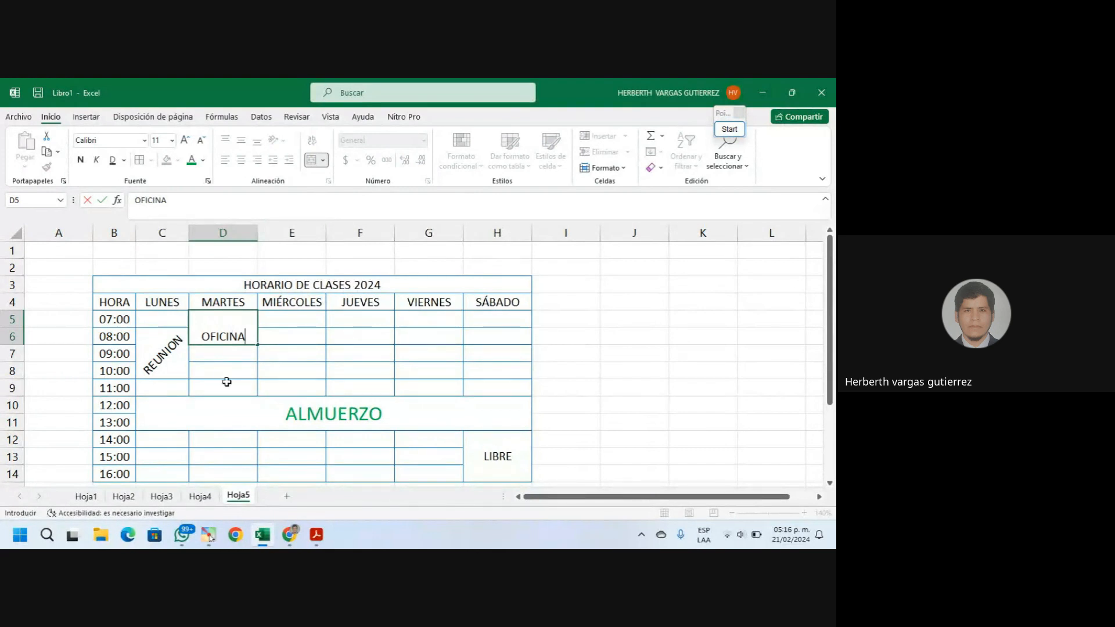
pyautogui.press('Return')
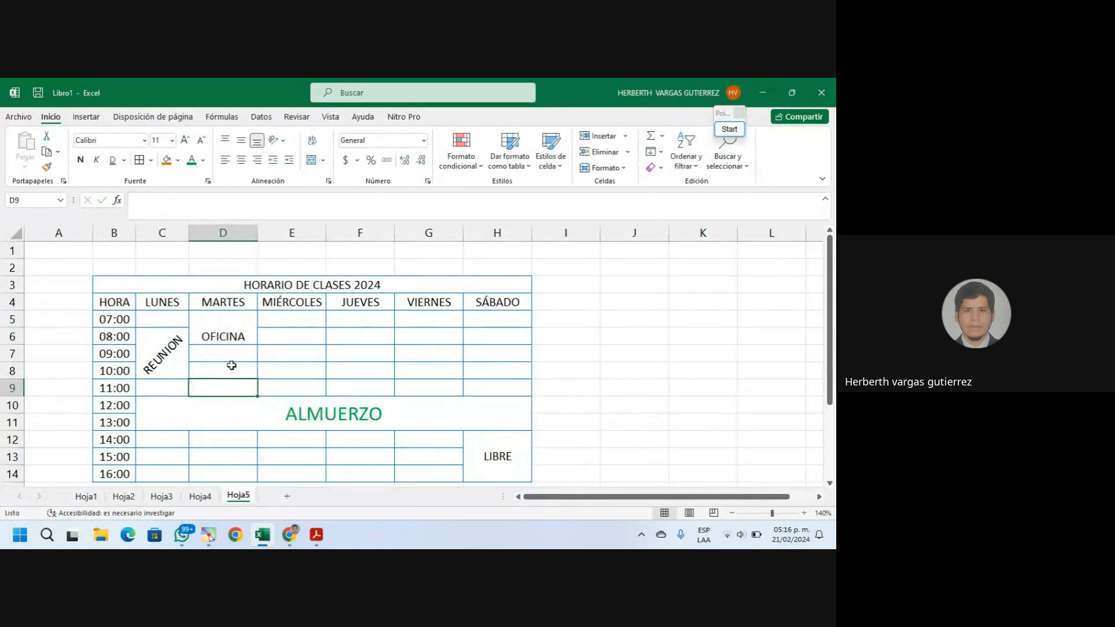
# Set the OFICINA text orientation to 30 degrees through the cell alignment format settings
pyautogui.click(231, 330)
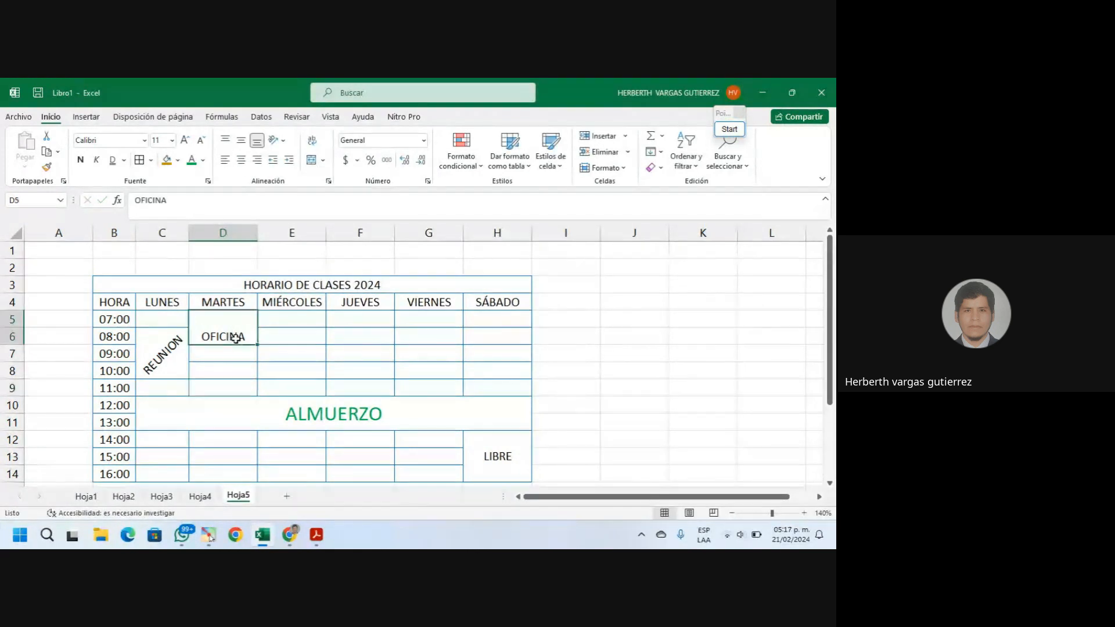
pyautogui.click(277, 140)
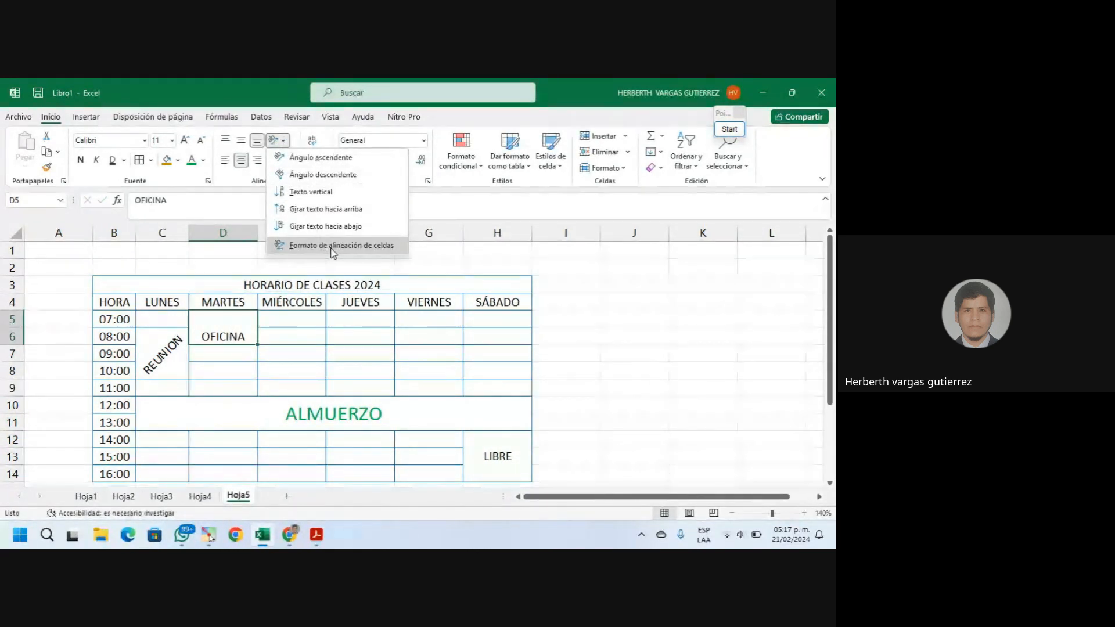
pyautogui.click(327, 252)
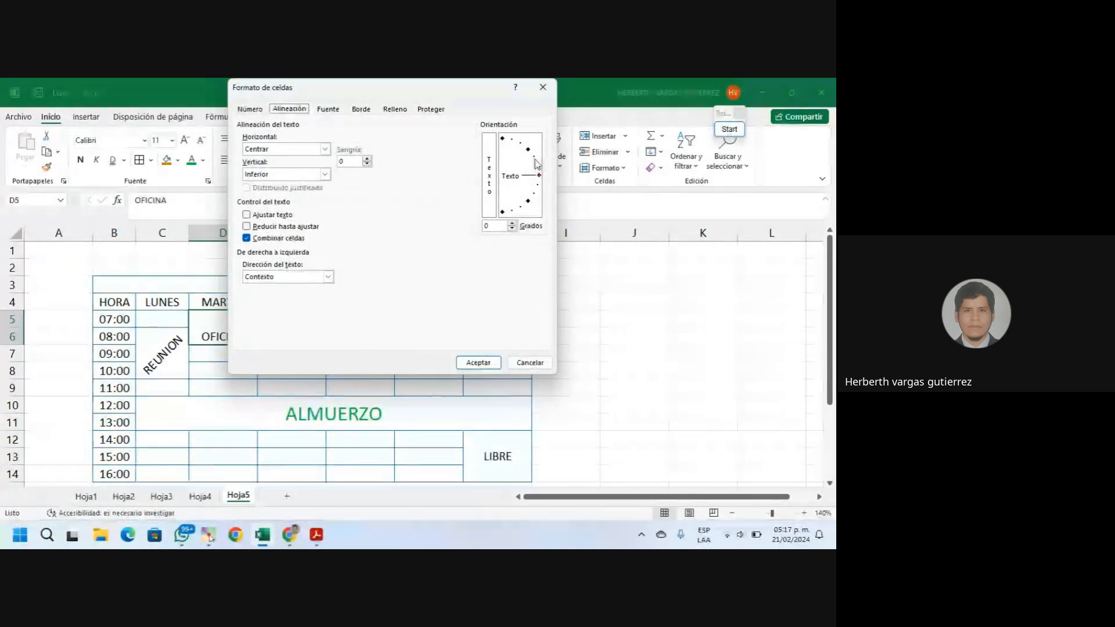
pyautogui.click(536, 164)
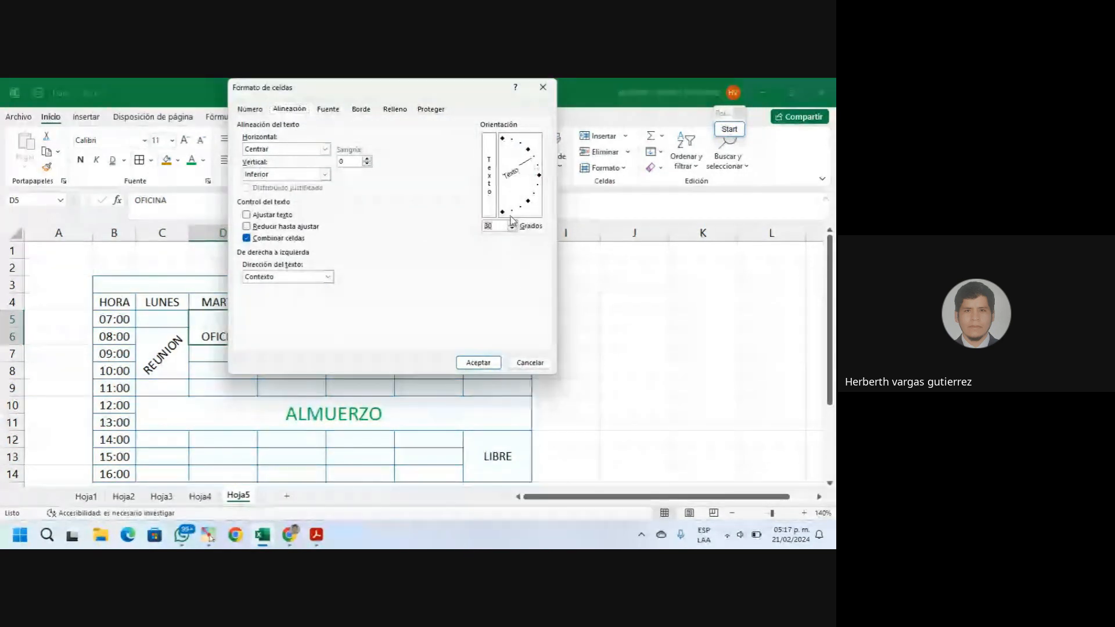
pyautogui.click(478, 362)
pyautogui.click(359, 353)
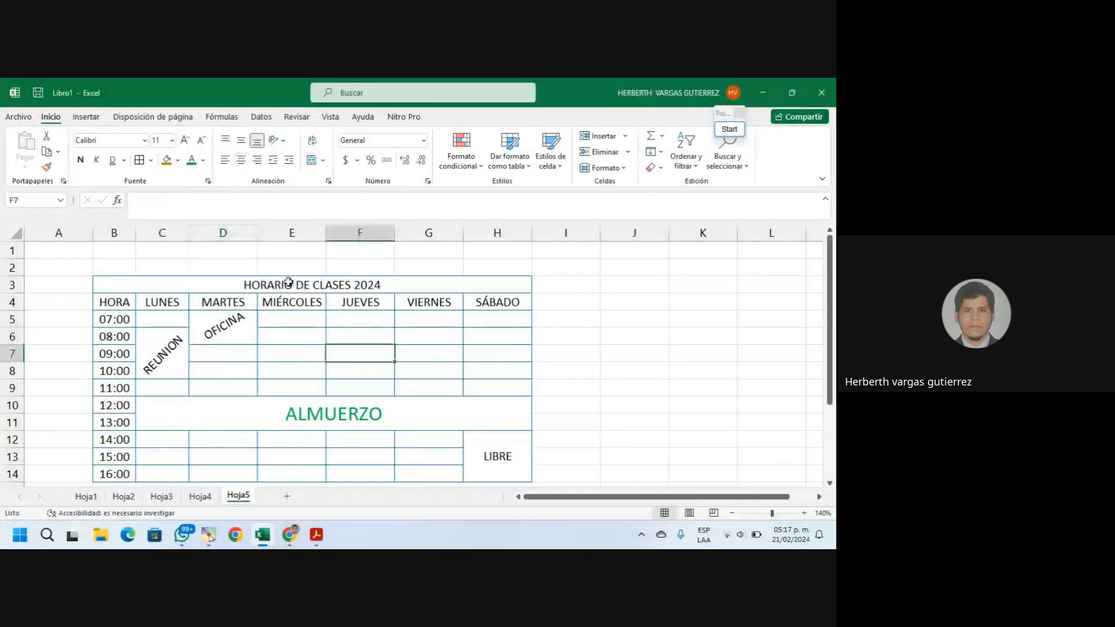
# Set the text orientation of Tuesday's merged OFICINA cell to -30 degrees in the cell alignment format settings
pyautogui.click(238, 328)
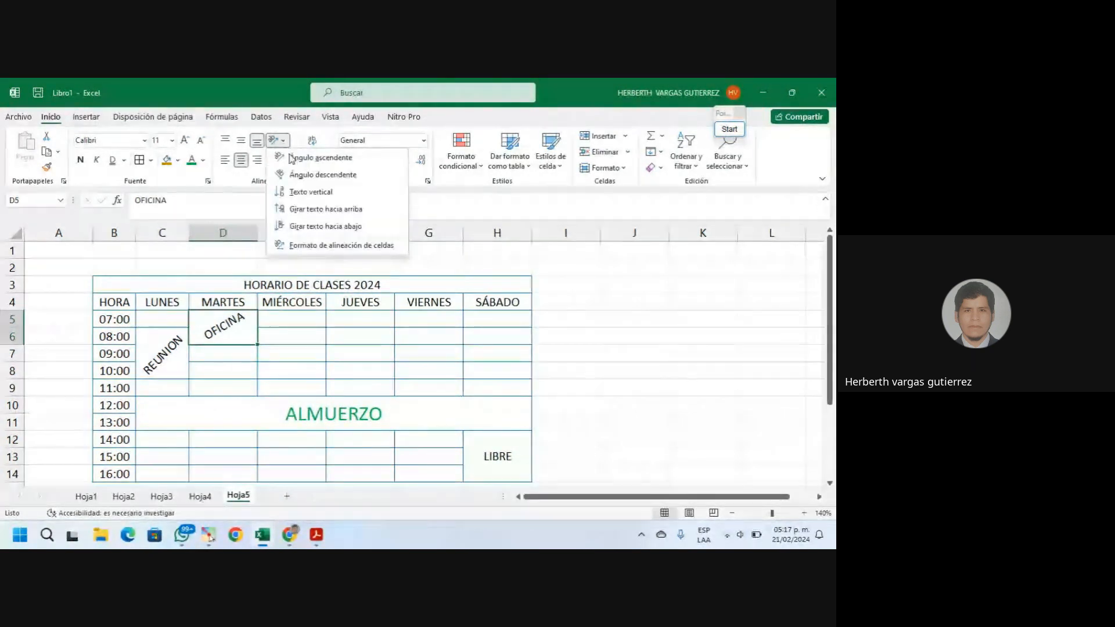
pyautogui.click(325, 245)
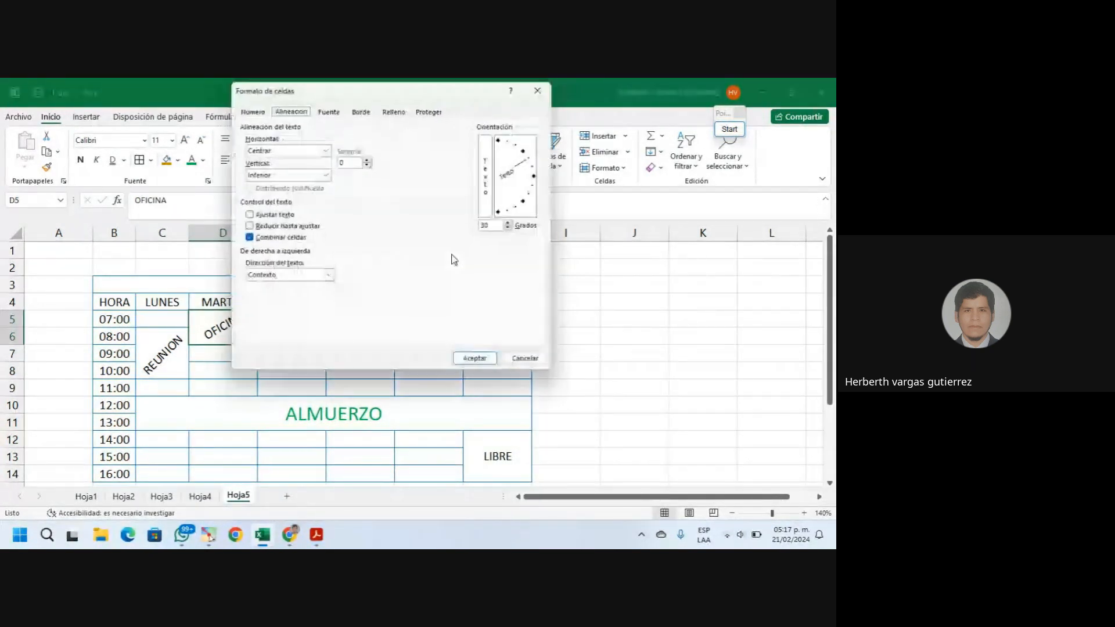
pyautogui.click(535, 198)
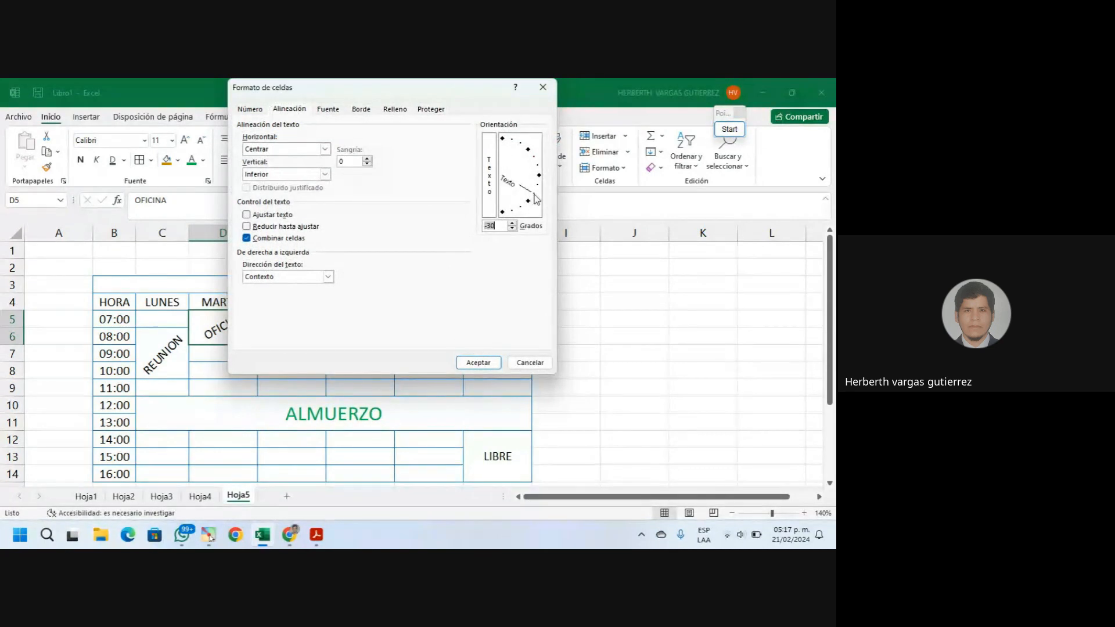
pyautogui.click(484, 364)
pyautogui.click(354, 371)
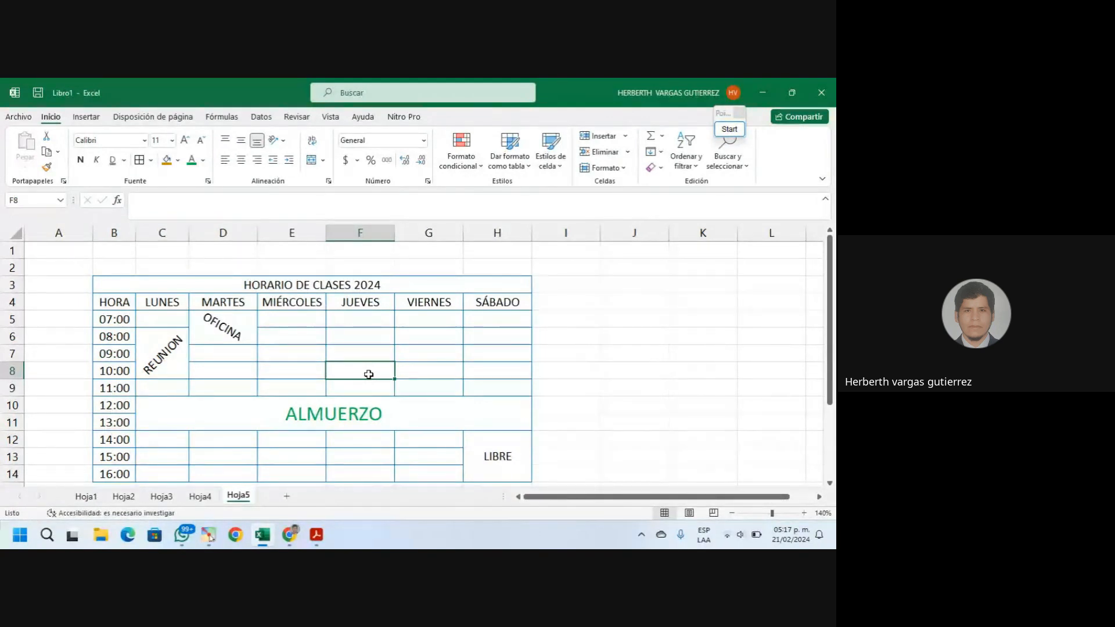
# Merge and center Wednesday's 07:00 to 11:00 cells, E5:E9, and enter DIA LIBRE
pyautogui.moveTo(291, 318); pyautogui.dragTo(292, 384)
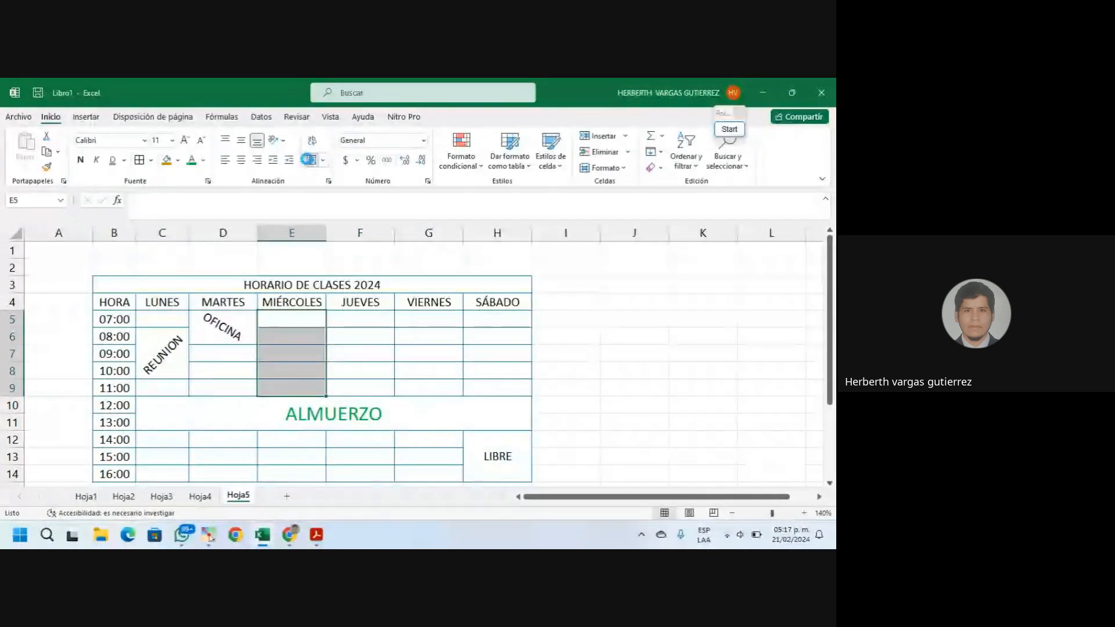
pyautogui.click(308, 159)
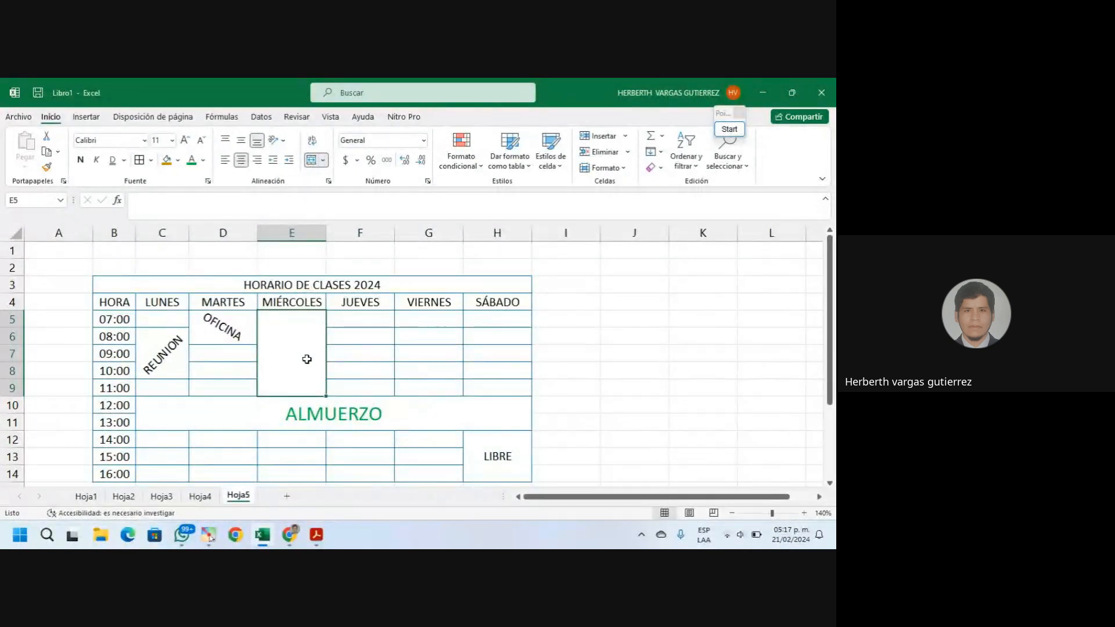
pyautogui.write('DI')
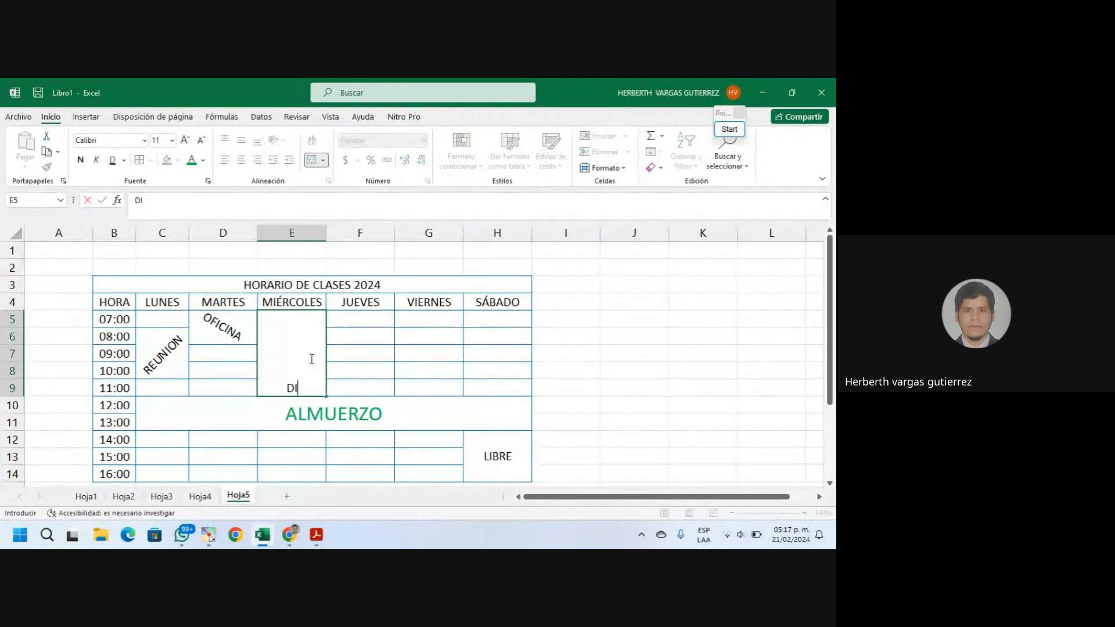
pyautogui.write('A LIBRE')
pyautogui.click(408, 386)
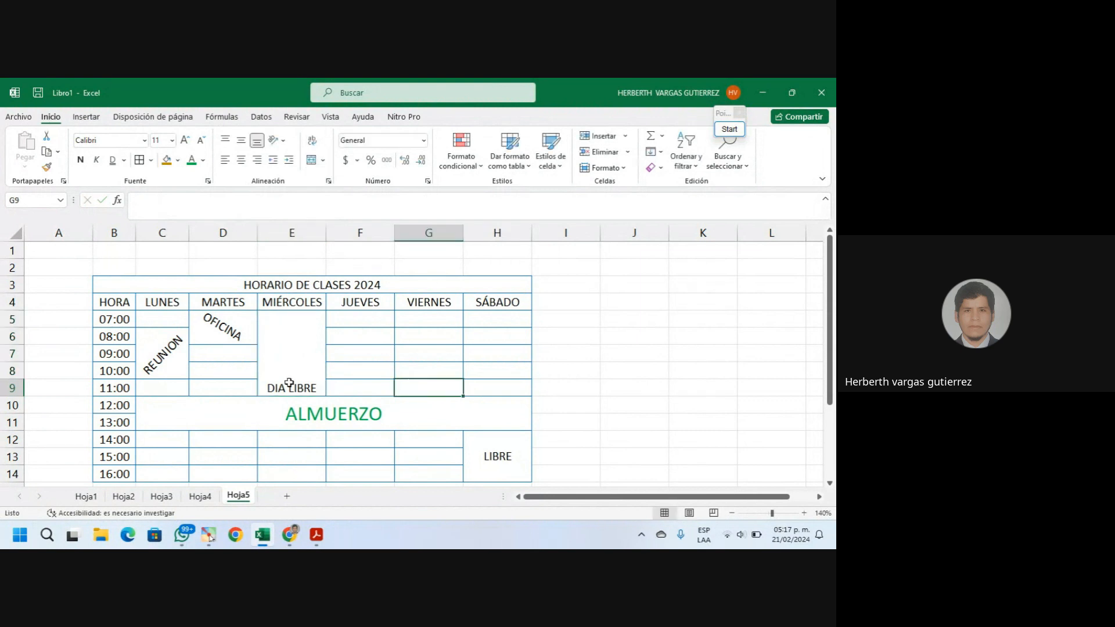
# Rotate Wednesday's DIA LIBRE text upward and align it vertically to the middle of its merged cell
pyautogui.click(288, 373)
pyautogui.click(278, 139)
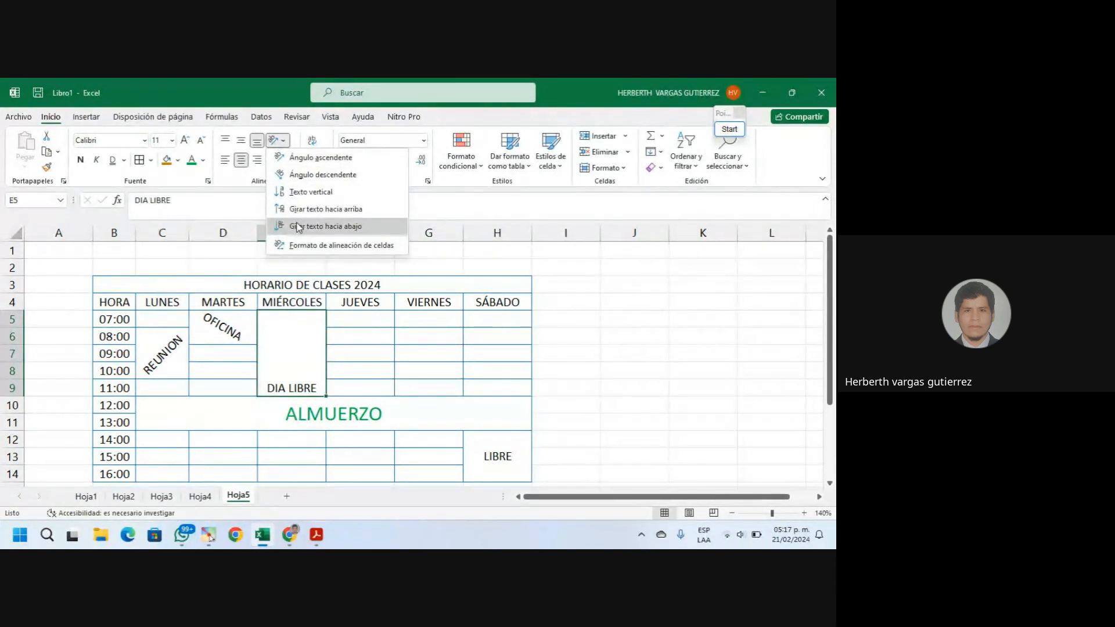
pyautogui.click(316, 209)
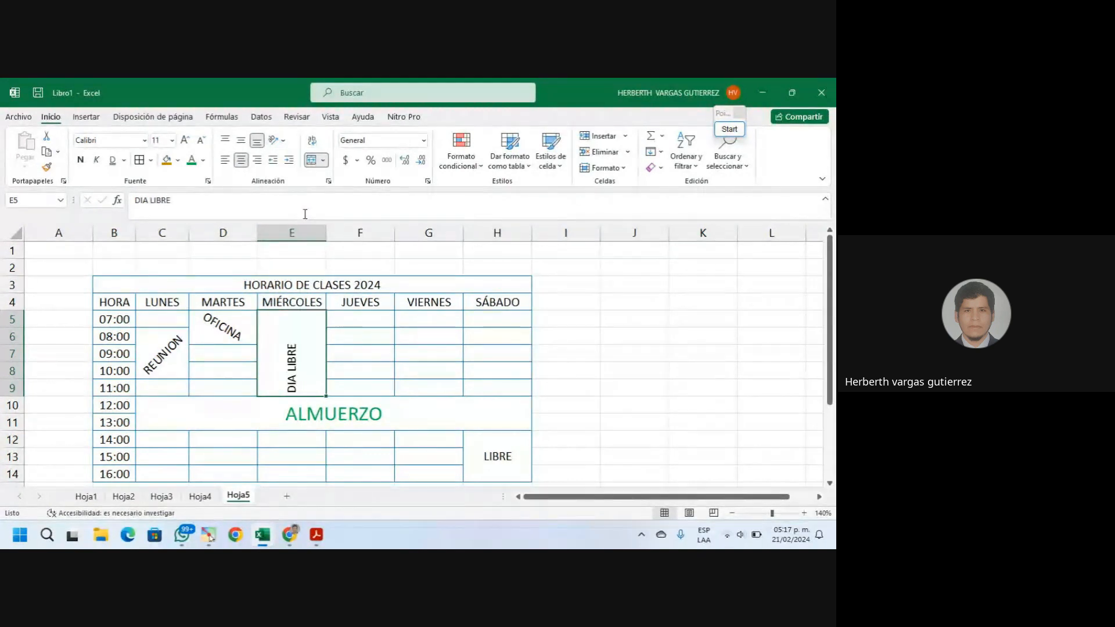
pyautogui.click(241, 140)
pyautogui.click(497, 388)
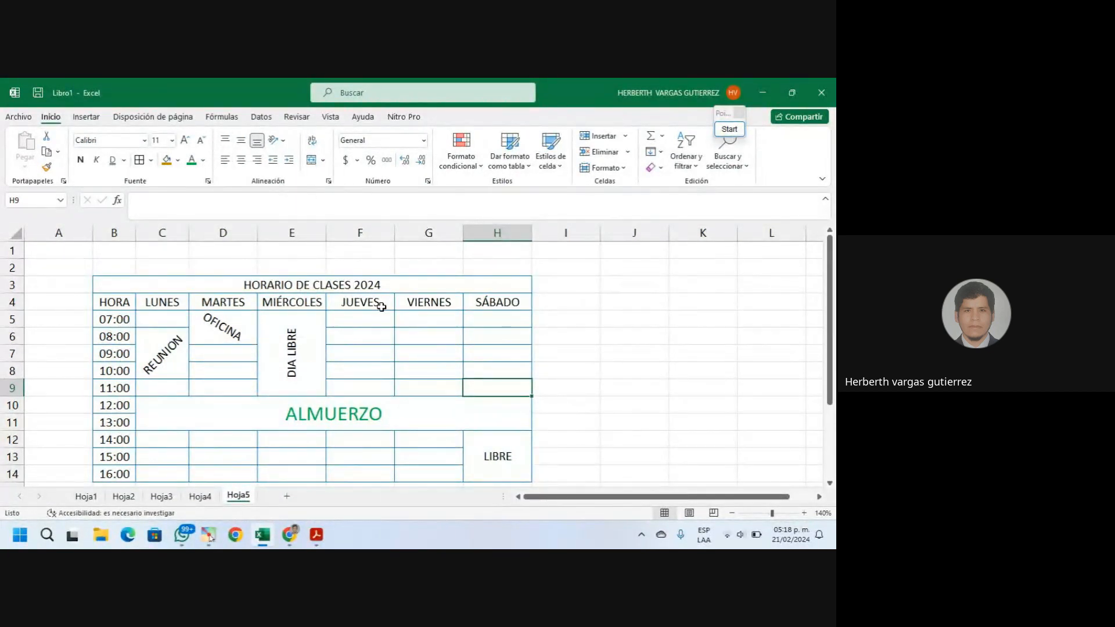
pyautogui.click(390, 339)
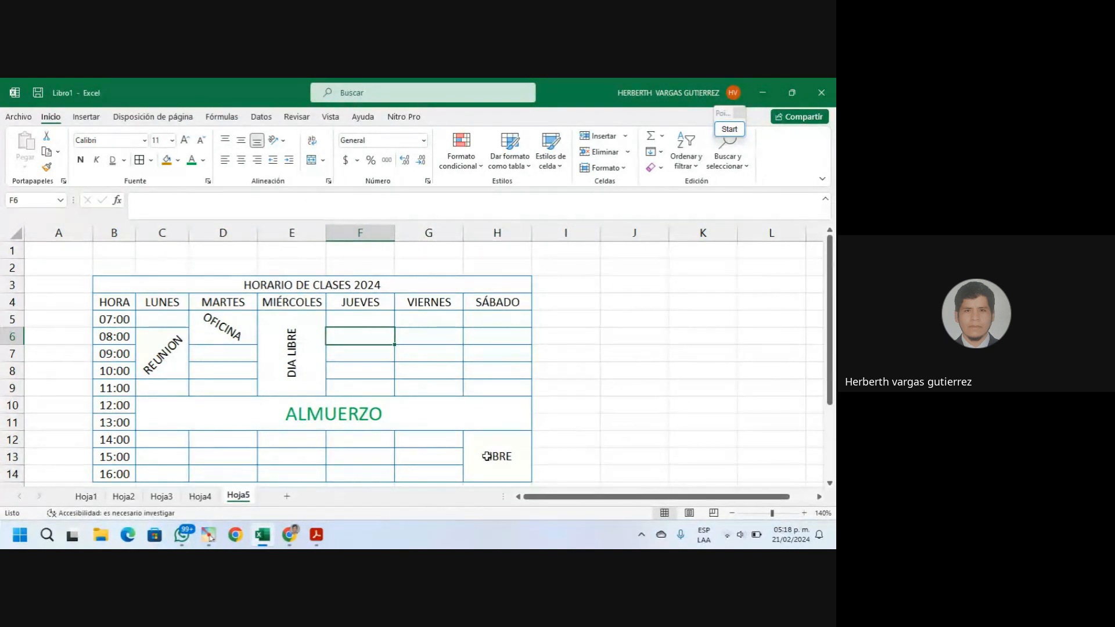
pyautogui.click(397, 392)
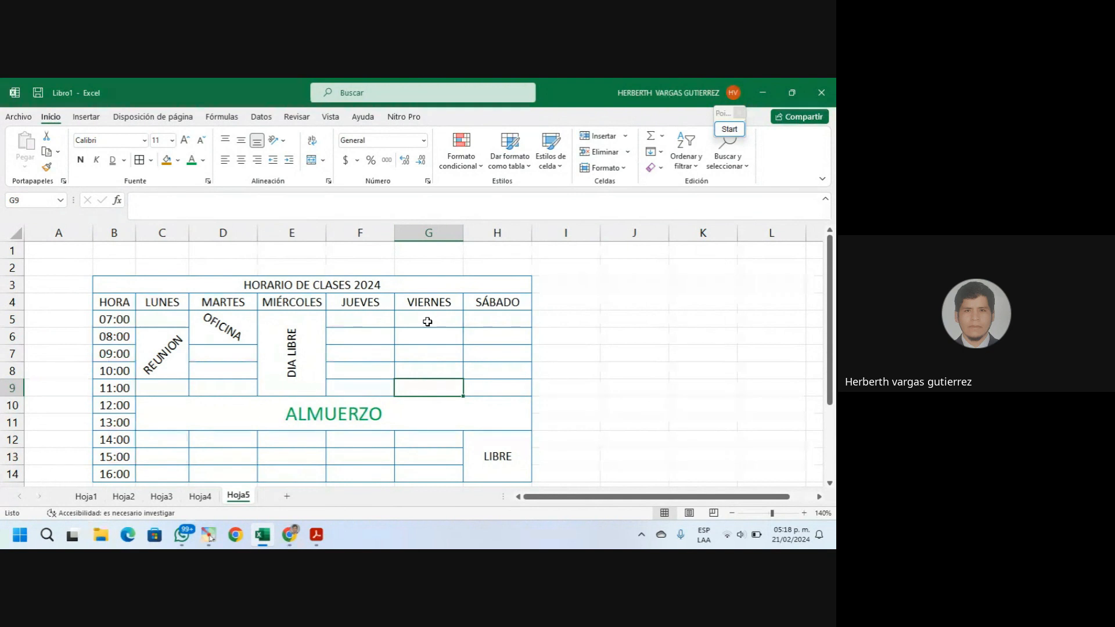
pyautogui.moveTo(426, 326); pyautogui.dragTo(428, 386)
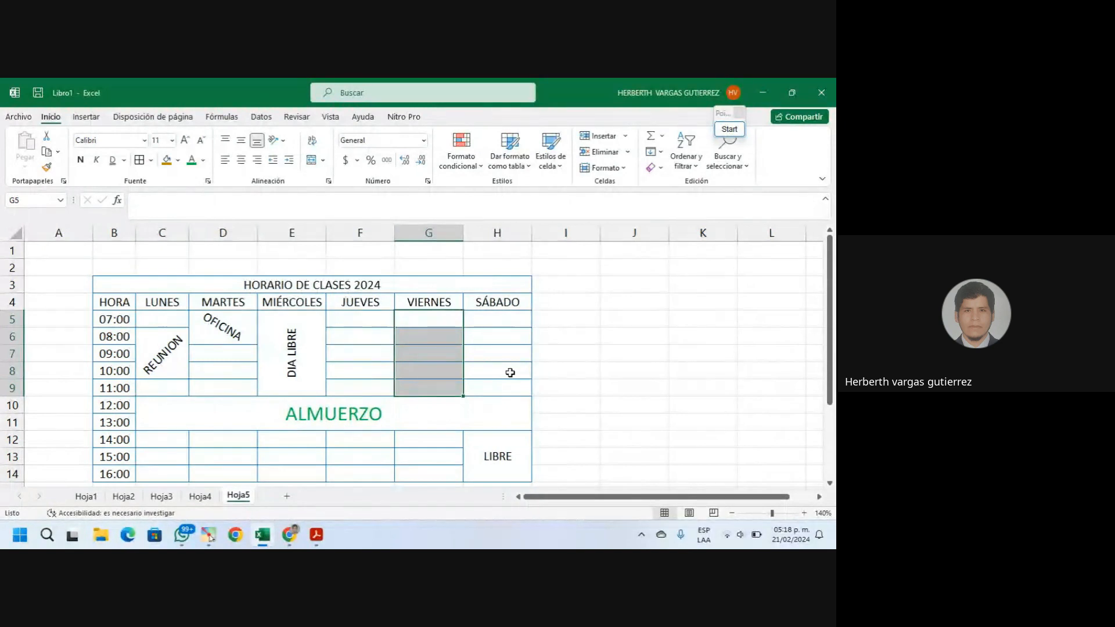
pyautogui.click(308, 343)
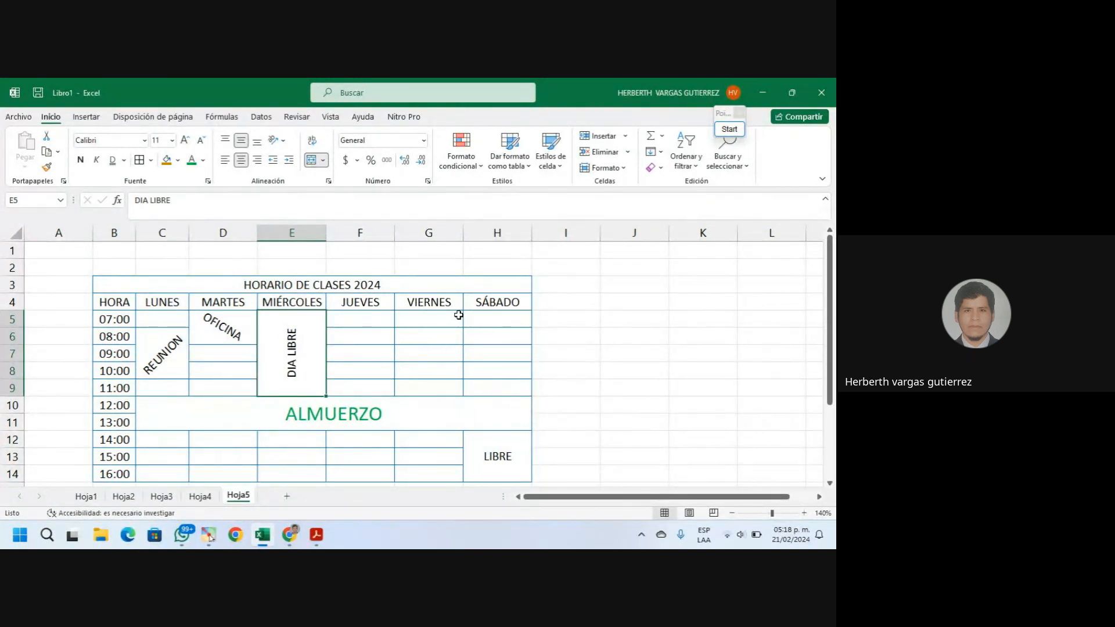
pyautogui.moveTo(451, 315); pyautogui.dragTo(445, 386)
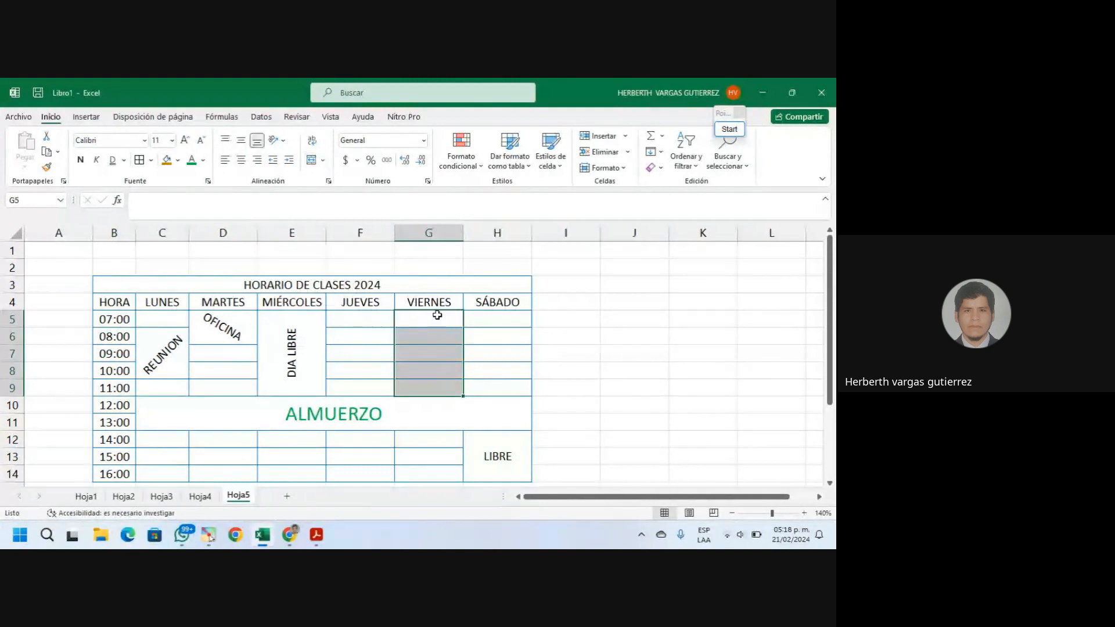
# Copy the format of Wednesday's DIA LIBRE cell to Friday's 07:00 to 11:00 cells, G5:G9, with Format Painter
pyautogui.click(289, 347)
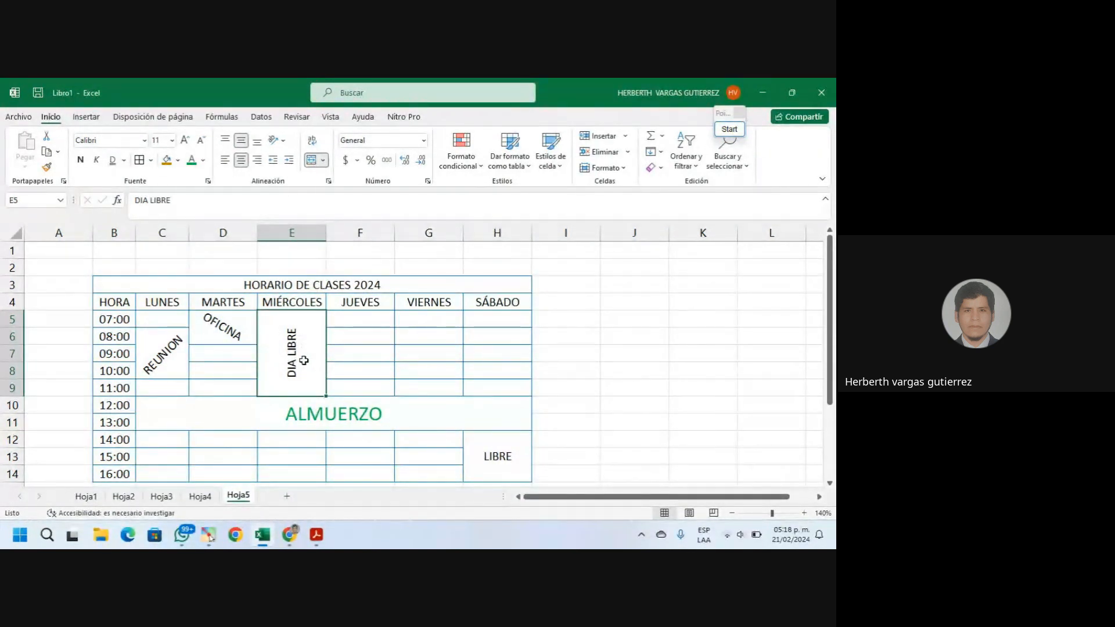
pyautogui.click(48, 169)
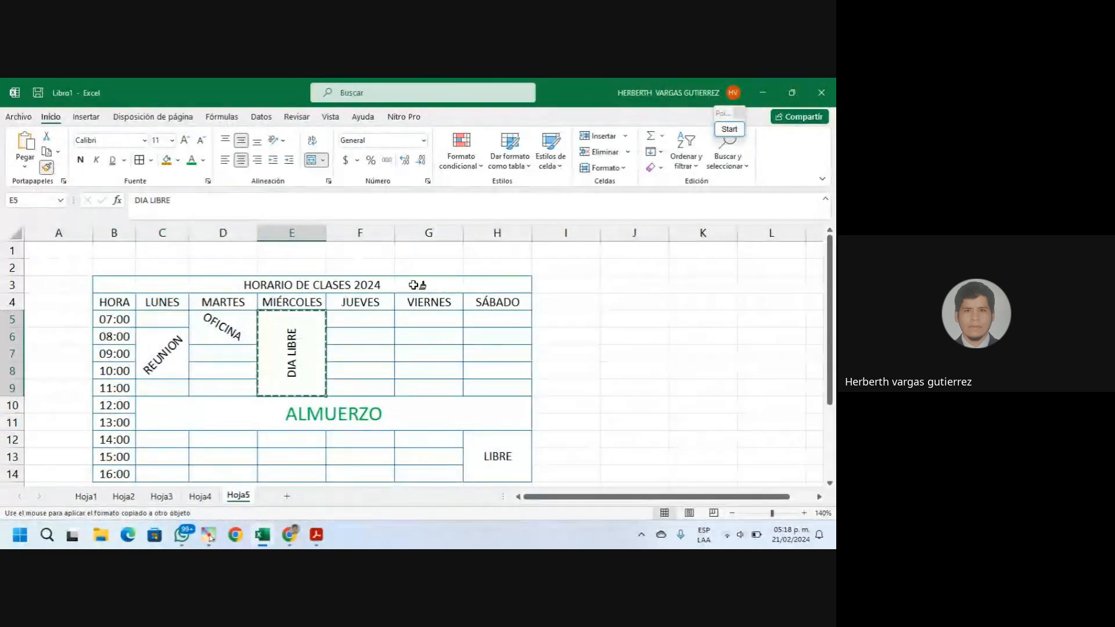
pyautogui.moveTo(422, 319); pyautogui.dragTo(418, 385)
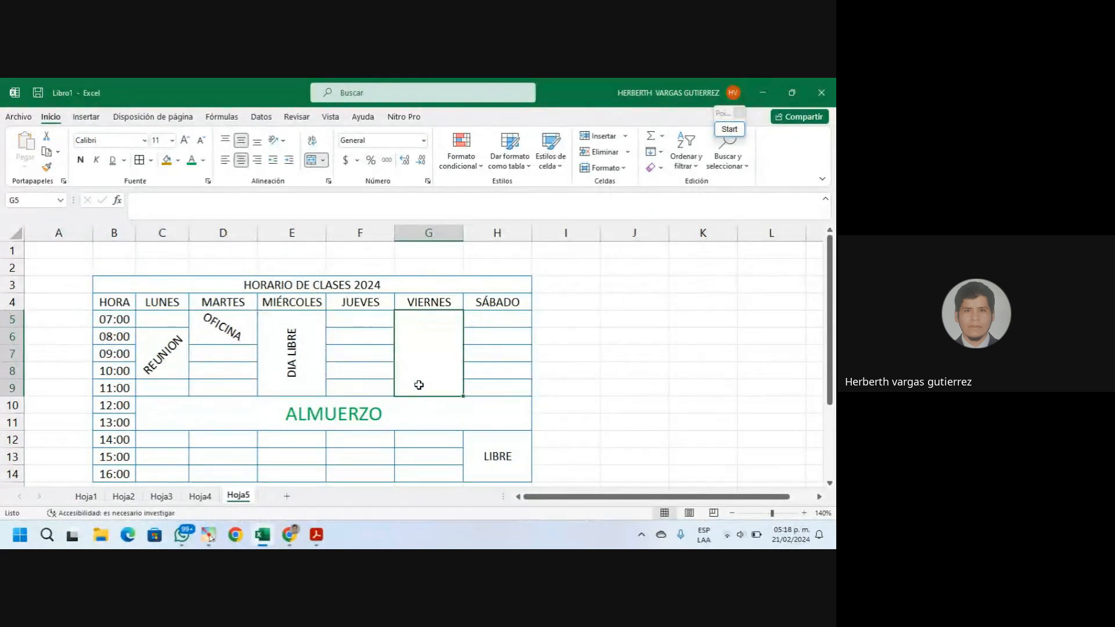
pyautogui.click(652, 374)
pyautogui.click(433, 328)
pyautogui.click(282, 349)
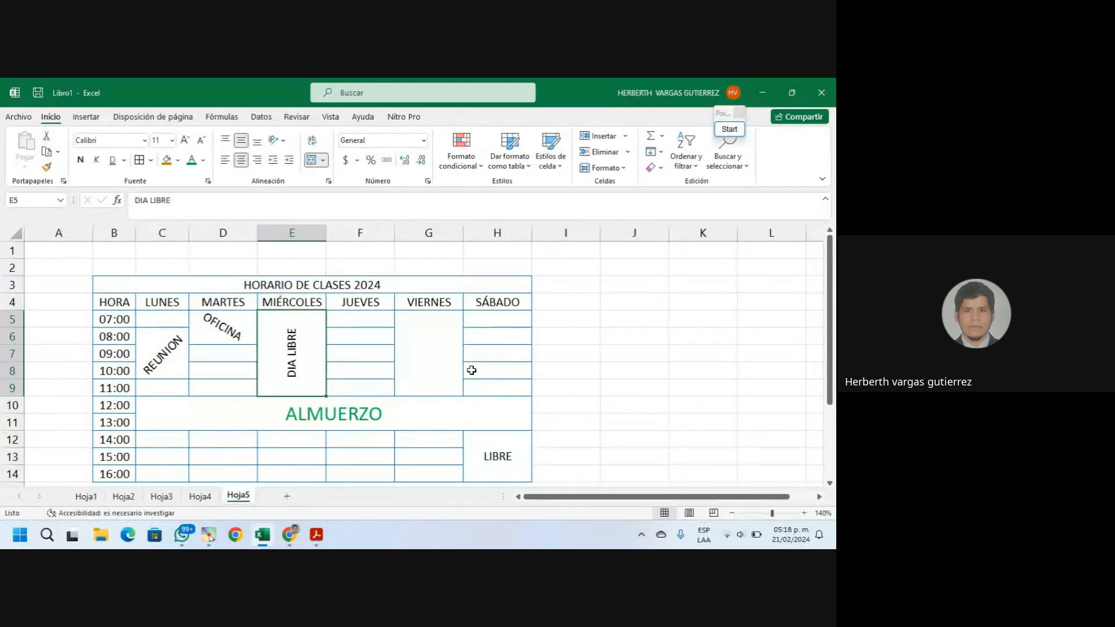
# Enter DIA LIBRE in Friday's merged morning cell, G5:G9
pyautogui.click(426, 355)
pyautogui.write('DI')
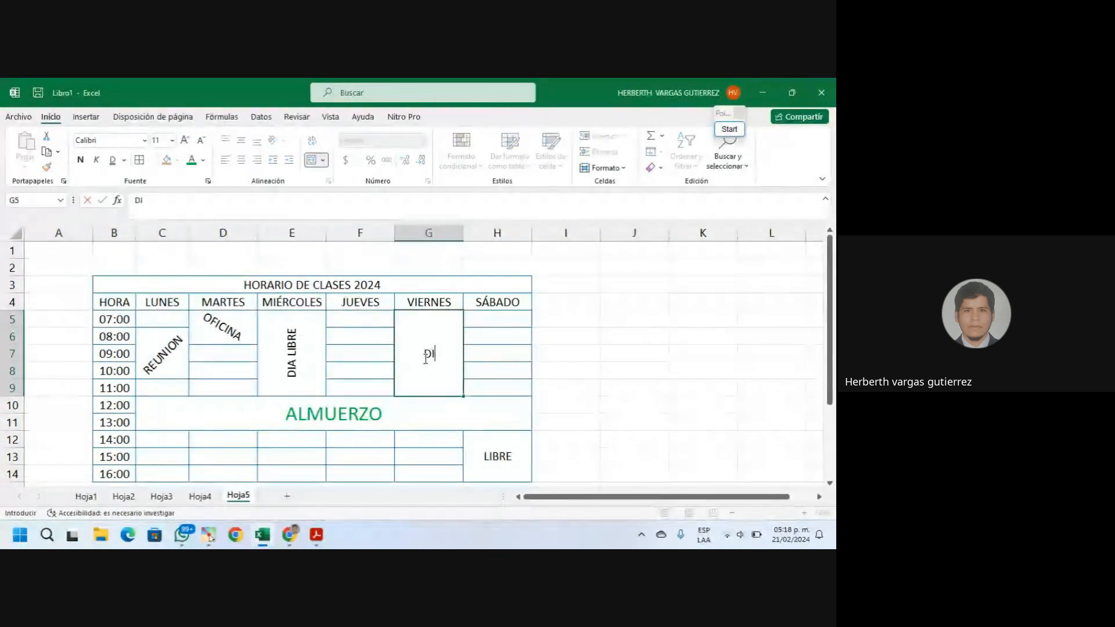
pyautogui.write('A LIB')
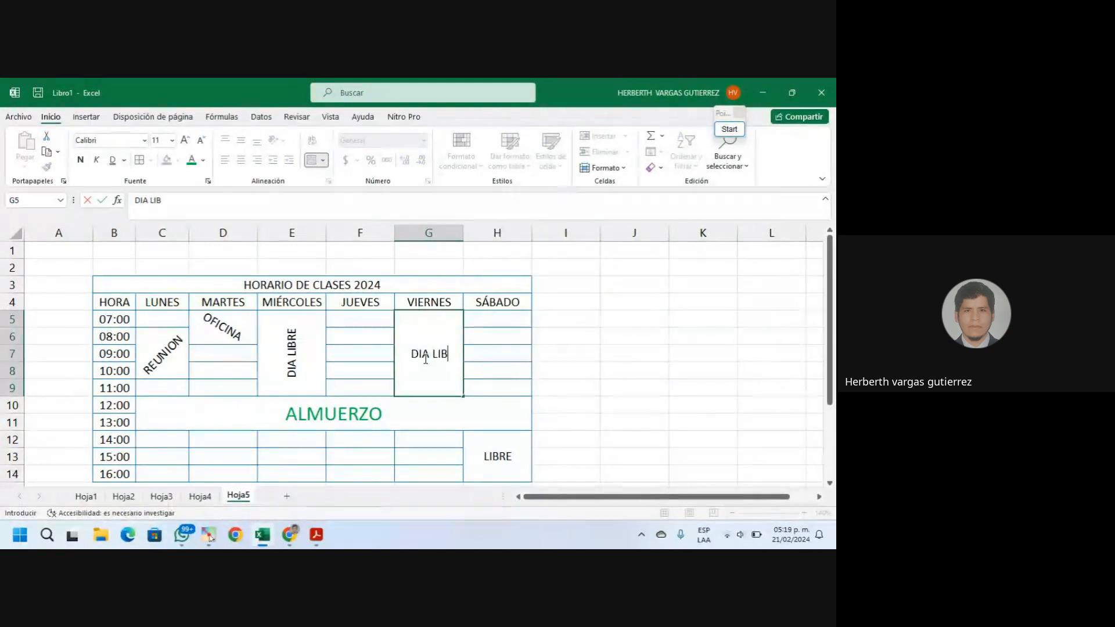
pyautogui.write('RE')
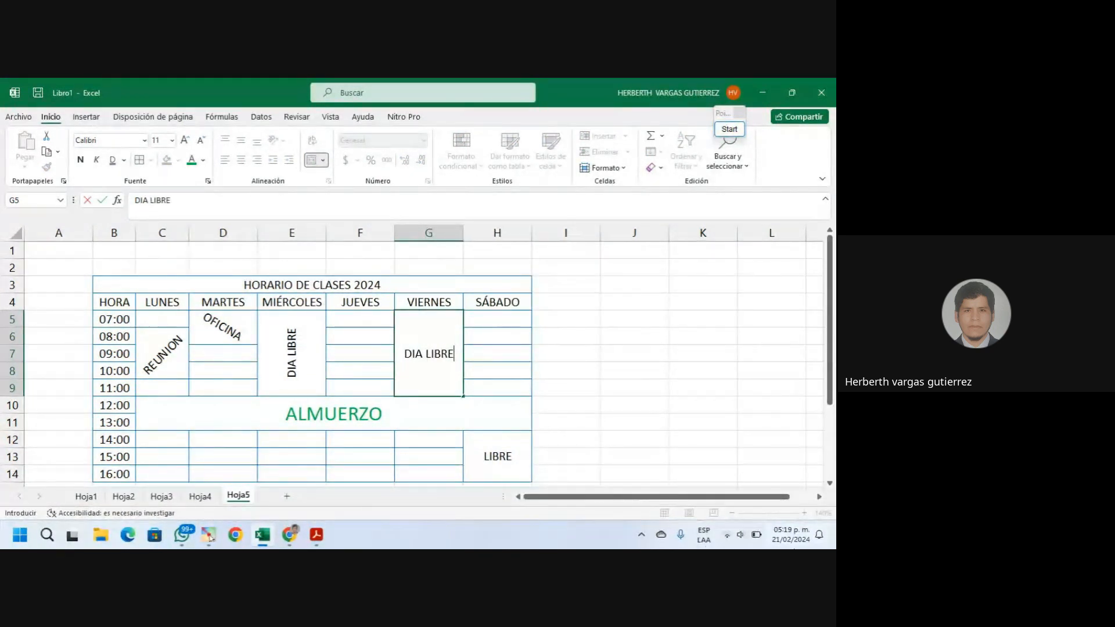
pyautogui.press('Return')
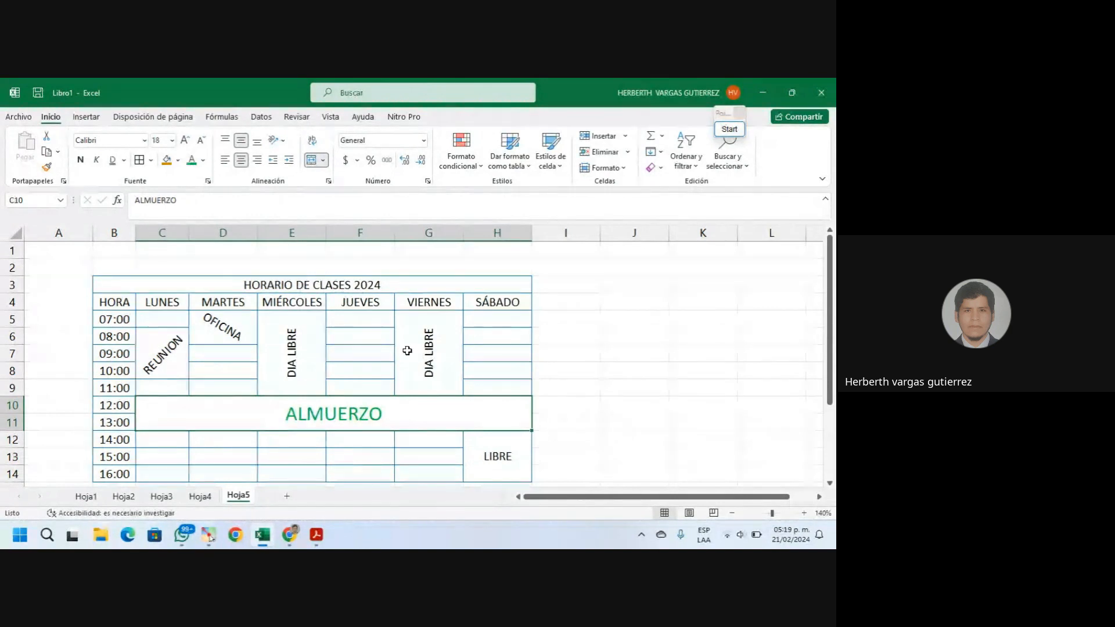
pyautogui.click(298, 358)
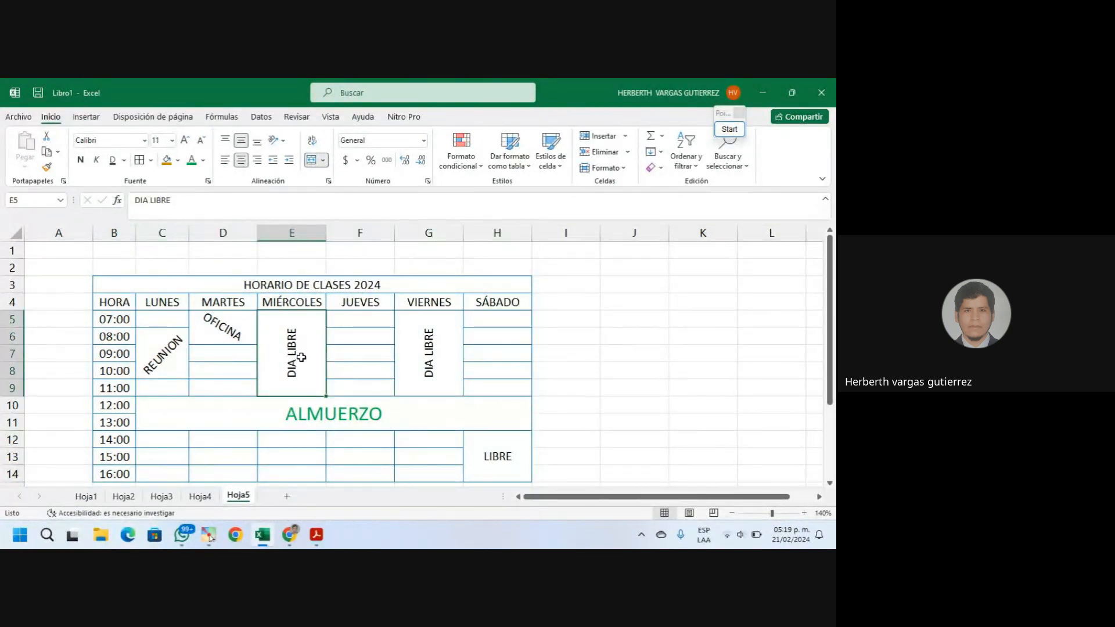
pyautogui.click(438, 353)
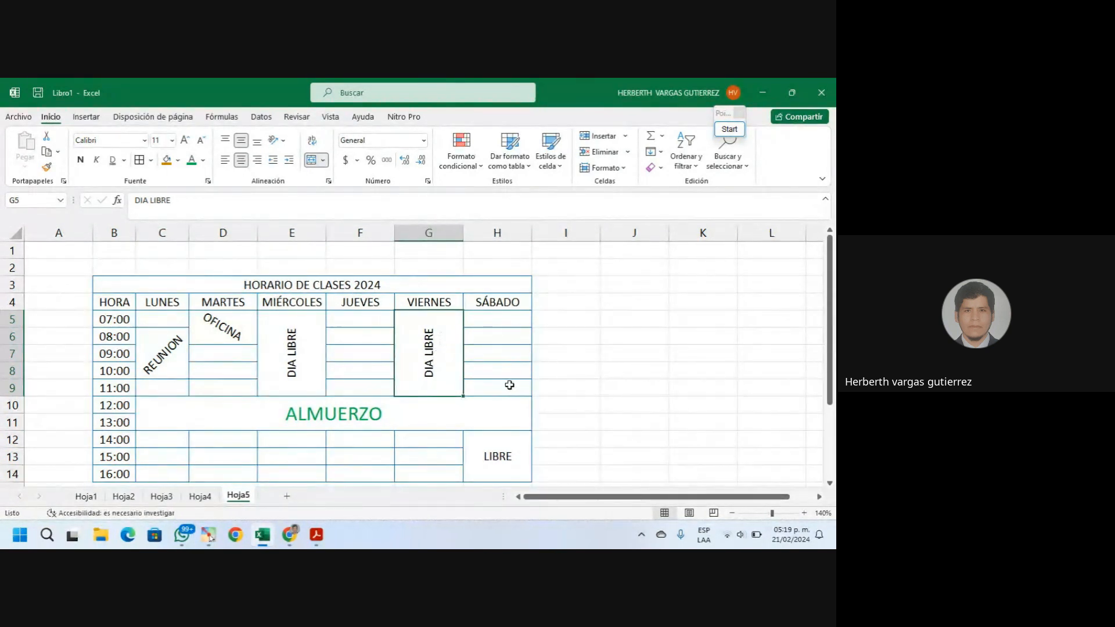
pyautogui.click(436, 443)
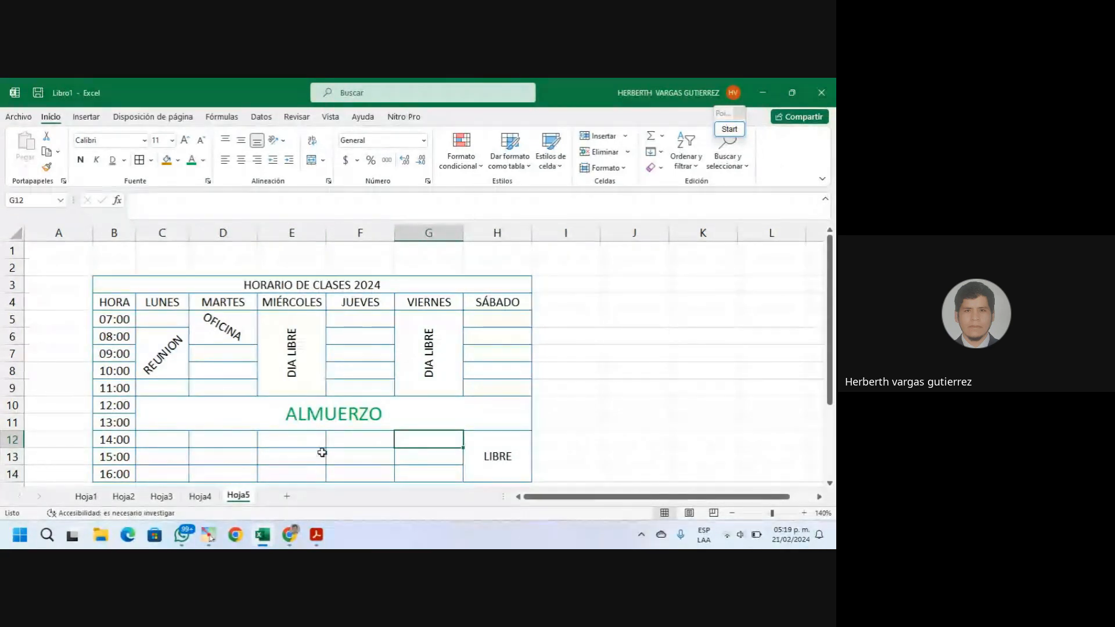
pyautogui.click(286, 442)
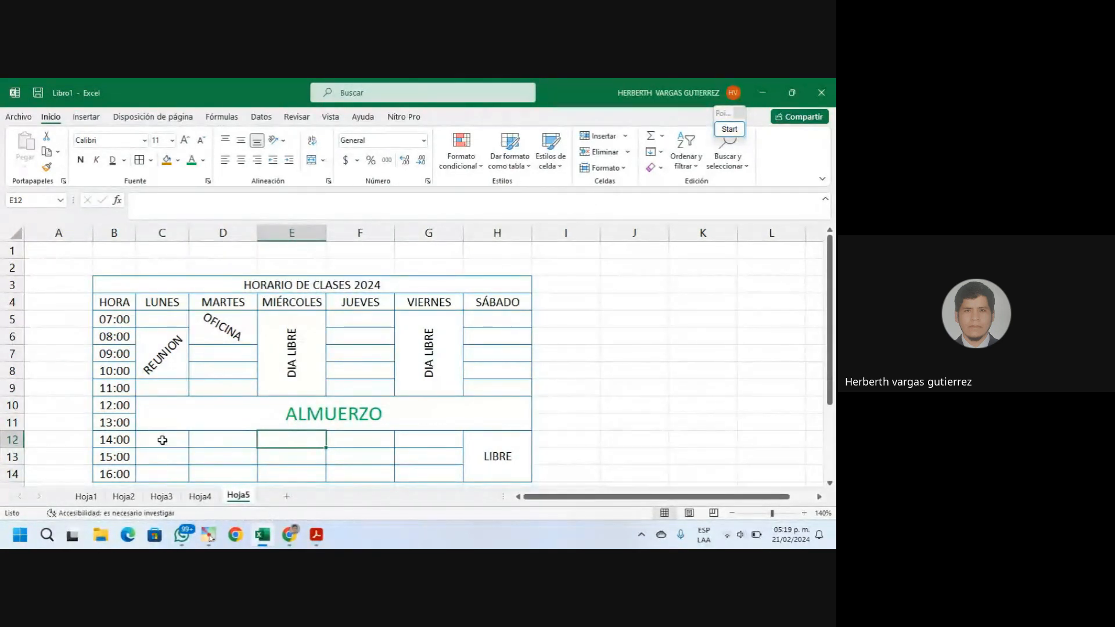
# Fill Monday's 14:00 and 15:00 cells, C12:C13, with standard green
pyautogui.moveTo(162, 440); pyautogui.dragTo(159, 453)
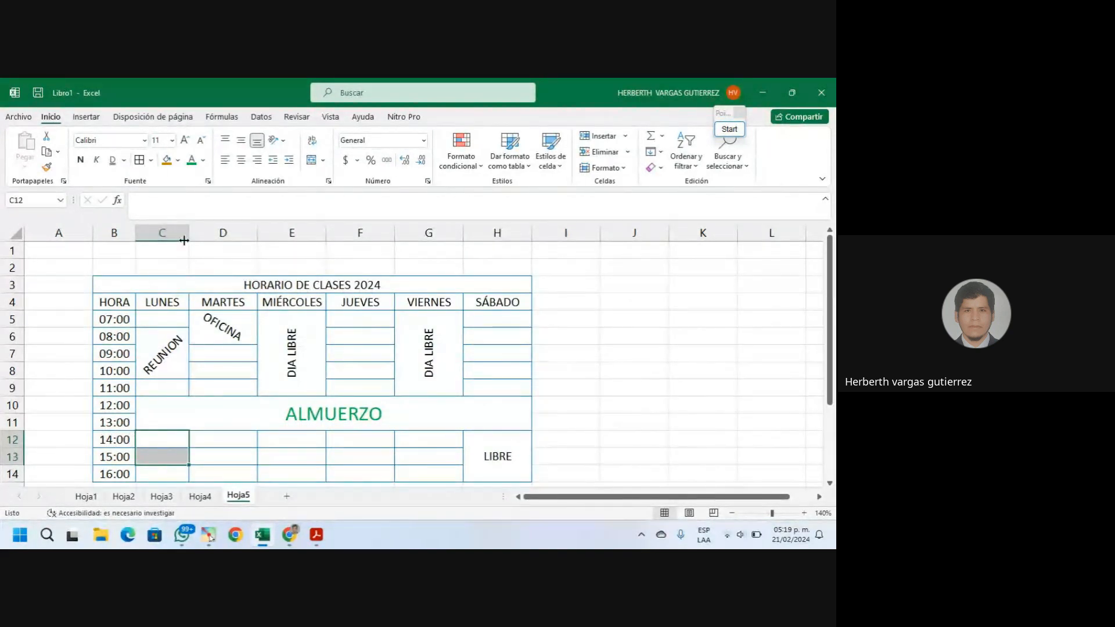
pyautogui.click(175, 160)
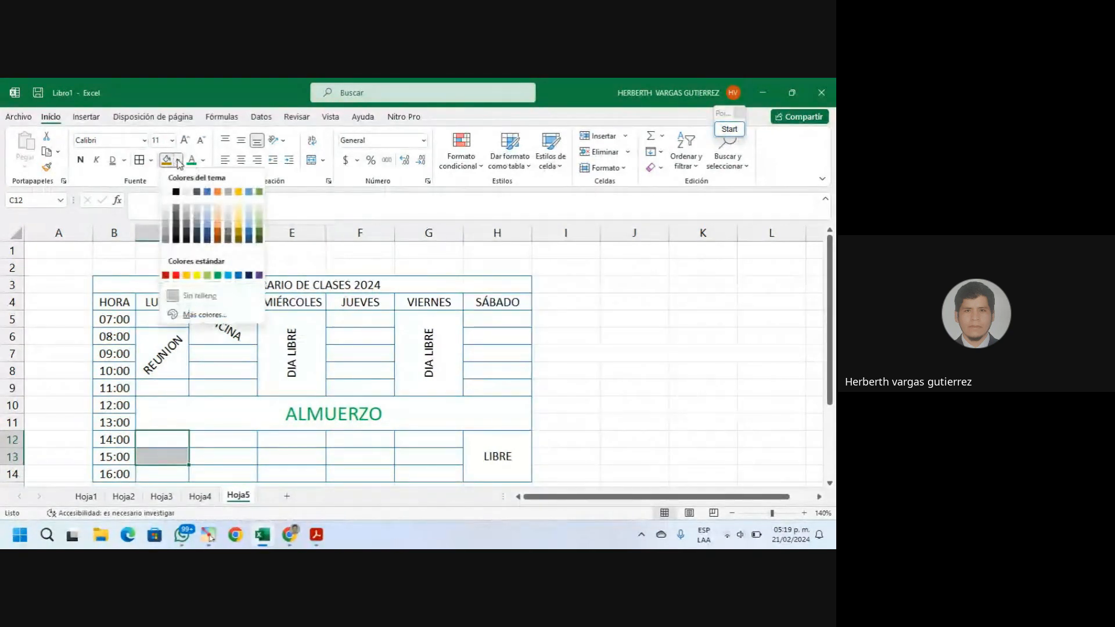
pyautogui.click(217, 276)
pyautogui.click(383, 470)
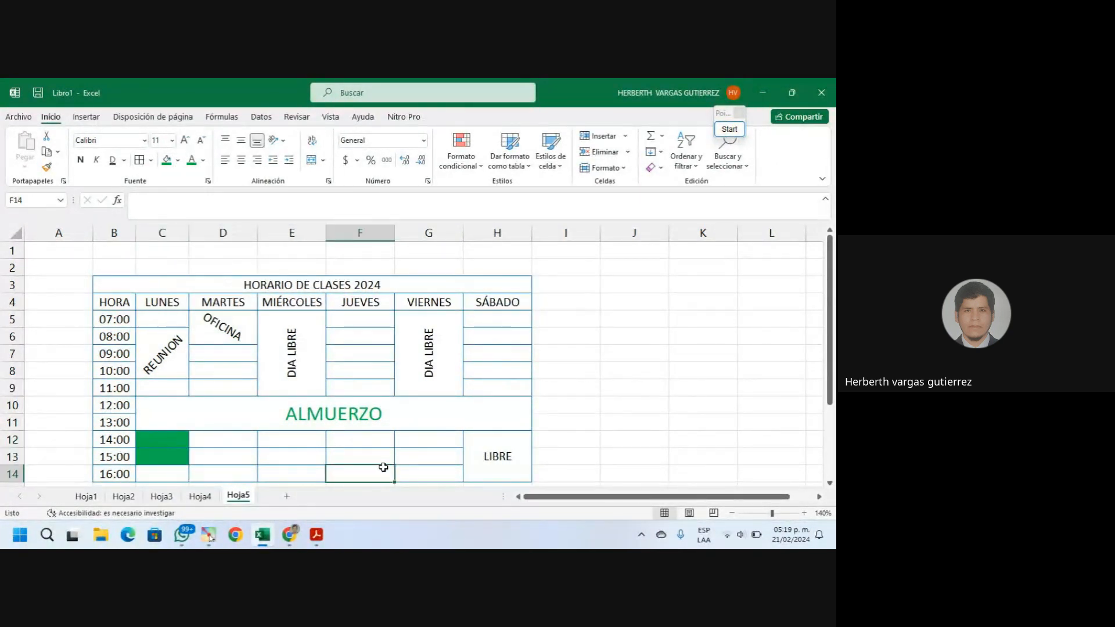
# Fill Friday's 14:00 cell, G12, with the same green and copy its format to the 15:00 cell, G13
pyautogui.click(173, 441)
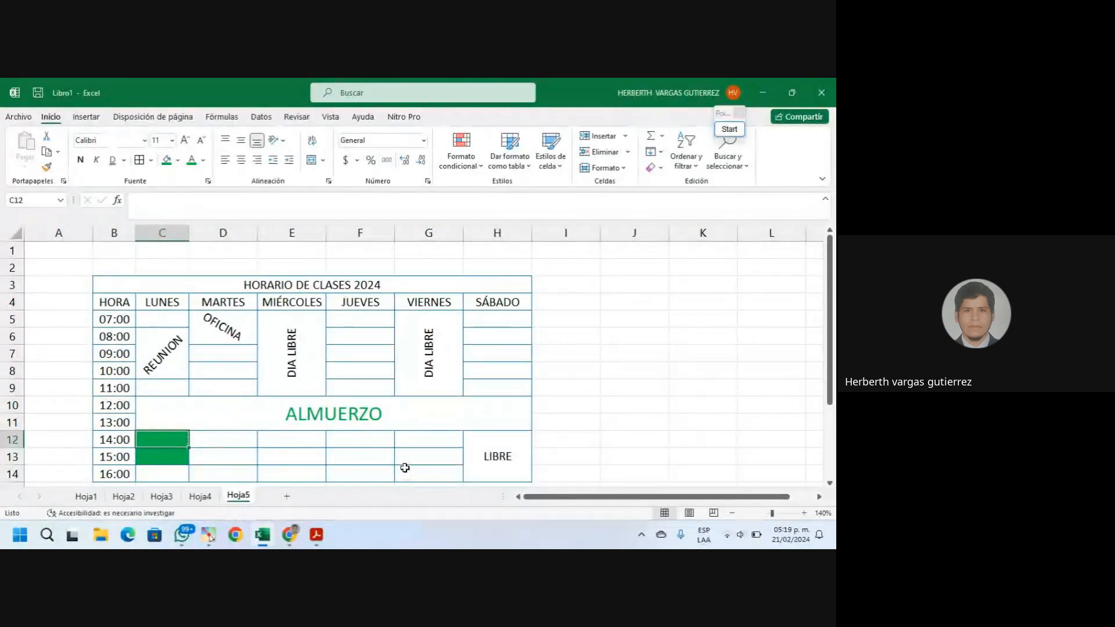
pyautogui.click(422, 438)
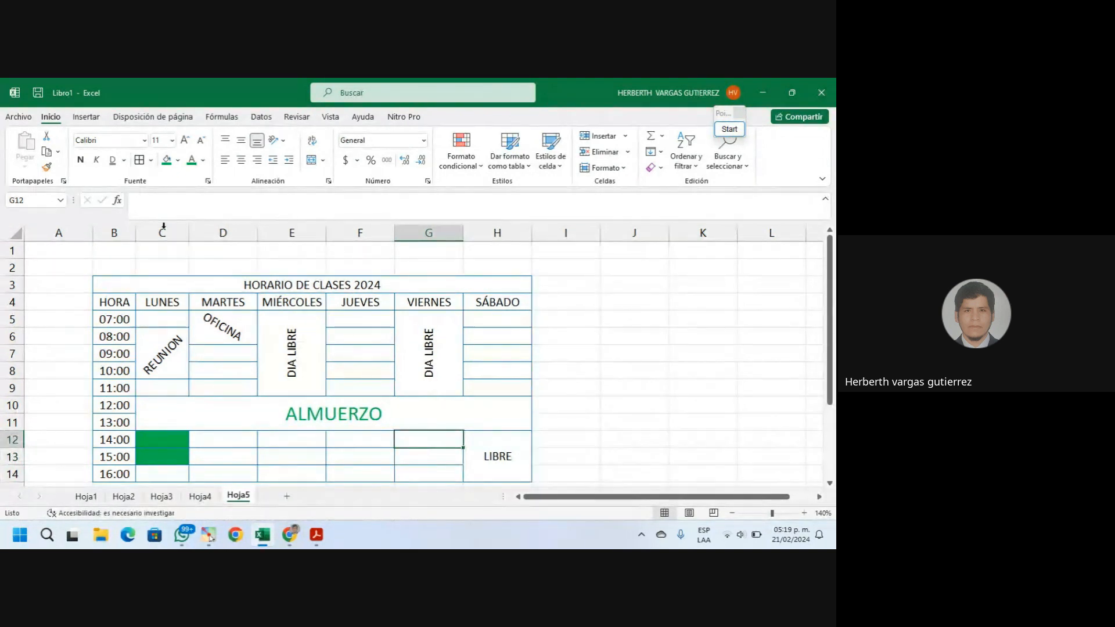
pyautogui.click(167, 160)
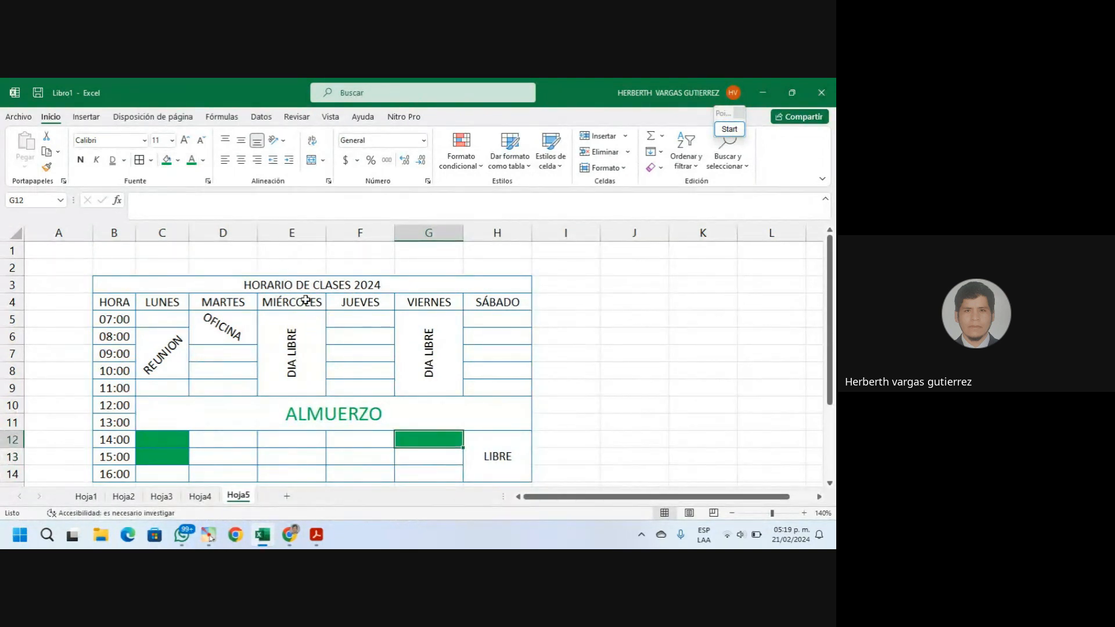
pyautogui.click(45, 169)
pyautogui.click(424, 462)
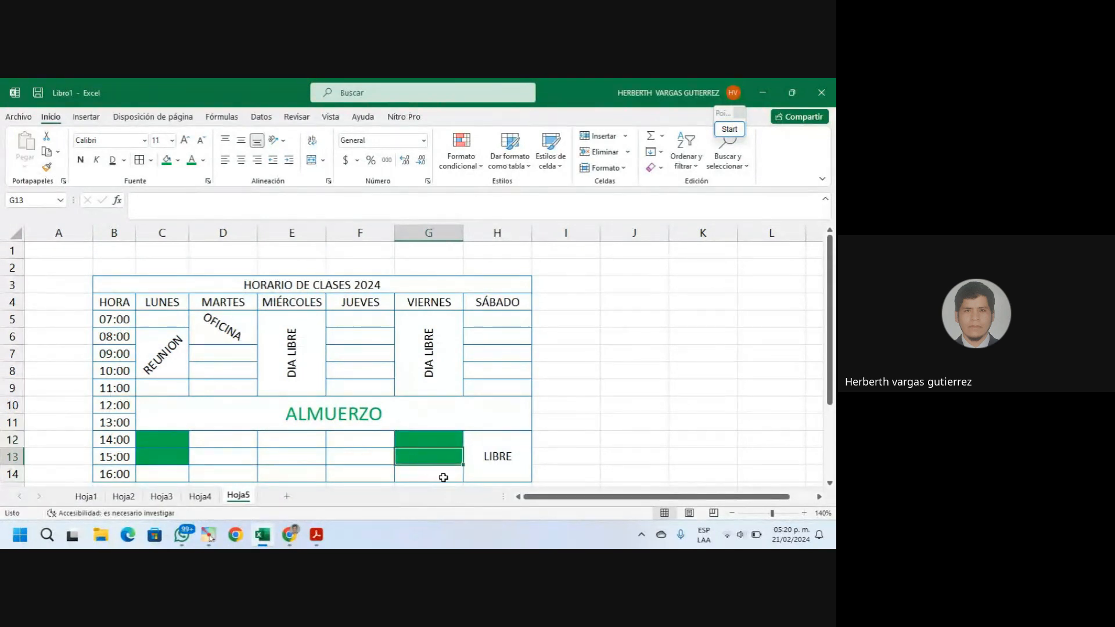
# Merge and center Monday's green cells, C12:C13, and do the same with Friday's green cells, G12:G13
pyautogui.press('Return')
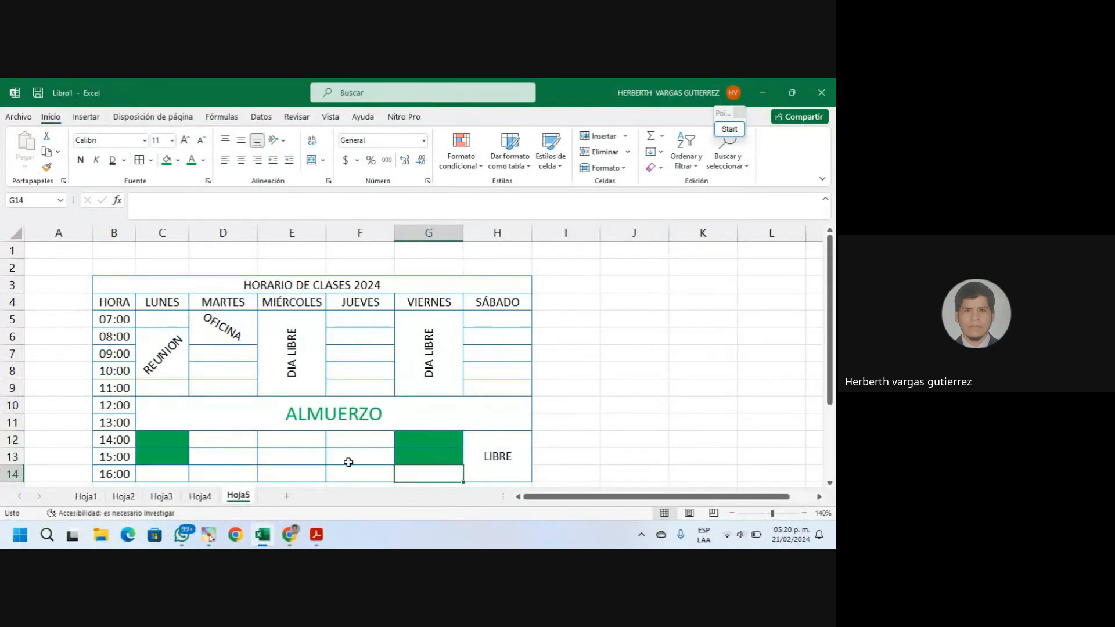
pyautogui.click(434, 444)
pyautogui.click(431, 457)
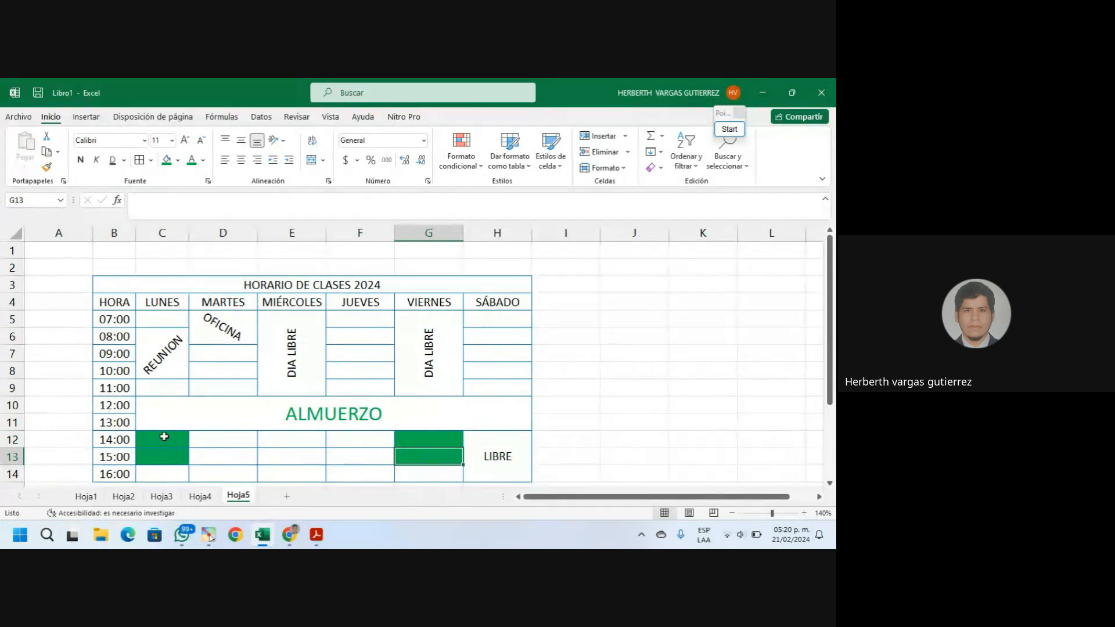
pyautogui.moveTo(162, 441); pyautogui.dragTo(166, 455)
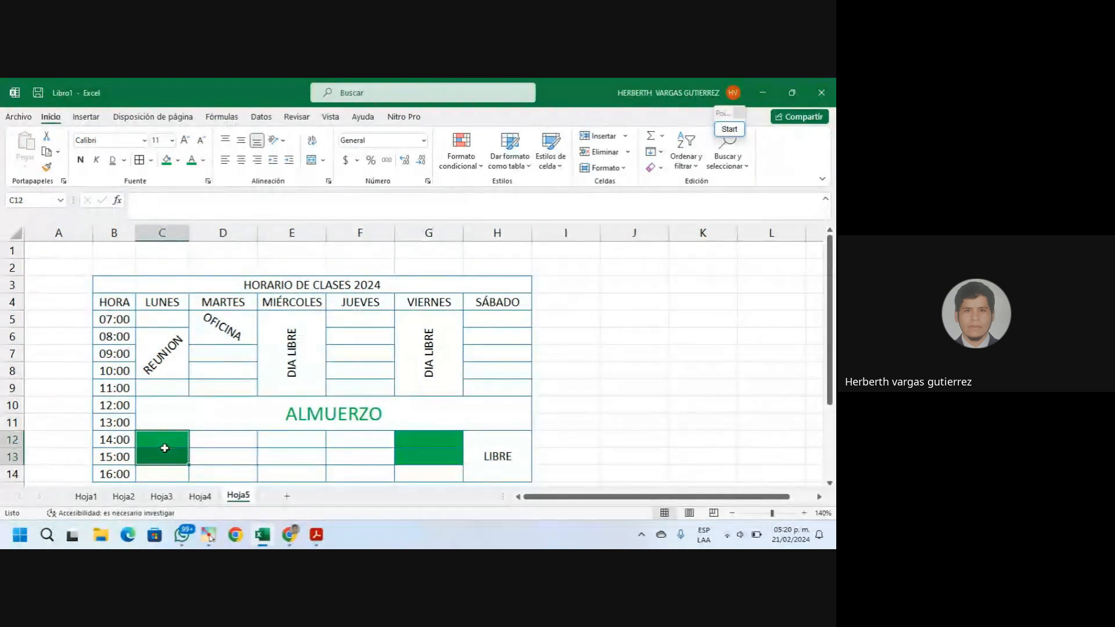
pyautogui.click(311, 160)
pyautogui.click(423, 450)
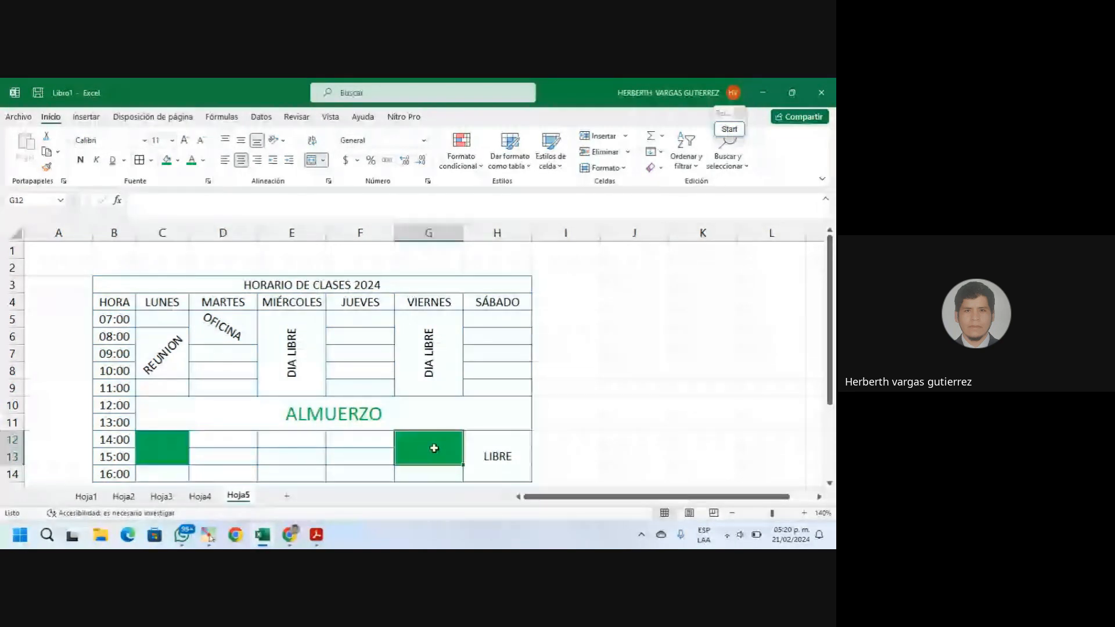
# Copy the merged green format of Friday's G12:G13 cell to Wednesday's 14:00 and 15:00 cells, E12:E13, with Format Painter
pyautogui.doubleClick(47, 167)
pyautogui.click(287, 455)
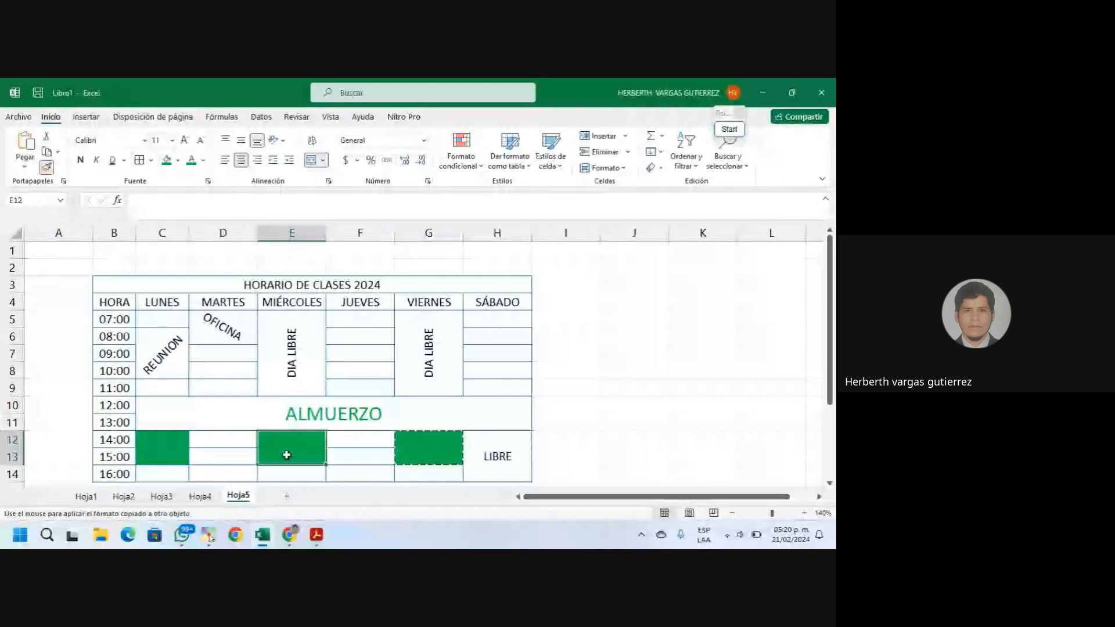
pyautogui.press('Escape')
pyautogui.click(607, 423)
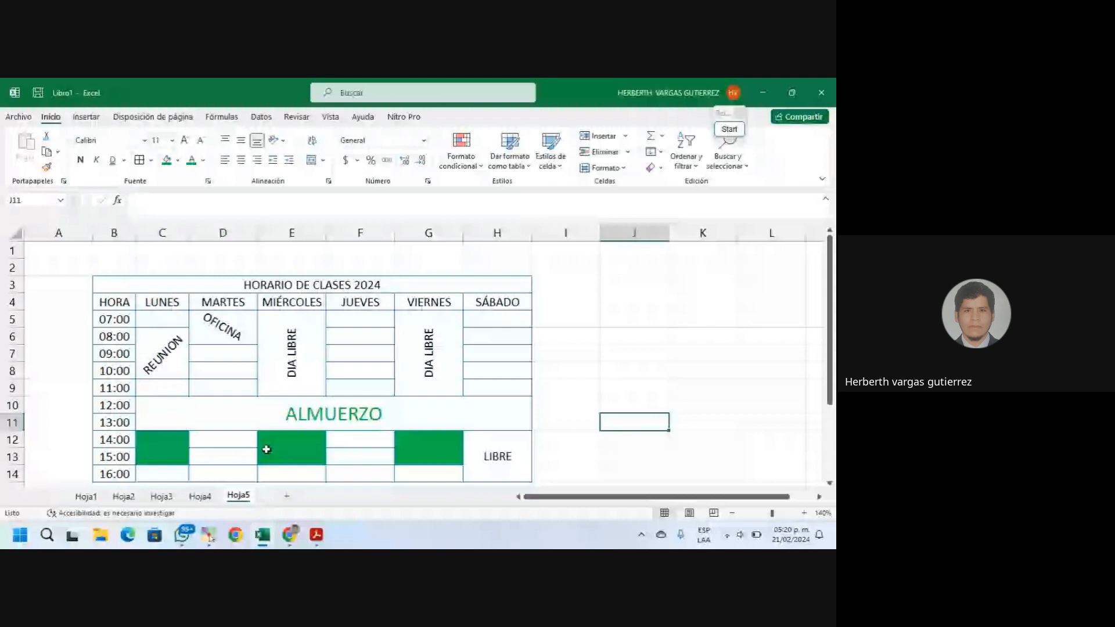
pyautogui.click(266, 449)
pyautogui.click(429, 442)
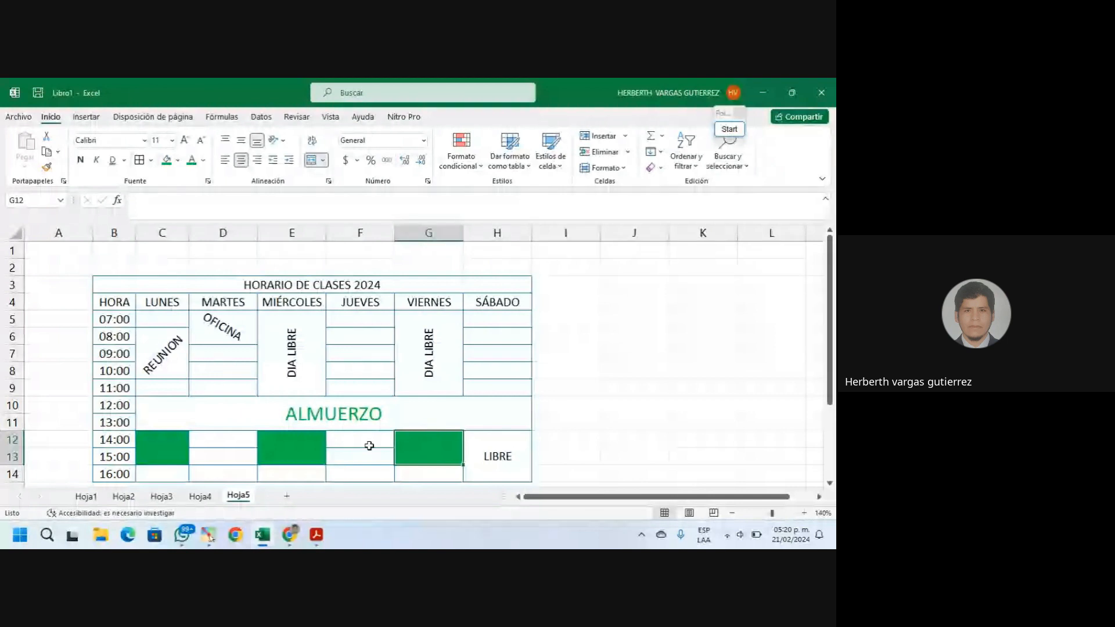
pyautogui.click(274, 447)
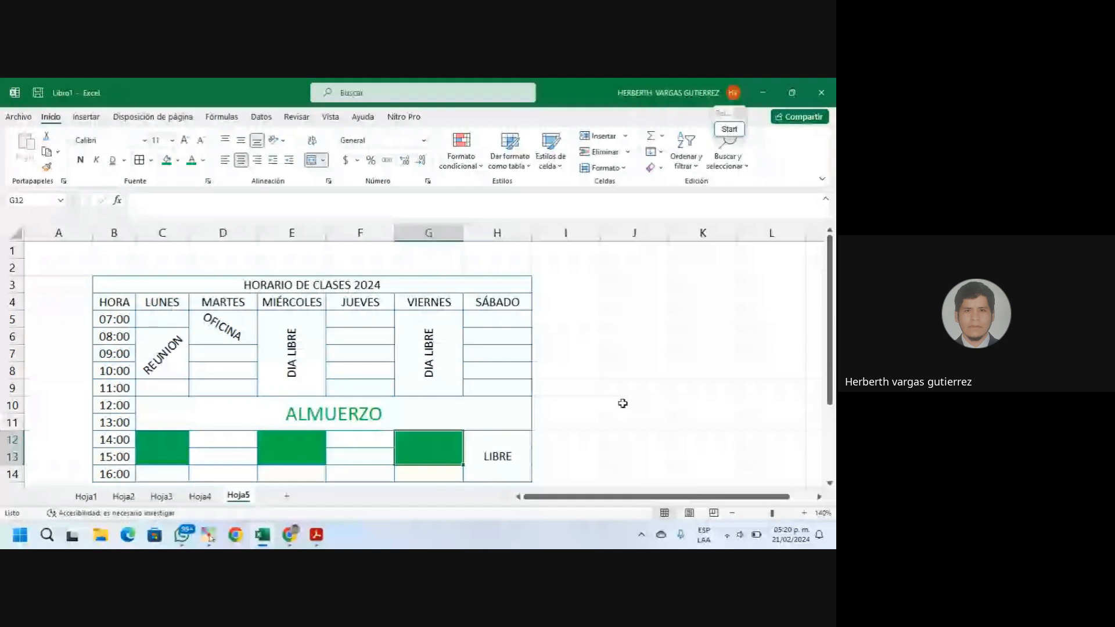
# Switch to the Google Meet call to read the newest chat message, and return to the Excel schedule
pyautogui.moveTo(289, 534)
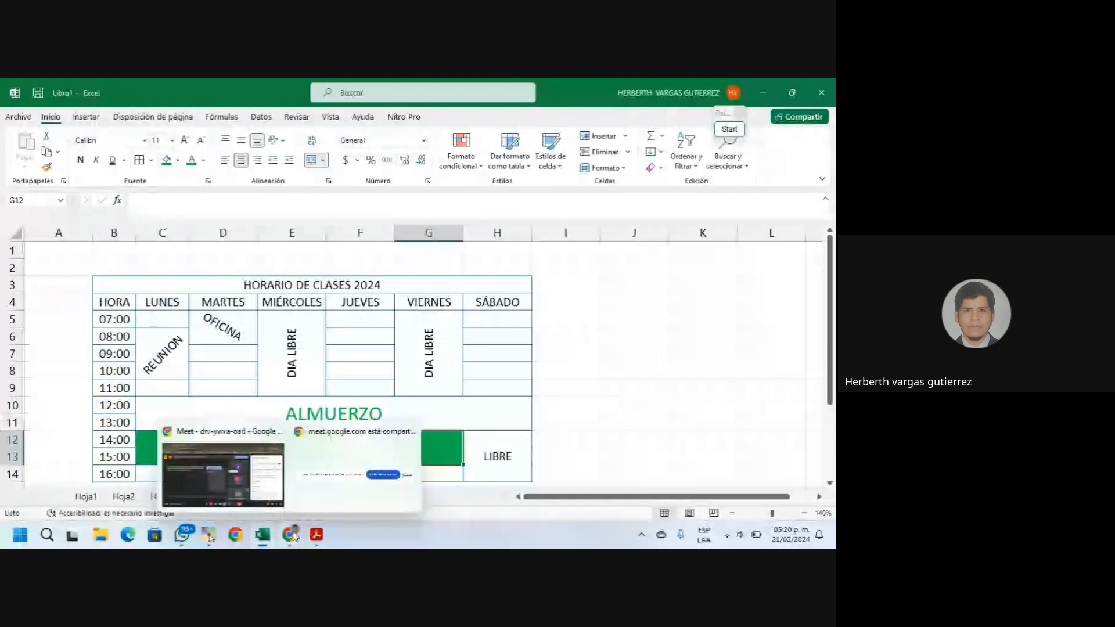
pyautogui.click(271, 500)
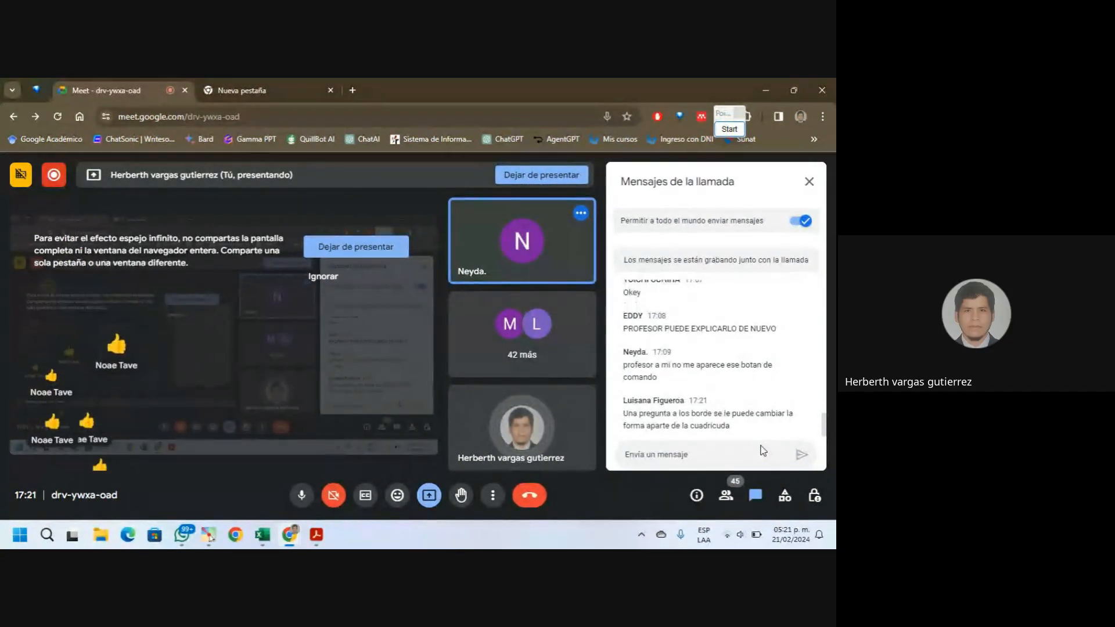
pyautogui.click(767, 90)
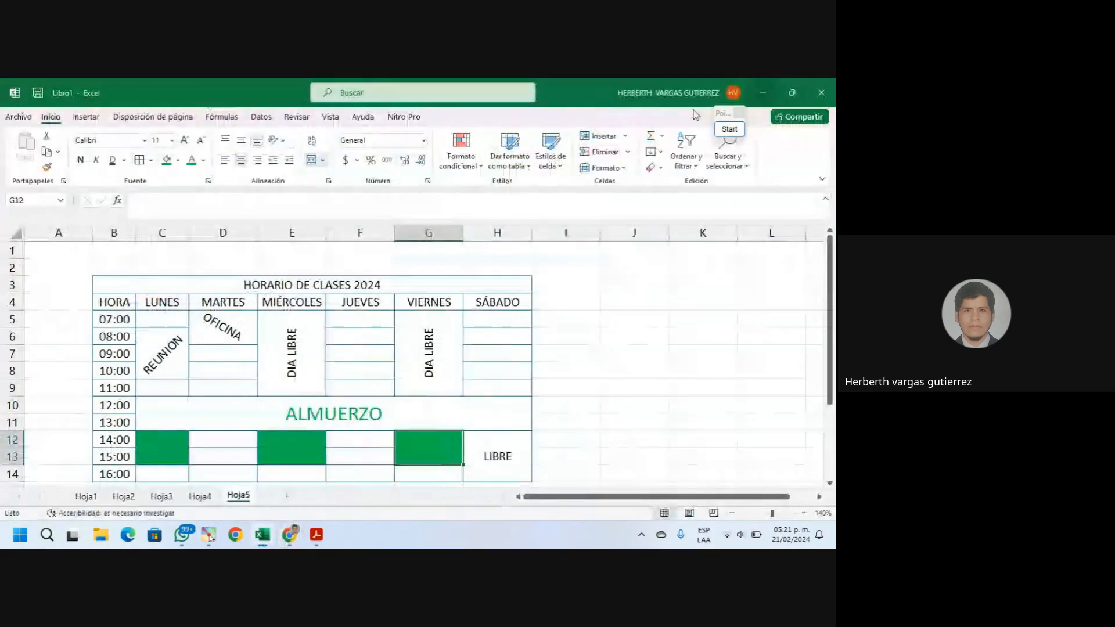
pyautogui.click(475, 360)
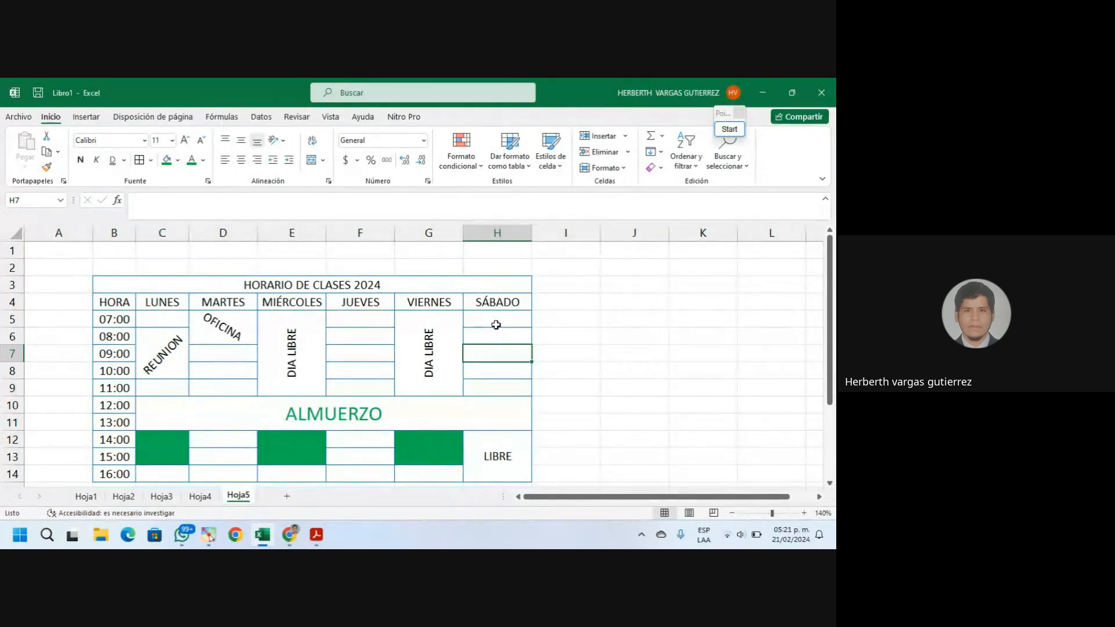
pyautogui.click(514, 304)
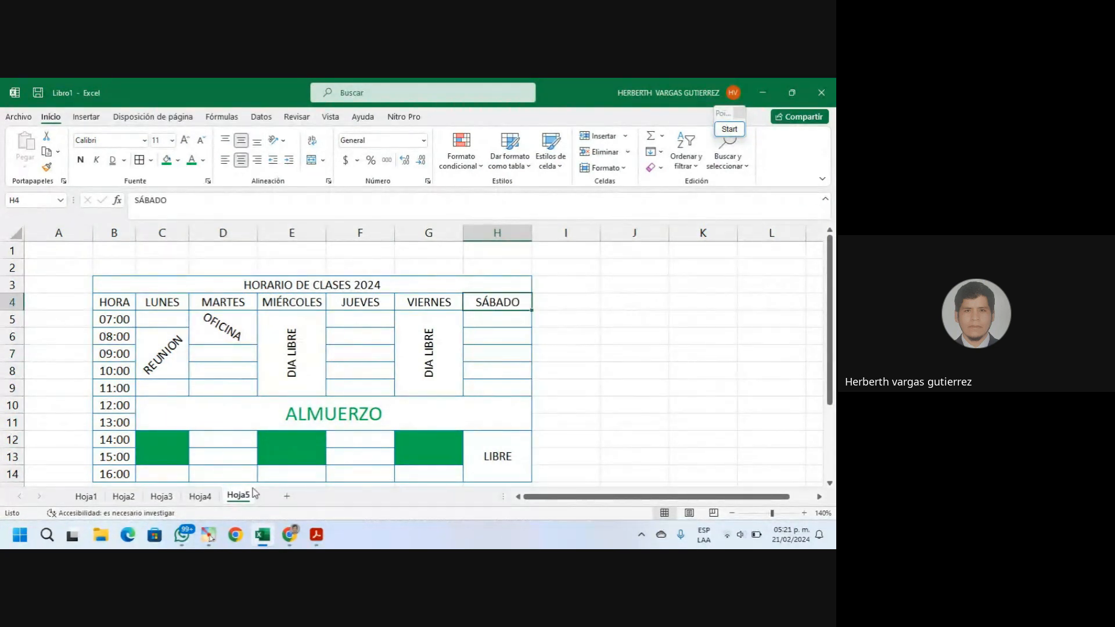
# On Hoja4, examine the wrap, shrink-to-fit and merge options in C3's alignment settings, closing the dialog without applying anything
pyautogui.click(200, 496)
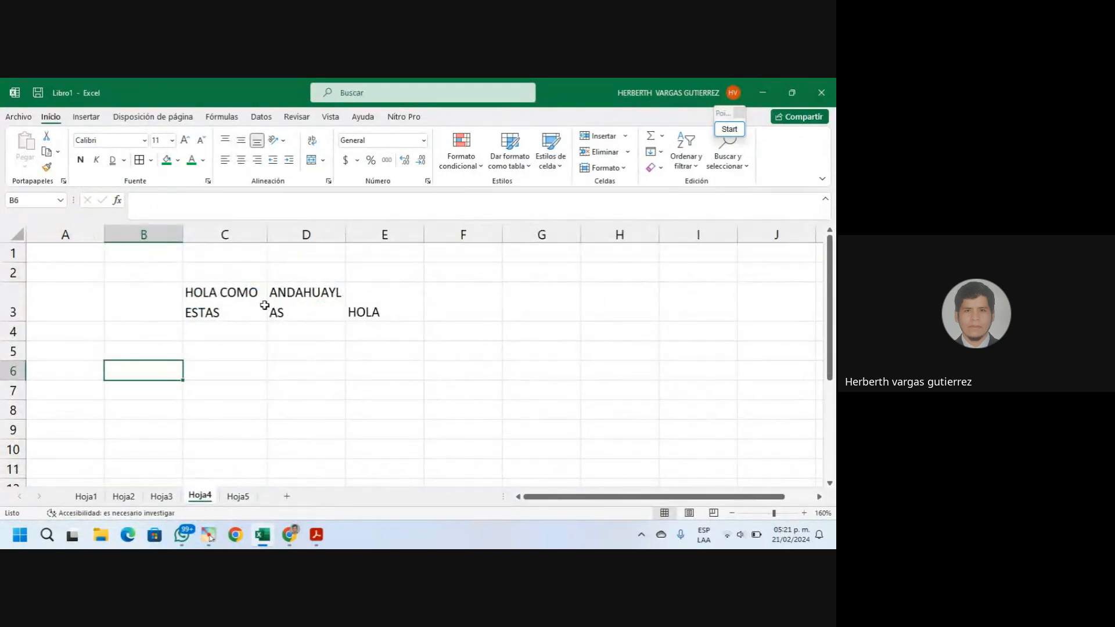
pyautogui.click(232, 294)
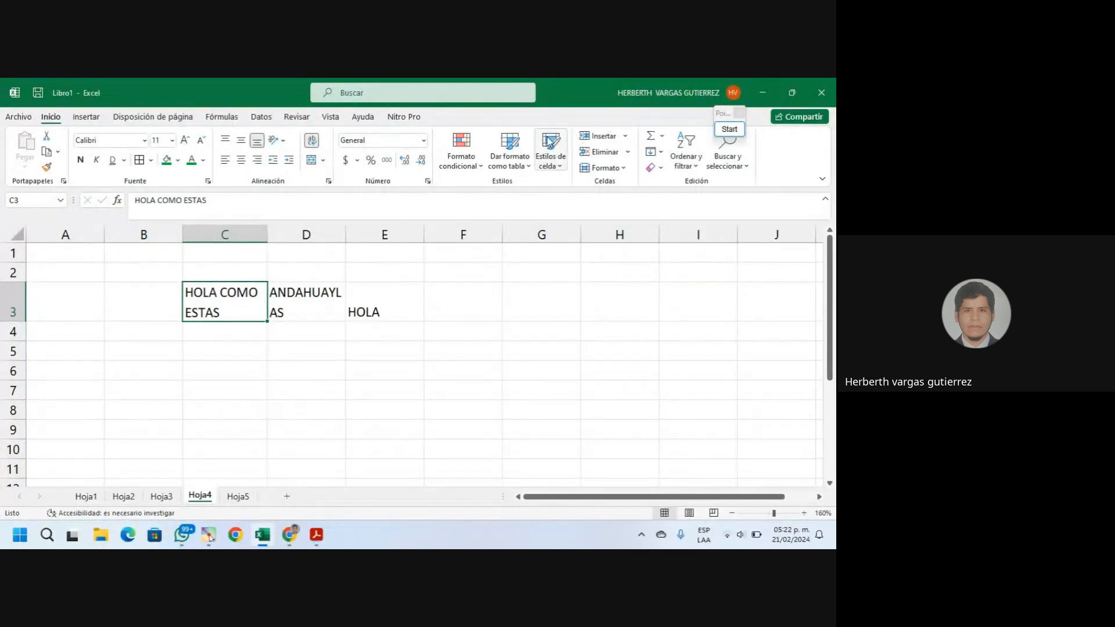
pyautogui.click(329, 182)
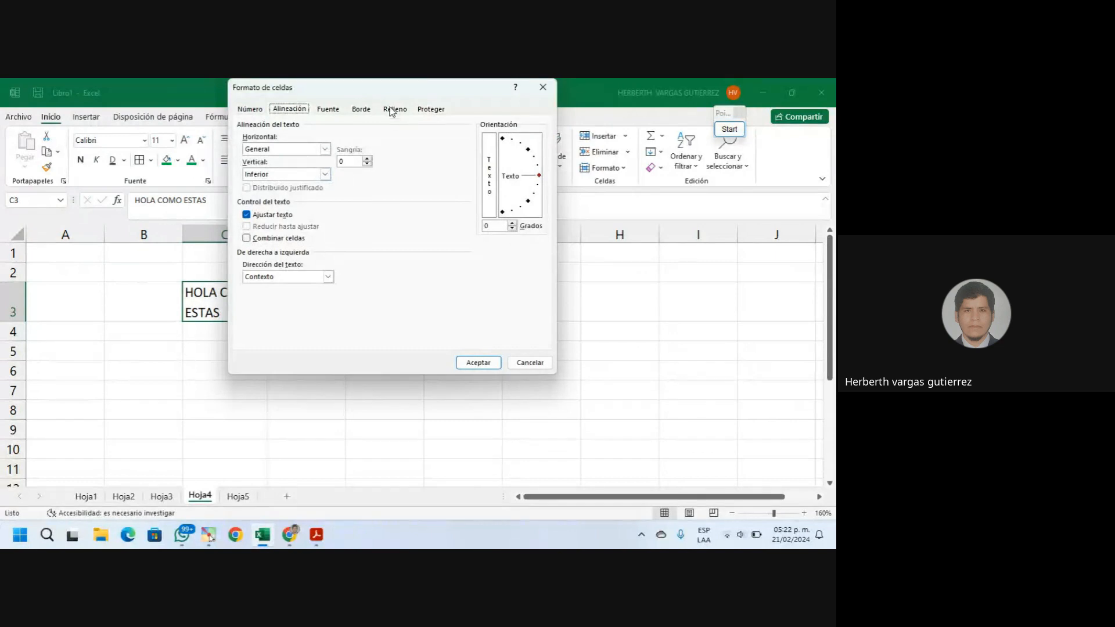
pyautogui.moveTo(396, 90); pyautogui.dragTo(540, 108)
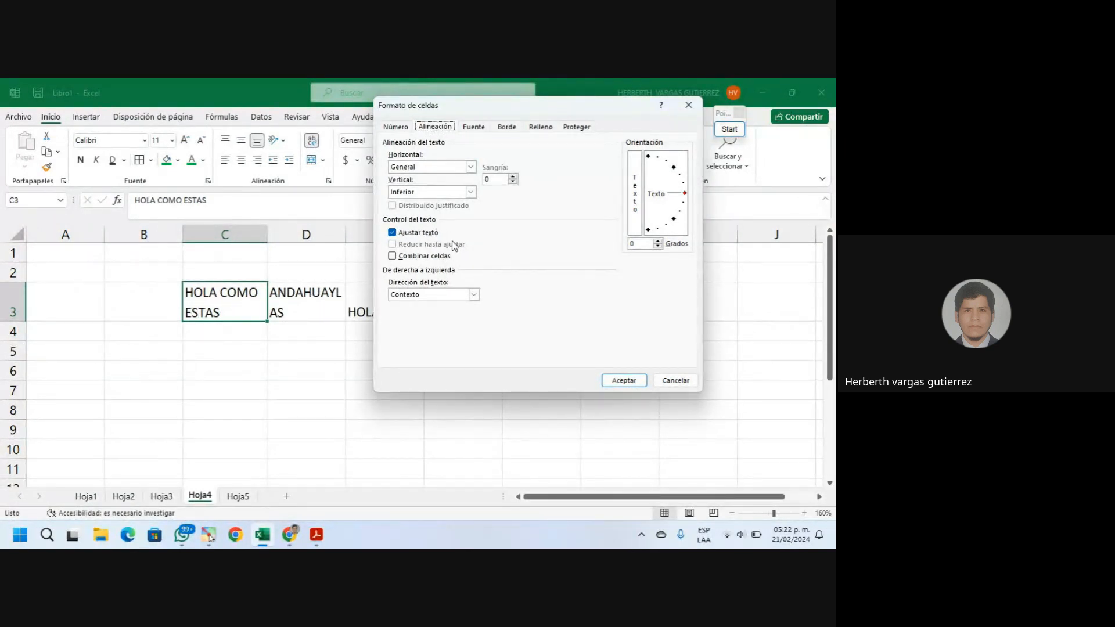
pyautogui.click(392, 256)
pyautogui.click(392, 234)
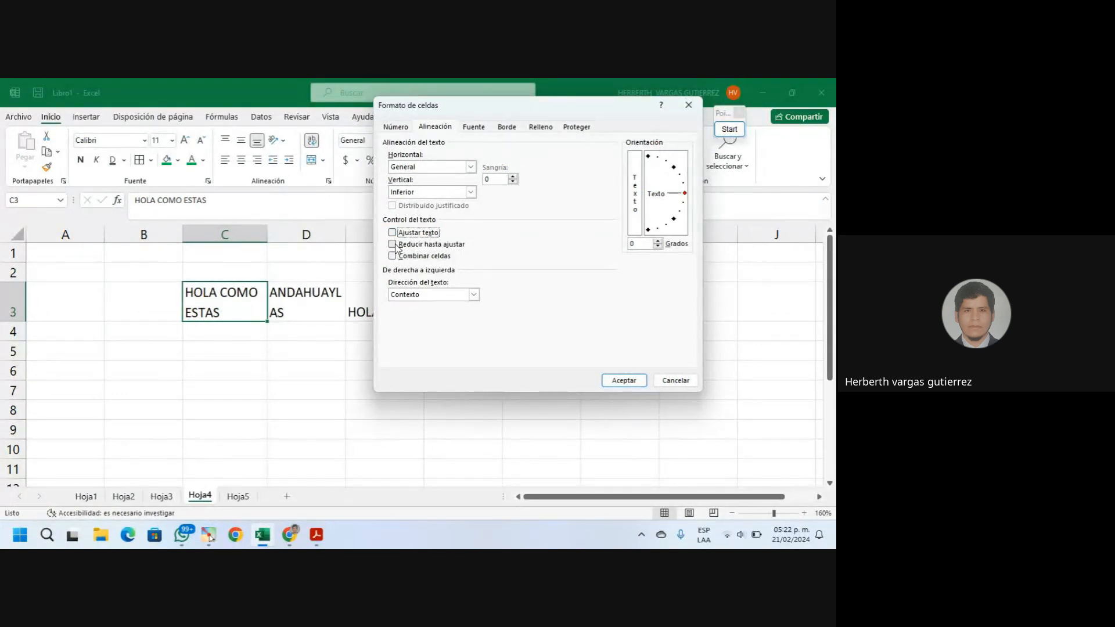
pyautogui.click(393, 244)
pyautogui.click(392, 233)
pyautogui.click(688, 105)
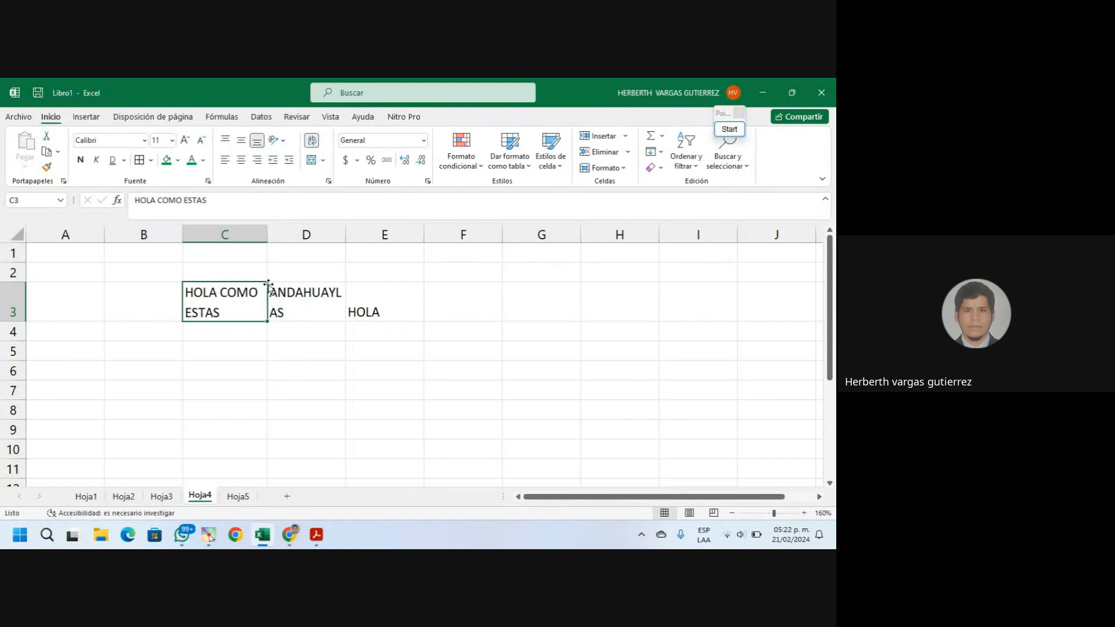
# Widen columns C and D until their row 3 texts fit on one line, and autofit the height of row 3
pyautogui.moveTo(267, 231); pyautogui.dragTo(290, 230)
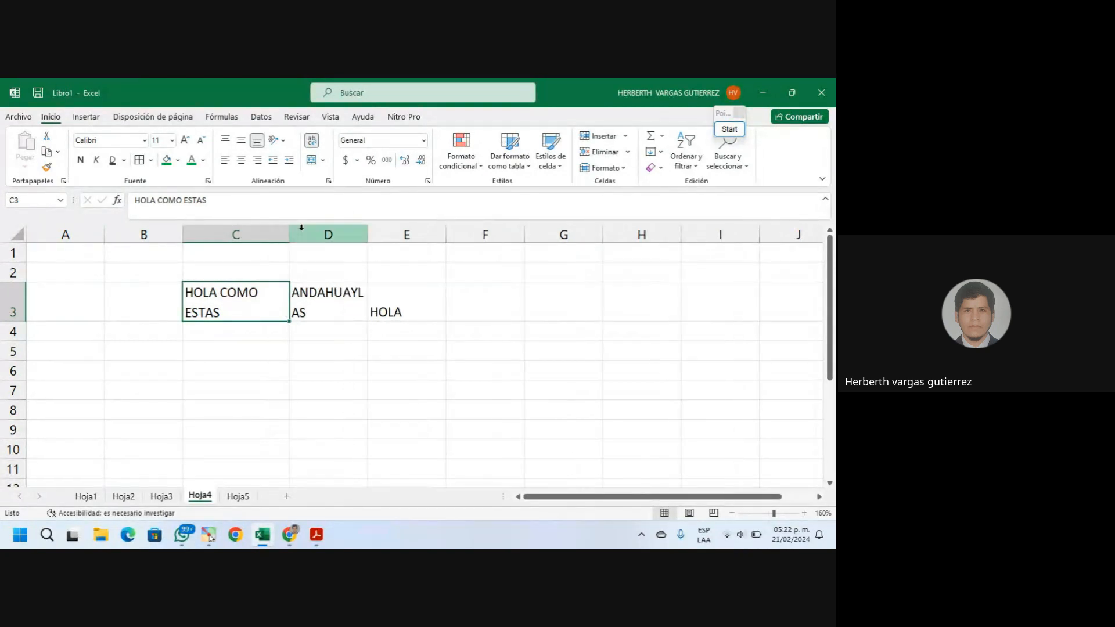
pyautogui.moveTo(370, 239); pyautogui.dragTo(403, 232)
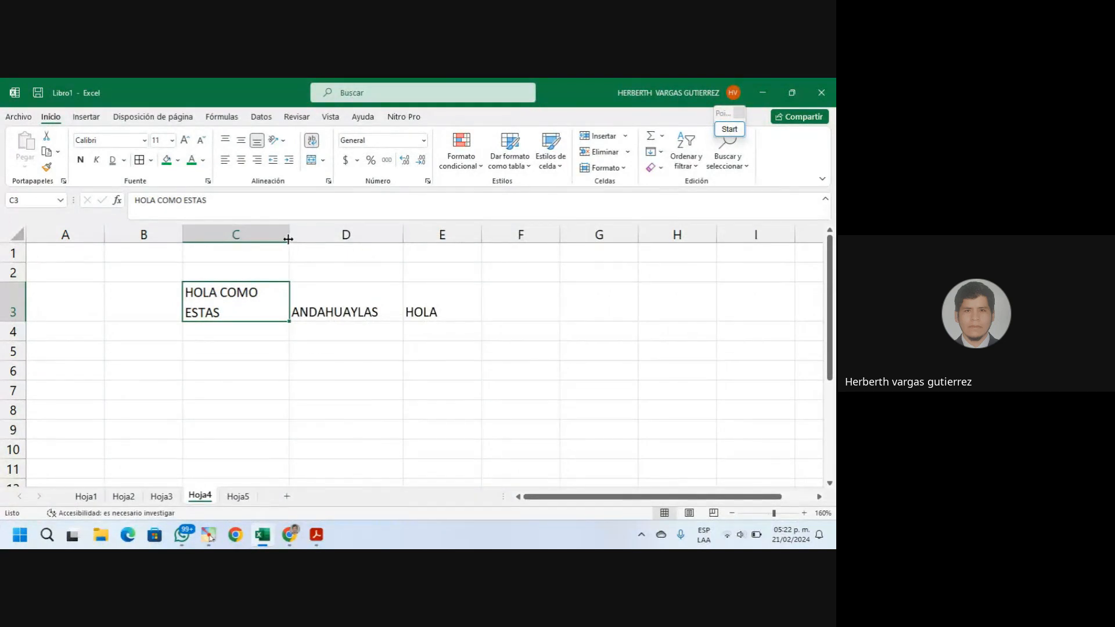
pyautogui.moveTo(288, 239); pyautogui.dragTo(319, 235)
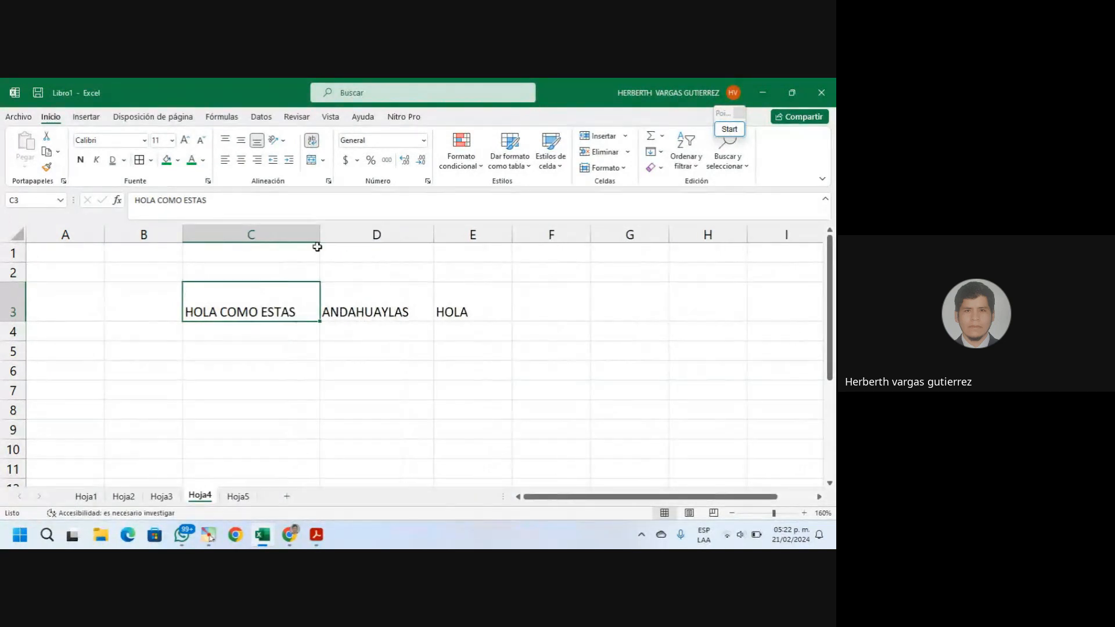
pyautogui.doubleClick(18, 321)
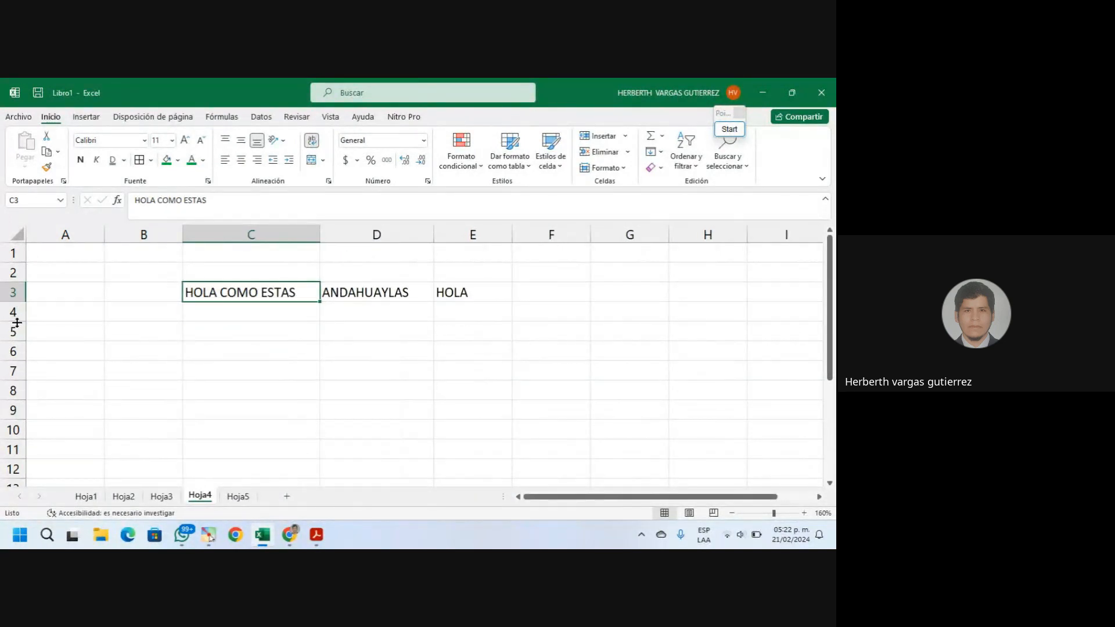
# Readjust the width of column C to leave only a small margin after HOLA COMO ESTAS
pyautogui.click(297, 324)
pyautogui.moveTo(318, 234); pyautogui.dragTo(300, 235)
pyautogui.click(405, 327)
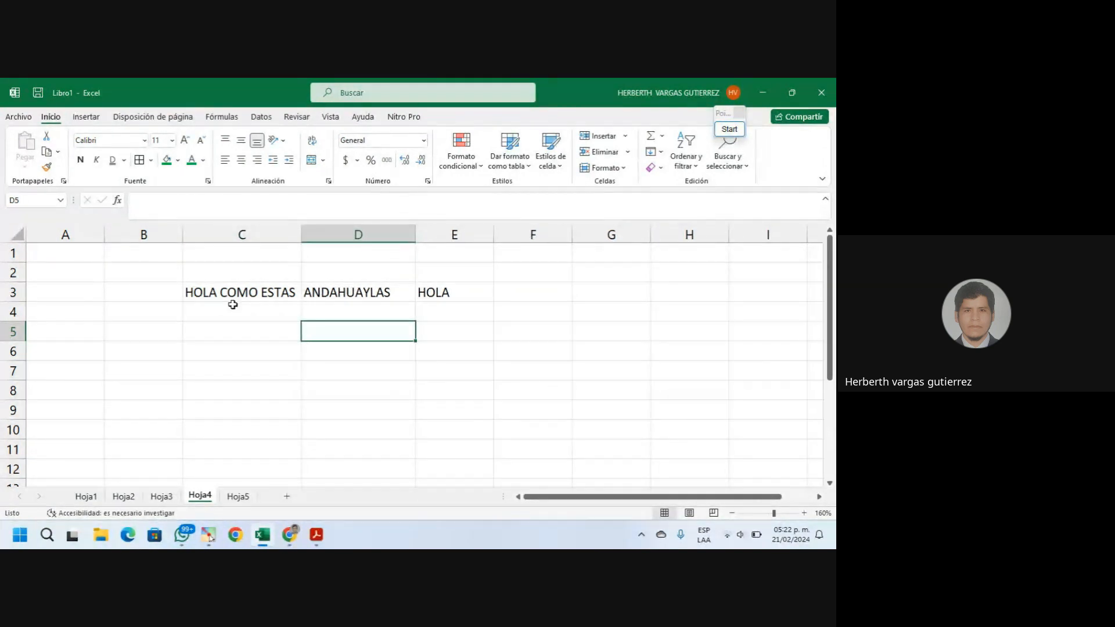
pyautogui.click(407, 293)
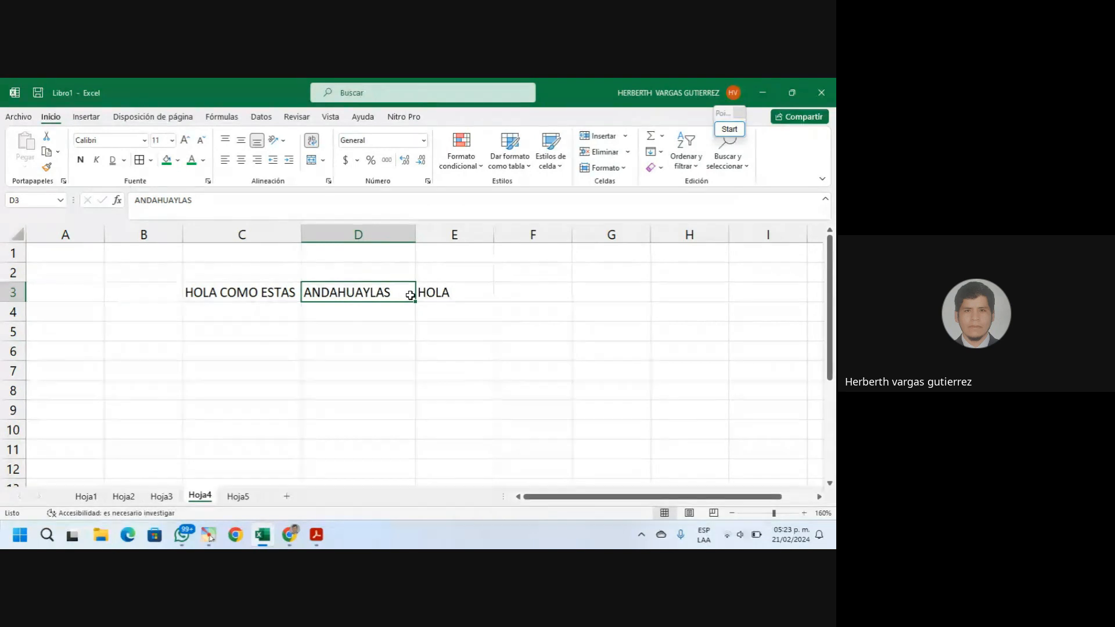
pyautogui.click(346, 344)
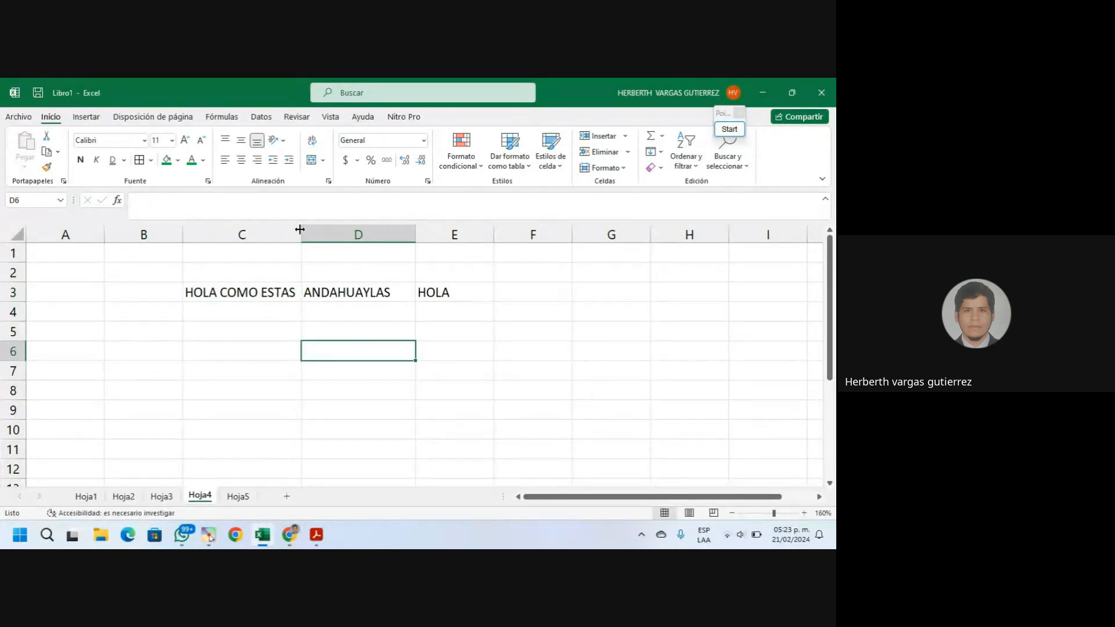
pyautogui.moveTo(299, 228)
pyautogui.mouseDown()
pyautogui.moveTo(267, 228)
pyautogui.moveTo(309, 232)
pyautogui.mouseUp()
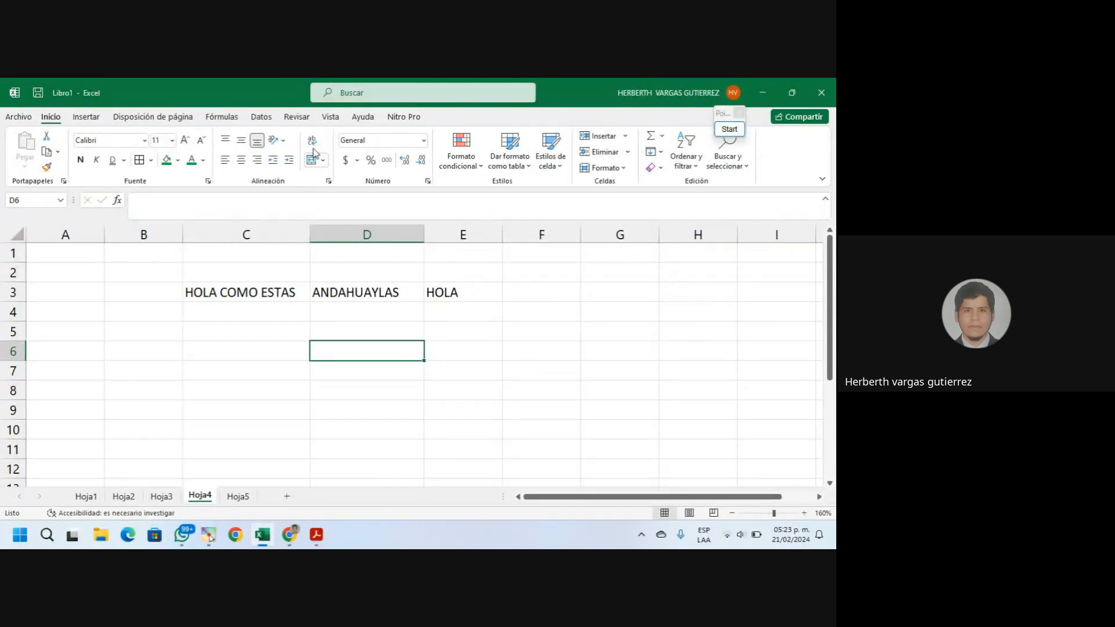
# Review the number, alignment and font settings in the Format Cells dialog for D6, and close it without changes
pyautogui.click(330, 182)
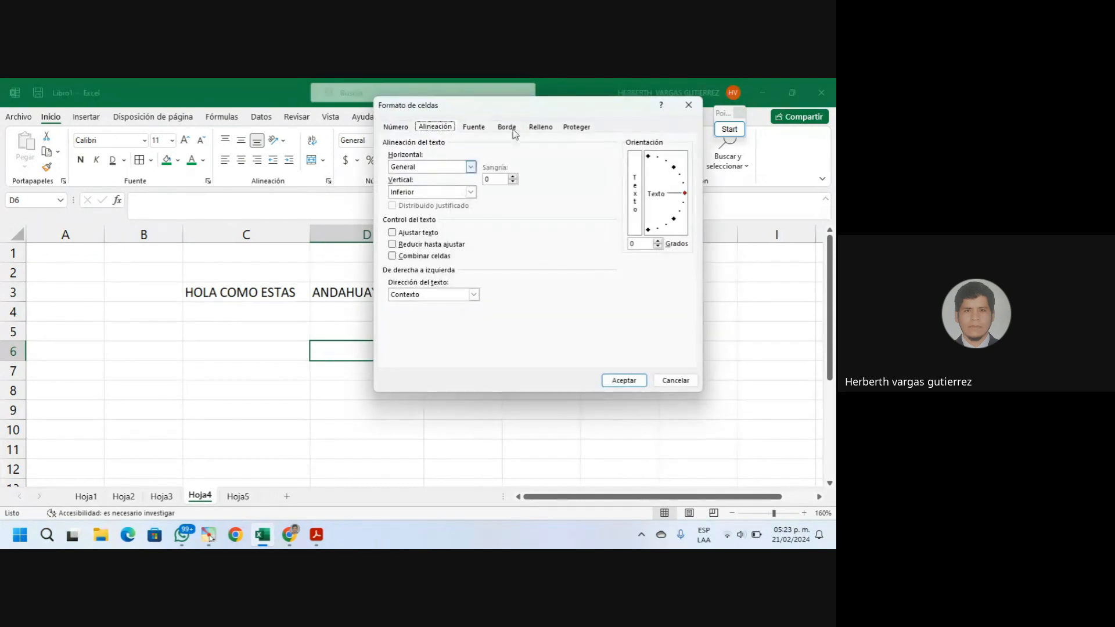
pyautogui.moveTo(557, 109); pyautogui.dragTo(627, 160)
pyautogui.click(459, 180)
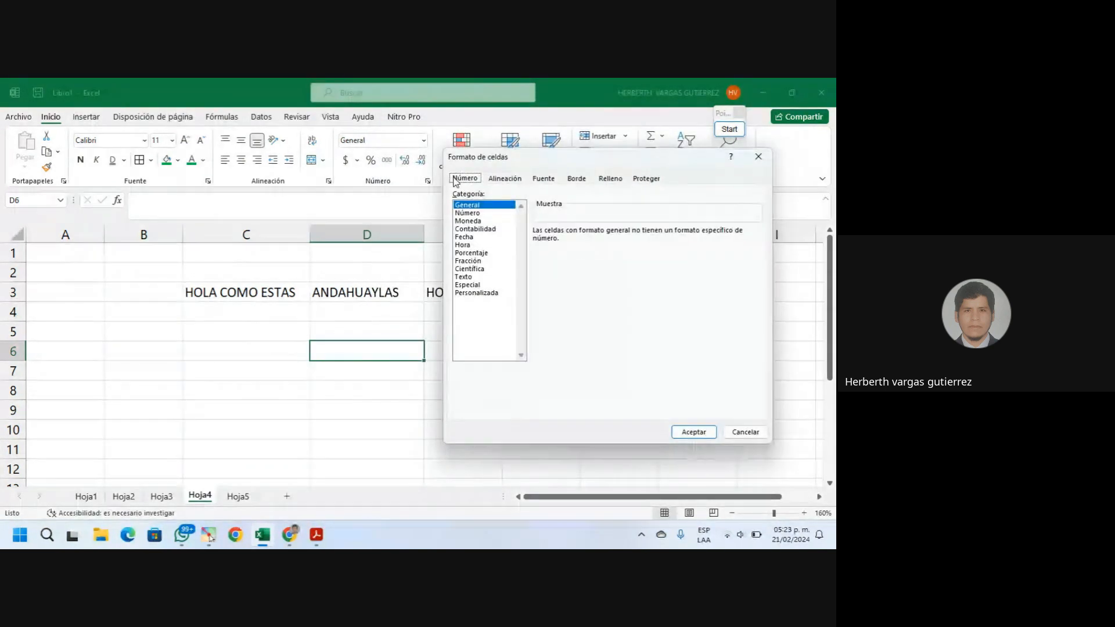
pyautogui.click(493, 178)
pyautogui.click(544, 179)
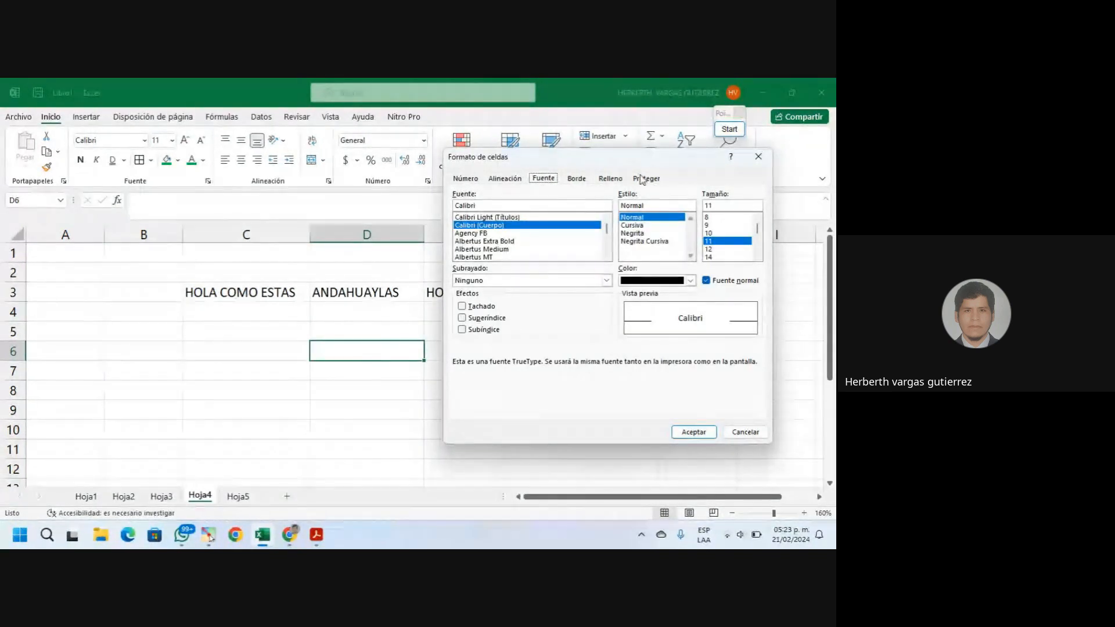
pyautogui.click(494, 179)
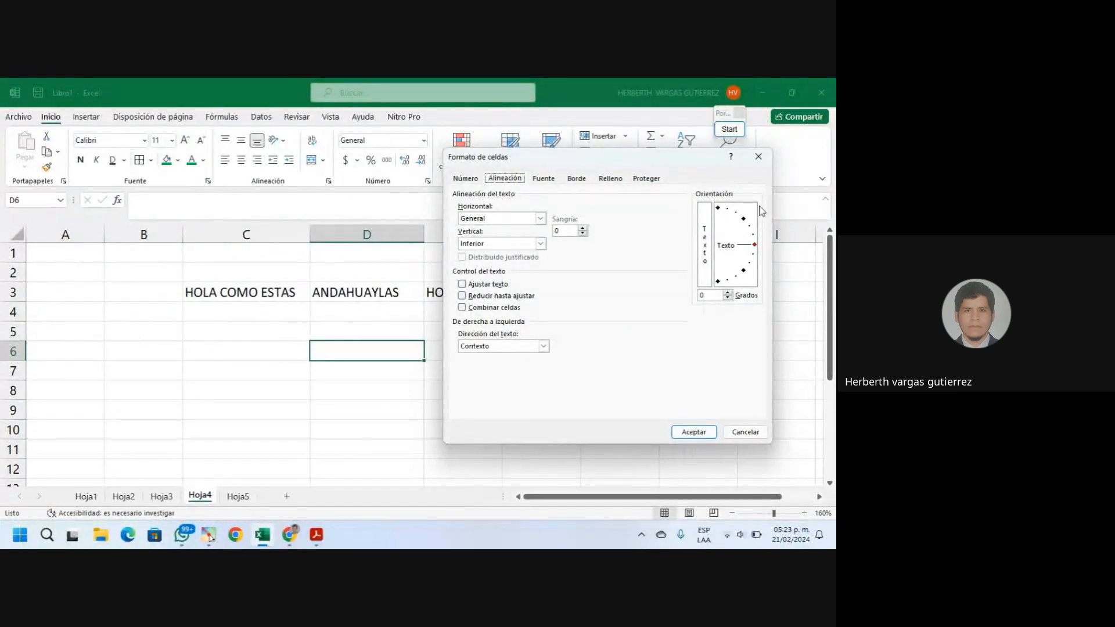
pyautogui.click(758, 156)
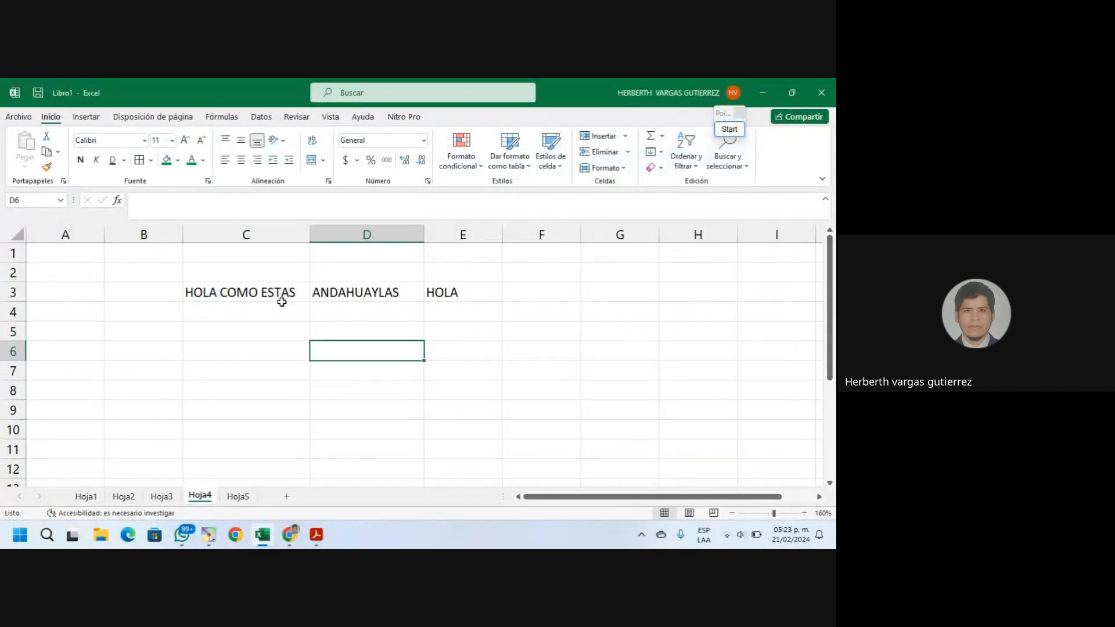
# Turn off text wrapping and enable shrink to fit (Reducir hasta ajustar) for cells C3:E3 on Hoja4
pyautogui.moveTo(256, 293); pyautogui.dragTo(441, 292)
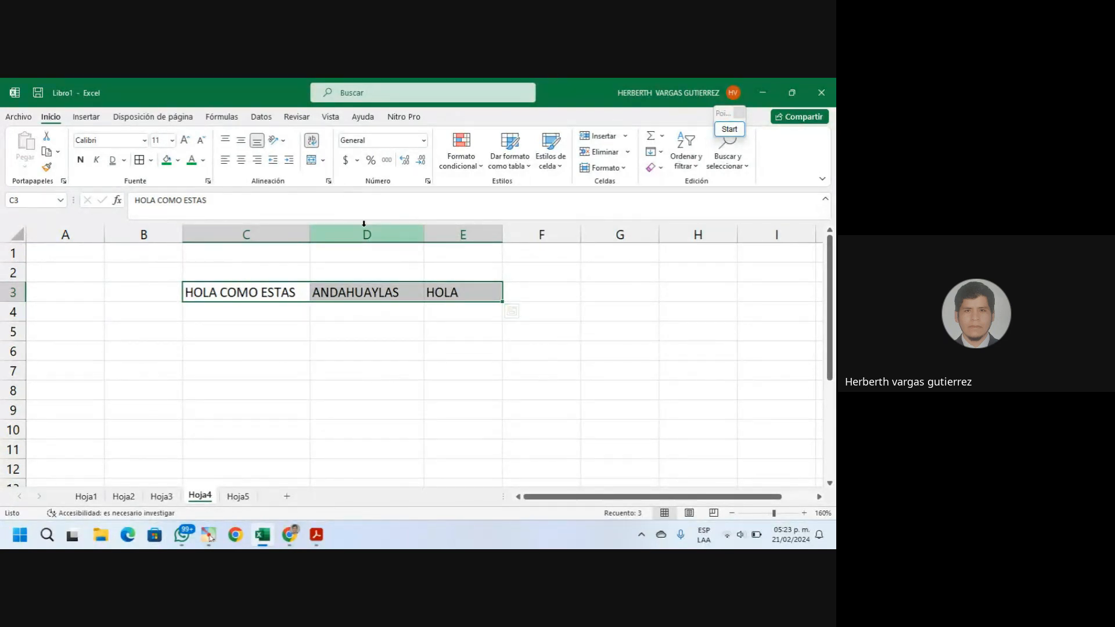
pyautogui.click(328, 181)
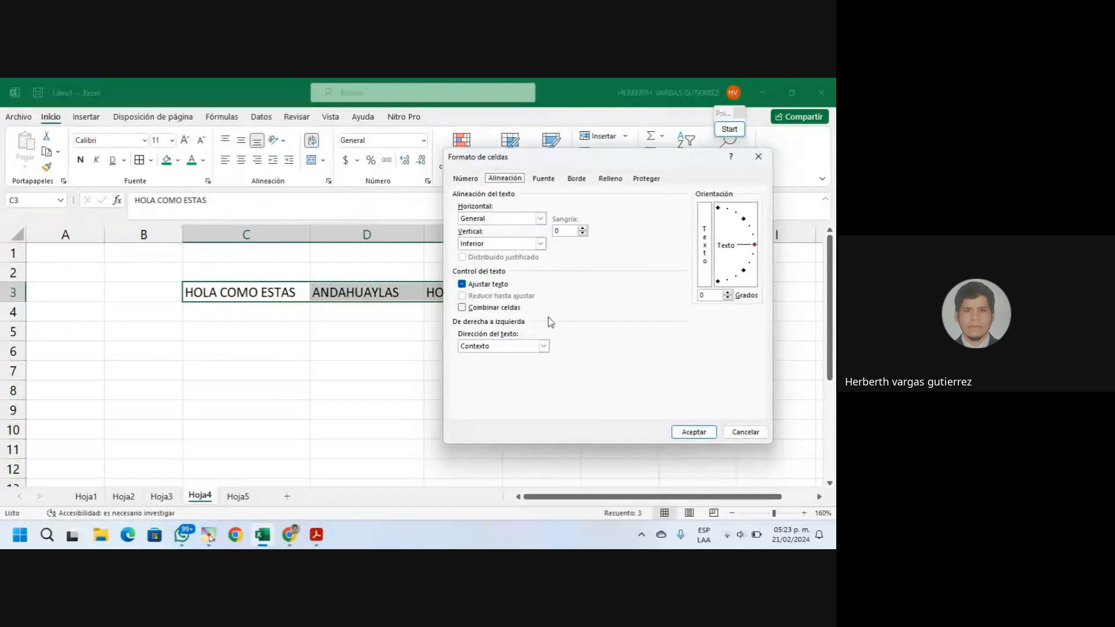
pyautogui.click(462, 285)
pyautogui.click(462, 284)
pyautogui.click(463, 286)
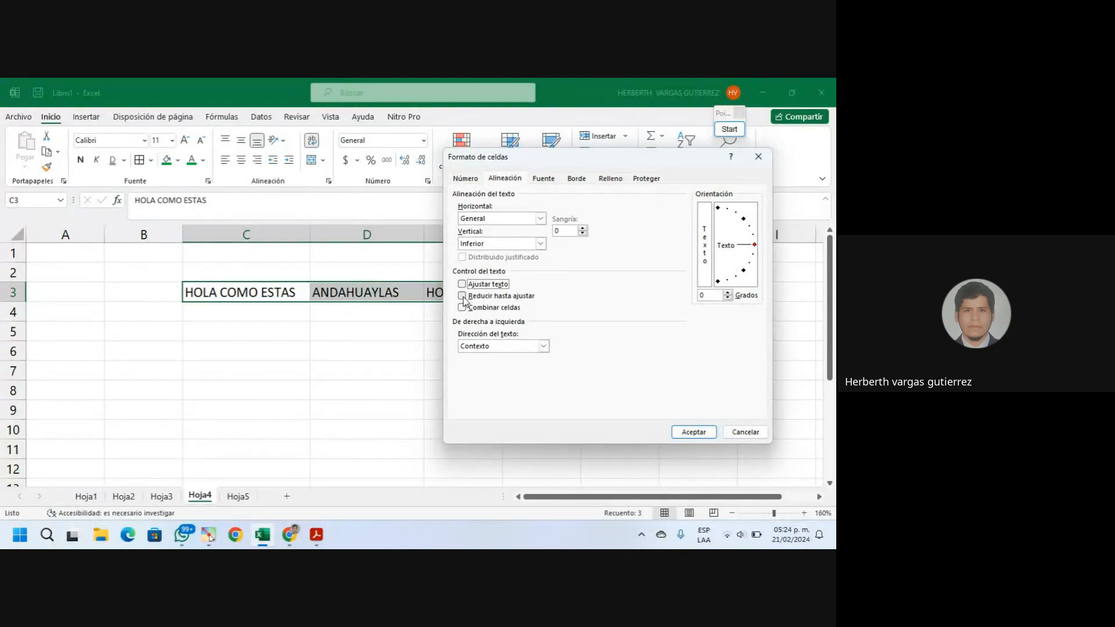
pyautogui.click(463, 296)
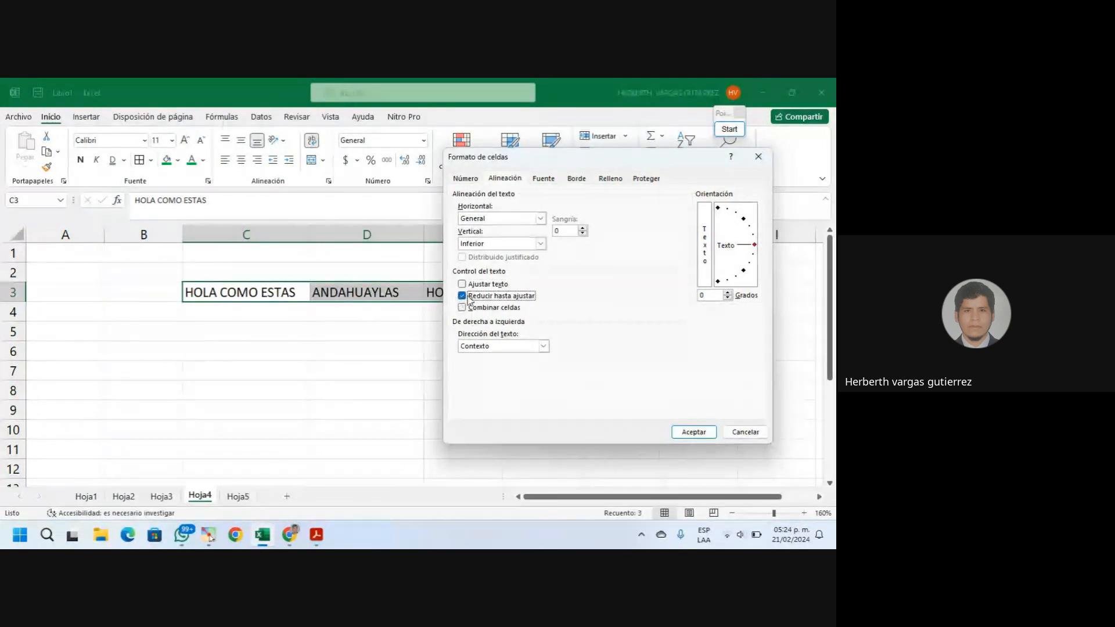
pyautogui.click(688, 433)
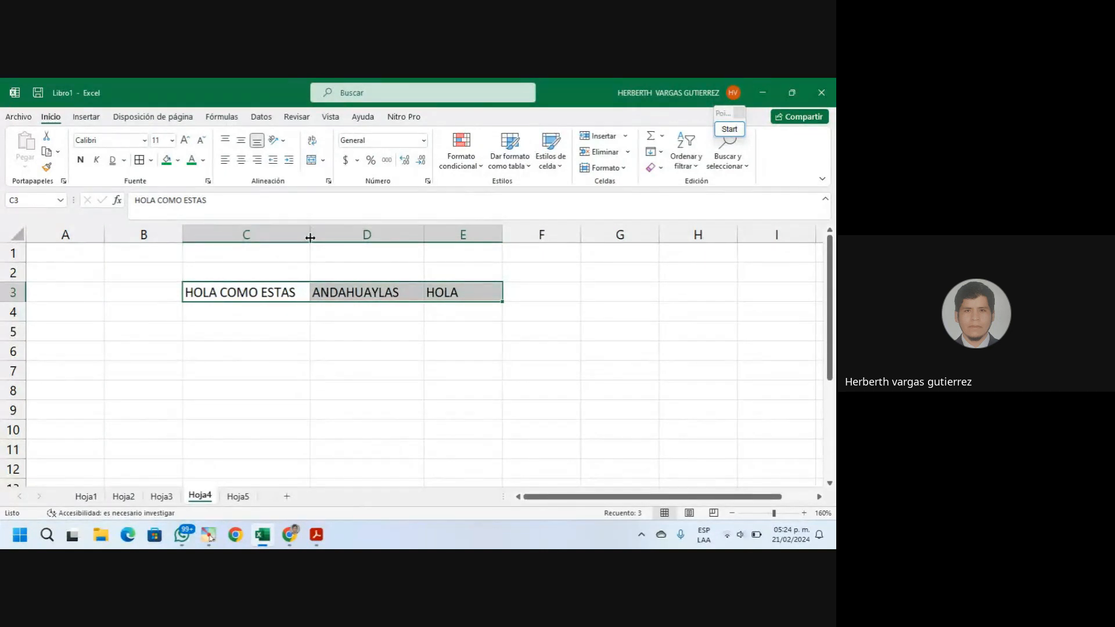
# Narrow columns C, D and E so that the row 3 texts shrink to fit inside their cells
pyautogui.moveTo(276, 232); pyautogui.dragTo(428, 231)
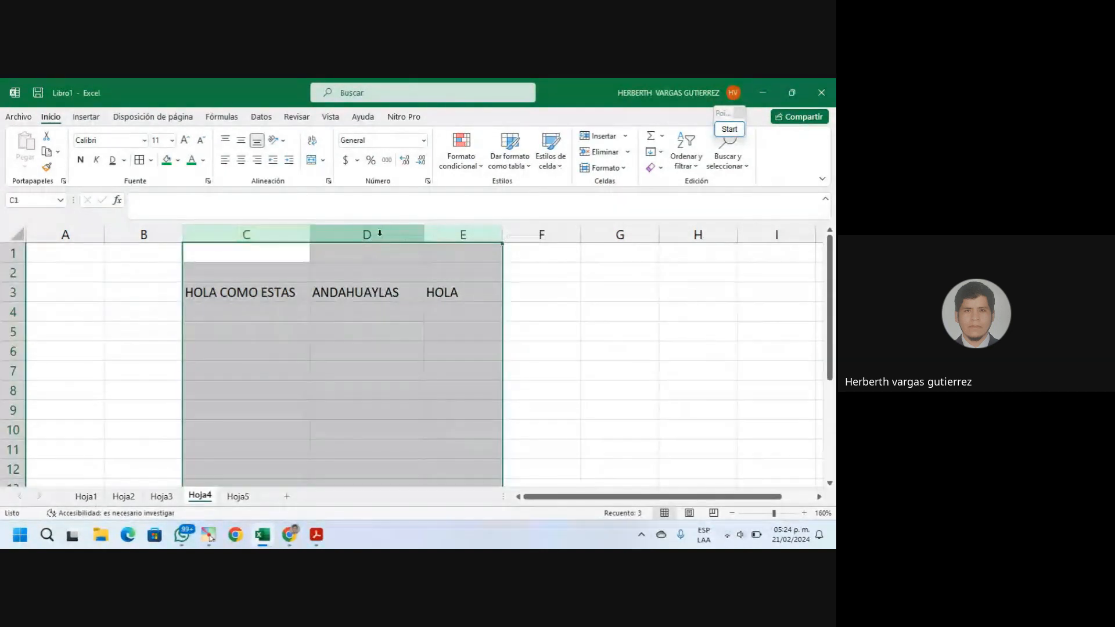
pyautogui.click(281, 225)
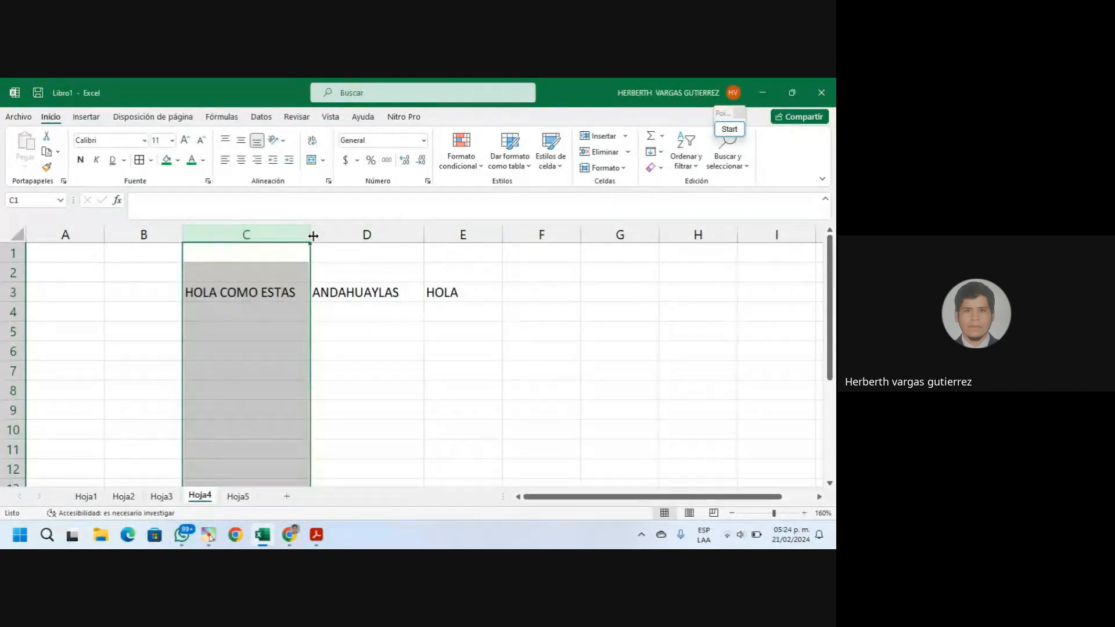
pyautogui.moveTo(313, 235); pyautogui.dragTo(259, 234)
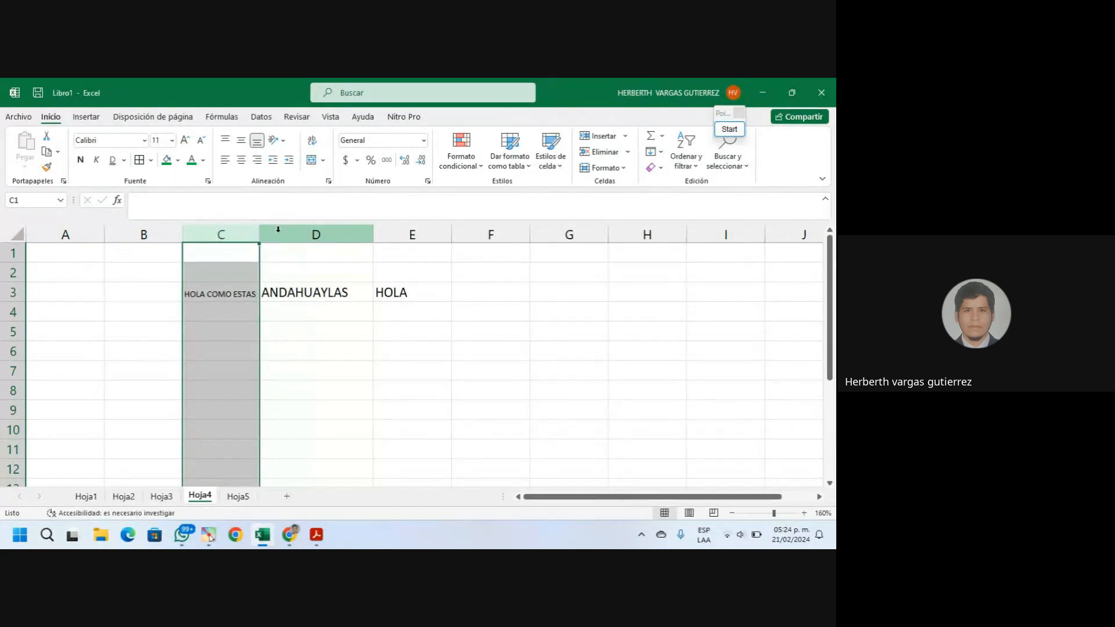
pyautogui.click(333, 235)
pyautogui.moveTo(372, 236); pyautogui.dragTo(322, 238)
pyautogui.moveTo(400, 235); pyautogui.dragTo(348, 239)
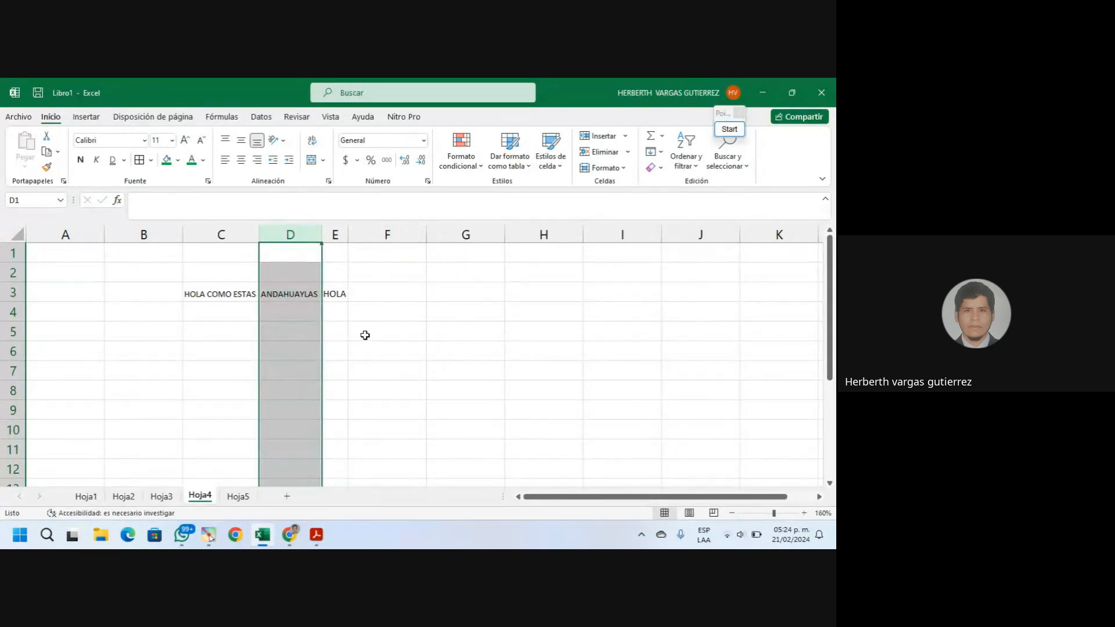
pyautogui.click(365, 335)
pyautogui.moveTo(214, 294); pyautogui.dragTo(354, 296)
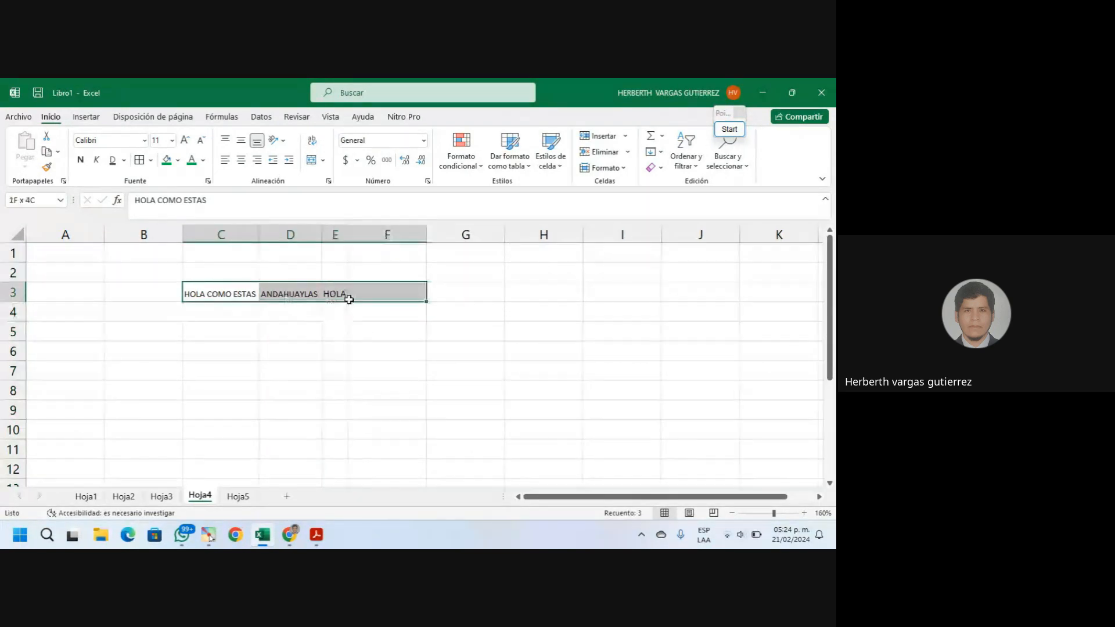
pyautogui.click(396, 343)
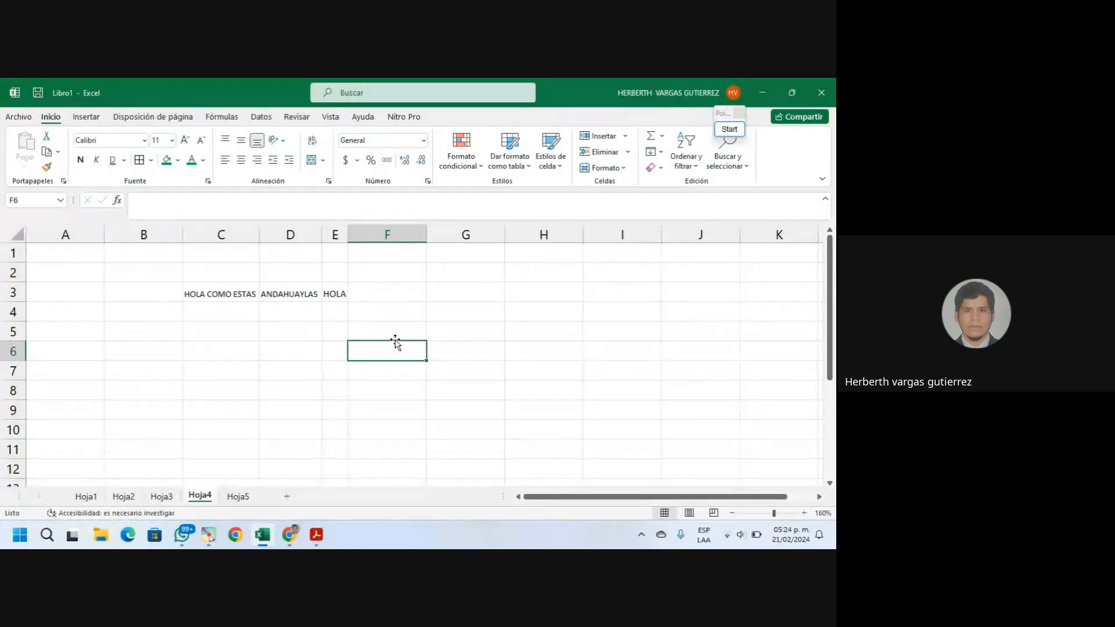
# Replace shrink to fit with text wrapping (Ajustar texto) in the HOLA COMO ESTAS cell
pyautogui.click(232, 294)
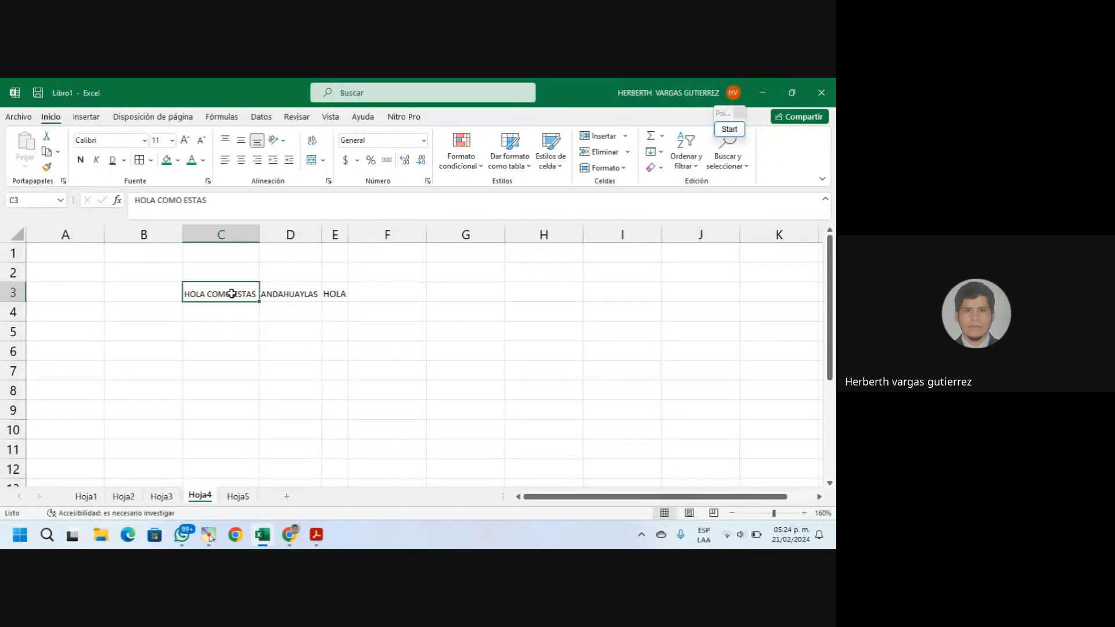
pyautogui.click(328, 182)
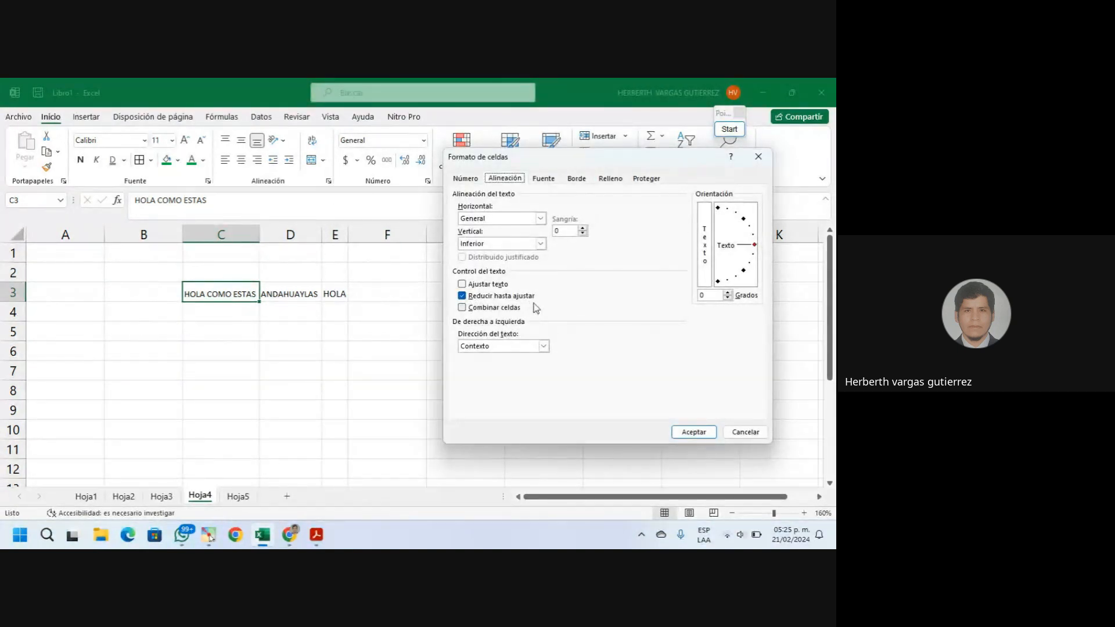
pyautogui.click(464, 296)
pyautogui.click(463, 285)
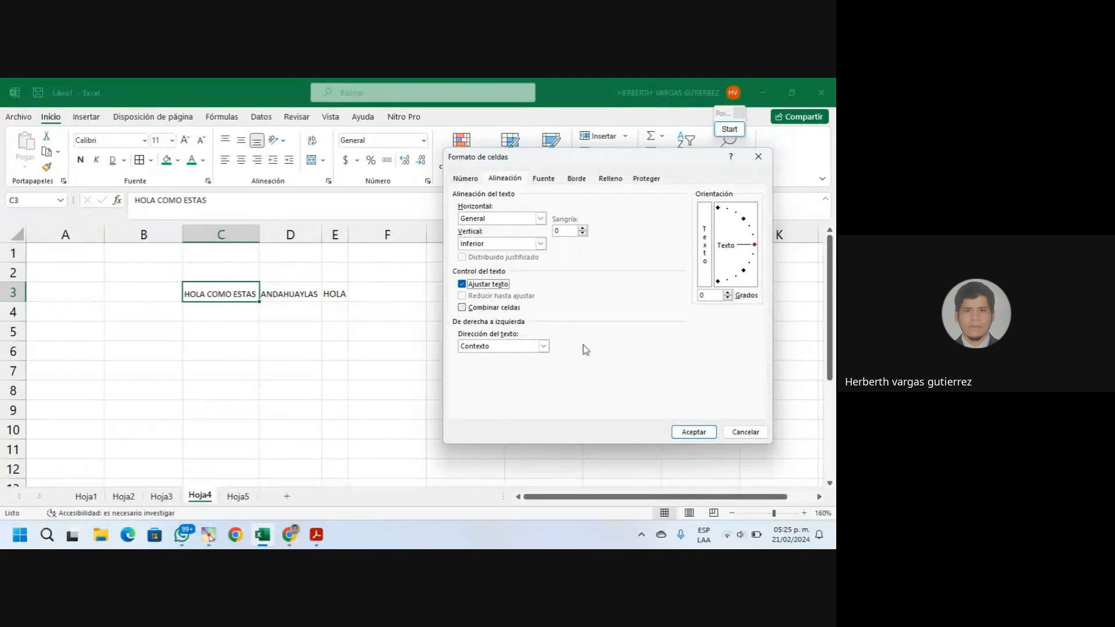
pyautogui.click(694, 432)
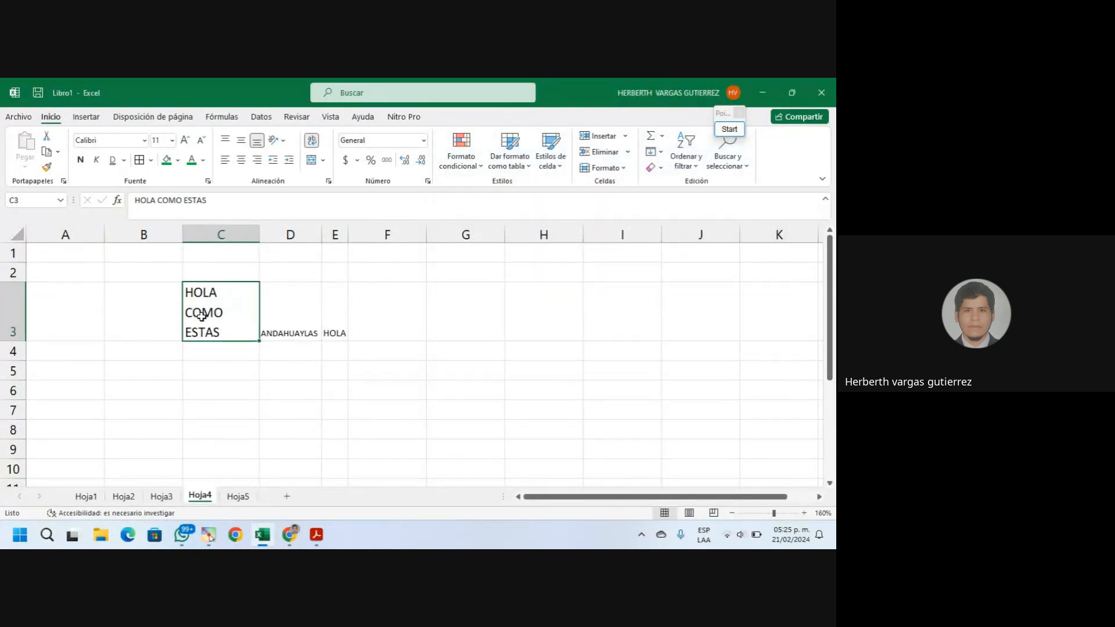
# Widen column C slightly so HOLA COMO ESTAS wraps onto two lines, and autofit the height of row 3
pyautogui.click(360, 321)
pyautogui.click(236, 315)
pyautogui.moveTo(261, 236); pyautogui.dragTo(277, 236)
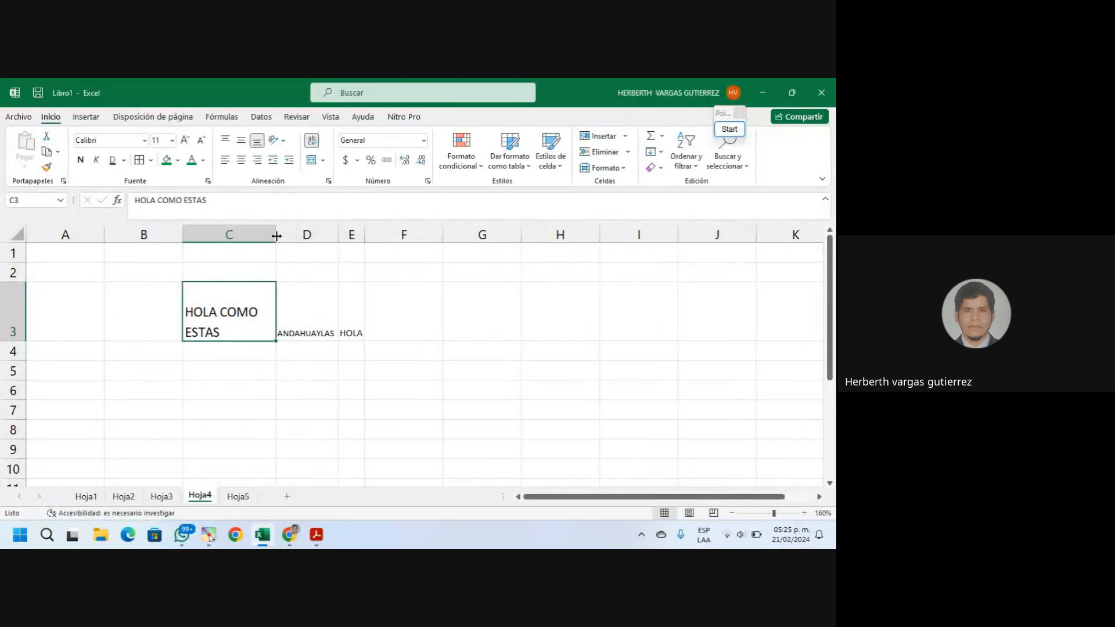
pyautogui.doubleClick(9, 340)
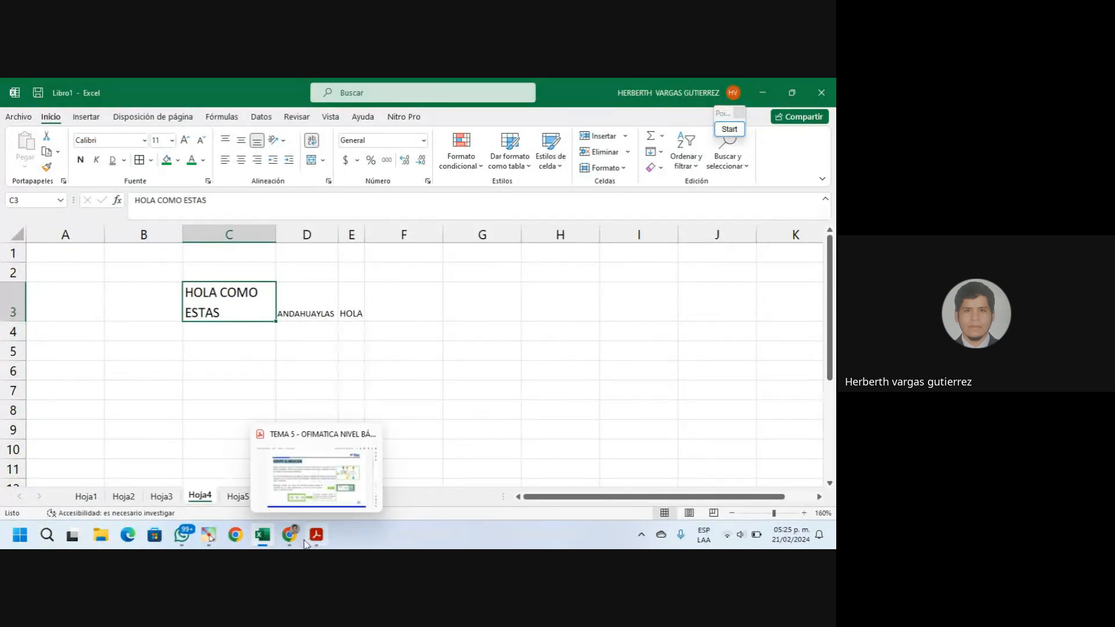
# Switch to the Google Meet call, read the recent chat messages about the hour format, and return to Excel
pyautogui.moveTo(289, 534)
pyautogui.click(265, 501)
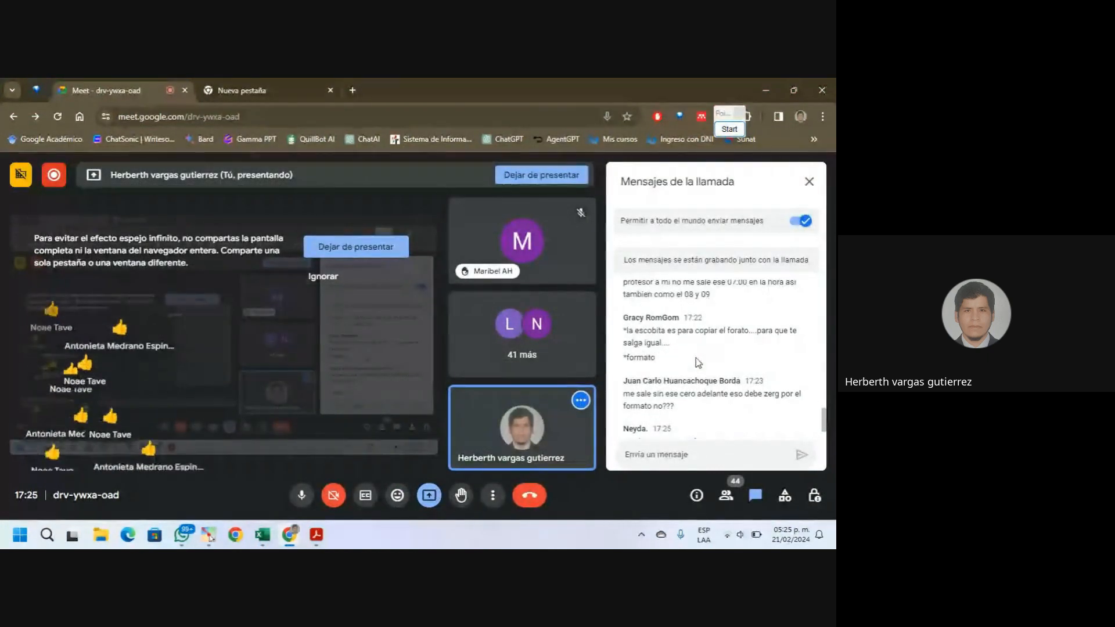
pyautogui.scroll(2, 697, 360)
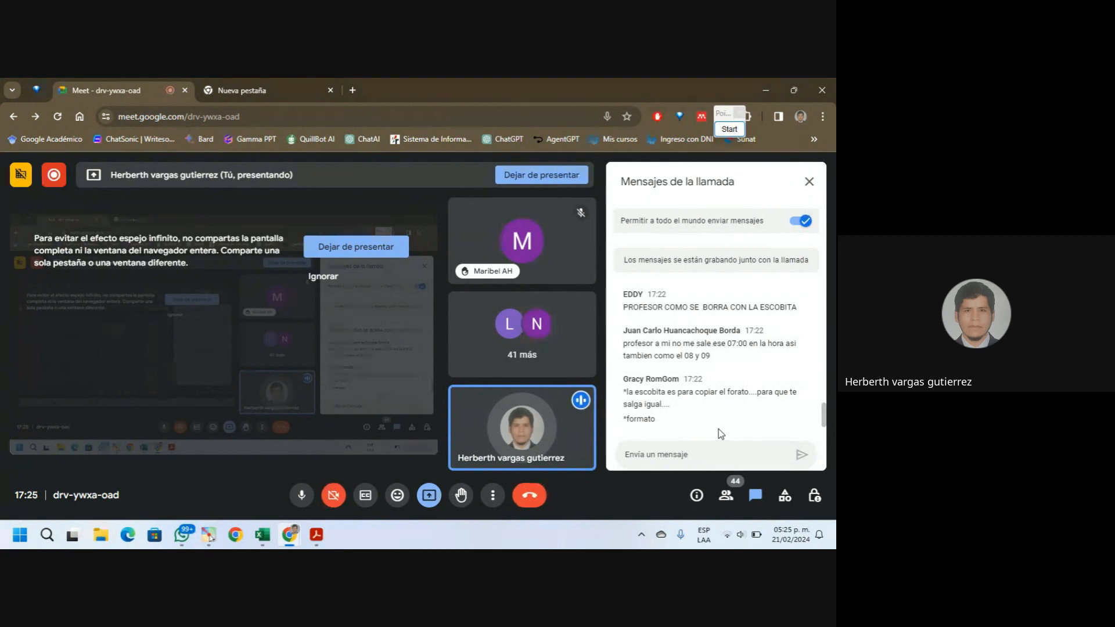
pyautogui.click(262, 534)
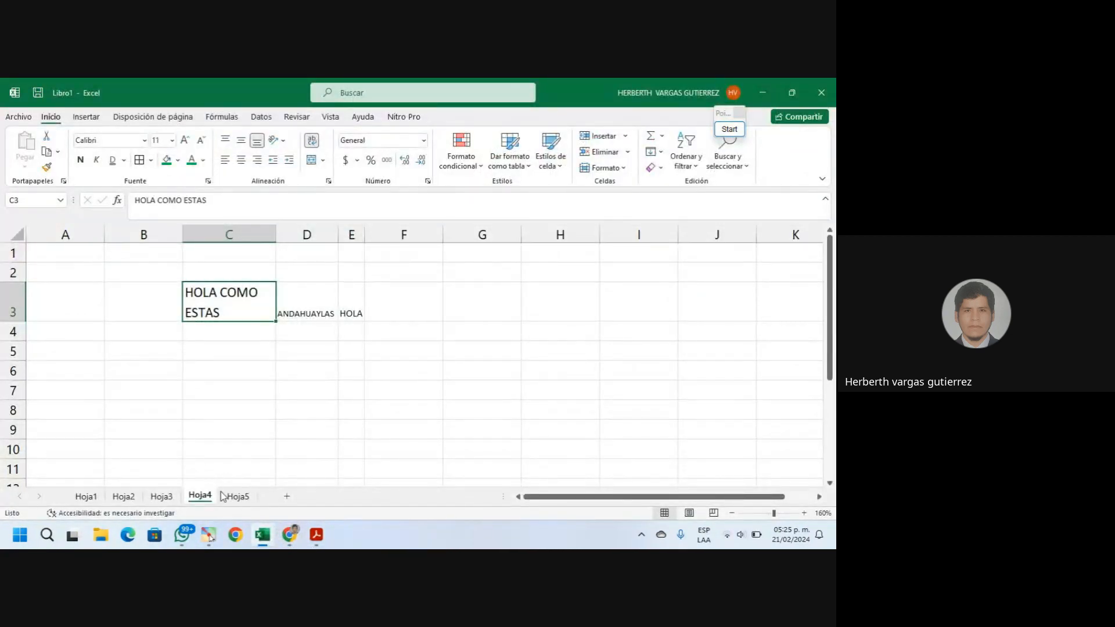
# On Hoja5, examine the number formats offered for hour cells B5:B6, closing the list without choosing one
pyautogui.click(235, 495)
pyautogui.click(103, 322)
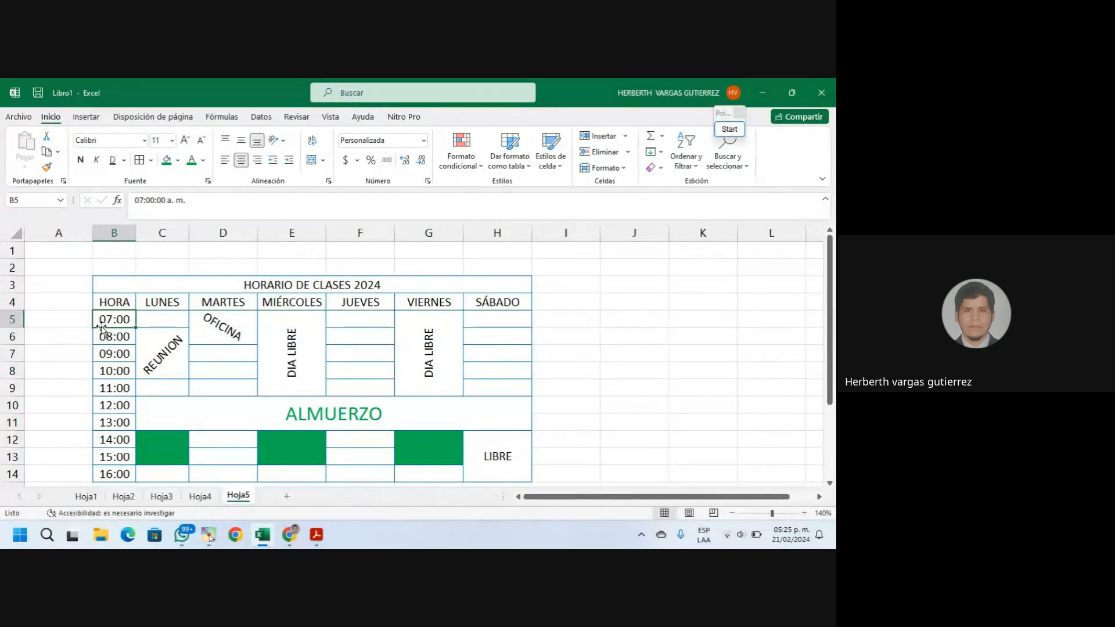
pyautogui.hotkey('shift', 'Down')
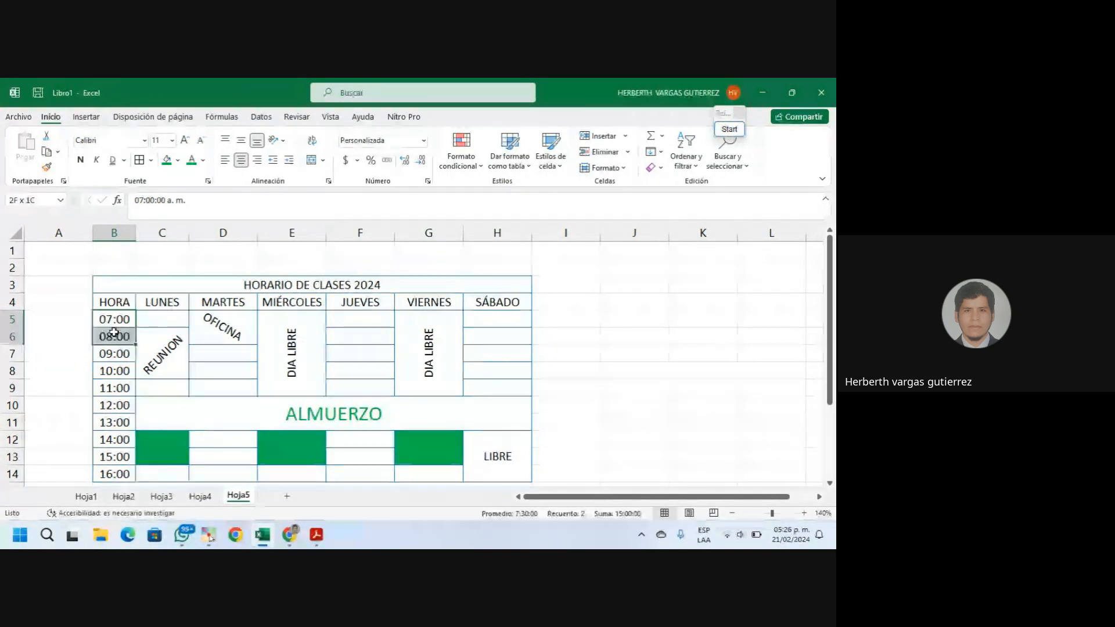
pyautogui.click(114, 318)
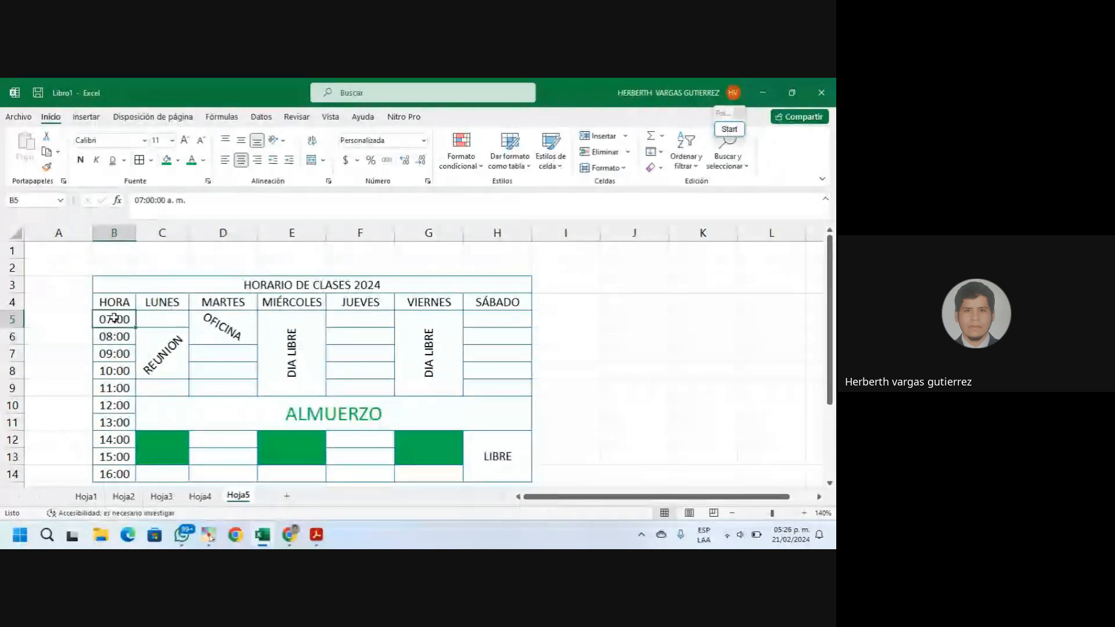
pyautogui.moveTo(113, 318); pyautogui.dragTo(112, 337)
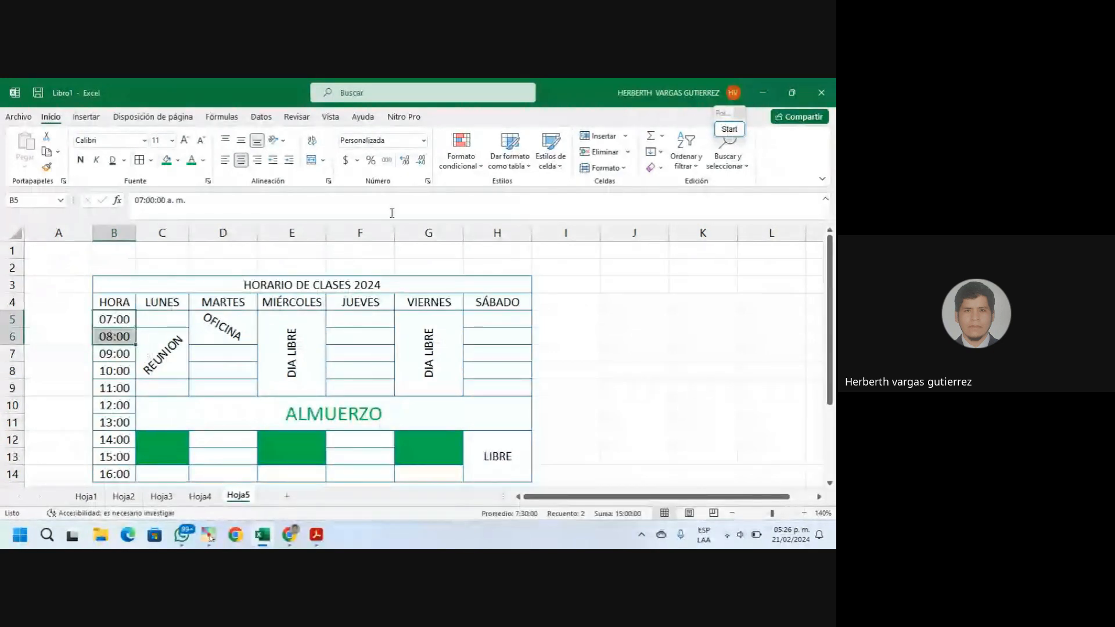
pyautogui.click(424, 143)
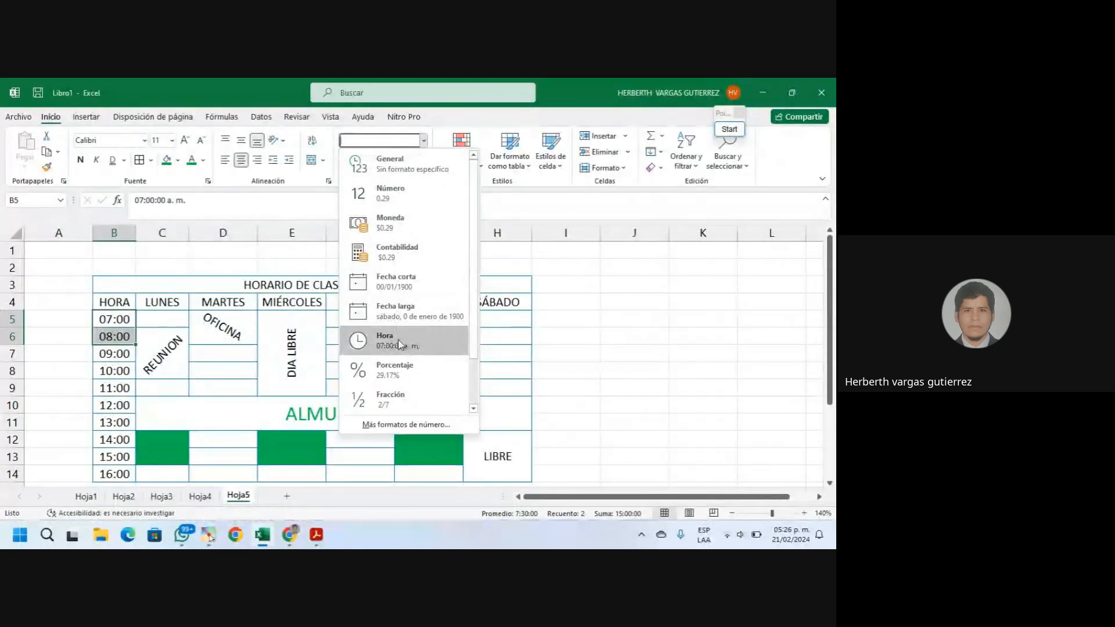
pyautogui.press('Escape')
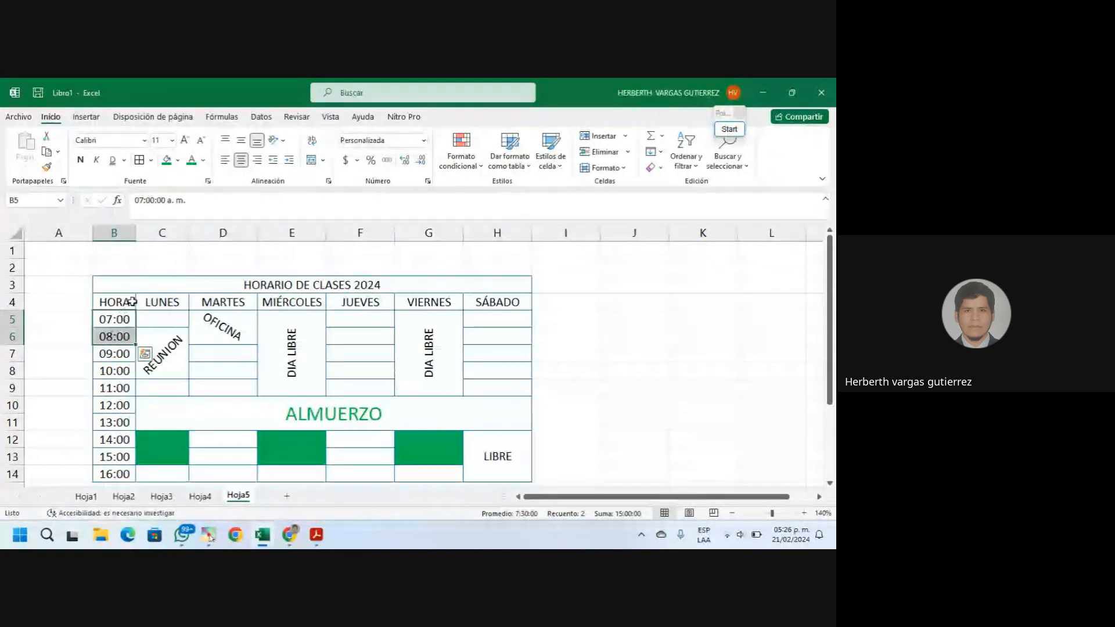
# Apply the Hora number format to schedule hours B5:B14 and autofit column B to show the full times
pyautogui.moveTo(114, 322); pyautogui.dragTo(117, 473)
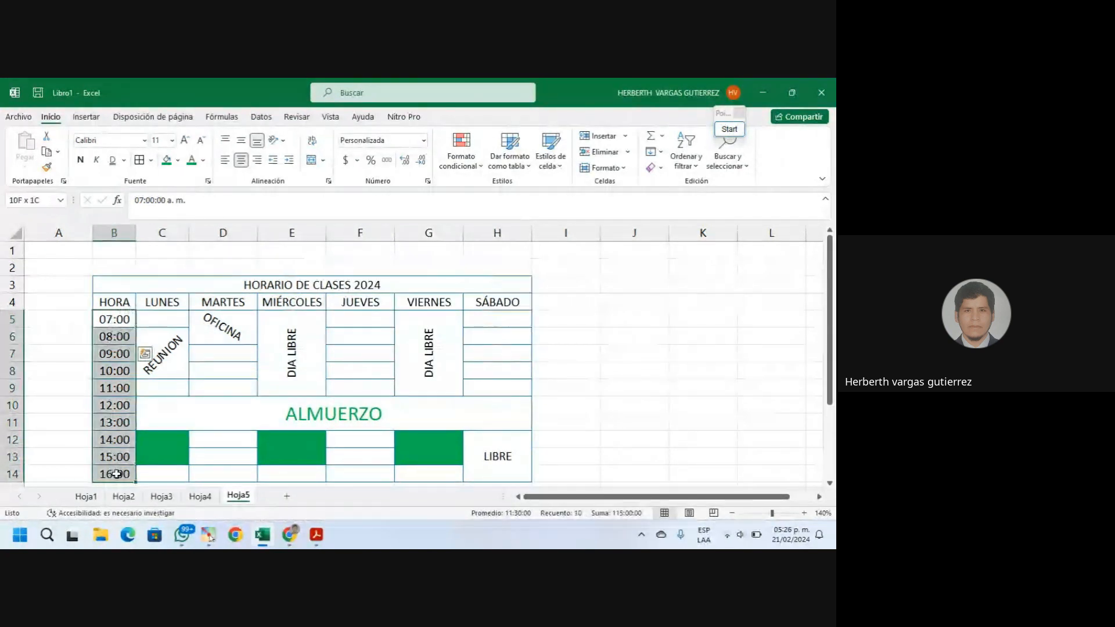
pyautogui.click(424, 141)
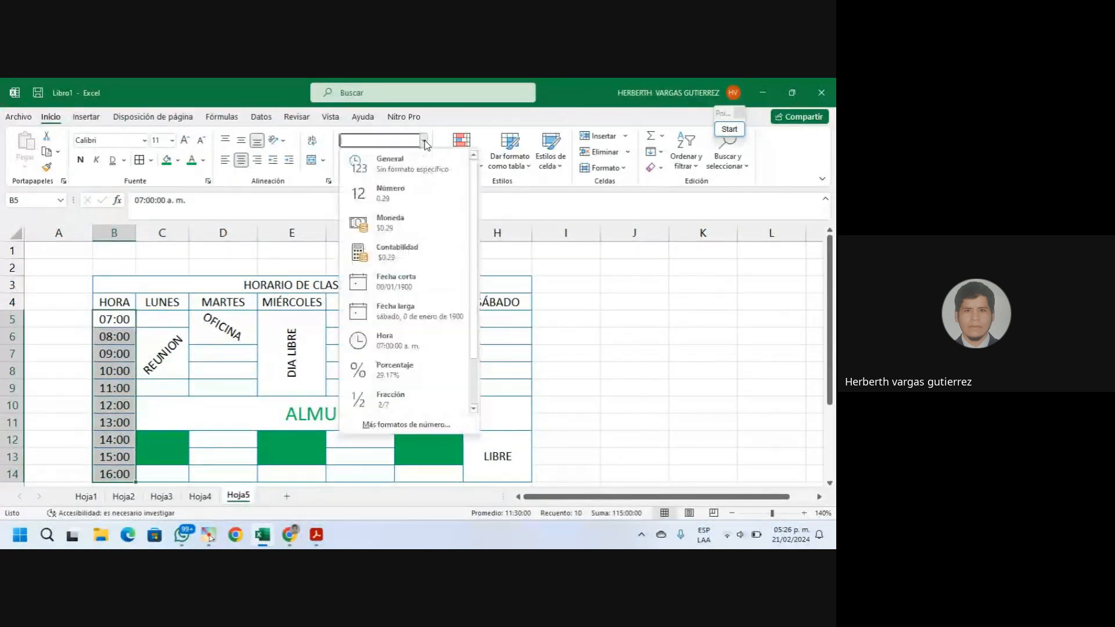
pyautogui.click(406, 340)
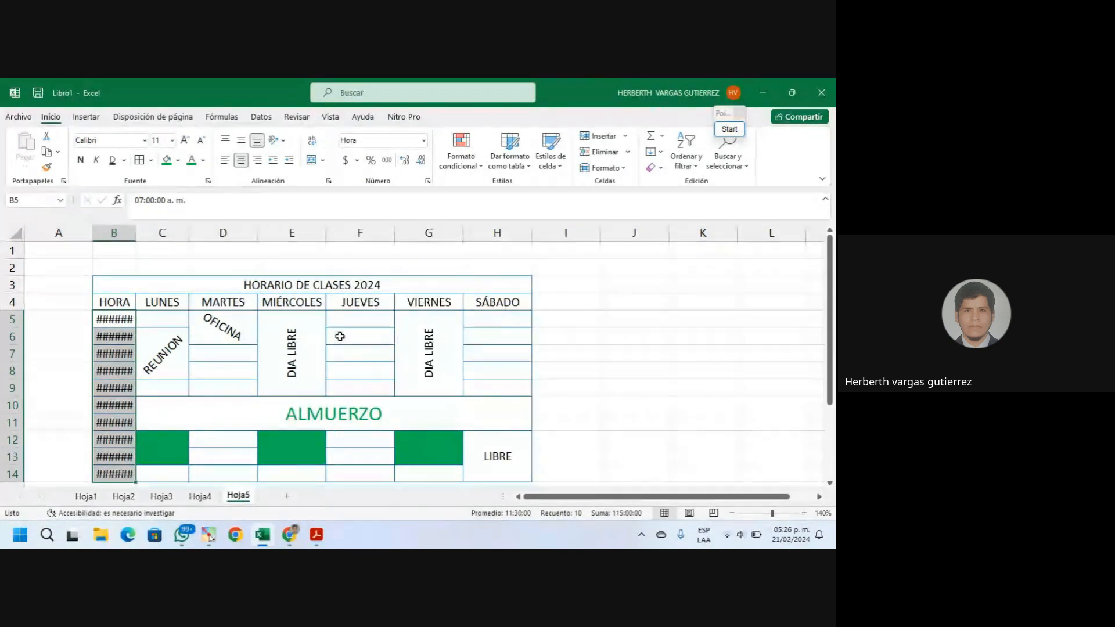
pyautogui.doubleClick(135, 232)
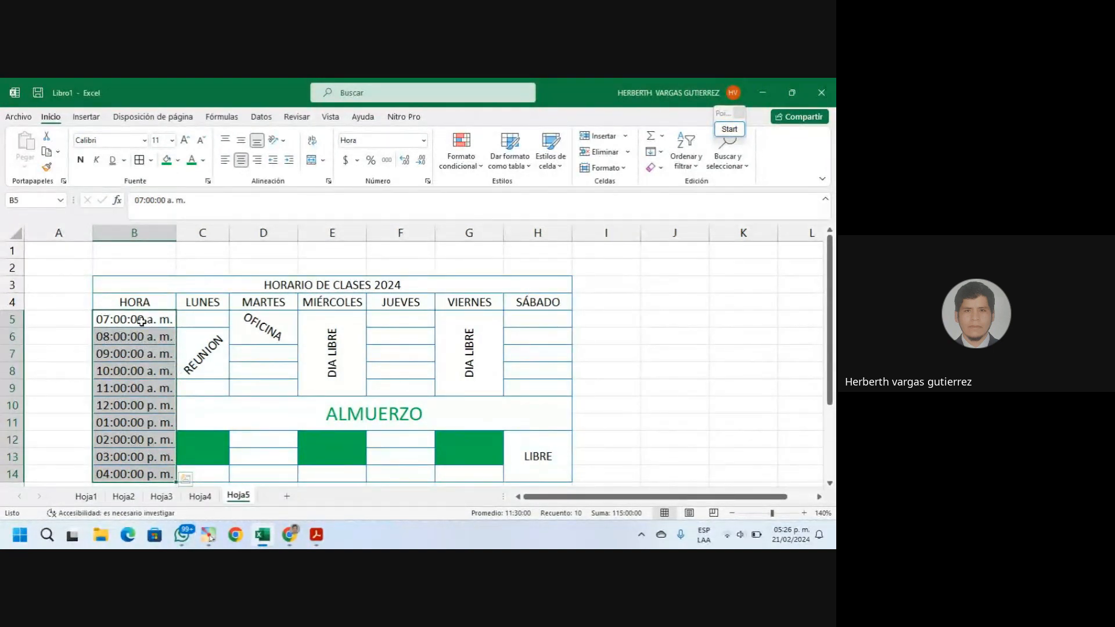
pyautogui.click(423, 143)
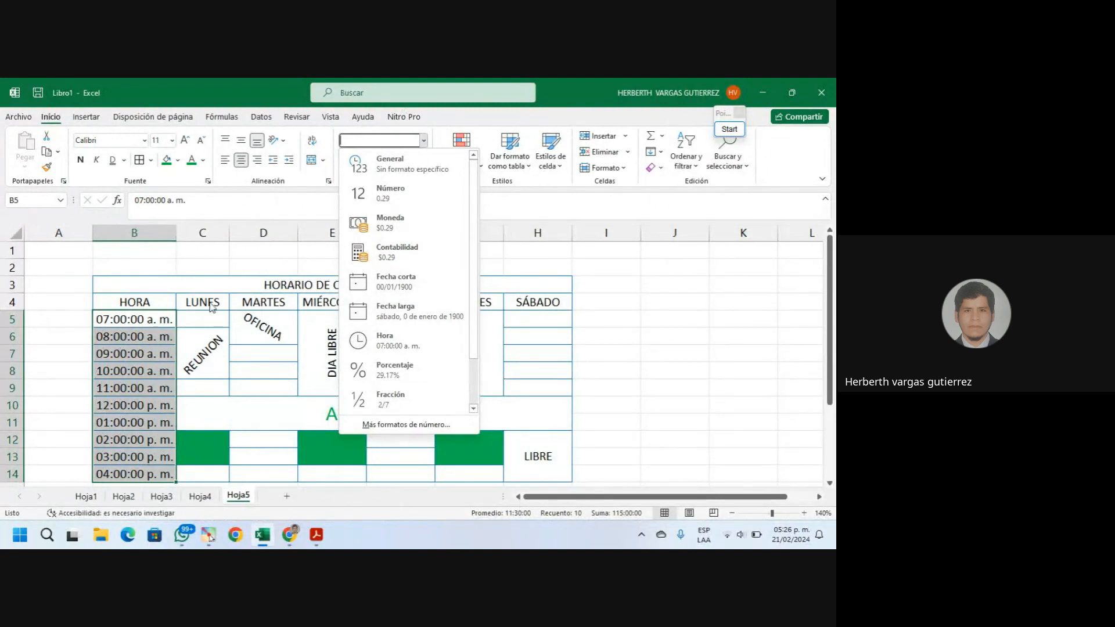
pyautogui.click(162, 324)
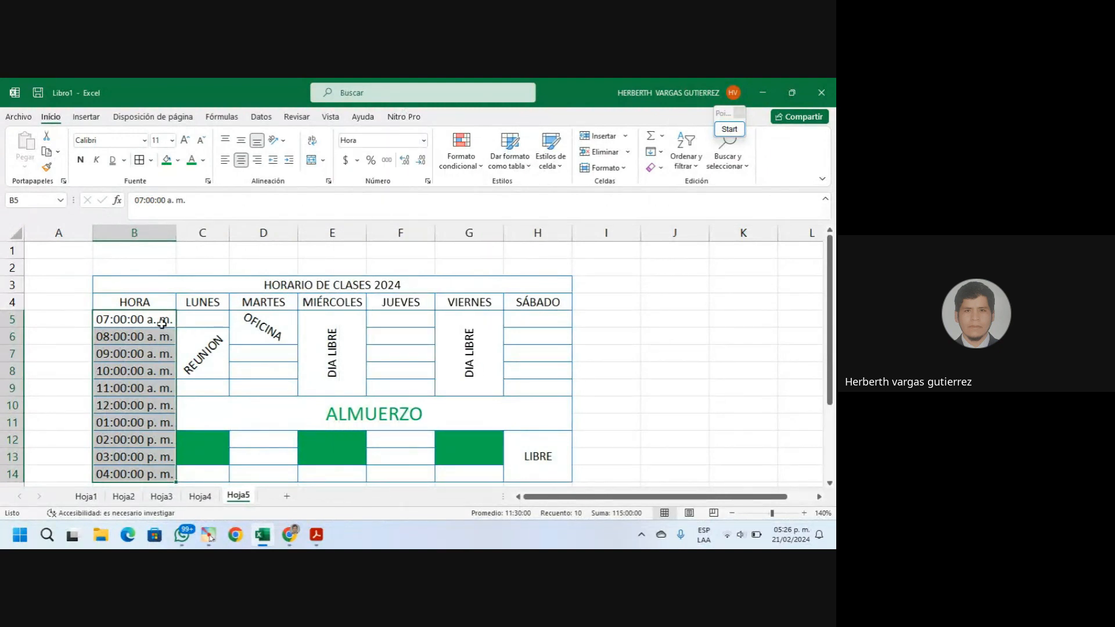
# Undo the column B autofit and the Hora format on the schedule hours, and deselect them
pyautogui.hotkey('ctrl', 'z')
pyautogui.hotkey('ctrl', 'z')
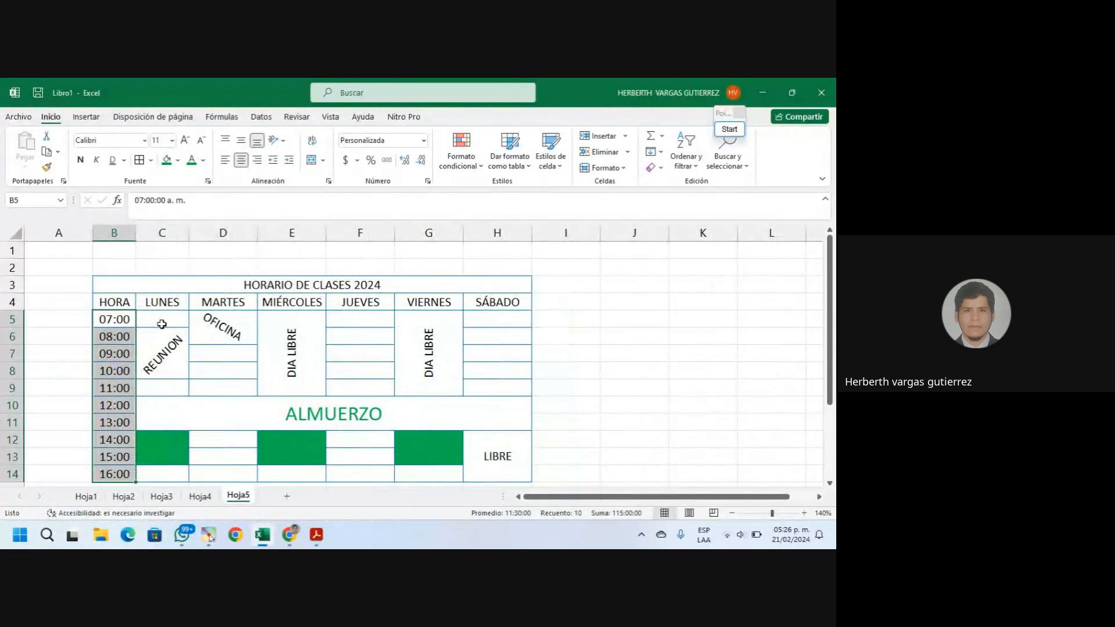
pyautogui.click(581, 283)
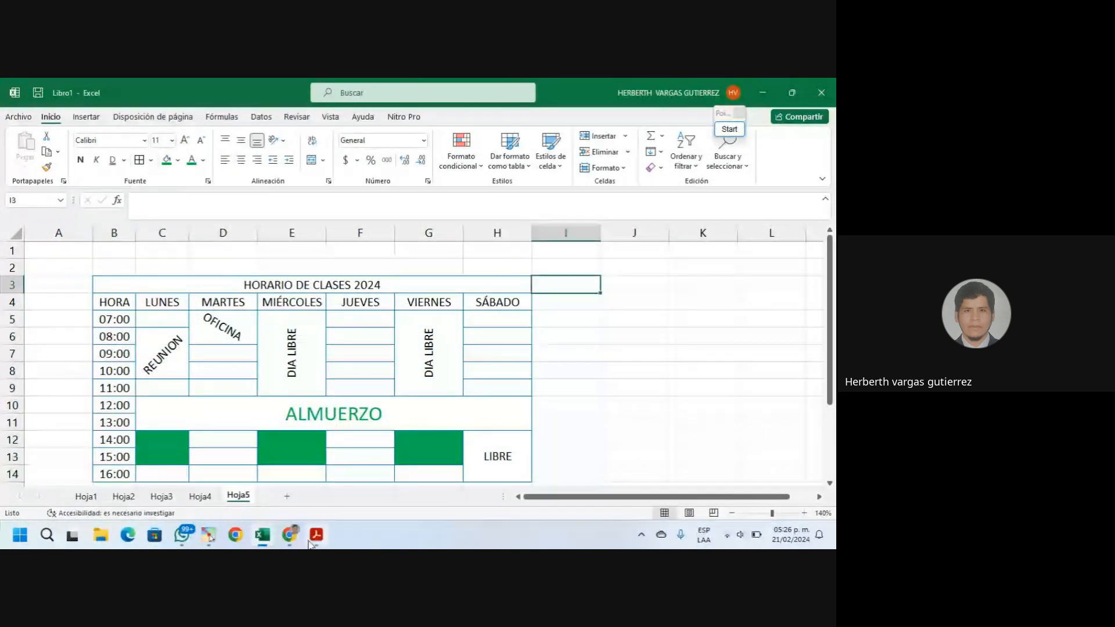
pyautogui.moveTo(289, 535)
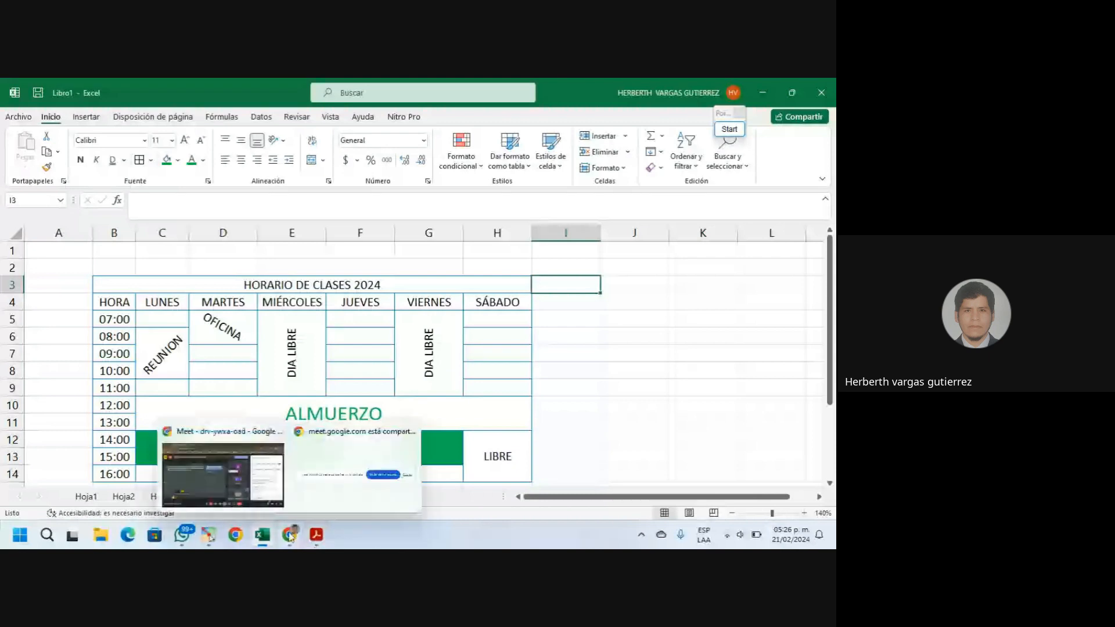
# Switch to the Google Meet call, review the chat questions about the table's line colour, borders and format copying, and return to Excel
pyautogui.click(273, 502)
pyautogui.scroll(1, 699, 375)
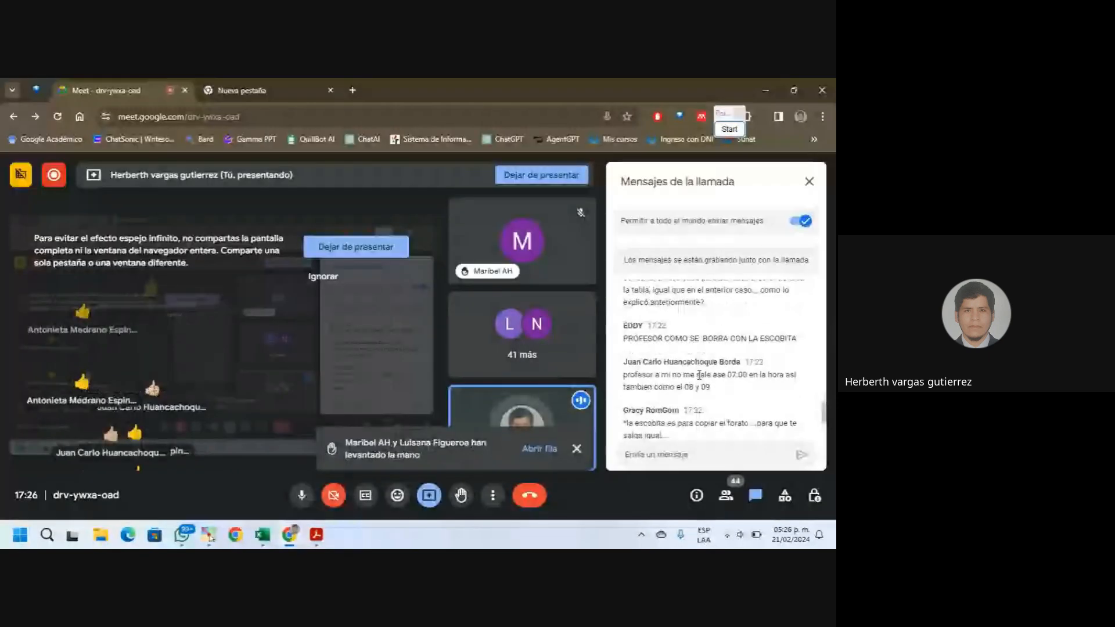
pyautogui.scroll(3, 699, 375)
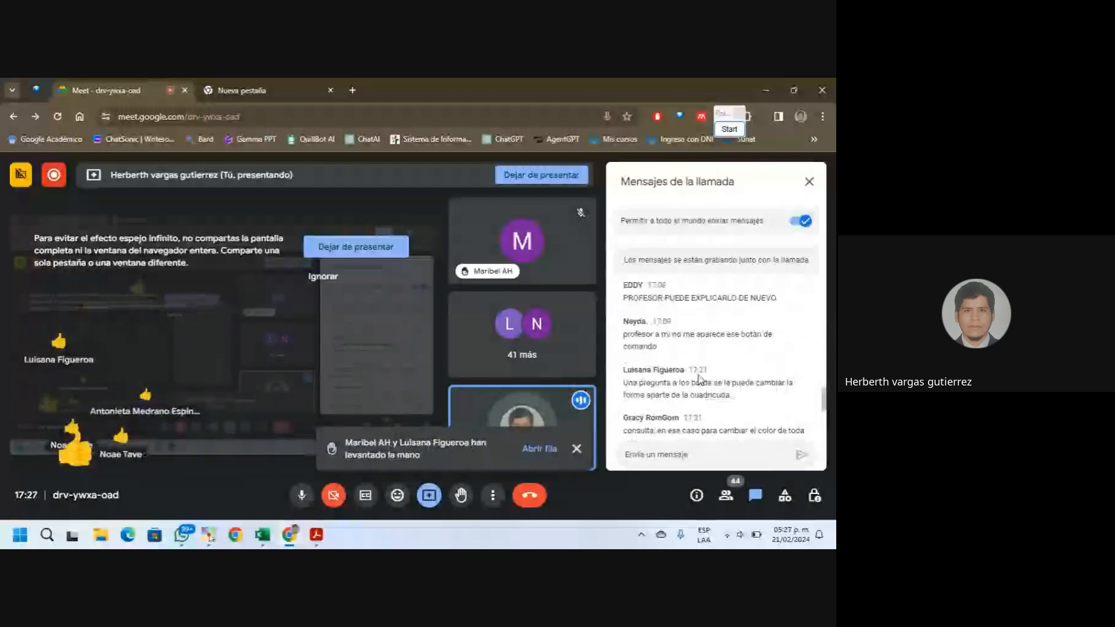
pyautogui.scroll(-2, 700, 378)
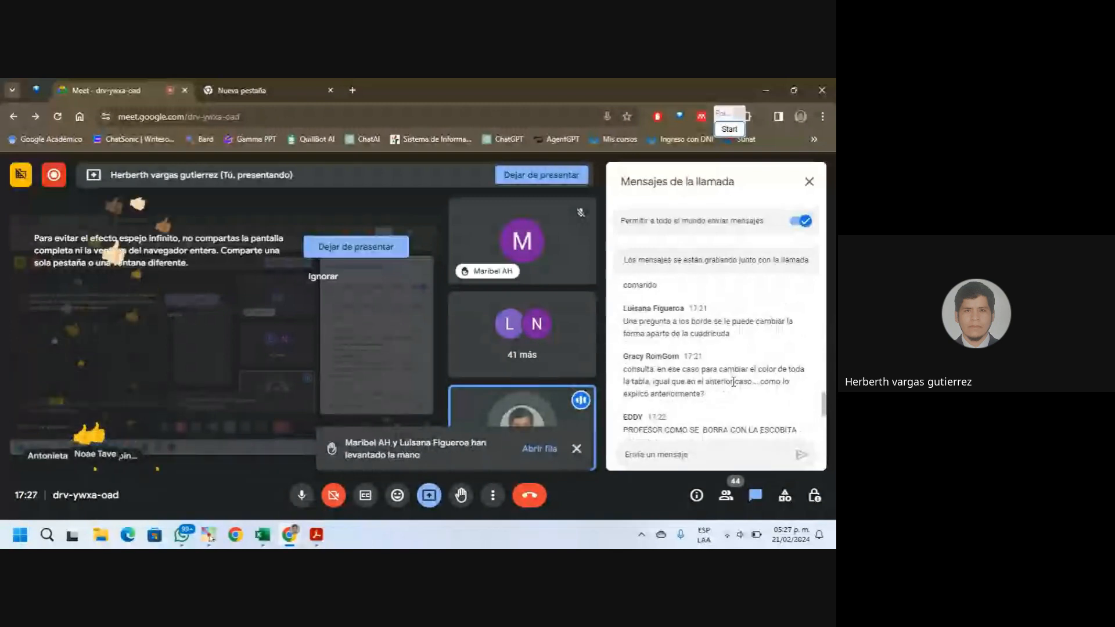
pyautogui.scroll(-2, 734, 381)
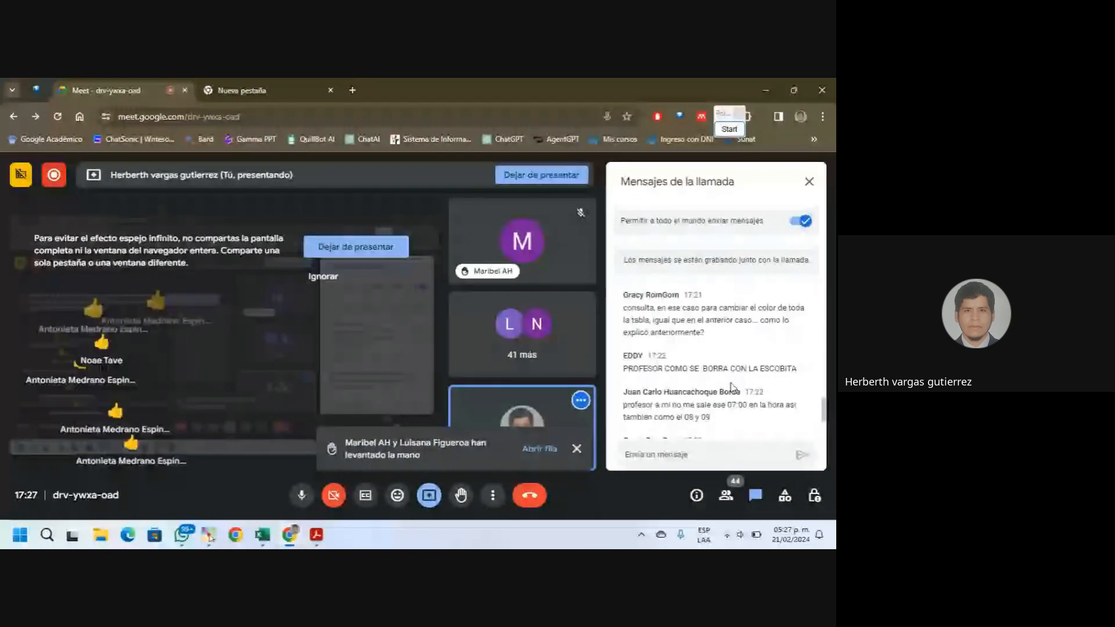
pyautogui.scroll(-4, 733, 387)
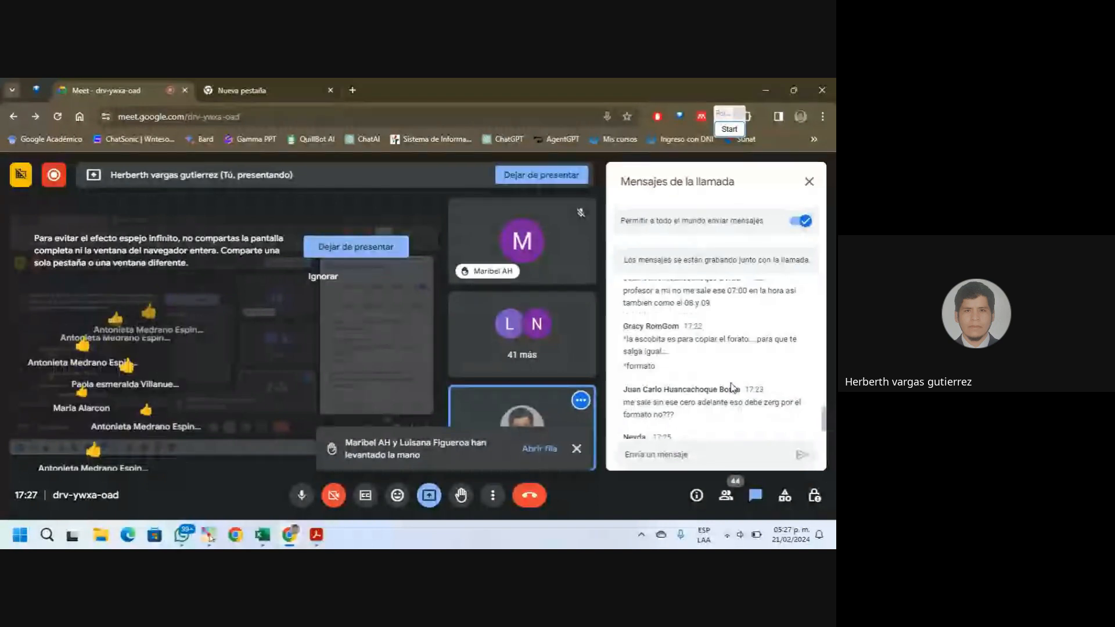
pyautogui.scroll(2, 732, 387)
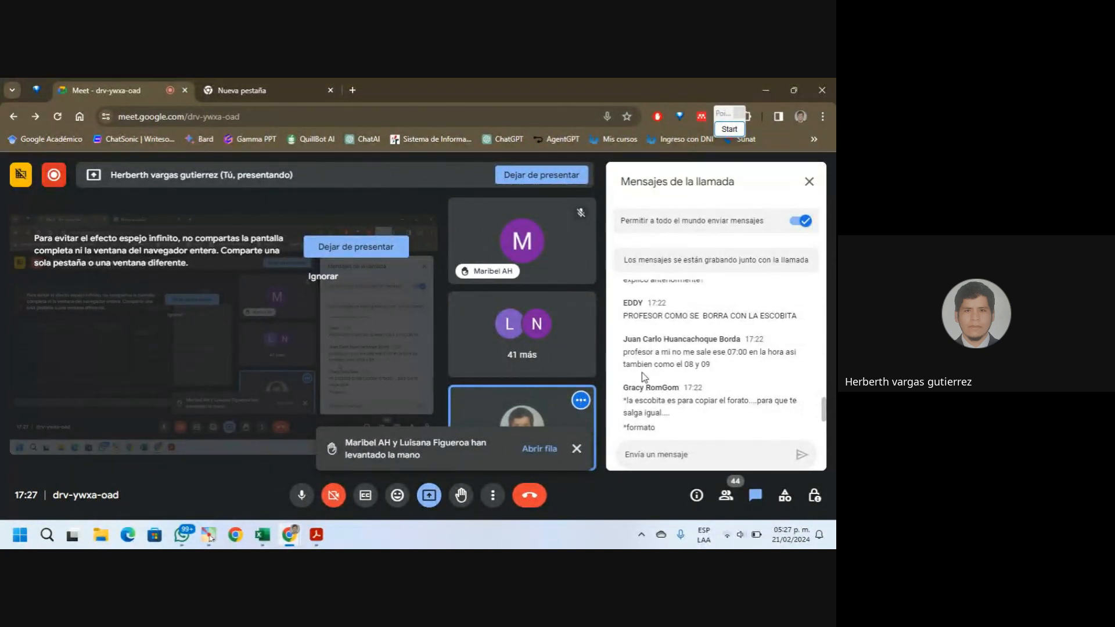
pyautogui.scroll(-1, 636, 367)
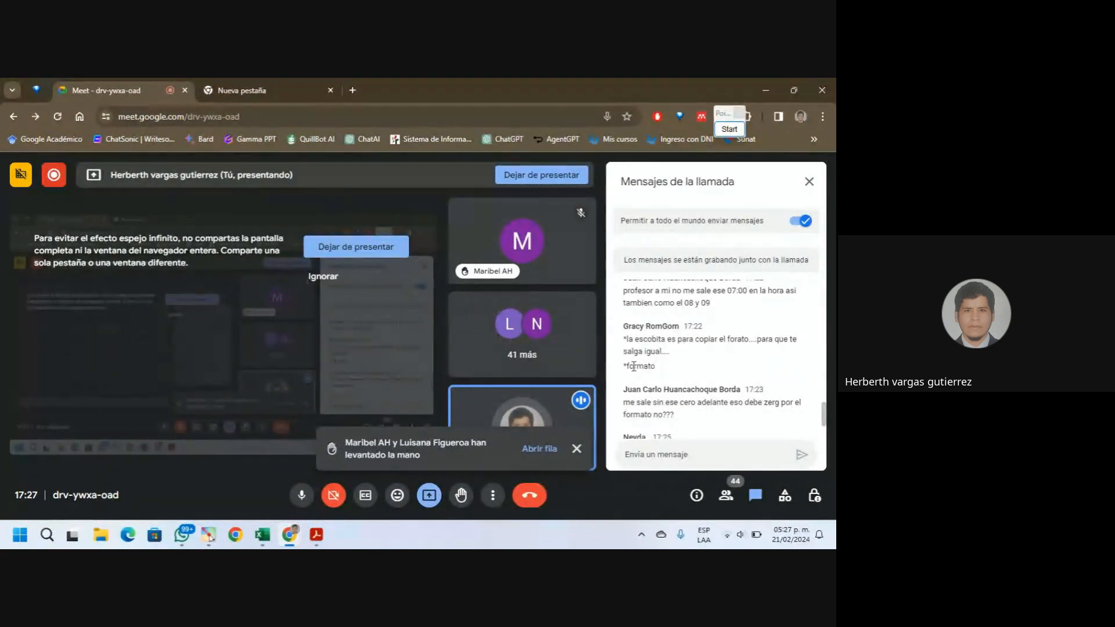
pyautogui.scroll(-2, 656, 372)
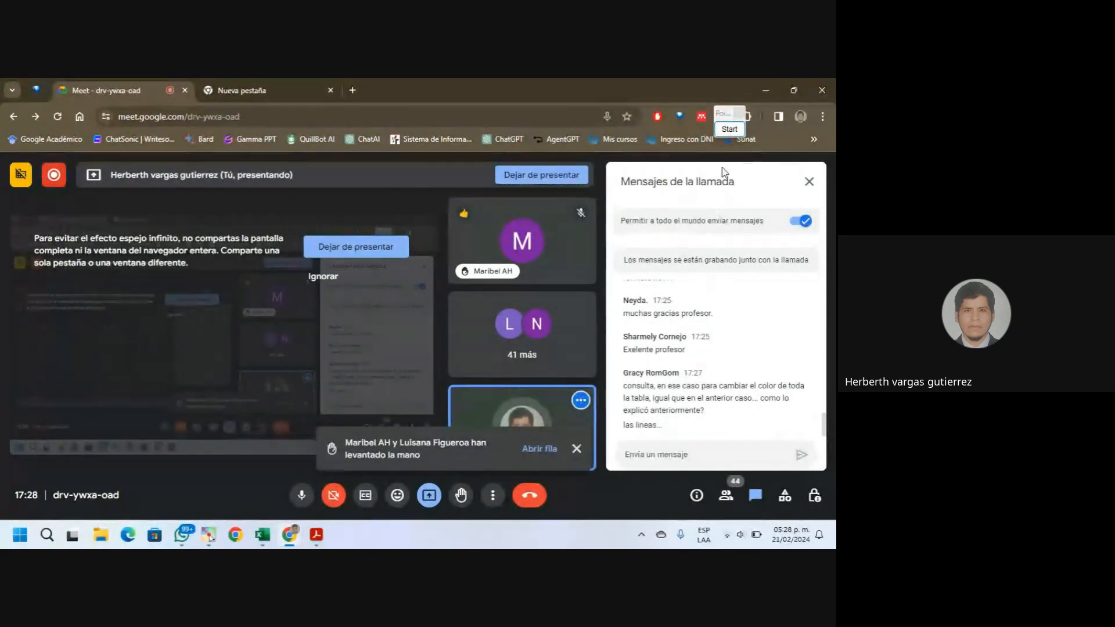
pyautogui.hotkey('alt', 'Tab')
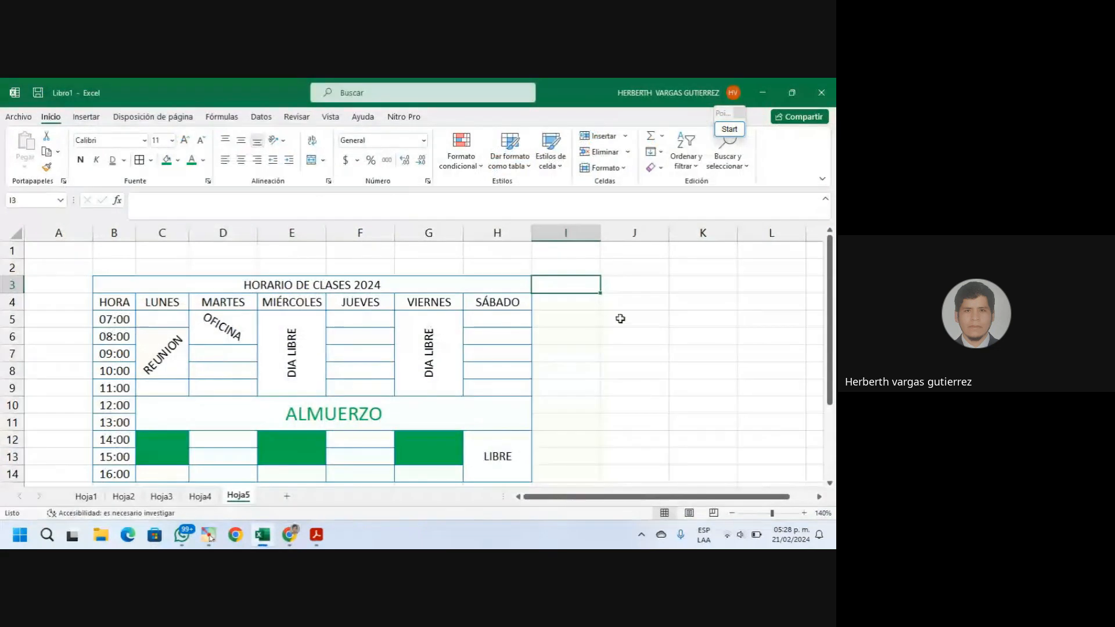
# Go over the differently formatted schedule cells, including the title, day headings, rotated texts, ALMUERZO band and green blocks
pyautogui.click(618, 319)
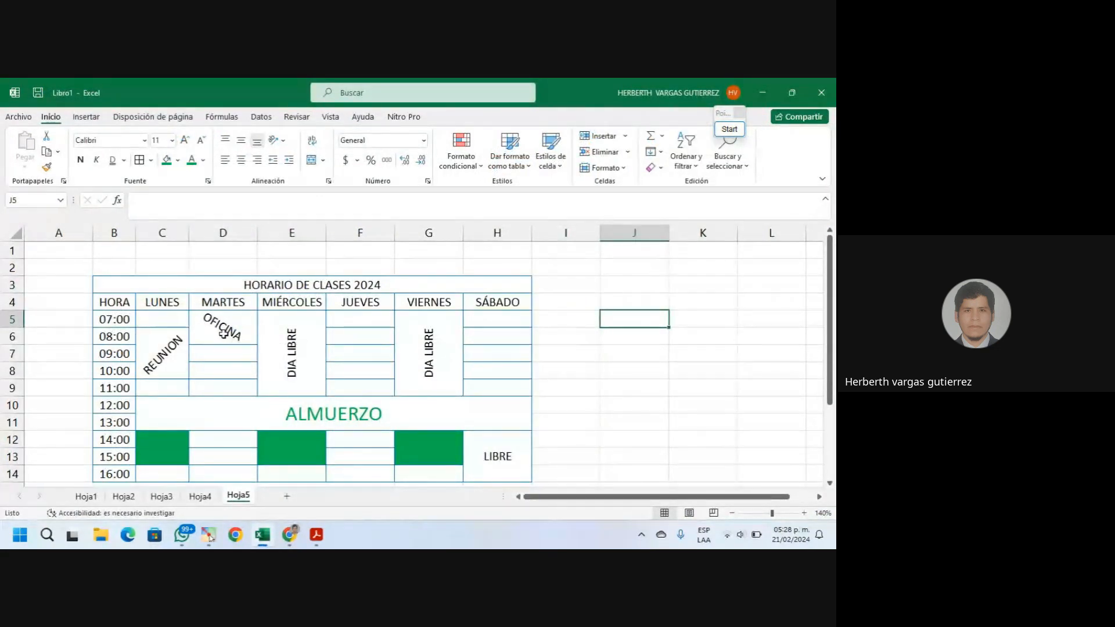
pyautogui.click(162, 303)
pyautogui.click(166, 332)
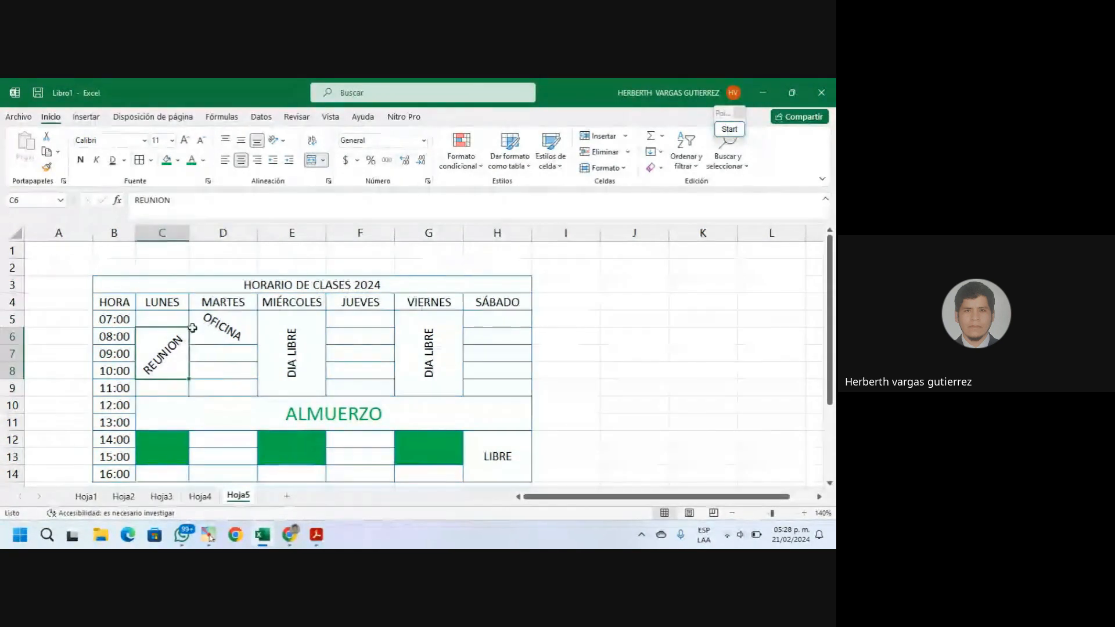
pyautogui.click(232, 346)
pyautogui.click(289, 341)
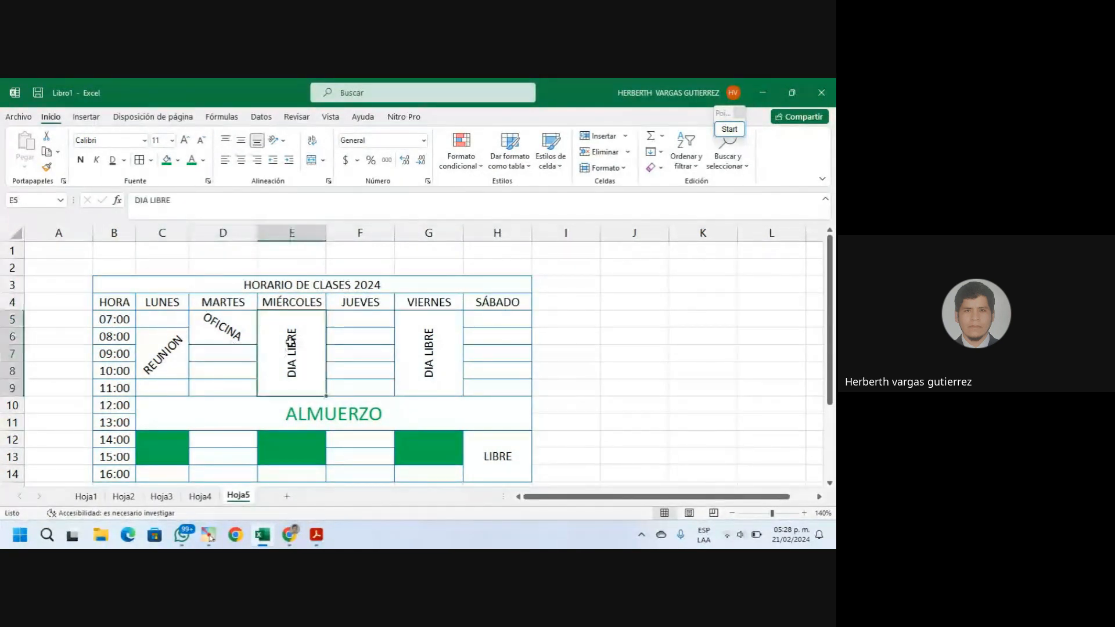
pyautogui.click(305, 297)
pyautogui.click(314, 286)
pyautogui.click(437, 315)
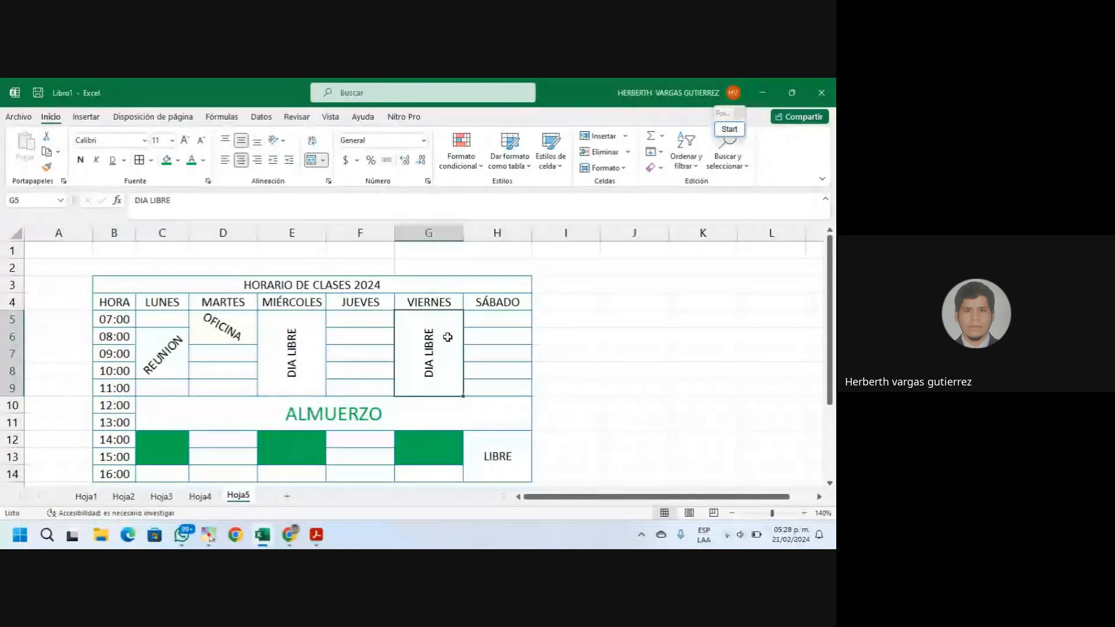
pyautogui.click(437, 303)
pyautogui.click(365, 410)
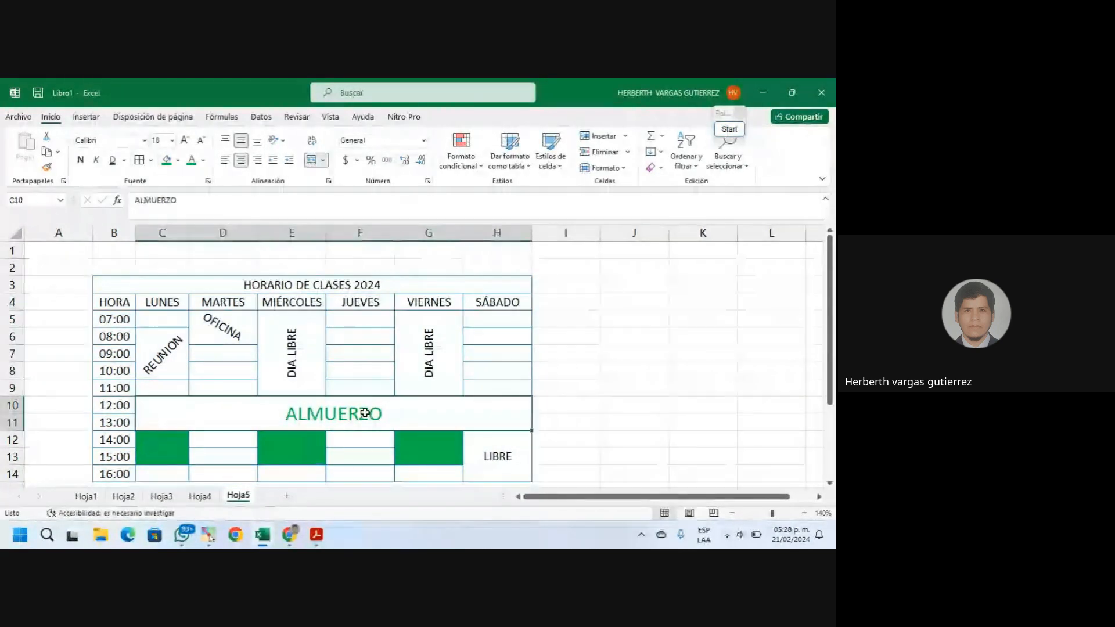
pyautogui.click(440, 443)
pyautogui.click(284, 457)
pyautogui.click(162, 447)
pyautogui.scroll(-1, 265, 463)
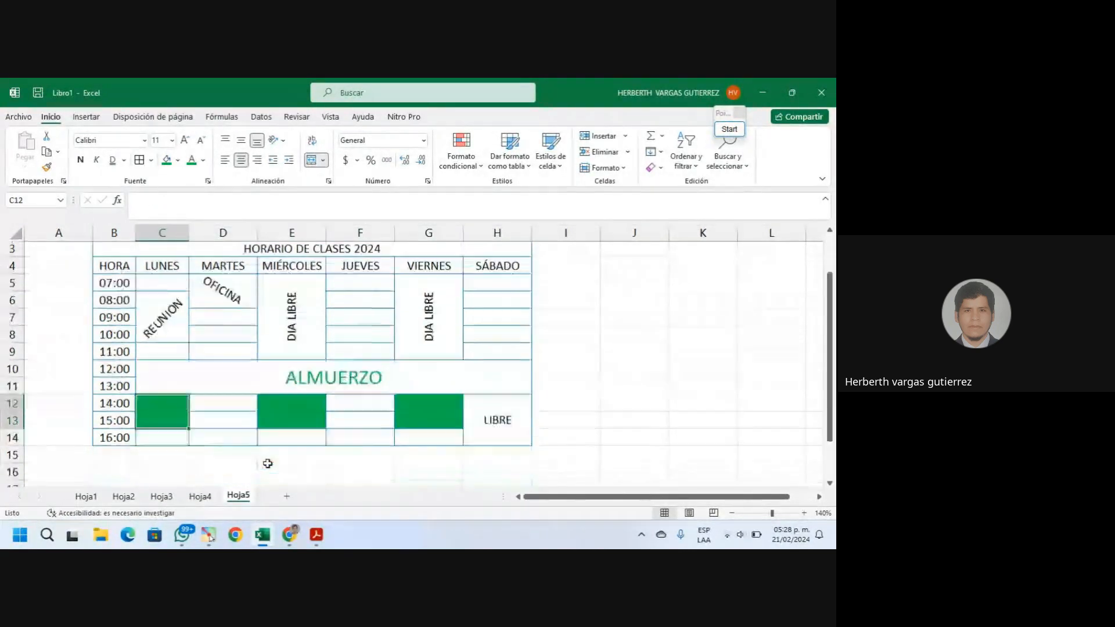
pyautogui.scroll(1, 268, 464)
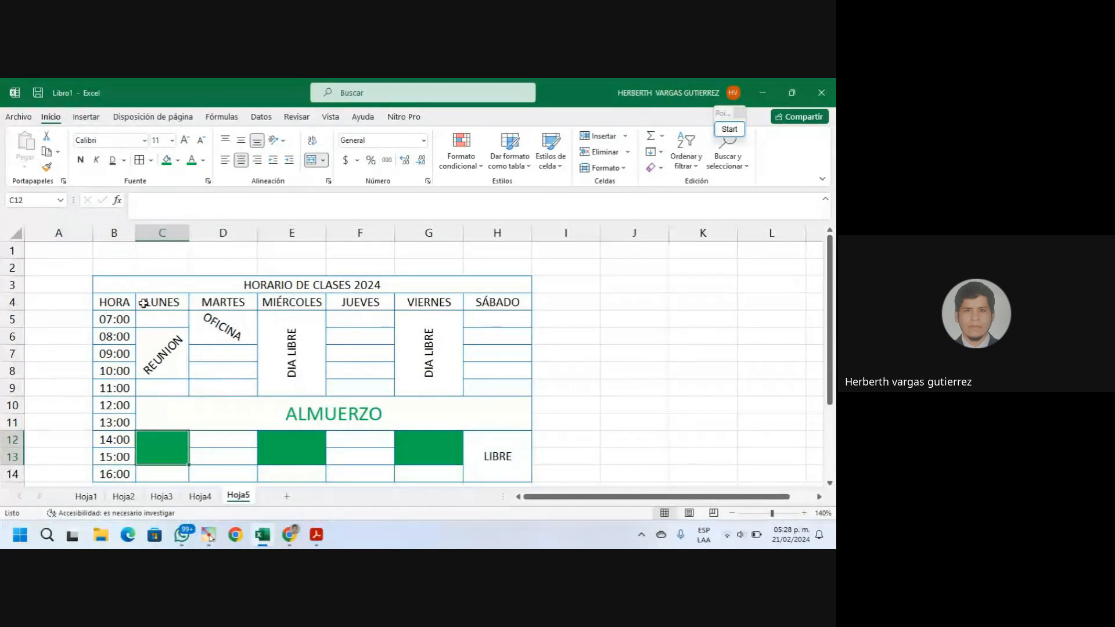
# Copy the formatting of schedule columns B:H onto the blank columns J:P with Format Painter
pyautogui.moveTo(113, 233); pyautogui.dragTo(497, 233)
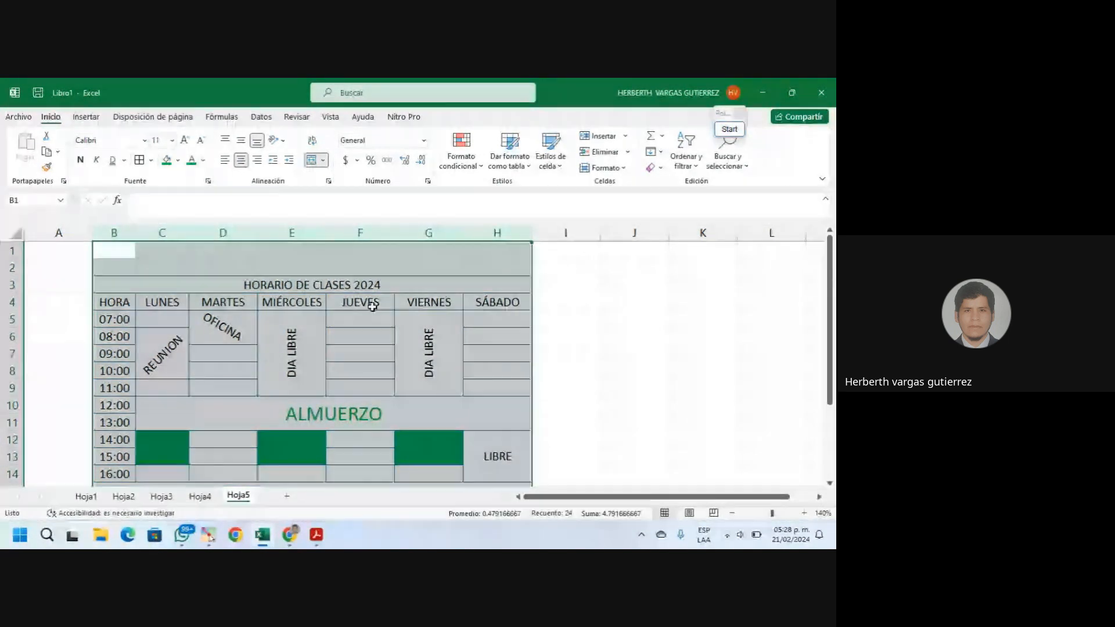
pyautogui.moveTo(595, 503); pyautogui.dragTo(618, 503)
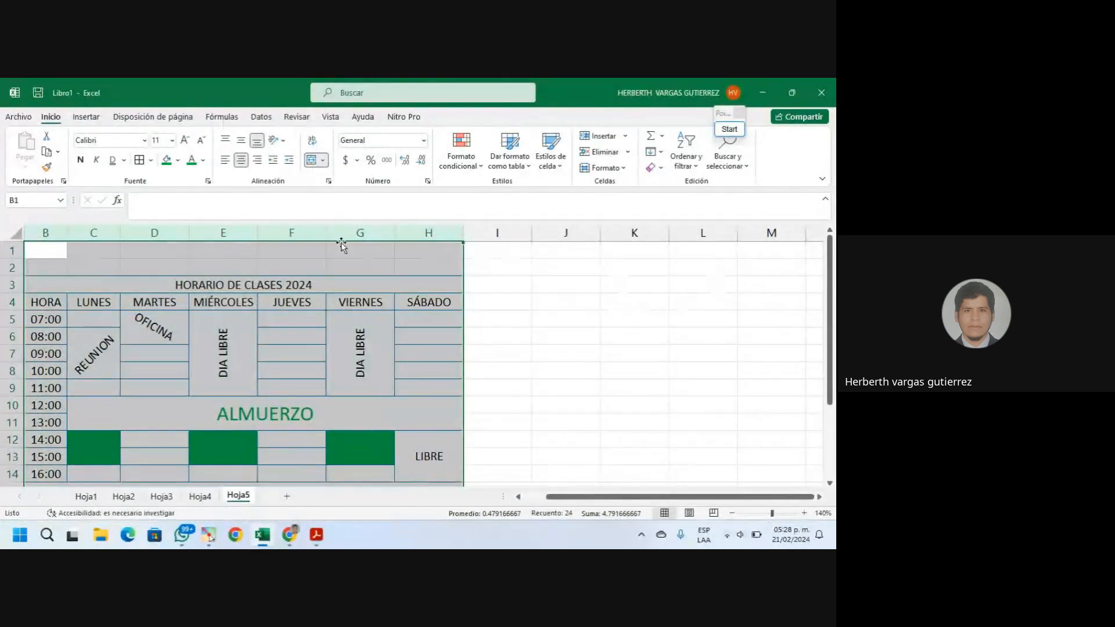
pyautogui.moveTo(429, 233); pyautogui.dragTo(110, 236)
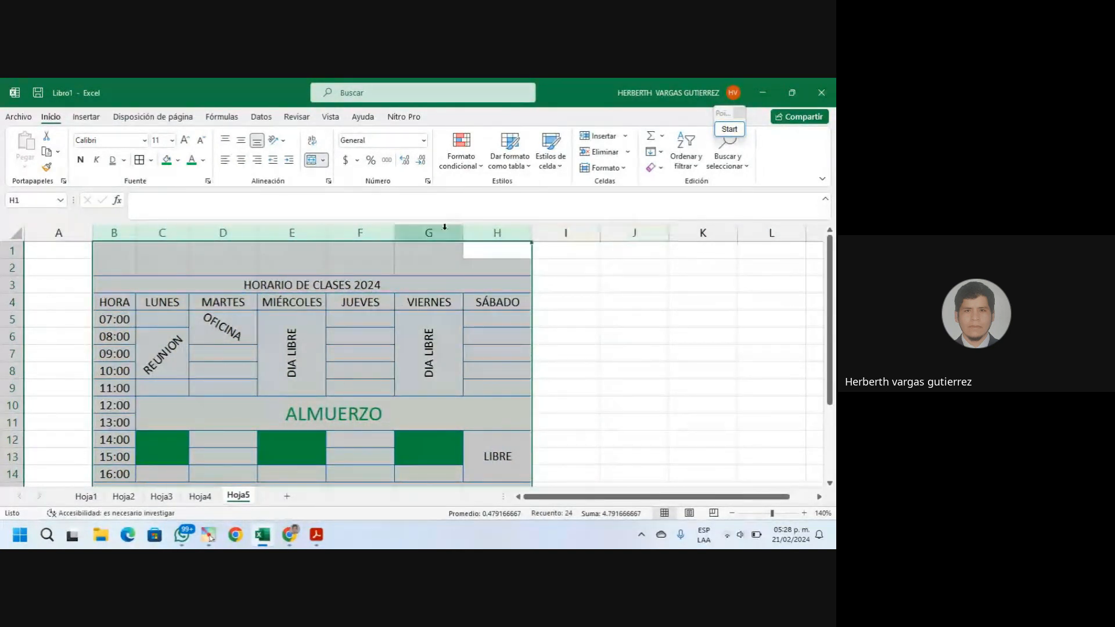
pyautogui.moveTo(114, 233); pyautogui.dragTo(488, 232)
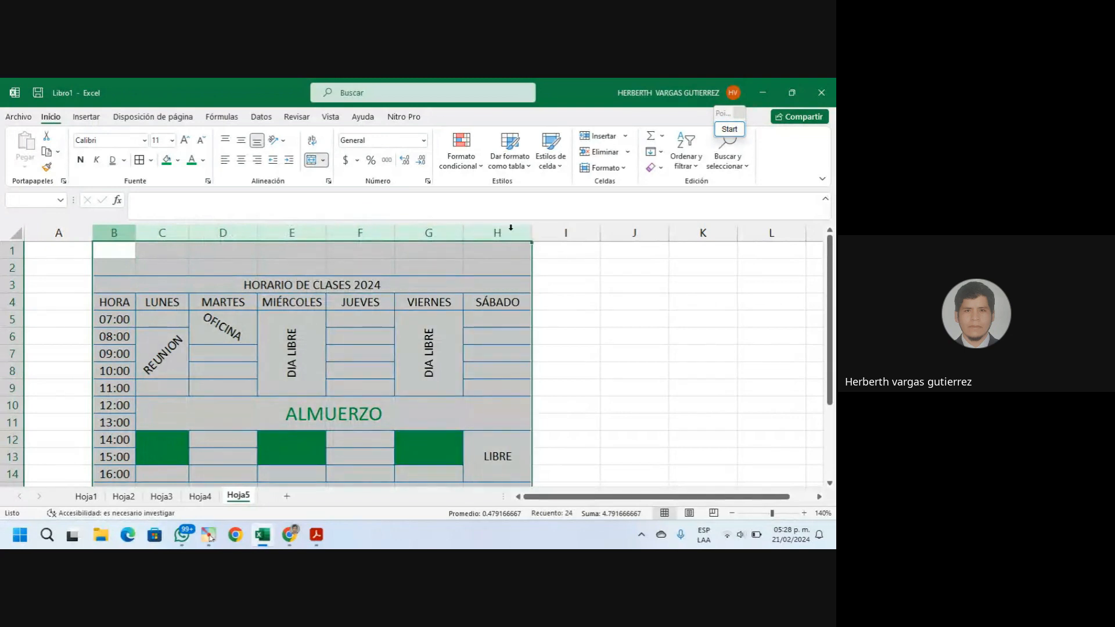
pyautogui.click(47, 167)
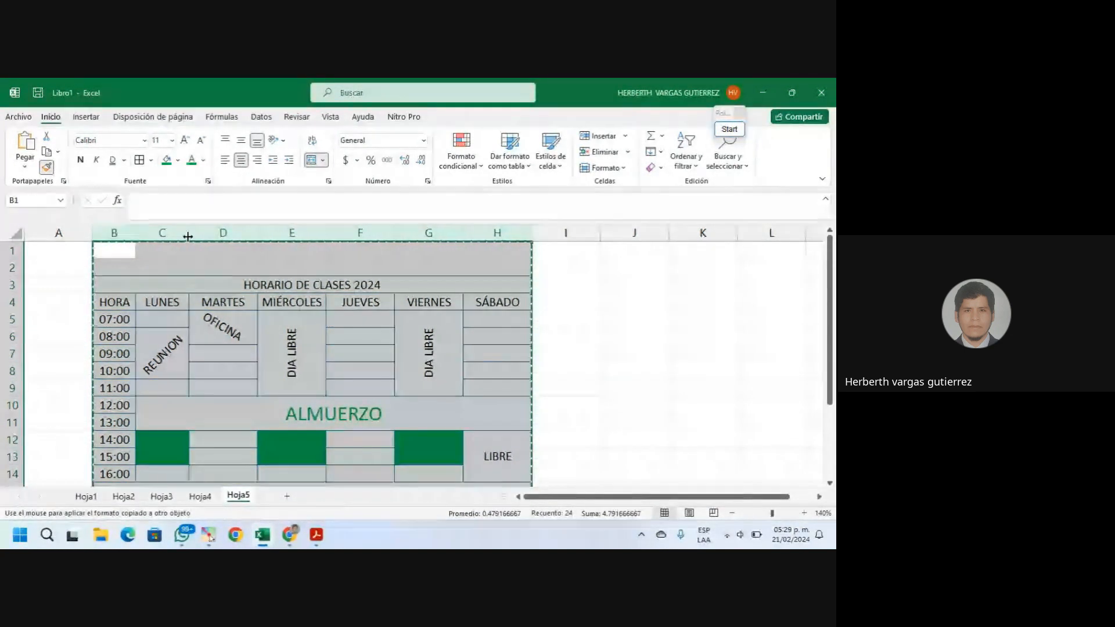
pyautogui.moveTo(620, 233)
pyautogui.mouseDown()
pyautogui.moveTo(796, 234)
pyautogui.moveTo(425, 233)
pyautogui.moveTo(734, 233)
pyautogui.mouseUp()
pyautogui.click(474, 344)
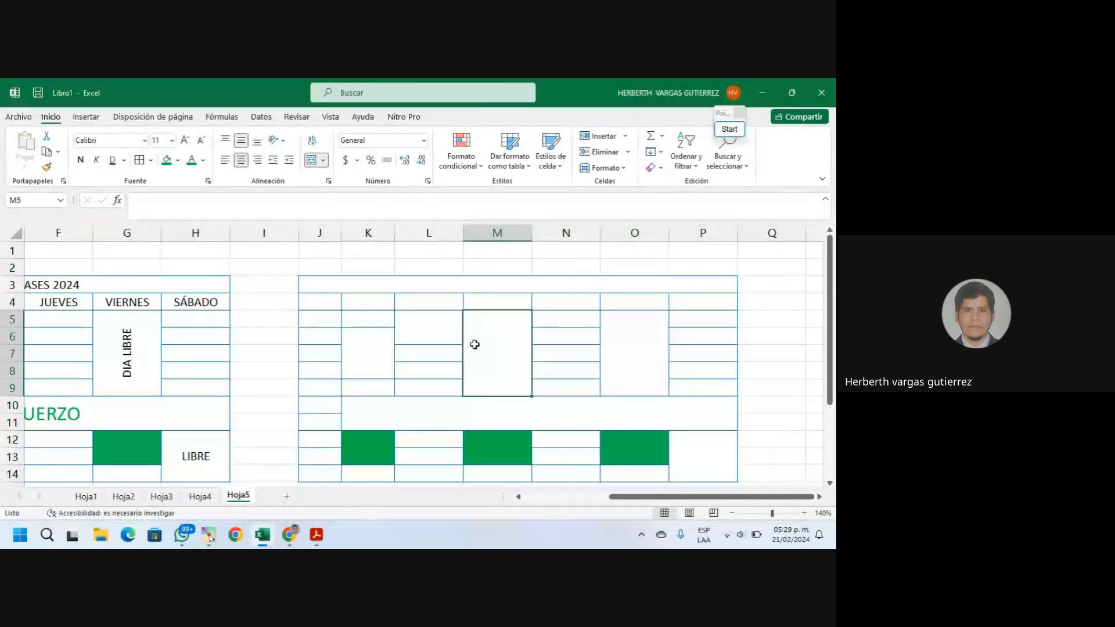
# Compare the copied format in columns J:P with the original schedule and review the Format Painter's description
pyautogui.click(359, 313)
pyautogui.click(318, 283)
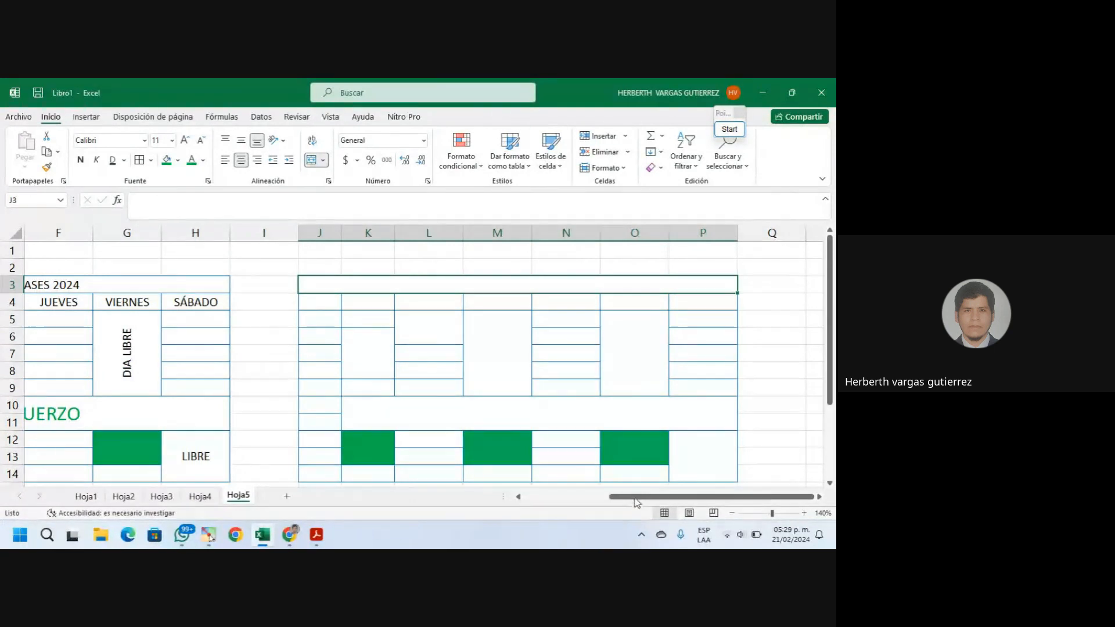
pyautogui.moveTo(635, 498); pyautogui.dragTo(609, 503)
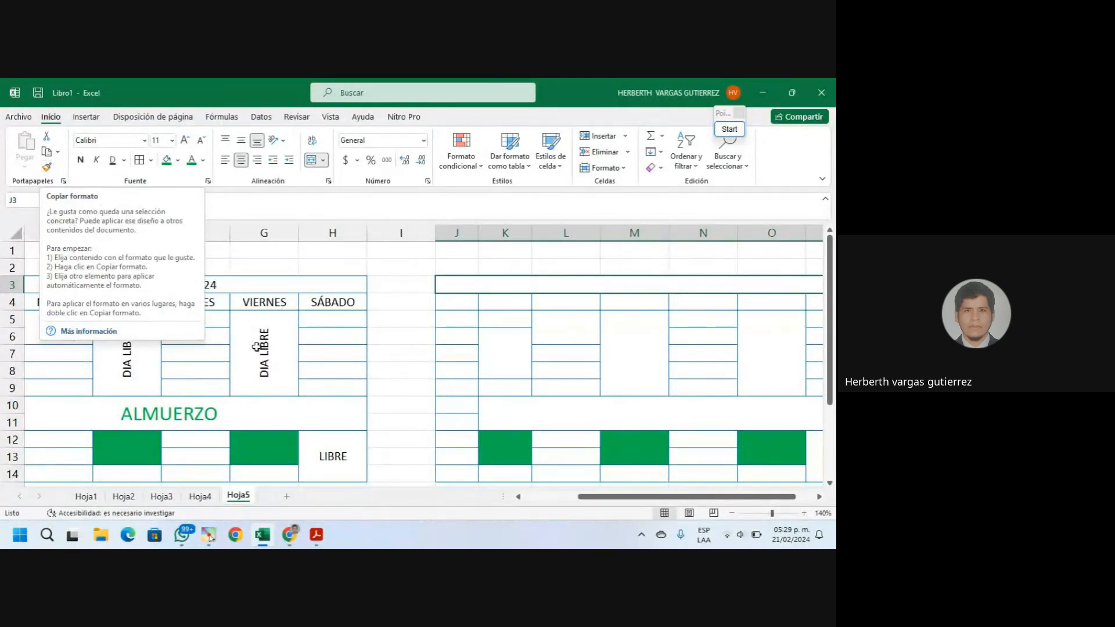
pyautogui.click(325, 356)
pyautogui.click(344, 285)
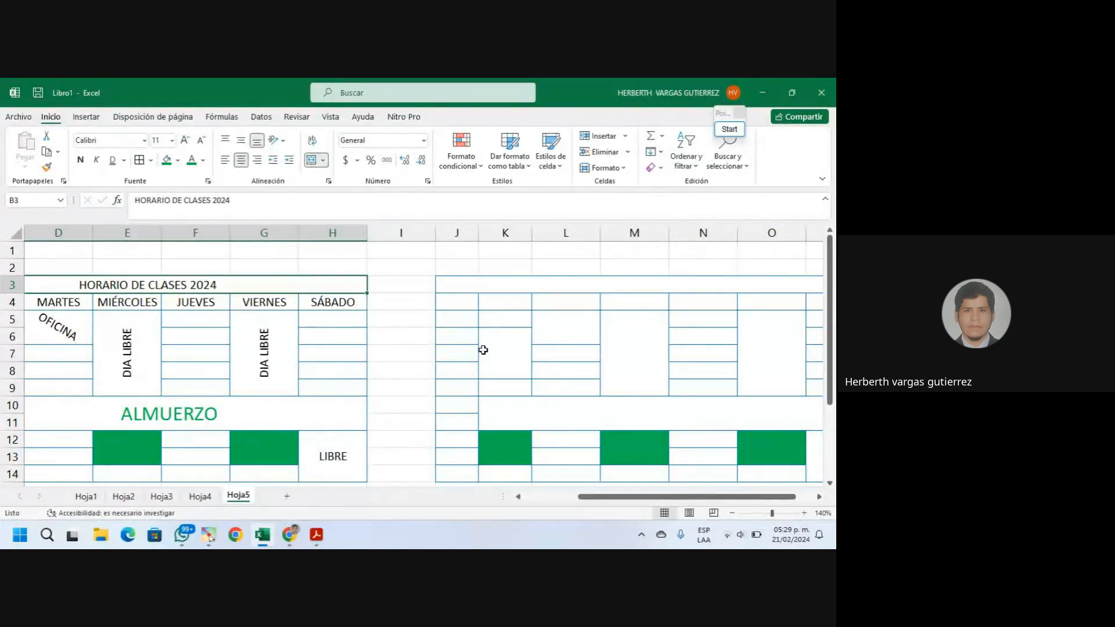
pyautogui.scroll(-1, 556, 436)
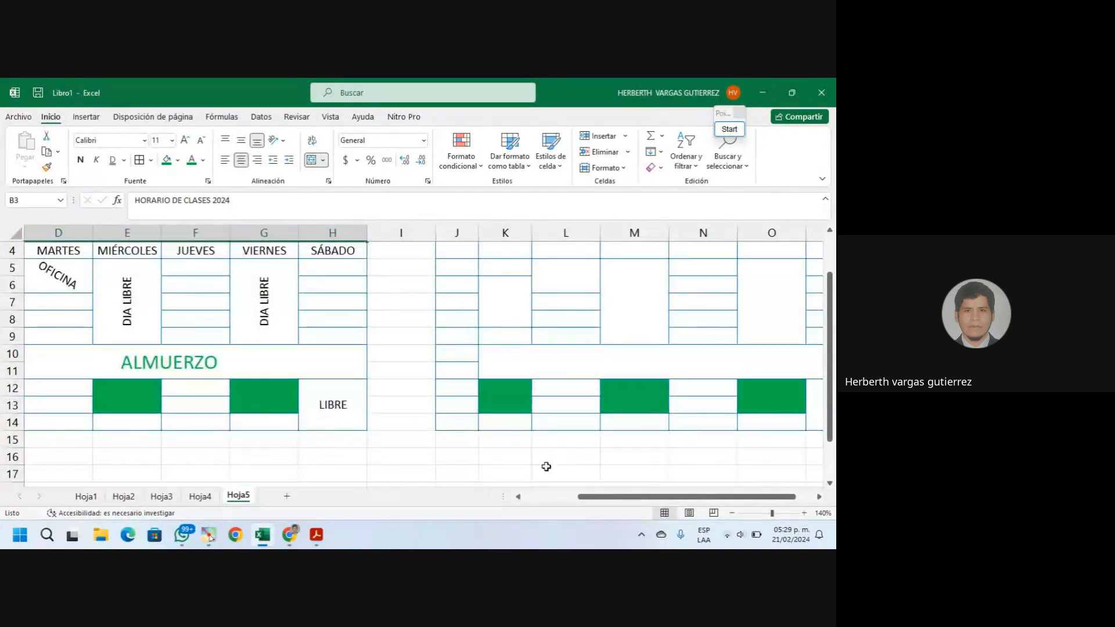
pyautogui.scroll(1, 496, 428)
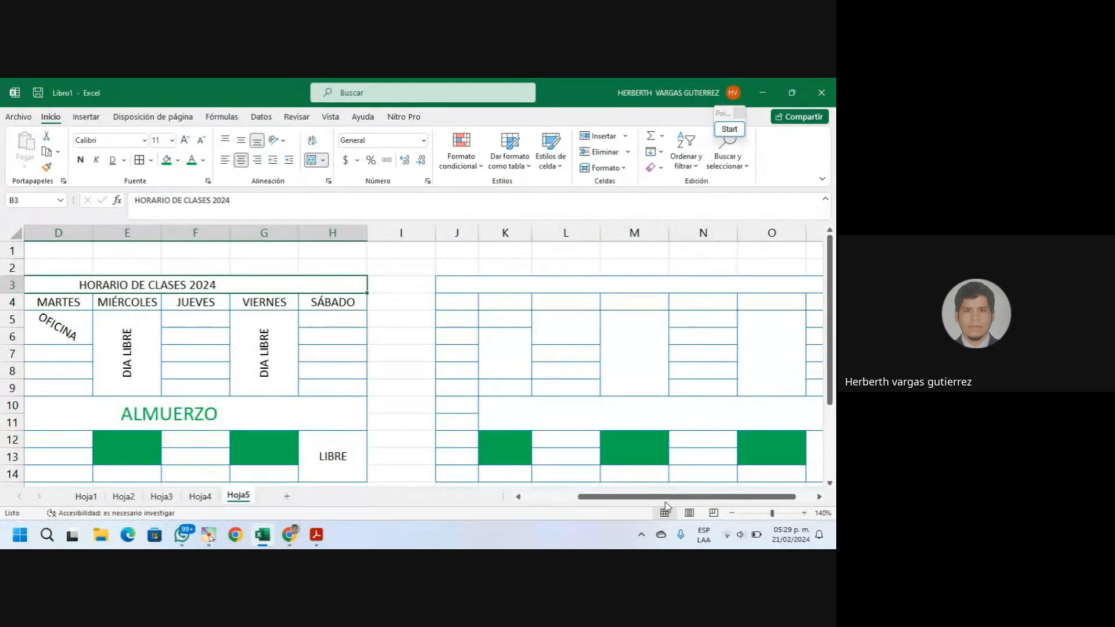
pyautogui.moveTo(676, 498); pyautogui.dragTo(714, 499)
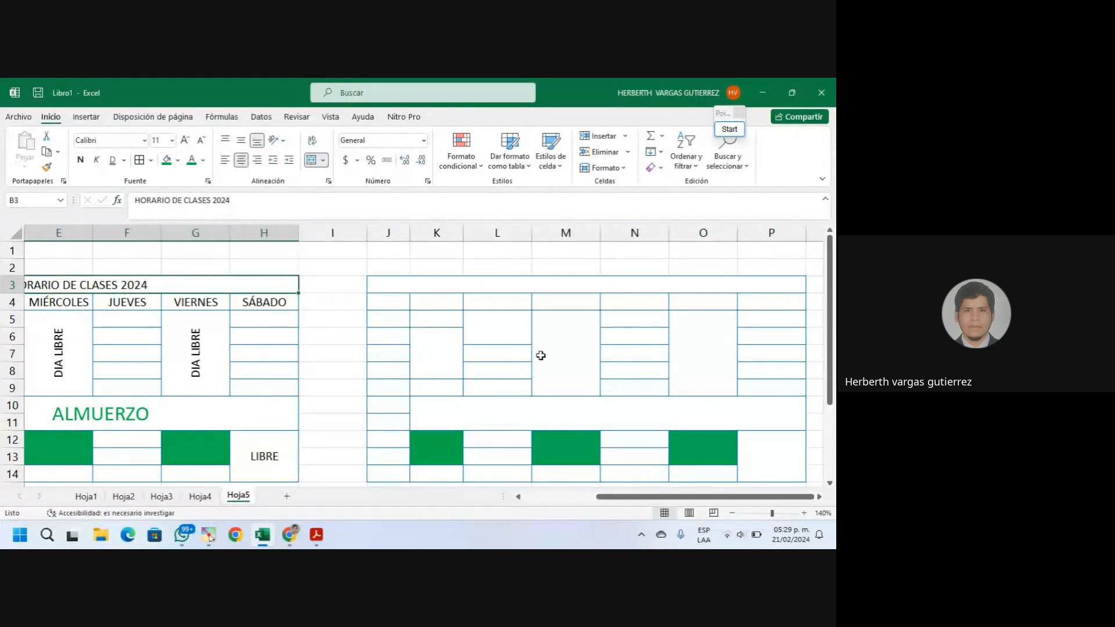
# Switch to the Google Meet call, read the newest chat message about using several borders, and return to Excel
pyautogui.moveTo(285, 535)
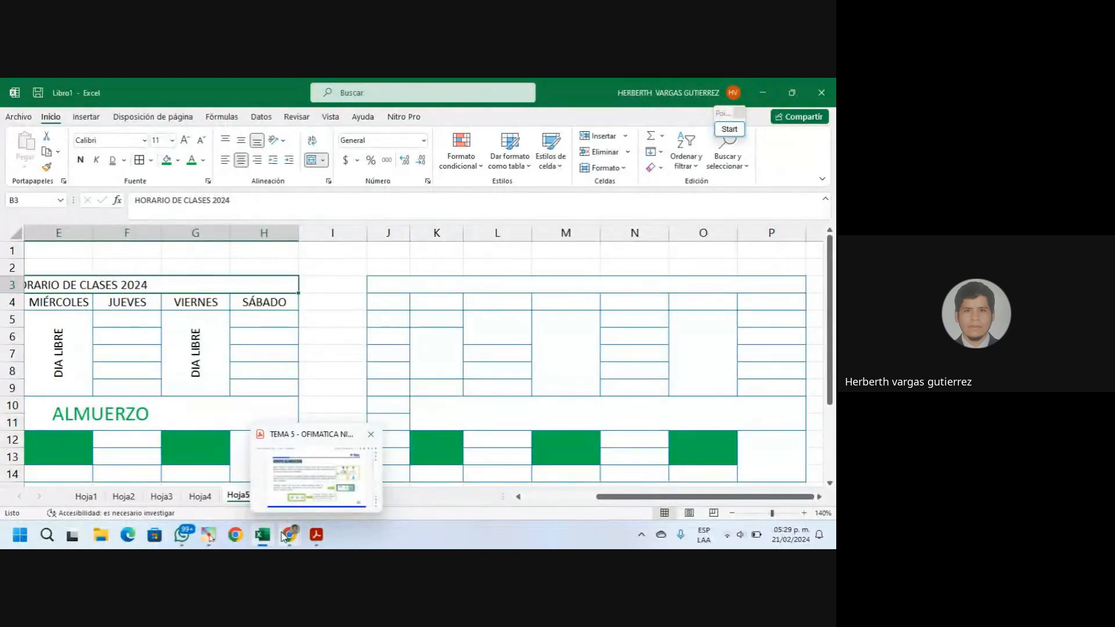
pyautogui.click(249, 470)
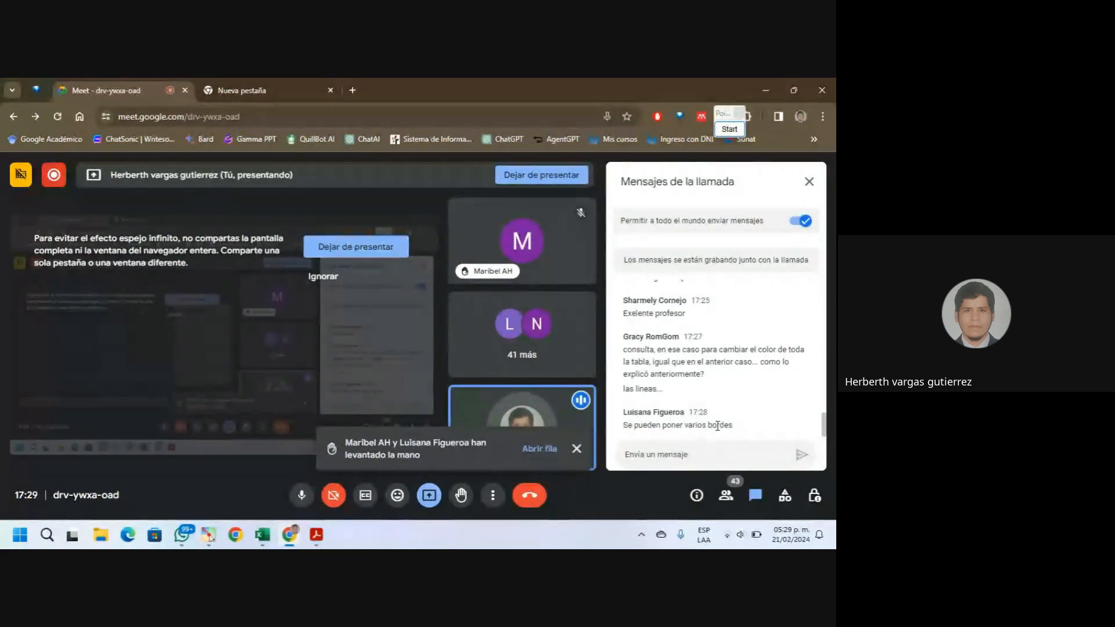
pyautogui.click(764, 91)
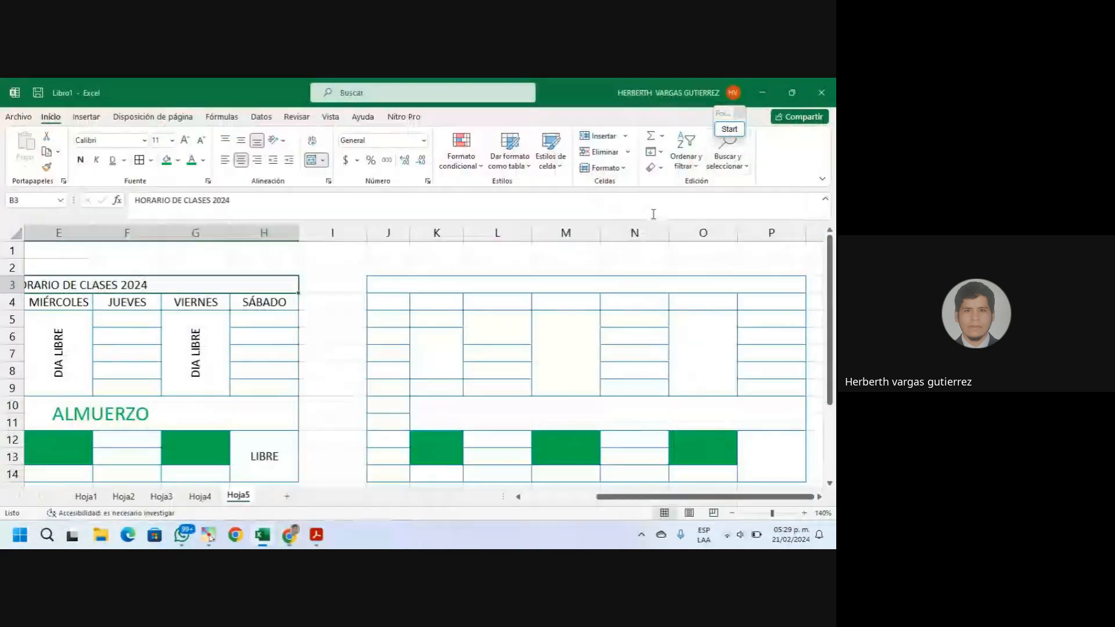
# Examine the border options for column J and the merged title cell J3, then inspect the bordered cells of the copied schedule
pyautogui.moveTo(378, 296); pyautogui.dragTo(377, 472)
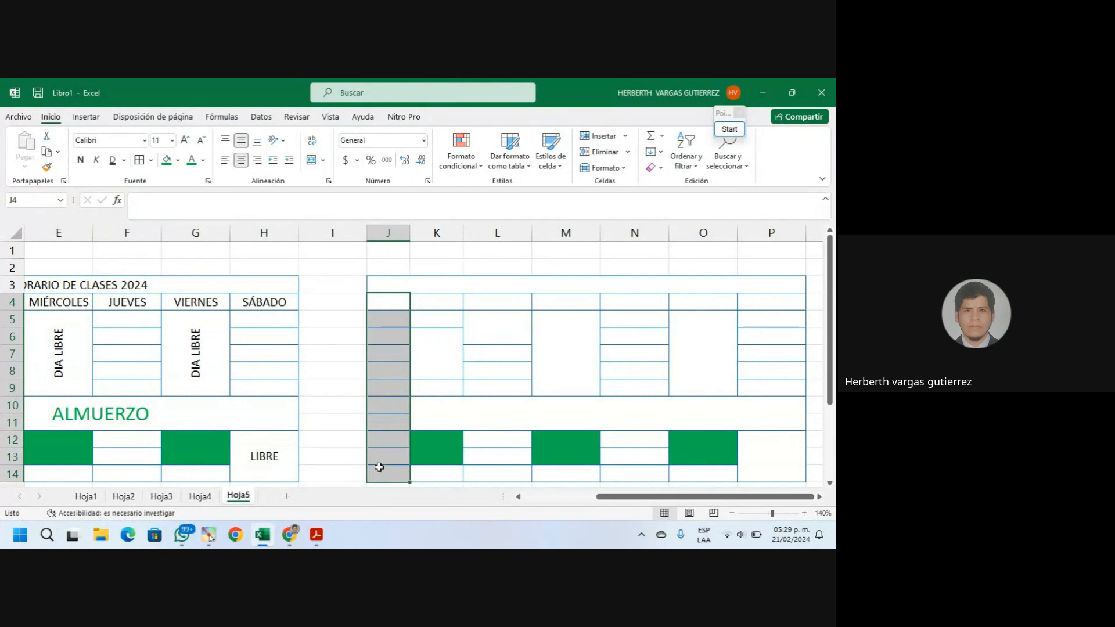
pyautogui.click(151, 161)
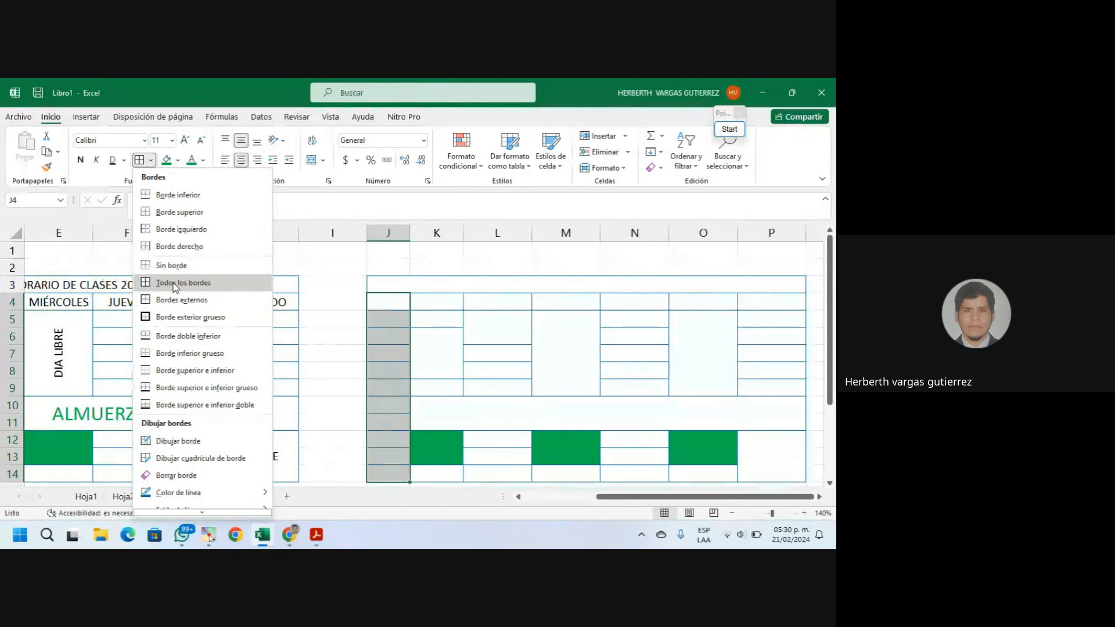
pyautogui.click(433, 311)
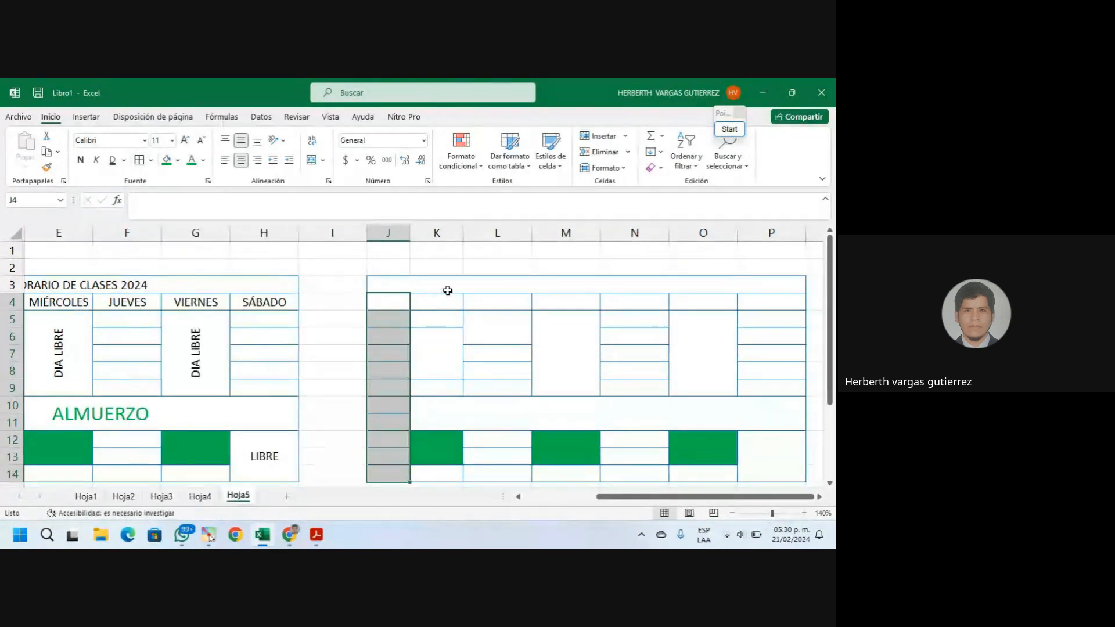
pyautogui.click(436, 288)
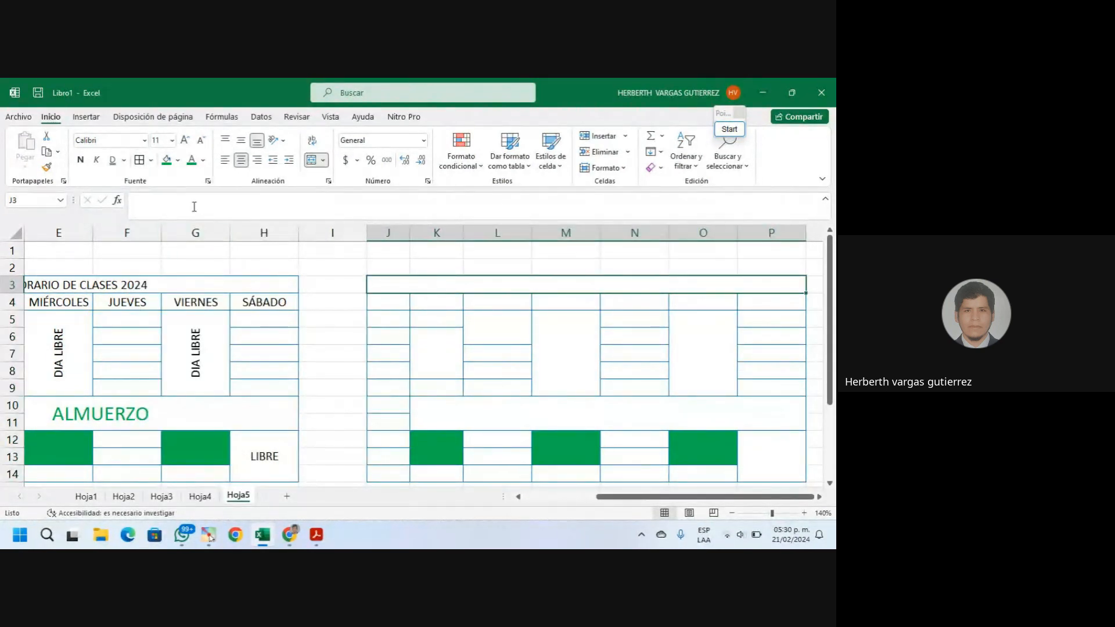
pyautogui.click(151, 161)
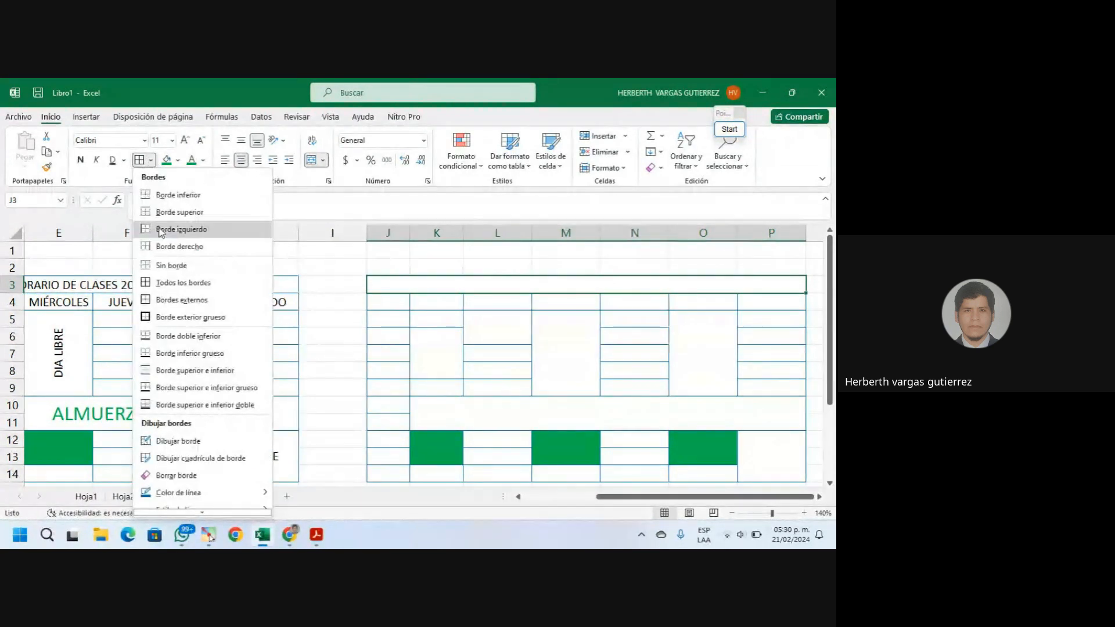
pyautogui.click(517, 316)
pyautogui.click(554, 343)
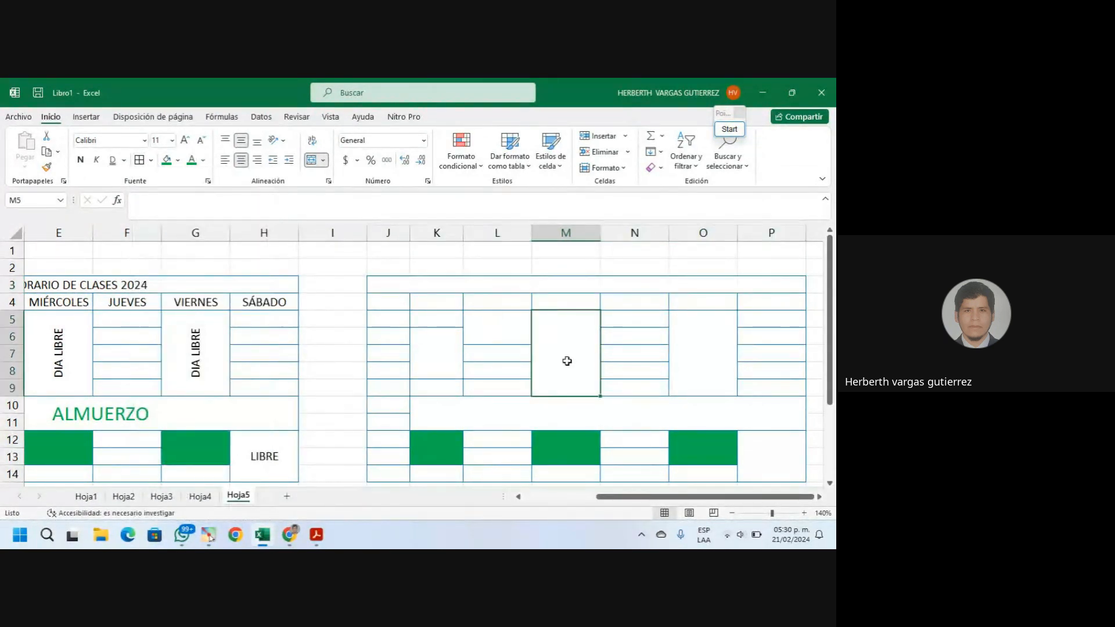
pyautogui.click(481, 375)
pyautogui.click(497, 461)
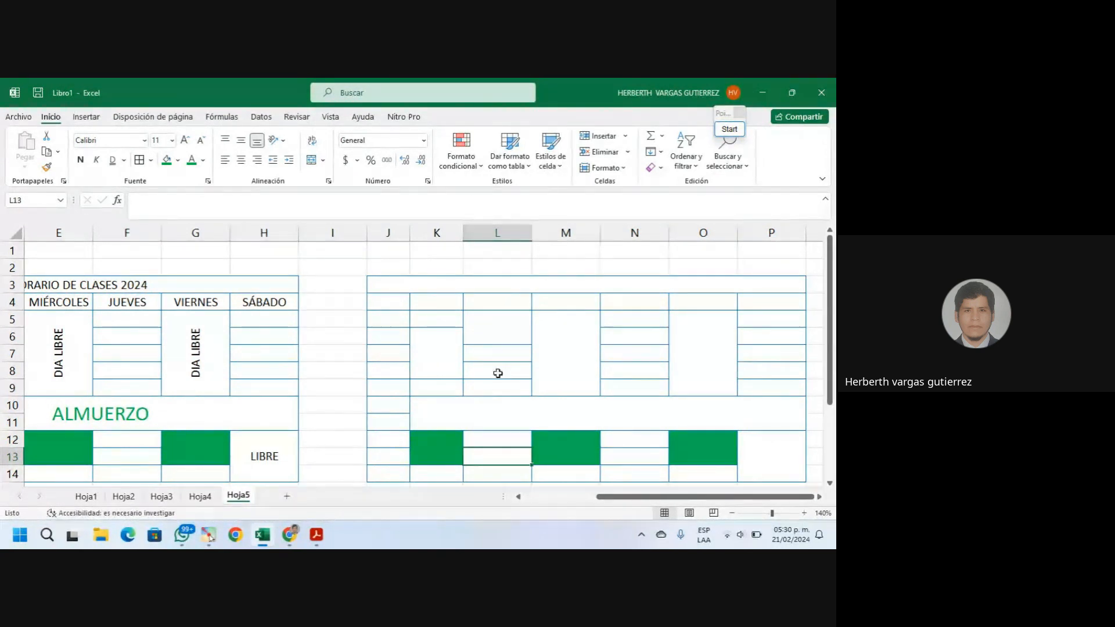
pyautogui.click(398, 281)
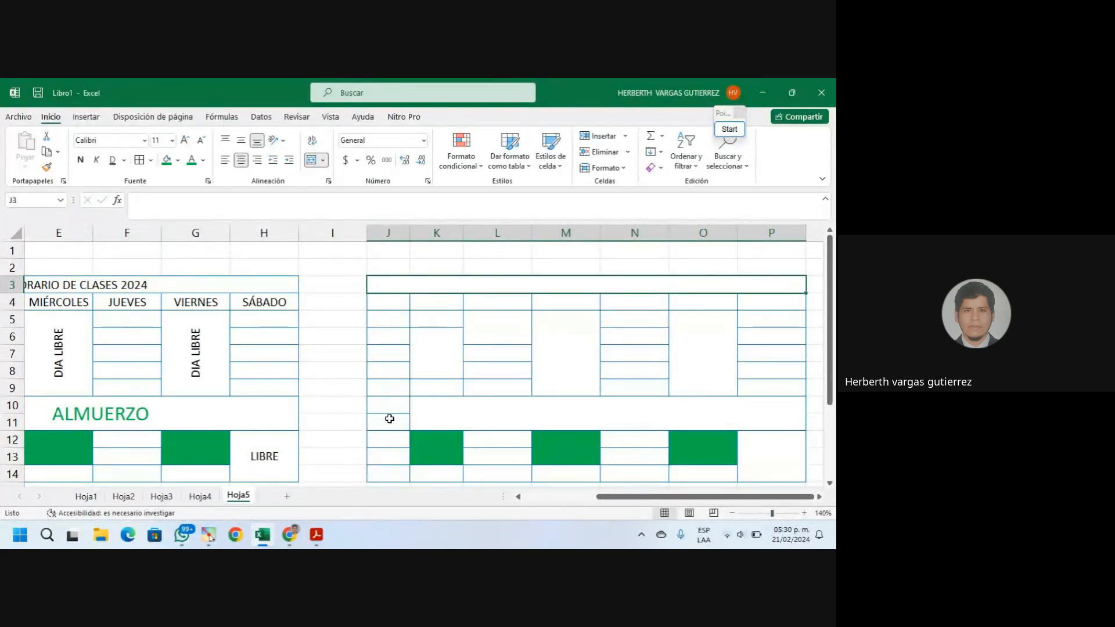
# Switch to the Google Meet call, read the chat question about changing the table's colour, and return to Excel
pyautogui.moveTo(289, 534)
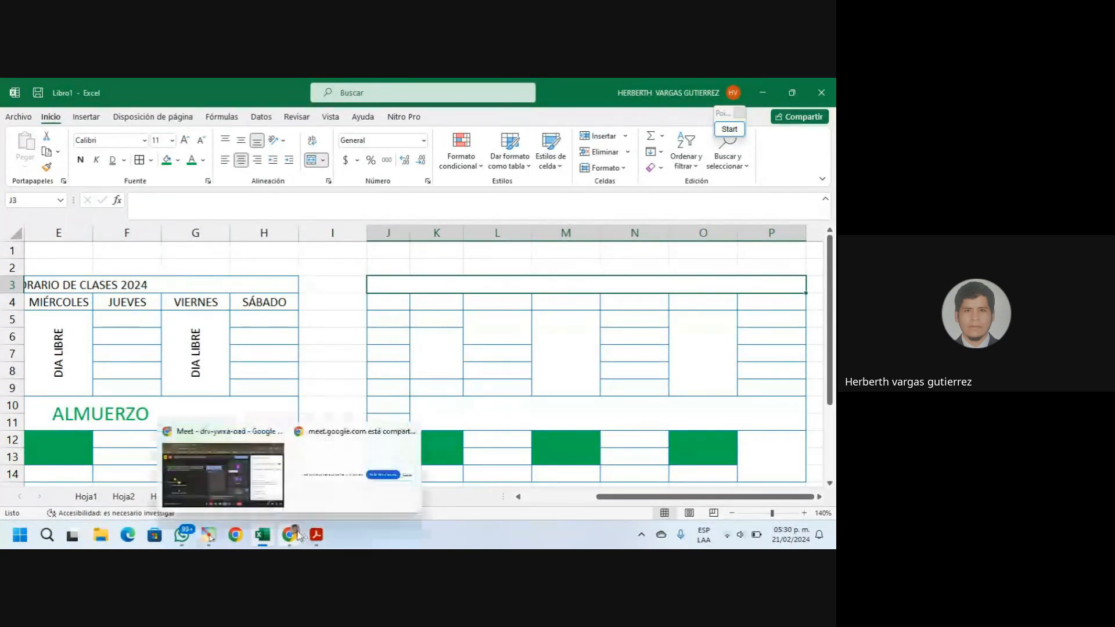
pyautogui.click(265, 492)
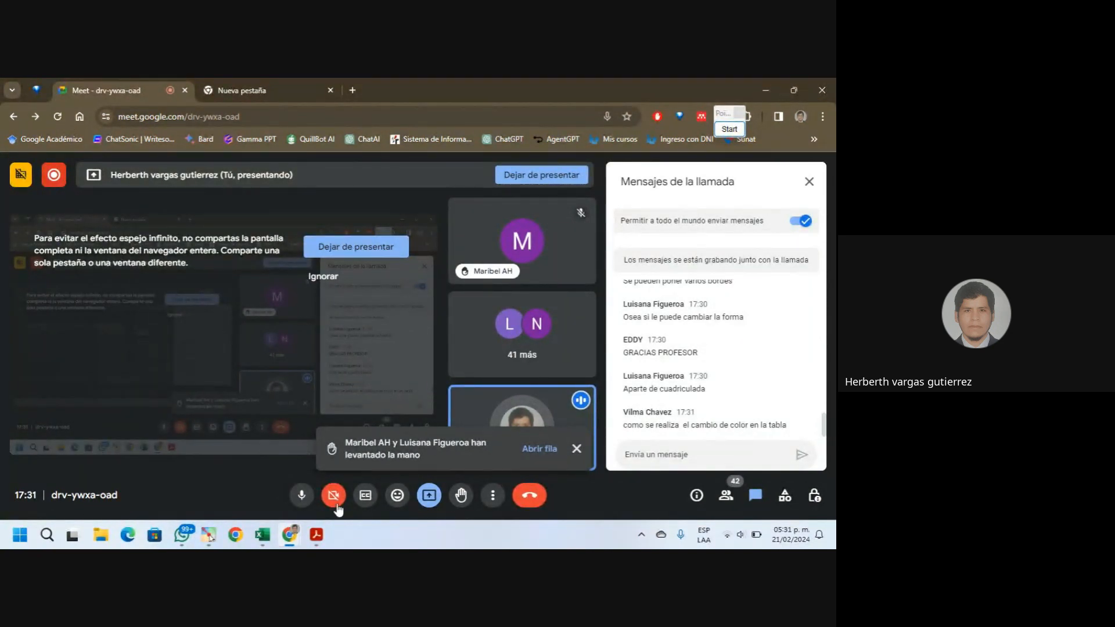
pyautogui.click(267, 531)
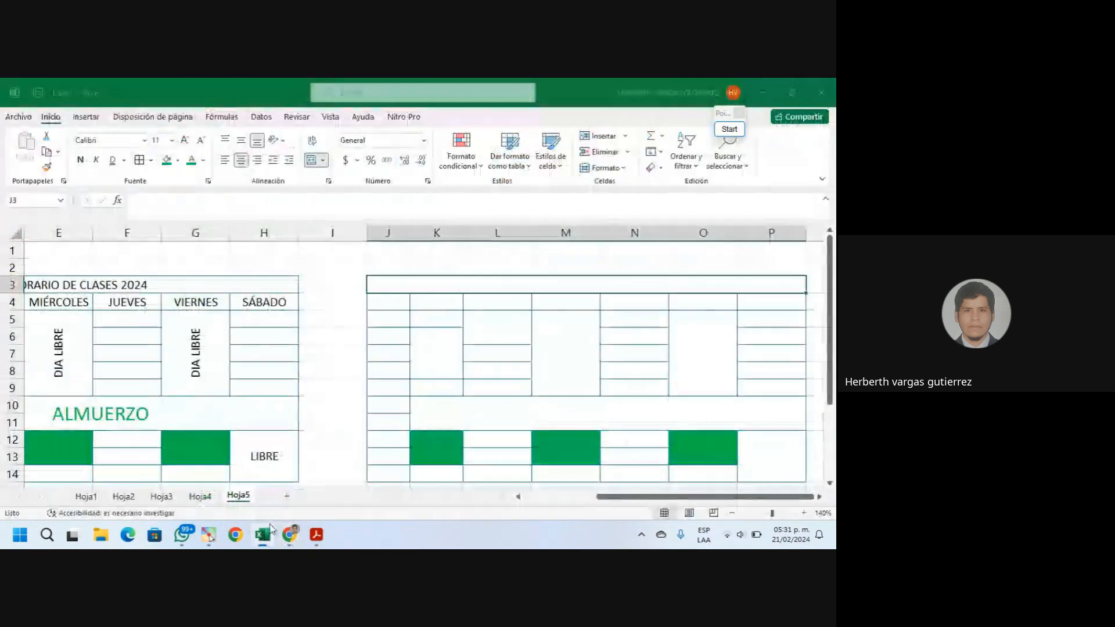
# Set the border line colour to standard red for the copied schedule in columns J:P
pyautogui.click(385, 387)
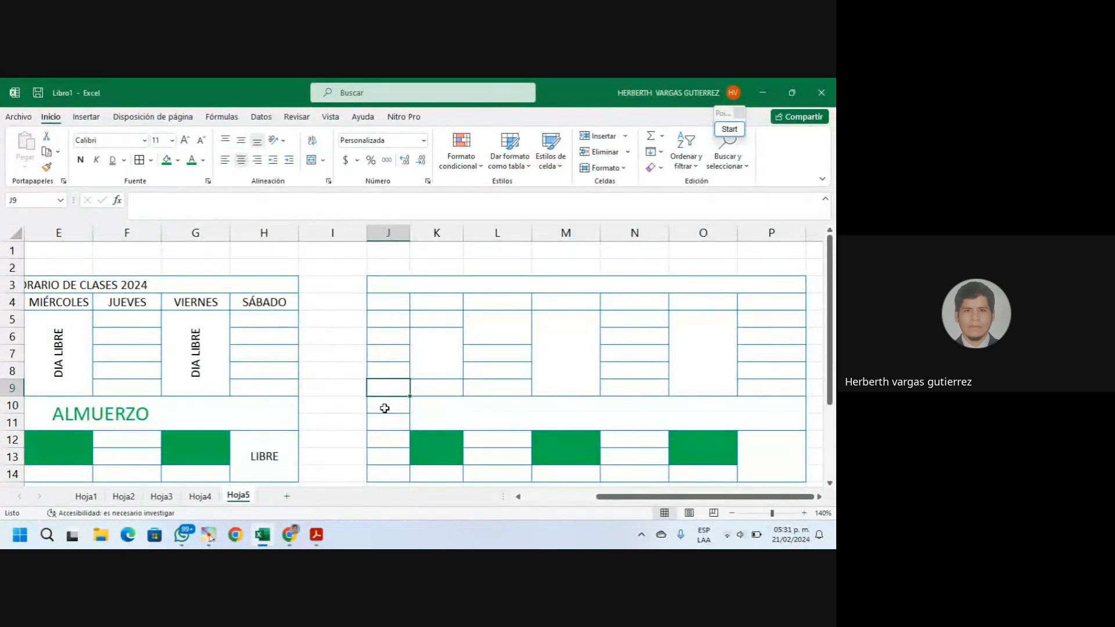
pyautogui.moveTo(384, 408); pyautogui.dragTo(772, 473)
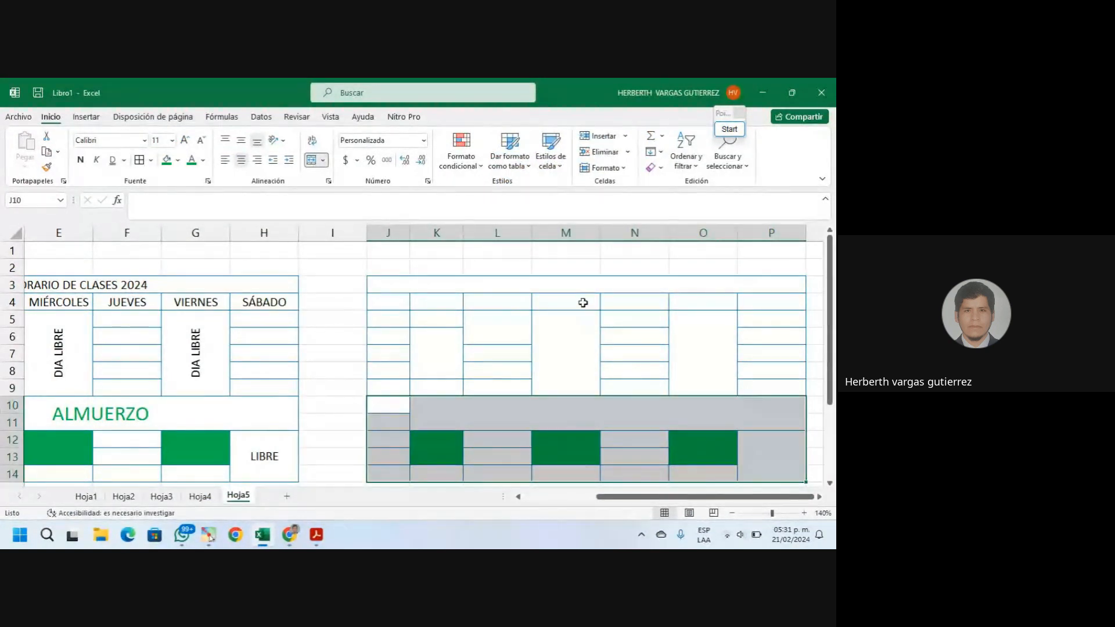
pyautogui.click(492, 303)
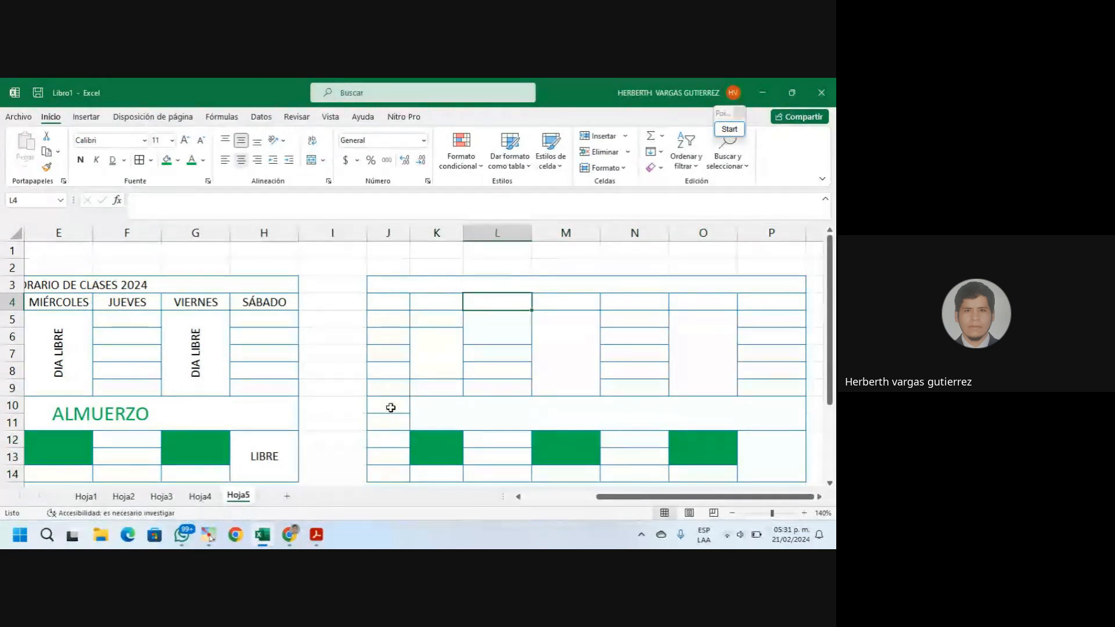
pyautogui.moveTo(391, 406); pyautogui.dragTo(768, 467)
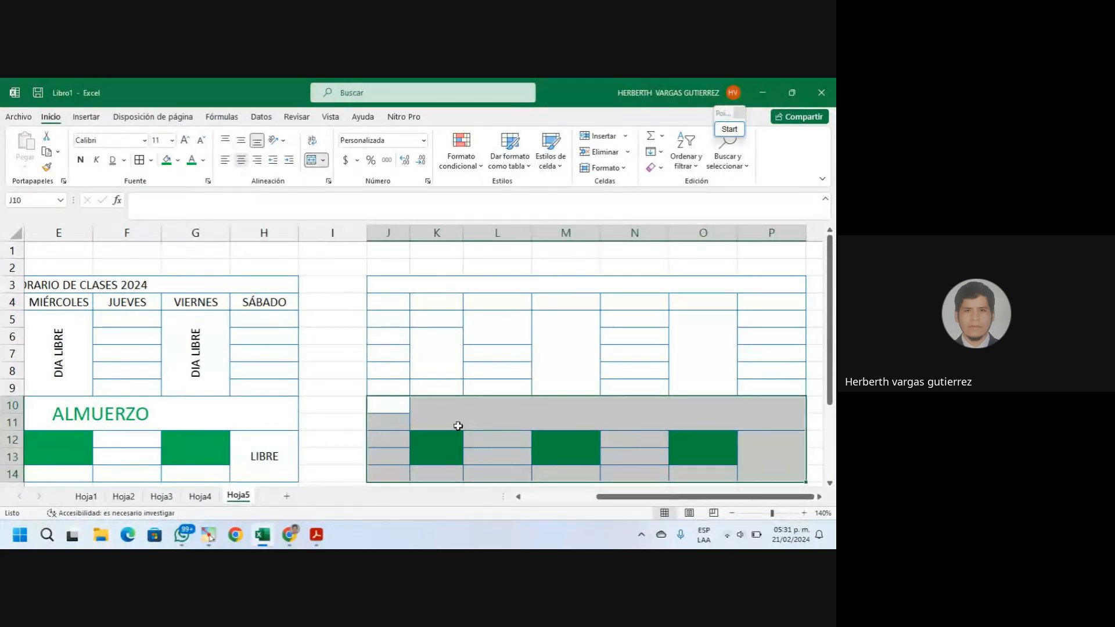
pyautogui.click(371, 408)
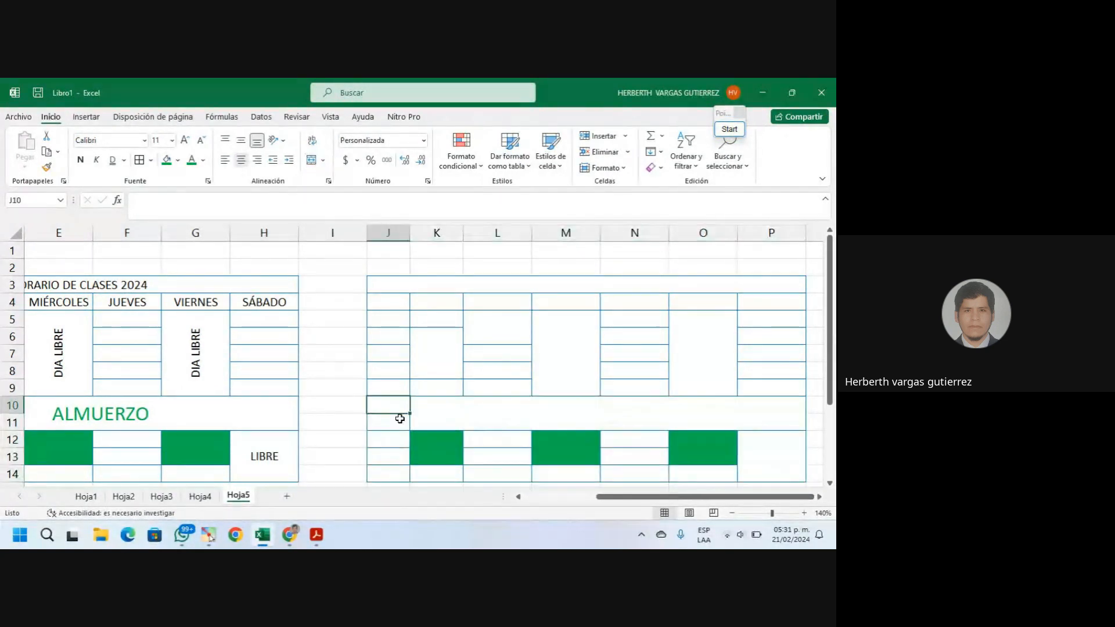
pyautogui.click(177, 161)
pyautogui.click(152, 160)
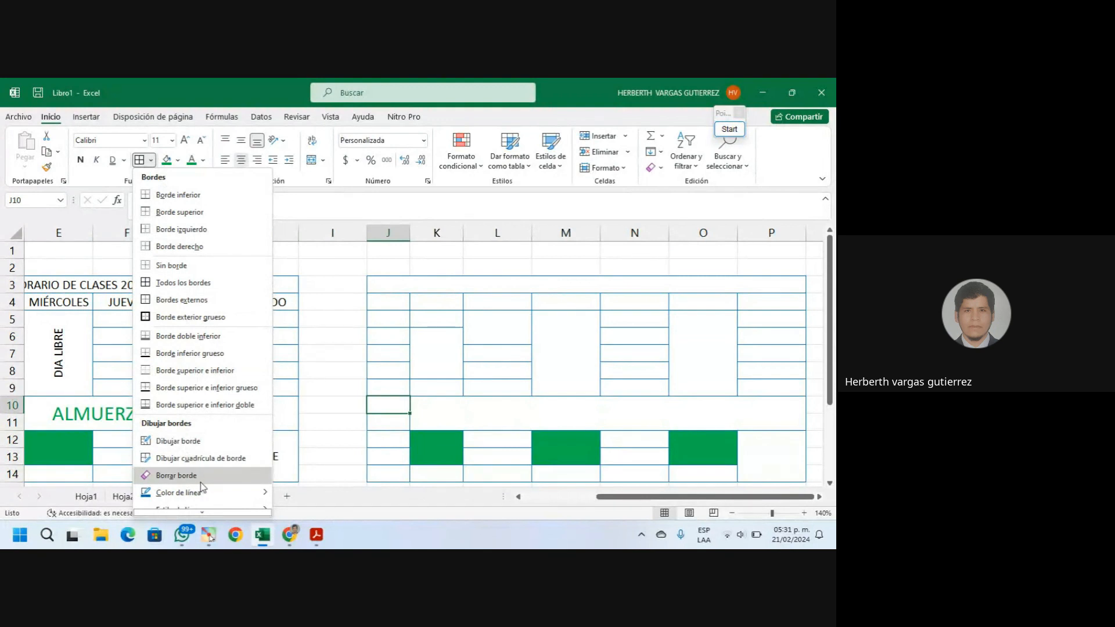
pyautogui.scroll(-1, 206, 484)
pyautogui.moveTo(226, 472)
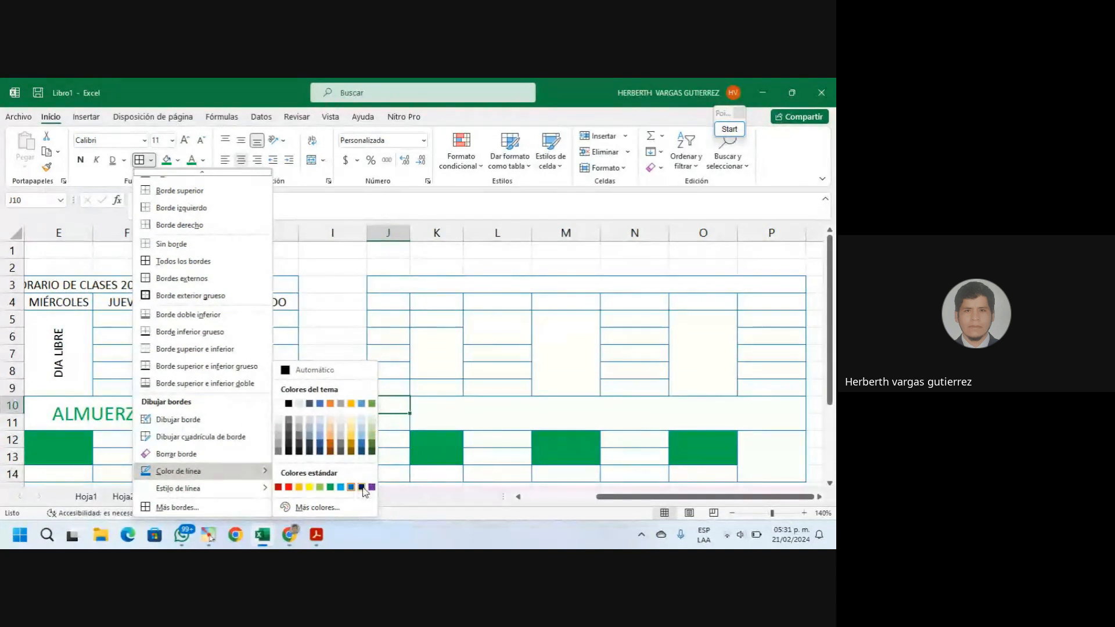
pyautogui.click(290, 486)
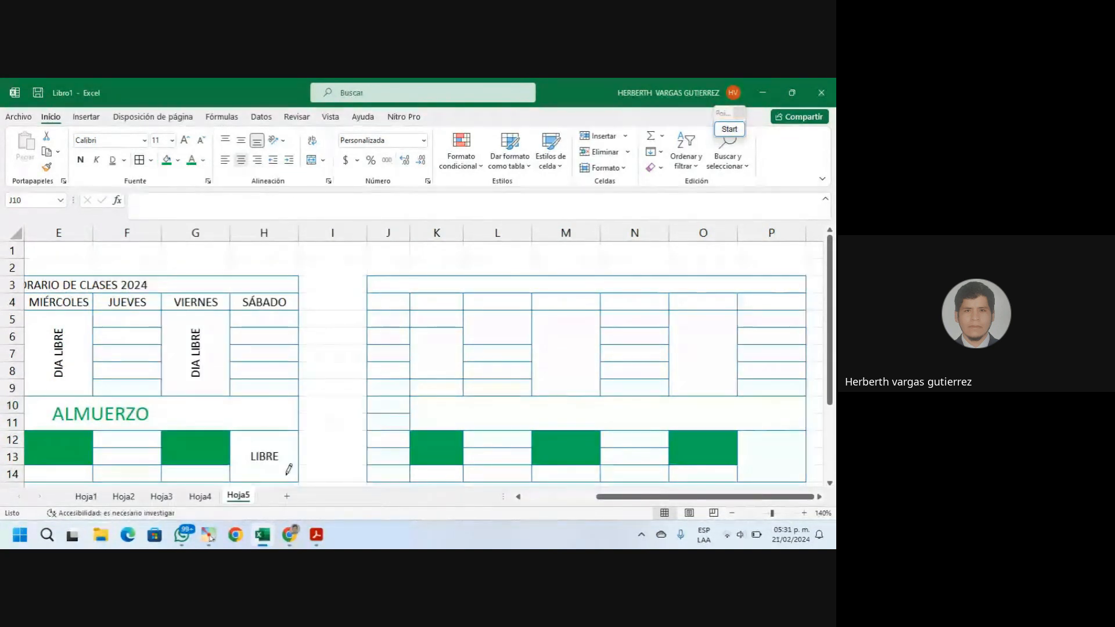
# Set the border line style to a double line and leave border drawing mode
pyautogui.click(152, 161)
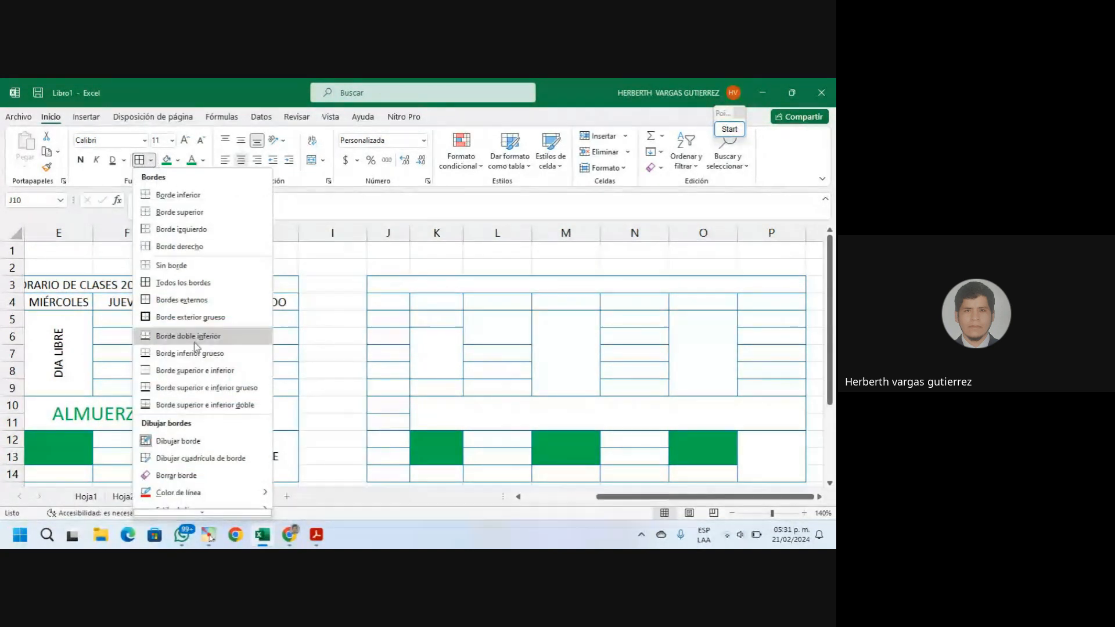
pyautogui.scroll(-1, 194, 343)
pyautogui.moveTo(211, 489)
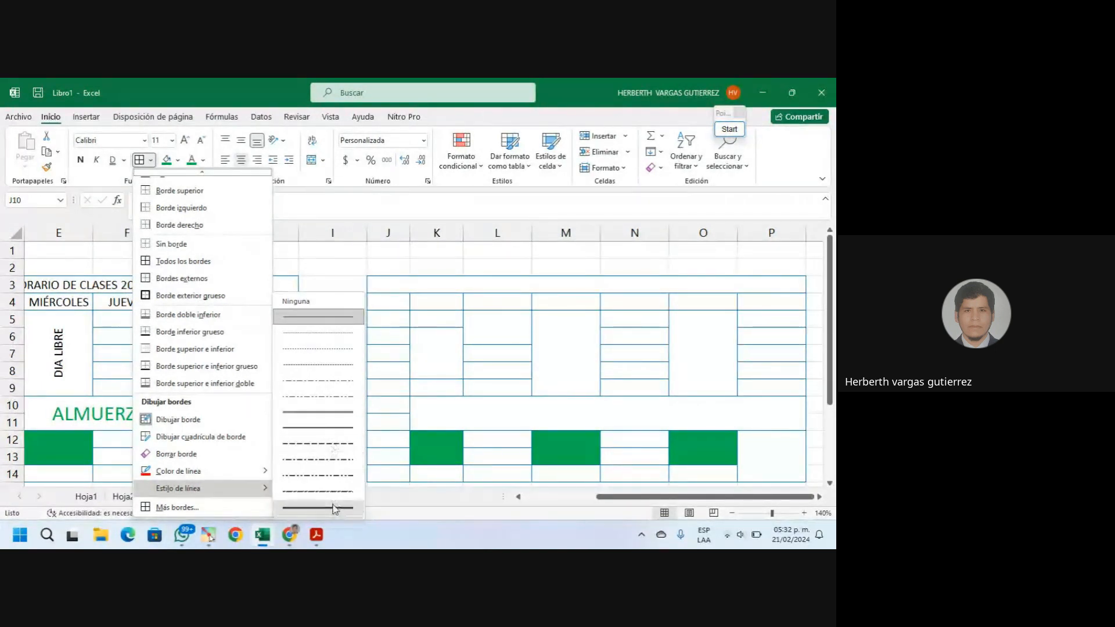
pyautogui.click(332, 412)
pyautogui.press('Escape')
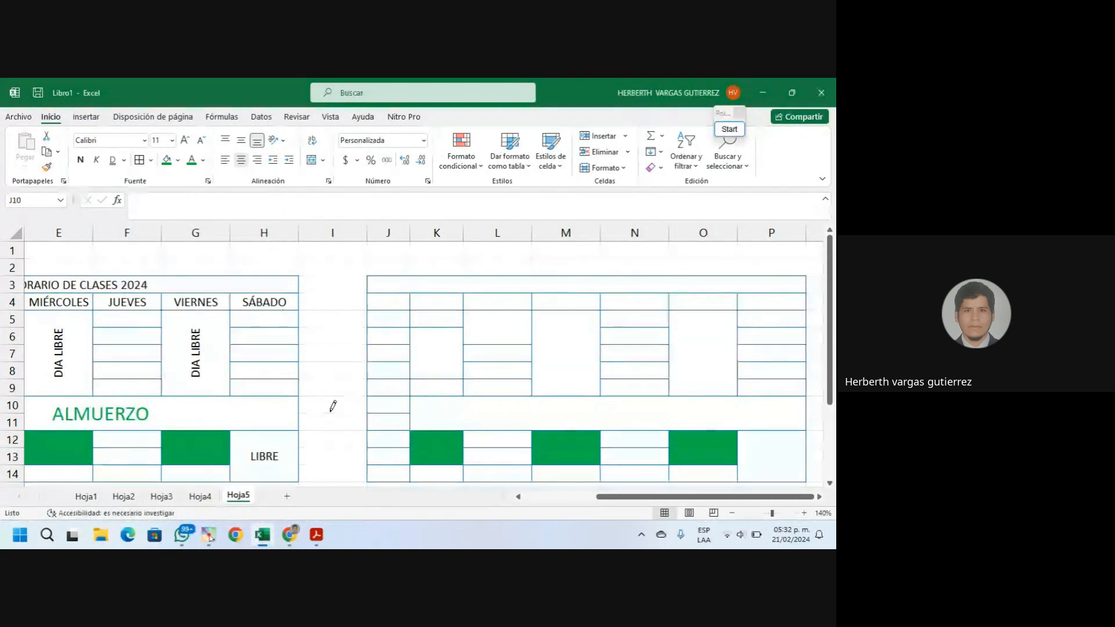
# Apply all borders in the red double-line style to cells J10:P14 and inspect the recoloured cells
pyautogui.moveTo(398, 405); pyautogui.dragTo(711, 454)
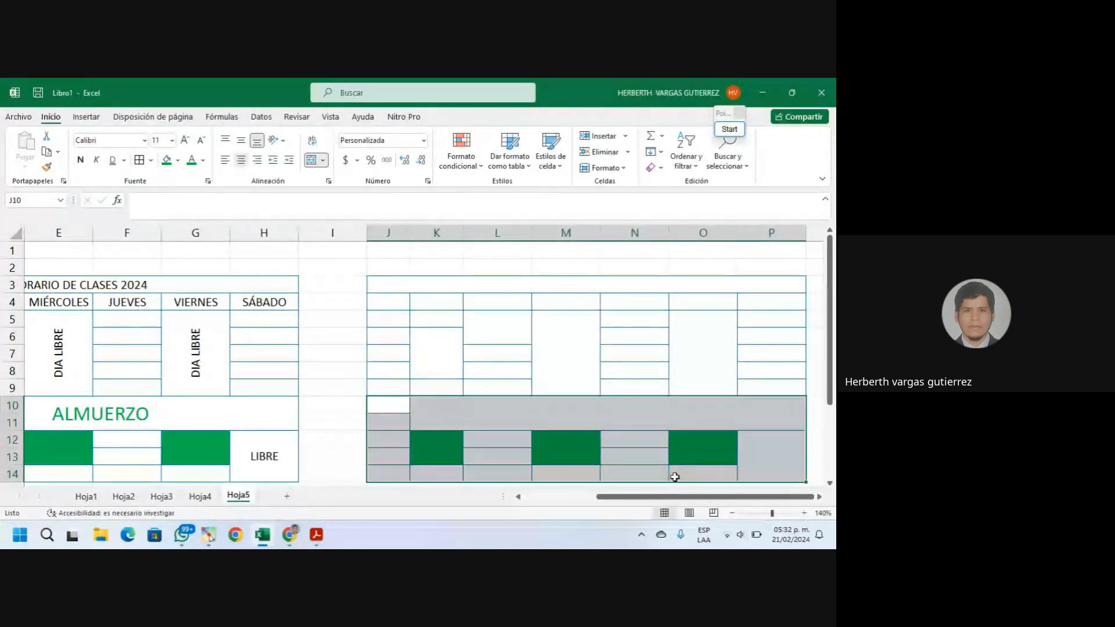
pyautogui.click(139, 160)
pyautogui.click(562, 375)
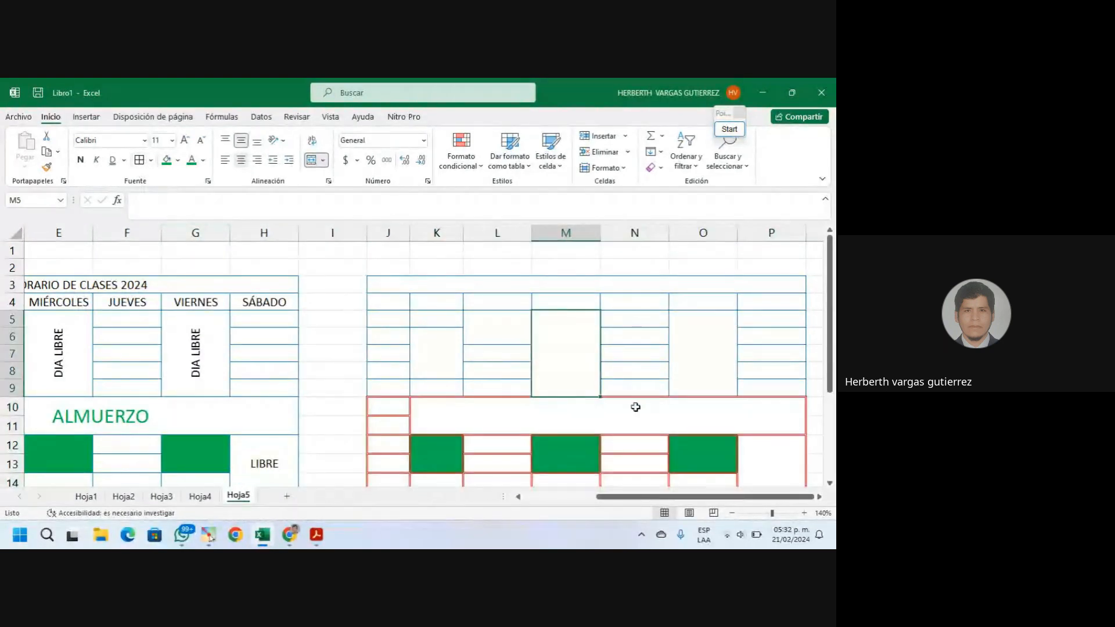
pyautogui.scroll(-1, 594, 407)
pyautogui.click(445, 373)
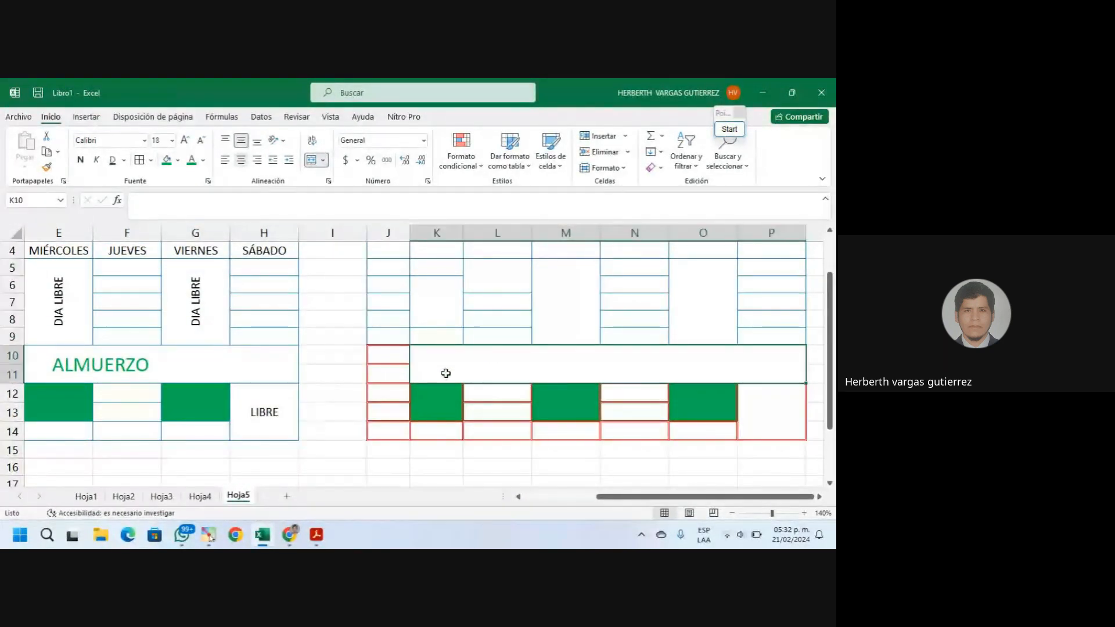
pyautogui.click(373, 363)
pyautogui.click(427, 456)
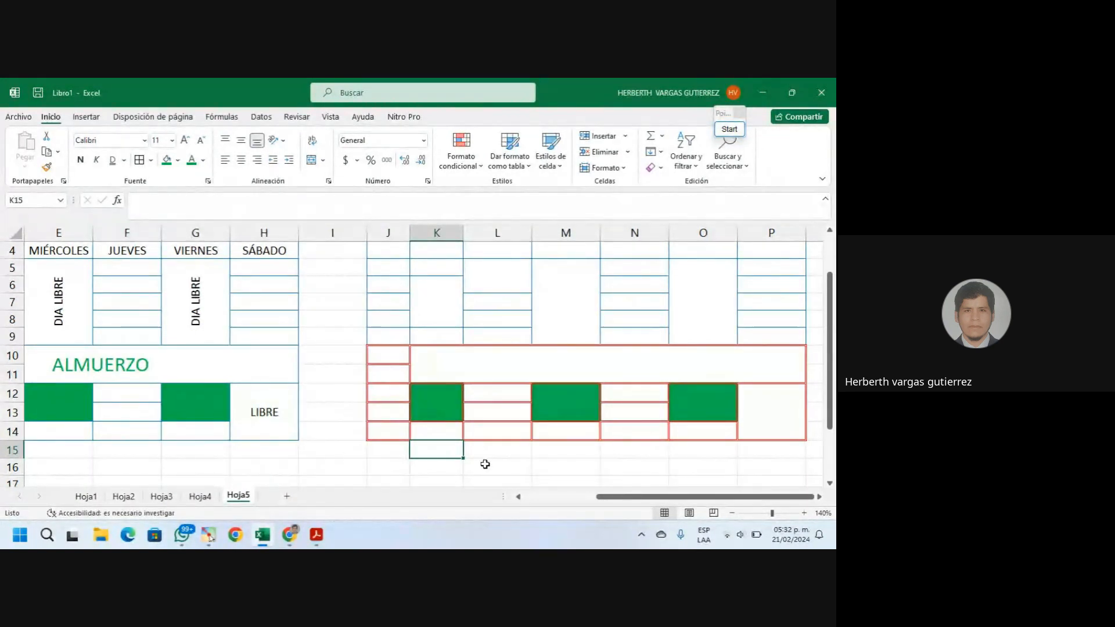
pyautogui.click(607, 390)
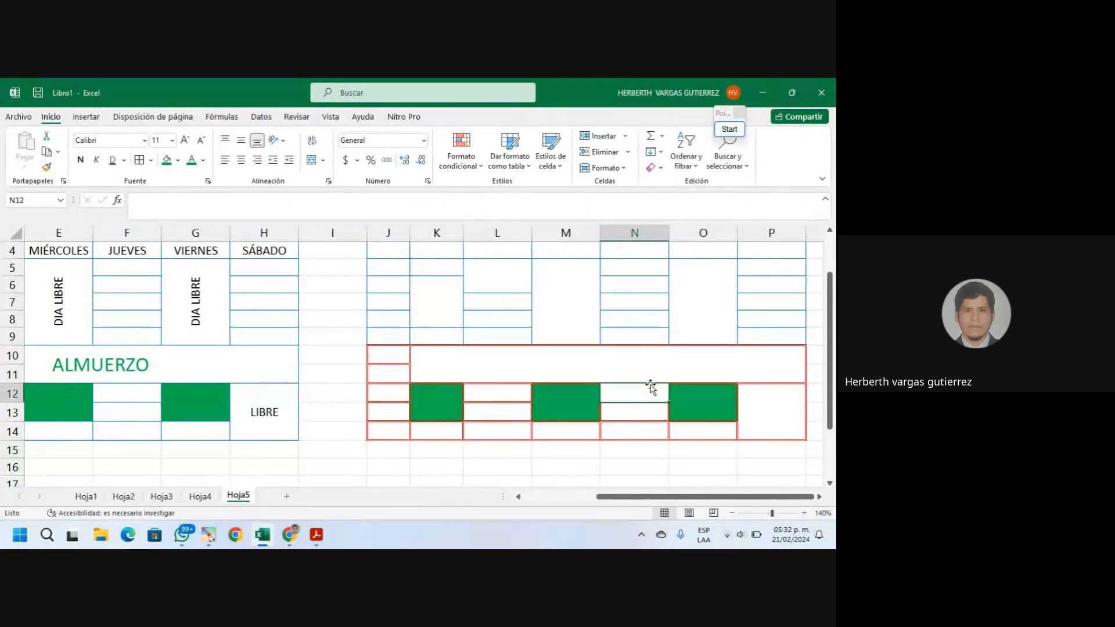
# Change the border line colour to standard green and apply all borders to cells L5:N9
pyautogui.click(151, 160)
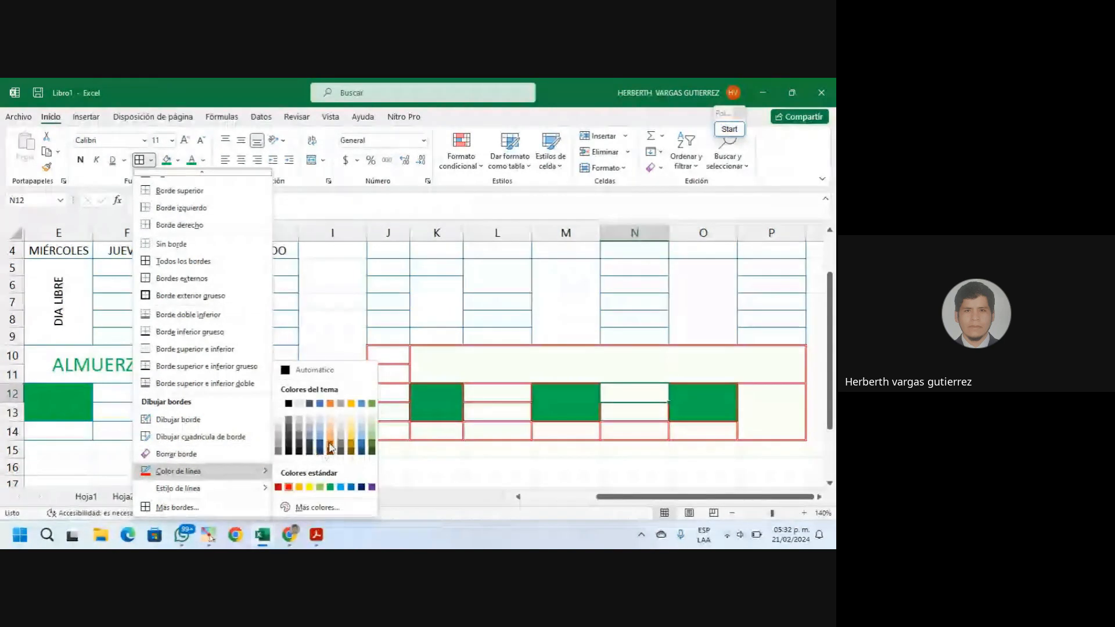
pyautogui.click(331, 487)
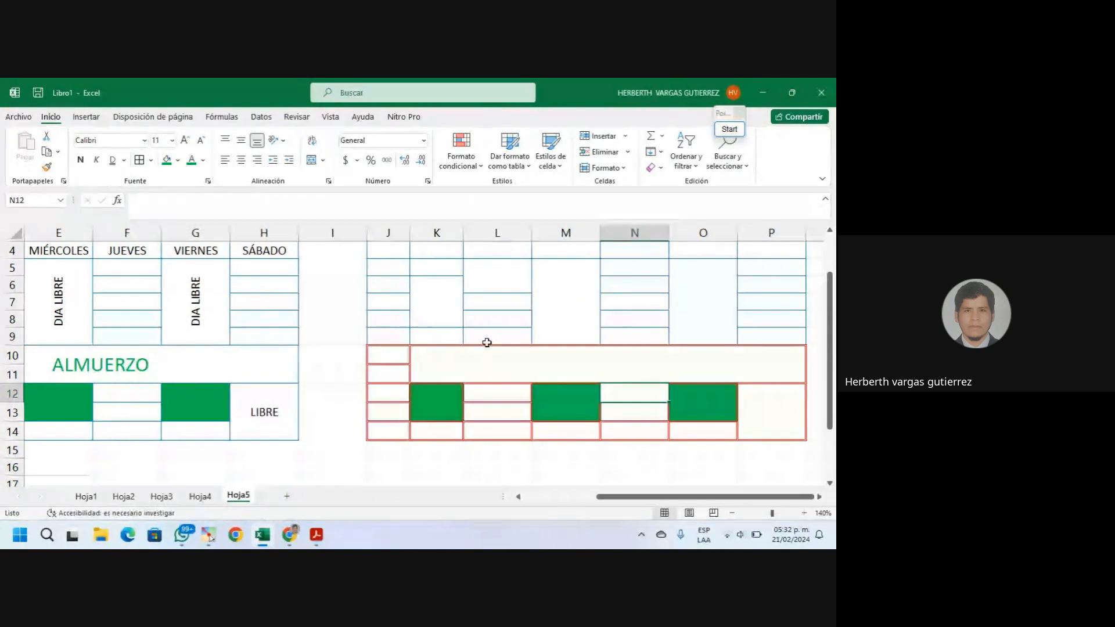
pyautogui.scroll(1, 486, 342)
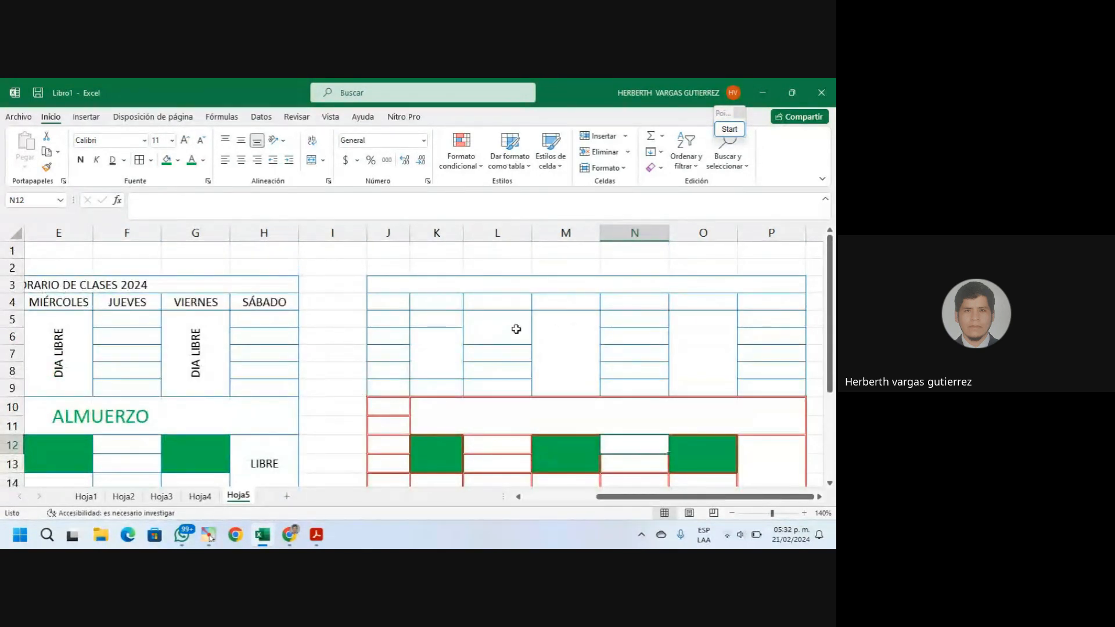
pyautogui.moveTo(515, 326); pyautogui.dragTo(630, 361)
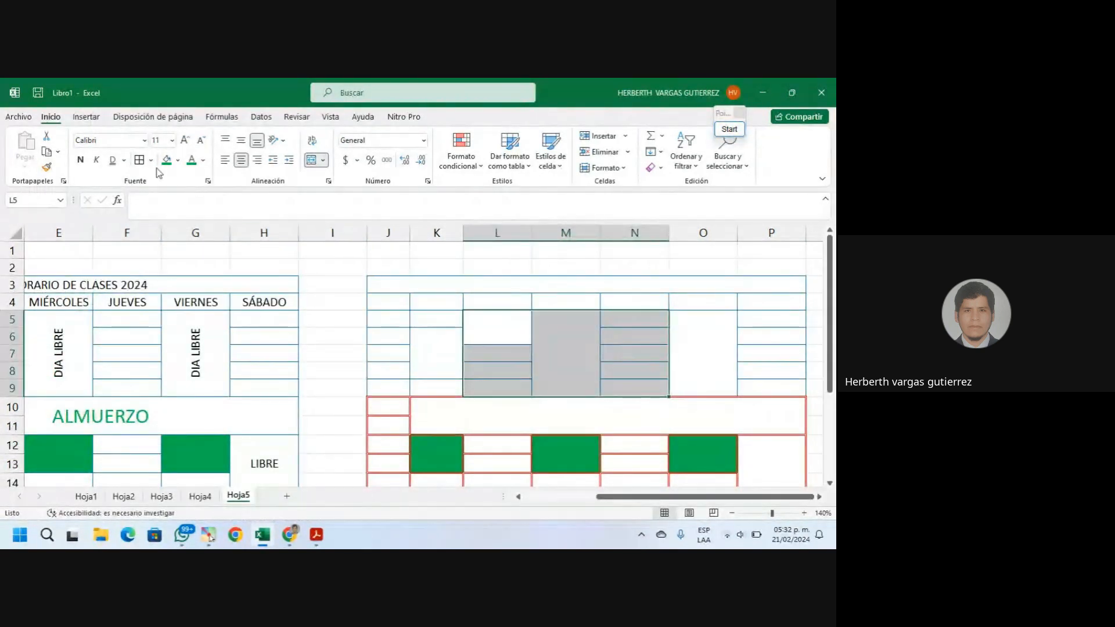
pyautogui.click(139, 160)
pyautogui.click(425, 359)
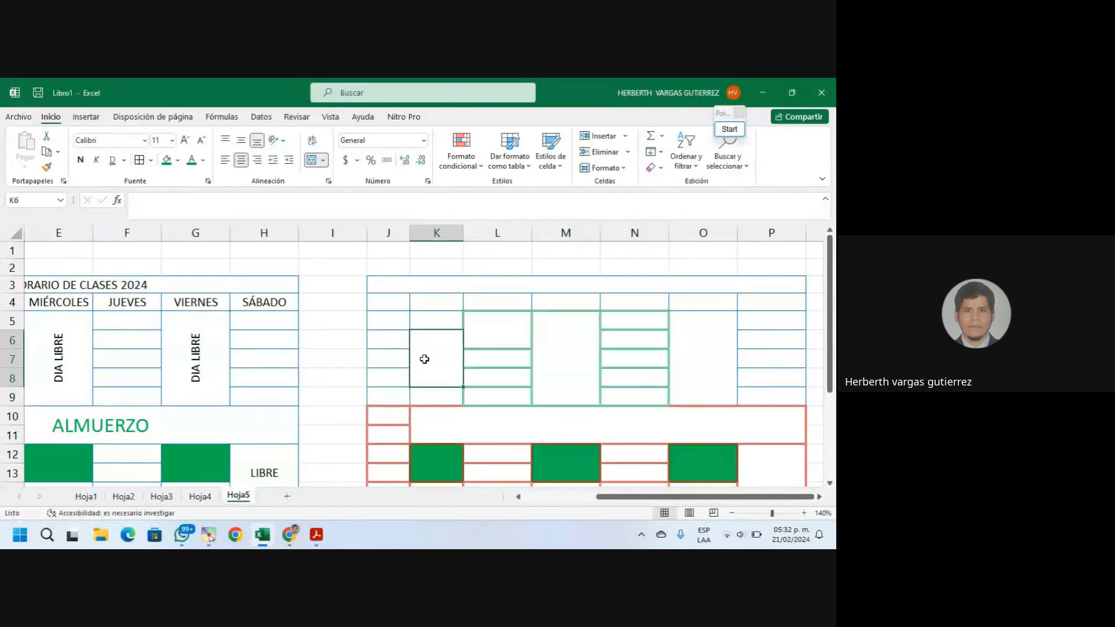
pyautogui.click(622, 302)
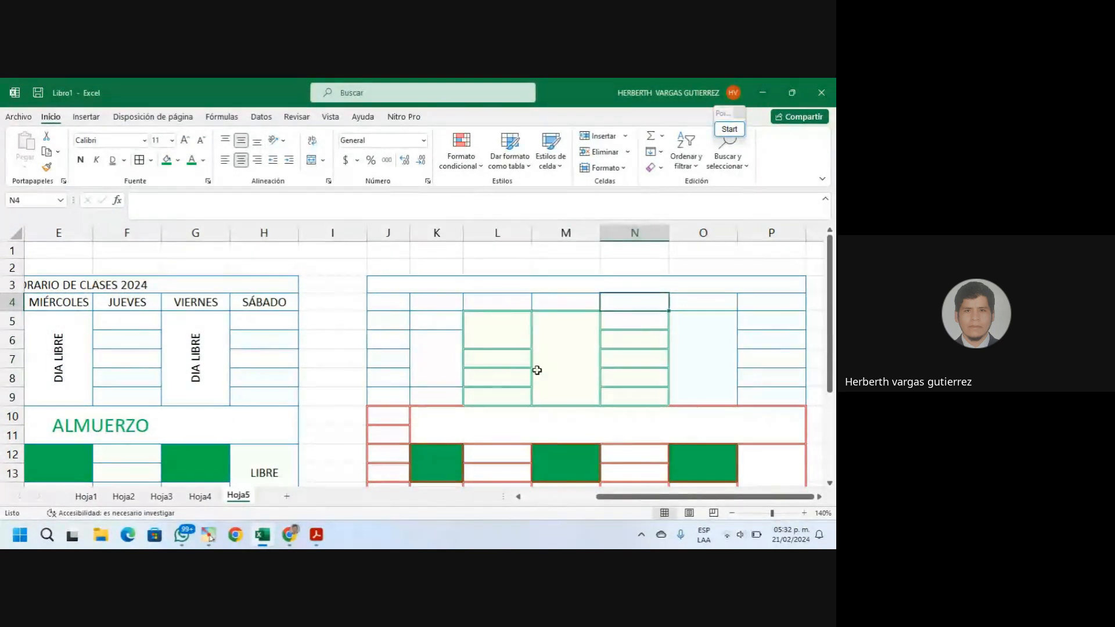
# Switch to the Google Meet call, mute the microphone and stop presenting the screen
pyautogui.moveTo(289, 533)
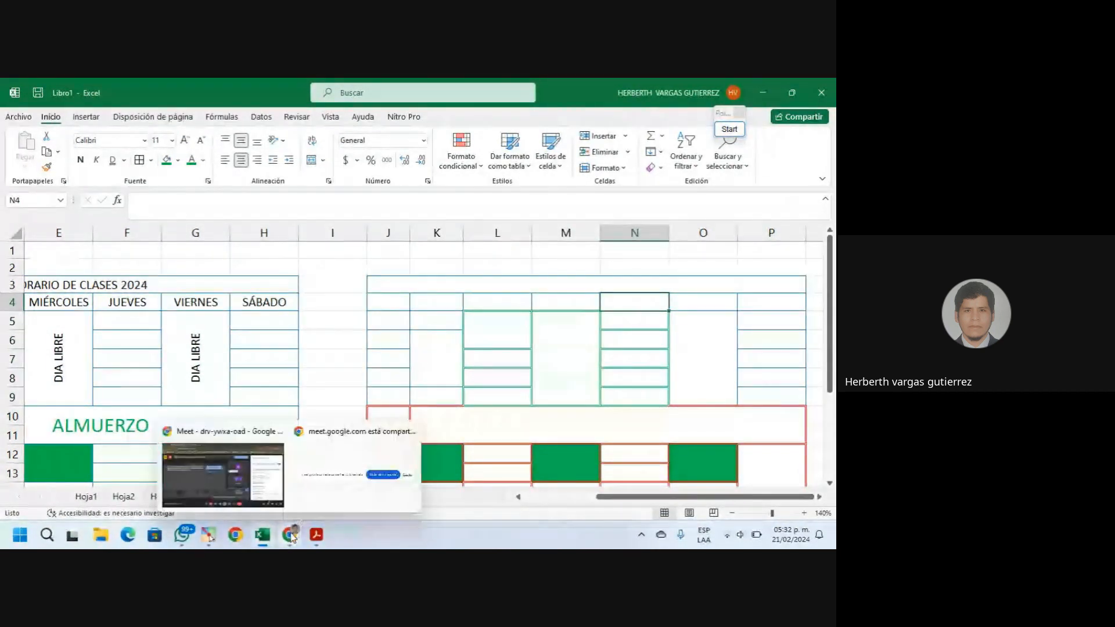
pyautogui.click(267, 488)
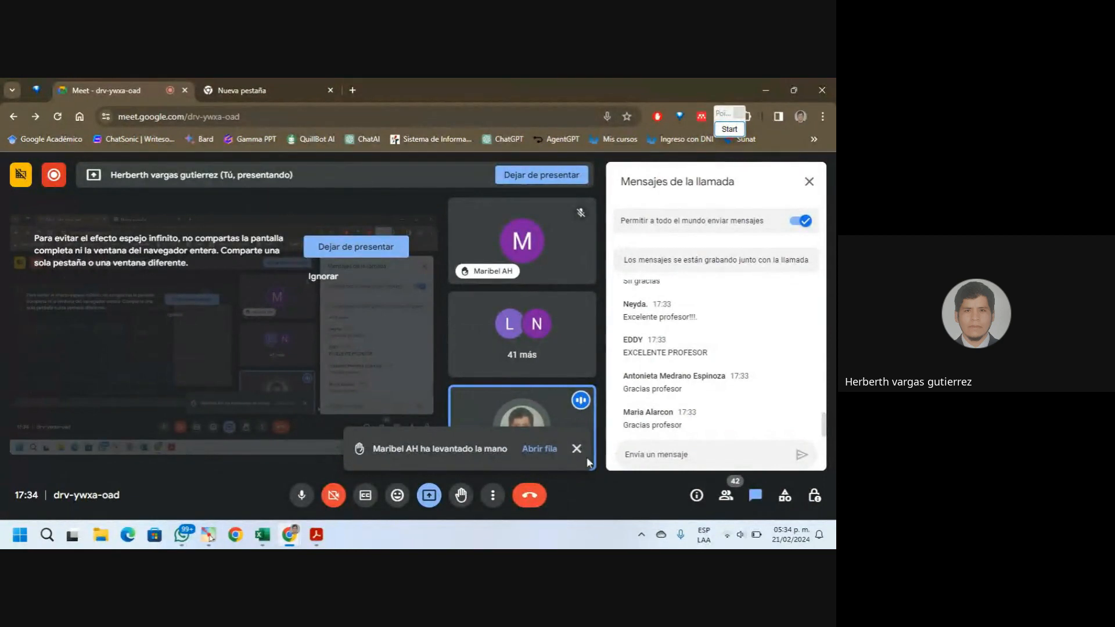
pyautogui.click(301, 497)
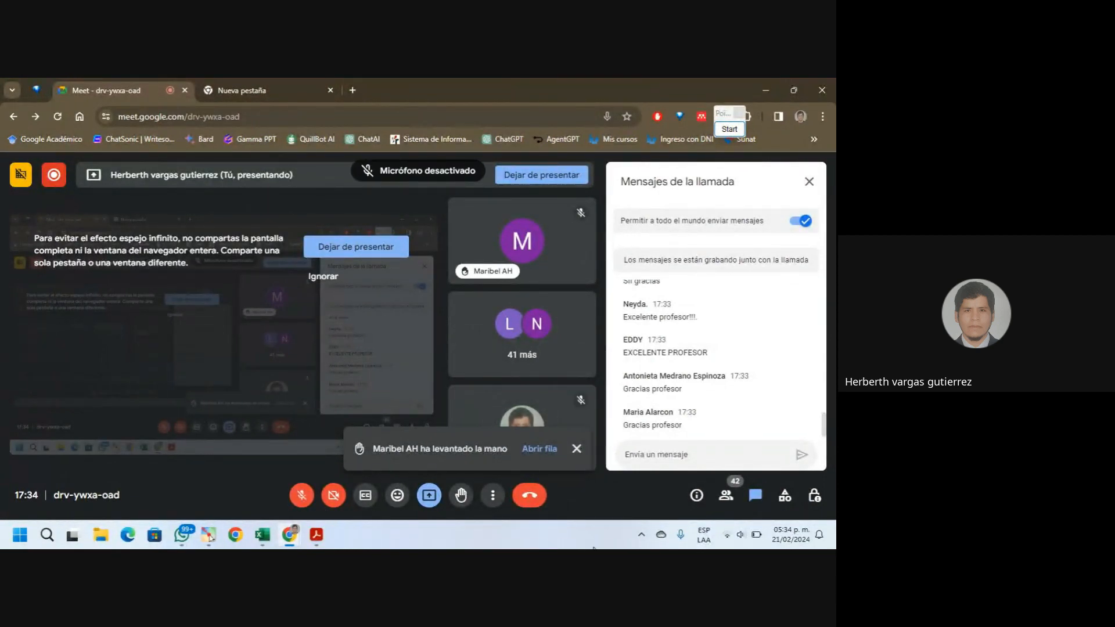
pyautogui.click(428, 497)
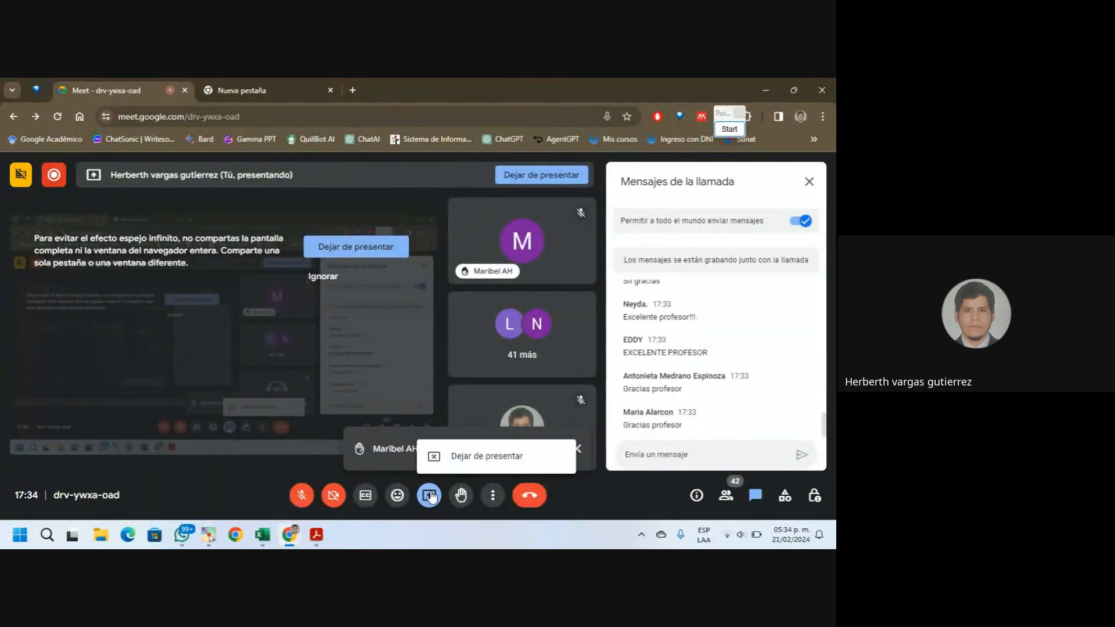
pyautogui.click(477, 478)
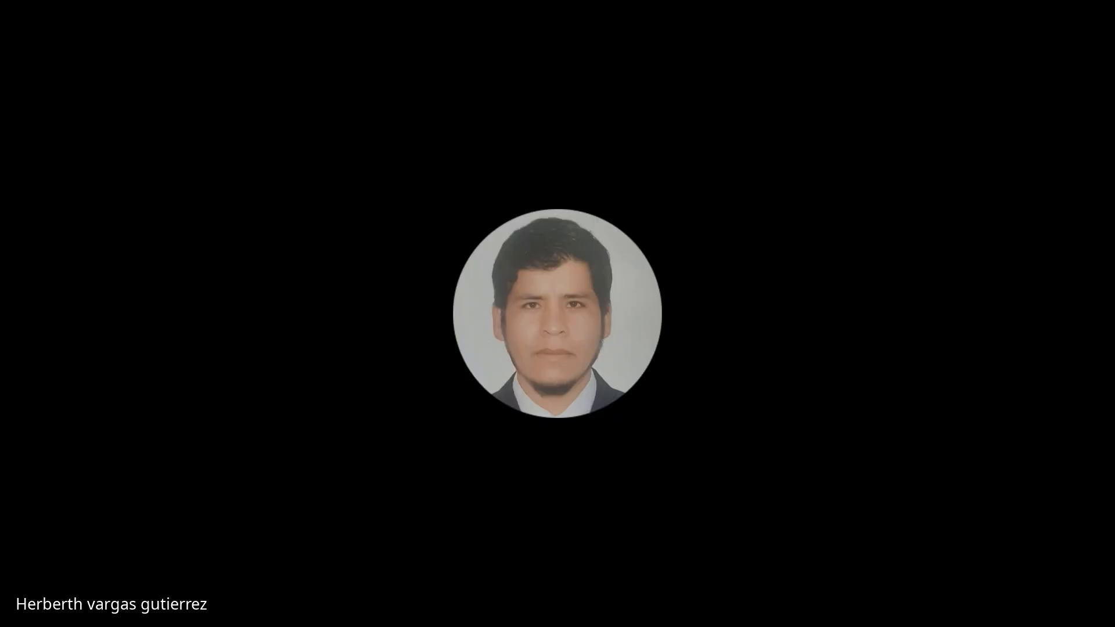